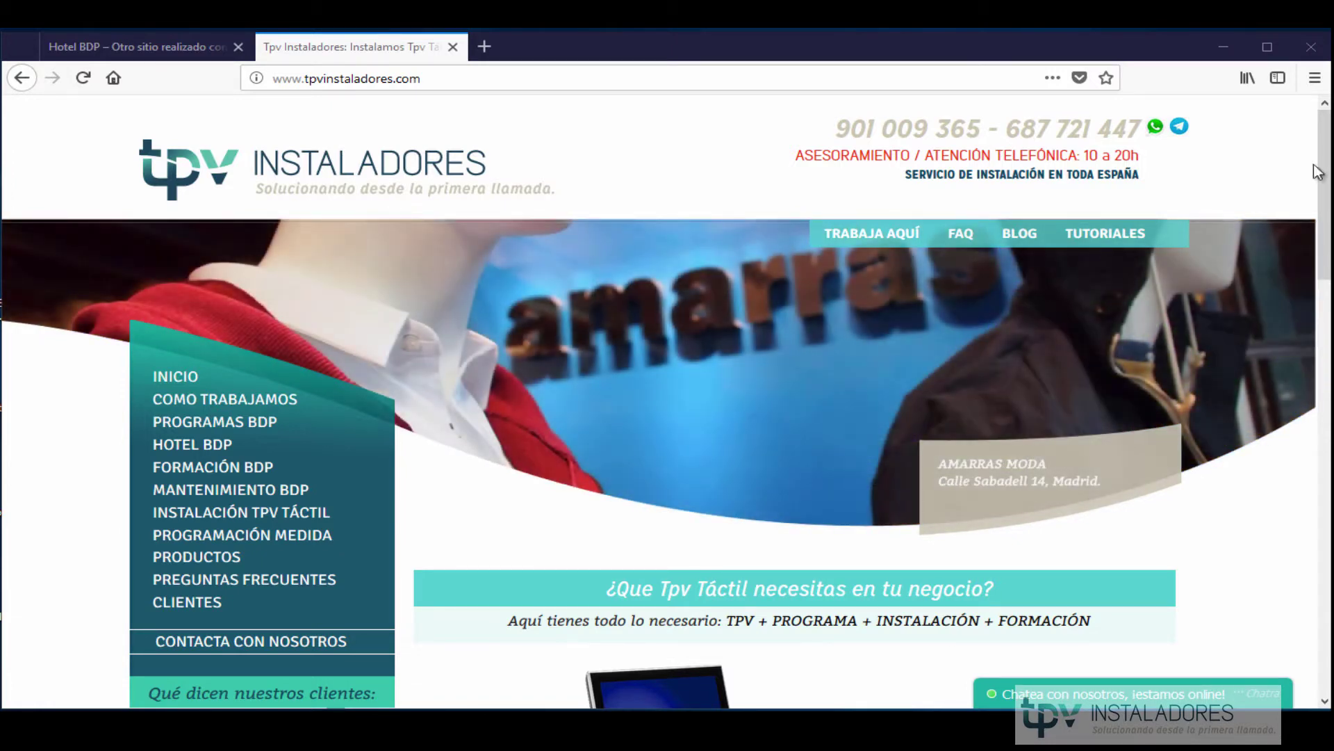
Go to the TPV Instaladores contact page and scroll down to its advice-or-quote request form.
{"action": "left_click", "coordinate": [330, 643]}
{"action": "scroll", "coordinate": [584, 553], "scroll_direction": "down", "scroll_amount": 4}
{"action": "scroll", "coordinate": [584, 553], "scroll_direction": "down", "scroll_amount": 2}
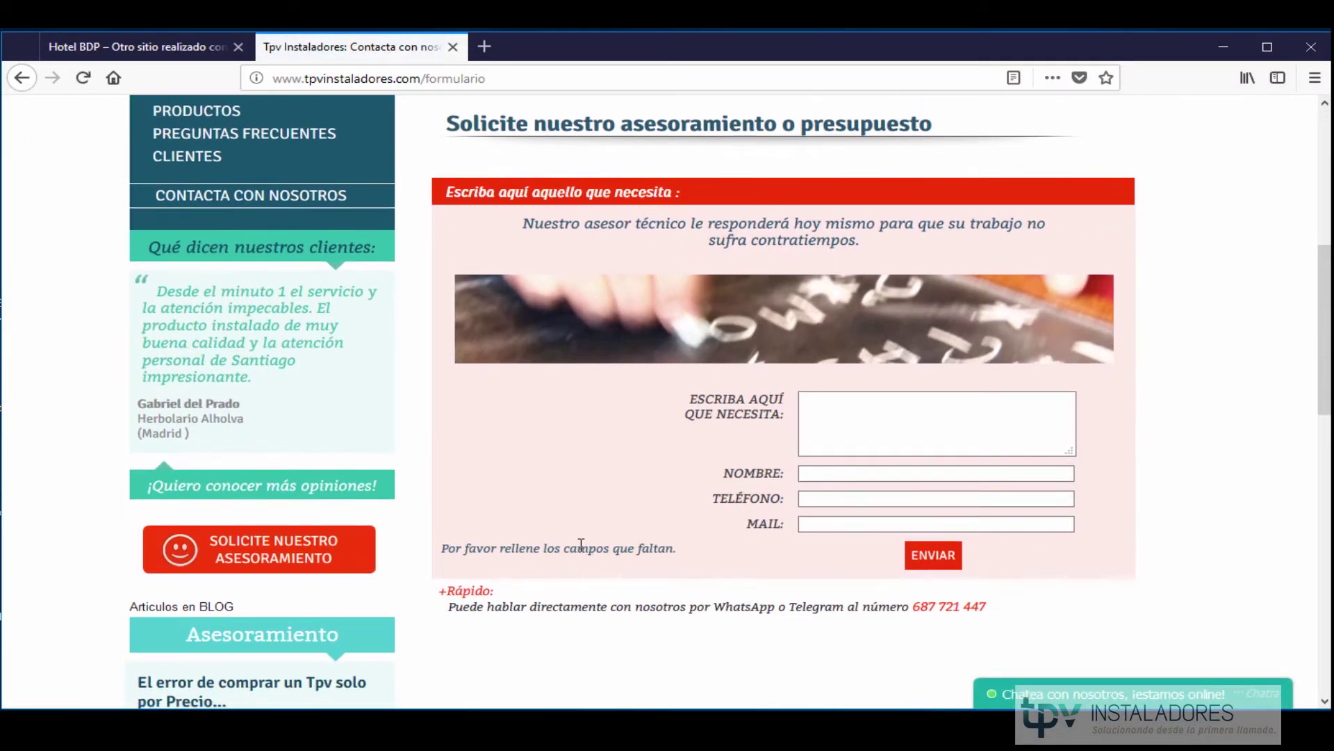
Switch to the Hotel BDP tab and scroll hotelbdp.com down to the Contacta con nosotros section.
{"action": "left_click", "coordinate": [147, 54]}
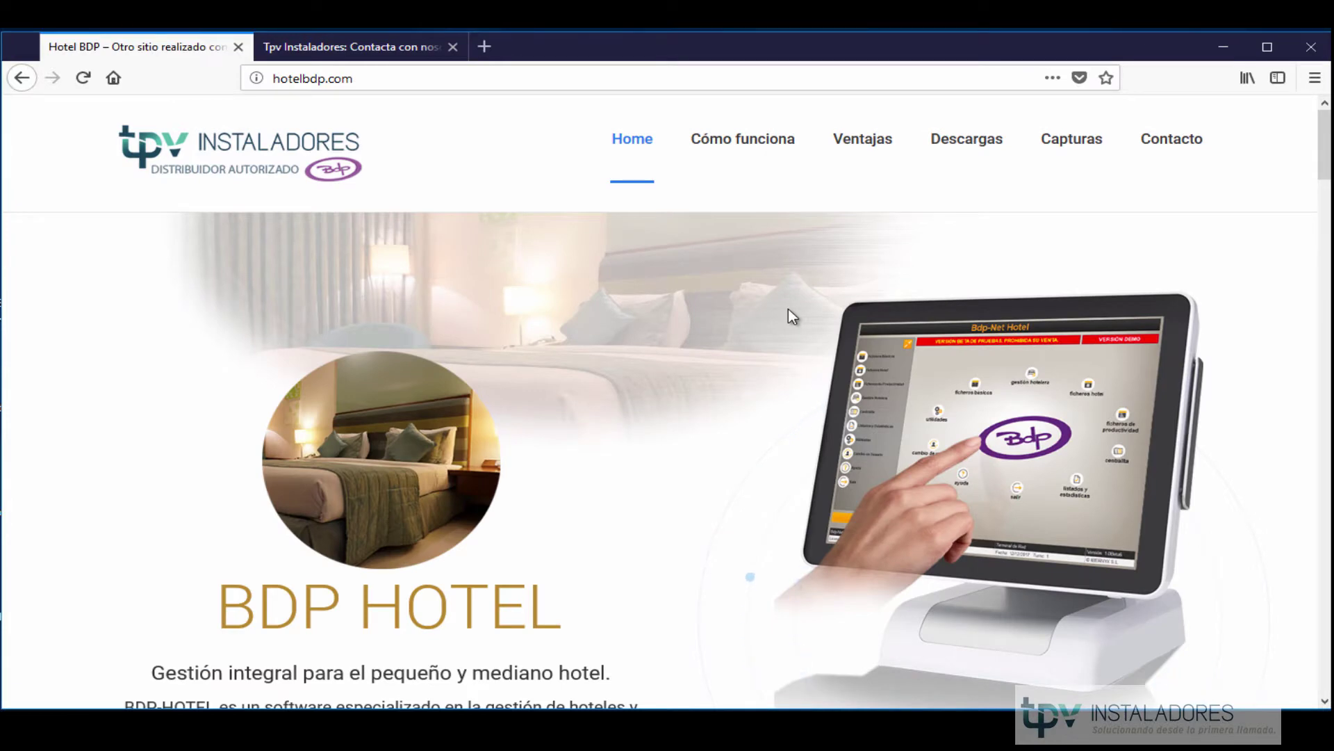
{"action": "scroll", "coordinate": [788, 309], "scroll_direction": "down", "scroll_amount": 8}
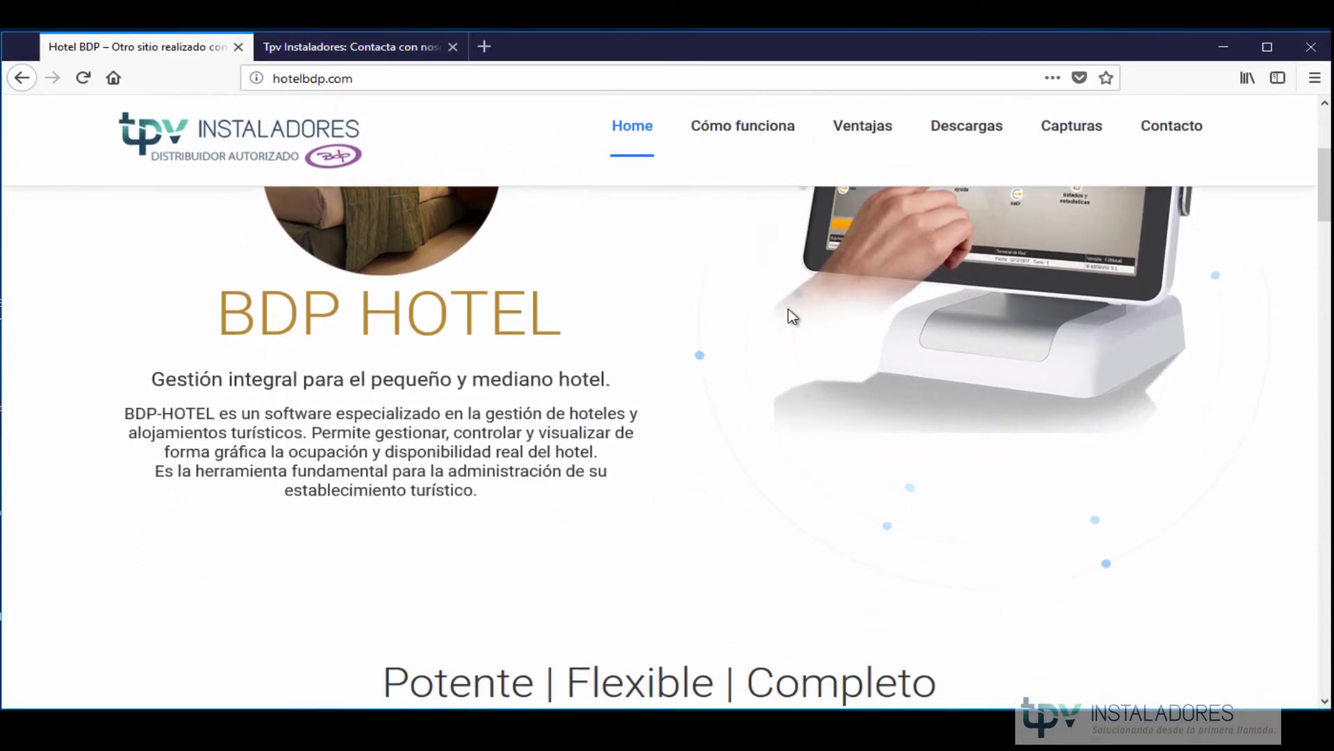
{"action": "scroll", "coordinate": [788, 308], "scroll_direction": "down", "scroll_amount": 8}
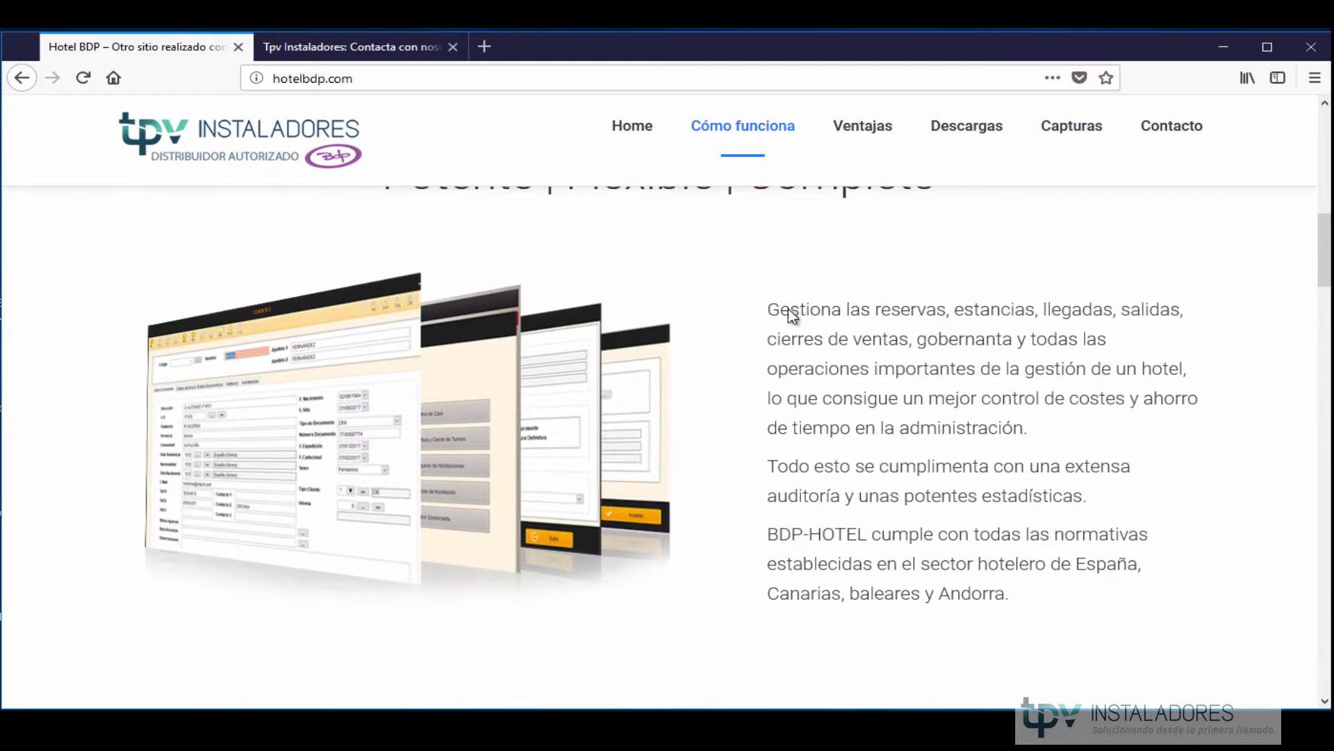
{"action": "scroll", "coordinate": [793, 316], "scroll_direction": "down", "scroll_amount": 10}
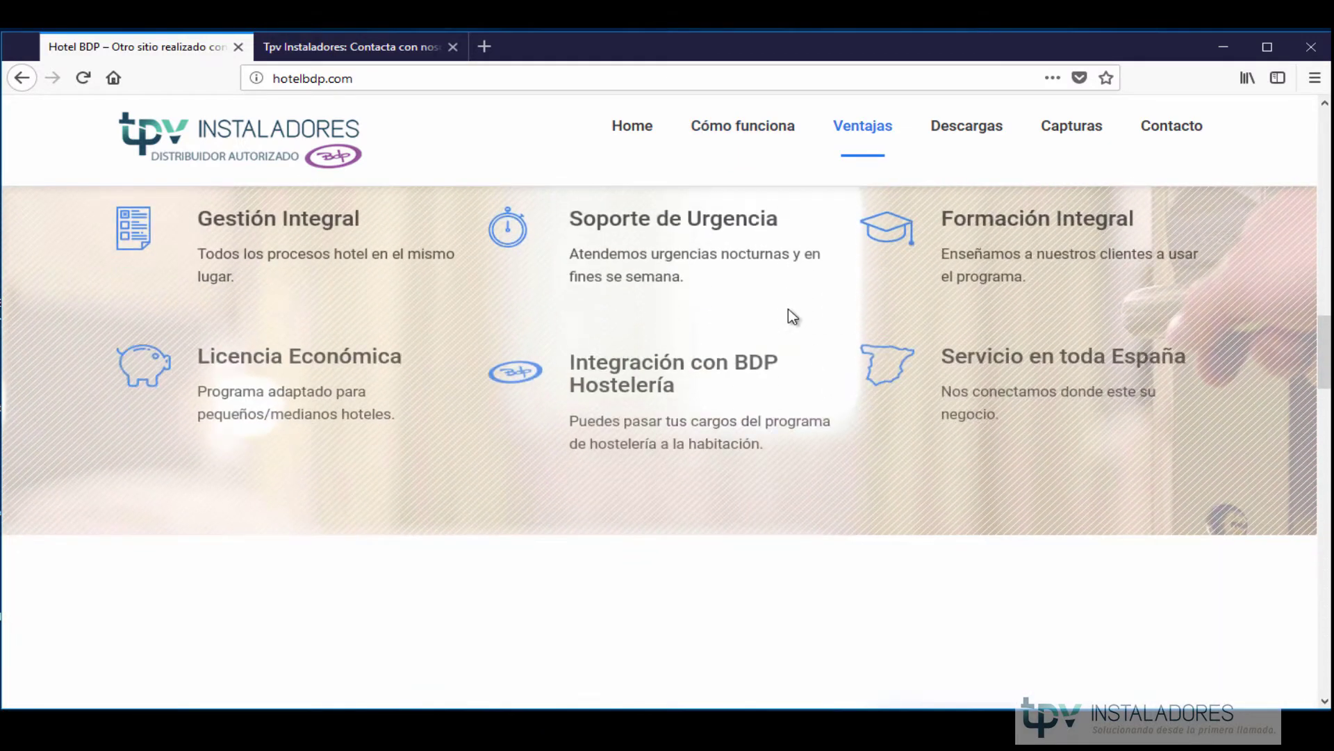
{"action": "scroll", "coordinate": [801, 318], "scroll_direction": "down", "scroll_amount": 10}
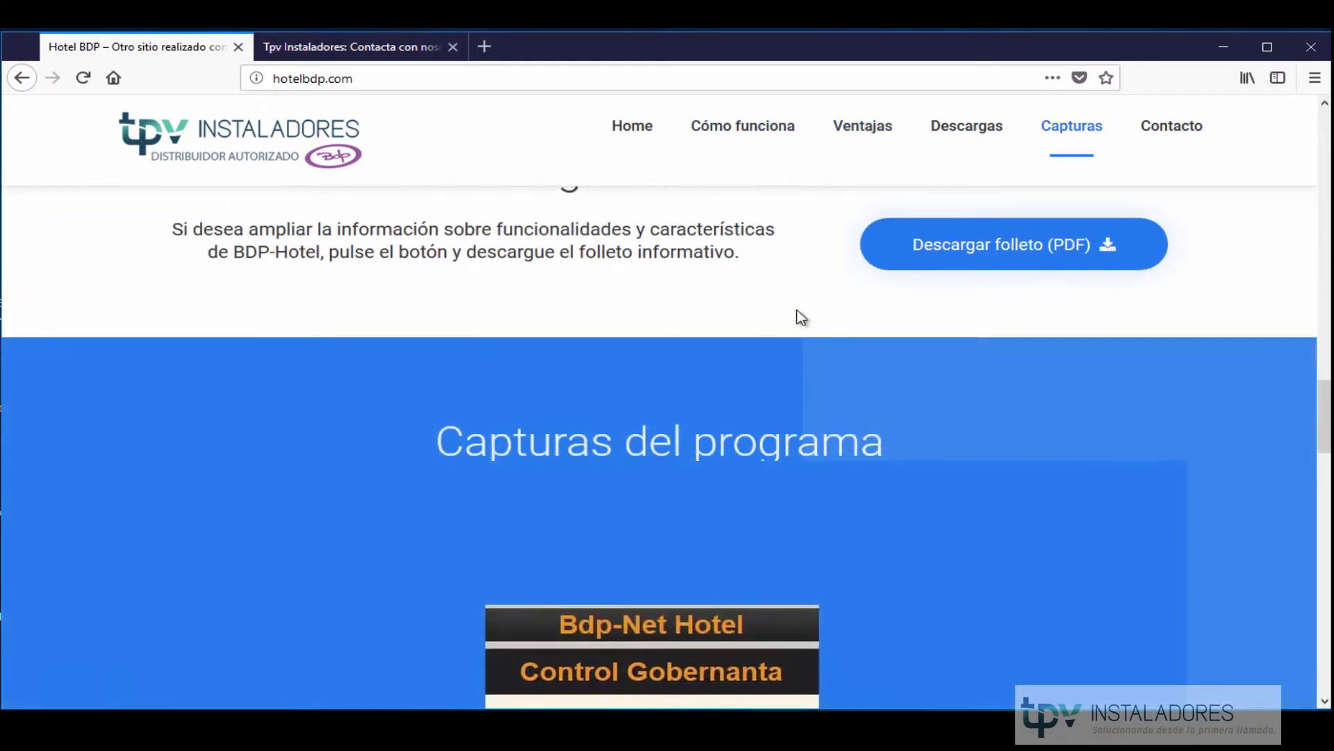
{"action": "scroll", "coordinate": [798, 319], "scroll_direction": "down", "scroll_amount": 10}
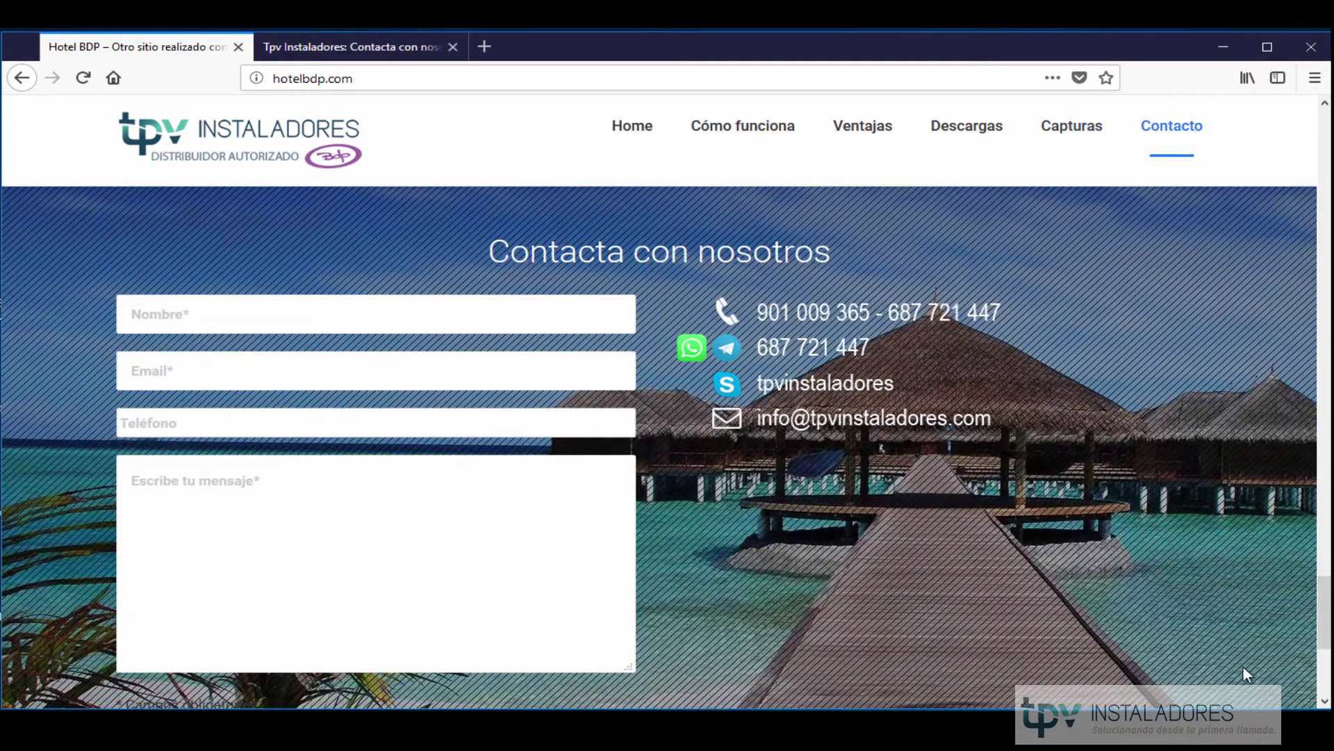
{"action": "left_click_drag", "start_coordinate": [1327, 626], "coordinate": [1327, 584]}
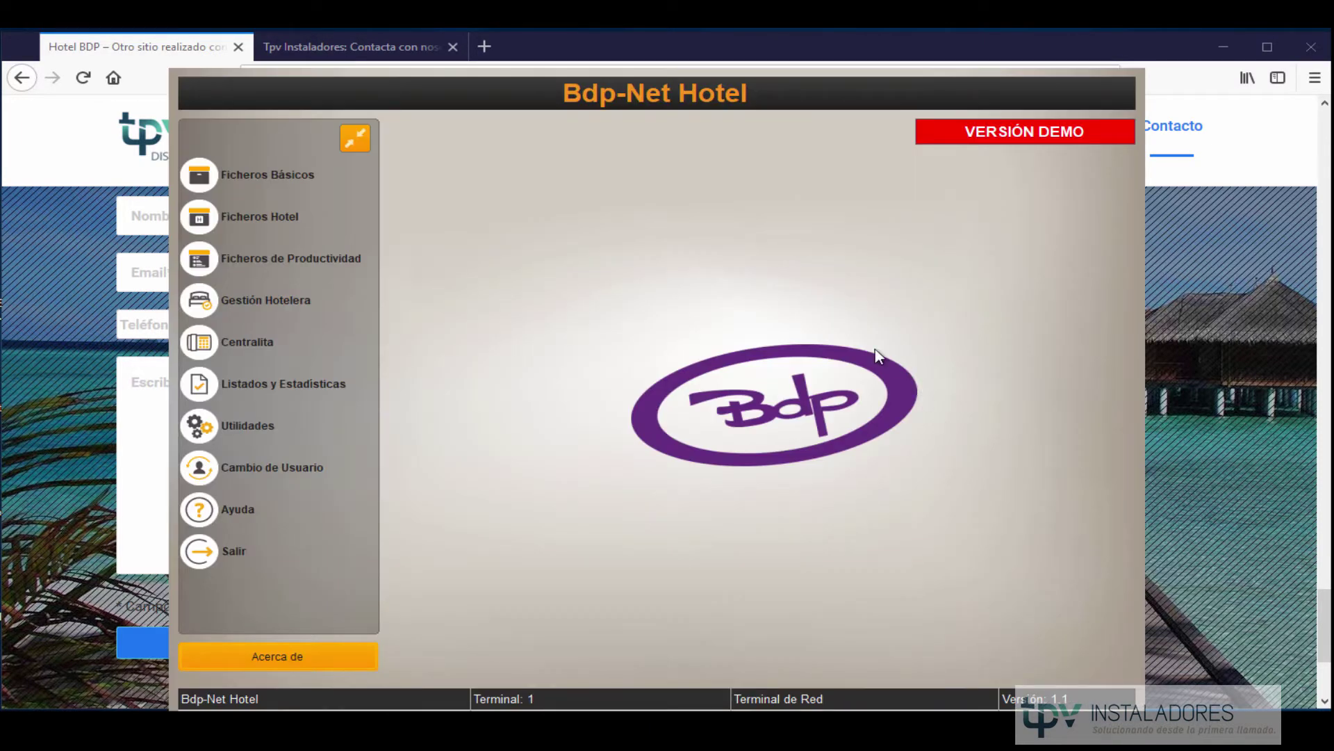
Reveal the ring of Bdp sections and enter Gestión Hotelera.
{"action": "left_click", "coordinate": [823, 405]}
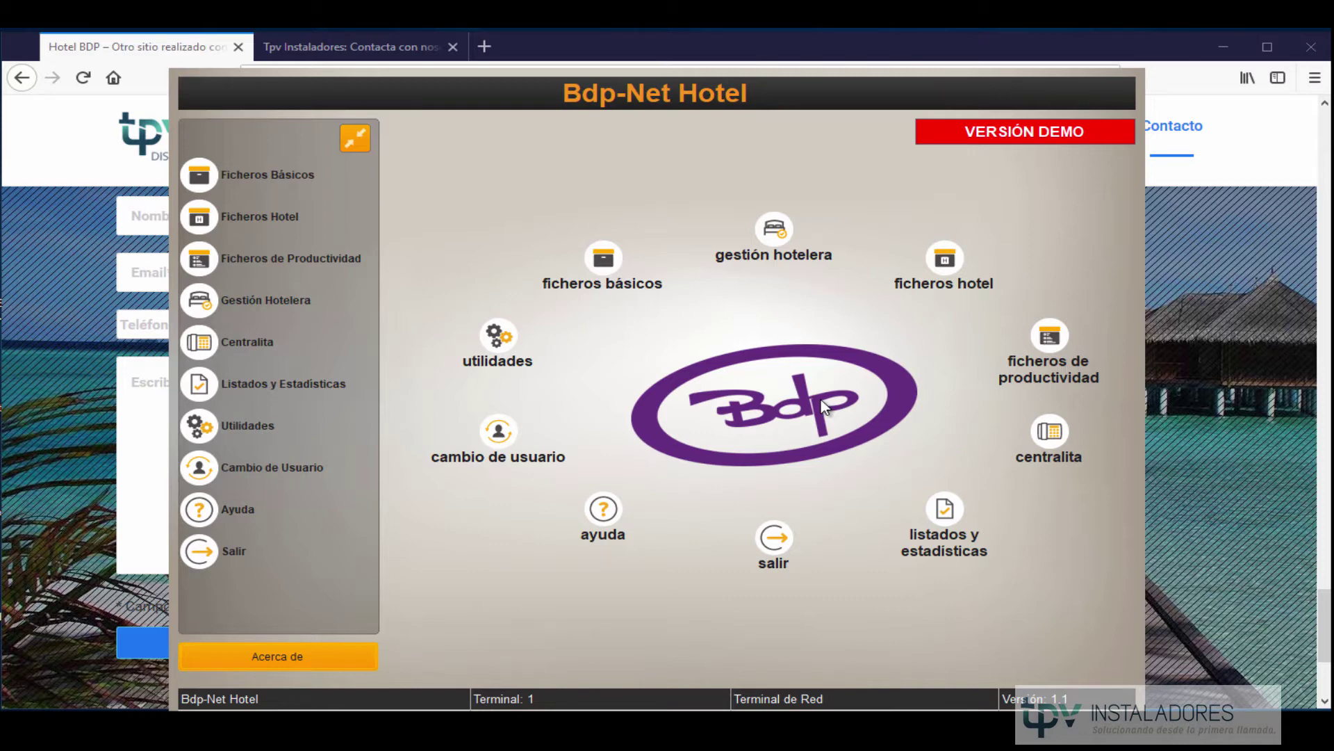
{"action": "left_click", "coordinate": [777, 226]}
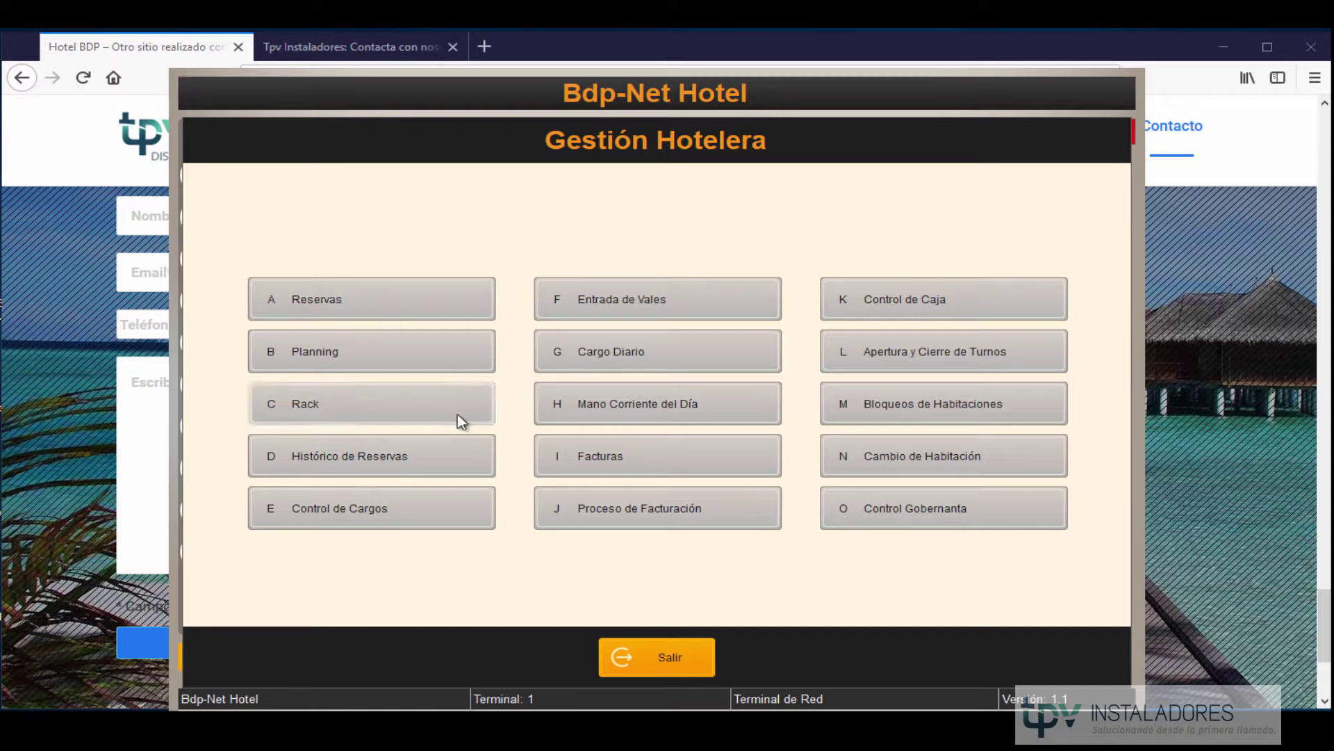
{"action": "left_click", "coordinate": [397, 289]}
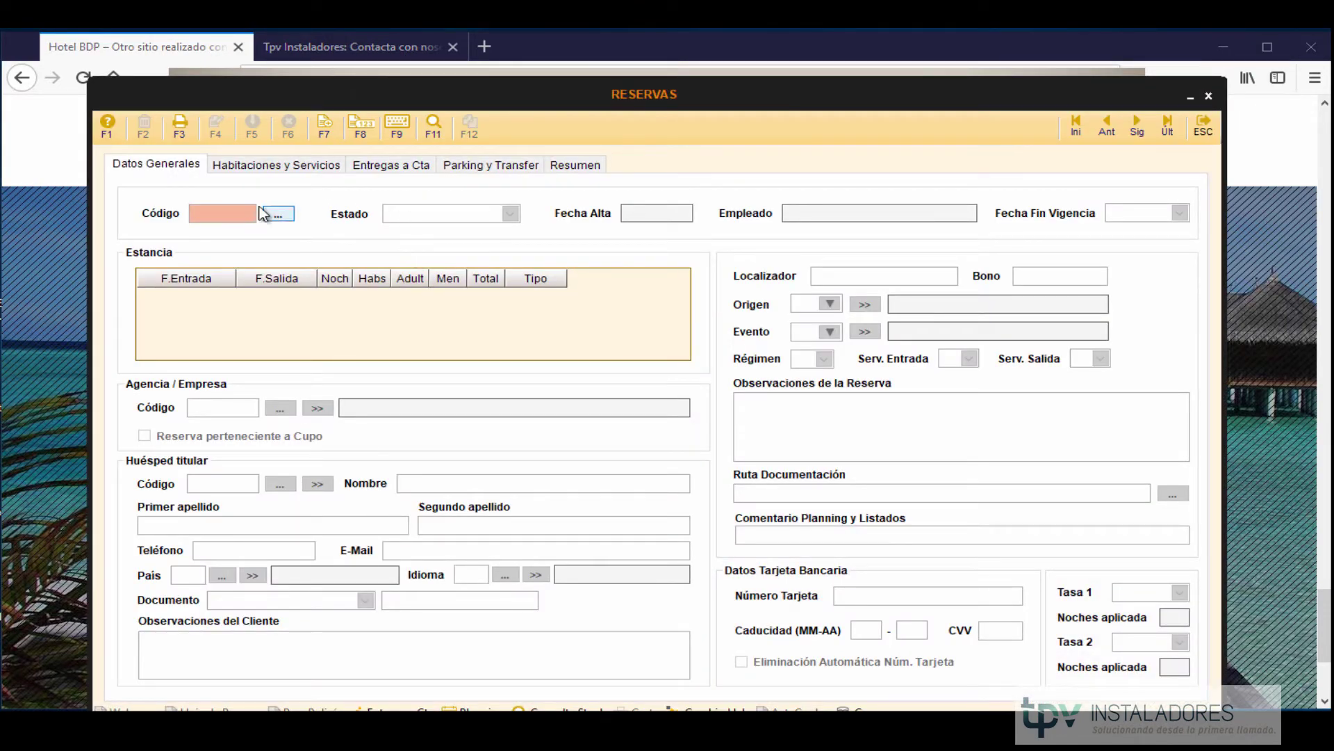
{"action": "left_click", "coordinate": [1204, 136]}
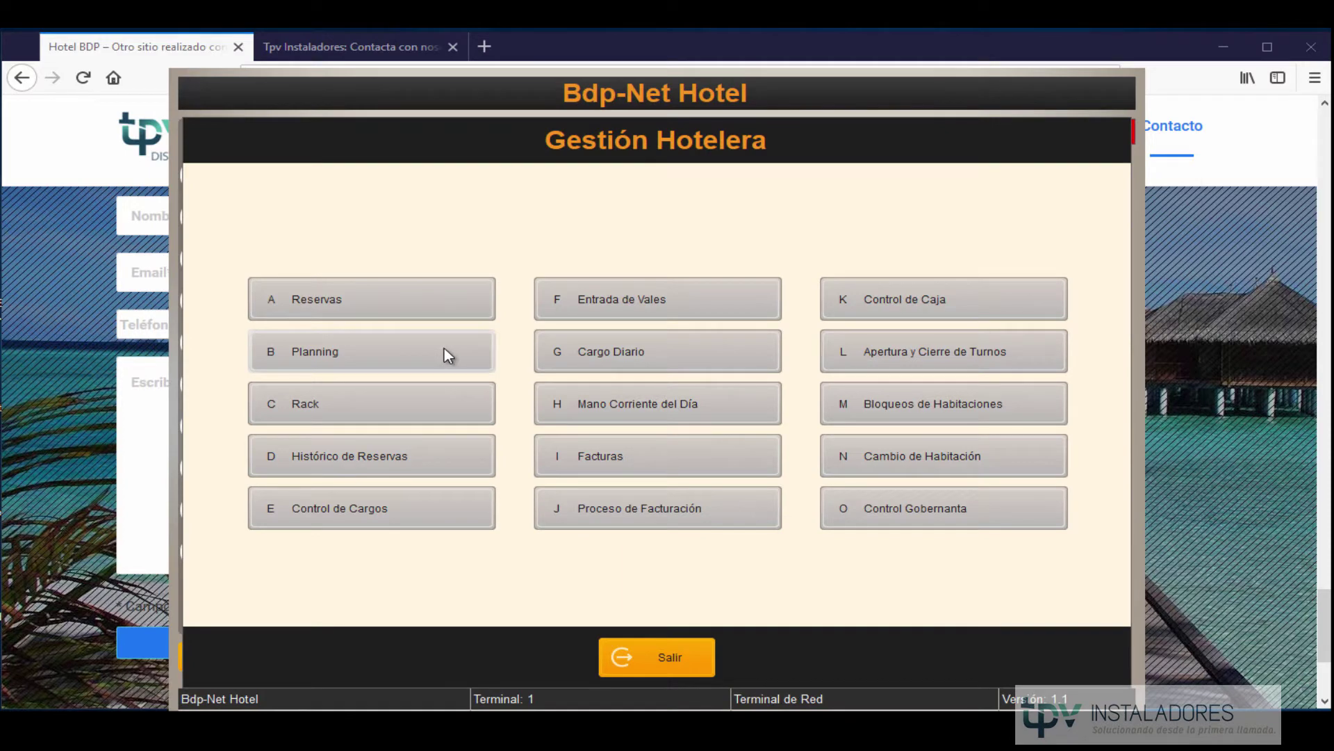
{"action": "left_click", "coordinate": [442, 353]}
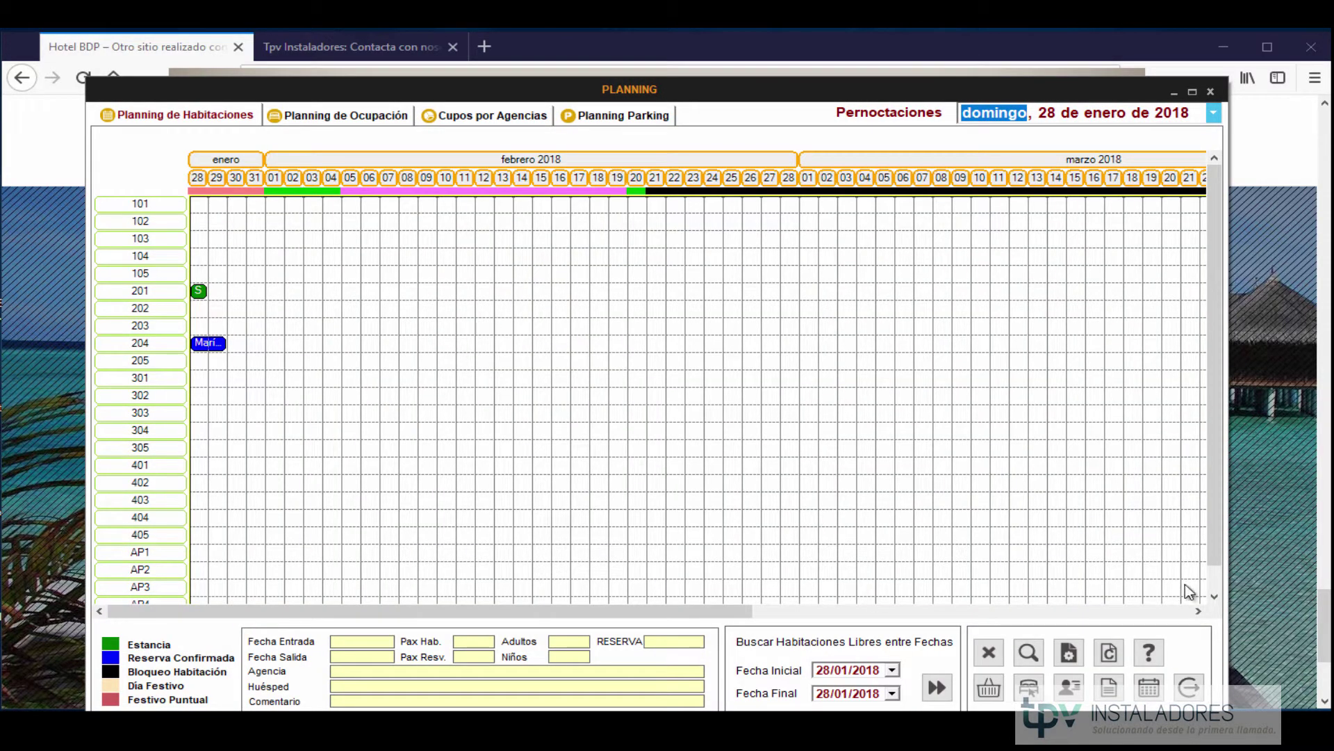
{"action": "left_click", "coordinate": [1189, 687]}
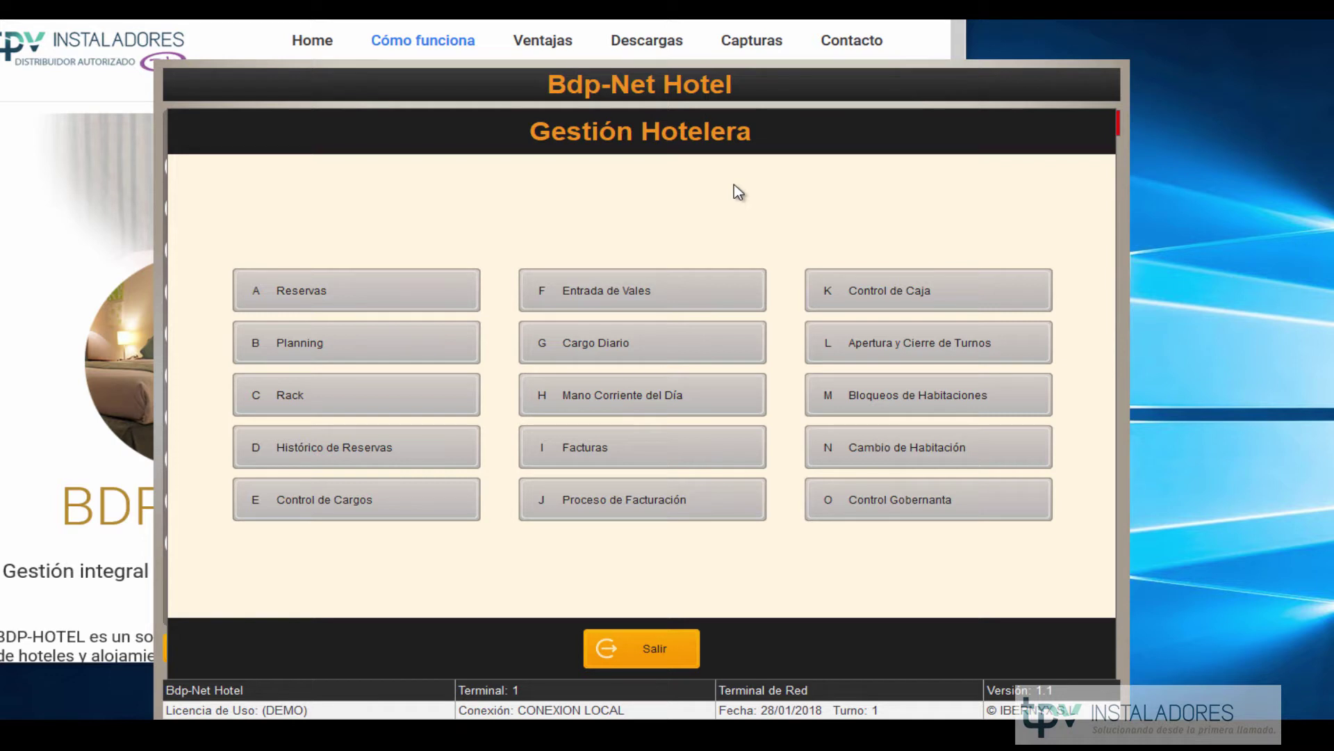
{"action": "left_click", "coordinate": [649, 649]}
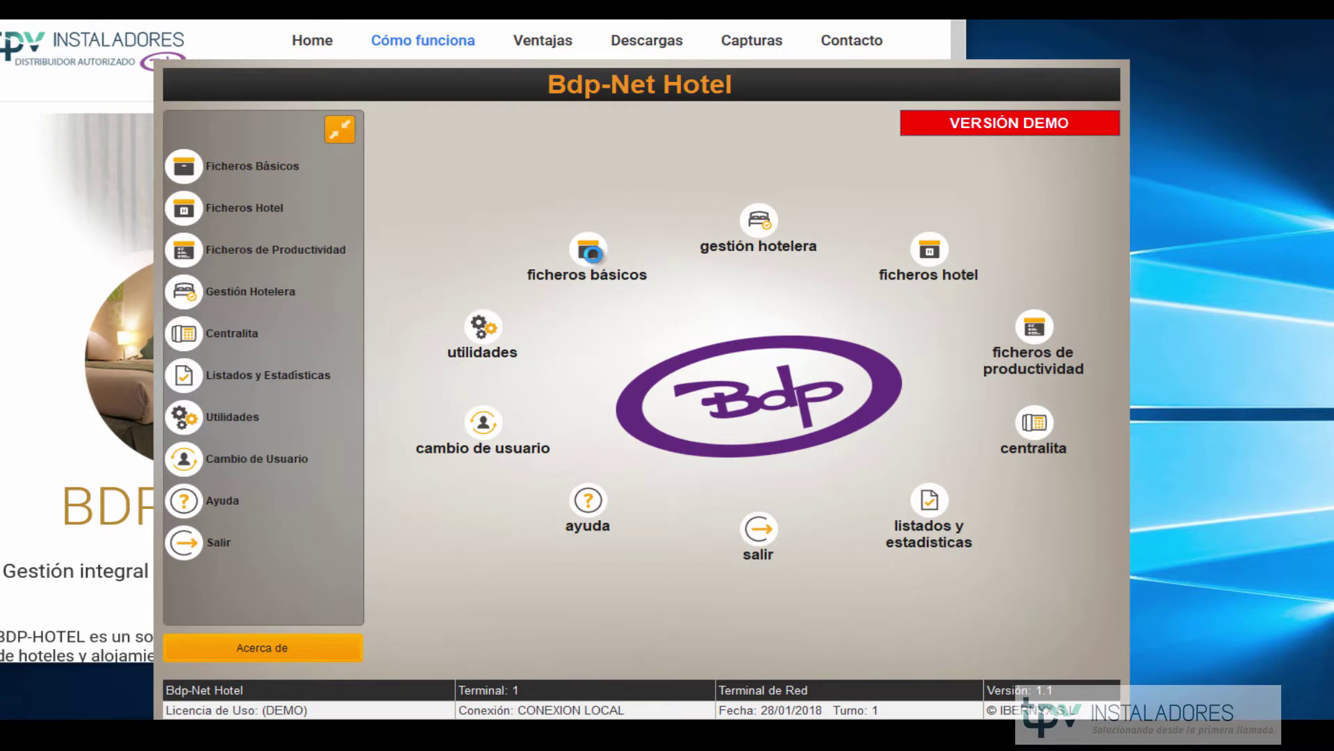
{"action": "left_click", "coordinate": [589, 252]}
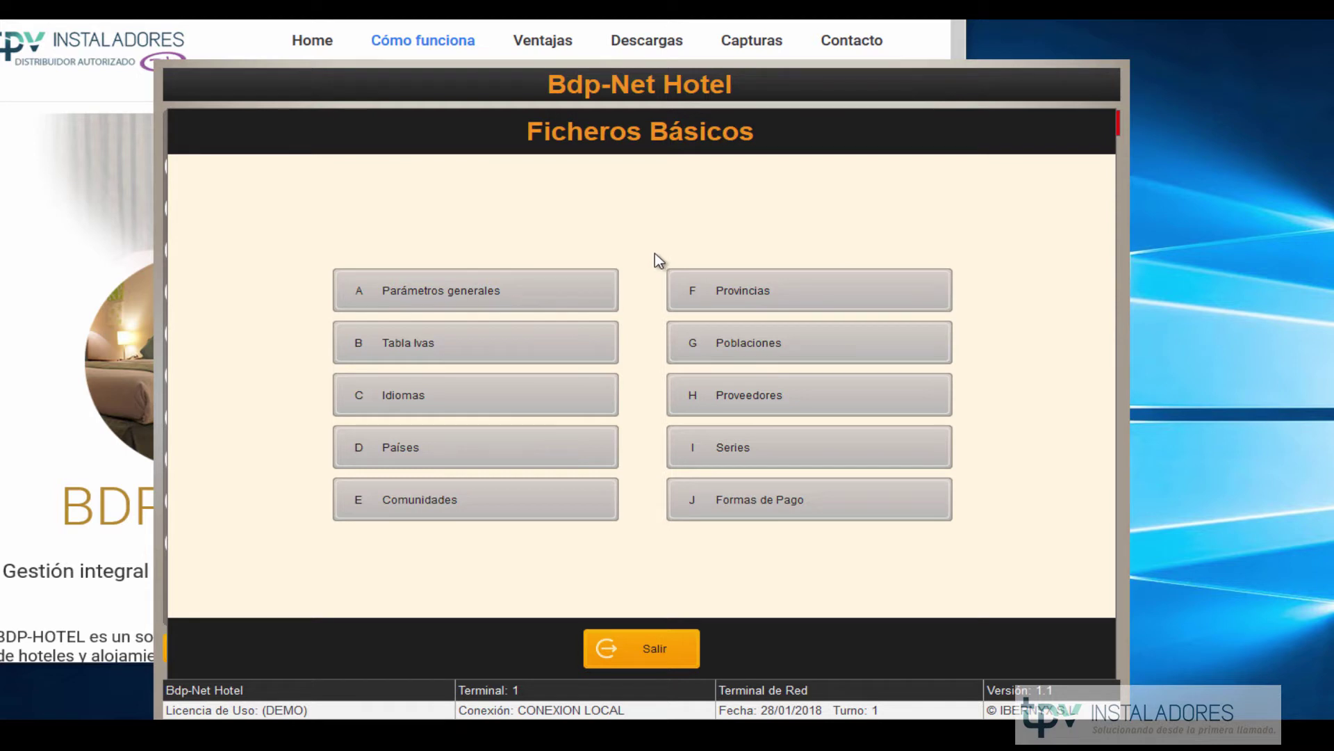
{"action": "left_click", "coordinate": [662, 657]}
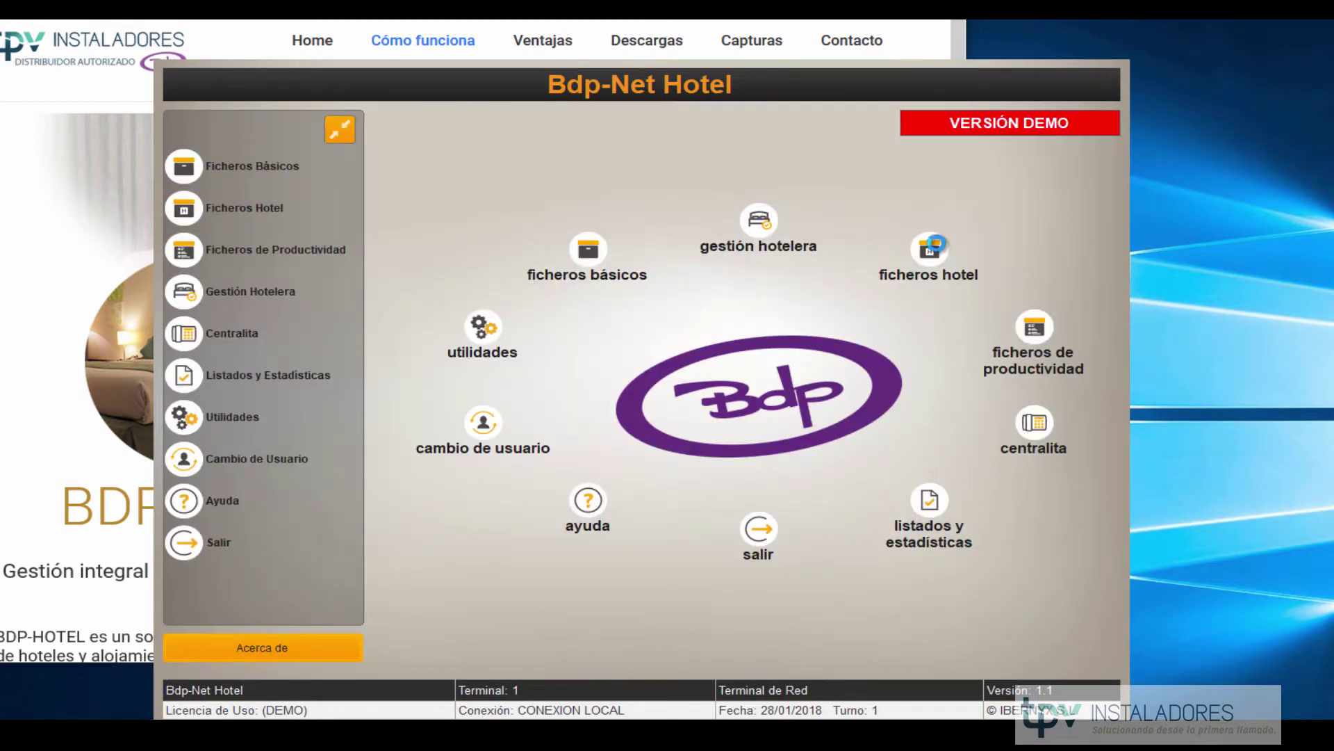
{"action": "left_click", "coordinate": [931, 250]}
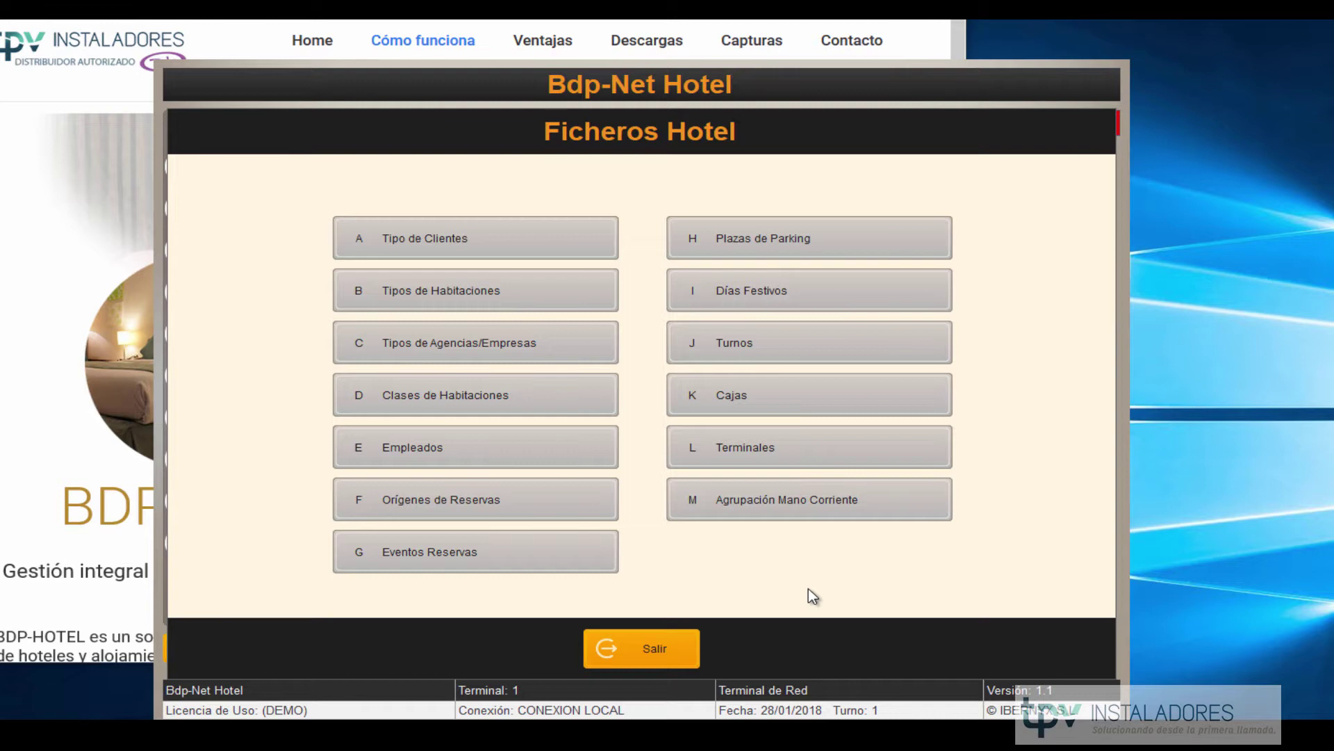
{"action": "left_click", "coordinate": [667, 660]}
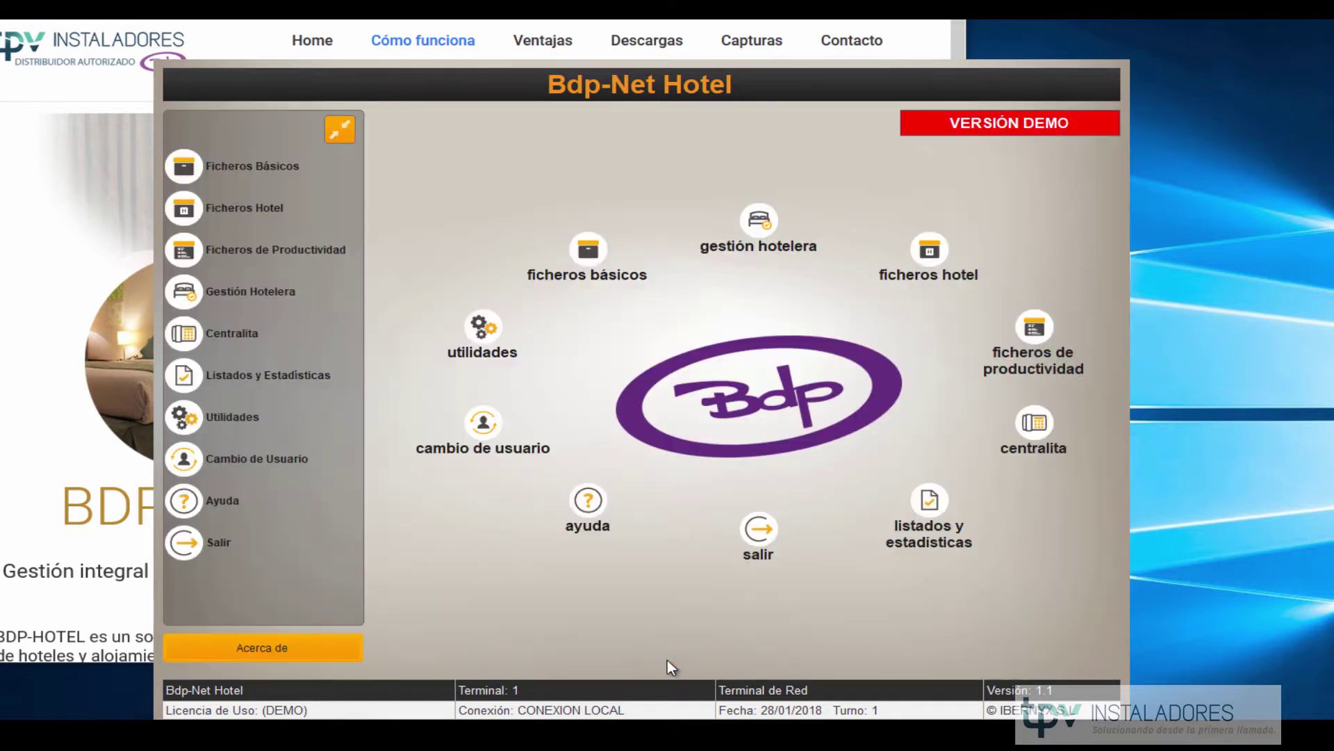
{"action": "left_click", "coordinate": [1039, 332]}
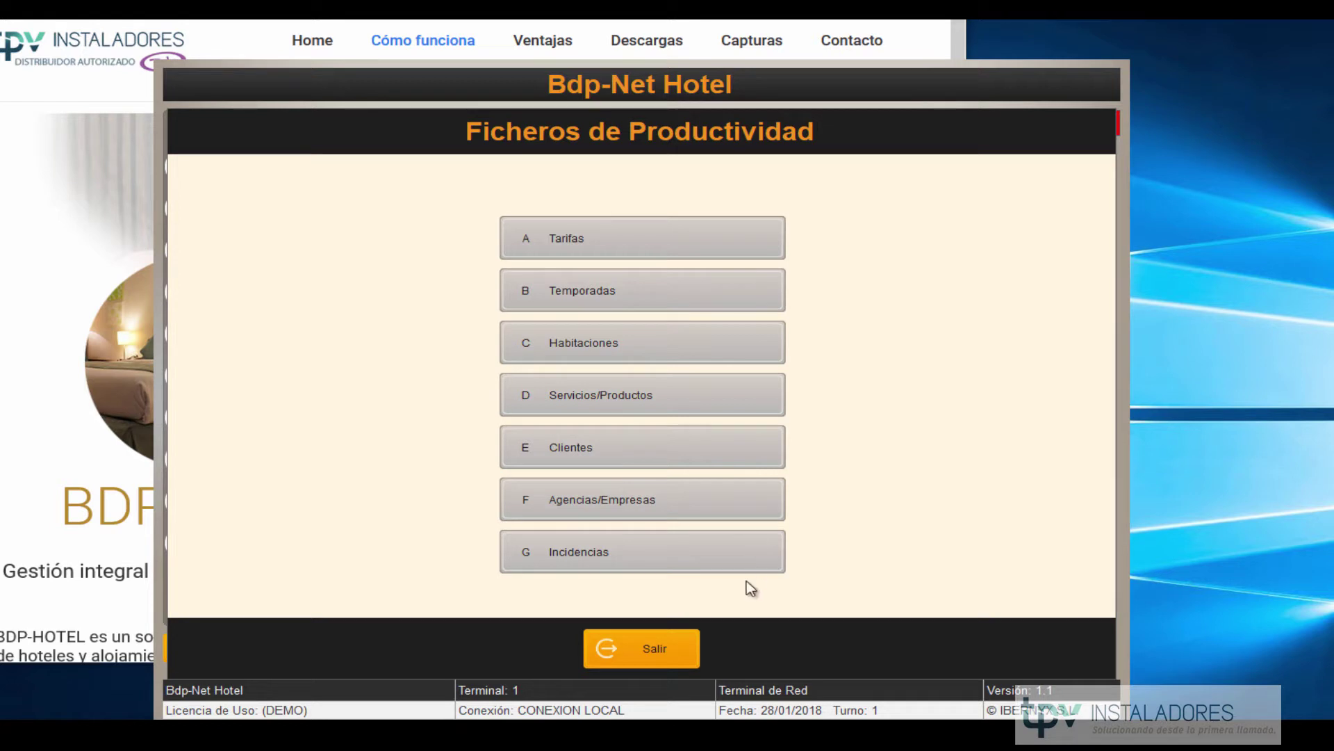
{"action": "left_click", "coordinate": [646, 650]}
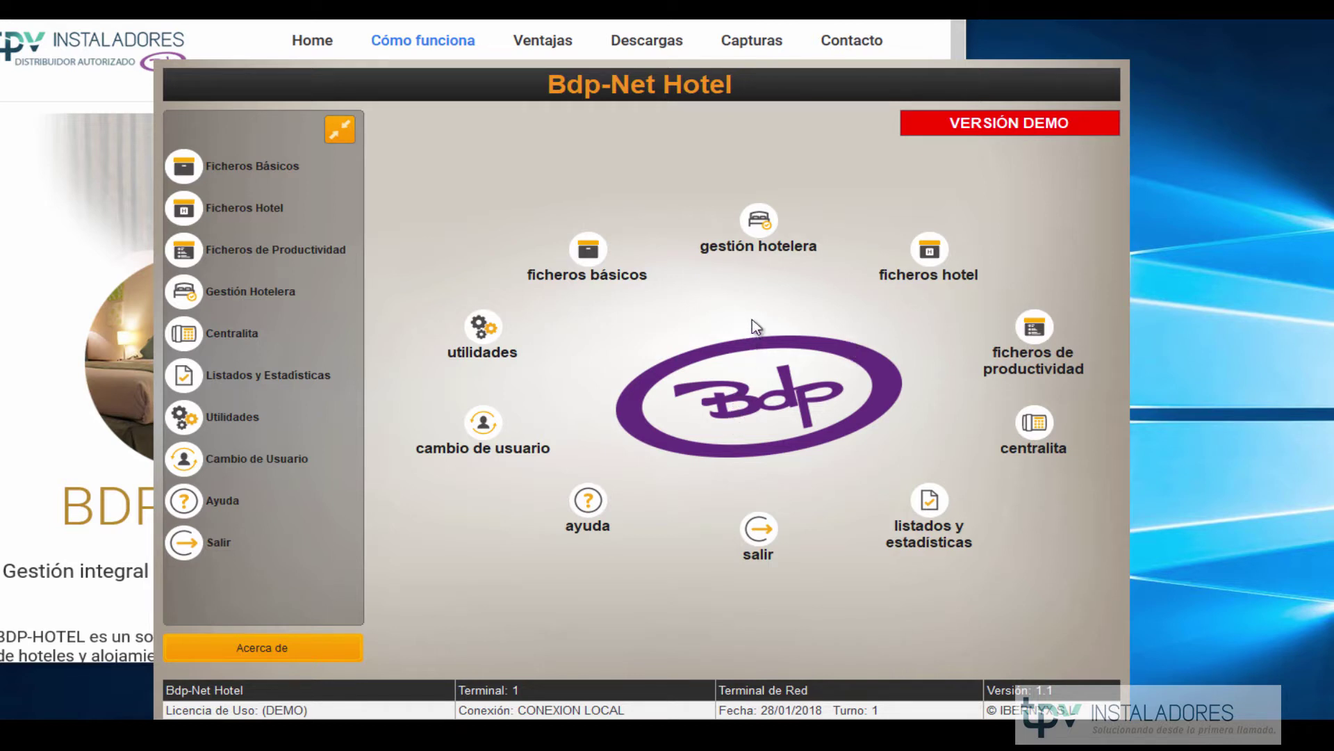
{"action": "left_click", "coordinate": [759, 234]}
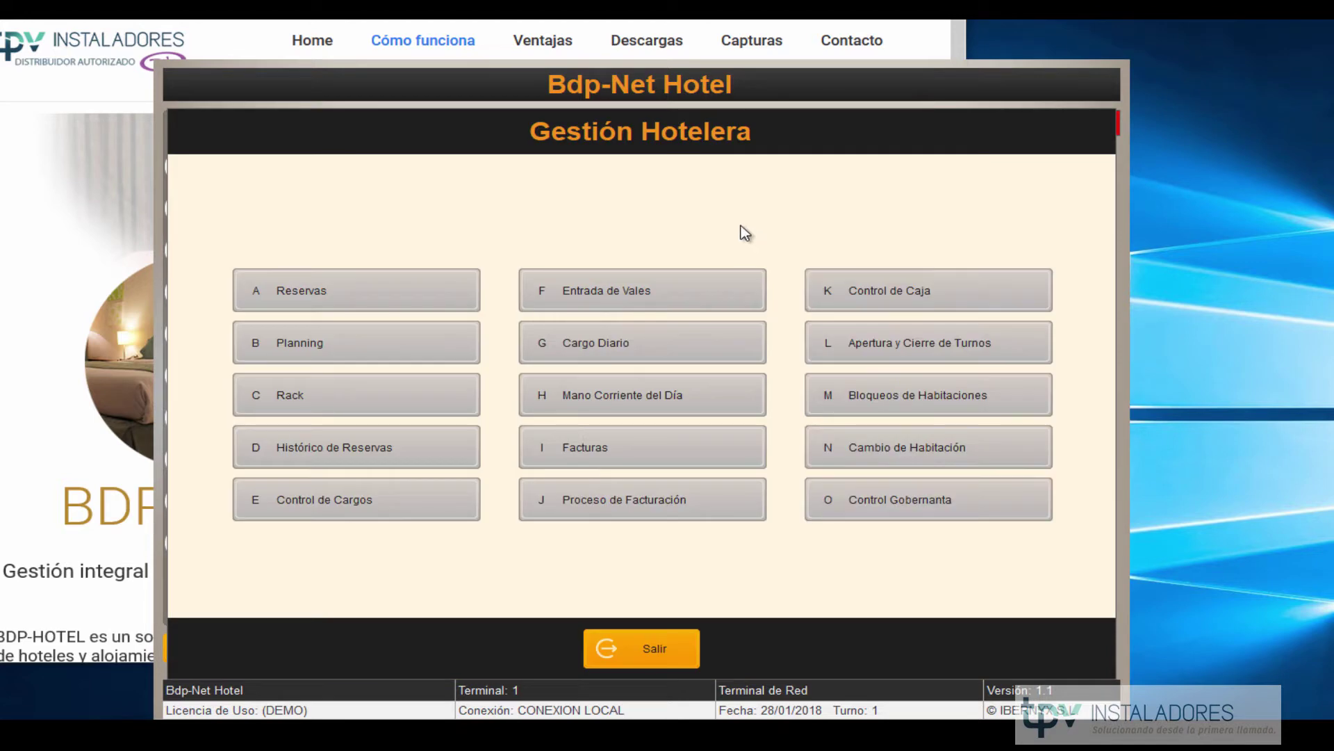
Create new reservation 3 in Reservas and keep its status as Pre-Reserva.
{"action": "left_click", "coordinate": [394, 306]}
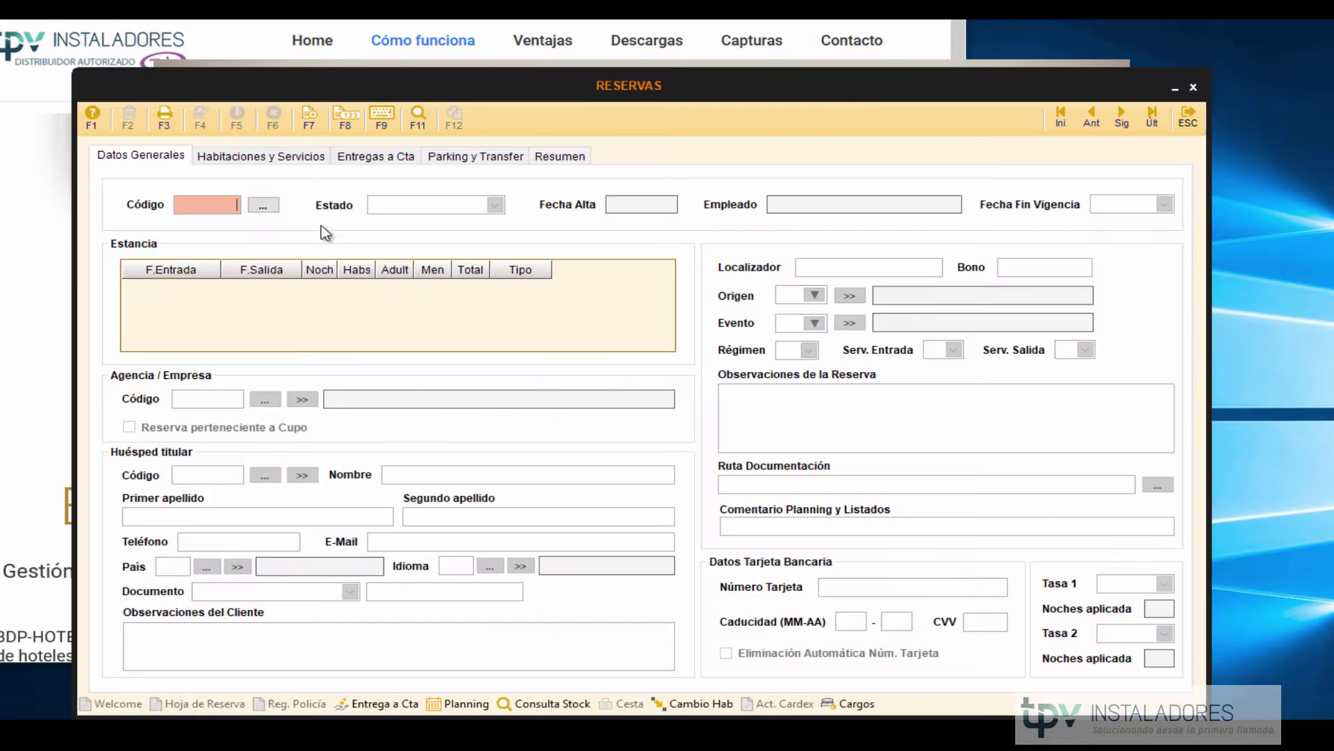
{"action": "left_click", "coordinate": [322, 127]}
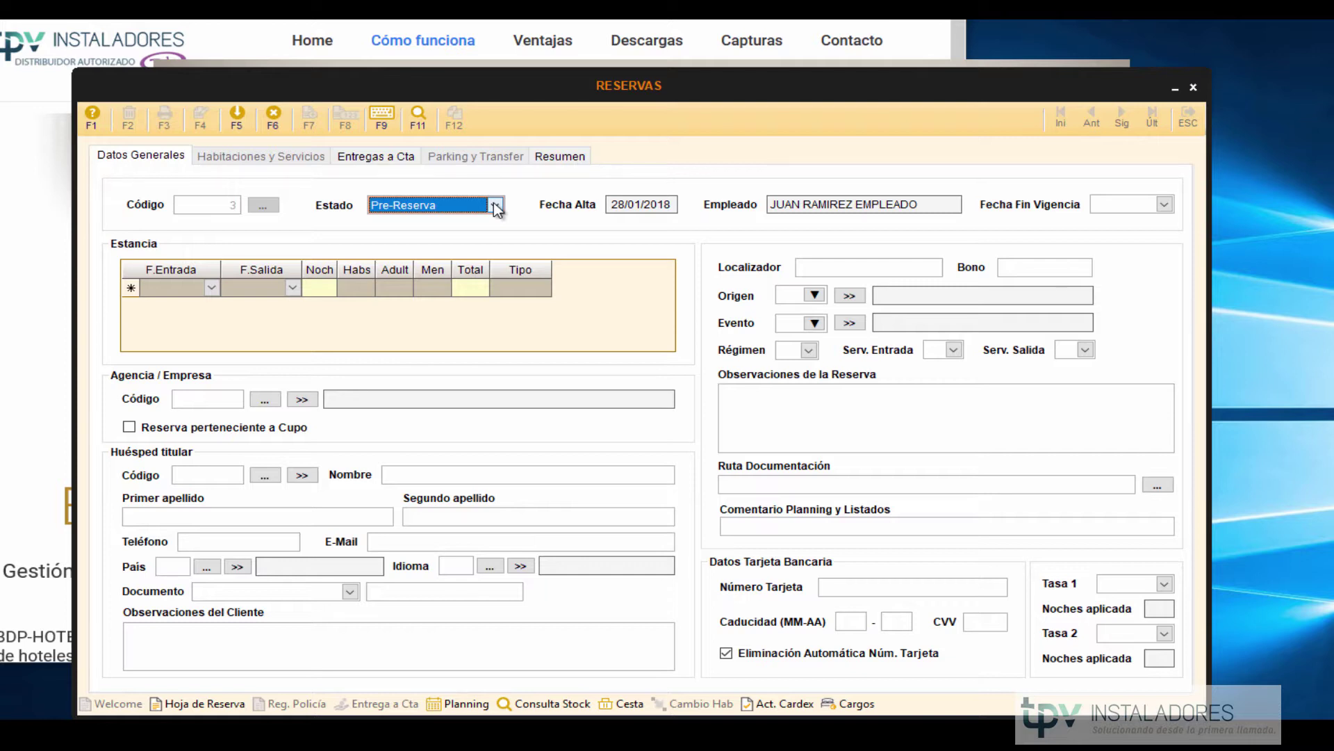
{"action": "left_click", "coordinate": [495, 207]}
Set the stay from 05/02/2018 to 07/02/2018, filling in nights and guest counts.
{"action": "type", "text": "Huer"}
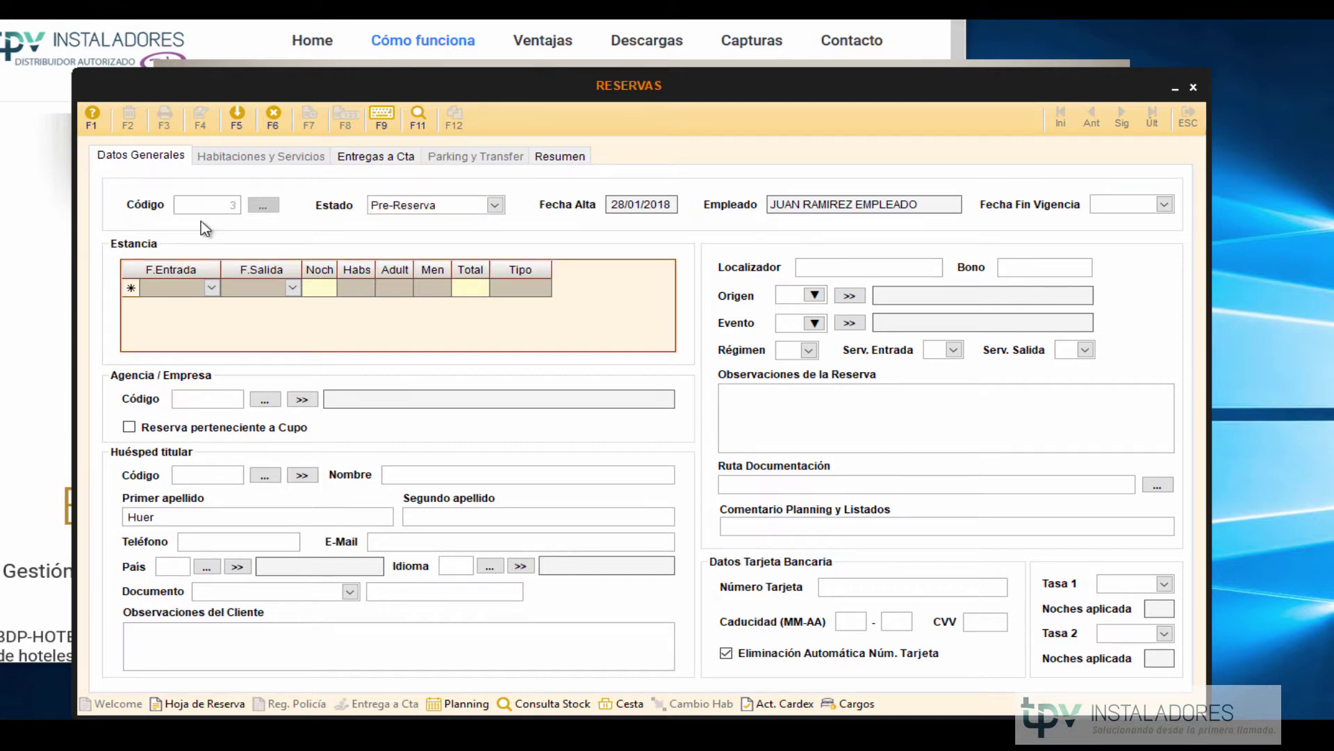
{"action": "left_click", "coordinate": [211, 287]}
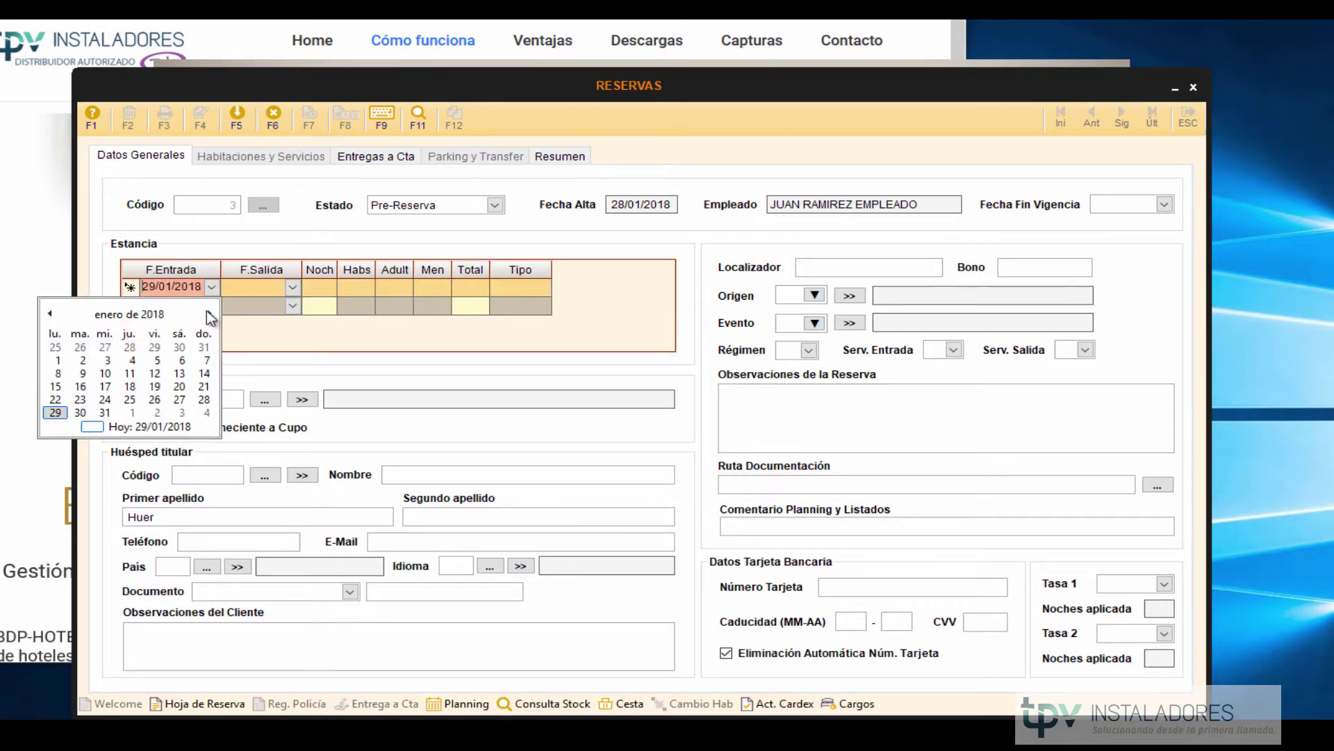
{"action": "left_click", "coordinate": [209, 316]}
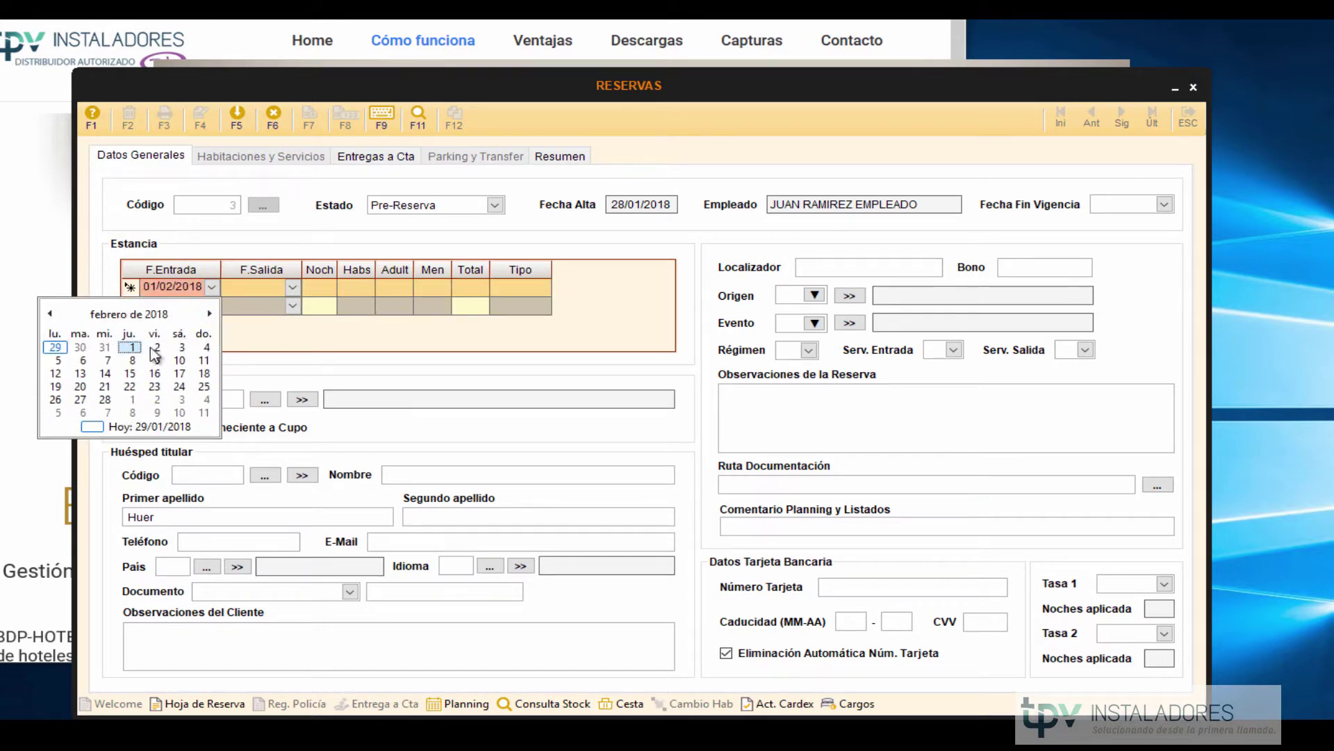
{"action": "left_click", "coordinate": [58, 360]}
{"action": "left_click", "coordinate": [294, 285]}
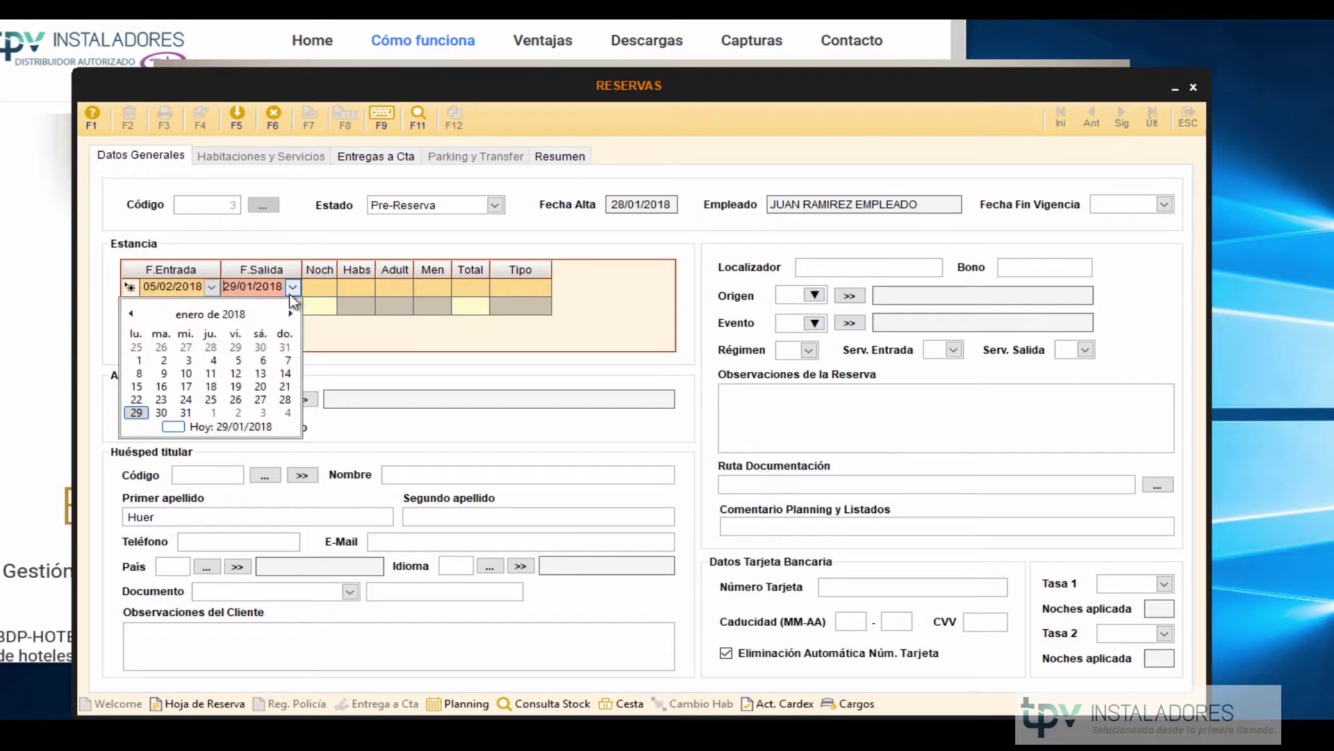
{"action": "left_click", "coordinate": [290, 312]}
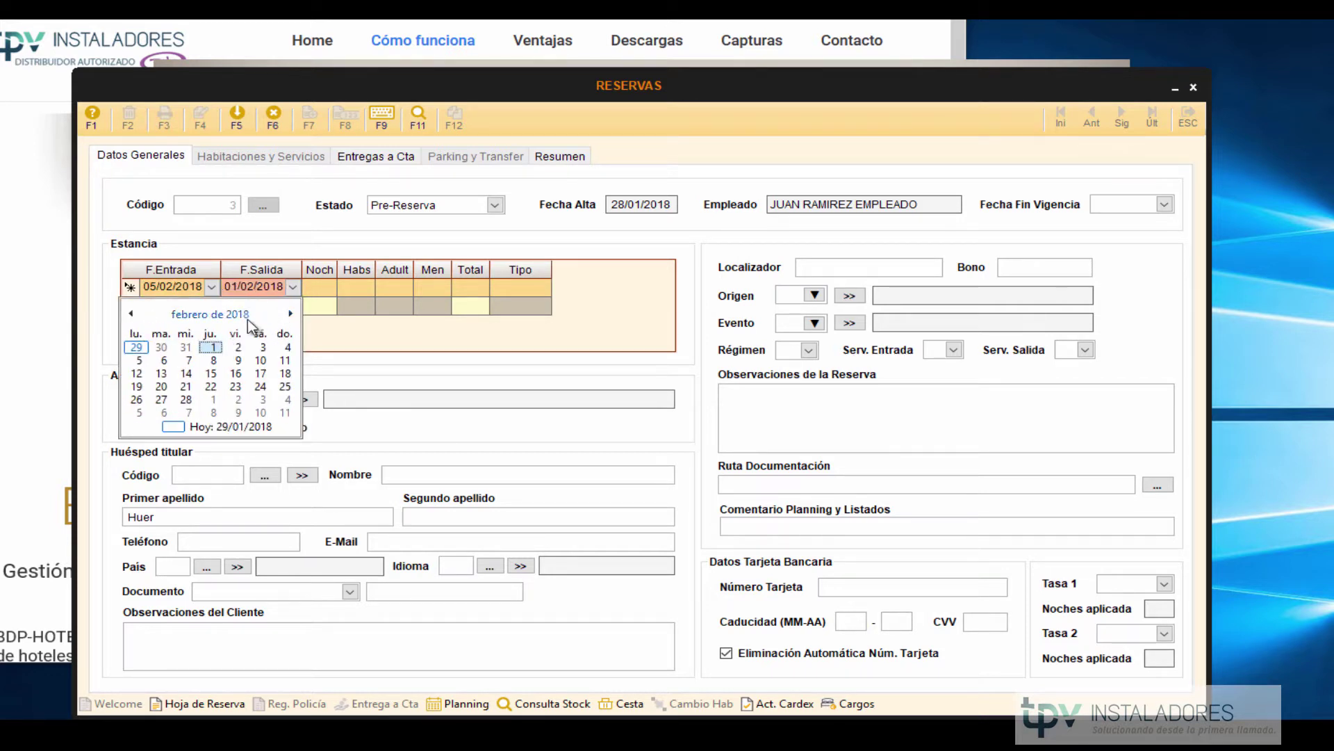
{"action": "left_click", "coordinate": [191, 359]}
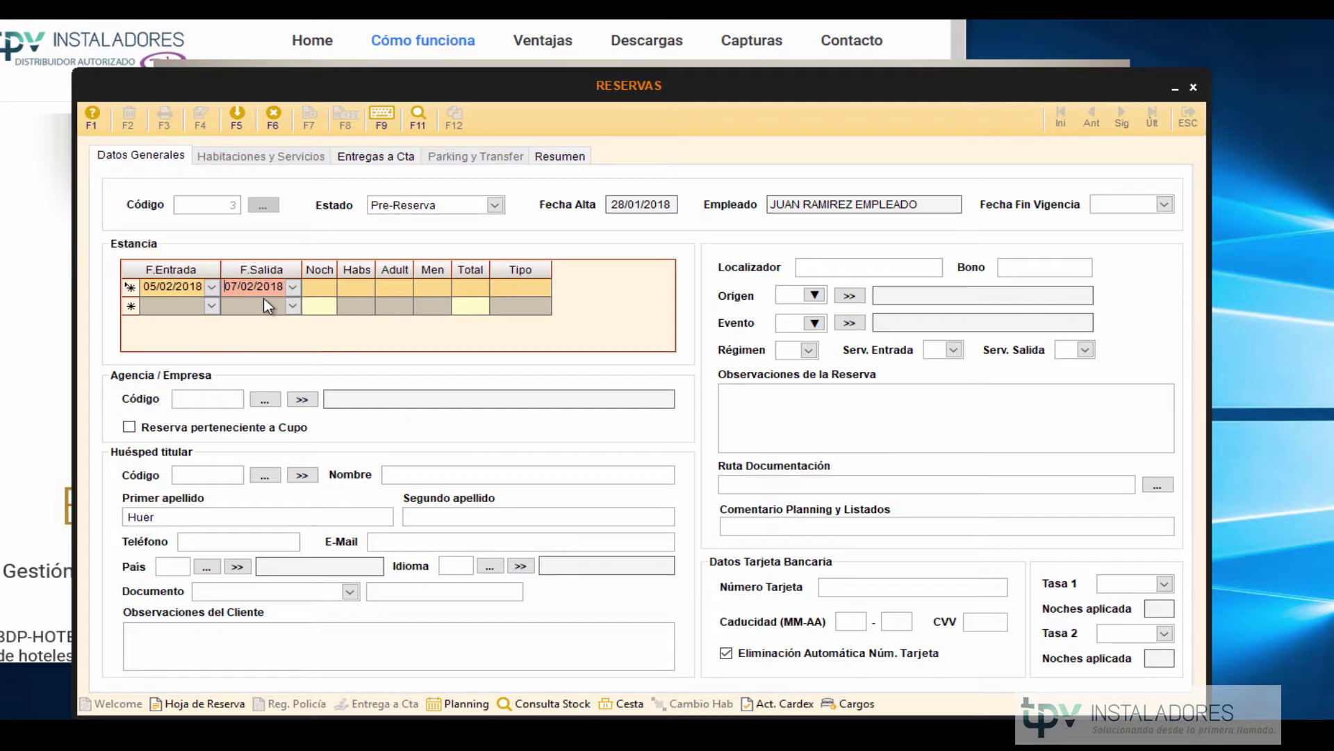
{"action": "key", "text": "Return"}
{"action": "key", "text": "Return"}
{"action": "key", "text": "Return"}
{"action": "key", "text": "Return"}
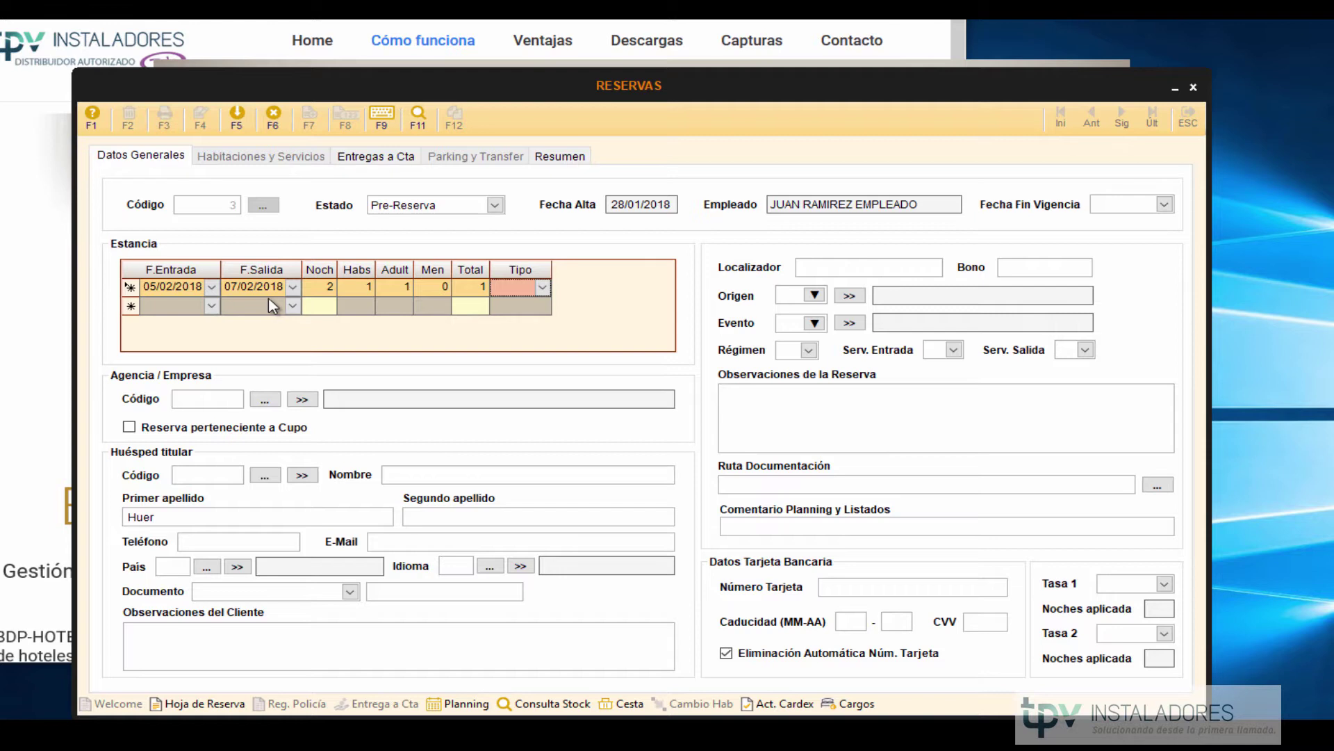
{"action": "left_click", "coordinate": [404, 473]}
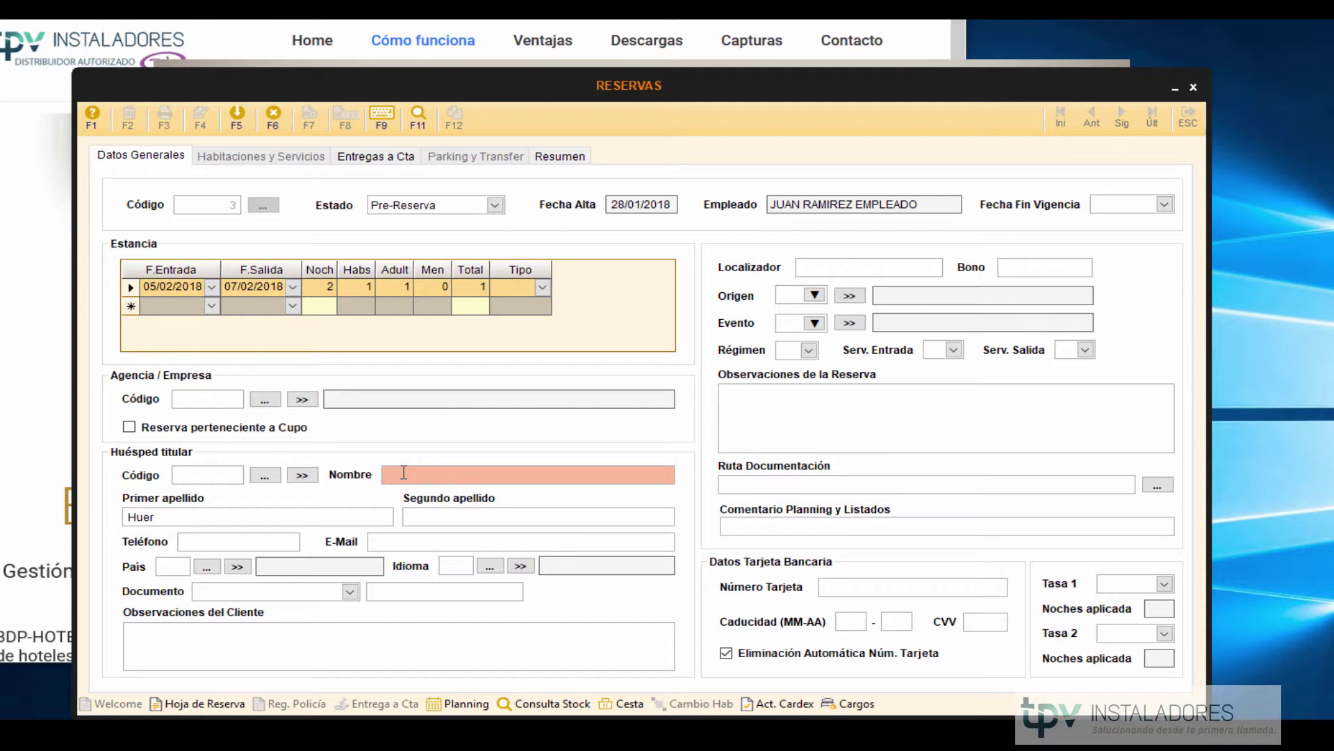
{"action": "key", "text": "Tab"}
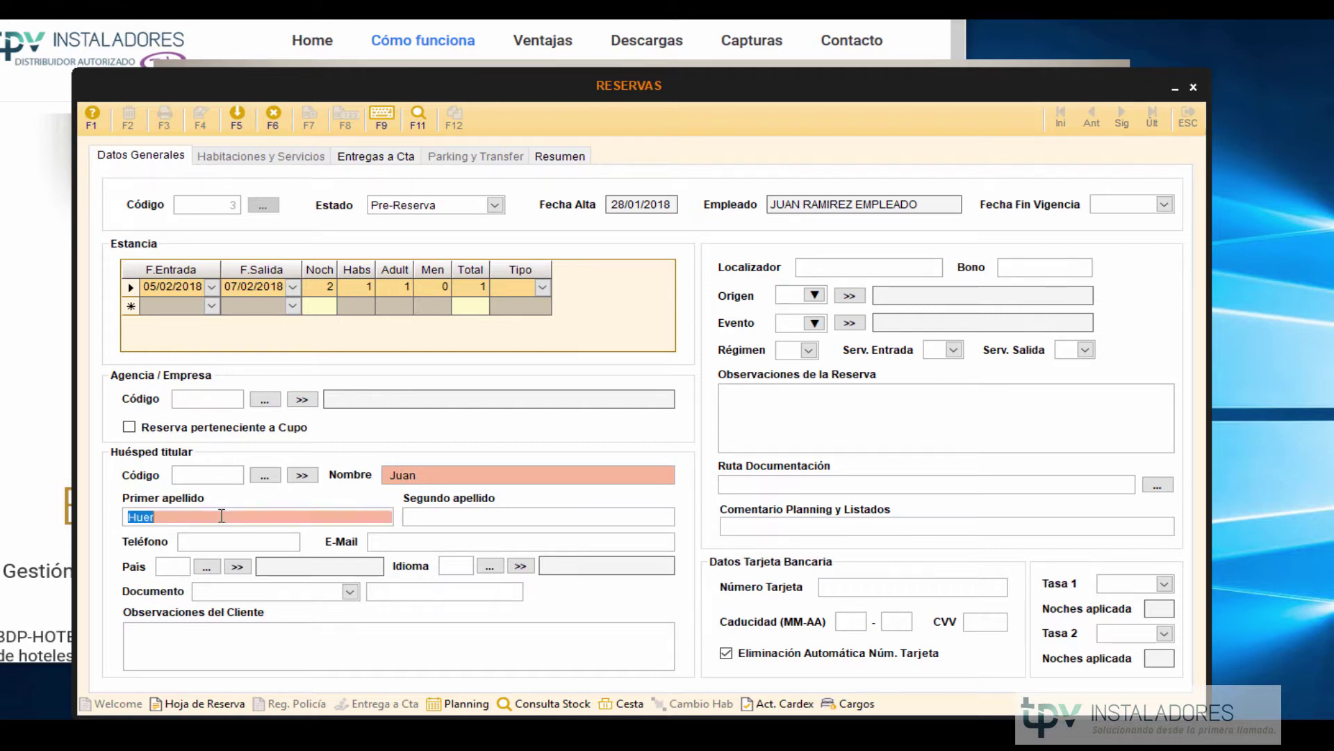
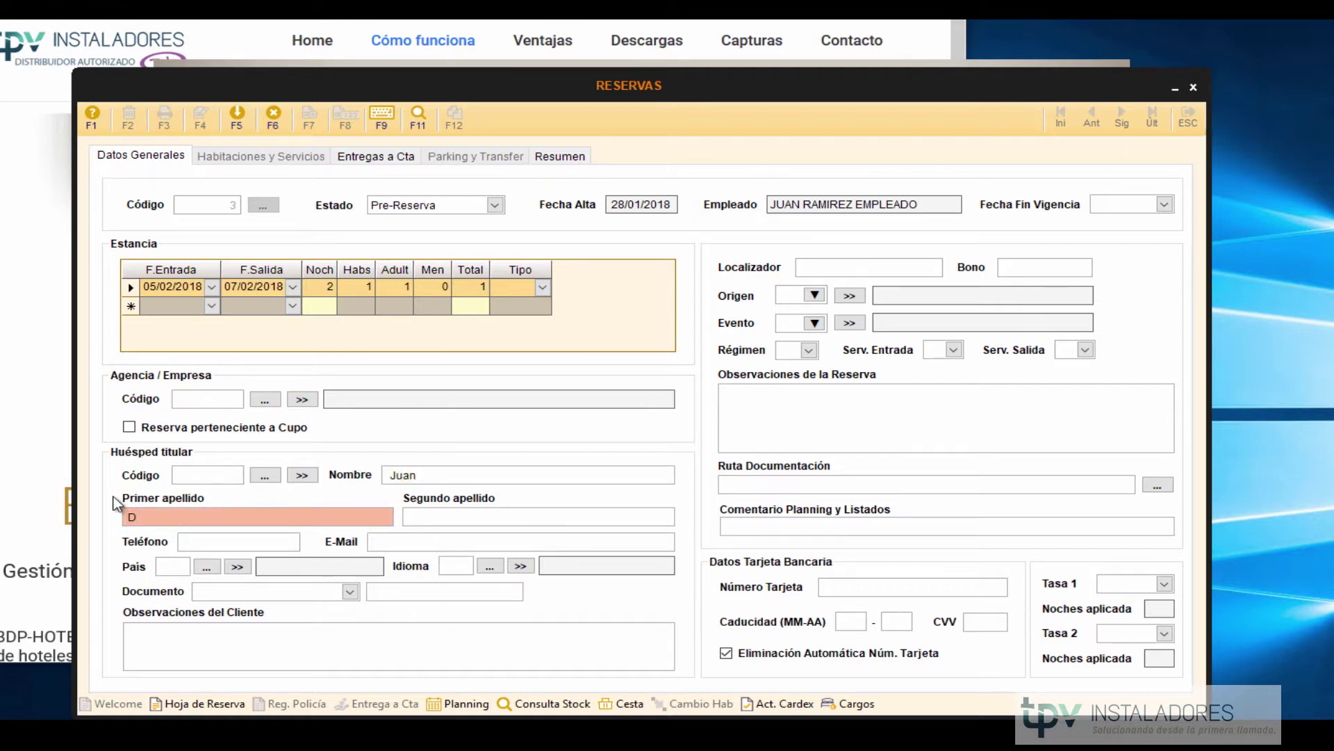
{"action": "left_click", "coordinate": [201, 473]}
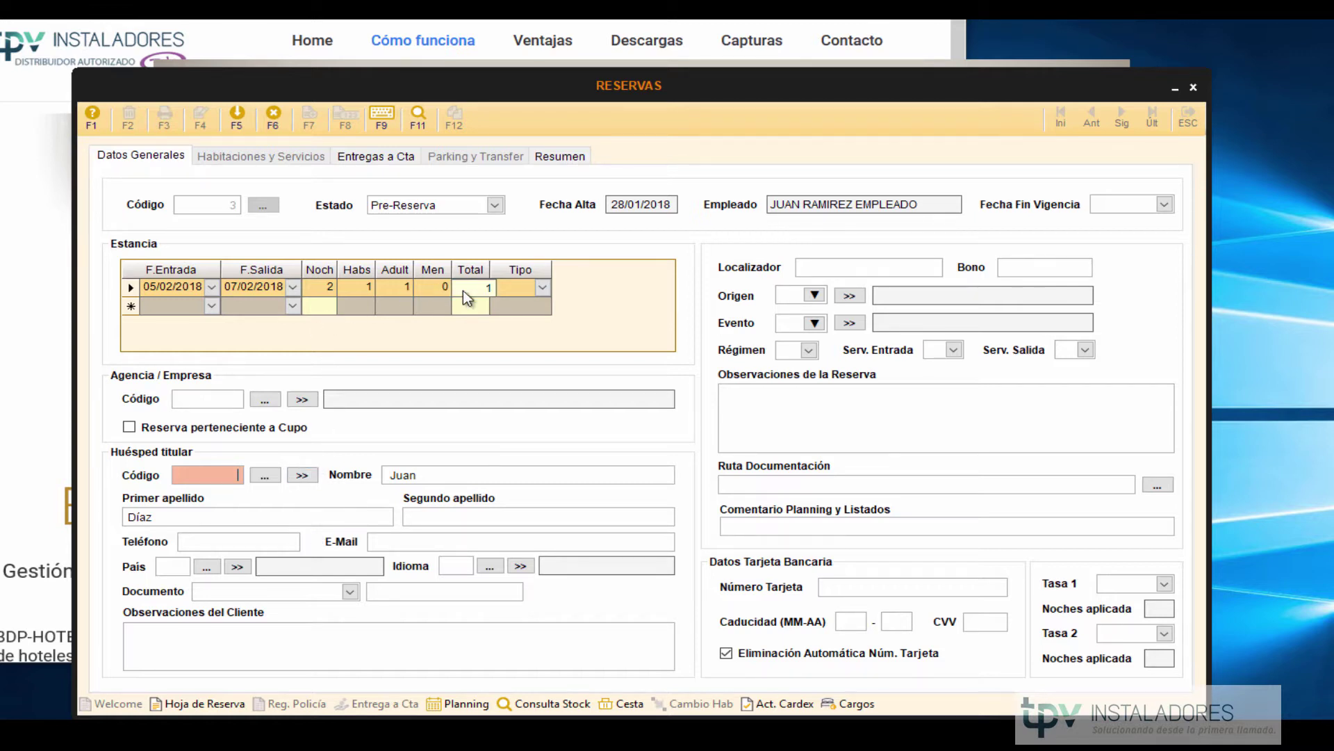
Save pre-reservation 3, confirming with Sí, and open the Selección de Listado report chooser.
{"action": "left_click", "coordinate": [235, 117]}
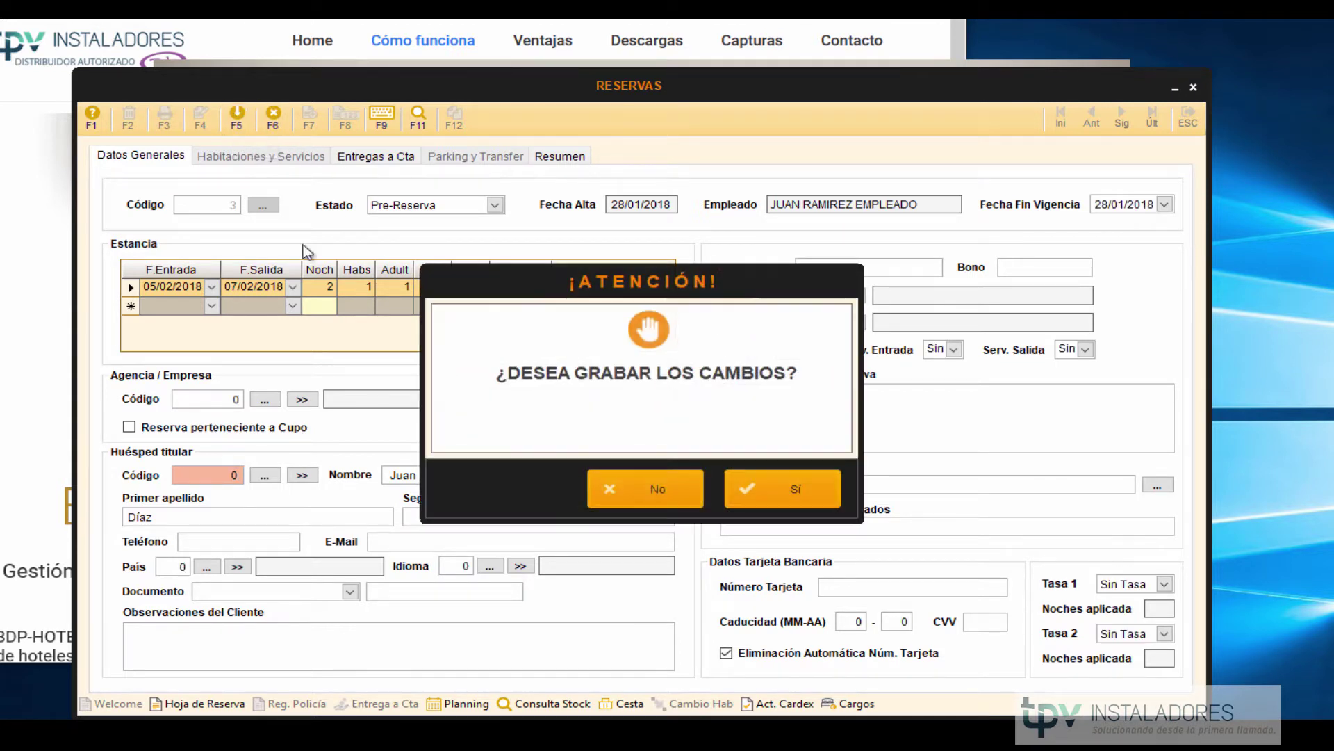
{"action": "left_click", "coordinate": [771, 501]}
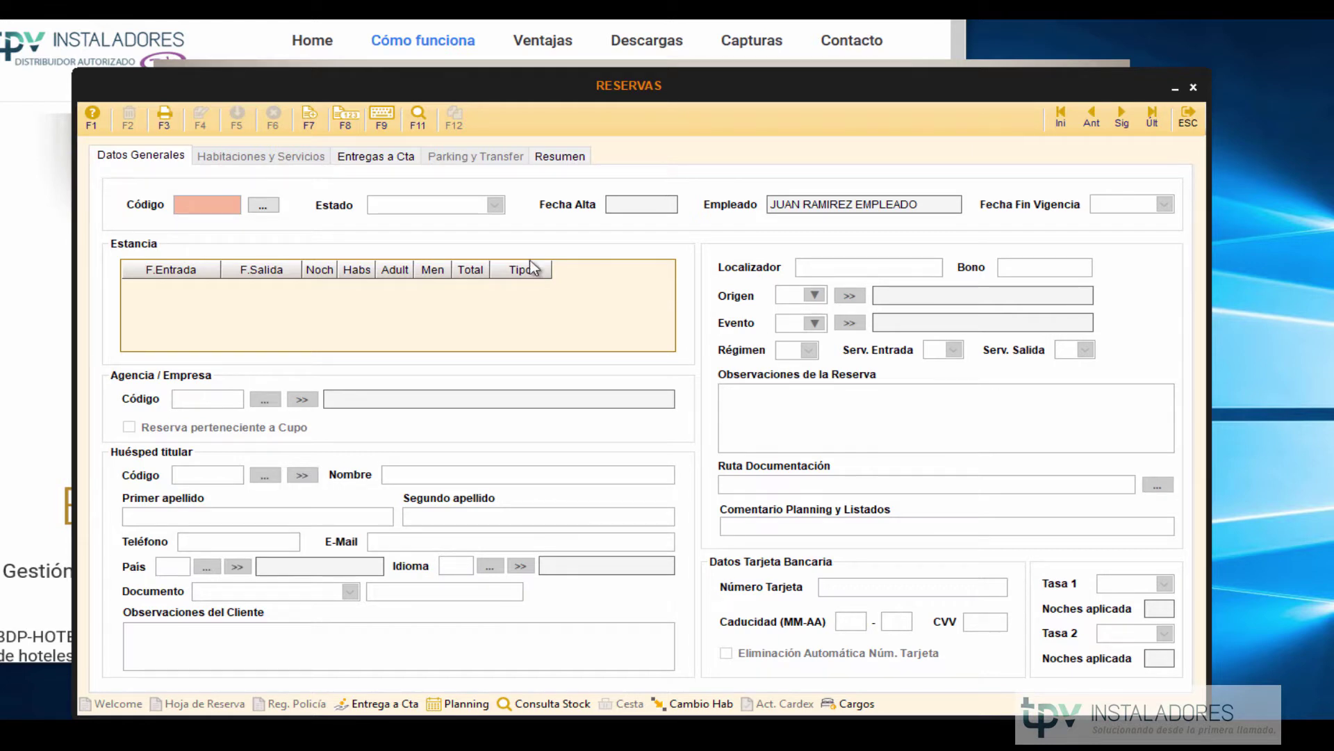
{"action": "left_click", "coordinate": [165, 117]}
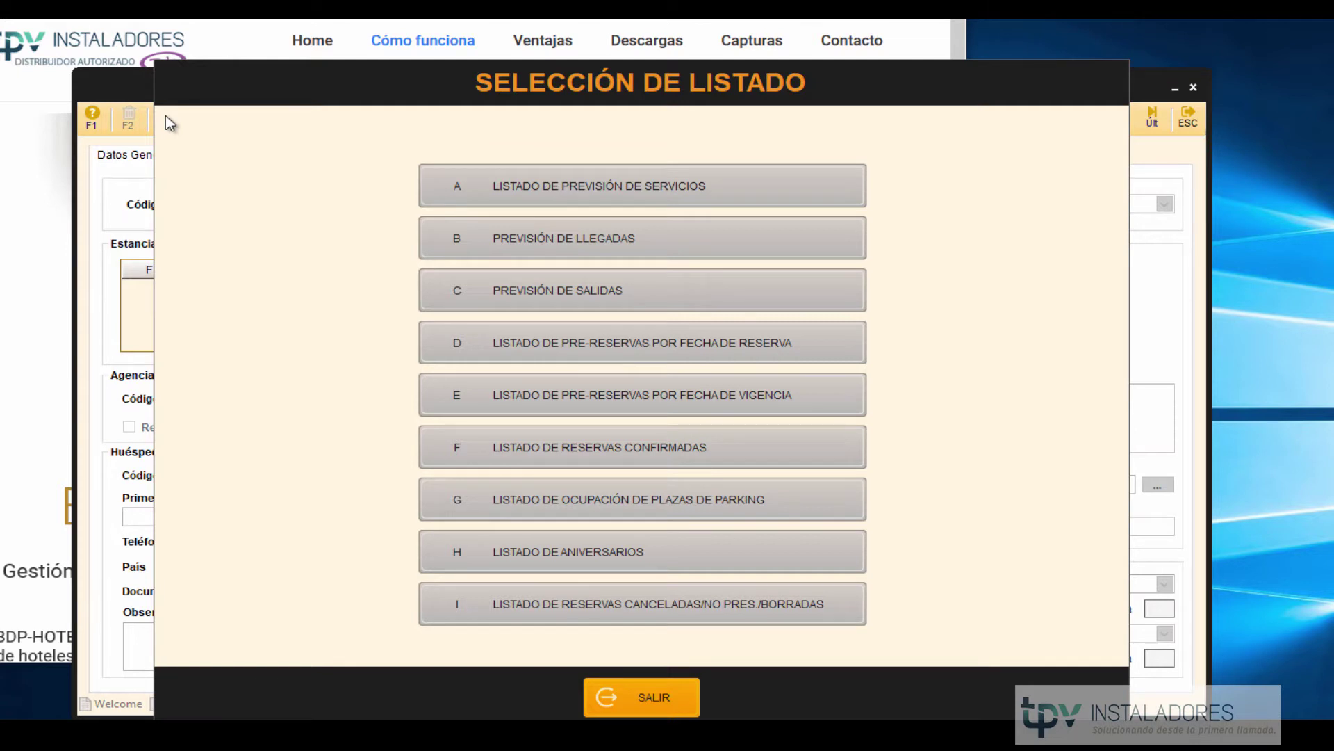
Generate report D, pre-reservations by booking date, for 01/02/2018 to 14/02/2018.
{"action": "left_click", "coordinate": [494, 342]}
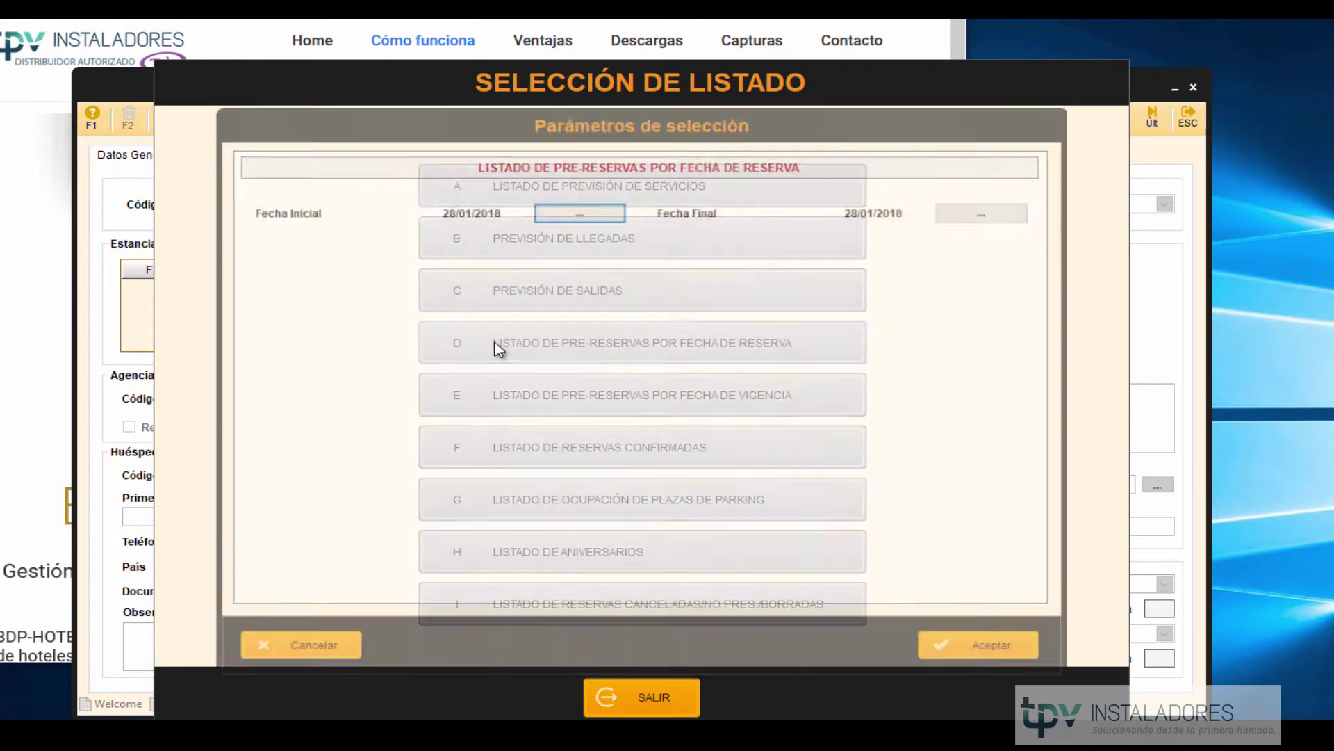
{"action": "left_click", "coordinate": [579, 212]}
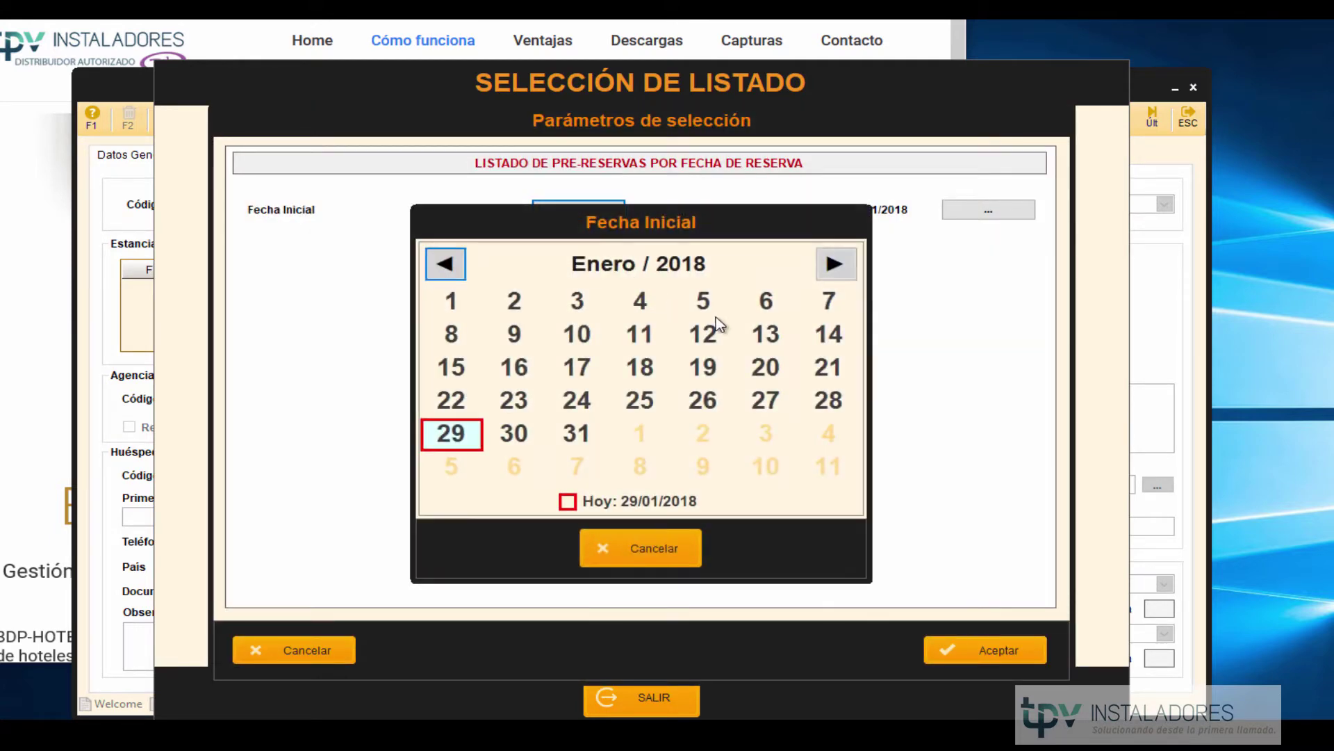
{"action": "left_click", "coordinate": [838, 266]}
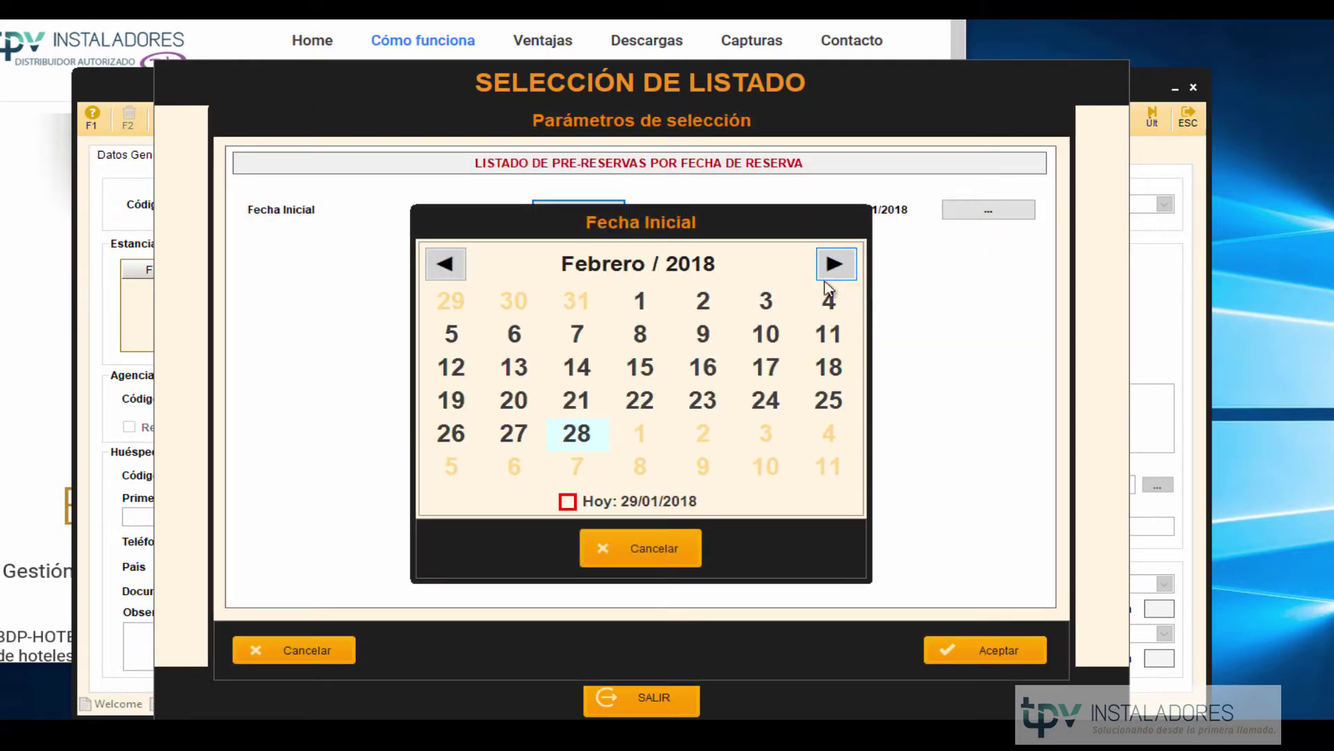
{"action": "left_click", "coordinate": [640, 305]}
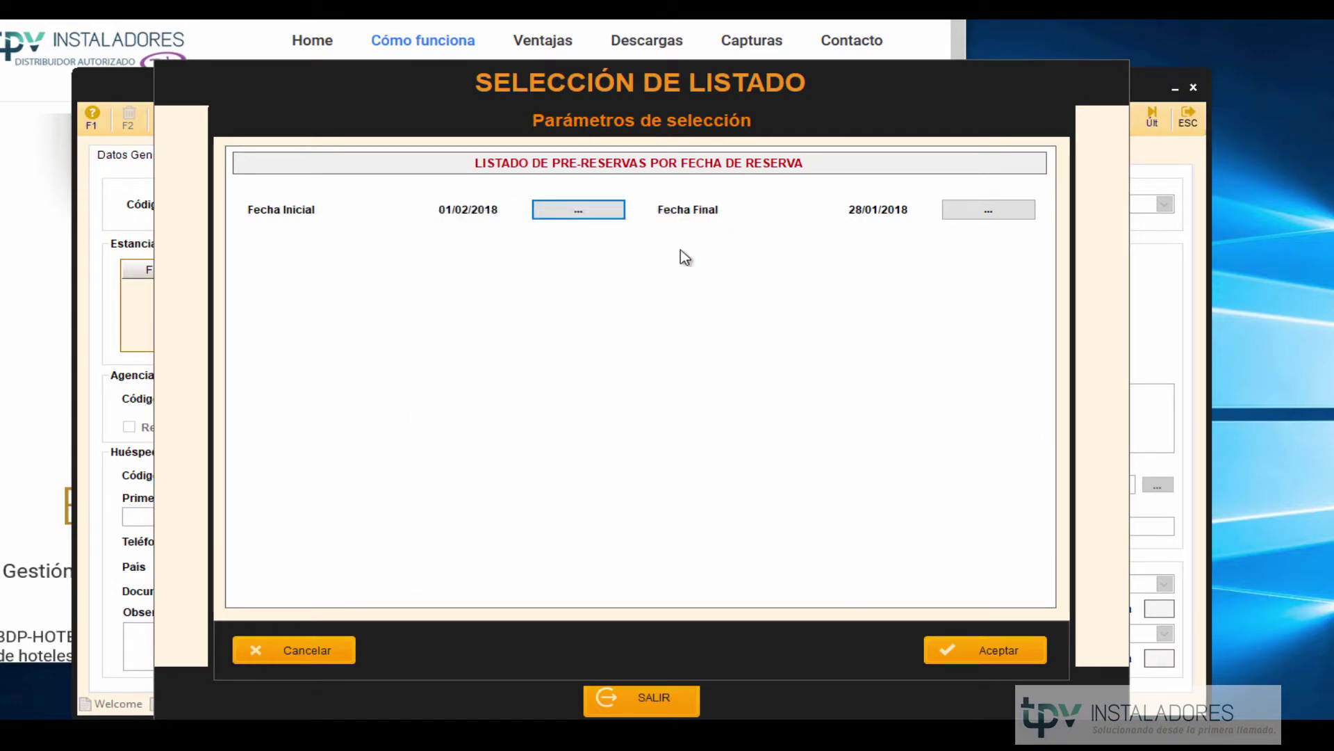
{"action": "left_click", "coordinate": [960, 212]}
{"action": "left_click", "coordinate": [836, 265]}
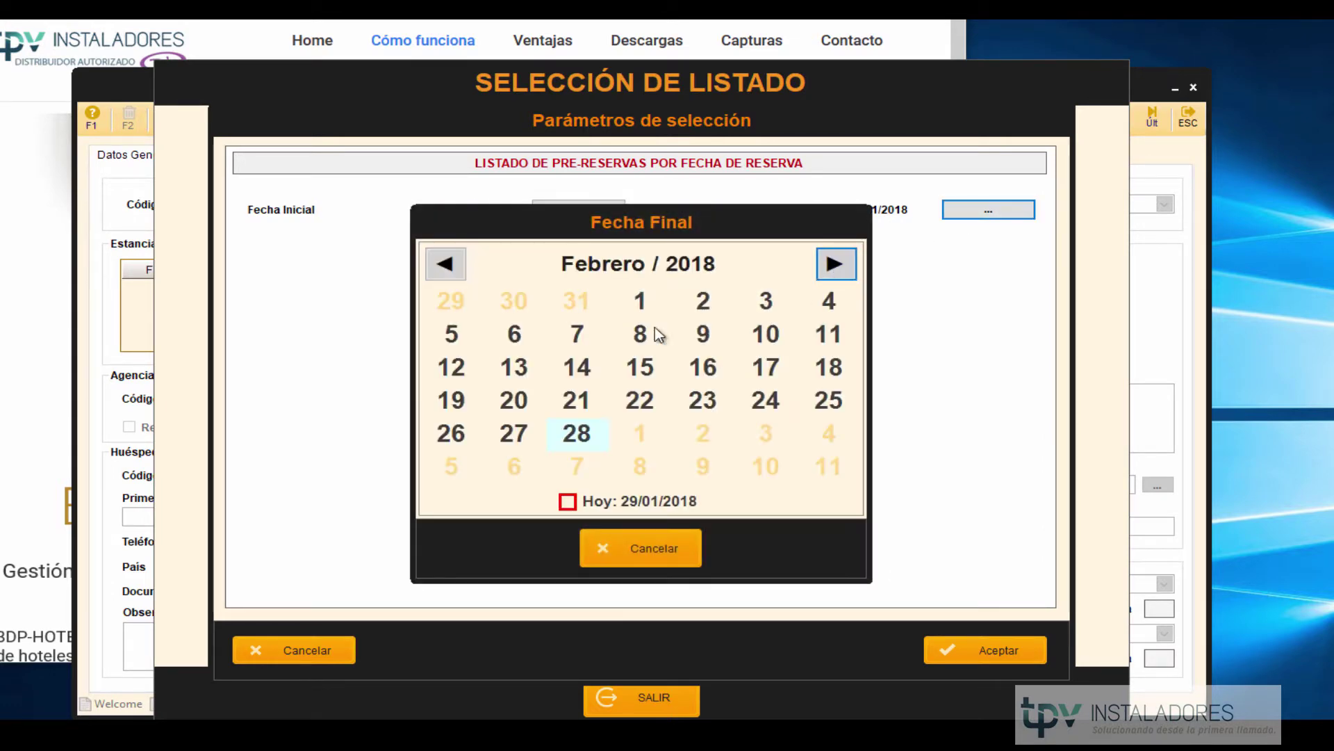
{"action": "left_click", "coordinate": [577, 368]}
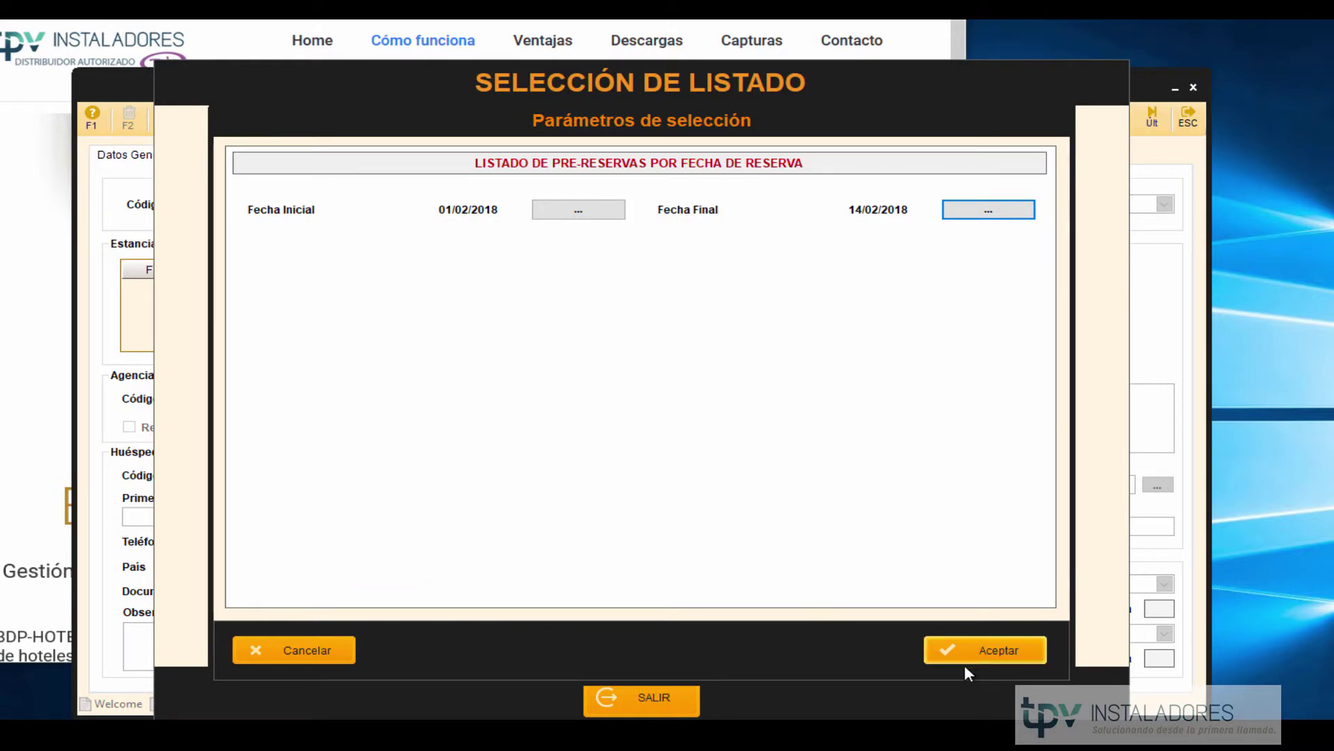
{"action": "left_click", "coordinate": [962, 645]}
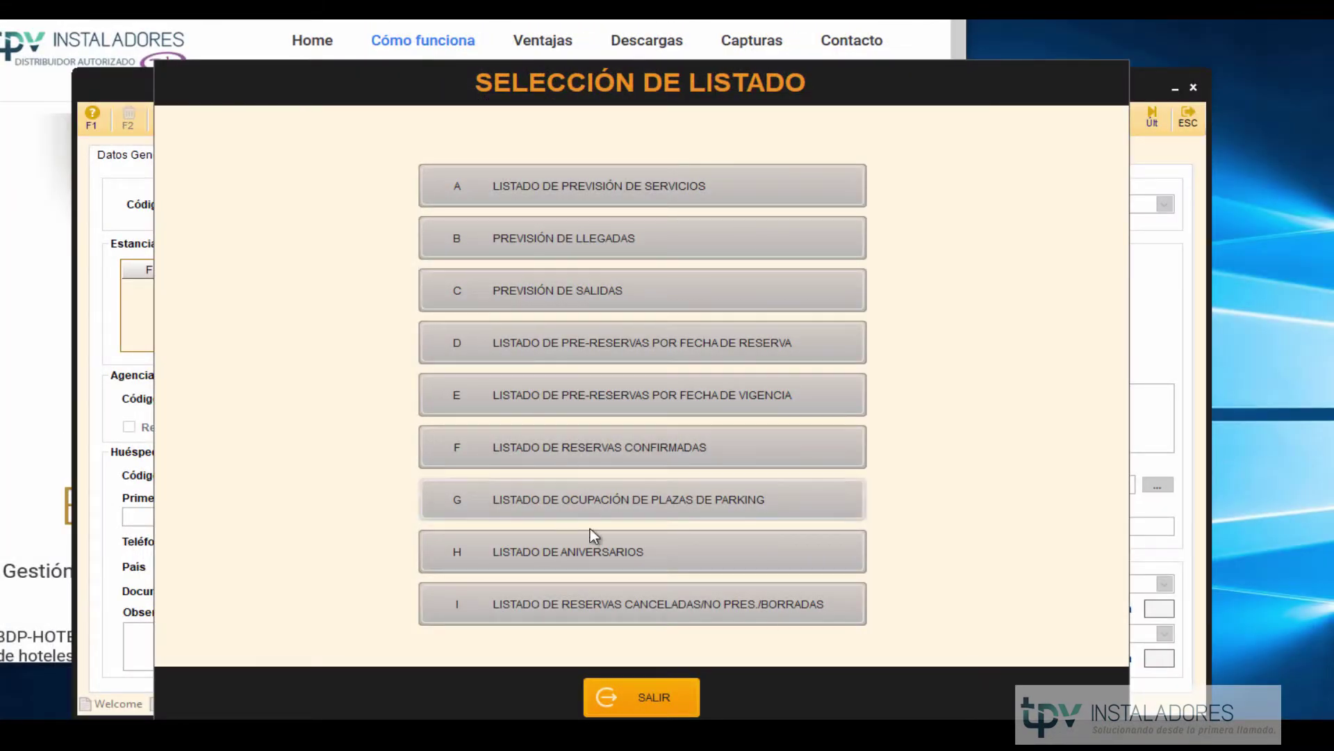
Close the report chooser and reopen reservation 3 through the Código search.
{"action": "left_click", "coordinate": [642, 712]}
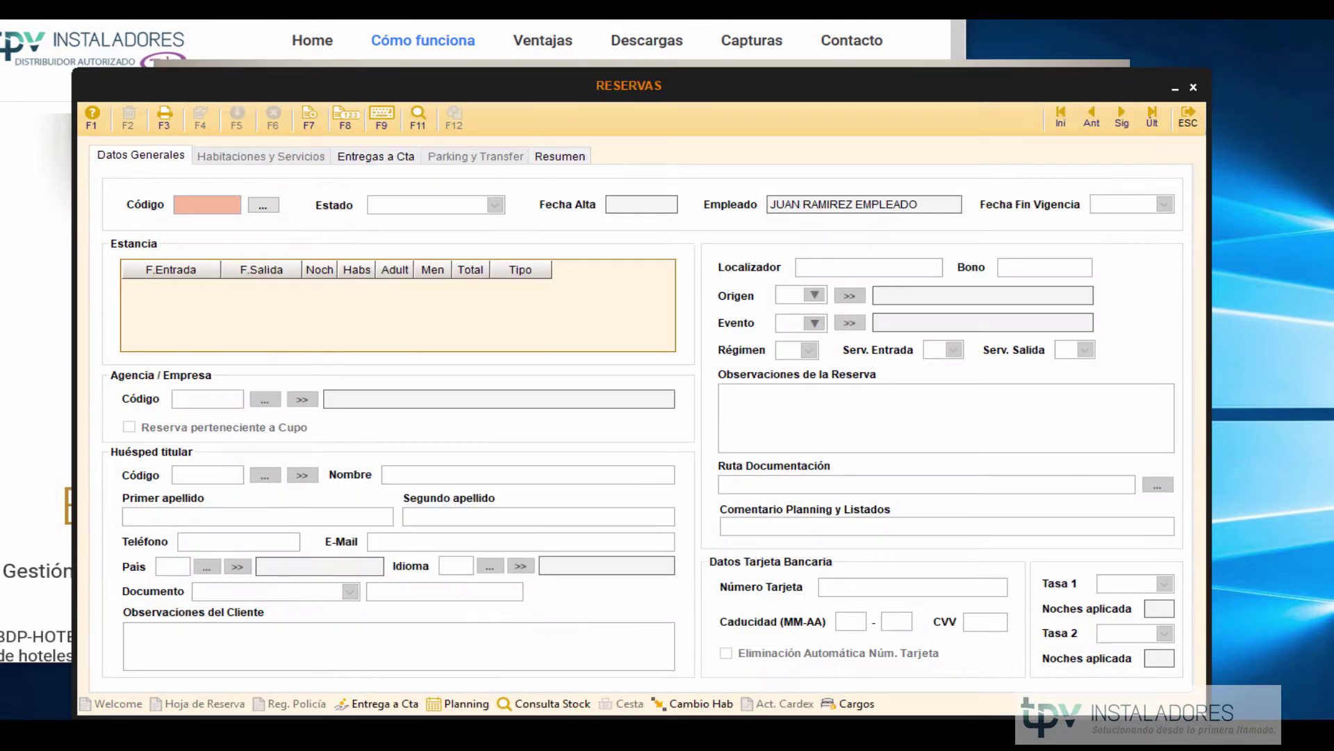
{"action": "left_click", "coordinate": [261, 206]}
{"action": "left_click", "coordinate": [263, 239]}
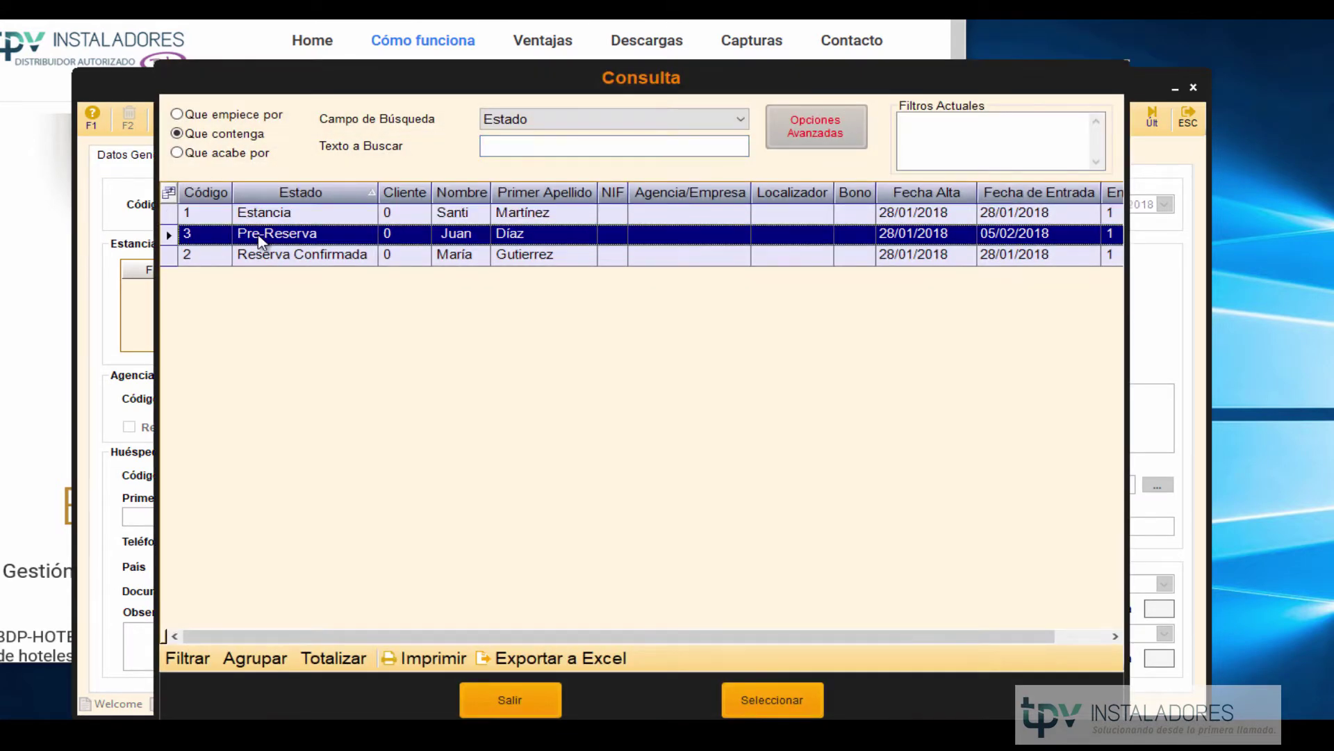
{"action": "double_click", "coordinate": [263, 239]}
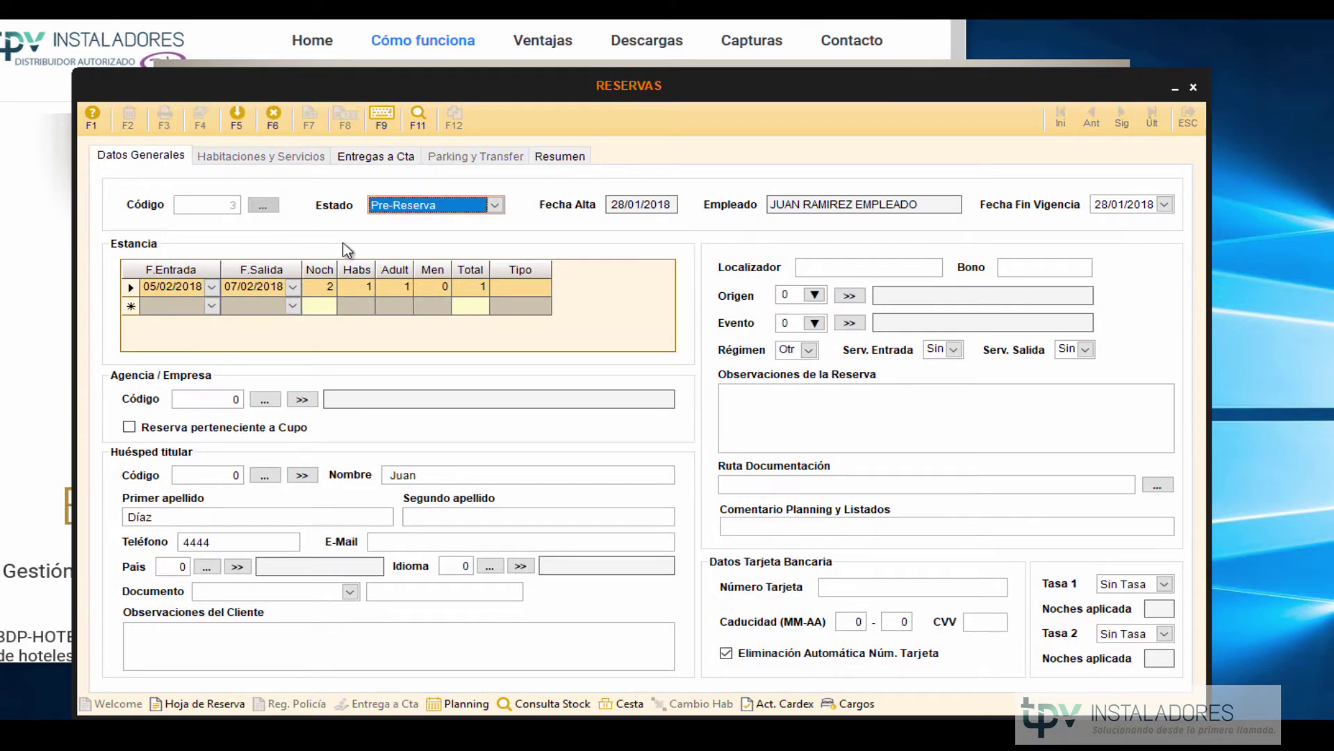
Change reservation 3's status to Reserva Confirmada and show its Habitaciones y Servicios page.
{"action": "left_click", "coordinate": [458, 207]}
{"action": "left_click", "coordinate": [440, 236]}
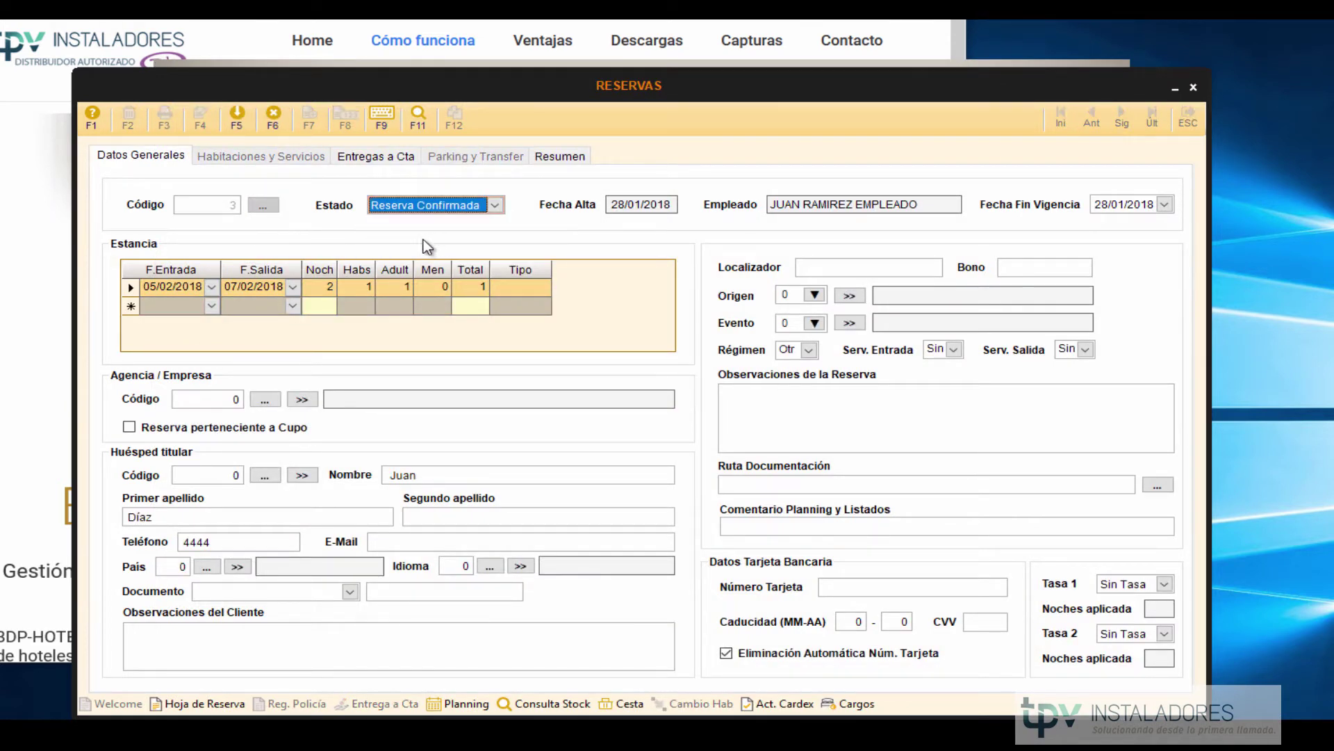
{"action": "left_click", "coordinate": [257, 287]}
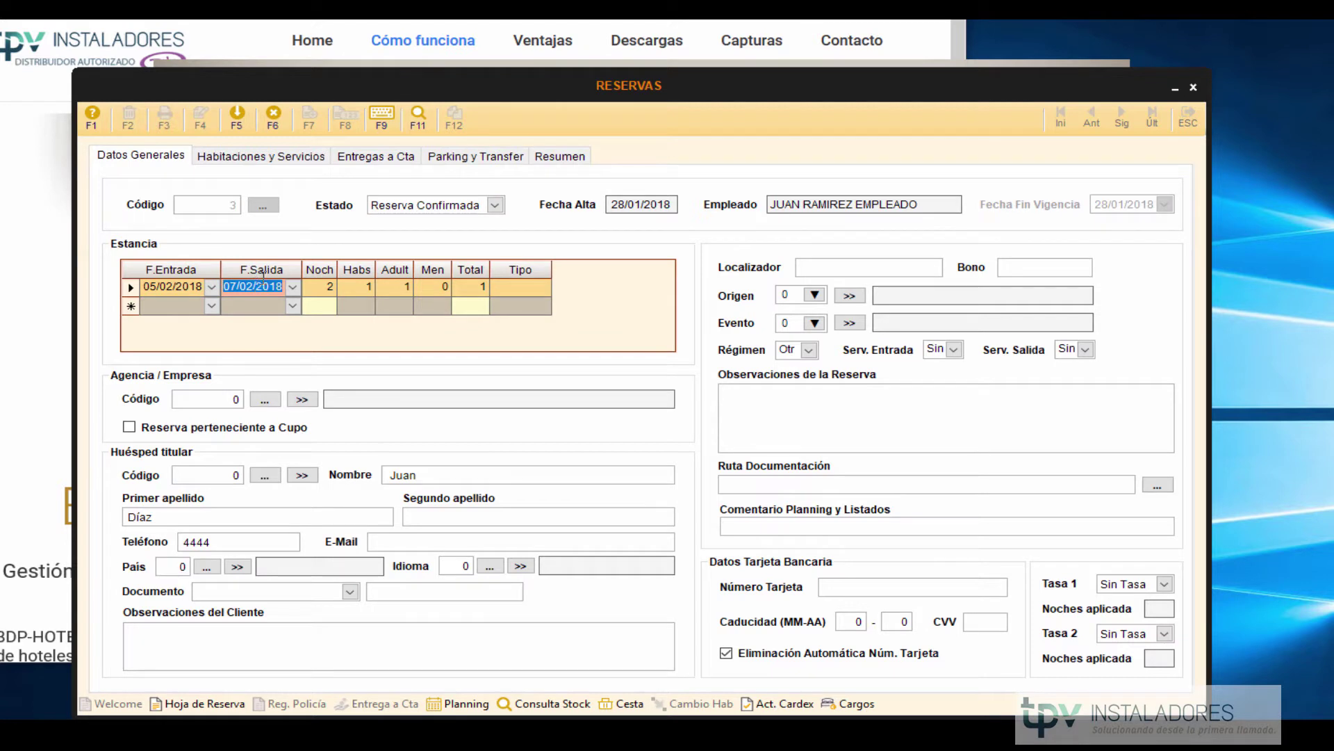
{"action": "left_click", "coordinate": [274, 161]}
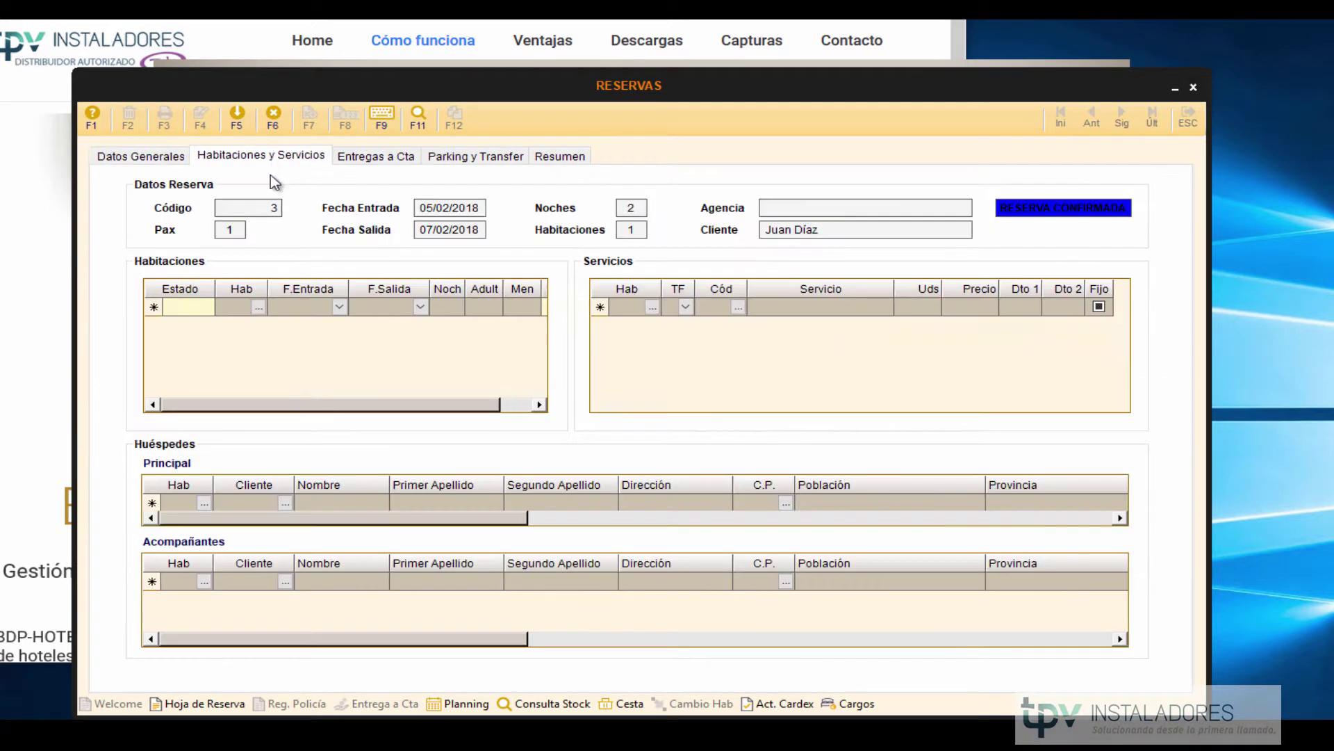
Add room 202 to reservation 3 for 05/02/2018–07/02/2018, two nights.
{"action": "left_click", "coordinate": [233, 304]}
{"action": "left_click", "coordinate": [257, 306]}
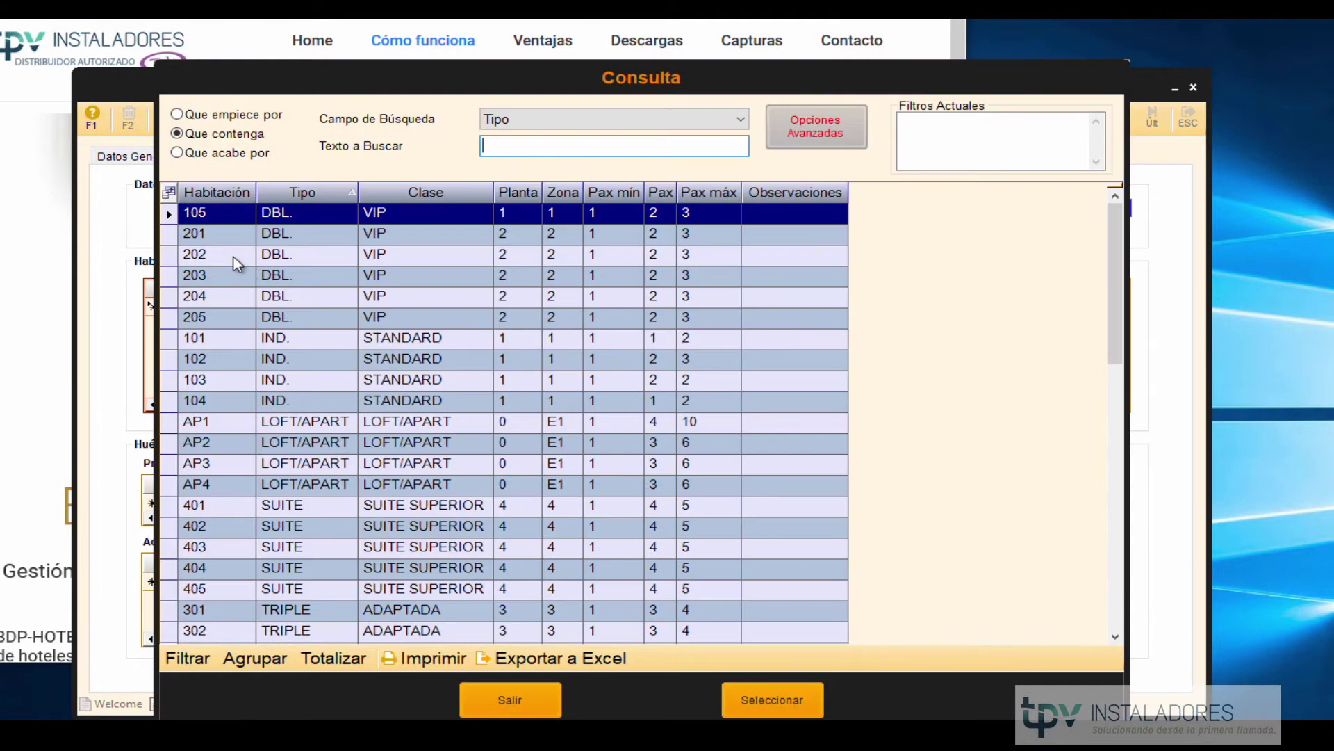
{"action": "double_click", "coordinate": [236, 257]}
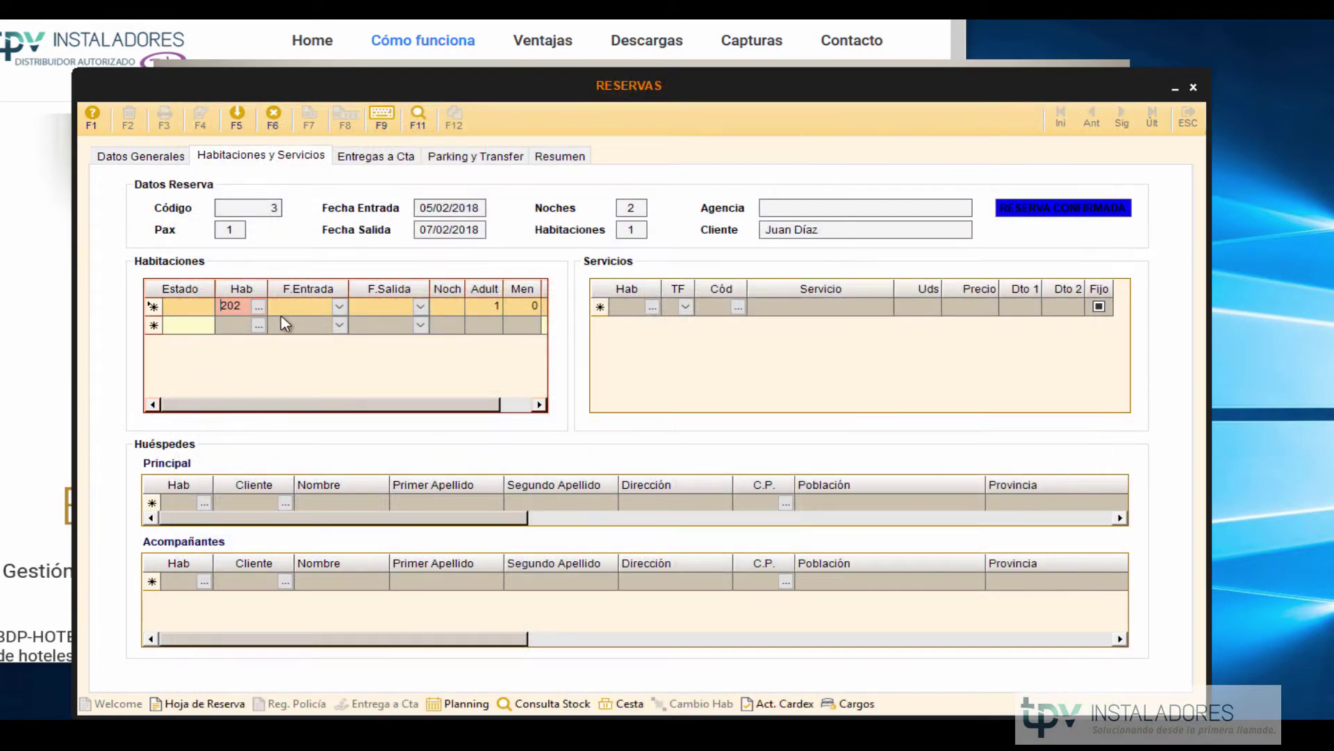
{"action": "left_click", "coordinate": [313, 307]}
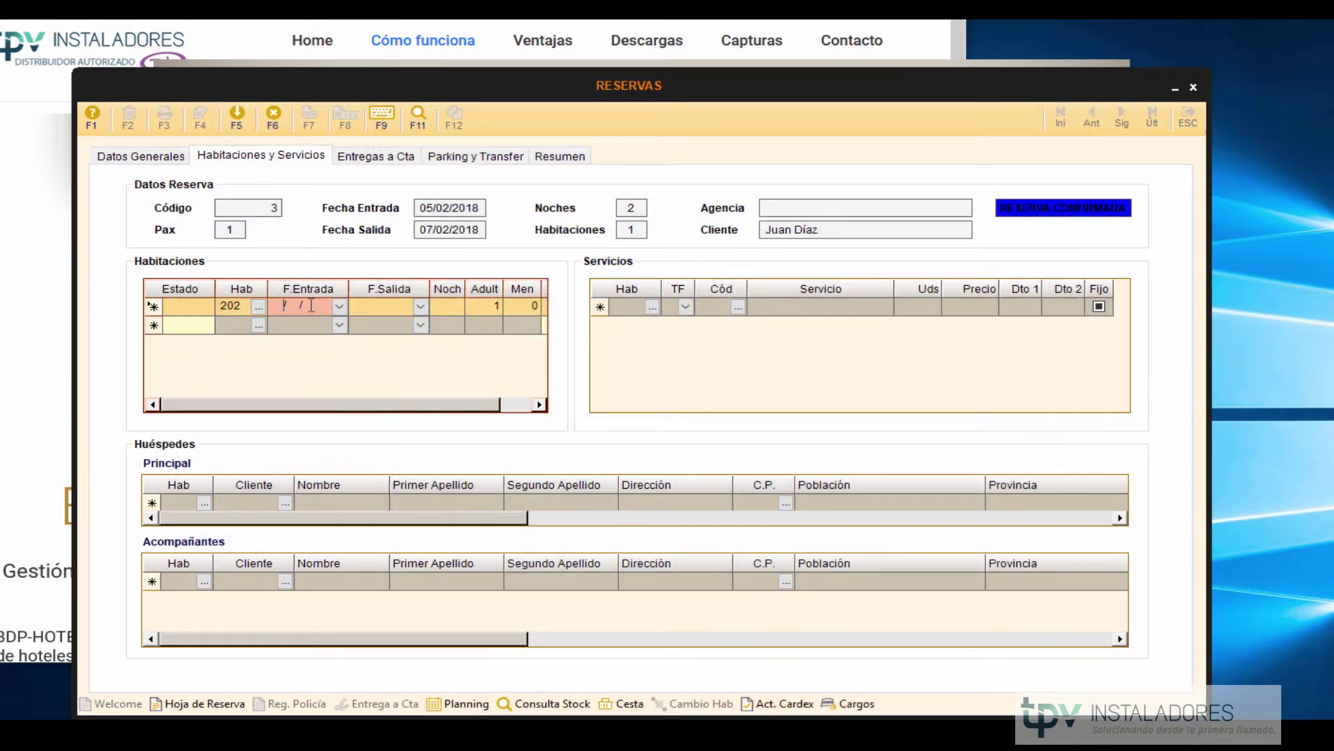
{"action": "key", "text": "Return"}
{"action": "key", "text": "Return"}
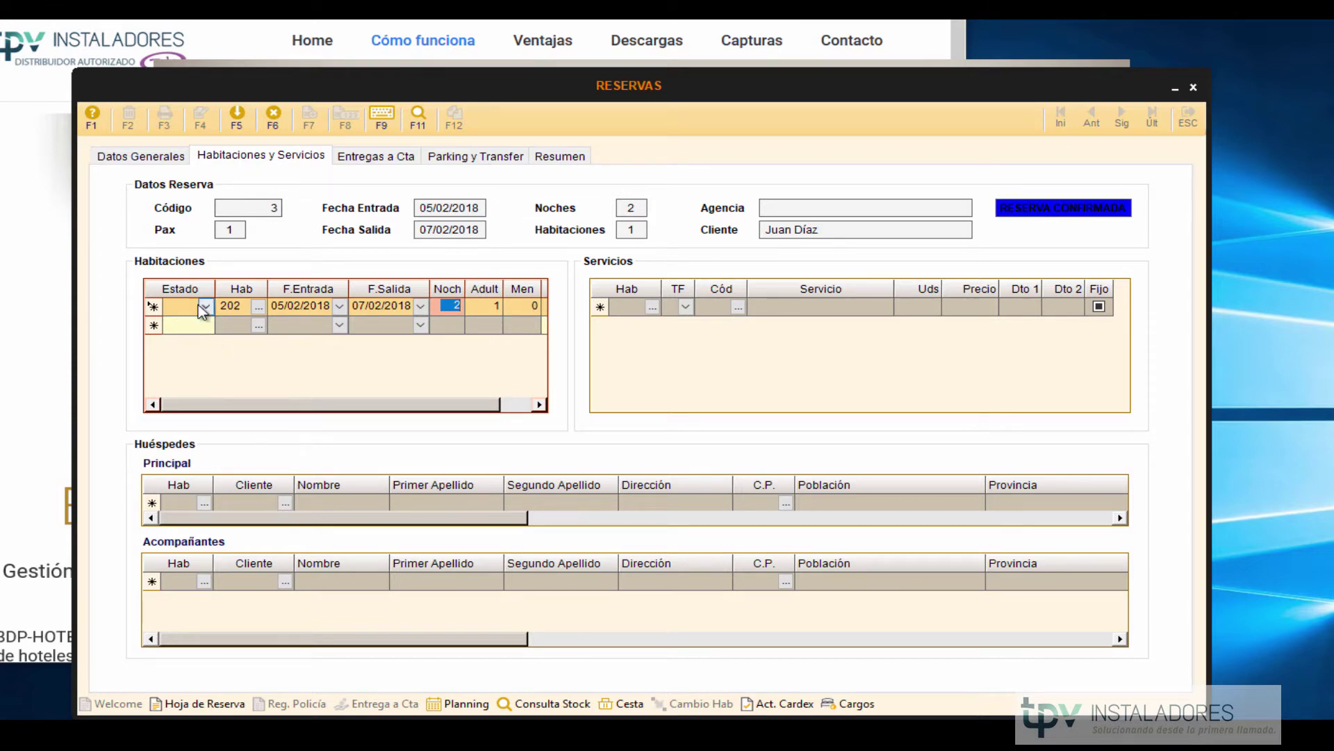
Back on Datos Generales, save the reservation with Sí and accept the no-tax warning.
{"action": "left_click", "coordinate": [142, 155]}
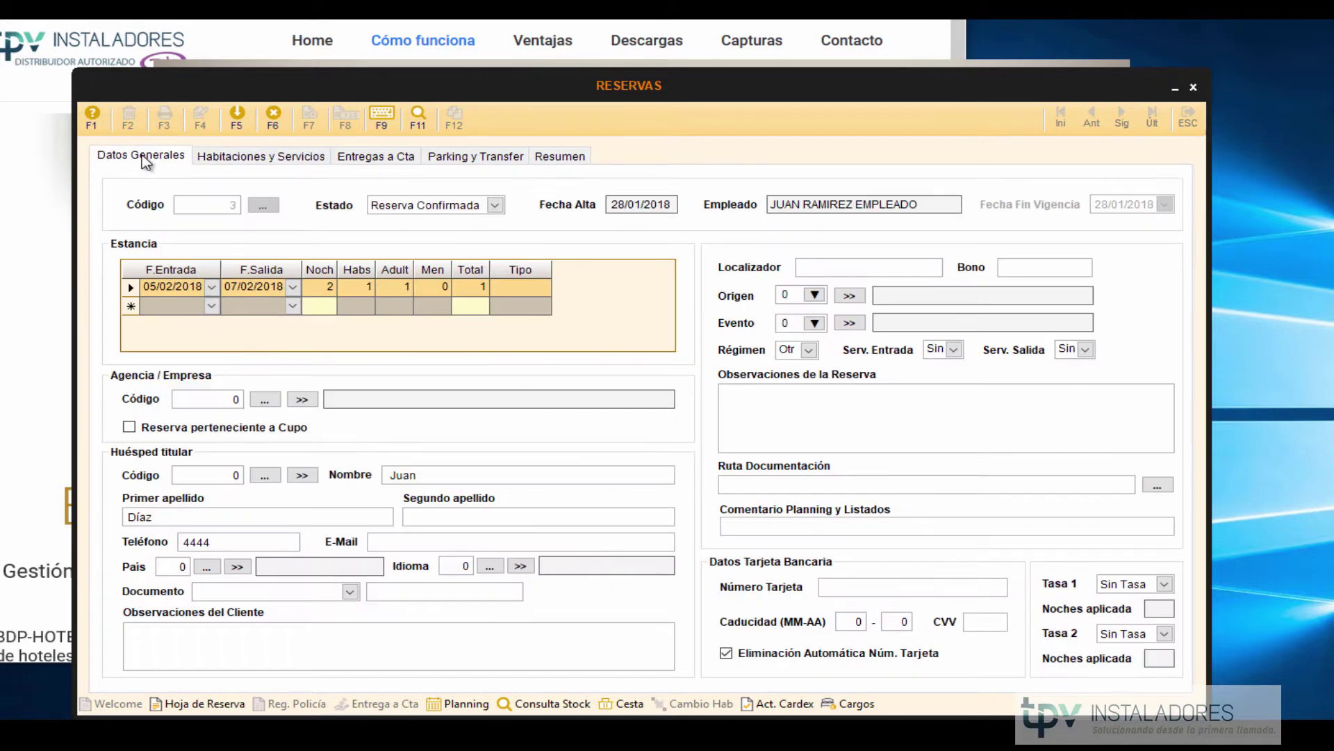
{"action": "left_click", "coordinate": [239, 118]}
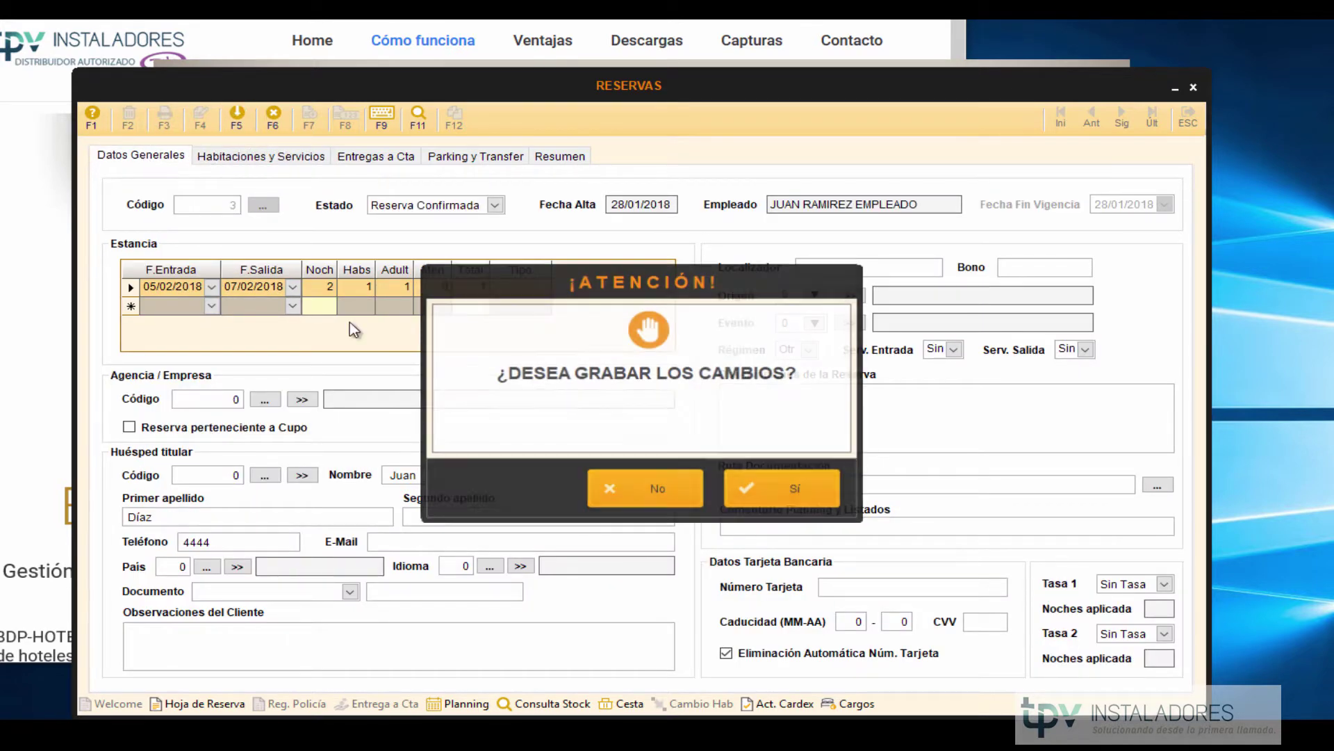
{"action": "left_click", "coordinate": [793, 478]}
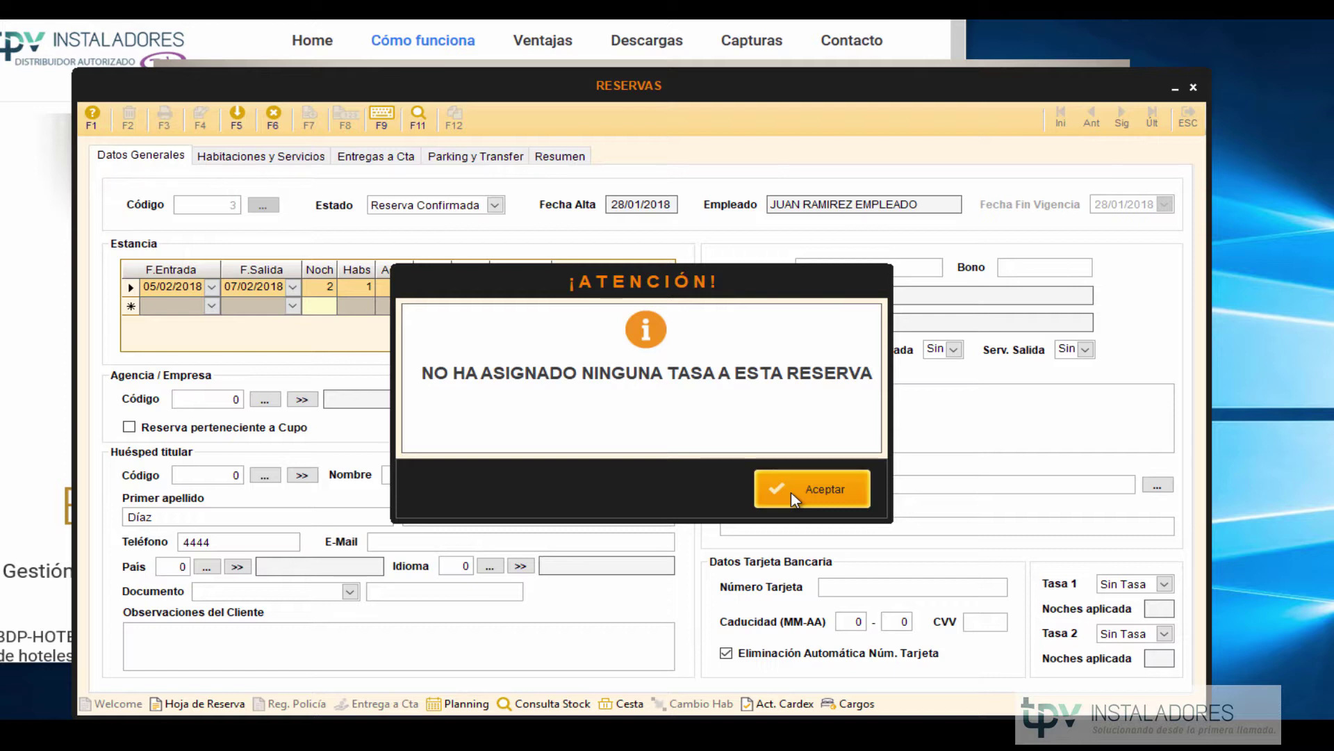
{"action": "left_click", "coordinate": [792, 495]}
Open the room planning and inspect the bookings in rooms 201, 204 and 202, ending on reservation 3.
{"action": "left_click", "coordinate": [478, 705]}
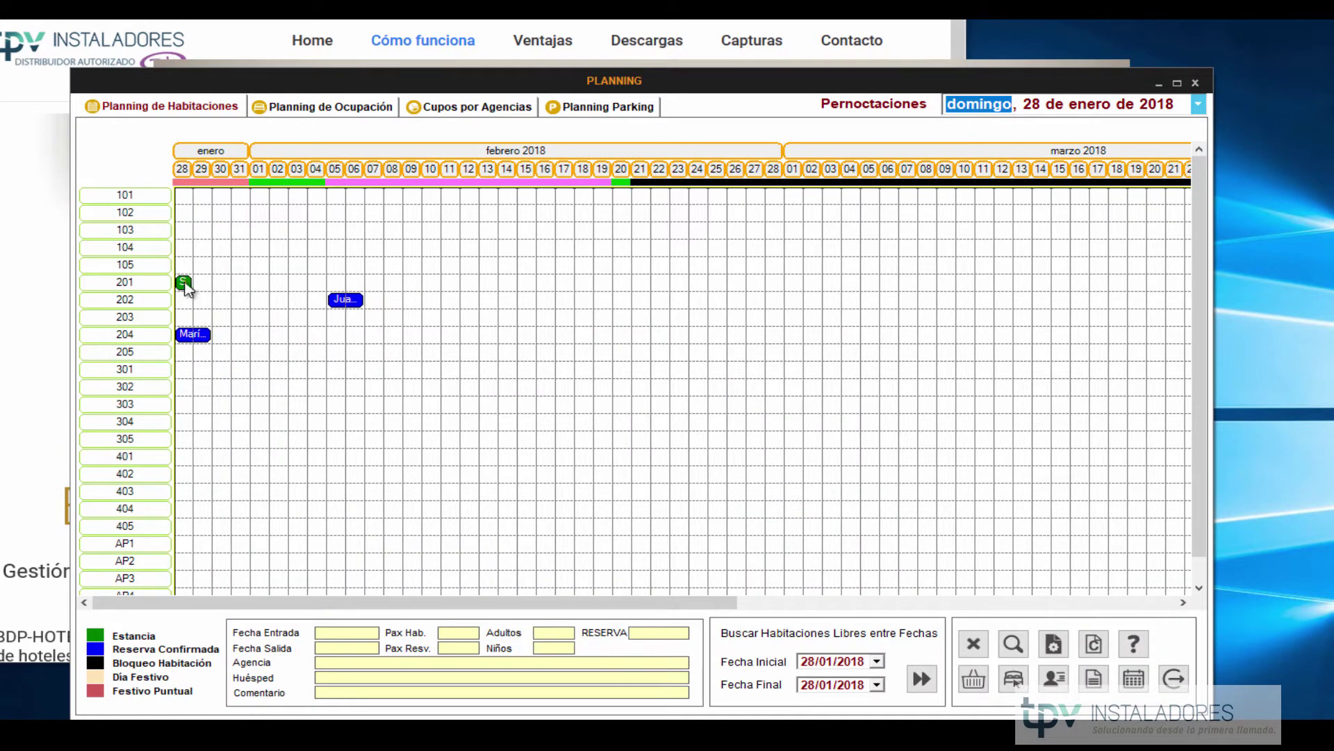
{"action": "left_click", "coordinate": [184, 283]}
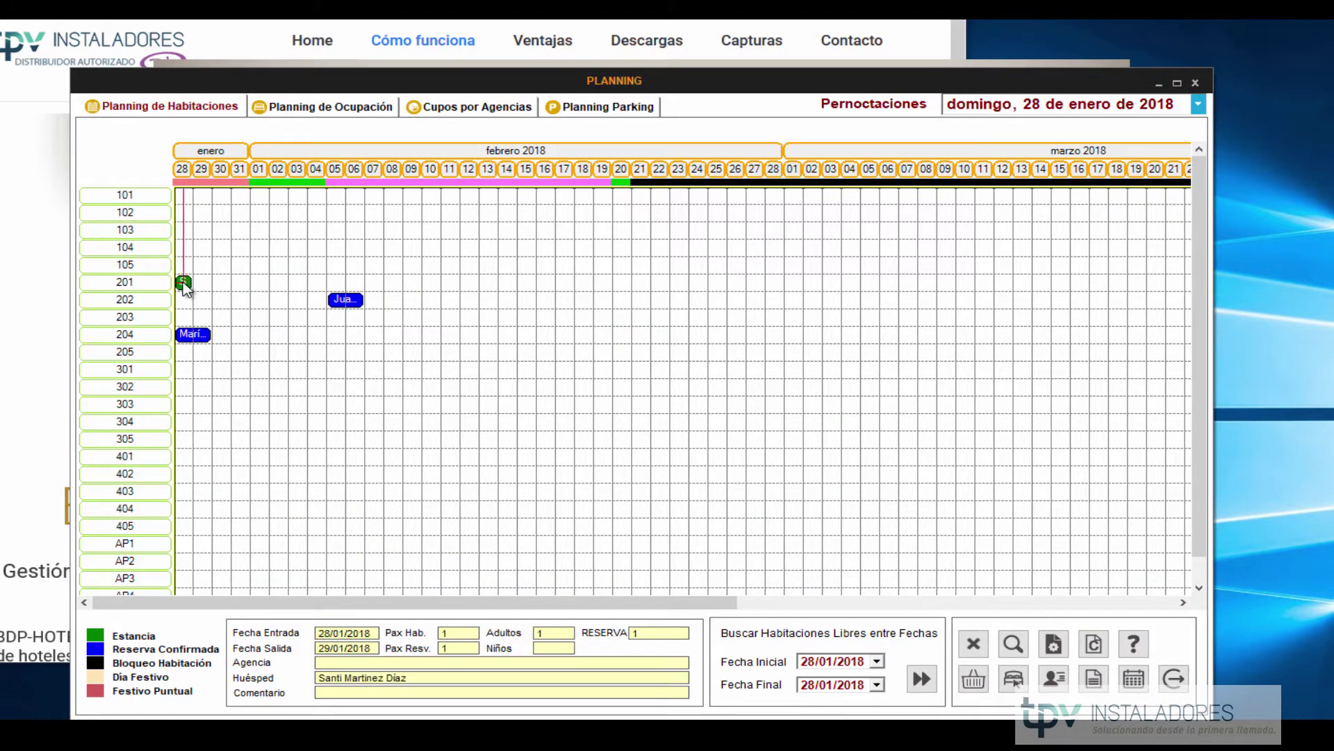
{"action": "left_click", "coordinate": [203, 335]}
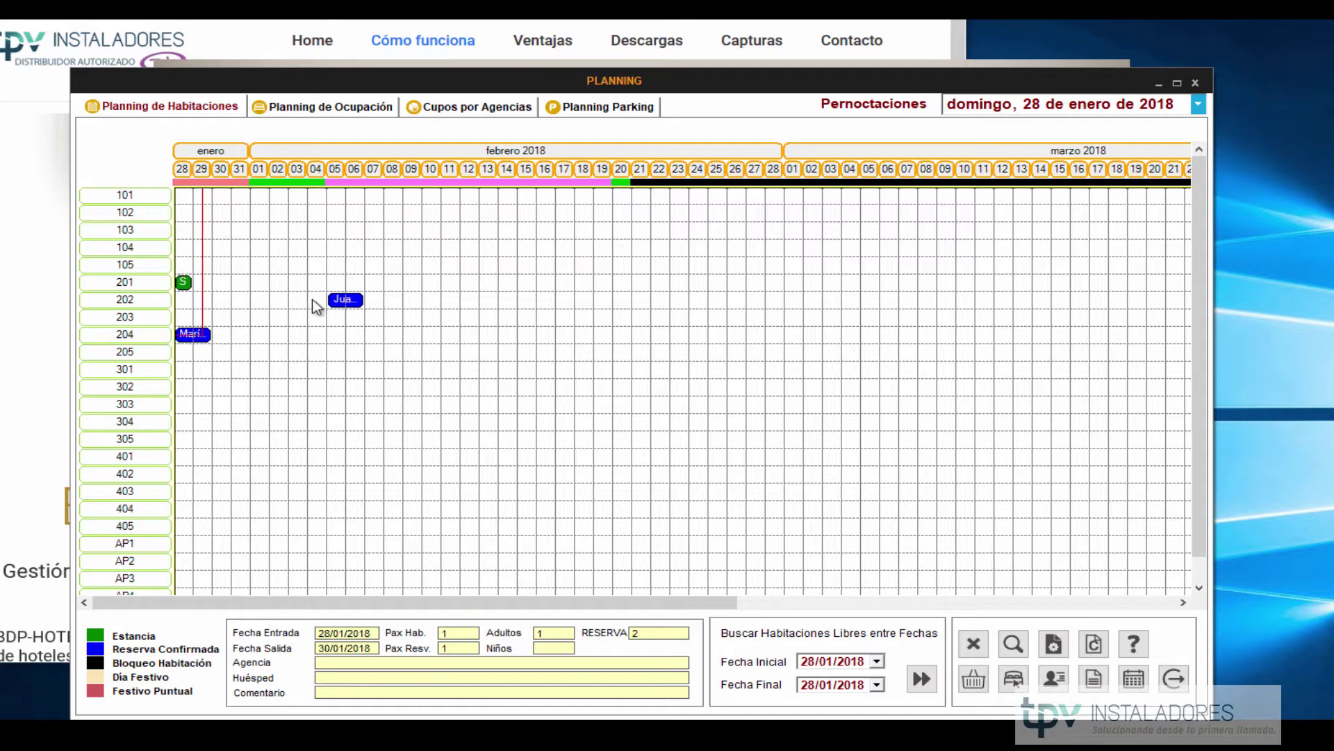
{"action": "left_click", "coordinate": [353, 302]}
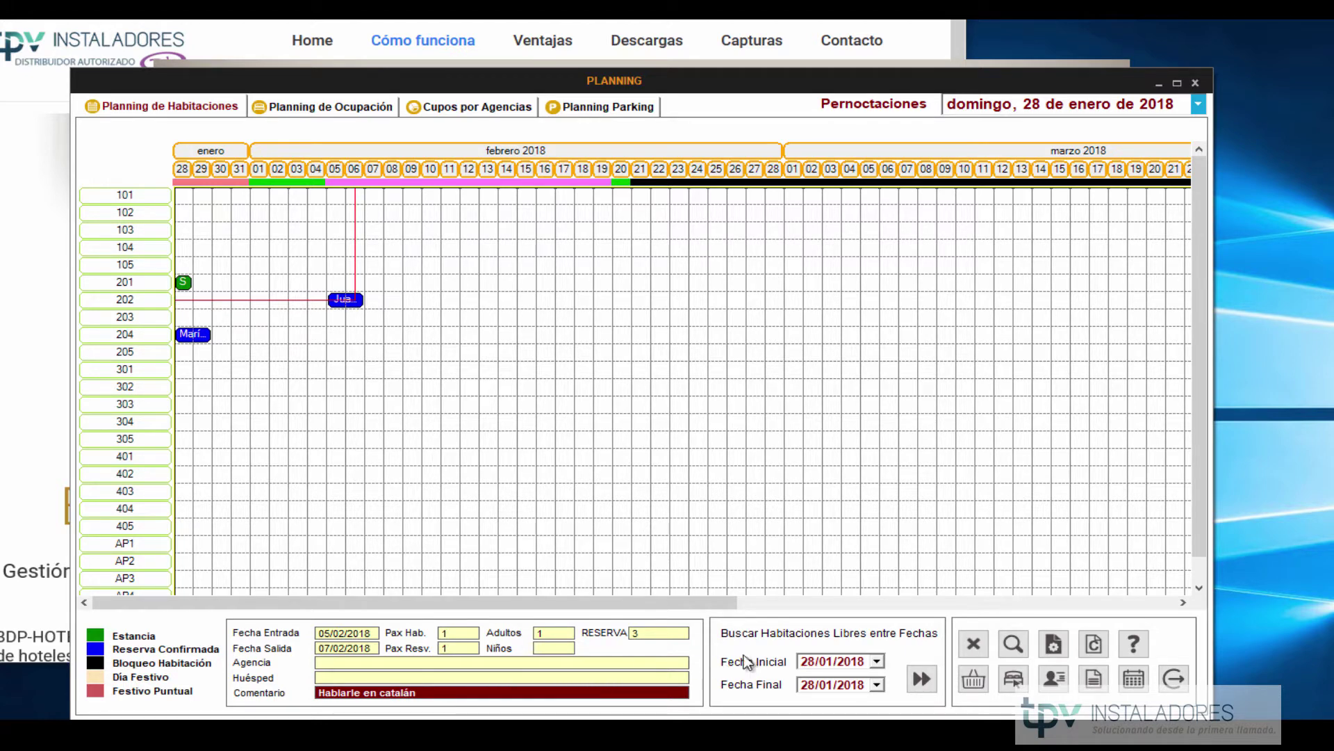
Open reservation 3 from the planning, review its comment 'Hablarle en catalán', and return to the planning grid.
{"action": "double_click", "coordinate": [346, 300]}
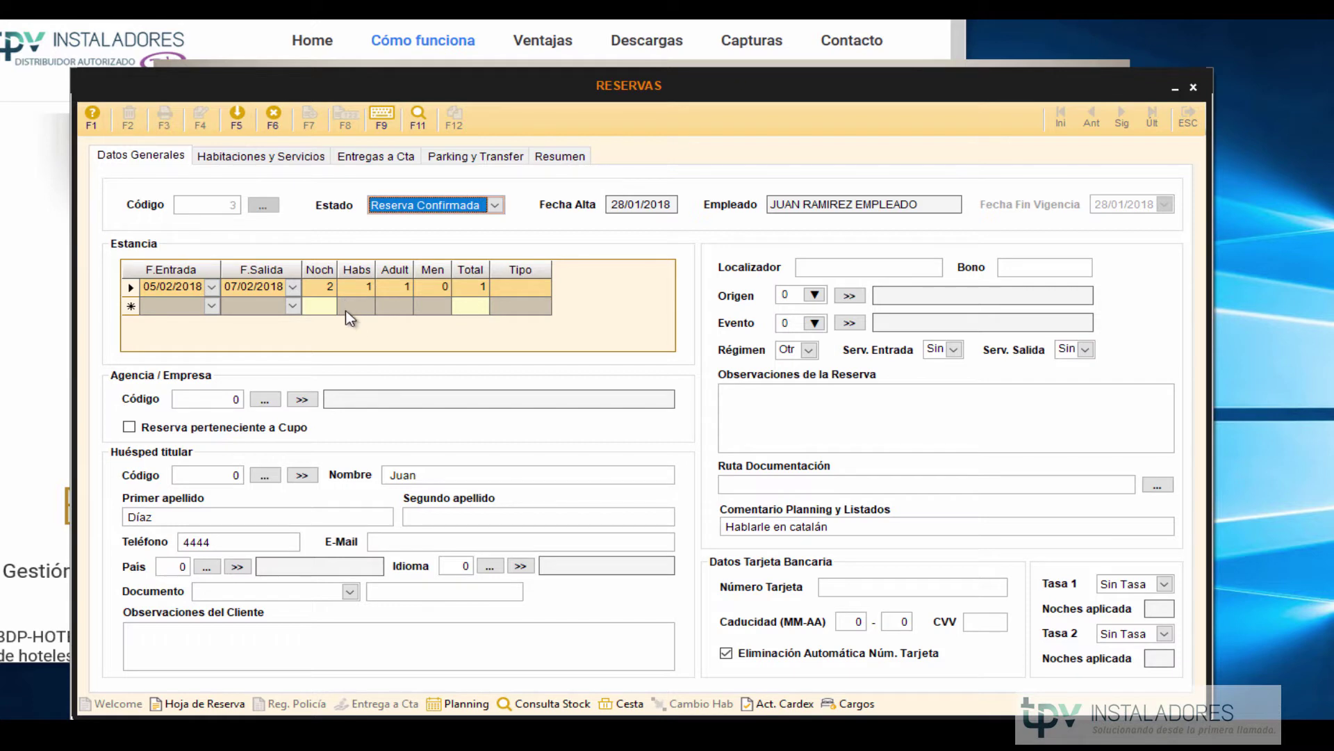
{"action": "left_click", "coordinate": [834, 527]}
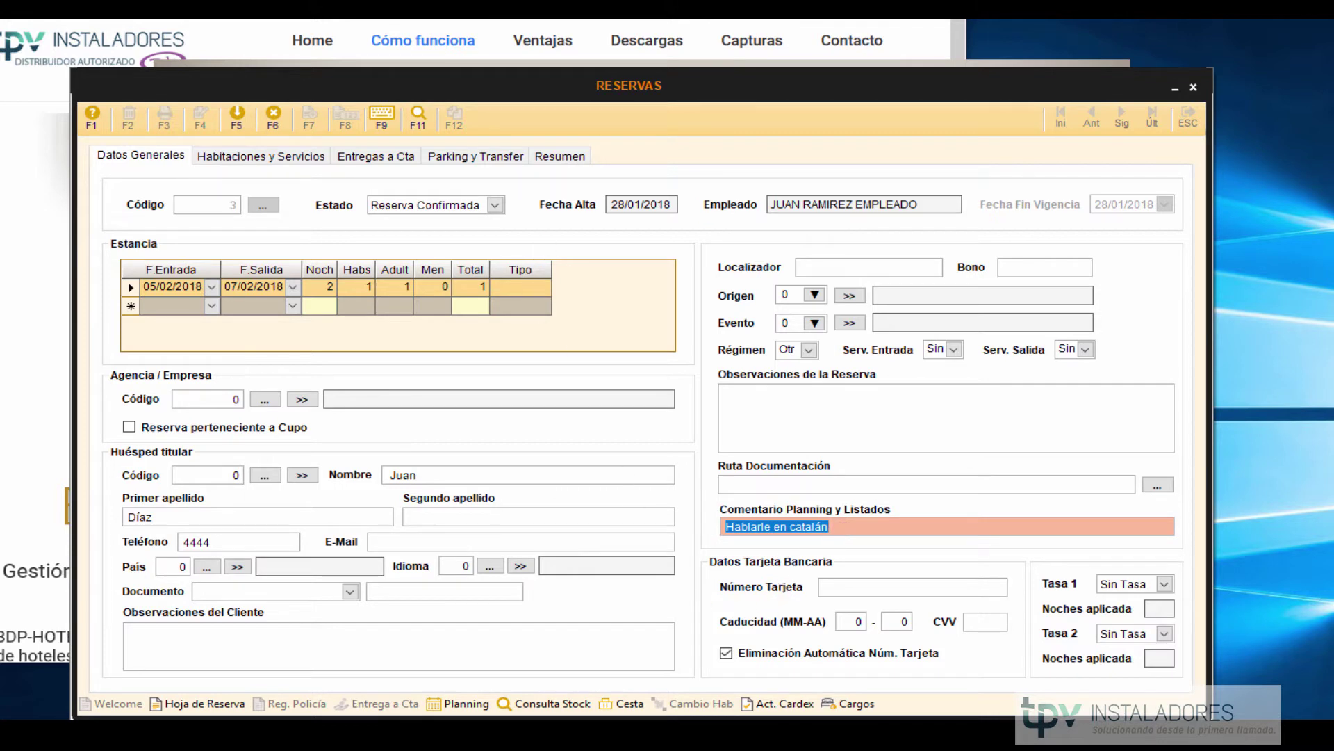
{"action": "key", "text": "Tab"}
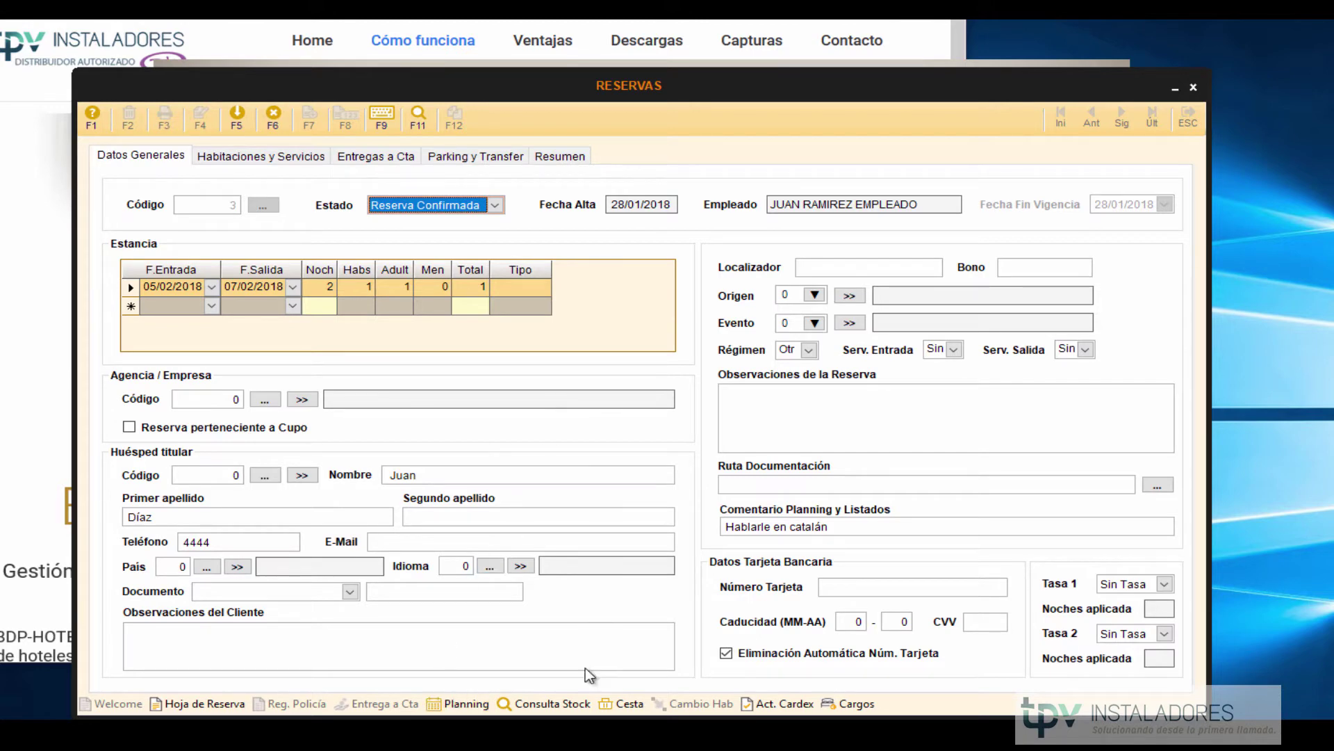
{"action": "left_click", "coordinate": [480, 704]}
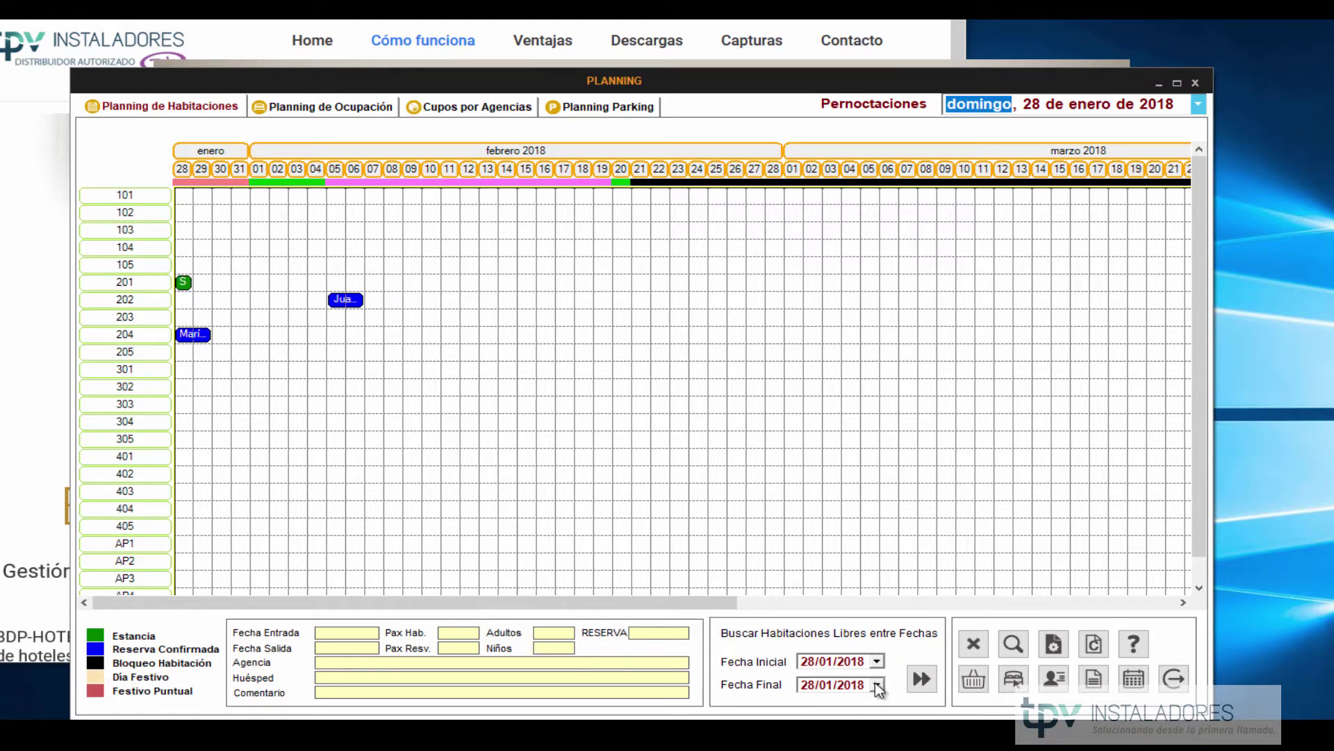
{"action": "left_click", "coordinate": [878, 685]}
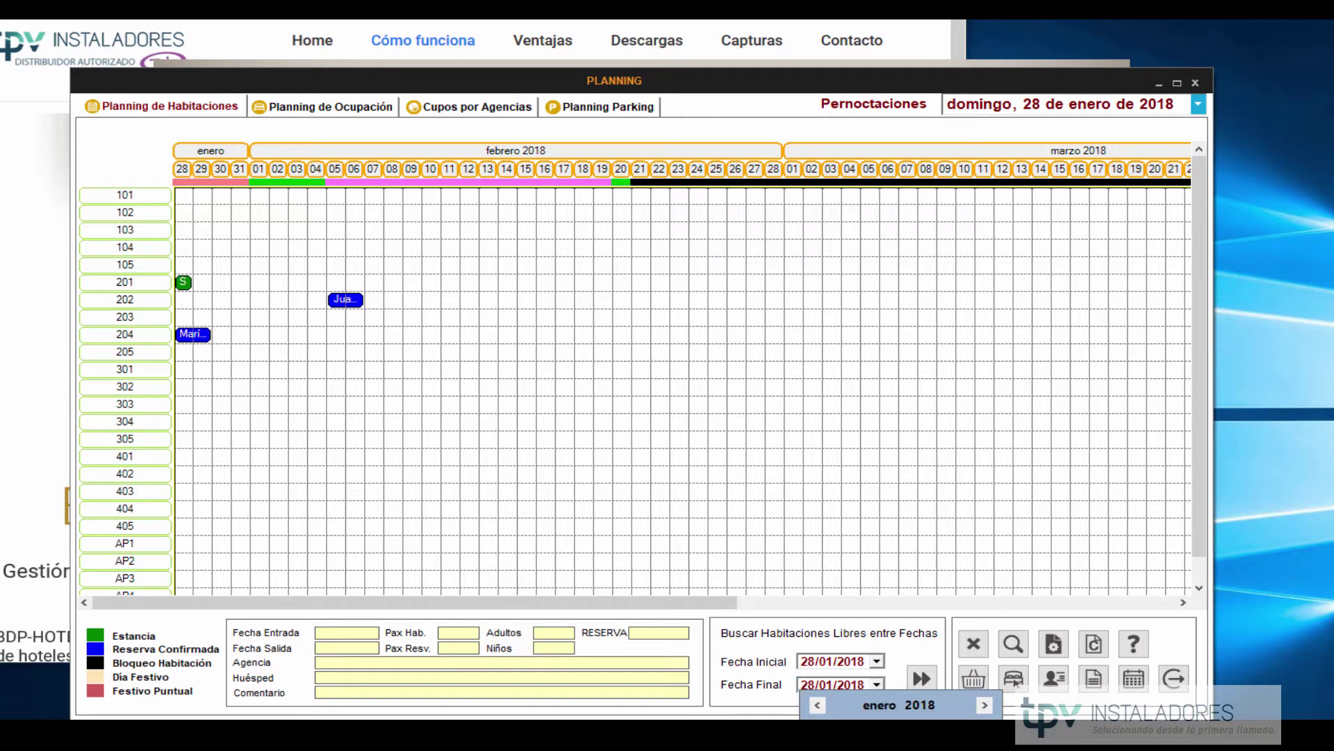
{"action": "left_click", "coordinate": [884, 748]}
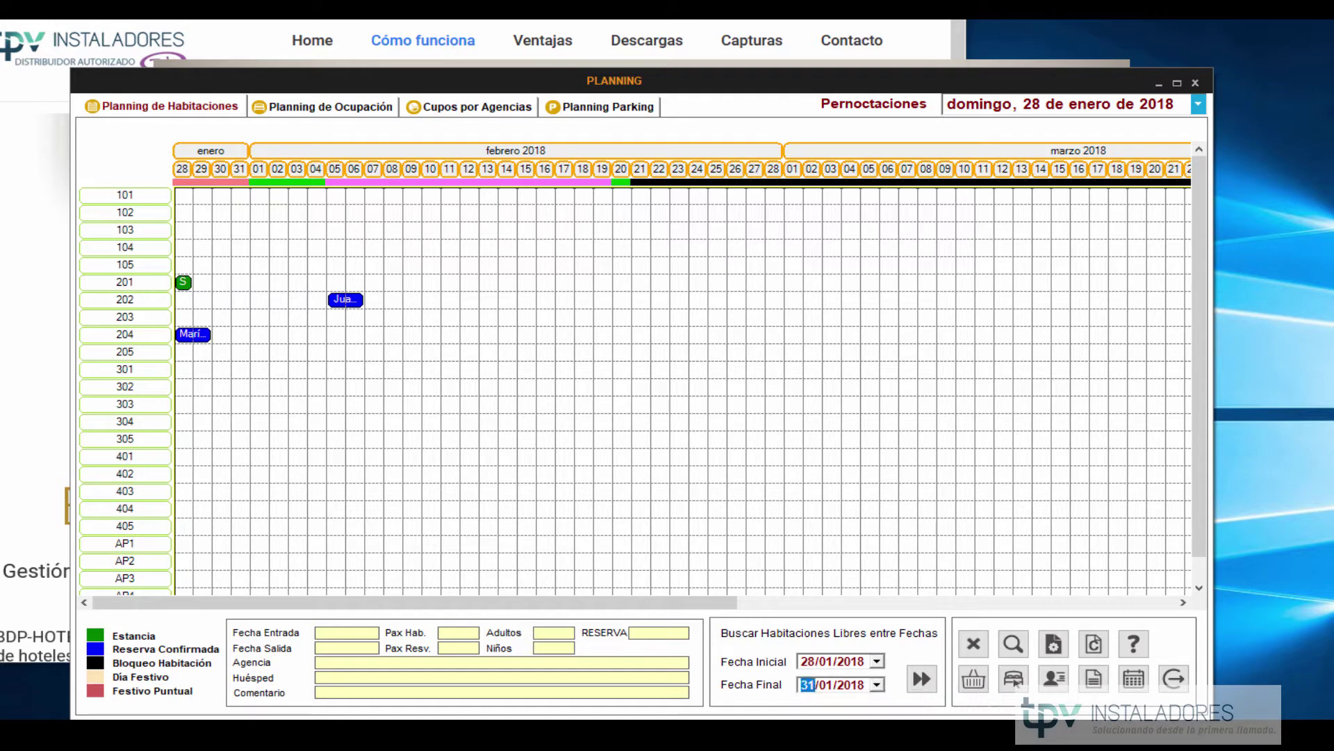
{"action": "left_click", "coordinate": [928, 680]}
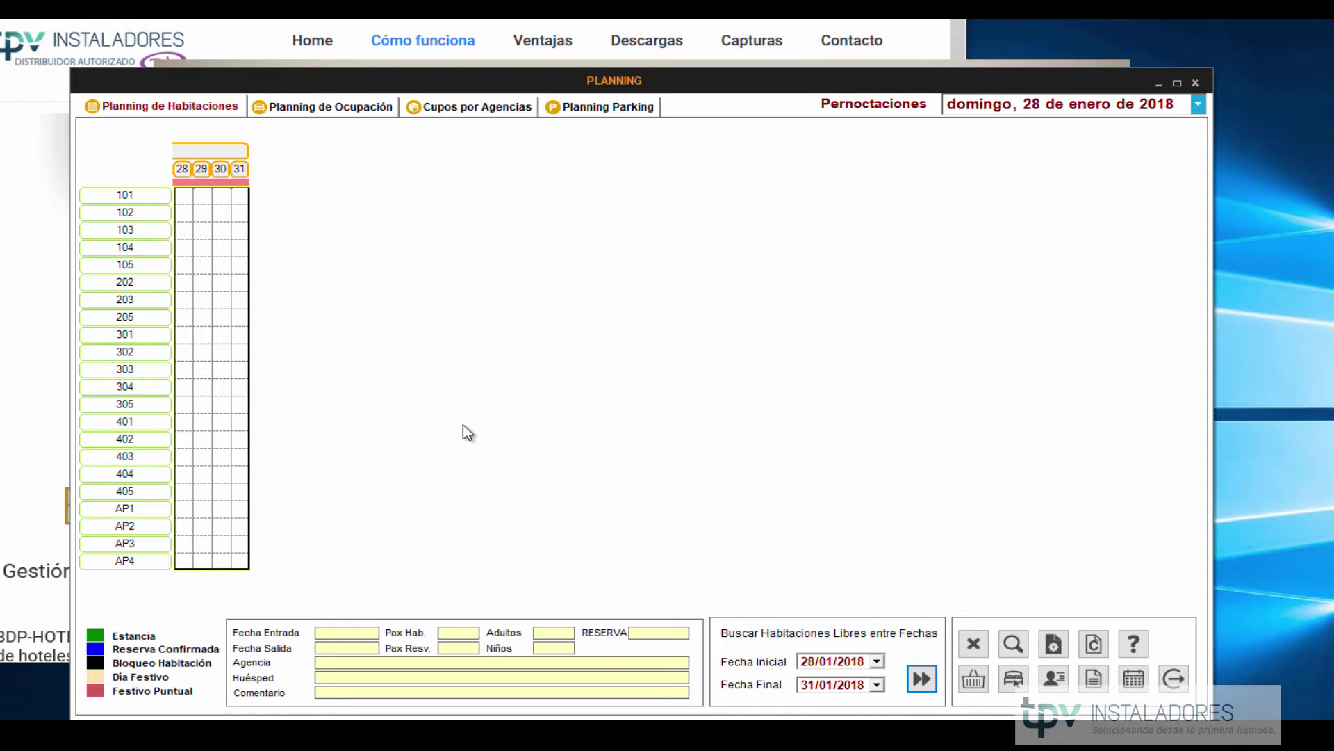
{"action": "left_click", "coordinate": [222, 338]}
{"action": "left_click", "coordinate": [973, 644]}
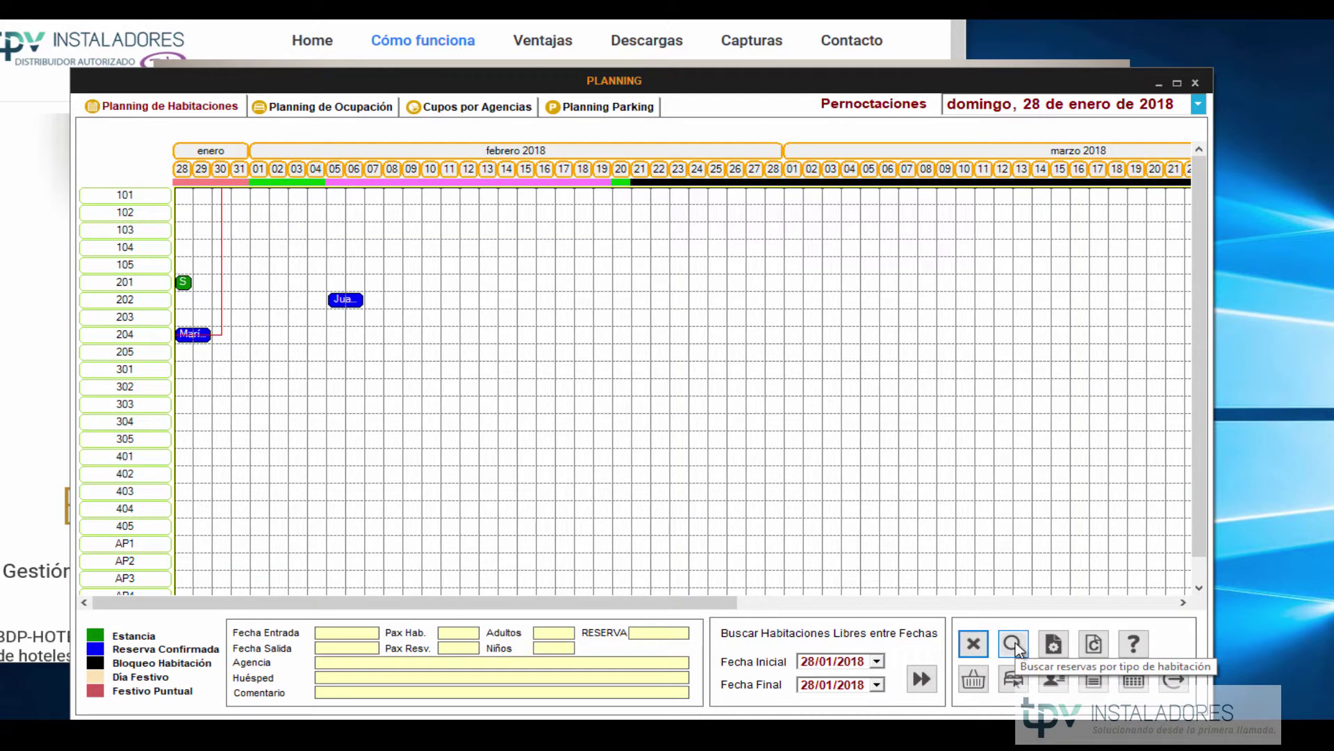
{"action": "left_click", "coordinate": [1053, 646]}
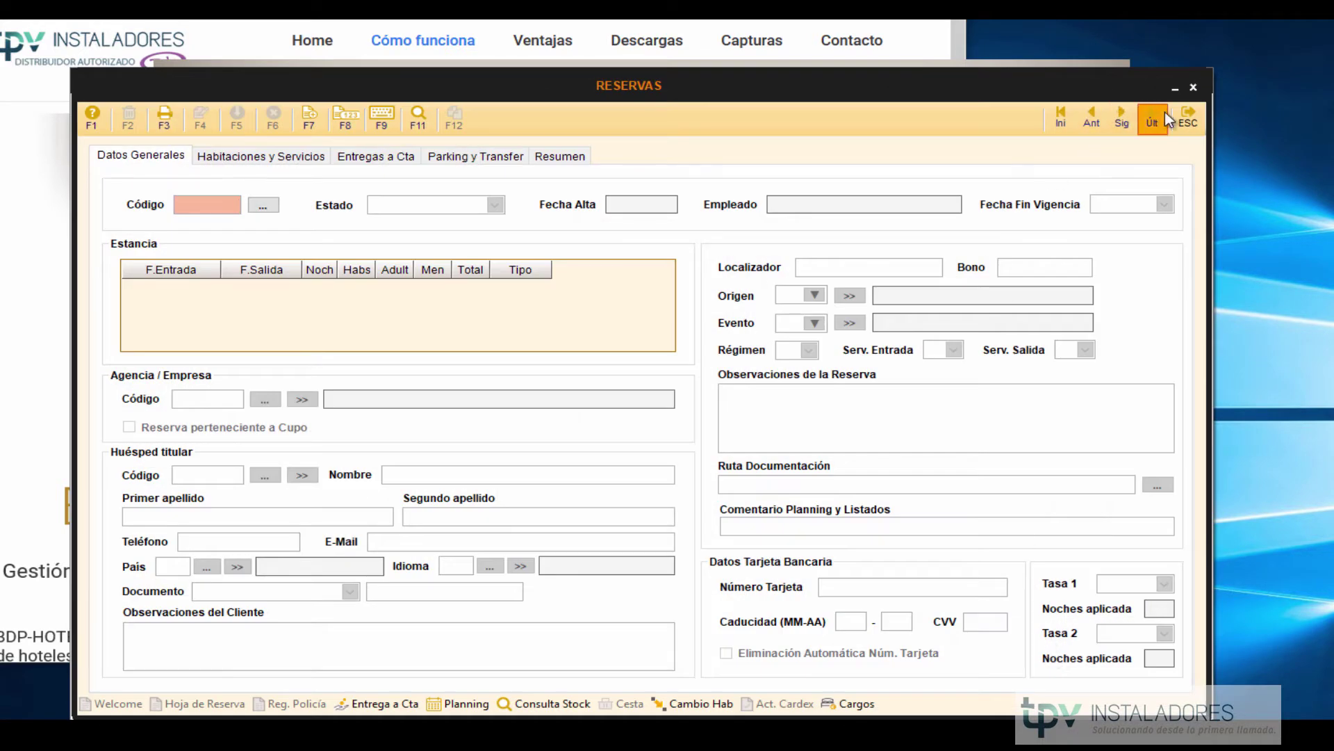
{"action": "left_click", "coordinate": [1188, 120]}
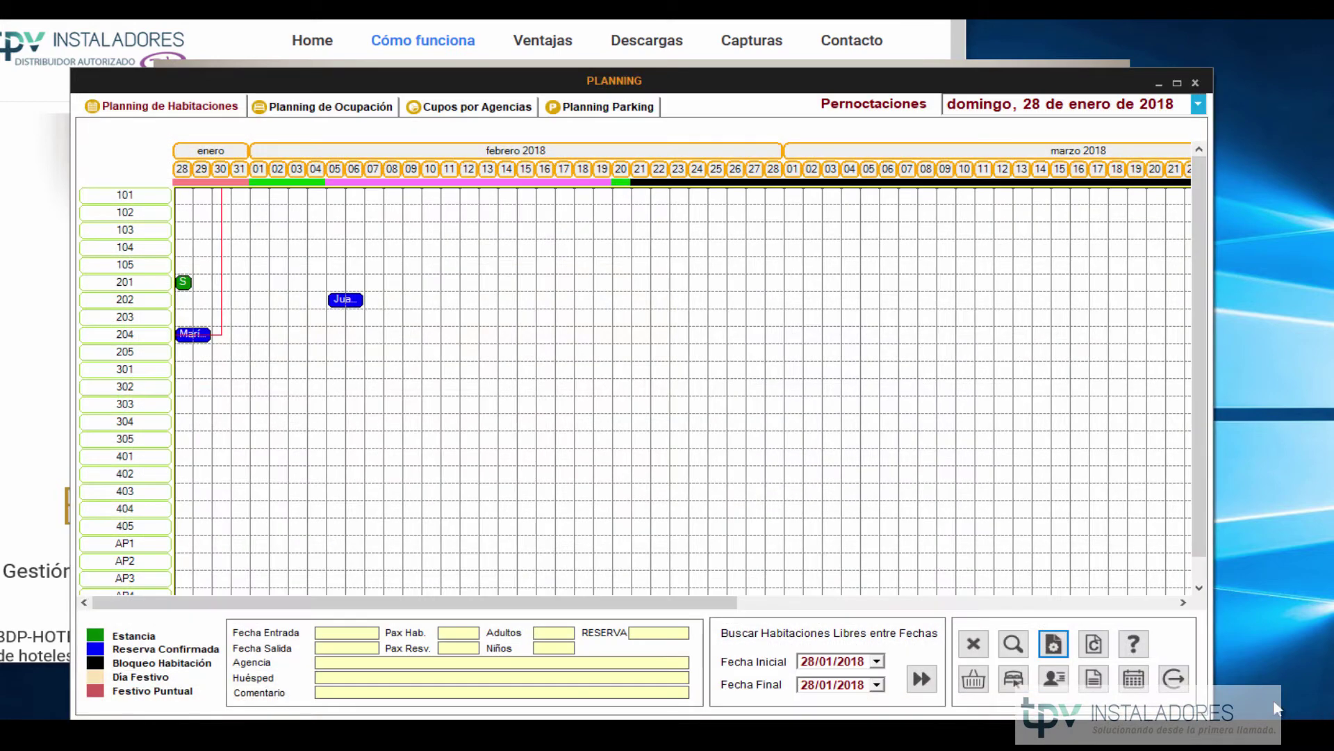
{"action": "left_click", "coordinate": [1093, 645]}
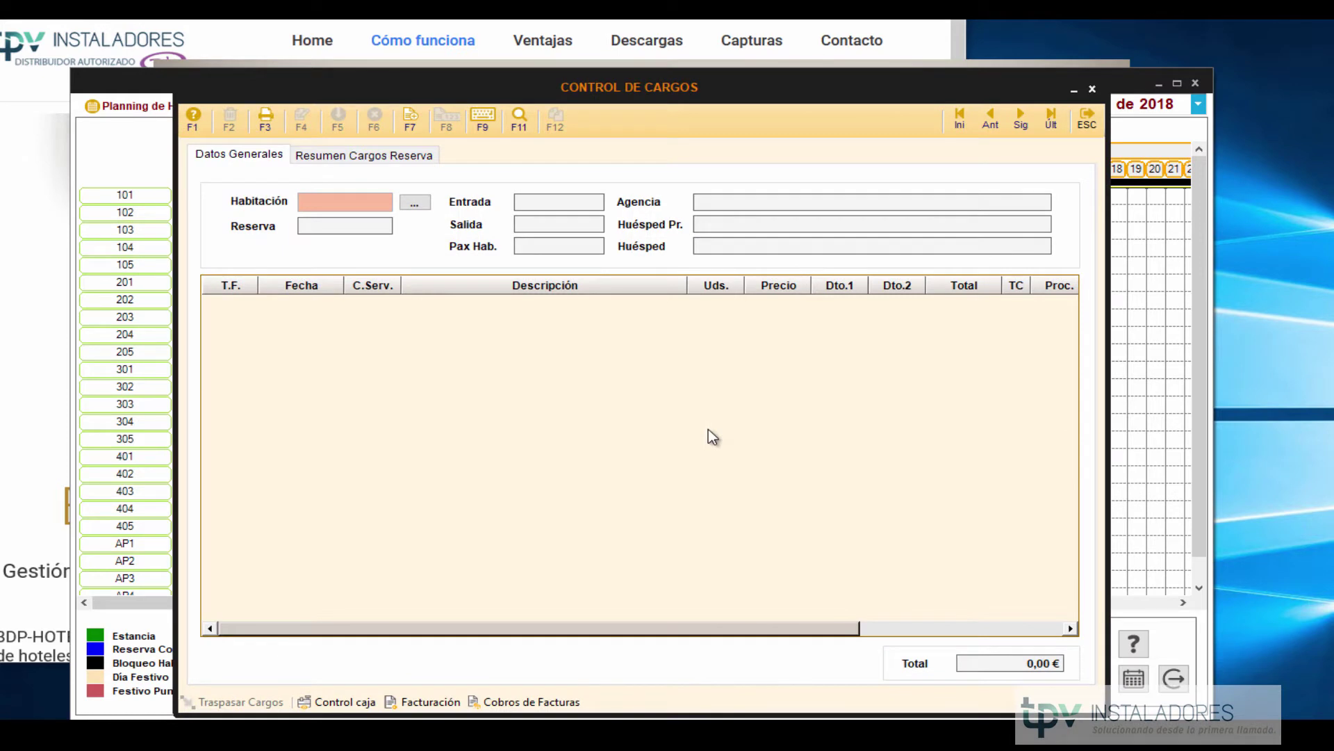
{"action": "type", "text": "201"}
{"action": "key", "text": "Return"}
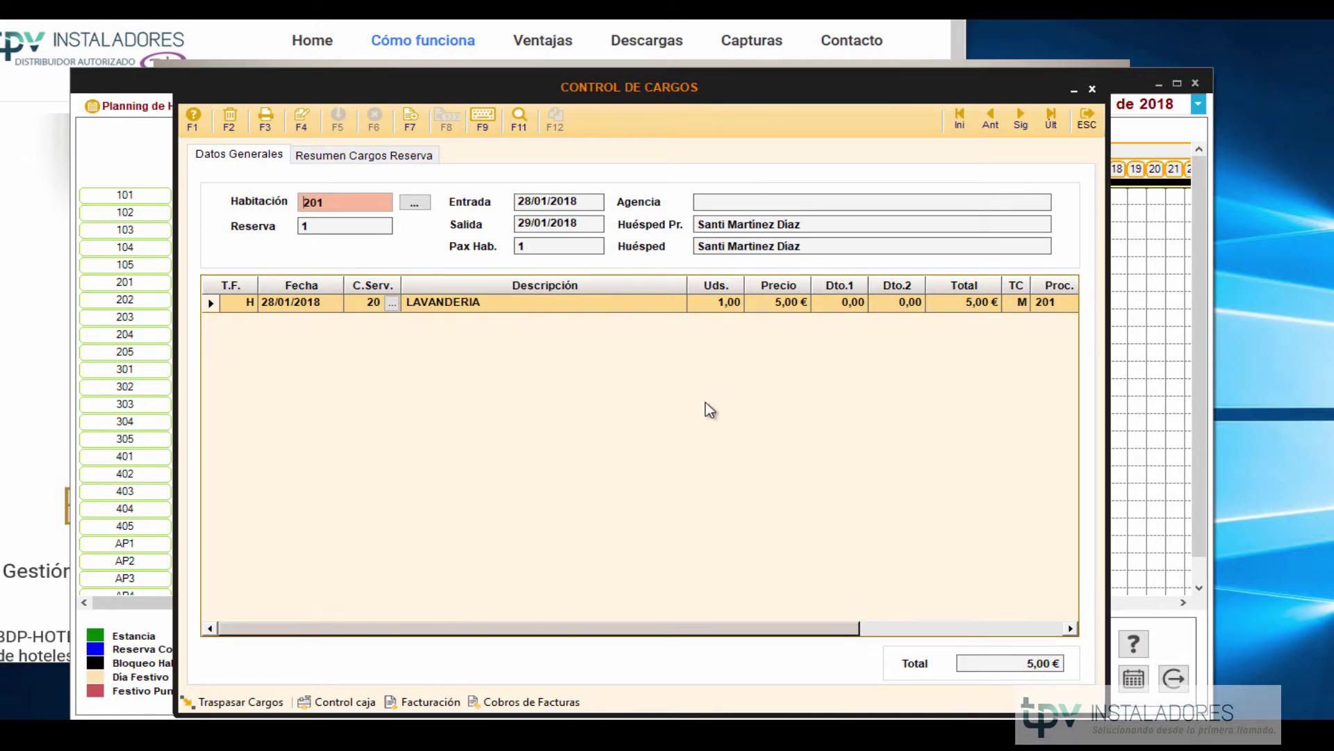
{"action": "left_click", "coordinate": [1087, 118]}
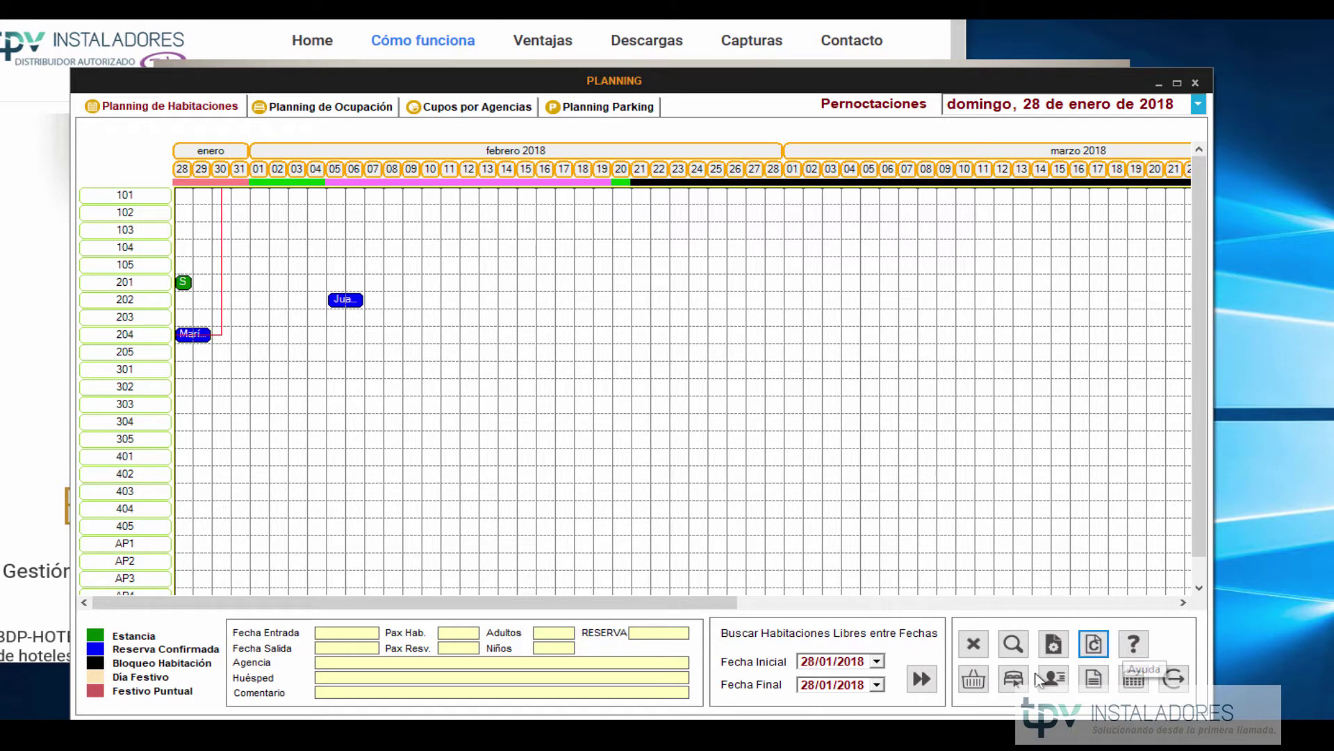
{"action": "left_click", "coordinate": [975, 680]}
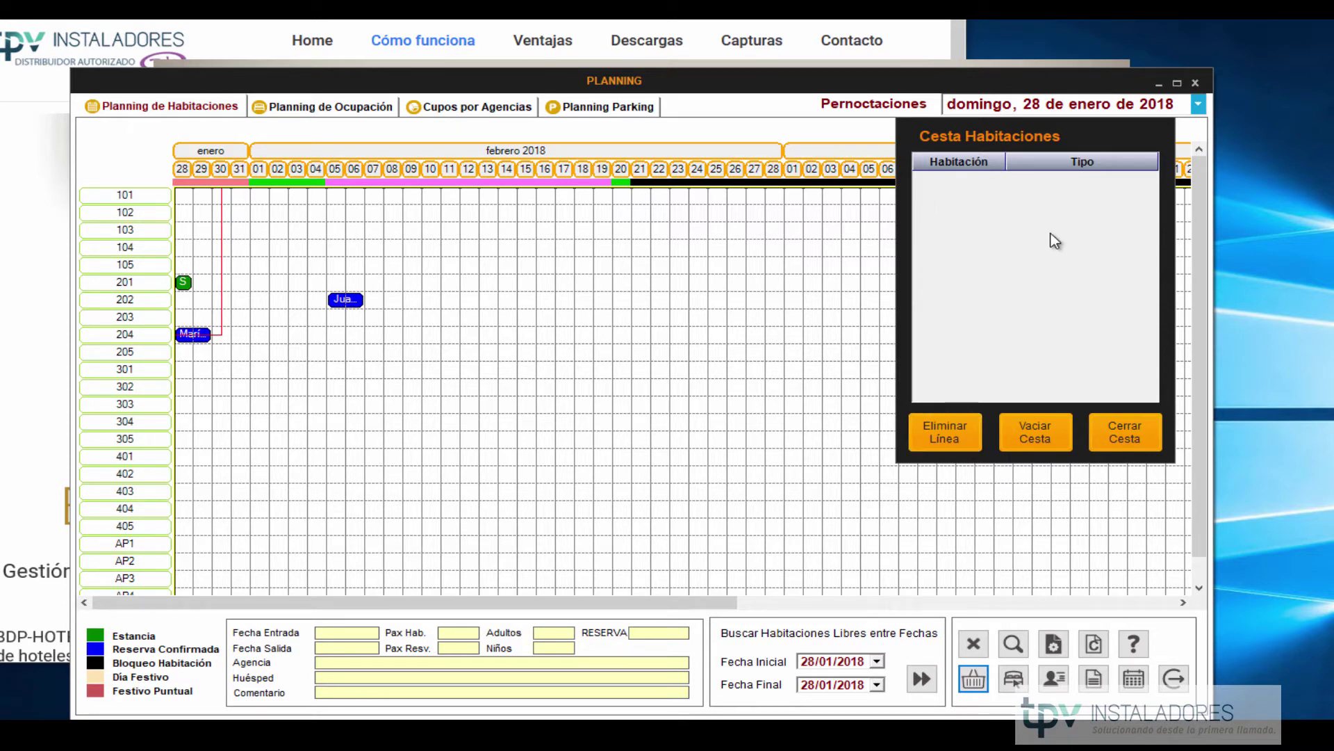
{"action": "left_click", "coordinate": [1150, 445]}
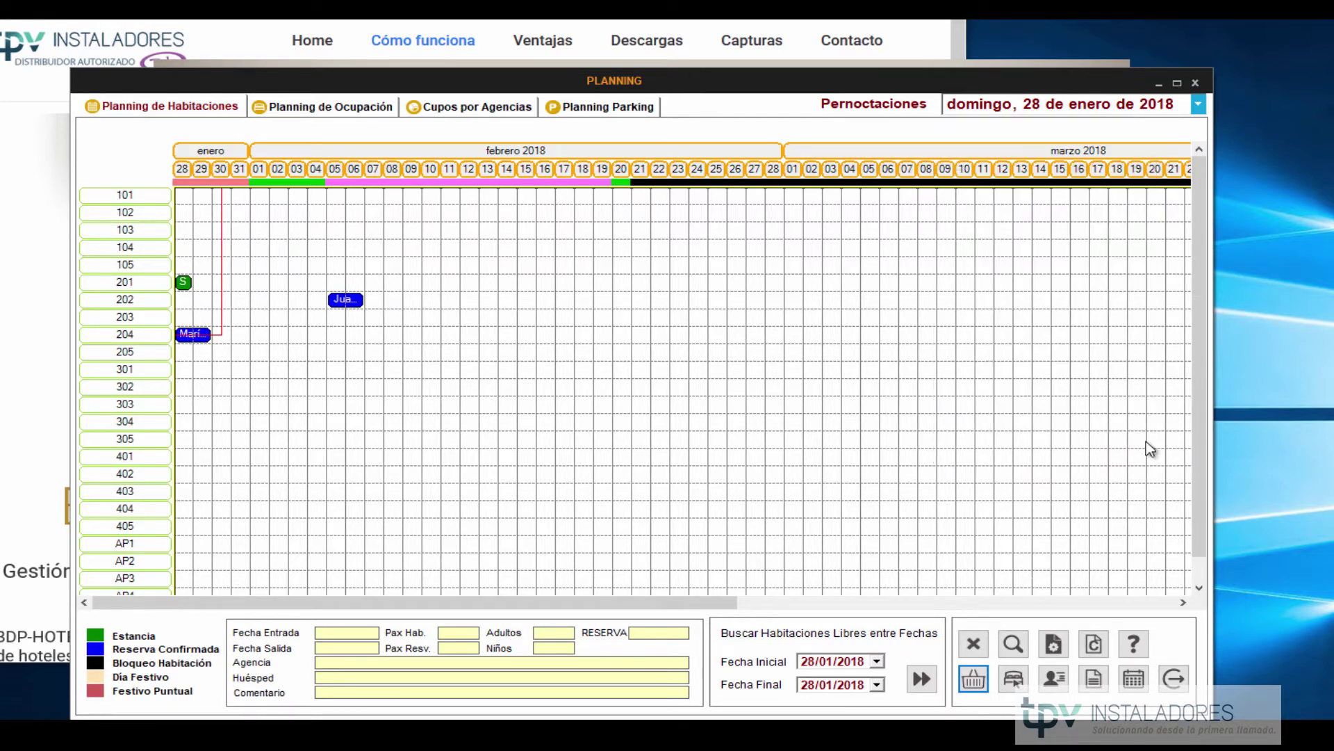
Use Cambio de habitación to move reservation 1 from room 201 to 202, then open Filtrar Reservas.
{"action": "left_click", "coordinate": [1012, 680]}
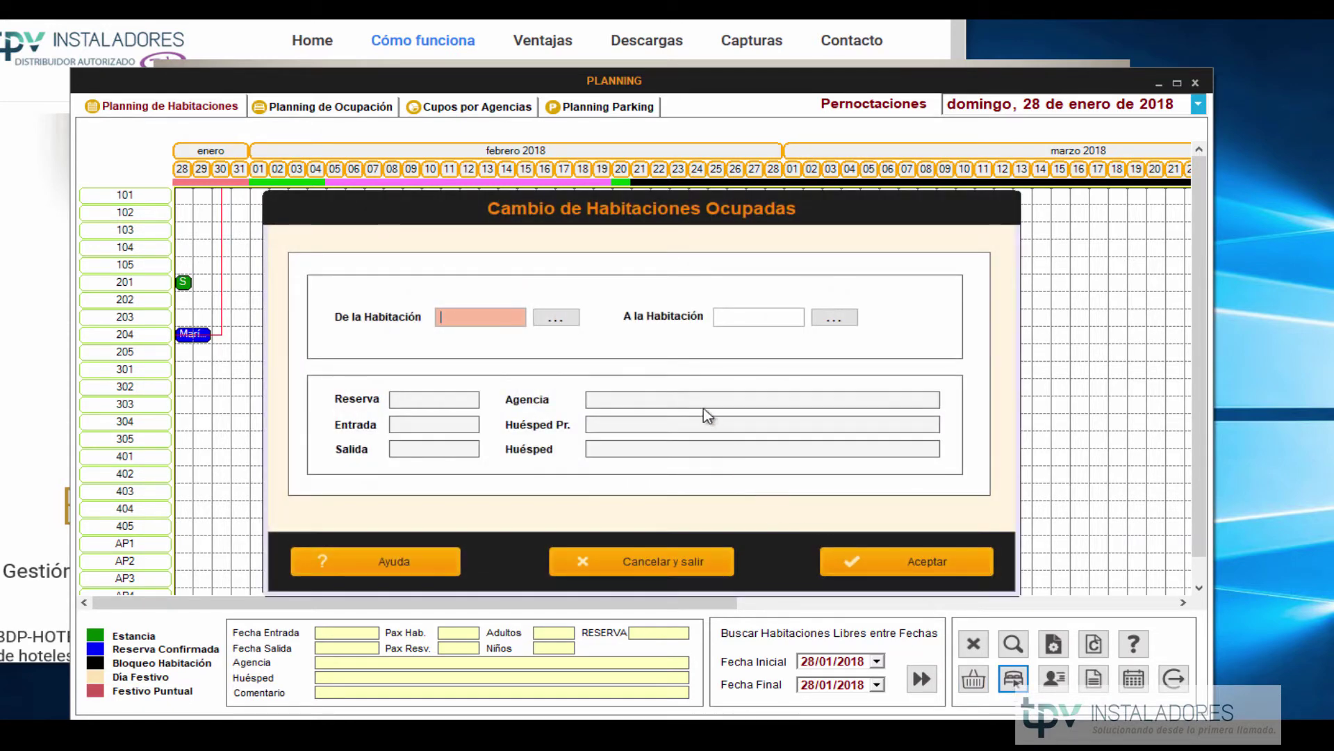
{"action": "left_click", "coordinate": [553, 318]}
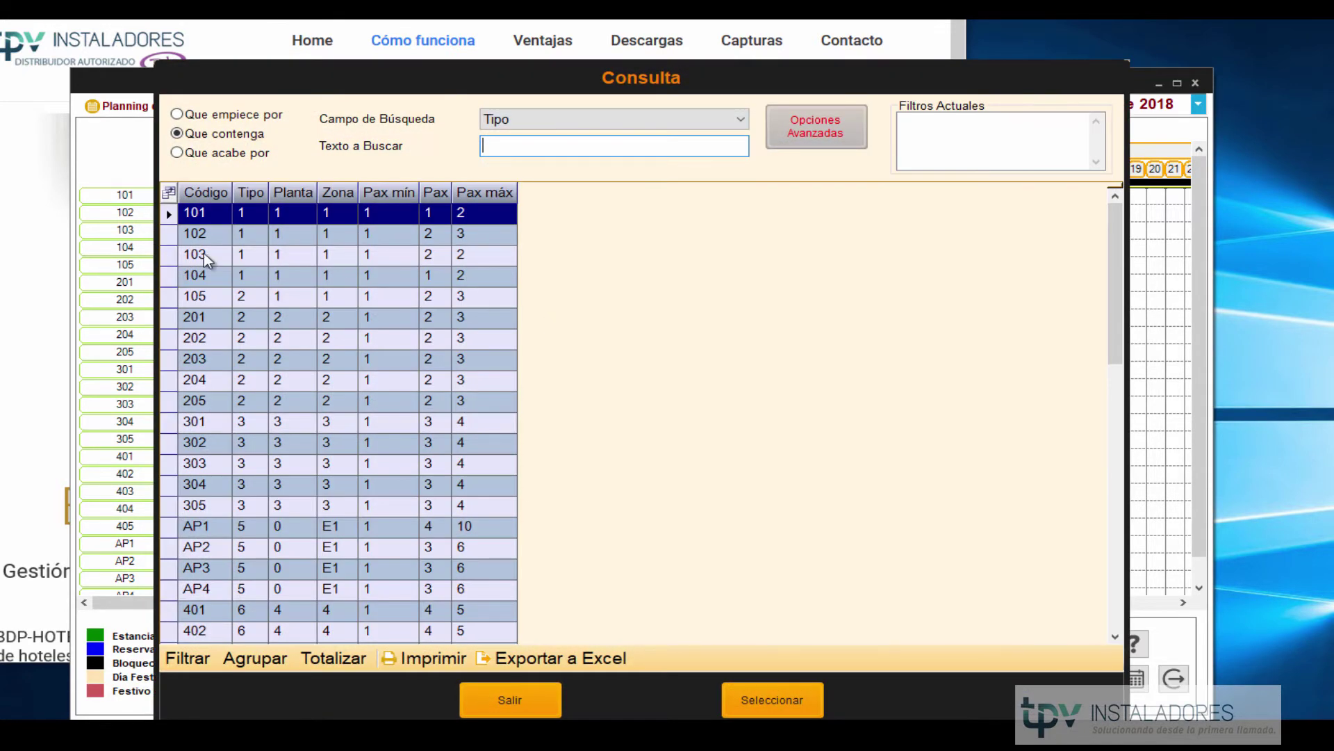
{"action": "double_click", "coordinate": [199, 318]}
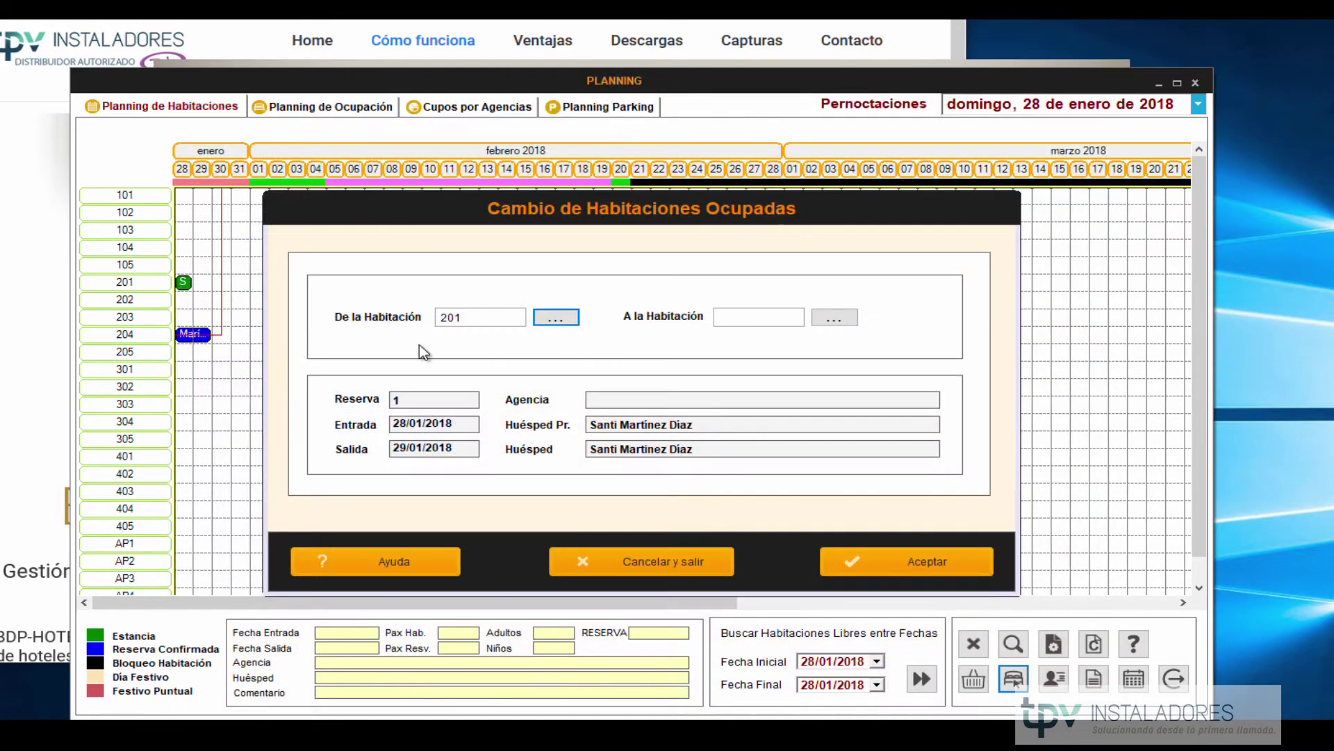
{"action": "left_click", "coordinate": [834, 318]}
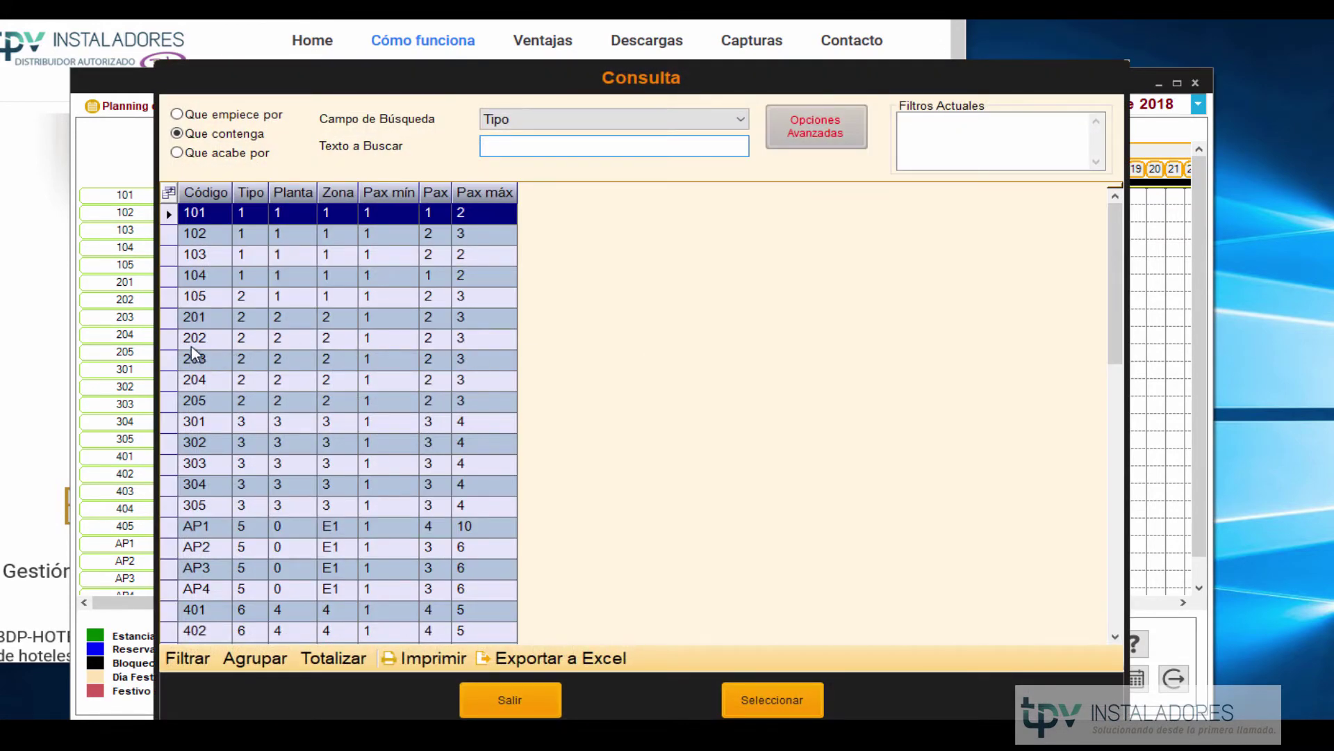
{"action": "double_click", "coordinate": [167, 337]}
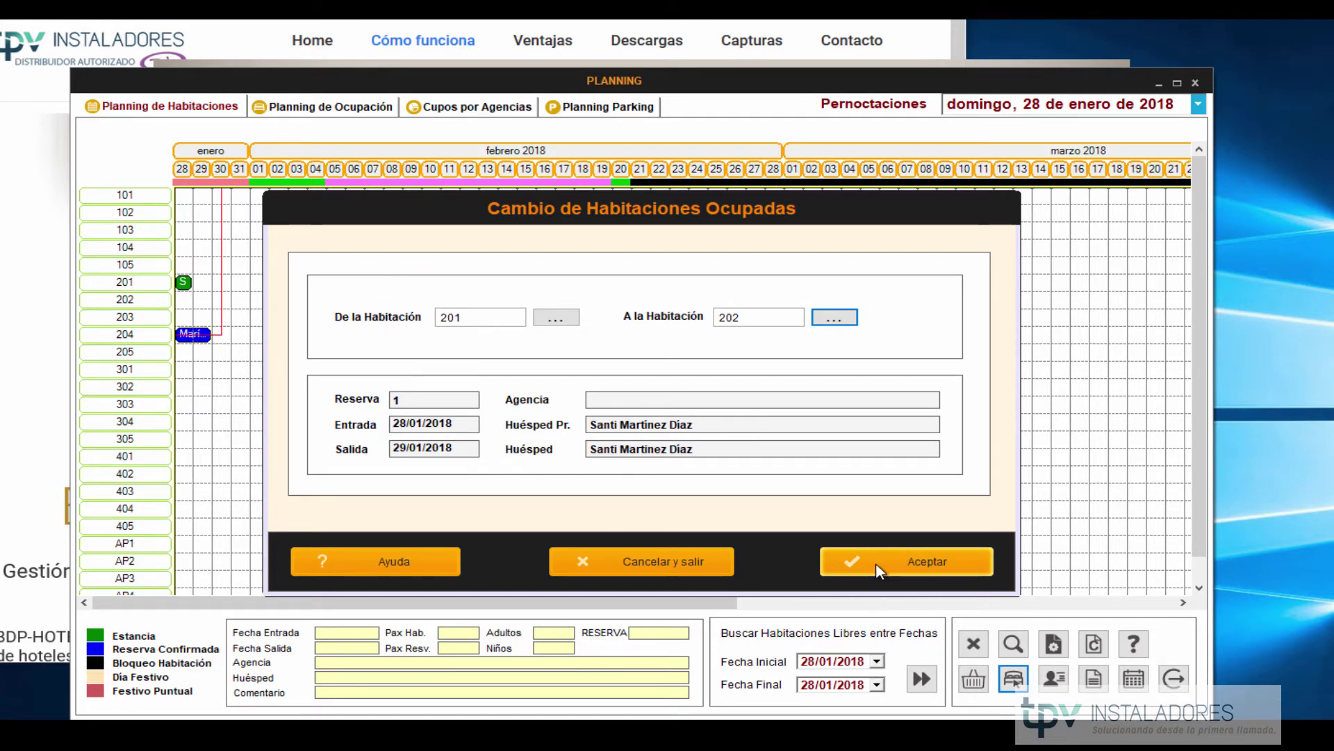
{"action": "left_click", "coordinate": [876, 562]}
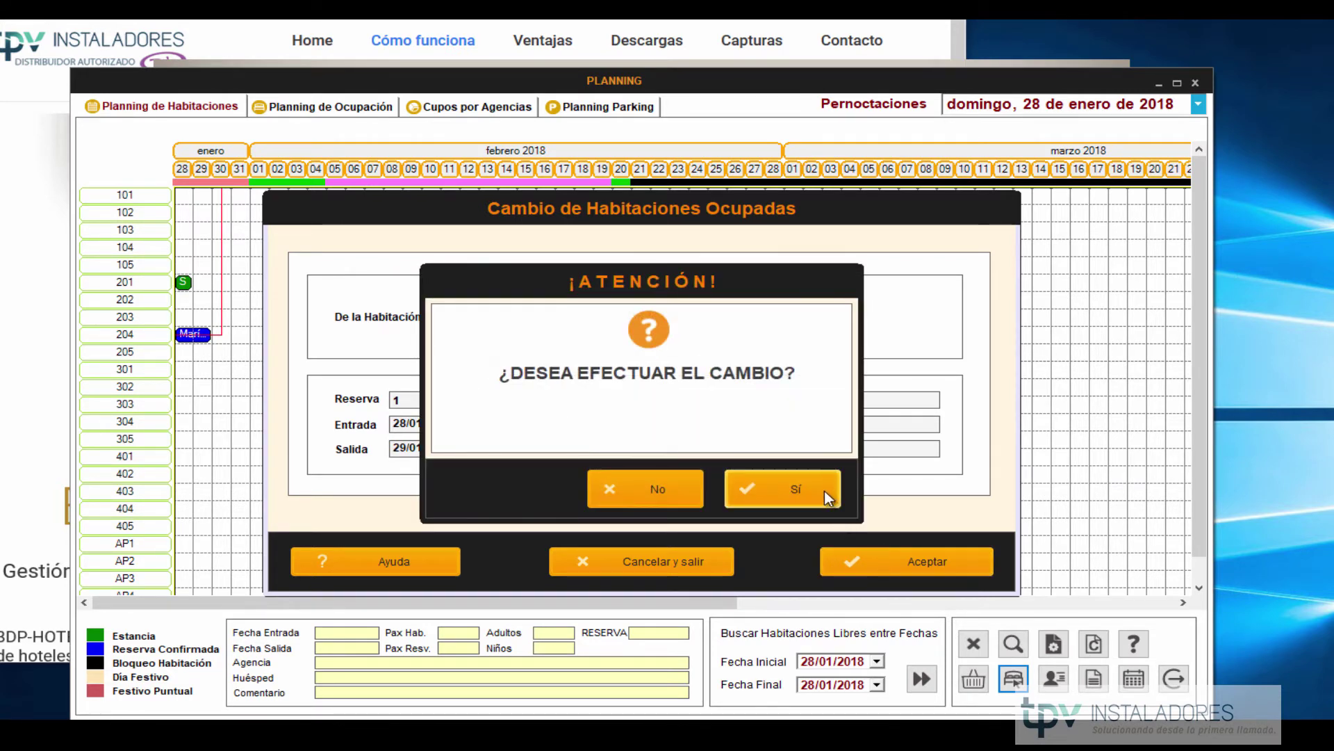
{"action": "left_click", "coordinate": [828, 497]}
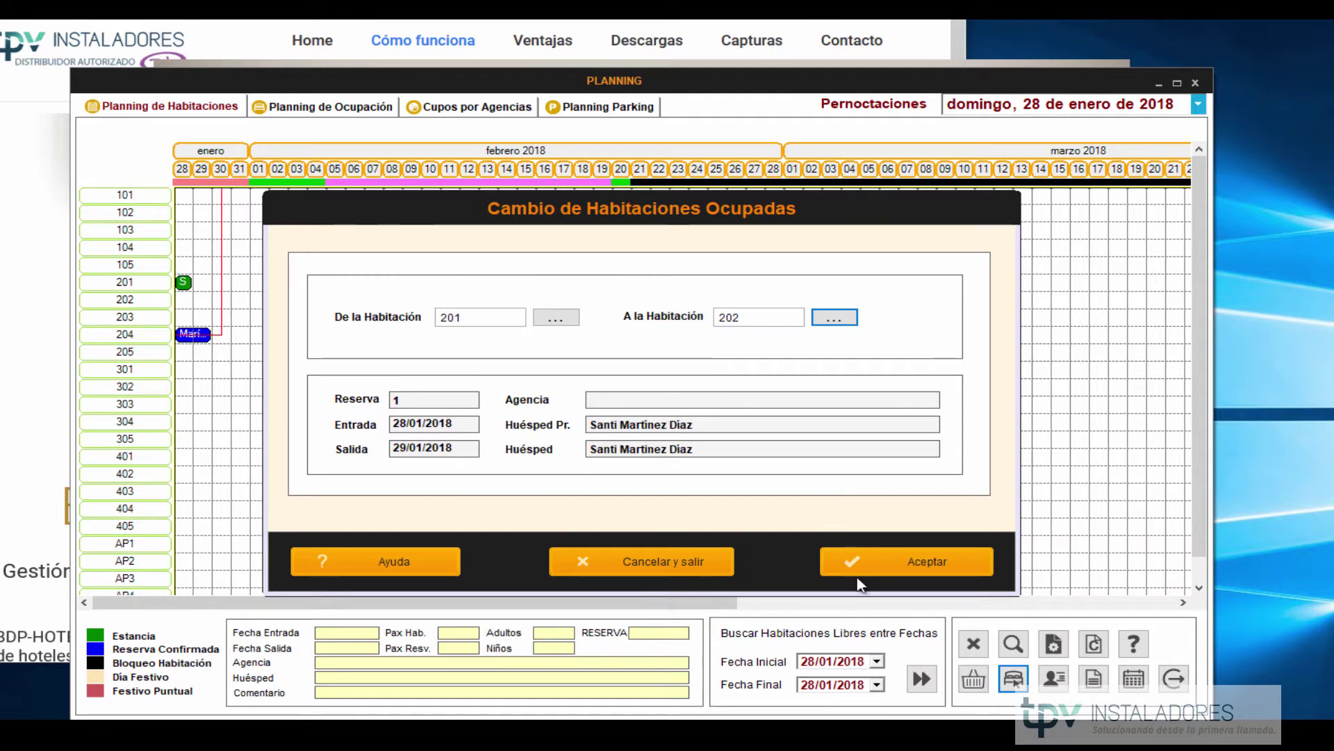
{"action": "left_click", "coordinate": [806, 492]}
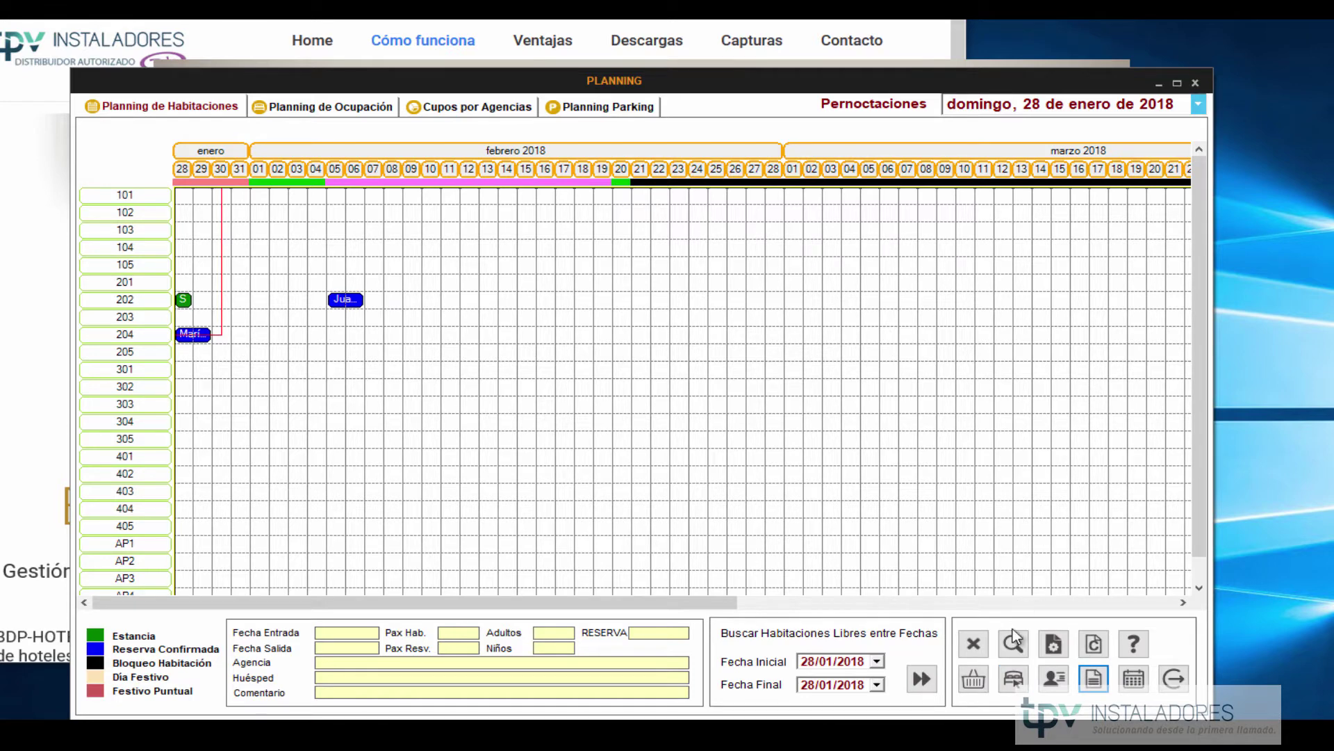
{"action": "left_click", "coordinate": [1054, 678]}
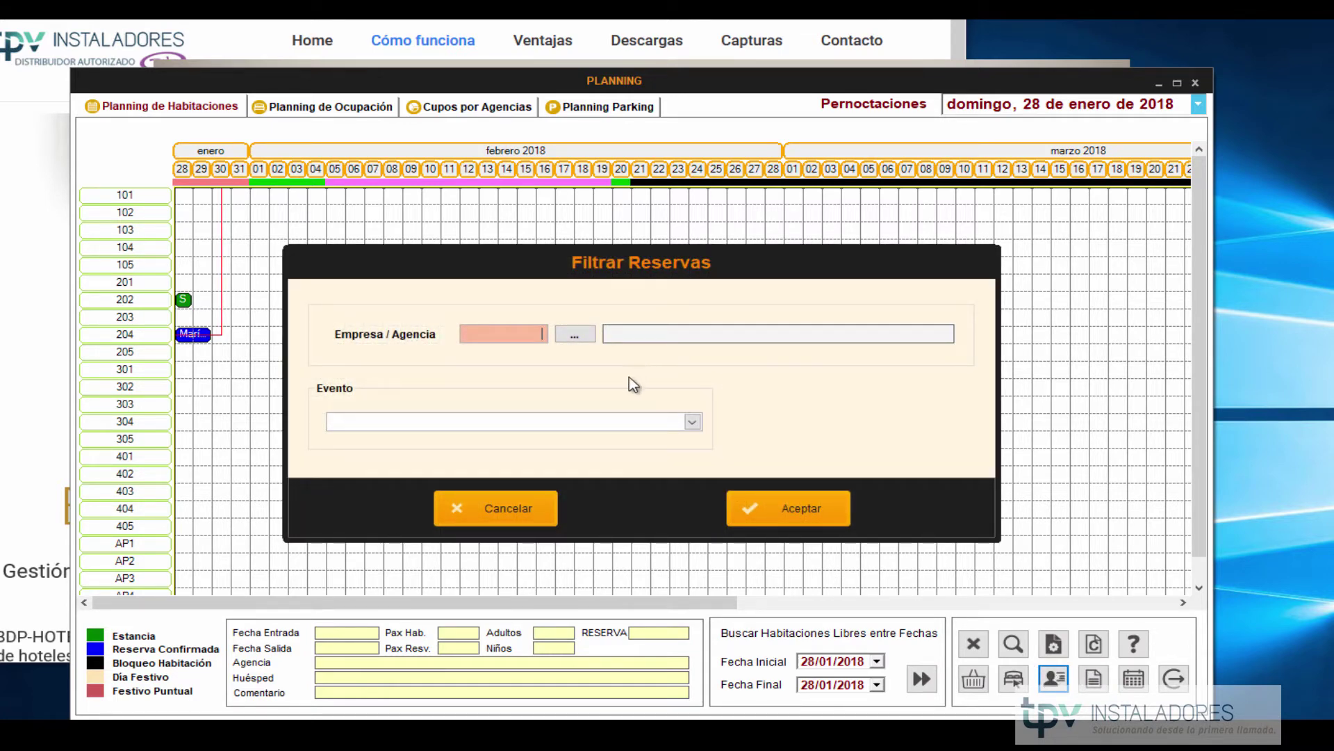
Cancel Filtrar Reservas and bring up the Proceso de Facturación dialog.
{"action": "left_click", "coordinate": [492, 506]}
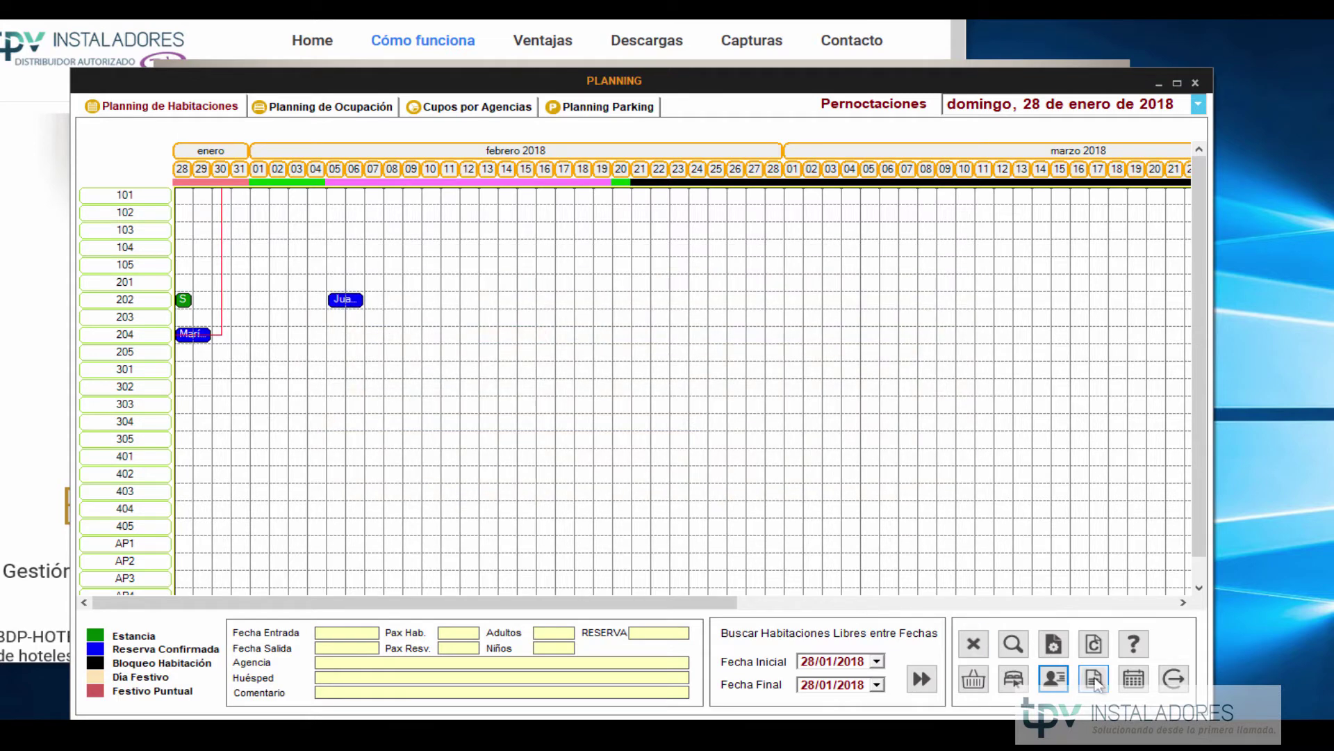
{"action": "left_click", "coordinate": [1095, 681]}
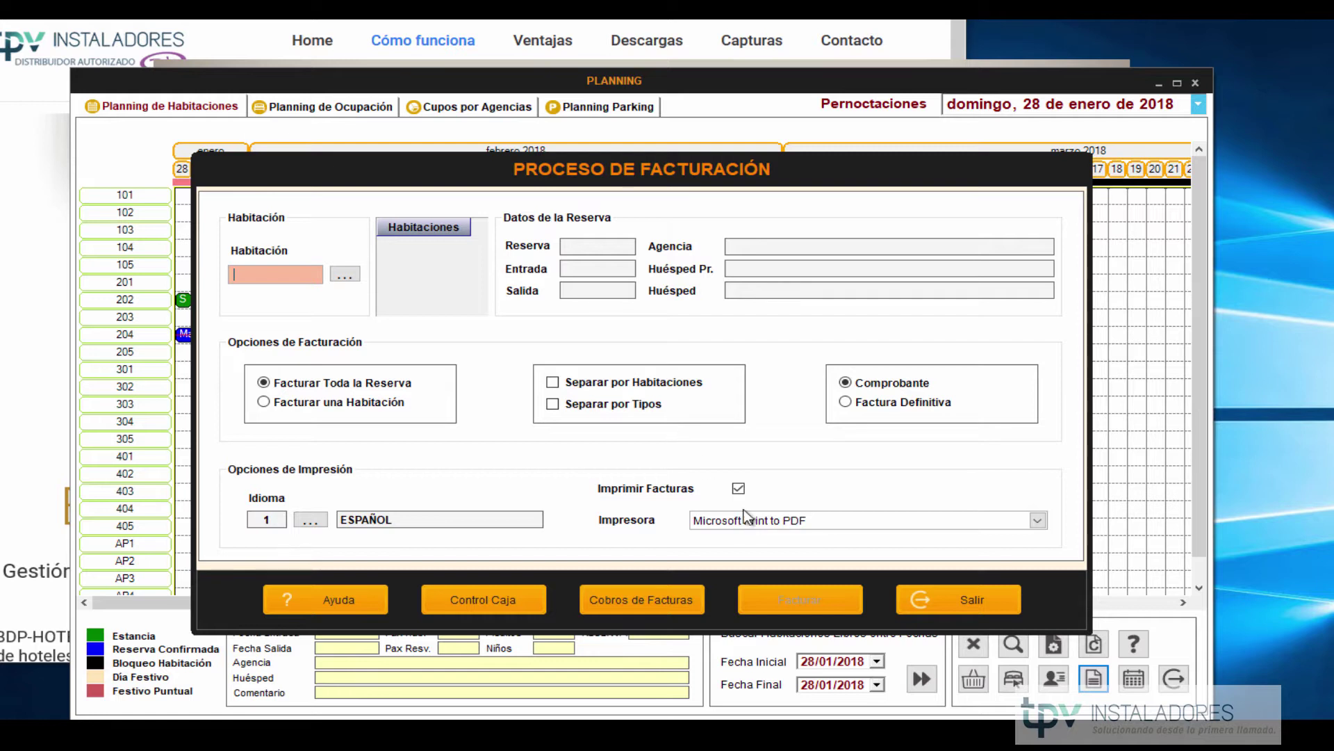
Exit Proceso de Facturación and switch to Planning de Ocupación with its % Ocupación chart.
{"action": "left_click", "coordinate": [945, 606]}
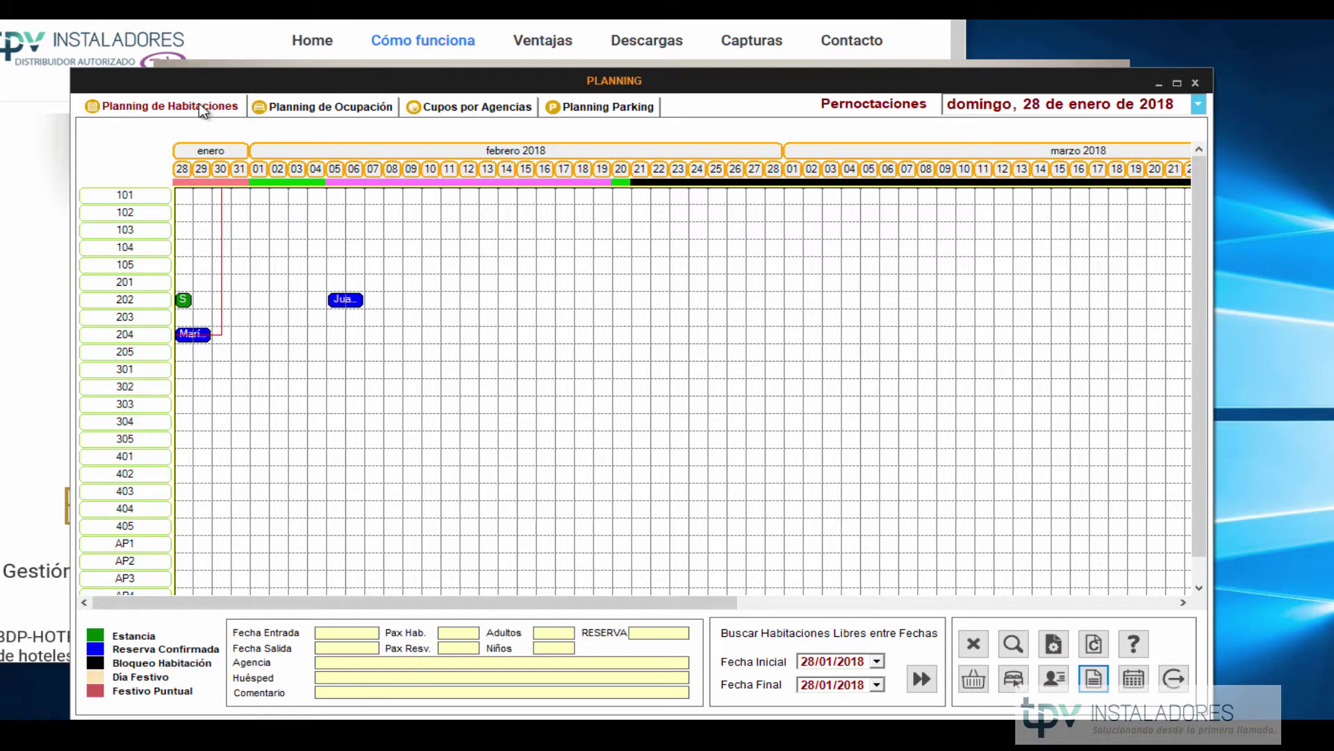
{"action": "left_click", "coordinate": [296, 109]}
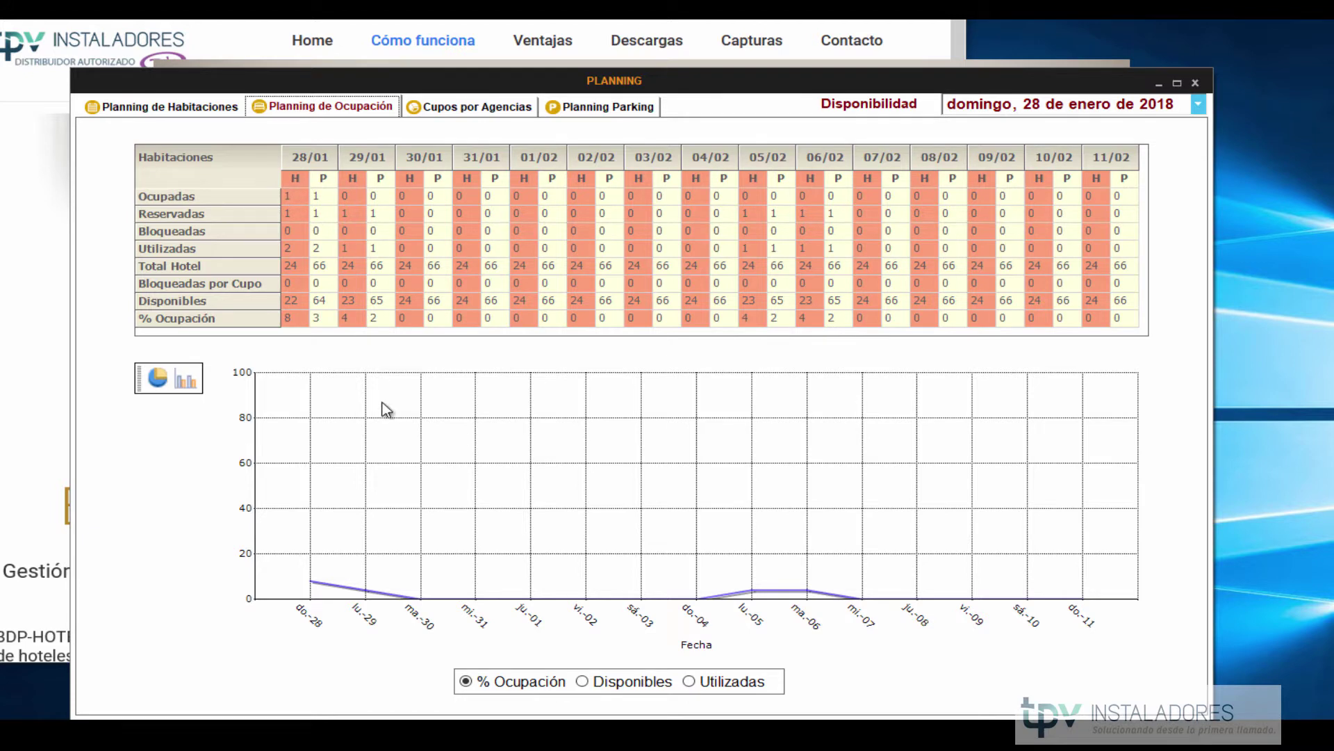
Look over the Cupos por Agencias and Planning Parking views, then close the Planning window.
{"action": "left_click", "coordinate": [492, 113]}
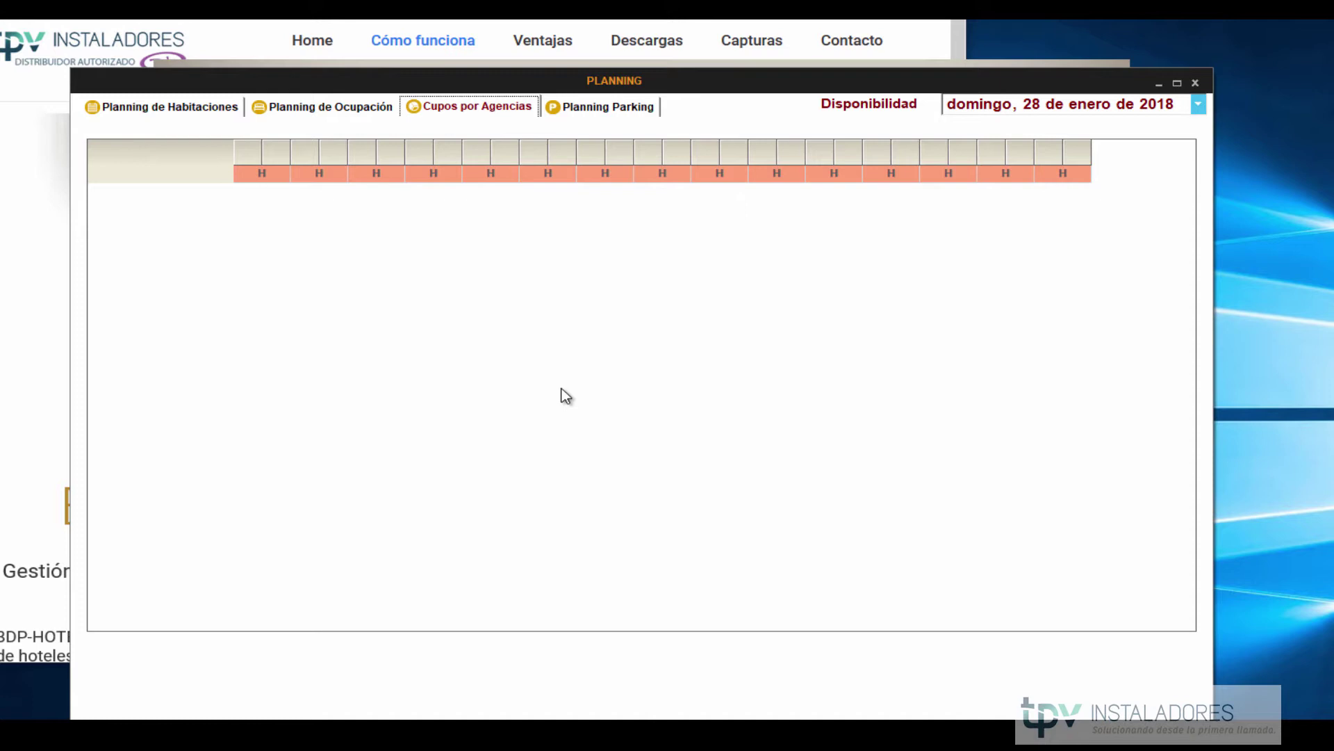
{"action": "left_click", "coordinate": [633, 106]}
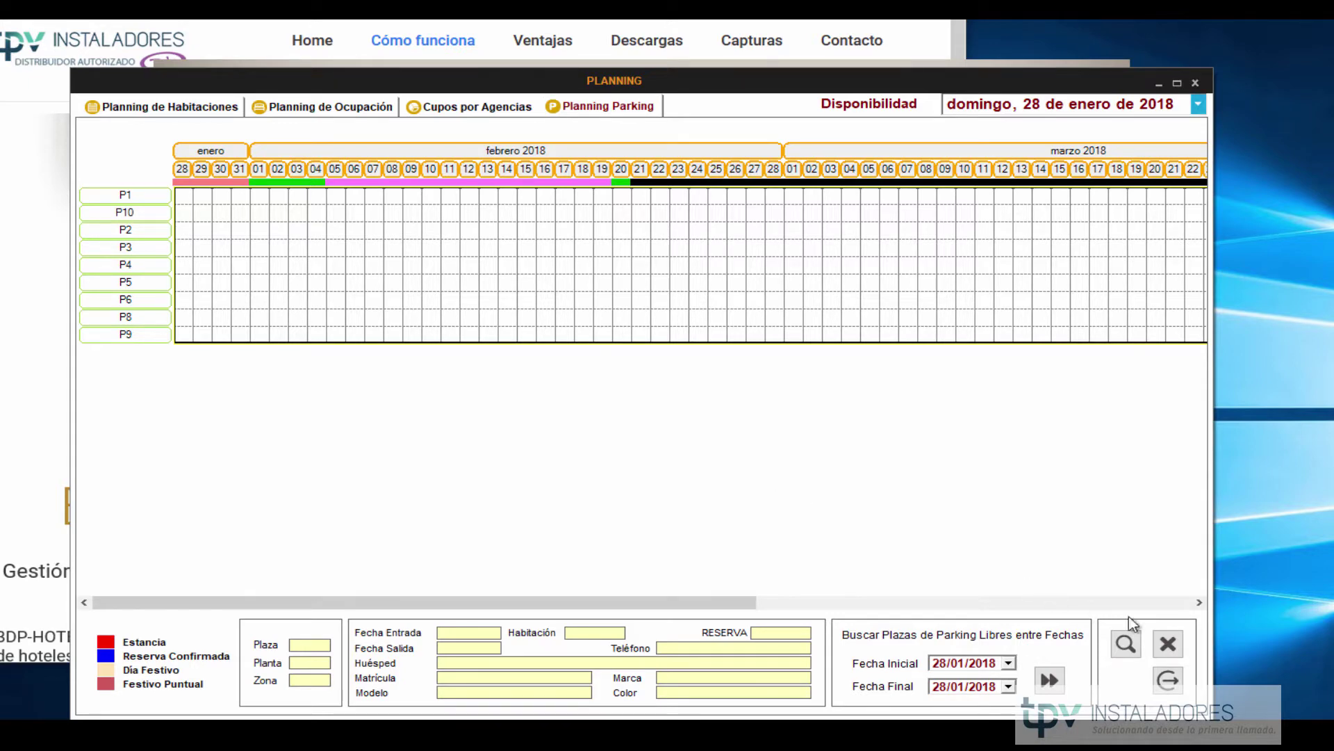
{"action": "left_click", "coordinate": [1169, 681]}
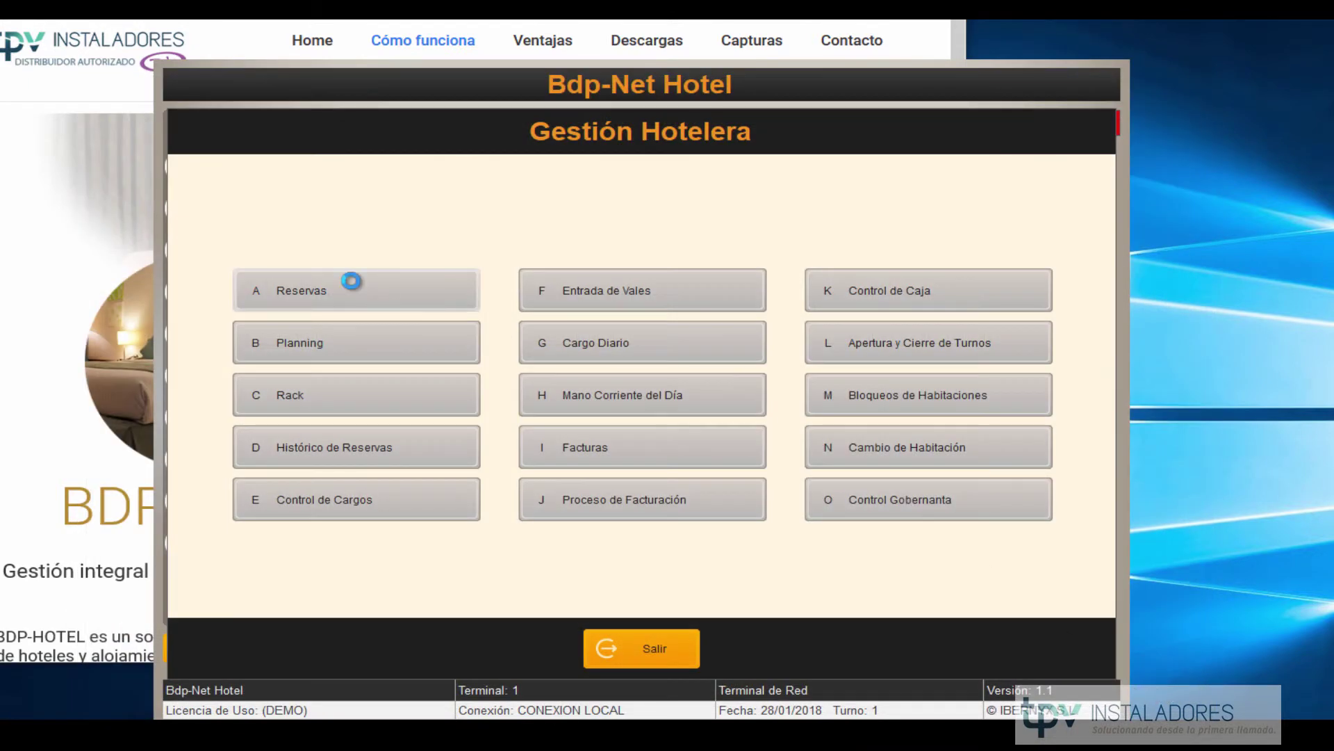
Open reservation 3 in Reservas and show its Habitaciones y Servicios page with rooms 203 and 204.
{"action": "left_click", "coordinate": [349, 283]}
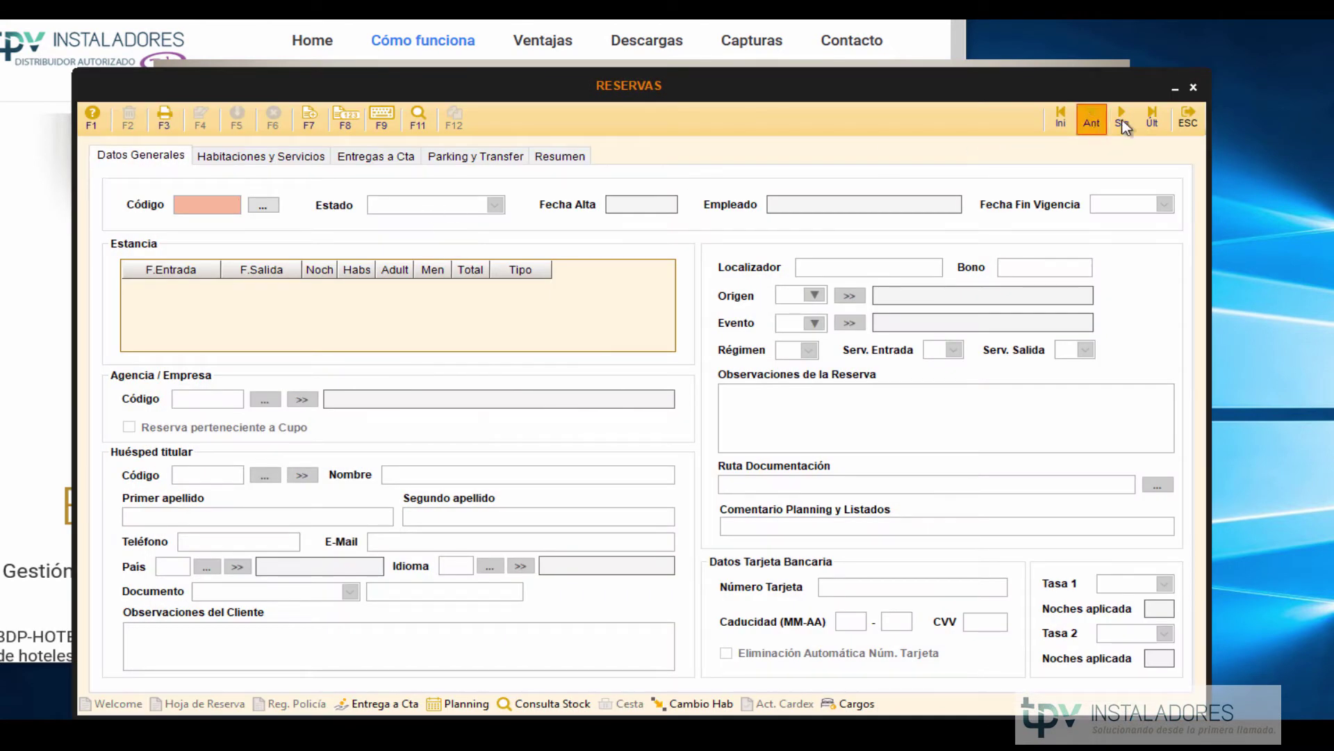
{"action": "left_click", "coordinate": [1145, 120]}
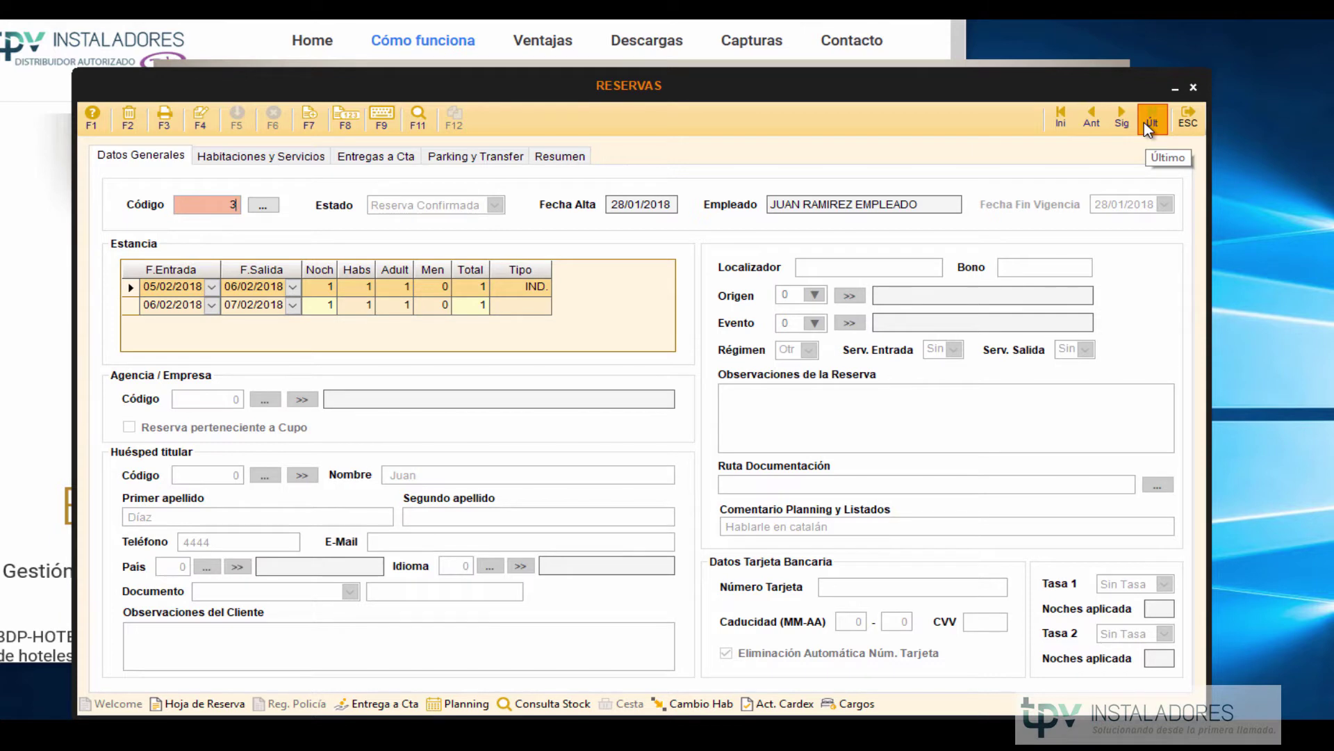
{"action": "key", "text": "Return"}
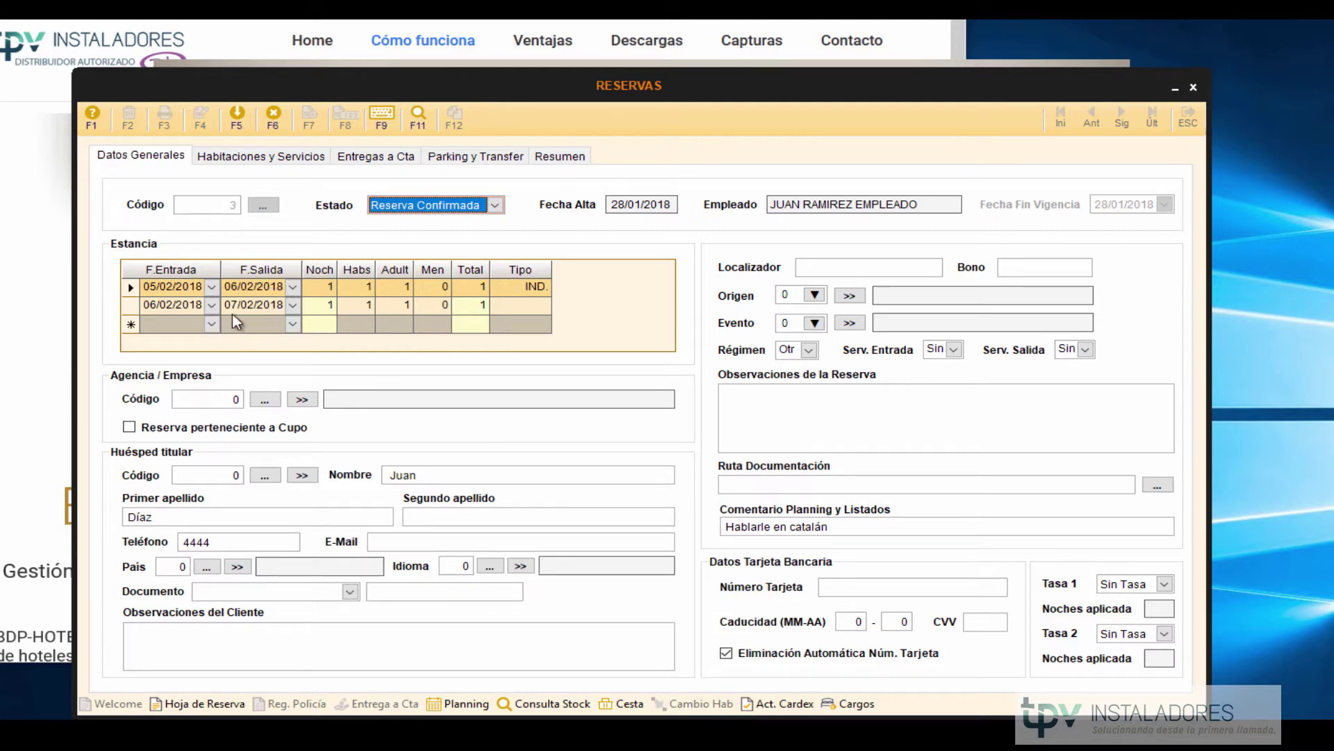
{"action": "left_click", "coordinate": [129, 303]}
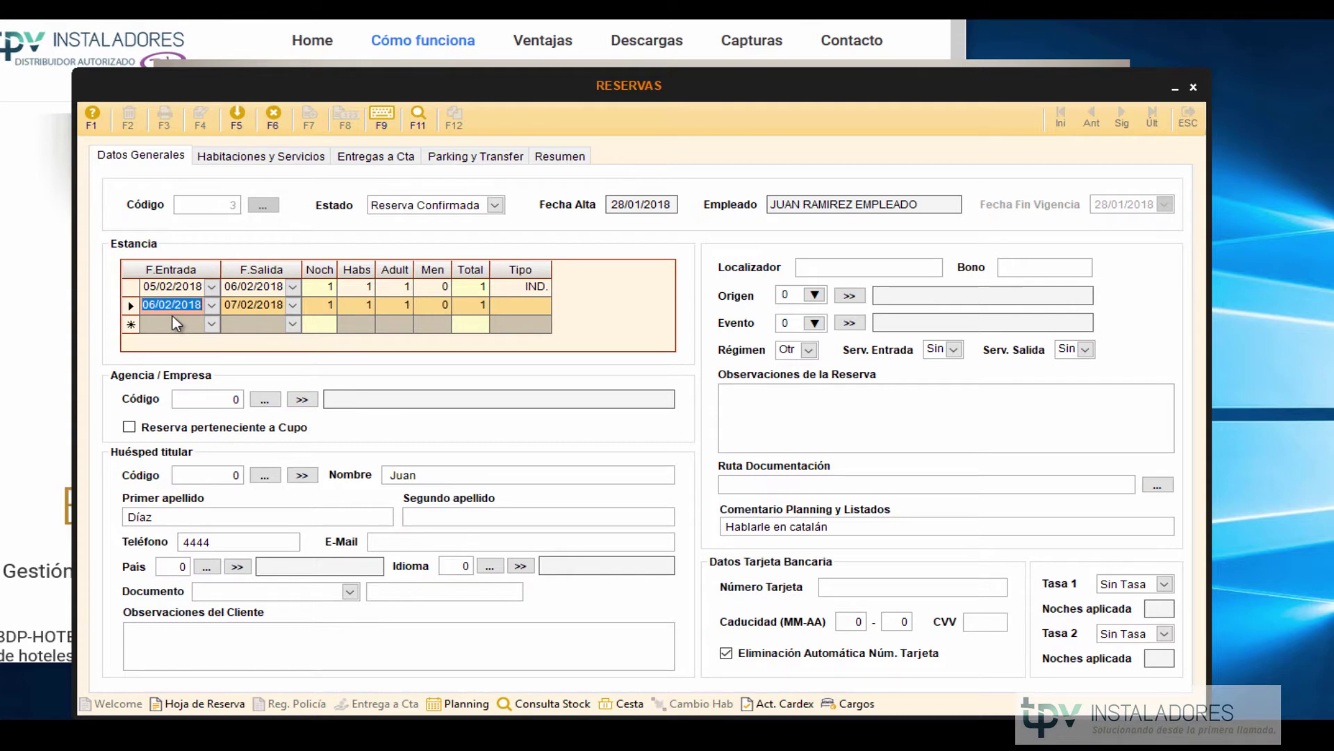
{"action": "key", "text": "Up"}
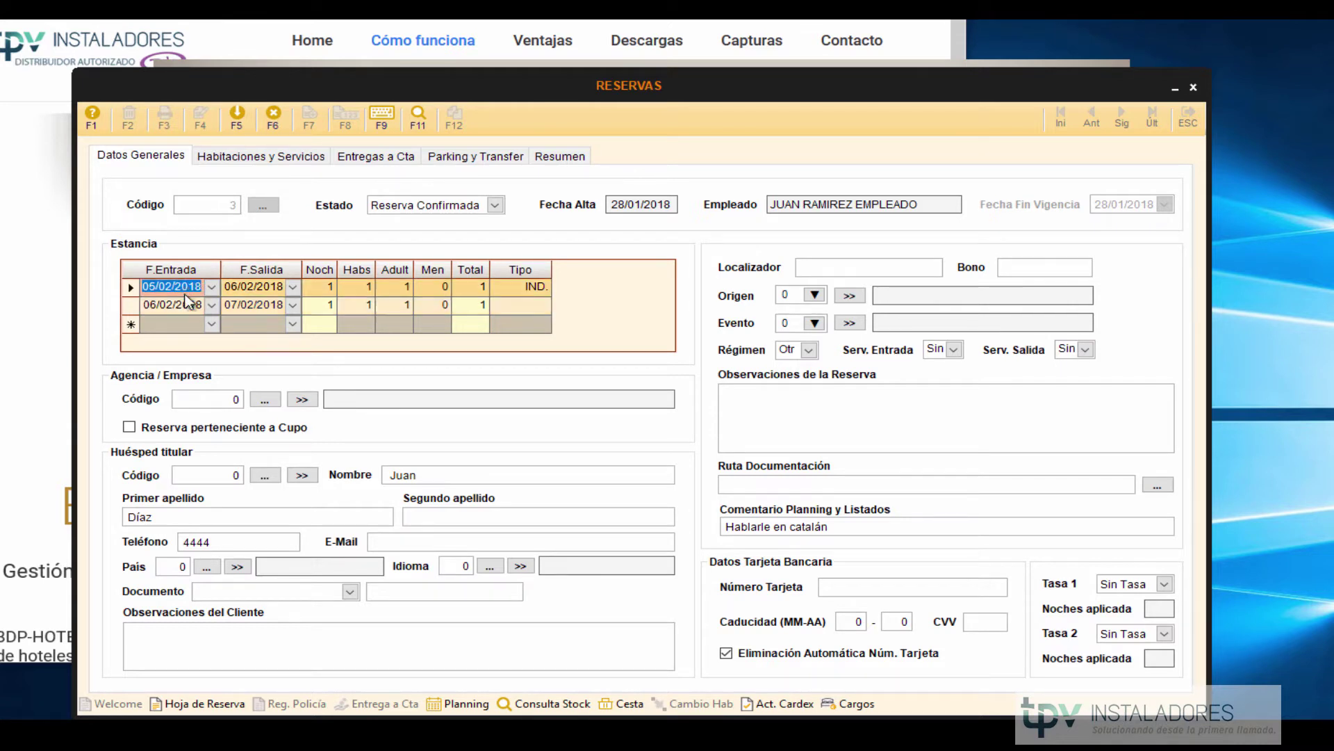
{"action": "left_click", "coordinate": [265, 157]}
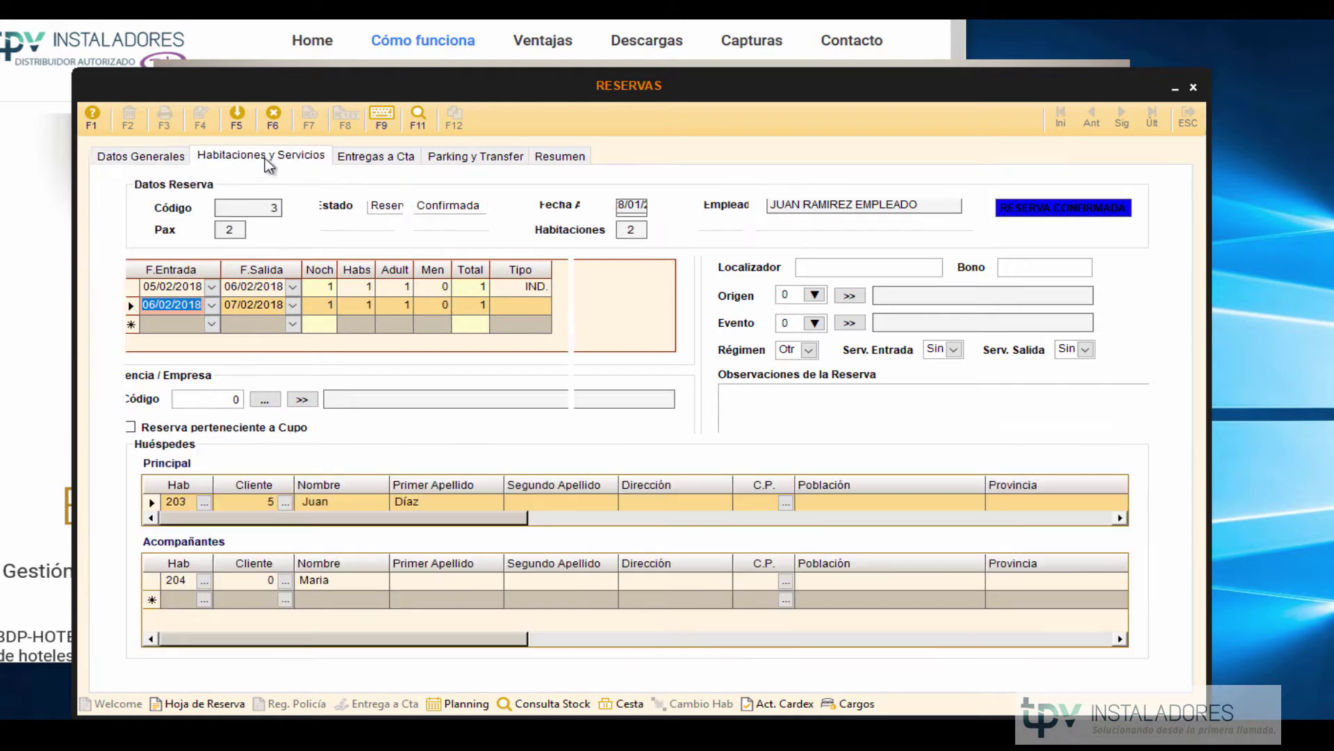
Select the room 203 and 204 lines and run Act. Cardex for reservation 3.
{"action": "left_click", "coordinate": [330, 305]}
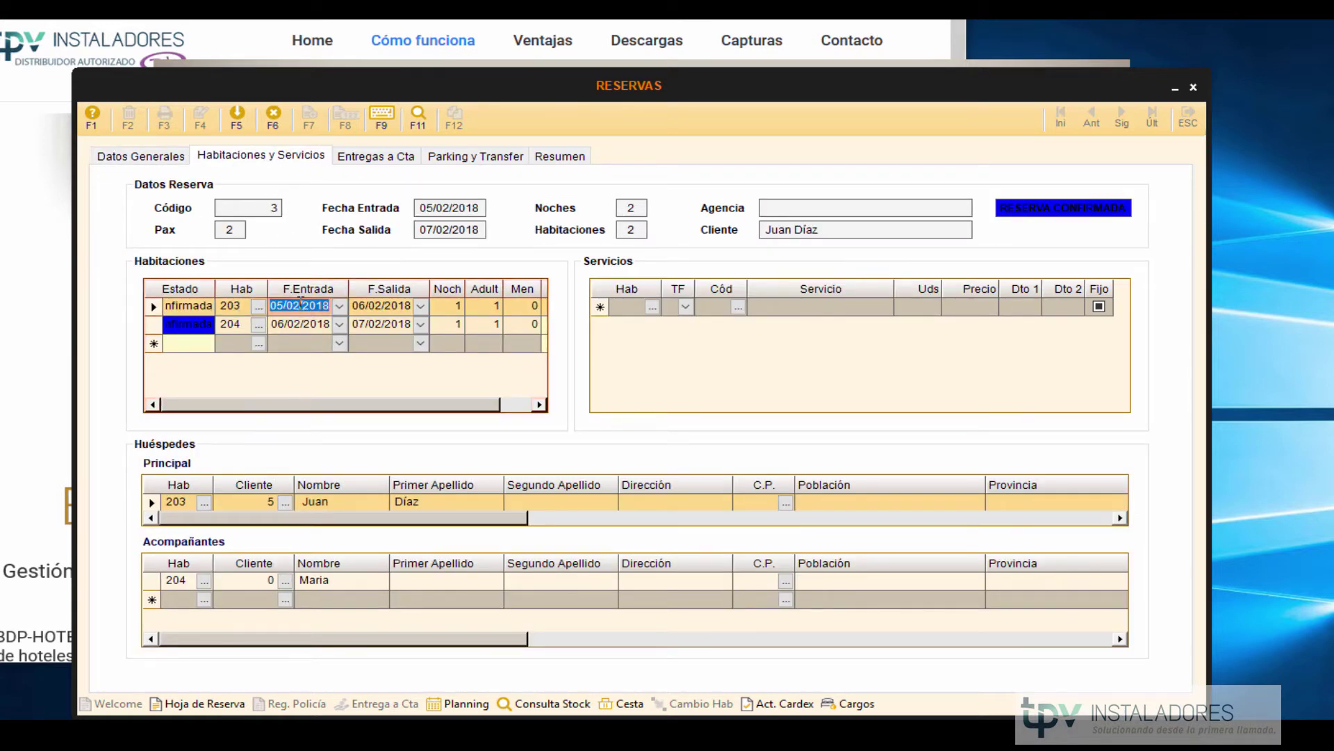
{"action": "left_click", "coordinate": [230, 323]}
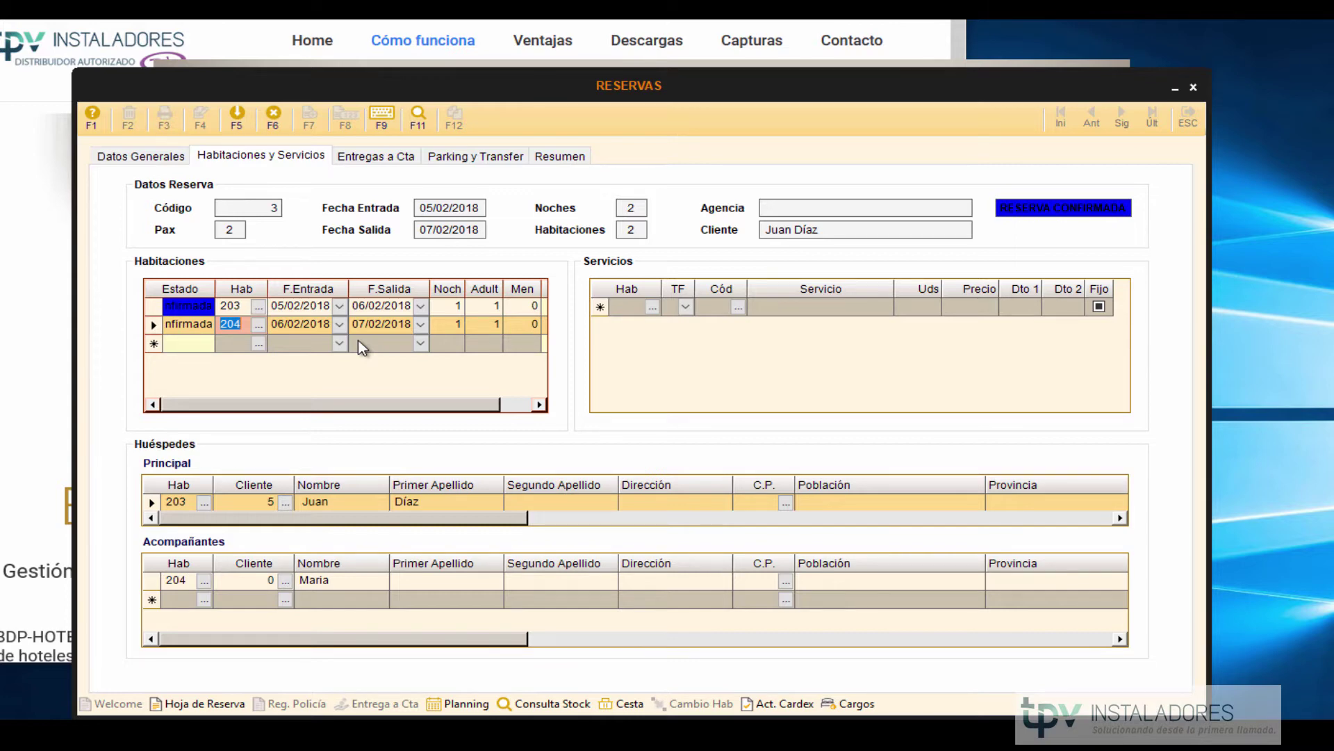
{"action": "left_click", "coordinate": [777, 704]}
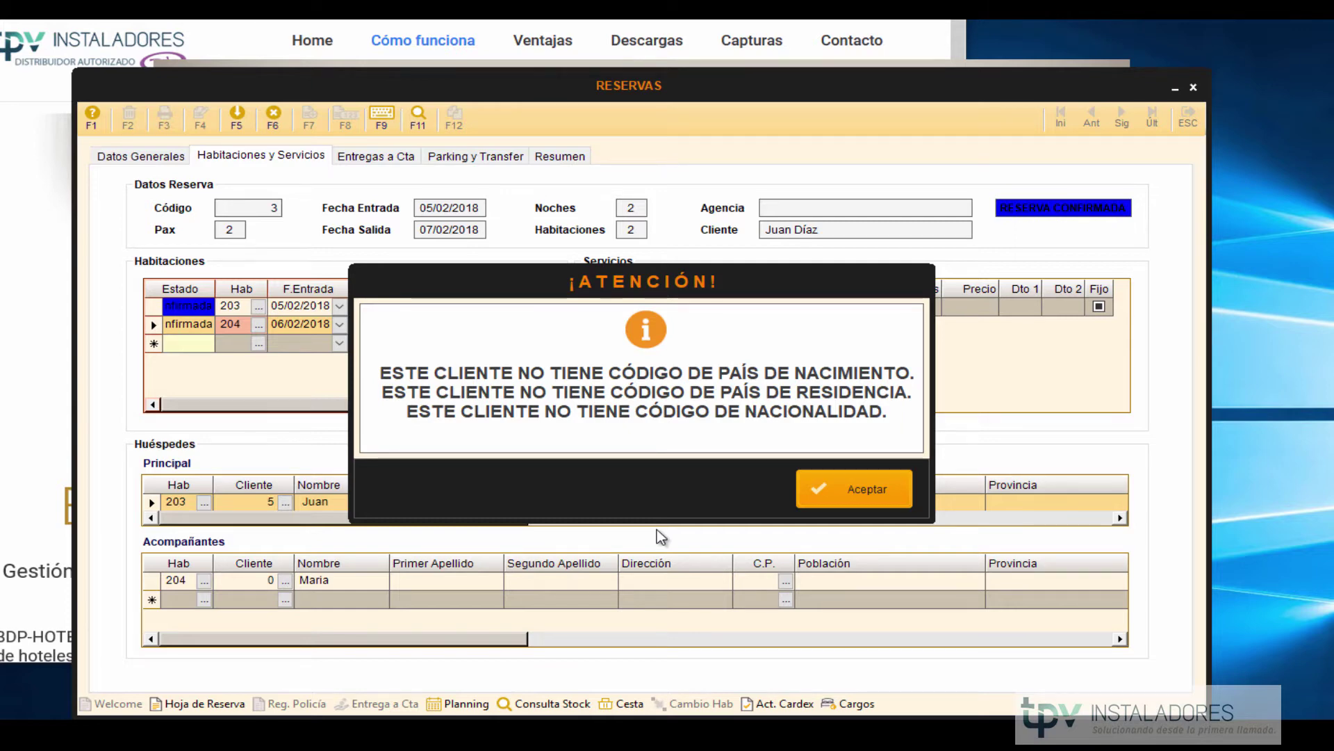
Acknowledge the missing country codes warning and completion message, then return to Datos Generales.
{"action": "left_click", "coordinate": [859, 490]}
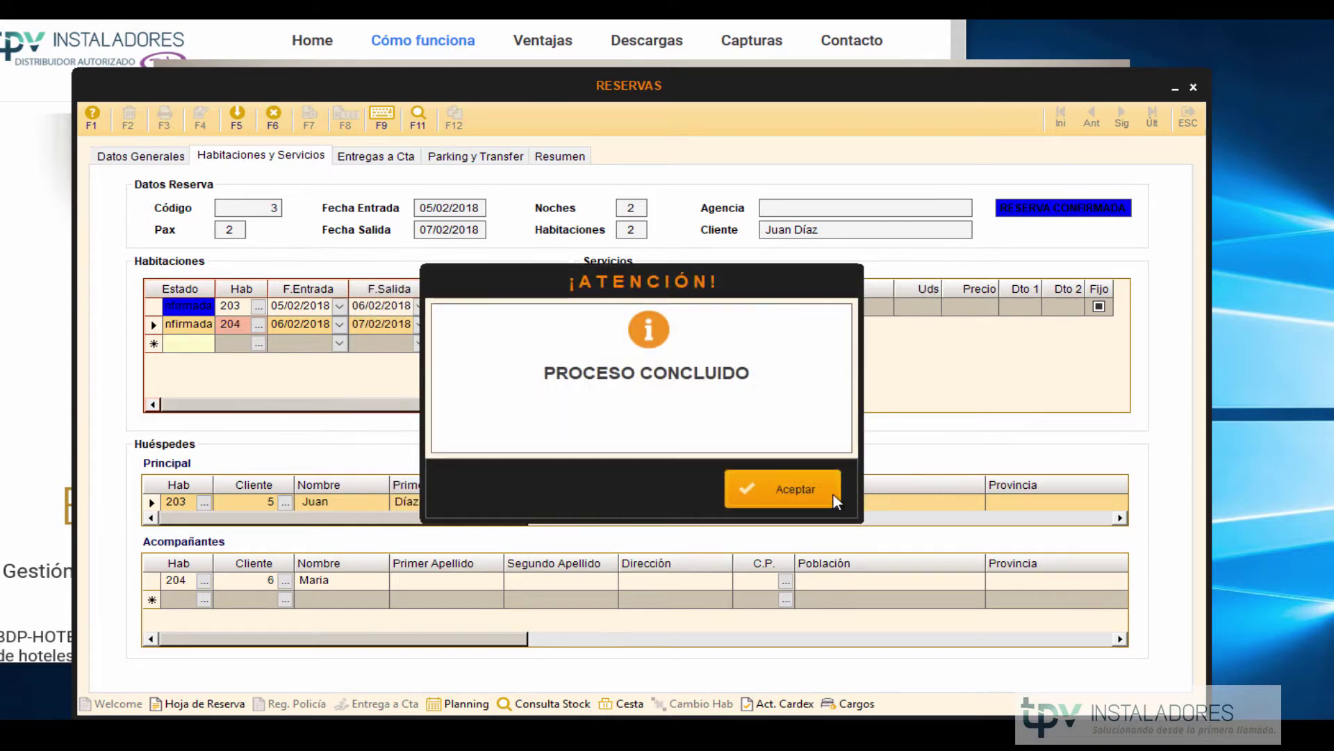
{"action": "left_click", "coordinate": [782, 494]}
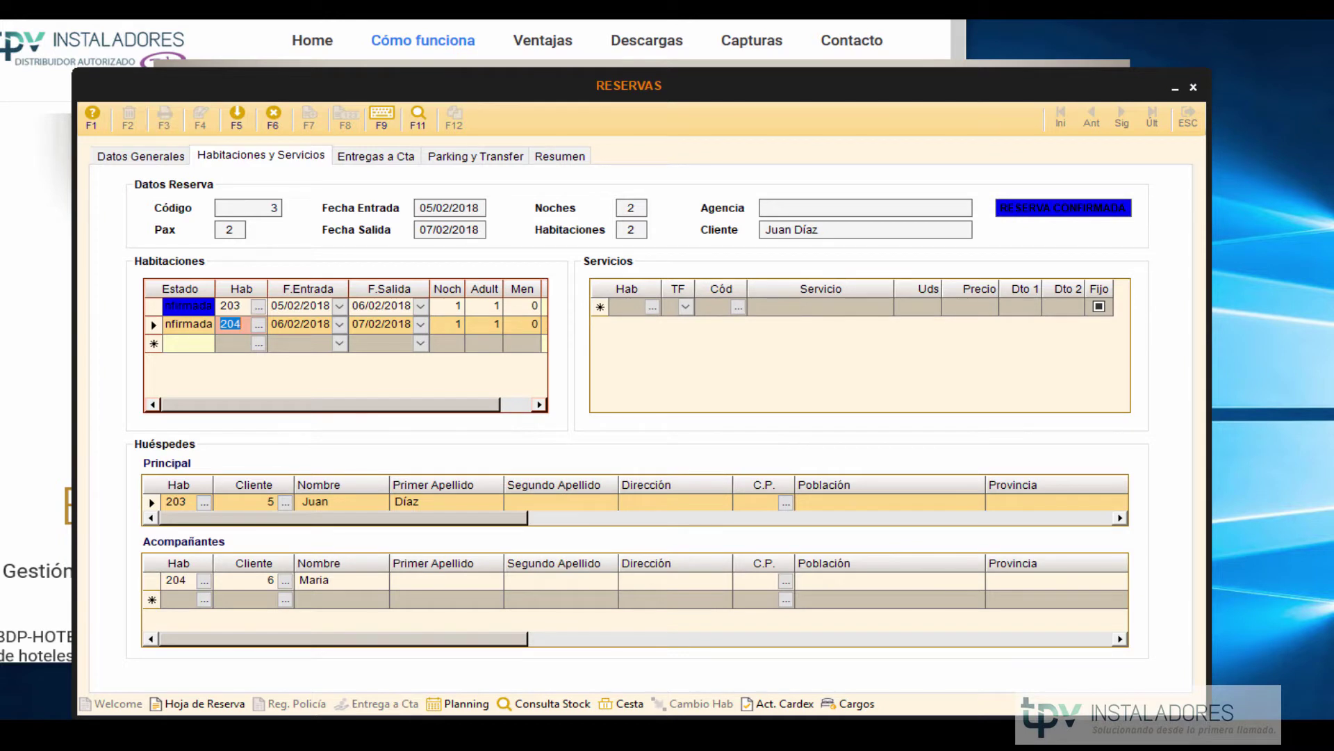
{"action": "left_click", "coordinate": [919, 365]}
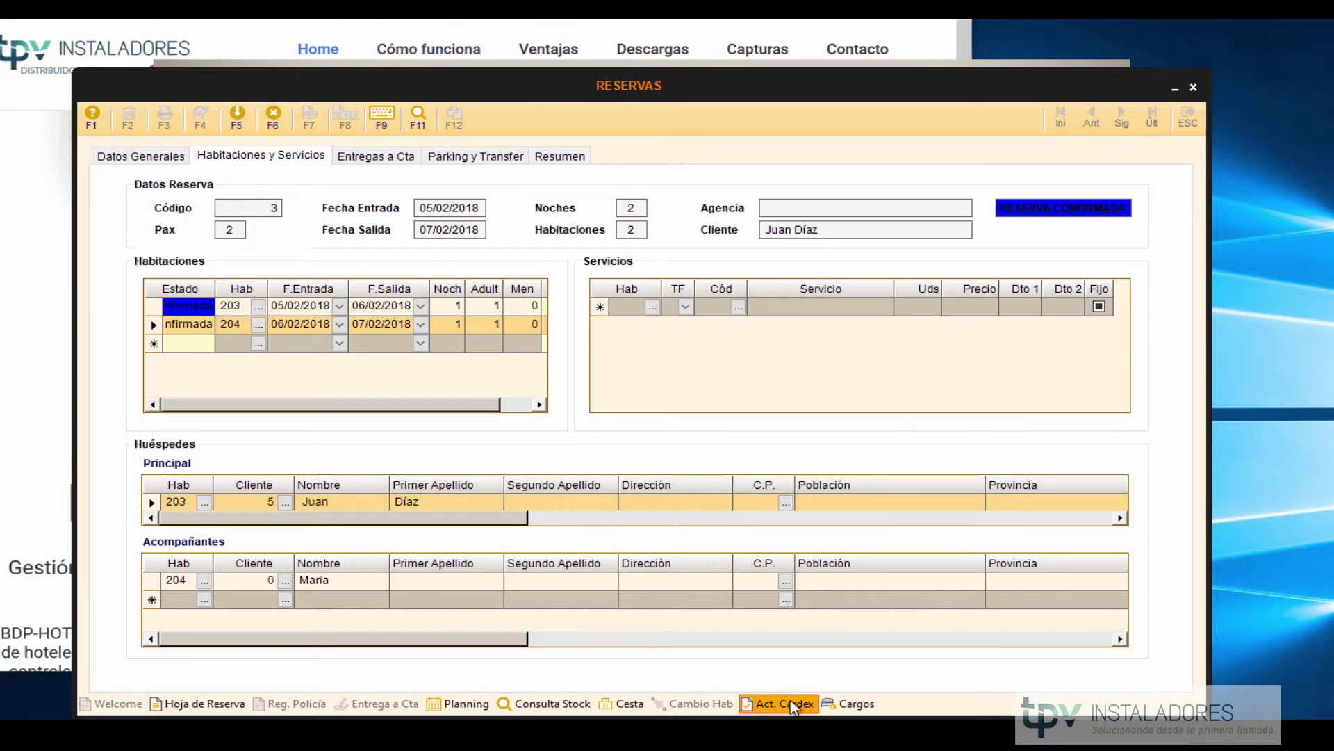
{"action": "left_click", "coordinate": [157, 162]}
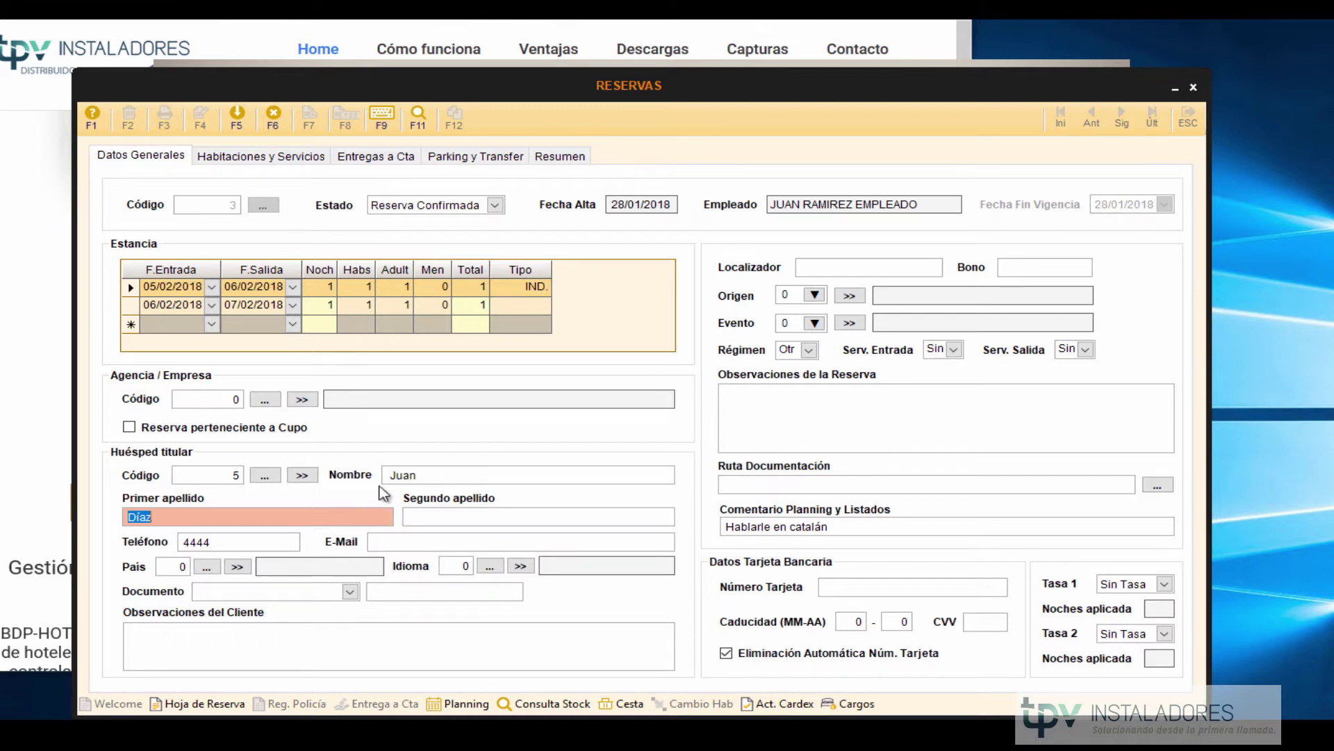
{"action": "left_click", "coordinate": [212, 478]}
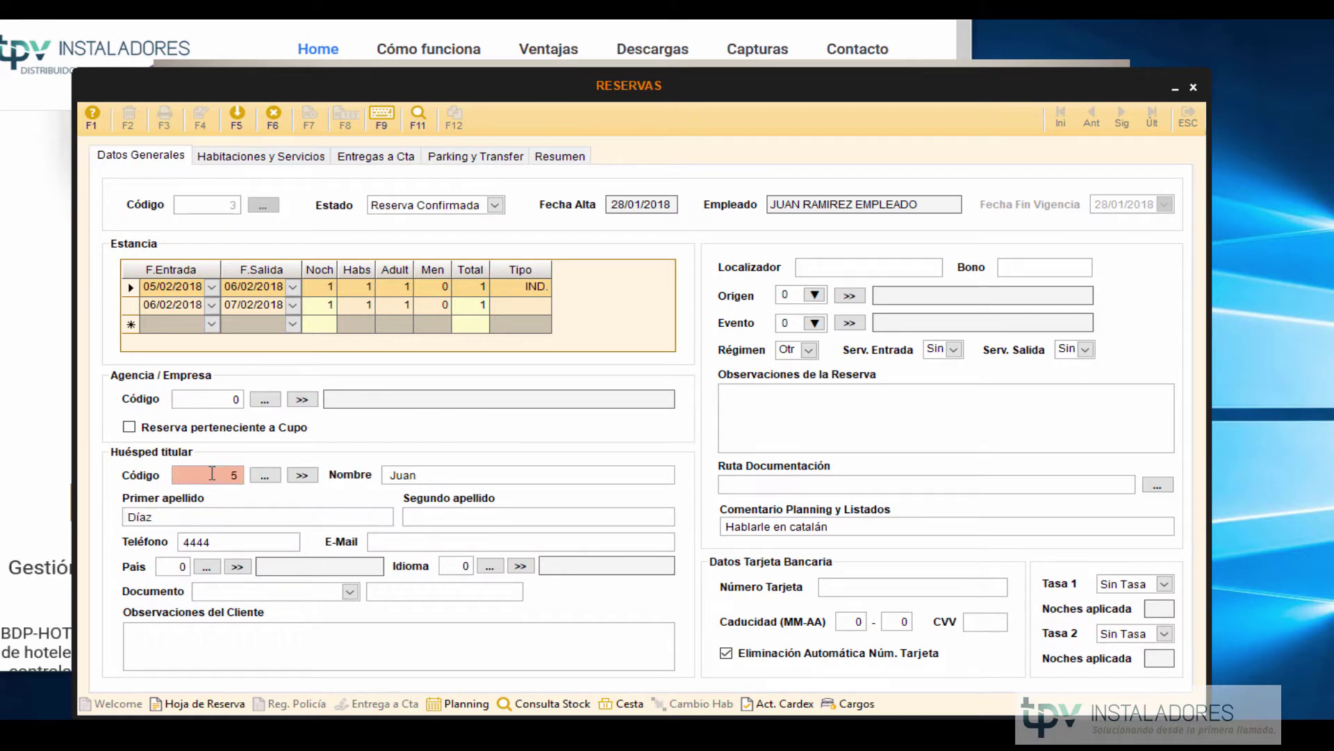
{"action": "left_click", "coordinate": [448, 479]}
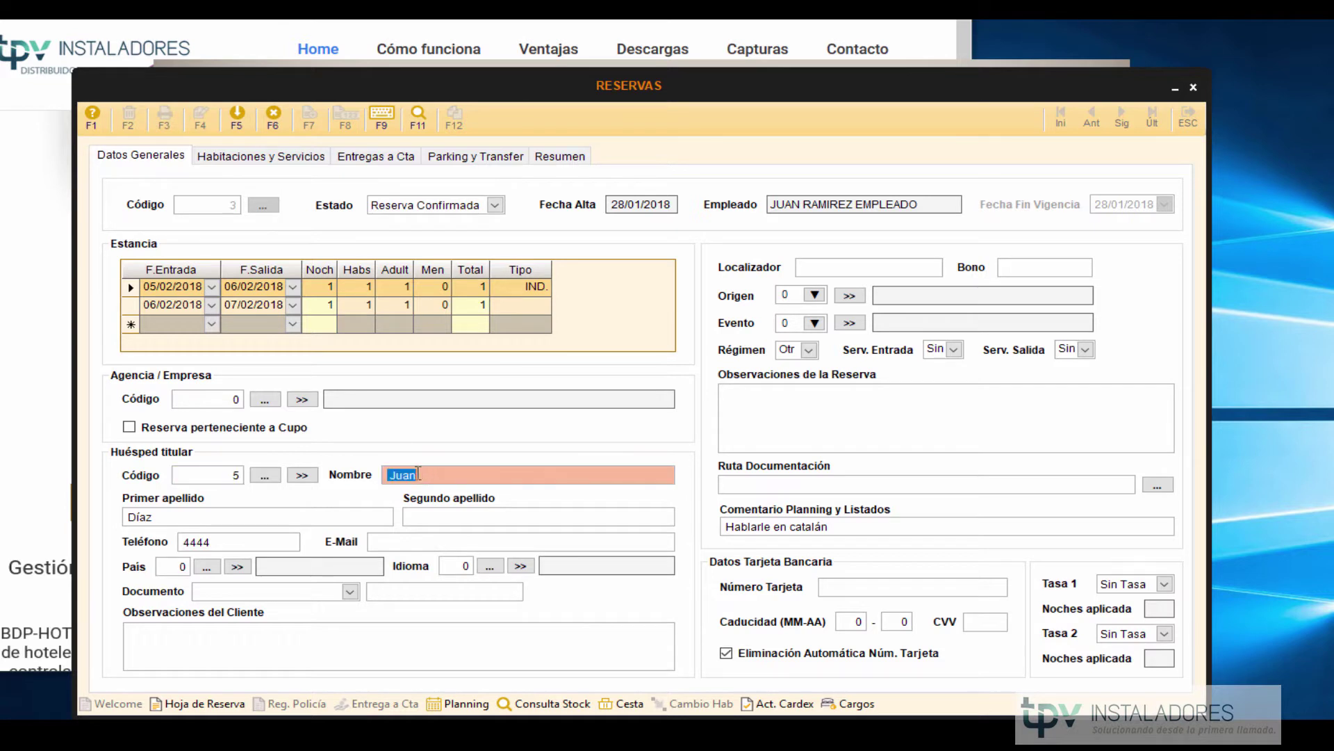
{"action": "left_click", "coordinate": [228, 475]}
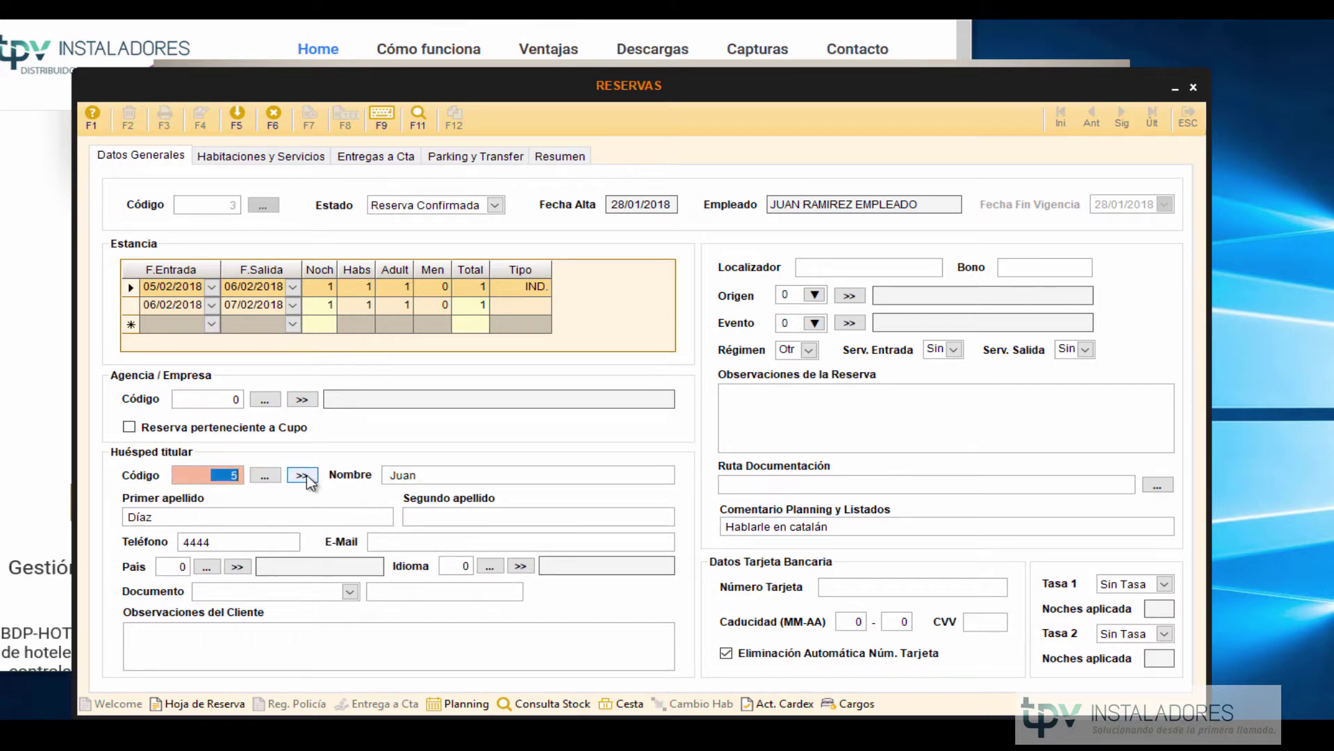
{"action": "left_click", "coordinate": [264, 476]}
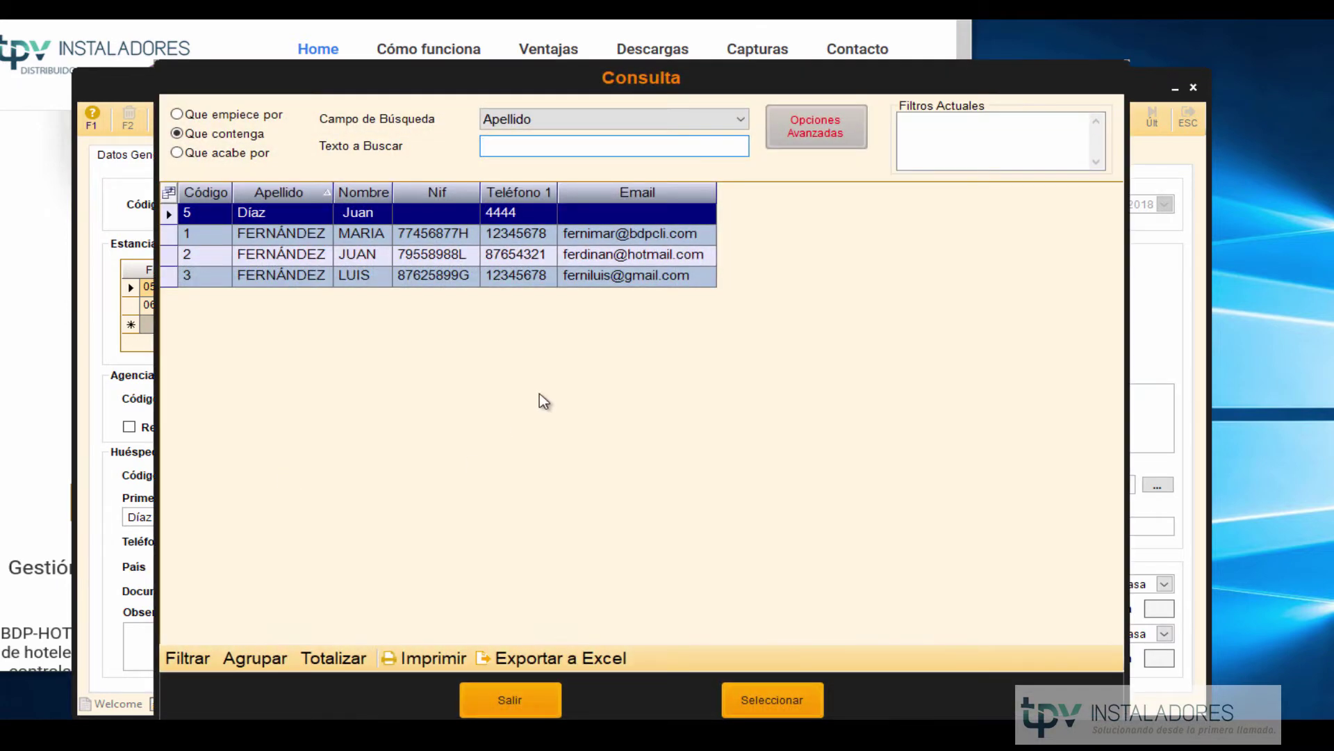
{"action": "left_click", "coordinate": [289, 214]}
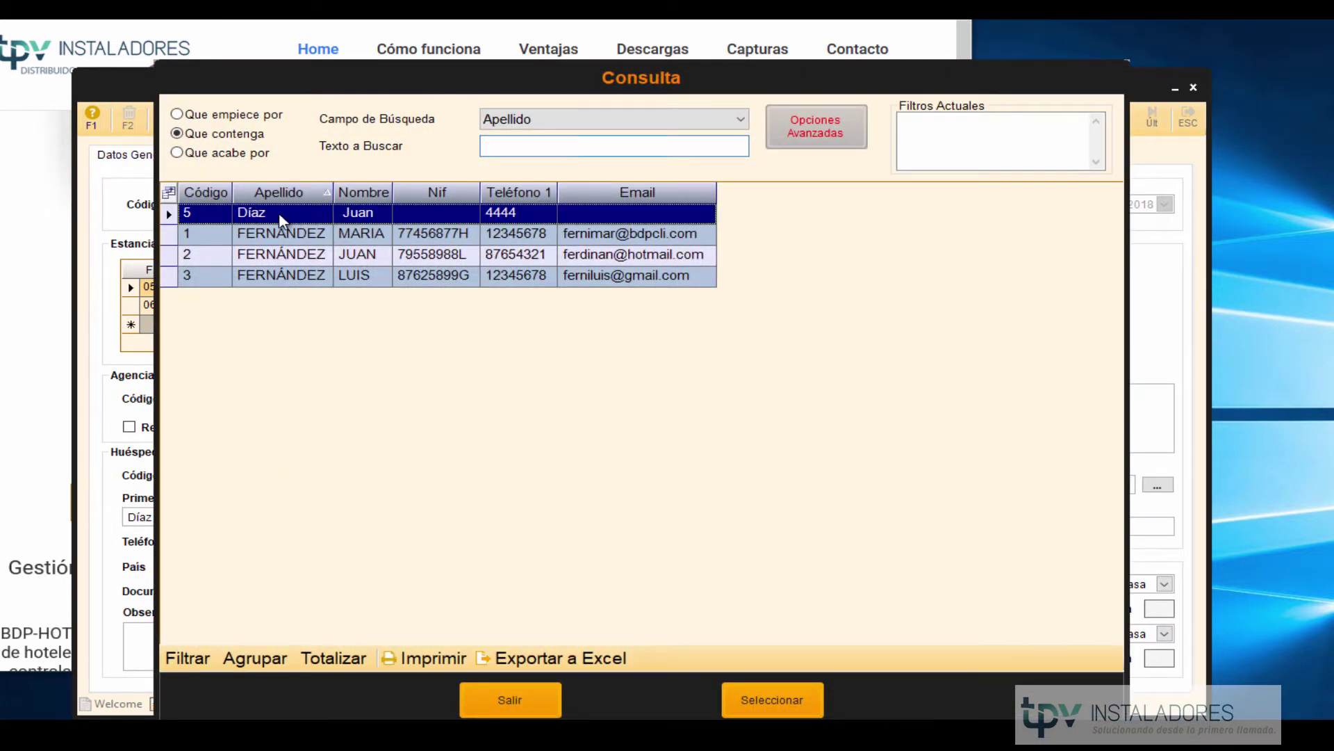
{"action": "left_click", "coordinate": [510, 699]}
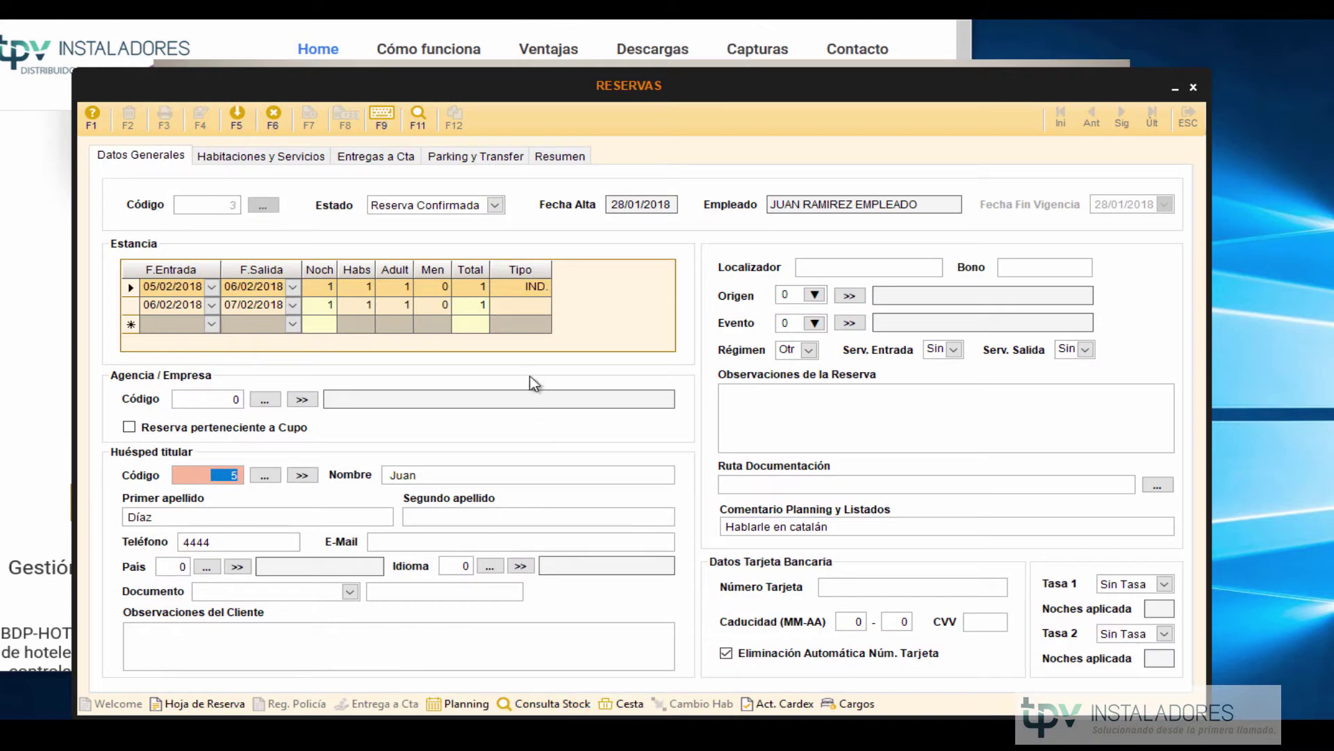
Print reservation 3's Hoja de Reserva with Microsoft Print to PDF, overwriting Hoja de reserva.pdf.
{"action": "left_click", "coordinate": [207, 704]}
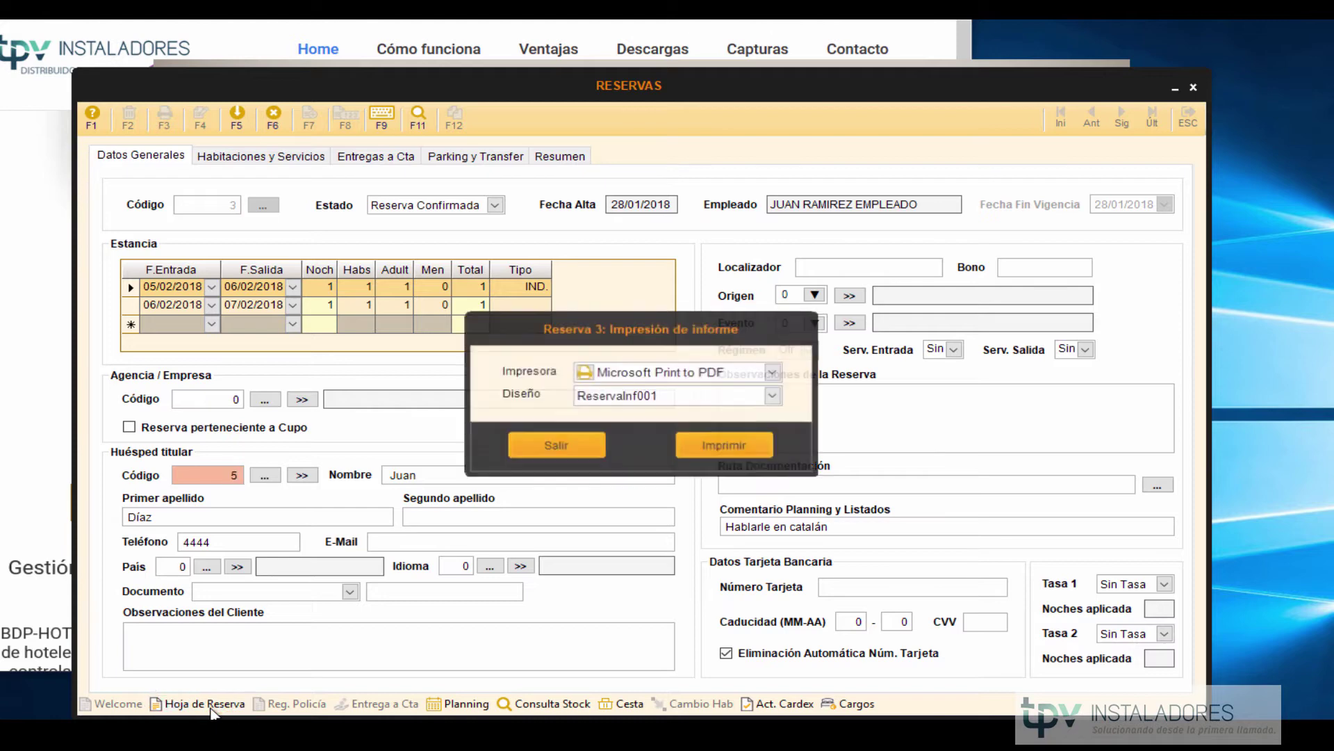
{"action": "left_click", "coordinate": [727, 452]}
{"action": "left_click", "coordinate": [354, 241]}
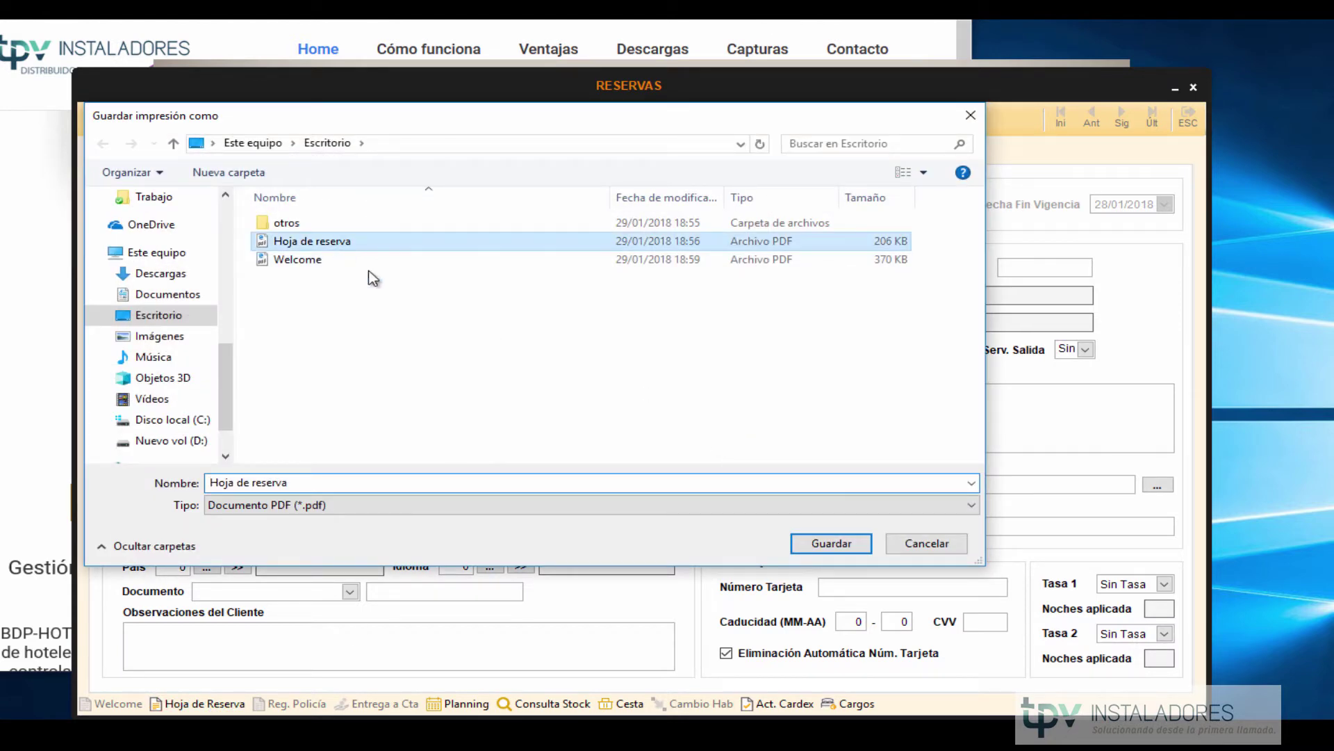
{"action": "left_click", "coordinate": [849, 545]}
{"action": "left_click", "coordinate": [685, 402]}
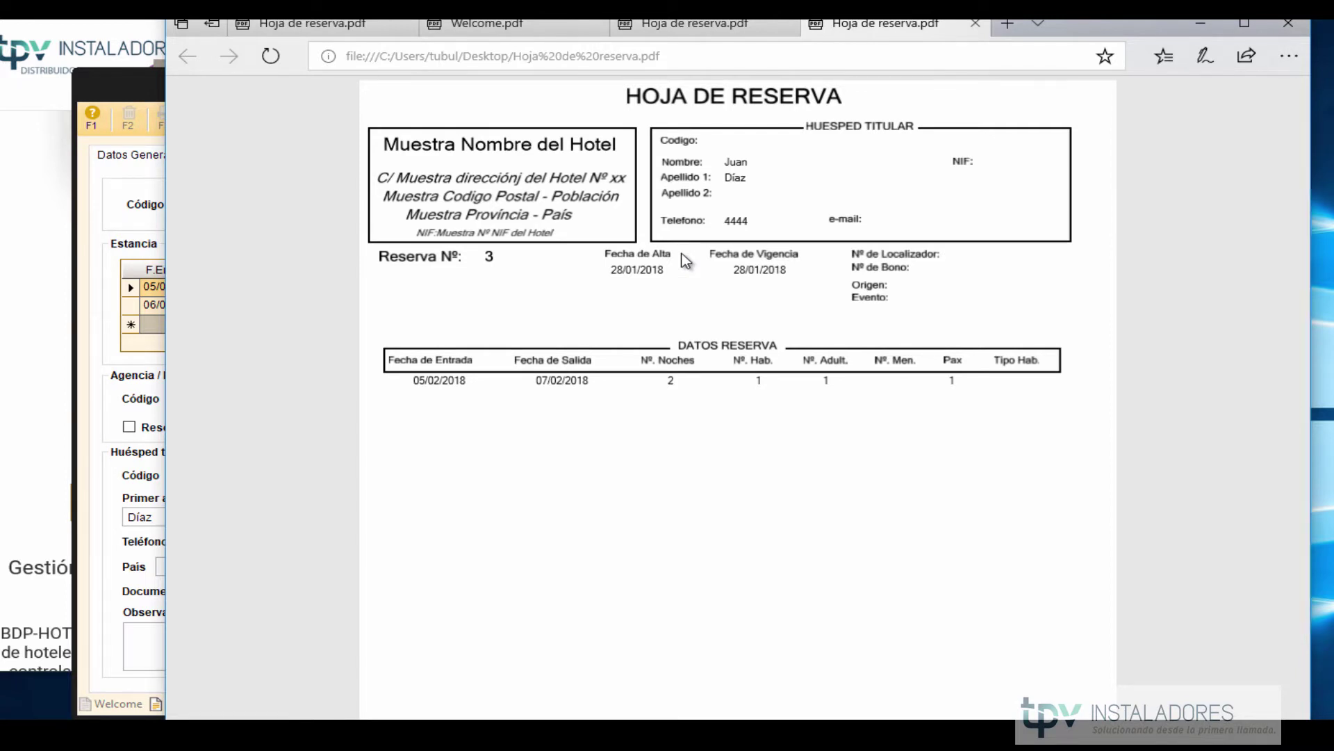
Scroll through the reservation 3 Hoja de Reserva PDF, then minimize Edge to return to the Reservas form.
{"action": "scroll", "coordinate": [686, 261], "scroll_direction": "down", "scroll_amount": 1}
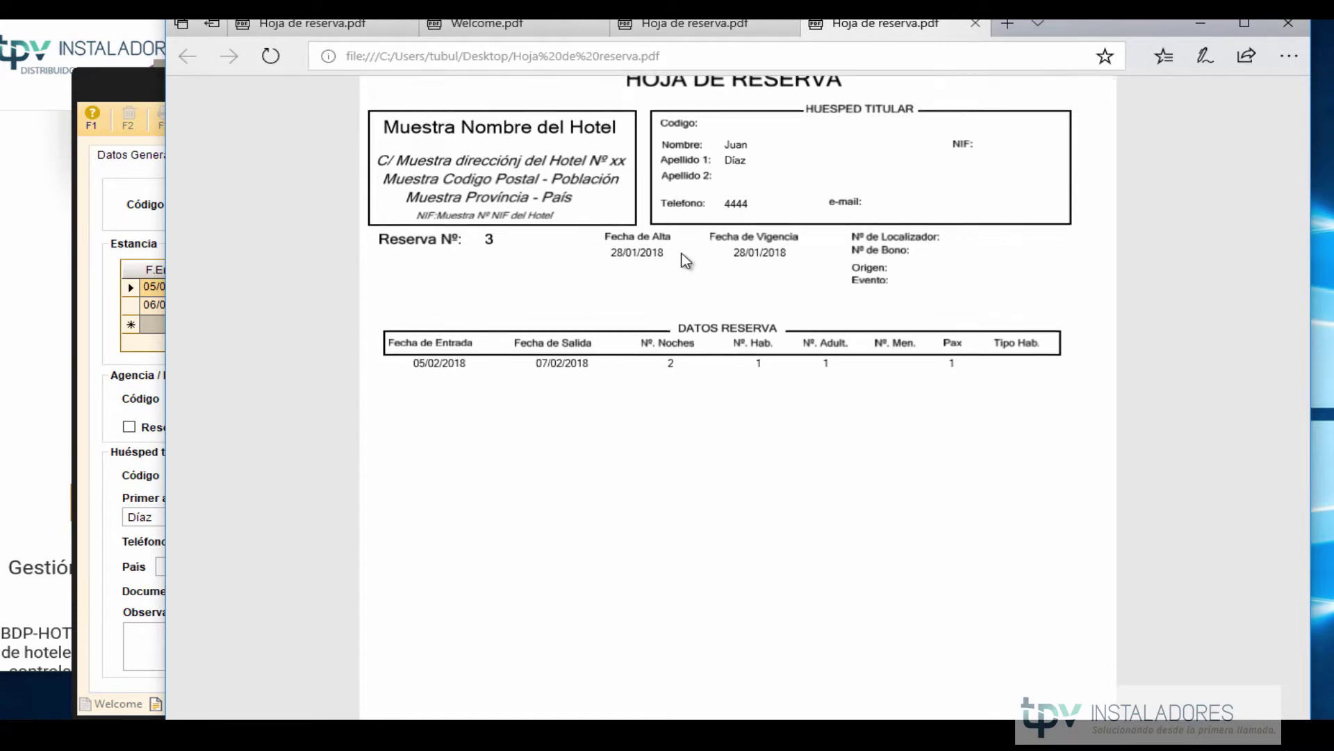
{"action": "left_click", "coordinate": [1196, 27]}
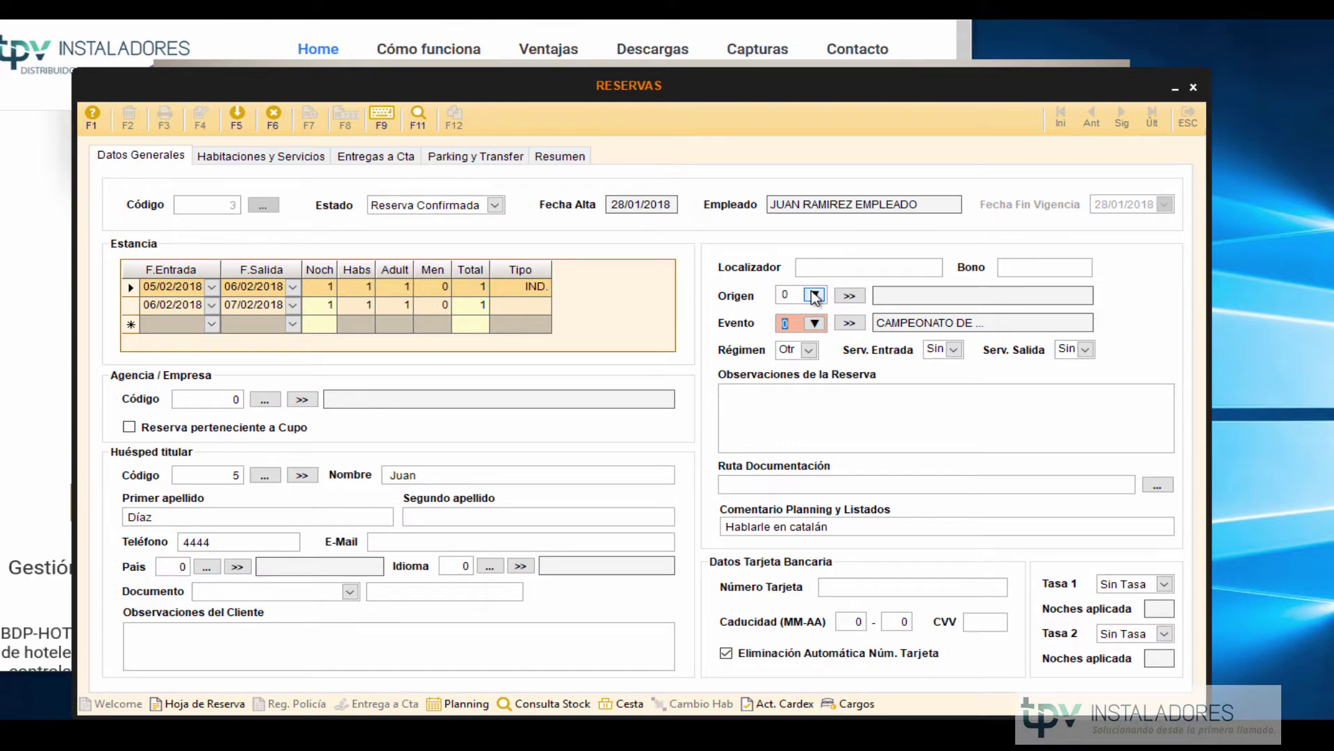
{"action": "left_click", "coordinate": [816, 297]}
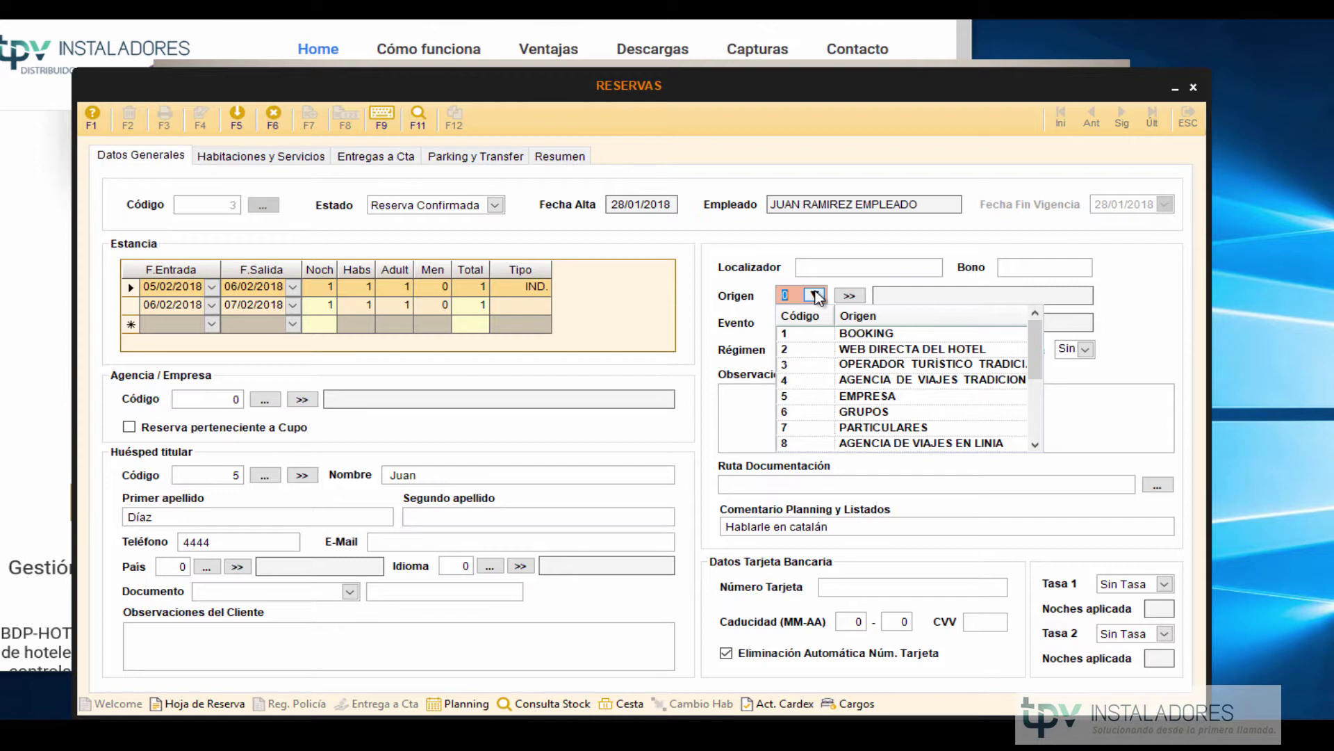
{"action": "left_click", "coordinate": [768, 330]}
{"action": "left_click", "coordinate": [815, 323]}
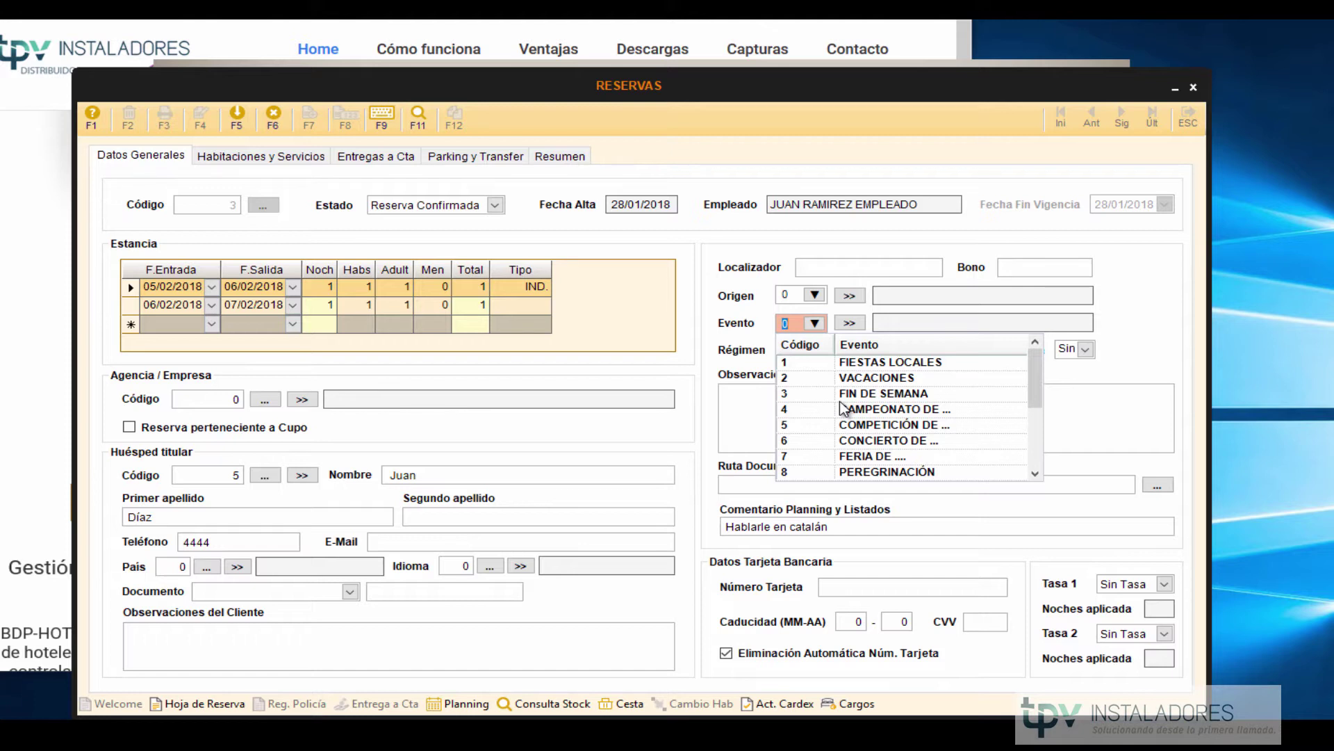
{"action": "left_click", "coordinate": [823, 297]}
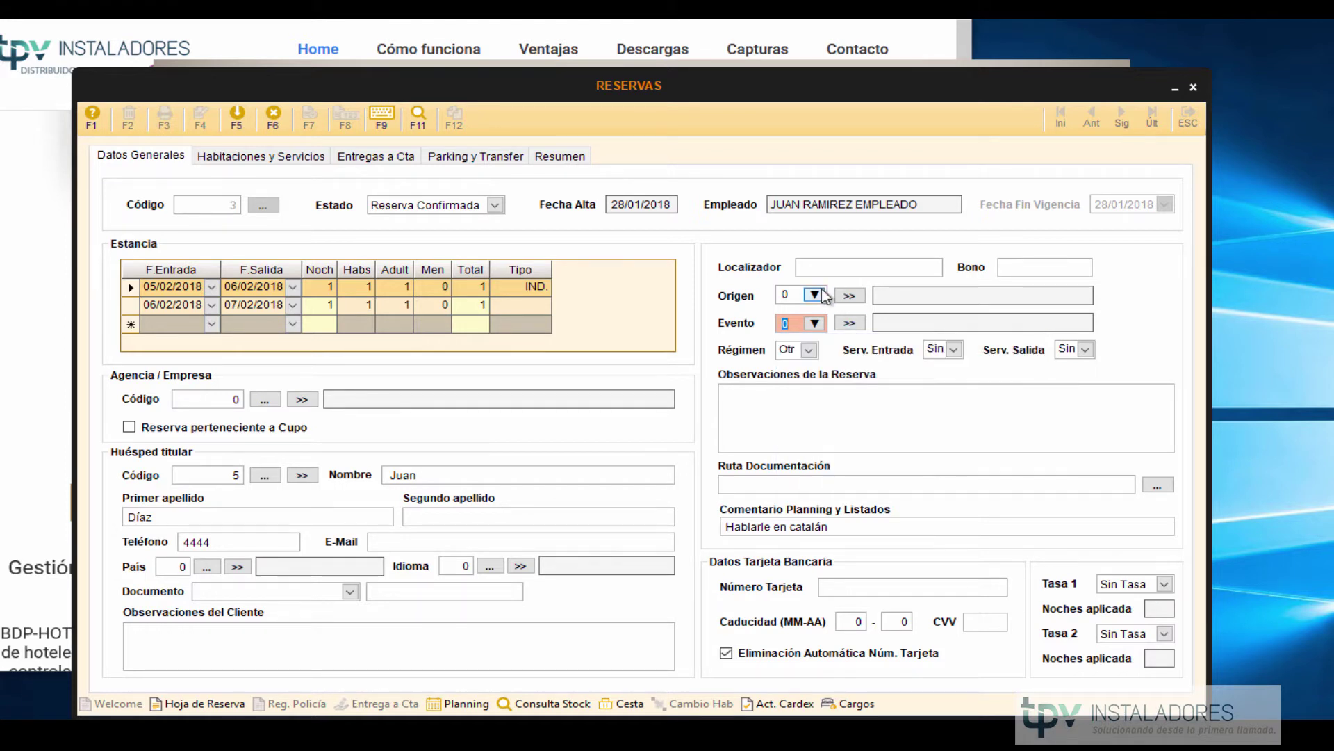
{"action": "left_click", "coordinate": [817, 296]}
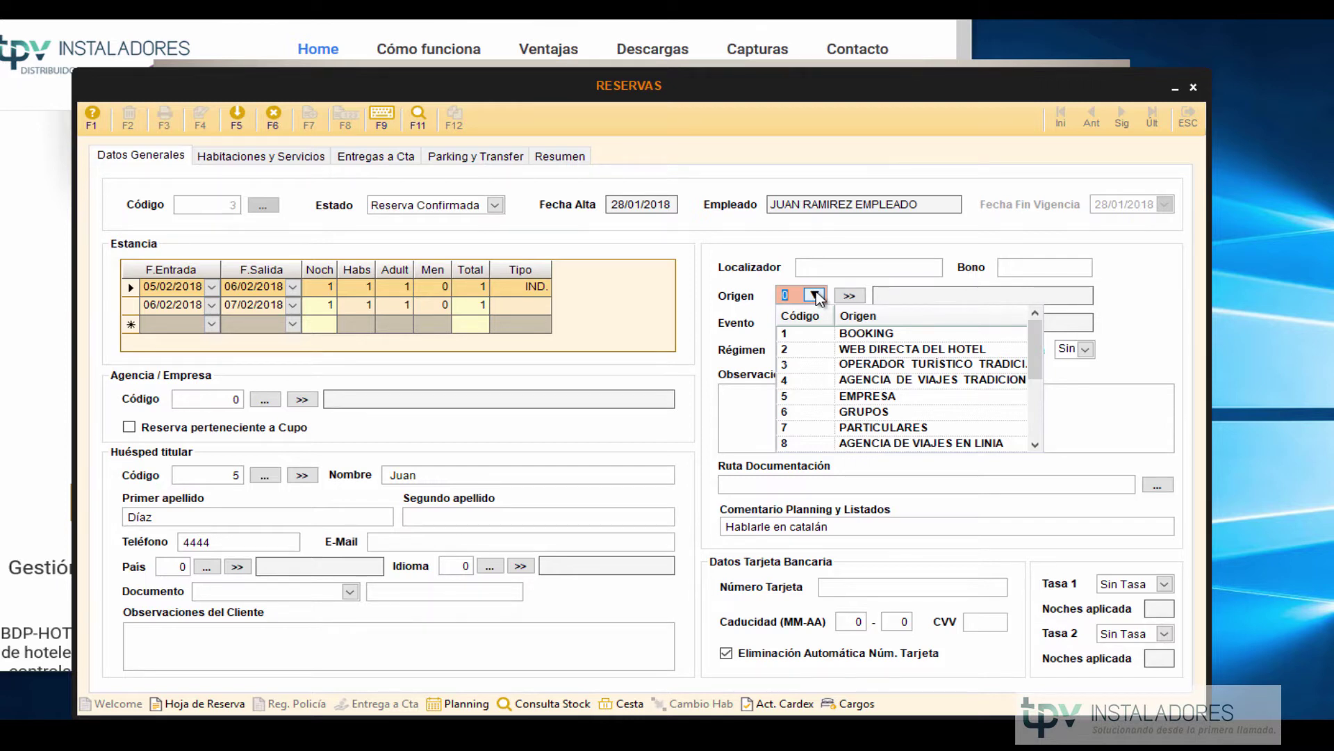
{"action": "left_click", "coordinate": [814, 324]}
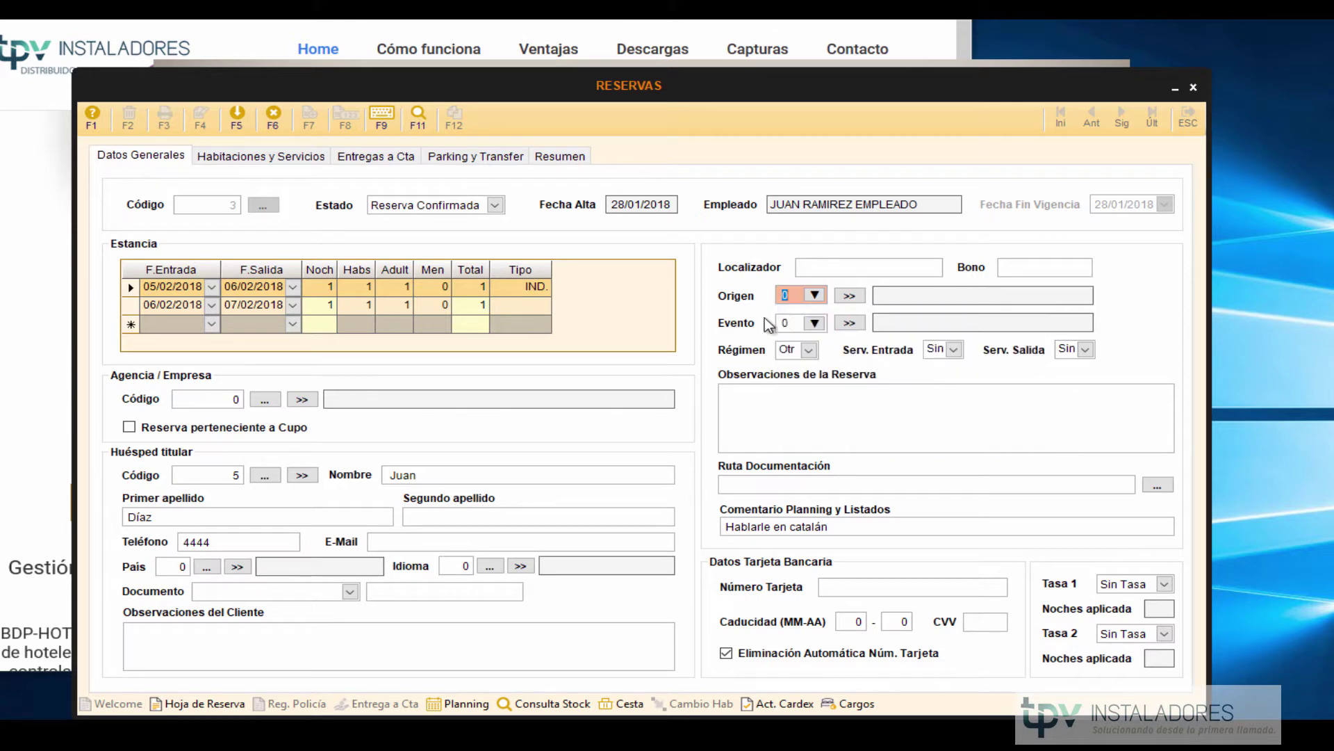
{"action": "left_click", "coordinate": [814, 324]}
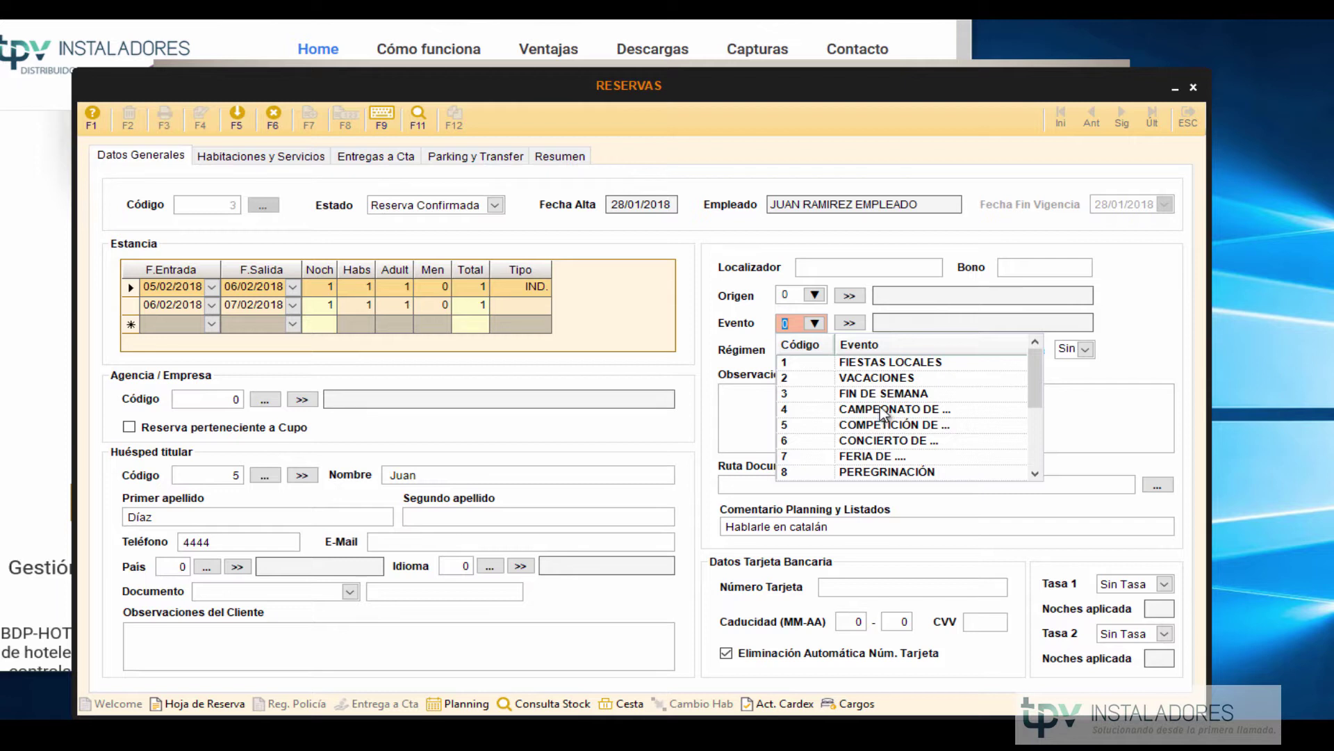
{"action": "left_click", "coordinate": [971, 324]}
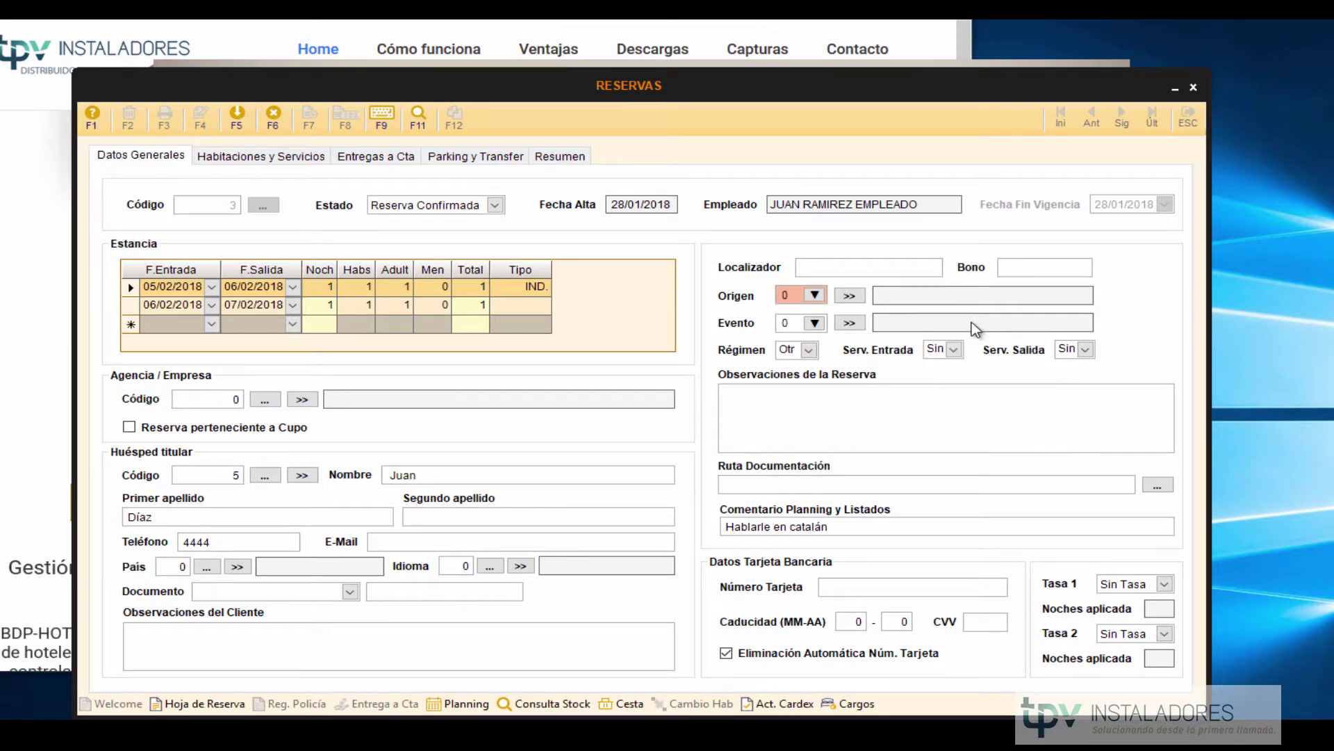
{"action": "left_click", "coordinate": [815, 296]}
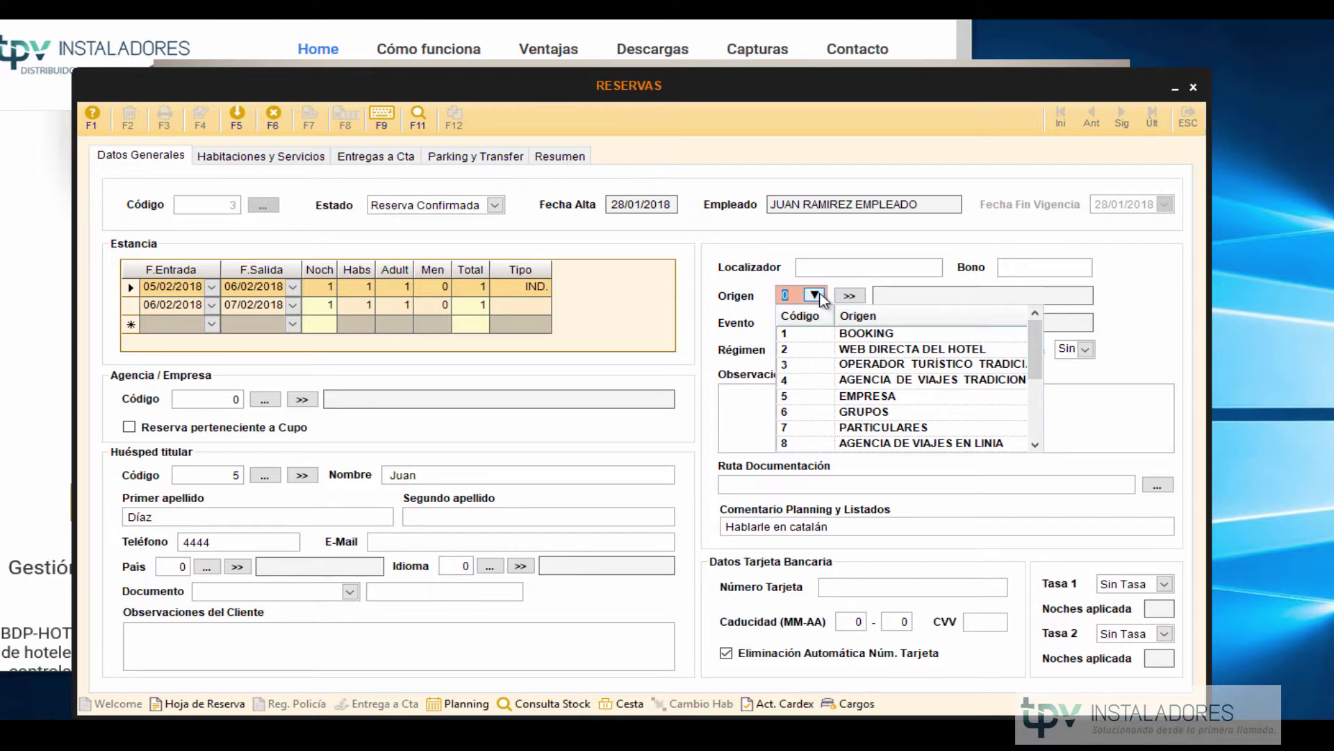
{"action": "left_click", "coordinate": [758, 283]}
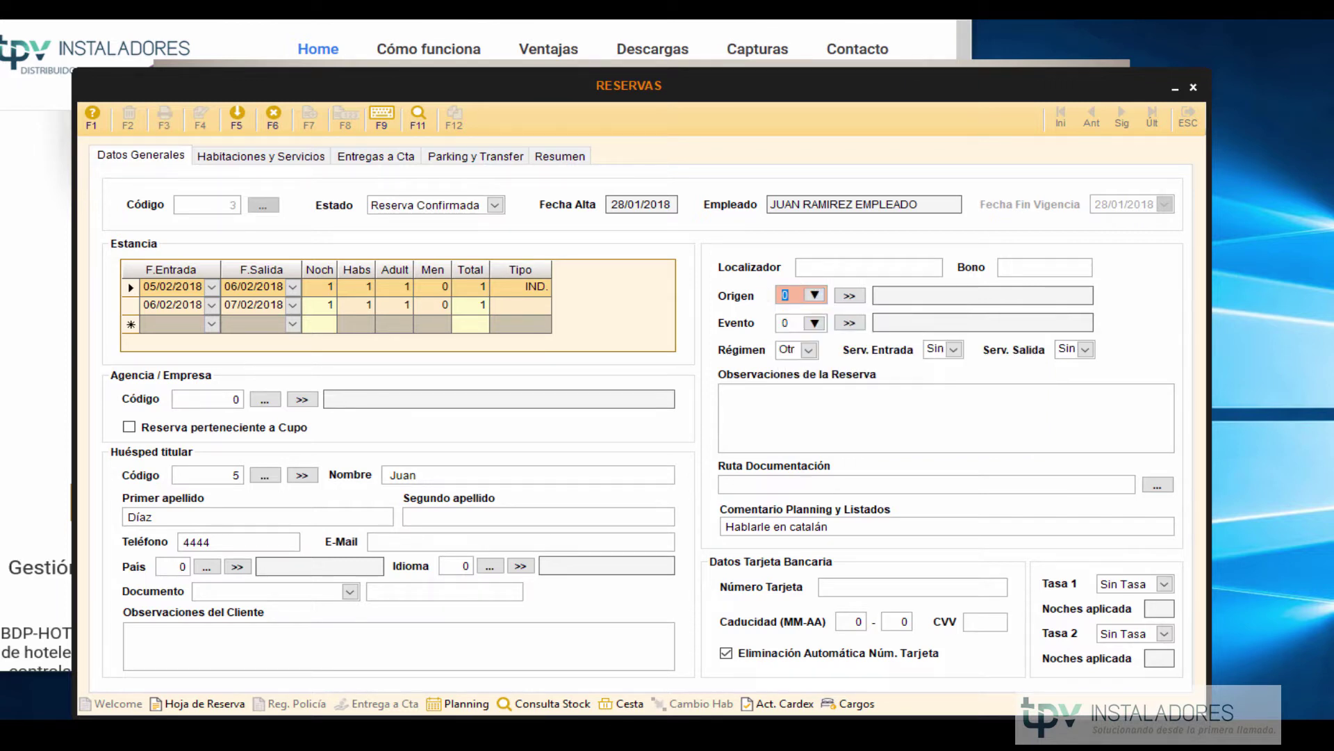
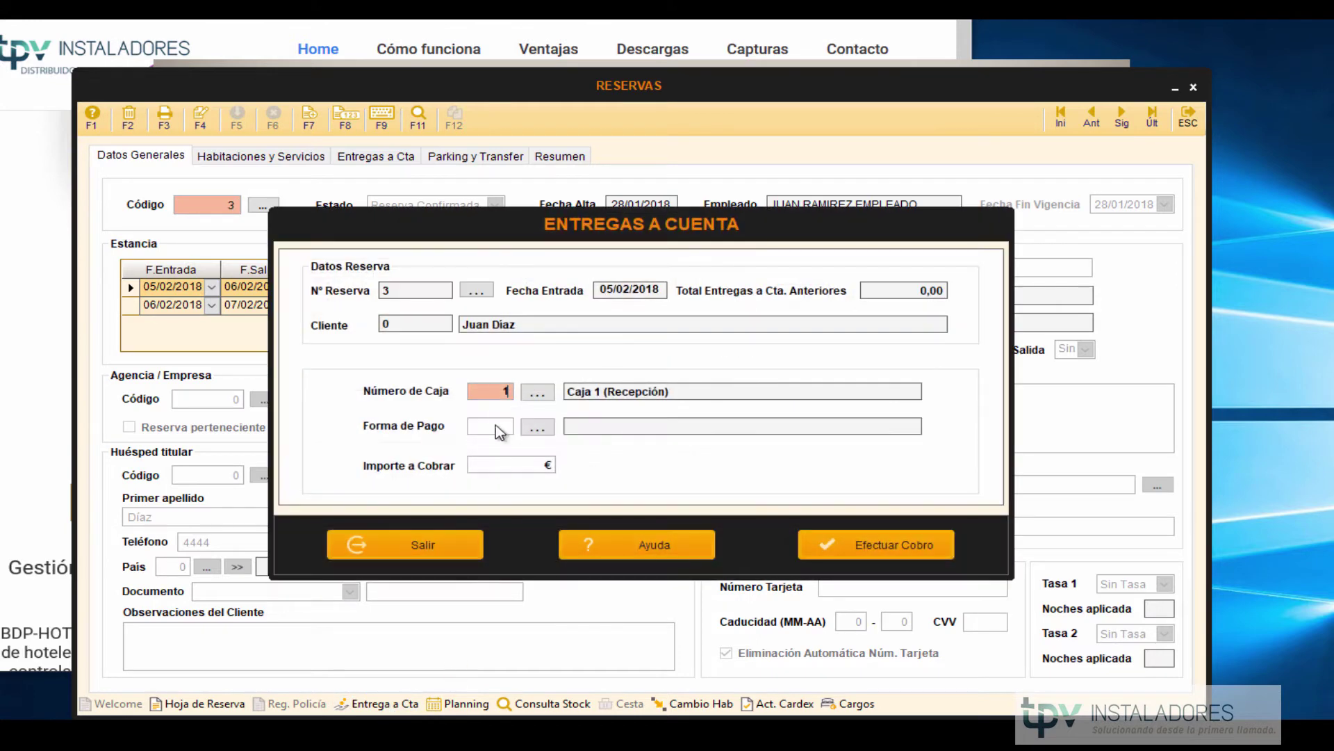
Collect a 50 € EFECTIVO payment on account for reservation 3, then close Entregas a Cuenta.
{"action": "left_click", "coordinate": [536, 429]}
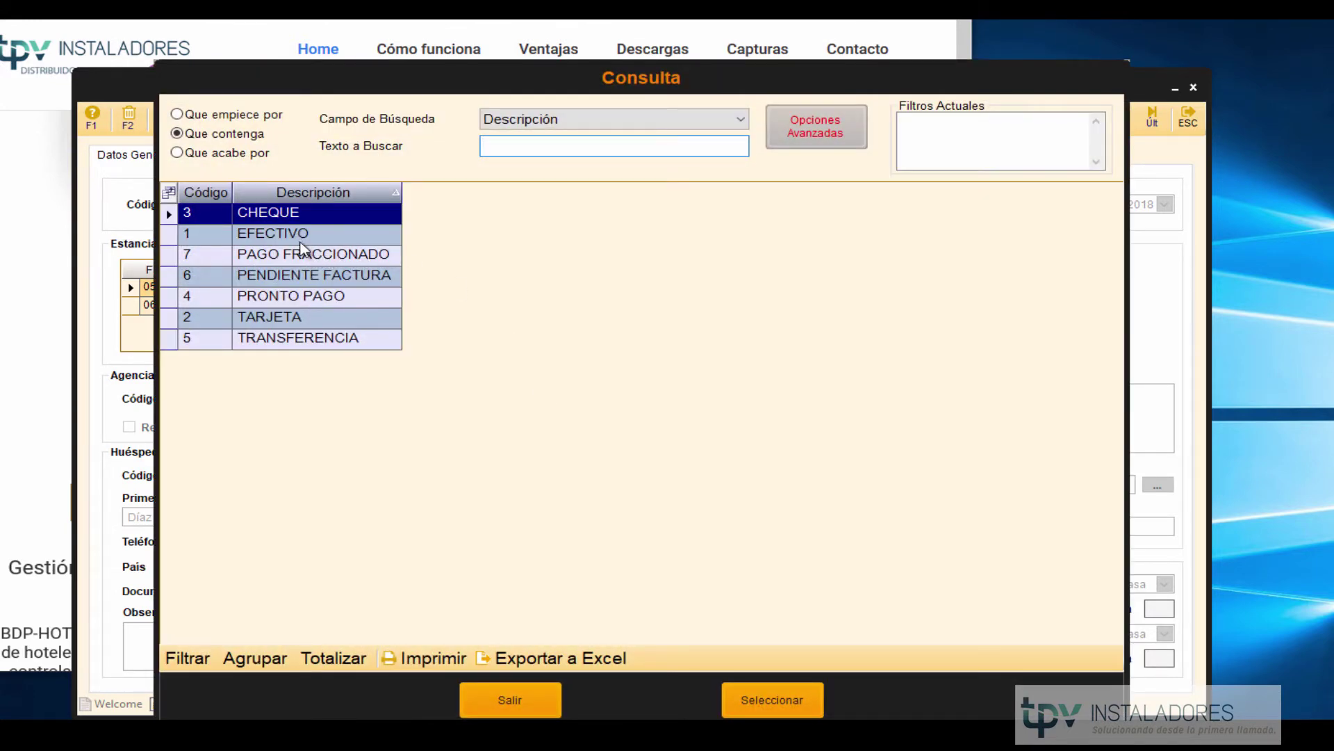
{"action": "double_click", "coordinate": [297, 229]}
{"action": "left_click", "coordinate": [498, 464]}
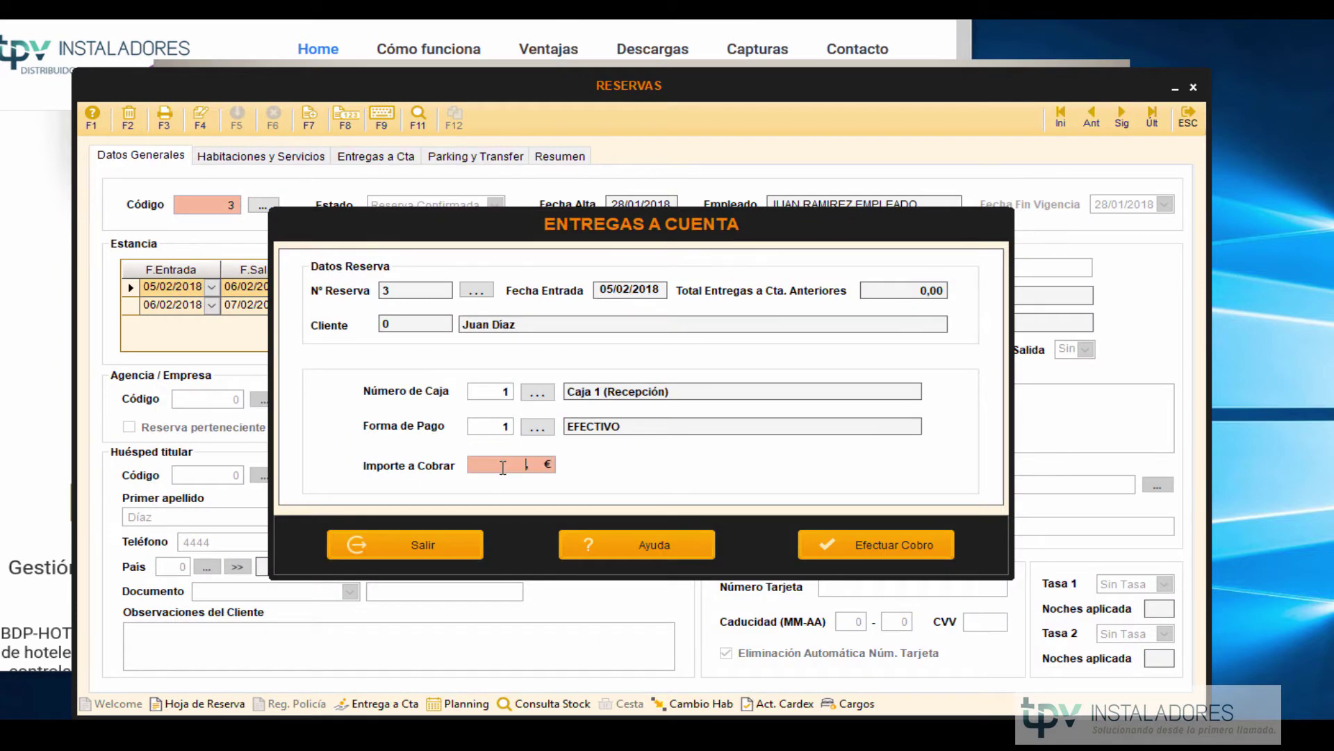
{"action": "type", "text": "50"}
{"action": "left_click", "coordinate": [860, 549]}
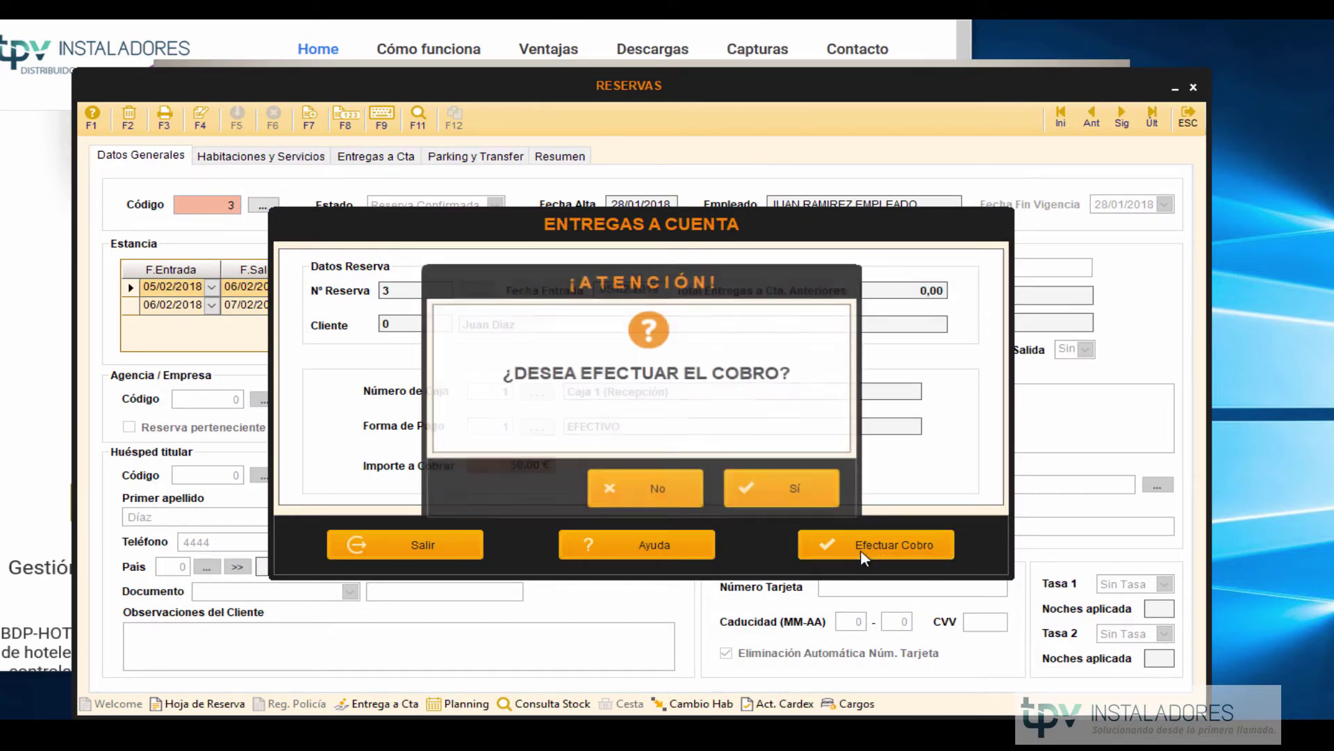
{"action": "left_click", "coordinate": [756, 490]}
{"action": "left_click", "coordinate": [405, 549]}
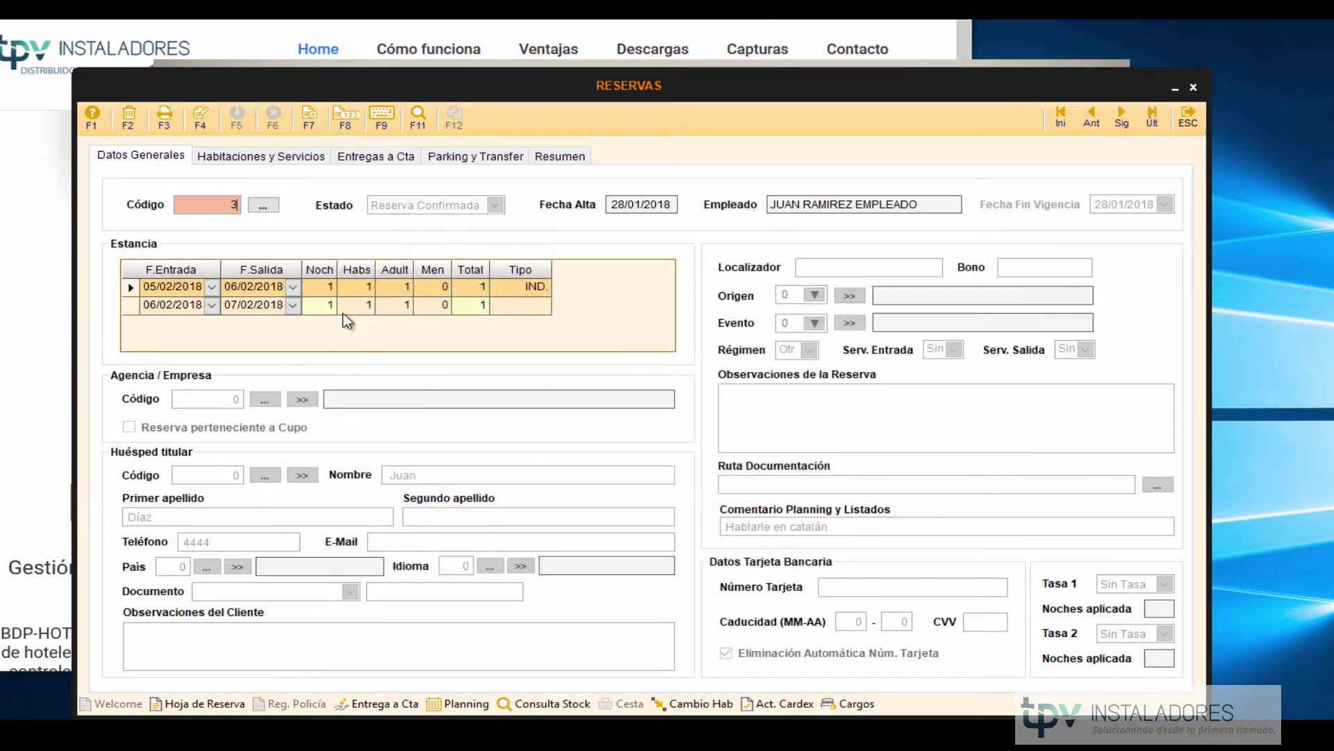
{"action": "left_click", "coordinate": [368, 157]}
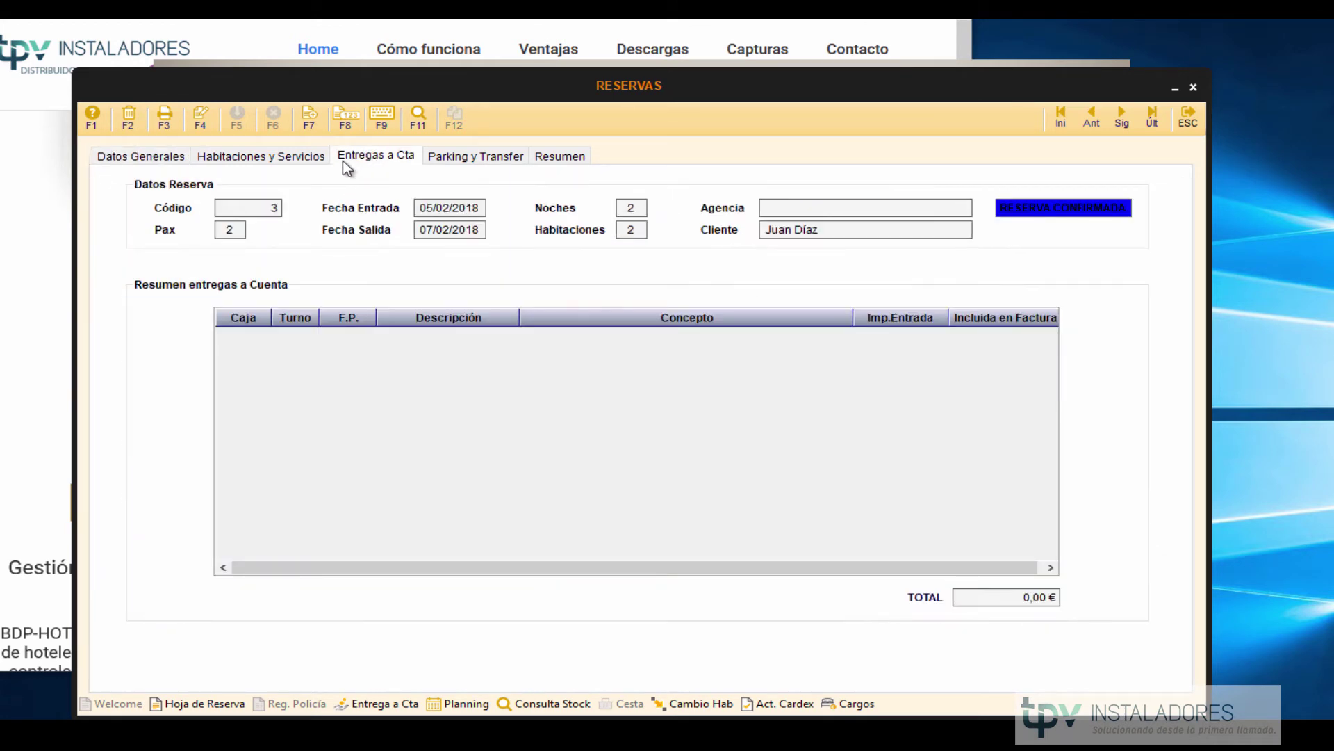
{"action": "left_click", "coordinate": [167, 154]}
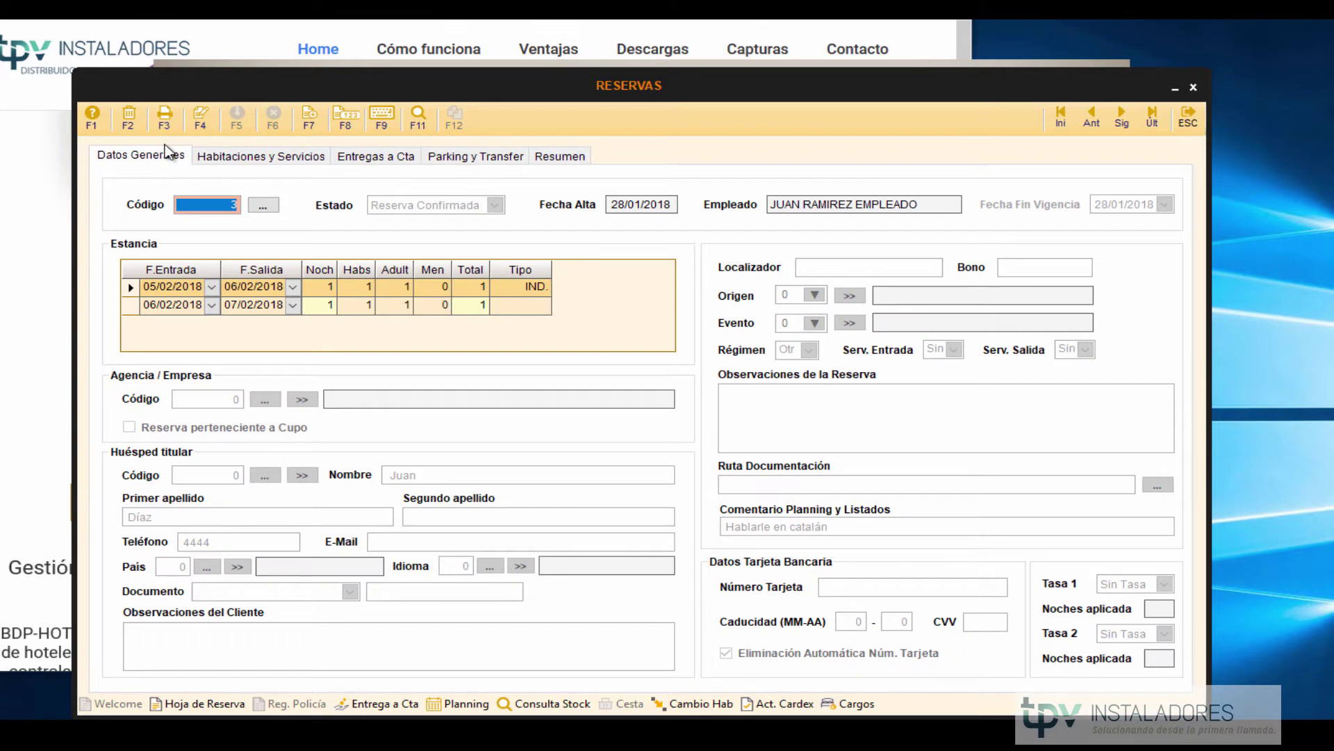
{"action": "left_click", "coordinate": [362, 156]}
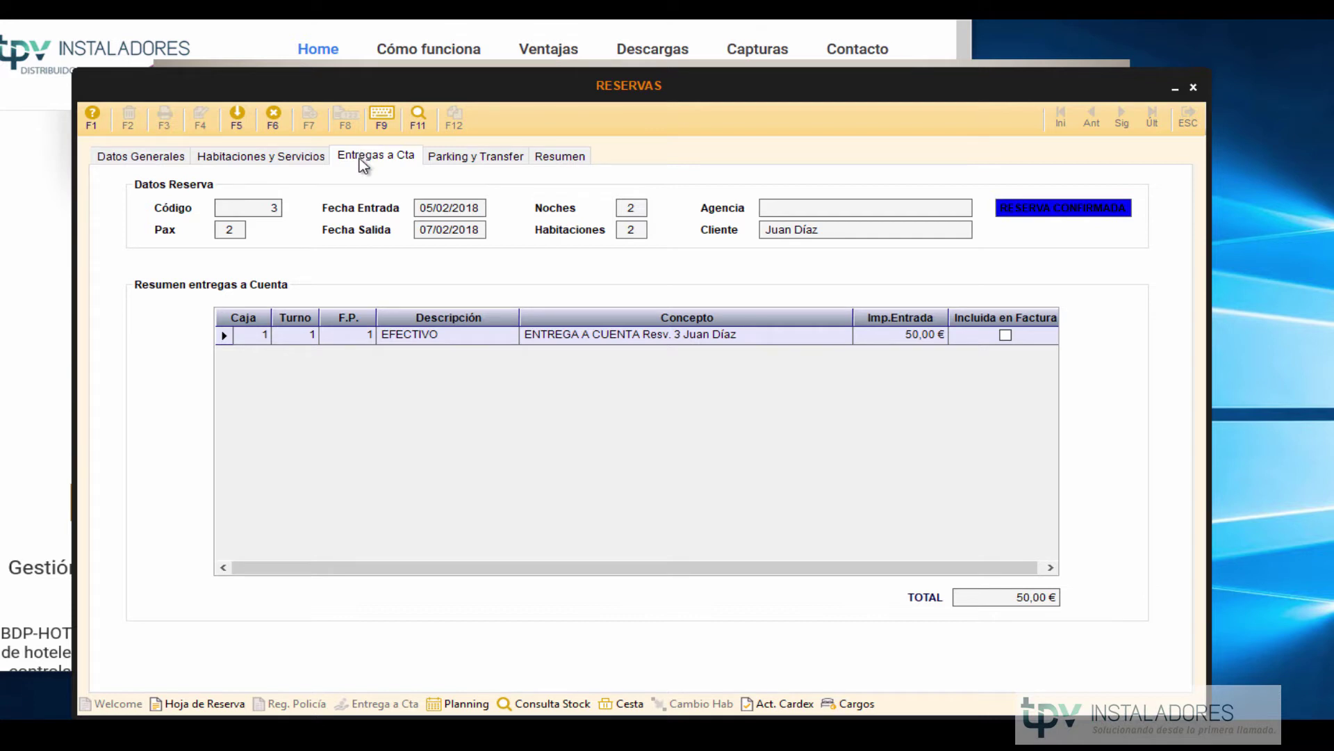
{"action": "left_click", "coordinate": [436, 335]}
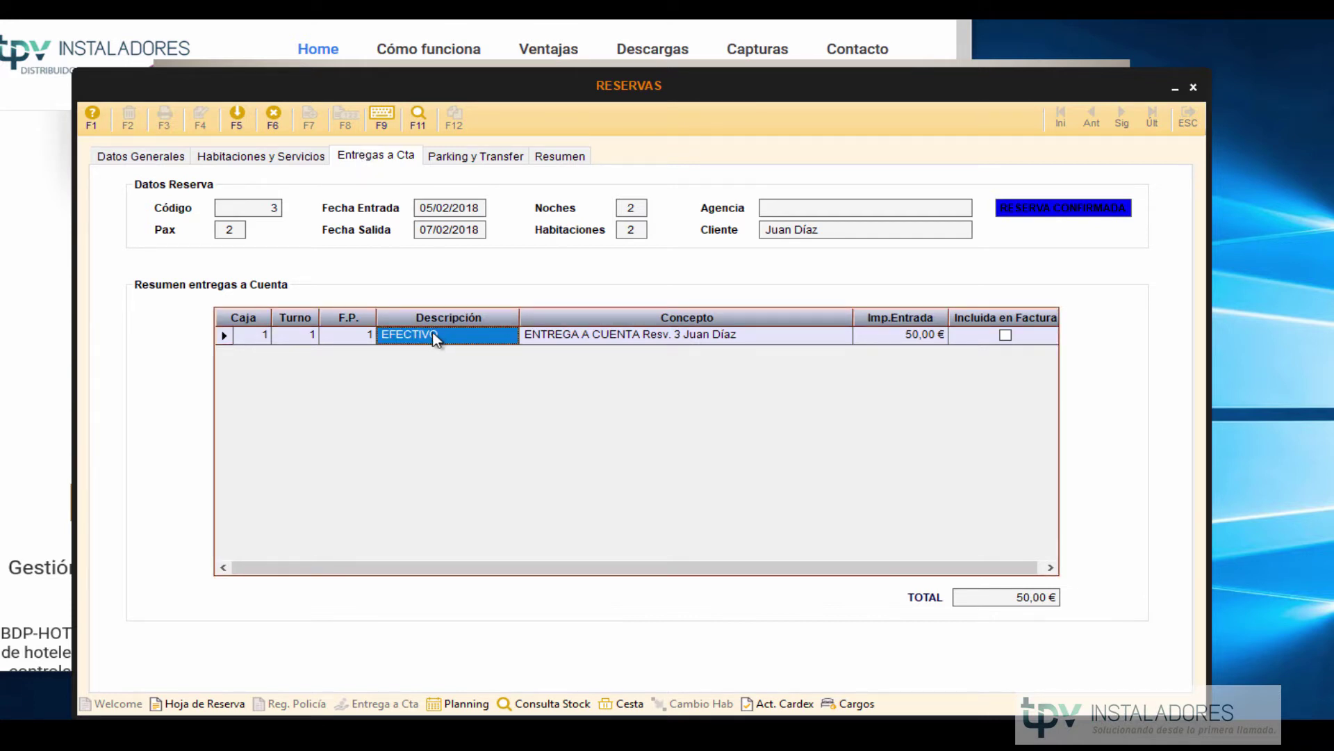
{"action": "left_click", "coordinate": [264, 160]}
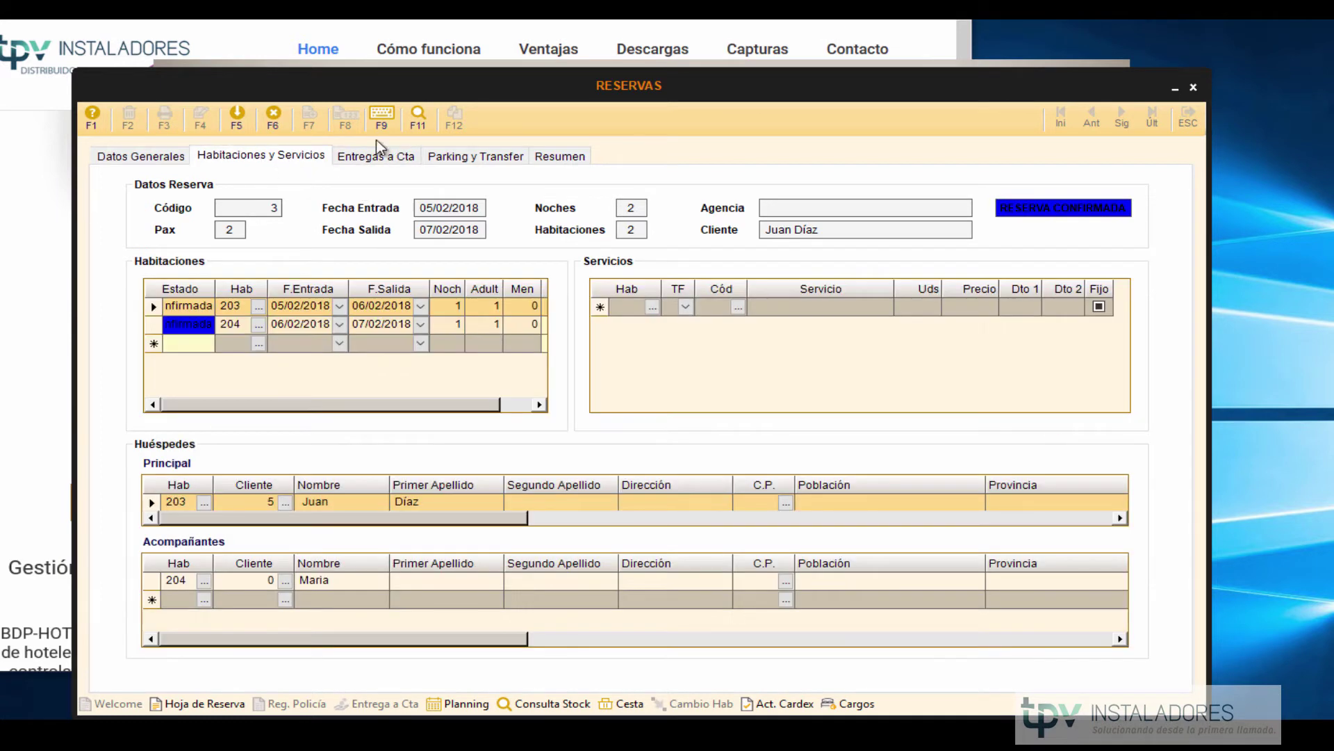
{"action": "left_click", "coordinate": [549, 158]}
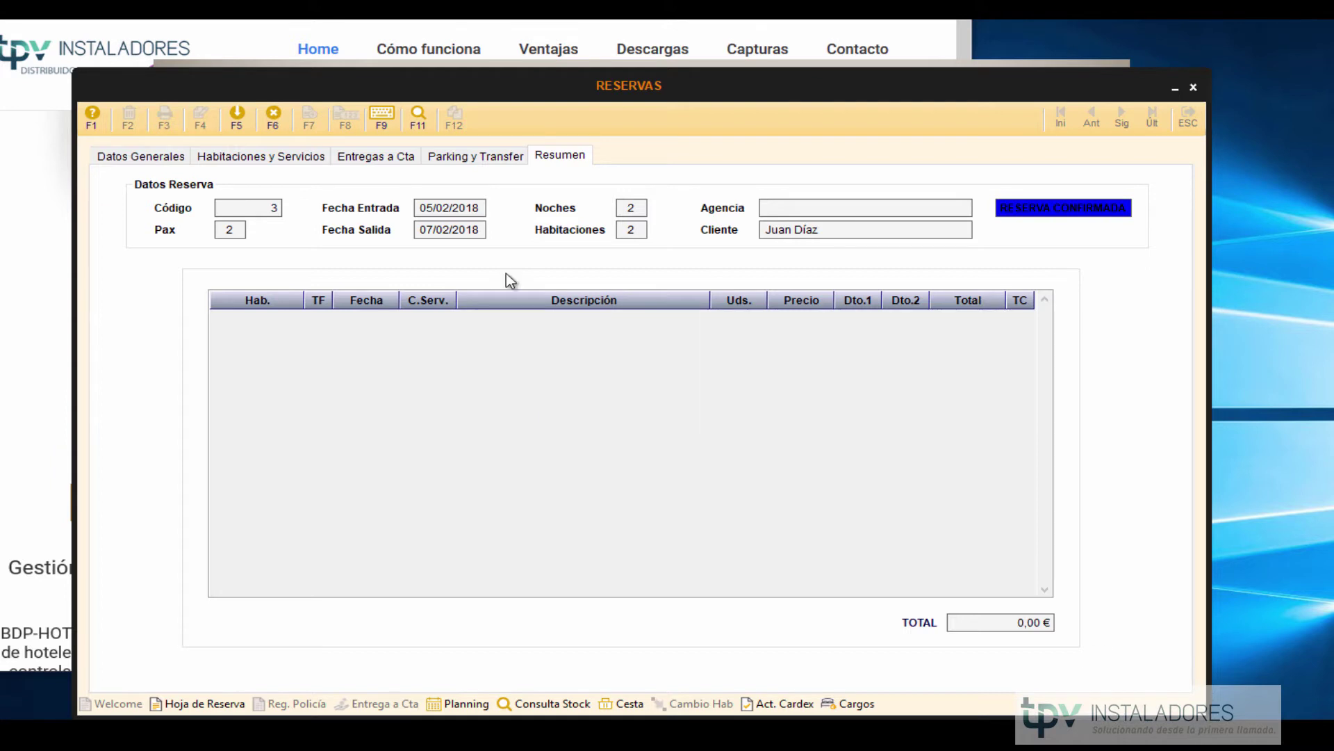
{"action": "left_click", "coordinate": [459, 157]}
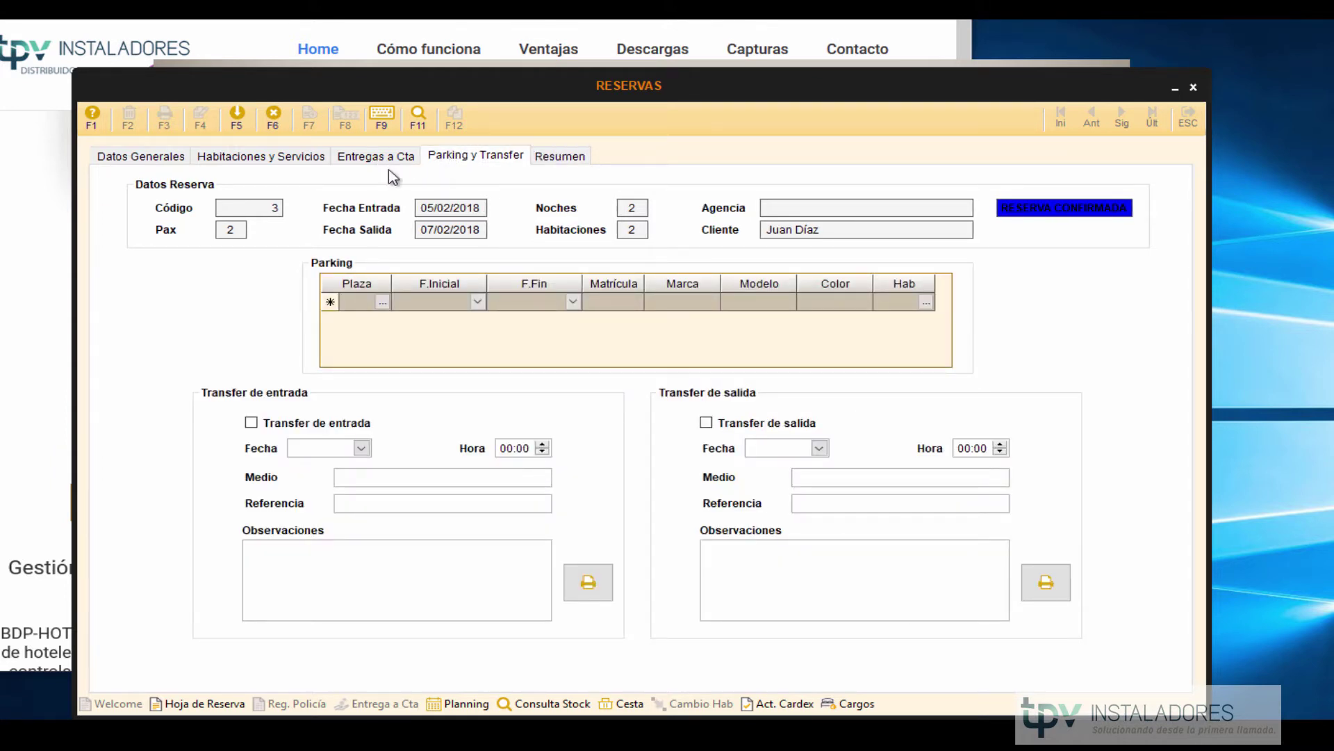
{"action": "left_click", "coordinate": [141, 154]}
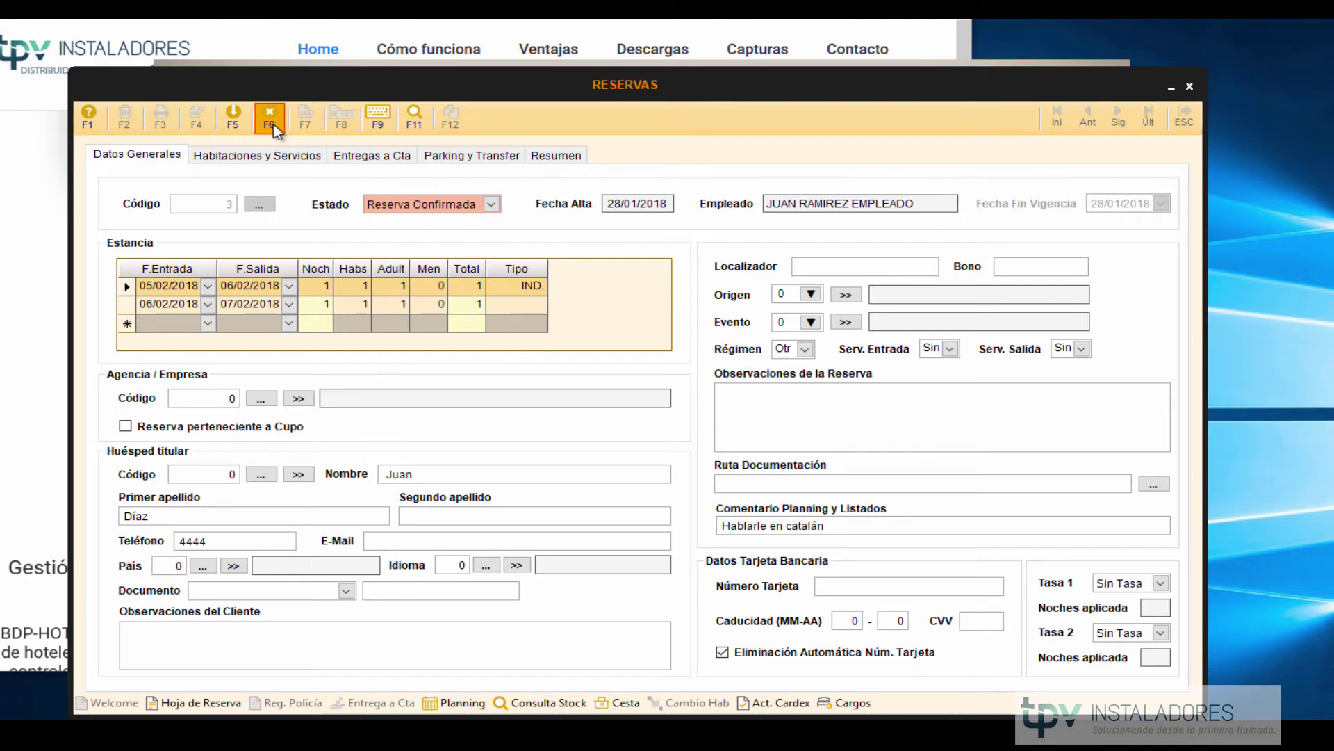
Discard the pending changes to reservation 3.
{"action": "left_click", "coordinate": [271, 128]}
{"action": "left_click", "coordinate": [271, 116]}
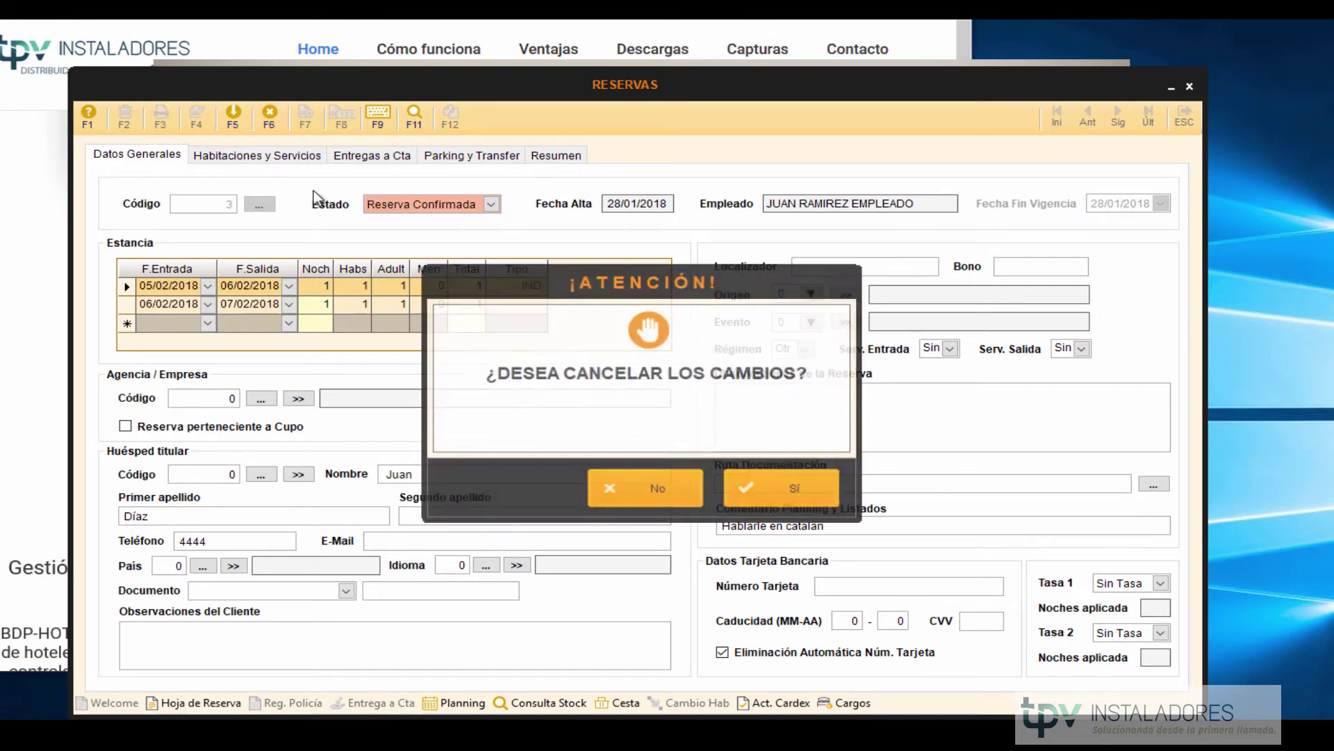
{"action": "left_click", "coordinate": [798, 487]}
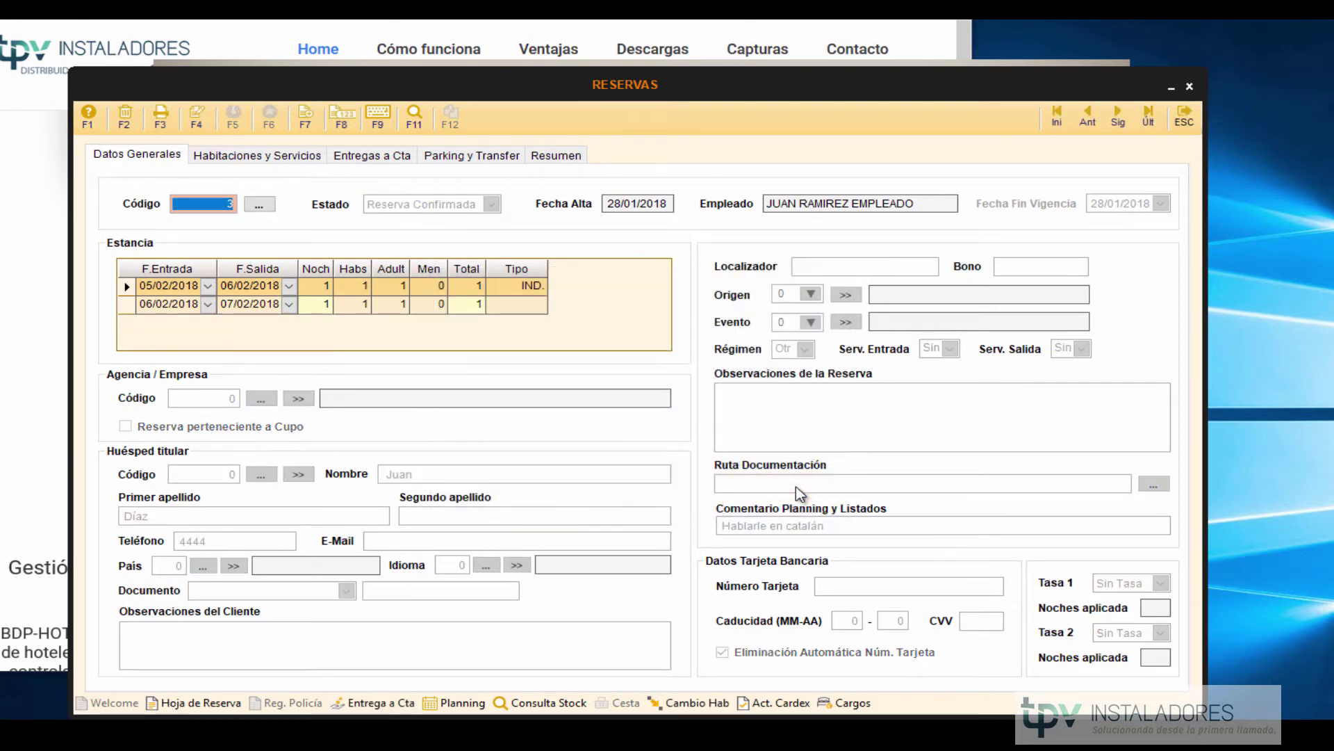
Load reservation 1 in edit mode, view its rooms and services, then show the scanner photo.
{"action": "type", "text": "1"}
{"action": "key", "text": "Return"}
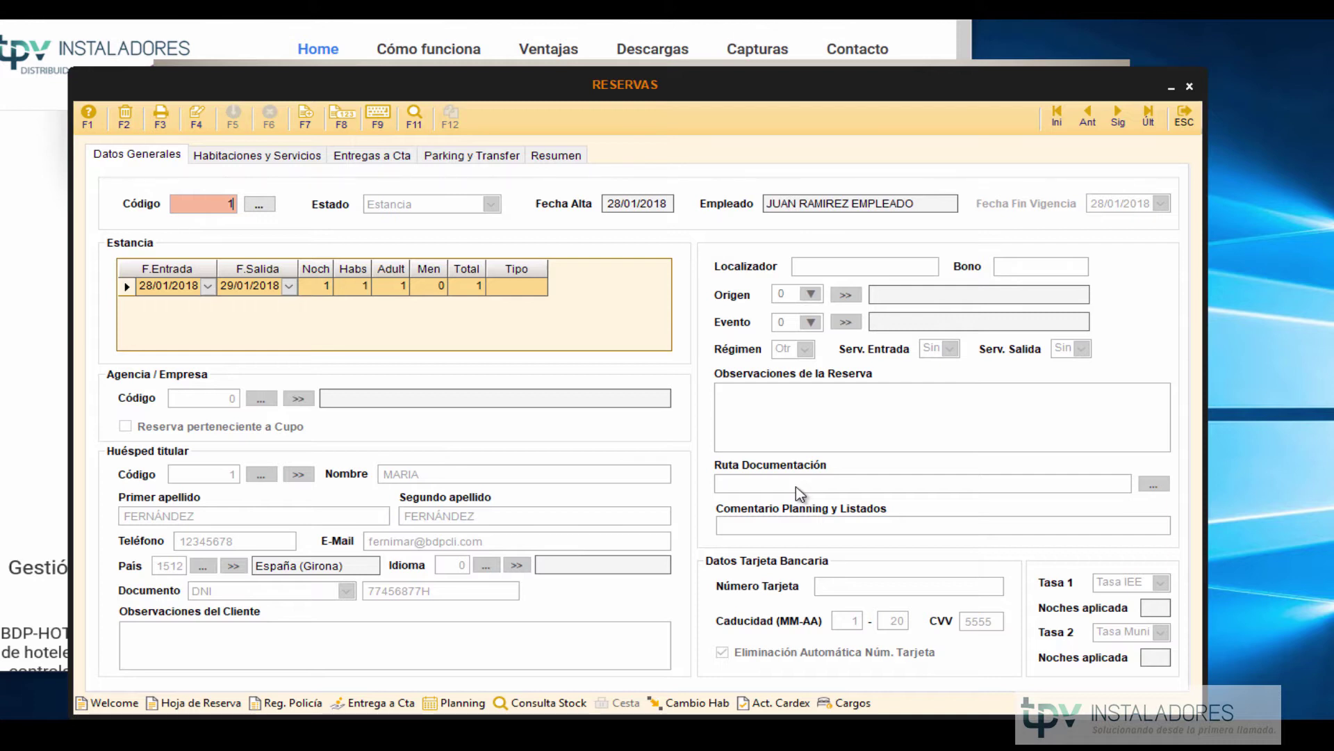
{"action": "key", "text": "F4"}
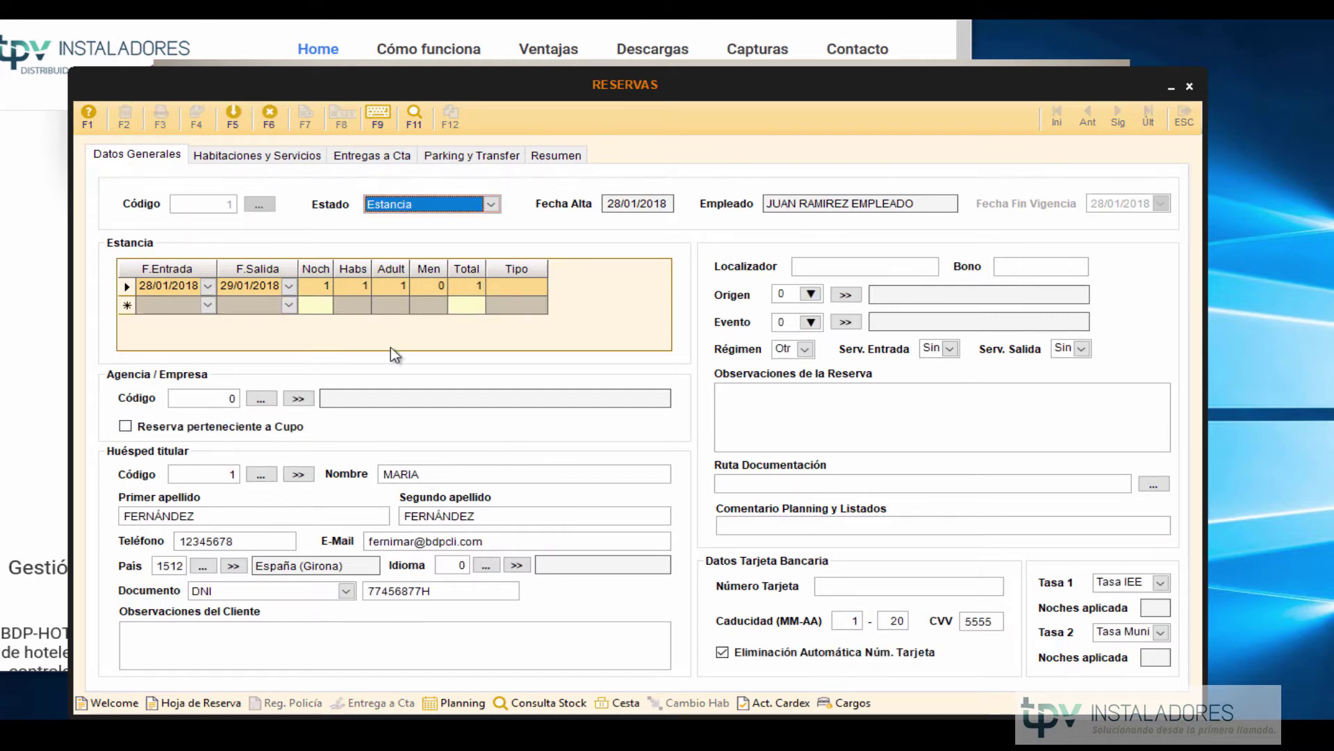
{"action": "left_click", "coordinate": [212, 160]}
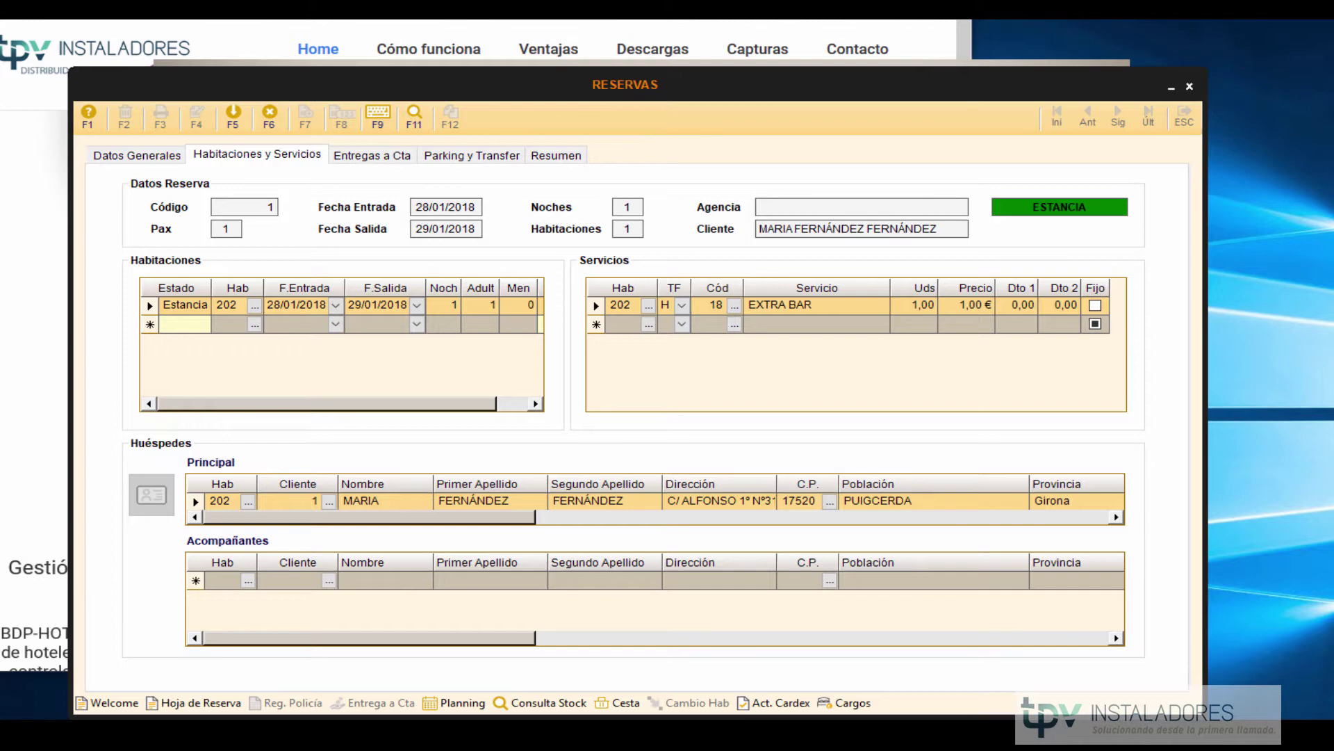
{"action": "key", "text": "alt+Tab"}
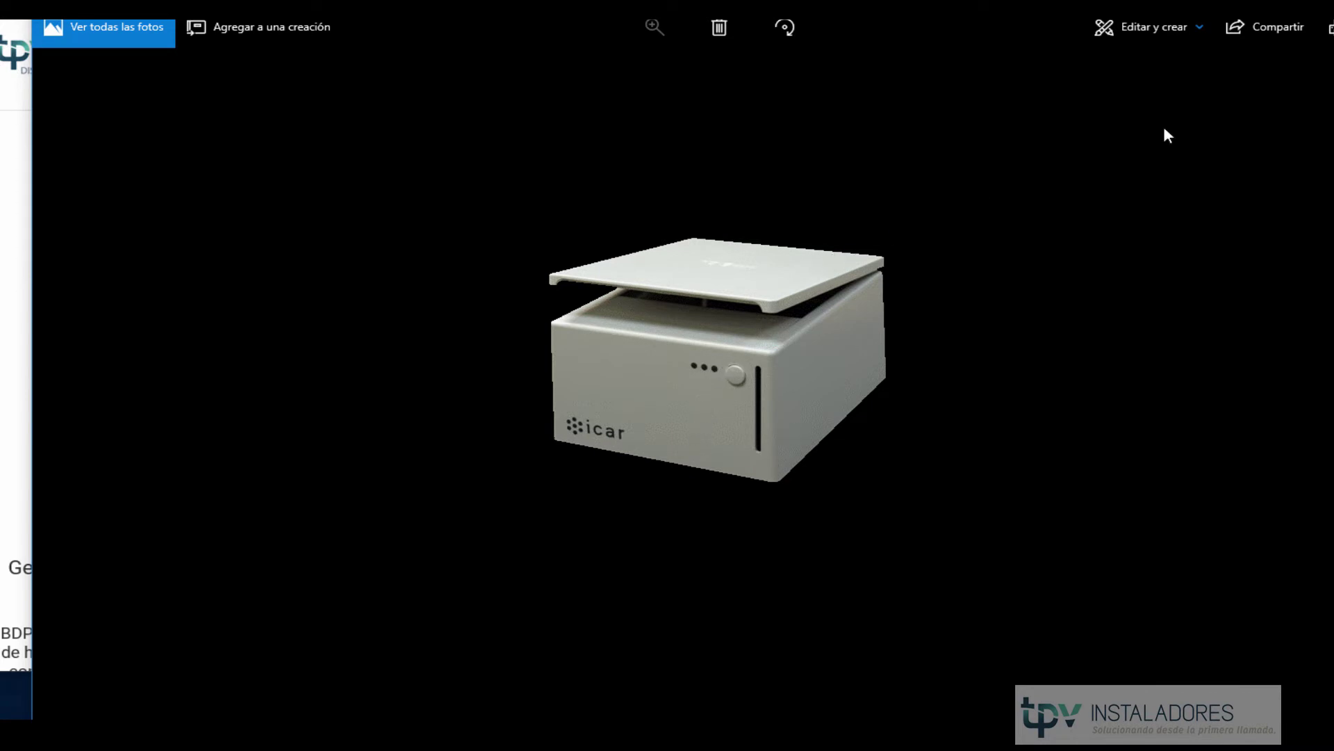
Leave the scanner photo and return to reservation 1's rooms and services.
{"action": "key", "text": "alt+Tab"}
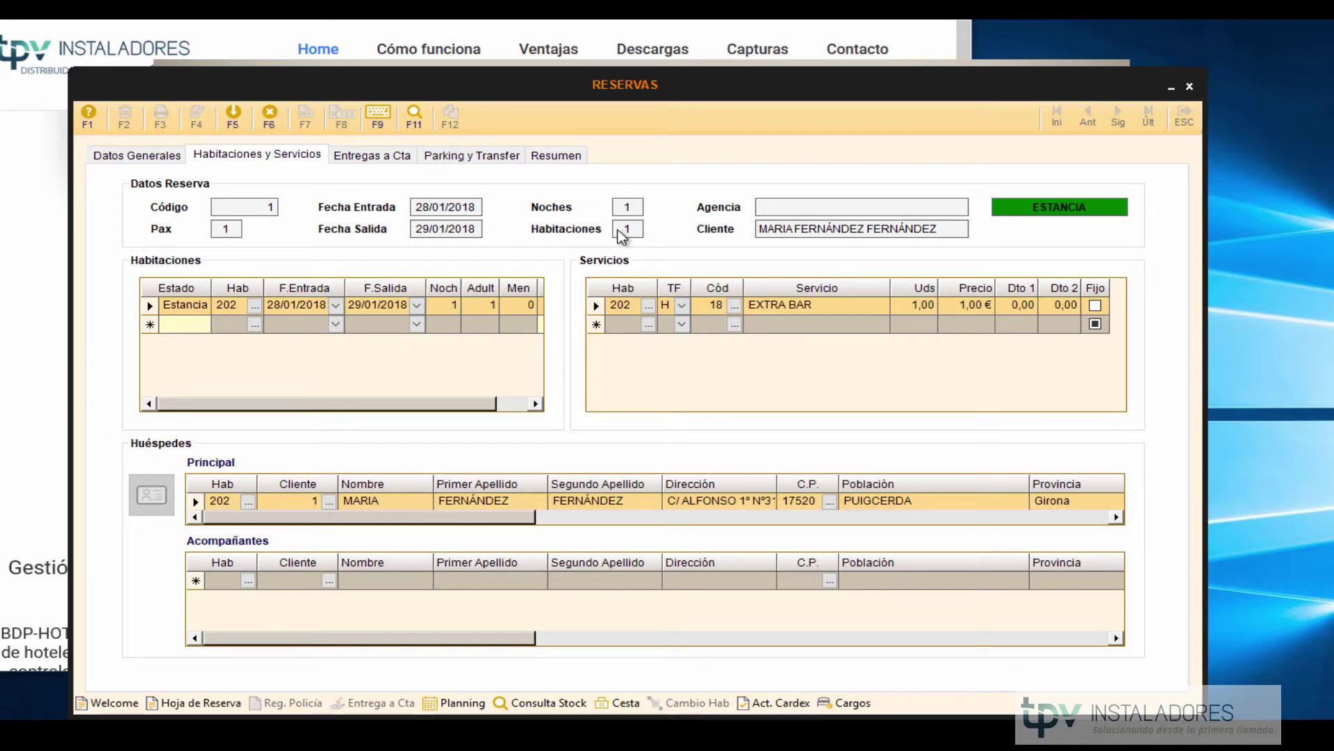
Add a 1-unit EXTRA BAR charge to room 202 and save it.
{"action": "left_click", "coordinate": [854, 704]}
{"action": "left_click", "coordinate": [296, 321]}
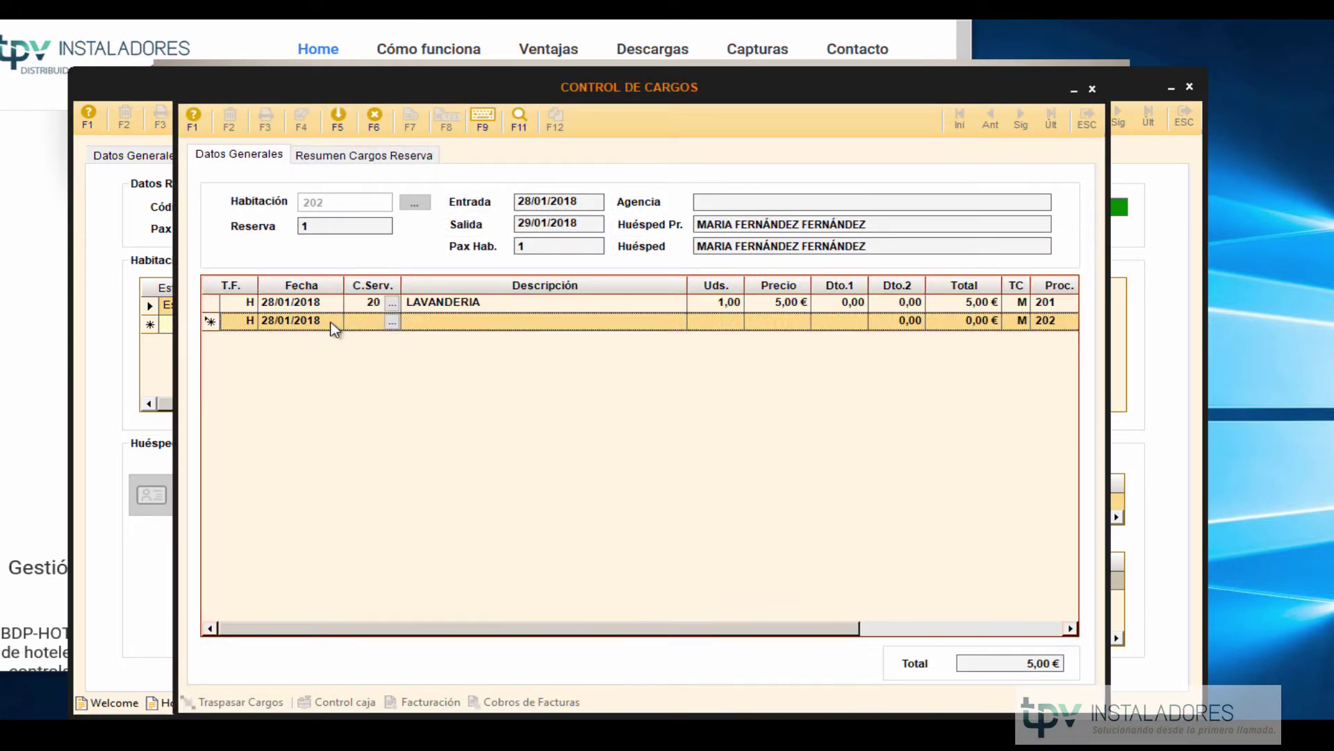
{"action": "left_click", "coordinate": [392, 322]}
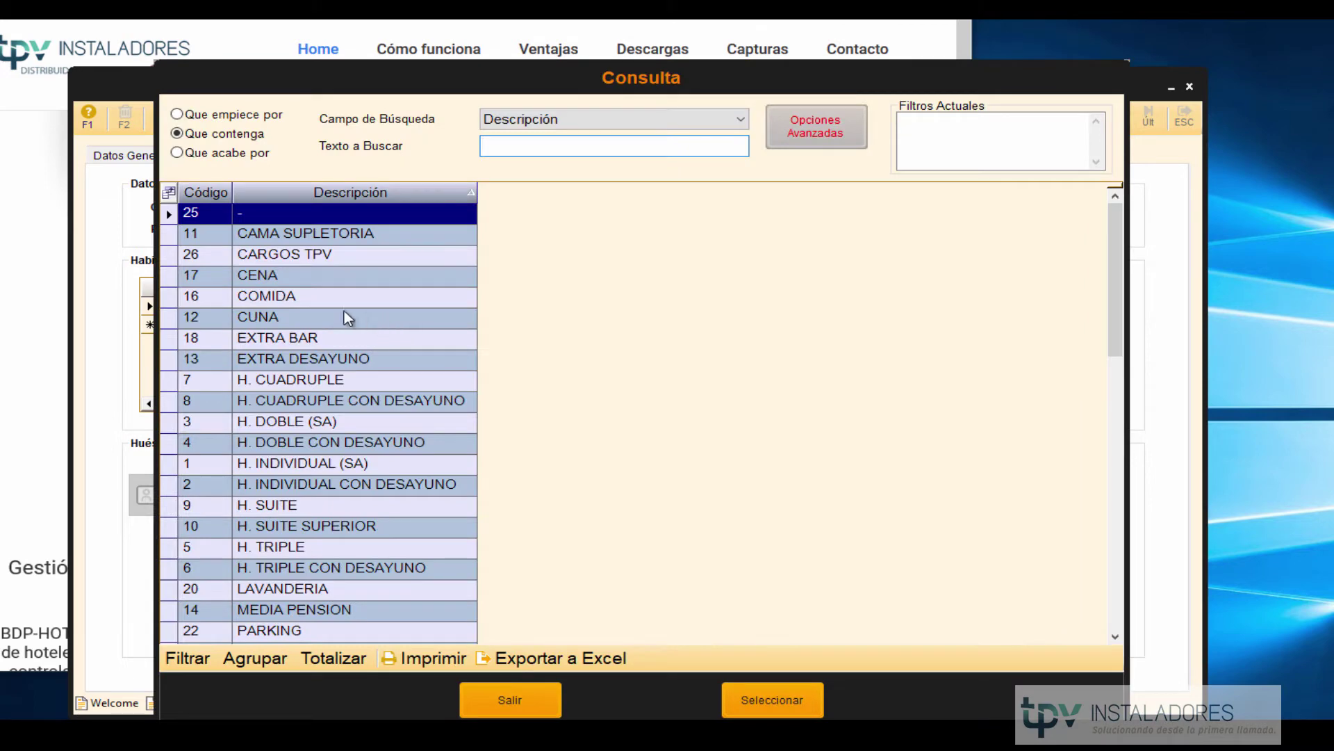
{"action": "double_click", "coordinate": [317, 339]}
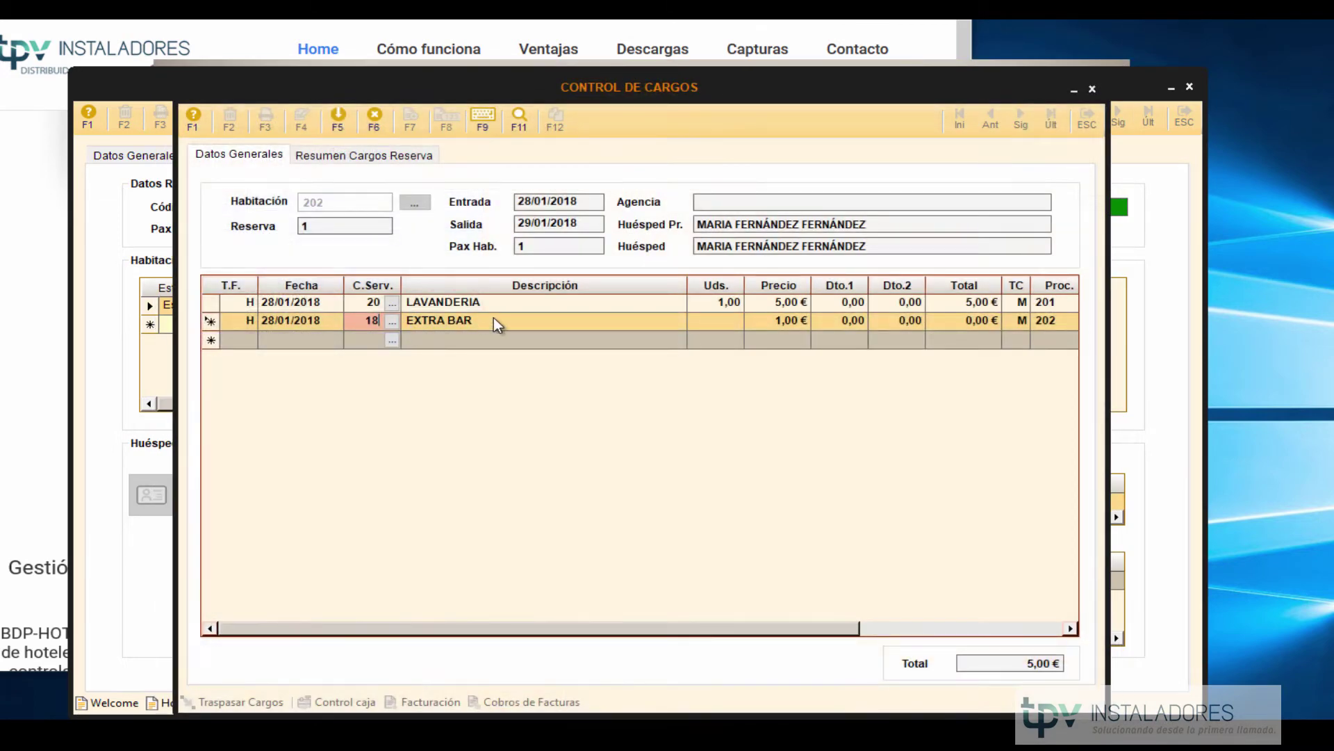
{"action": "left_click", "coordinate": [723, 324]}
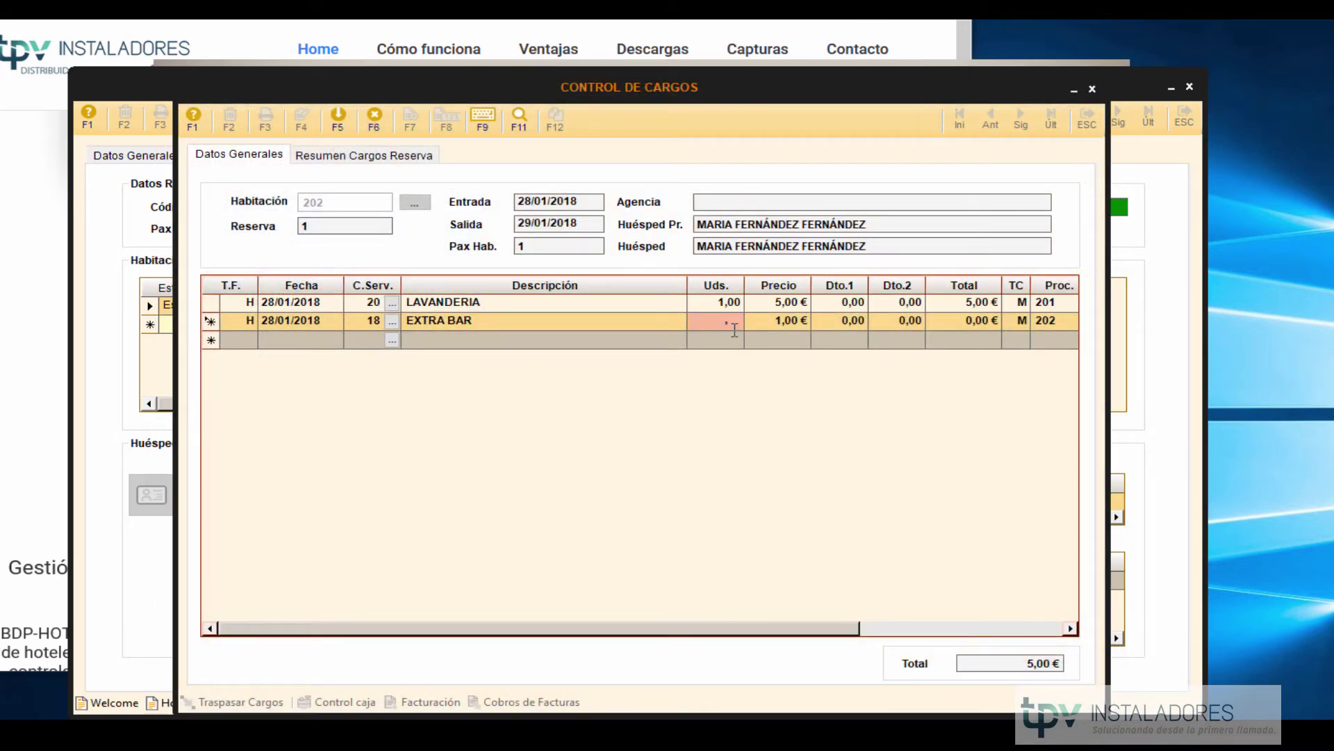
{"action": "type", "text": "1"}
{"action": "key", "text": "Tab"}
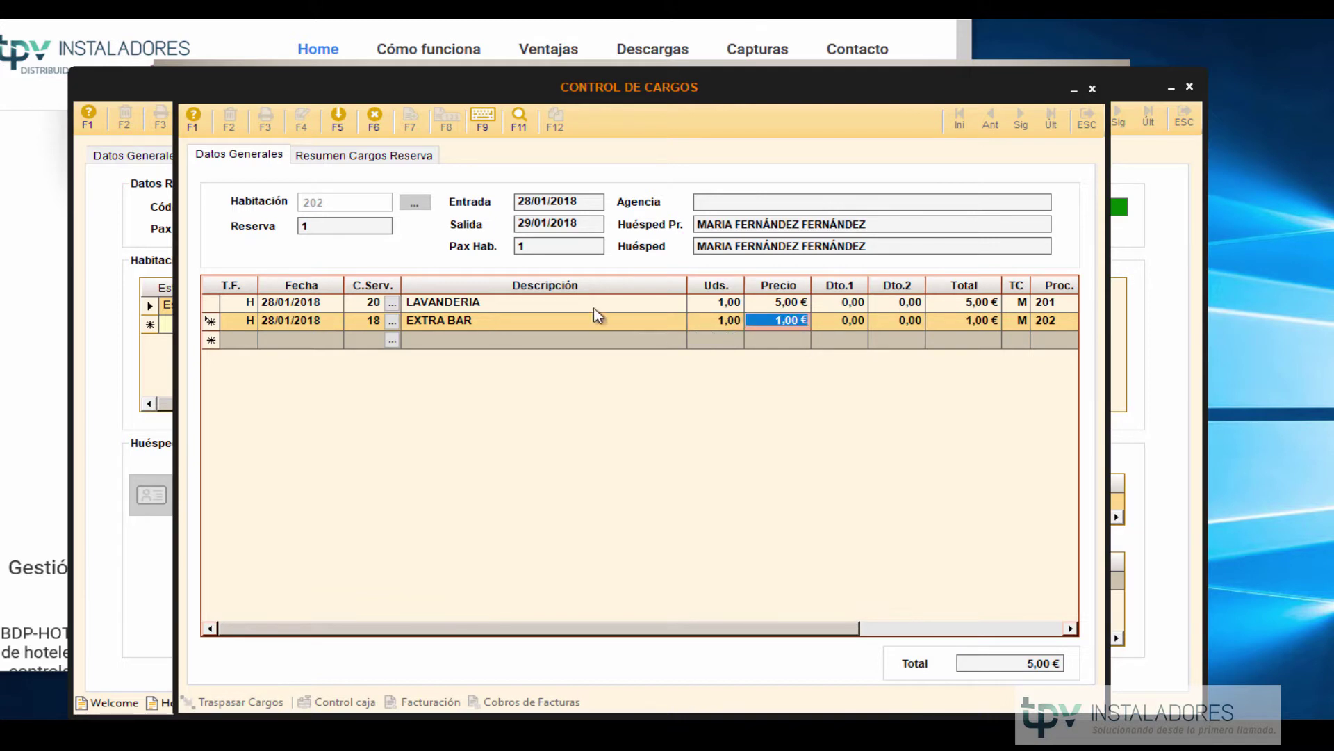
{"action": "left_click", "coordinate": [337, 122]}
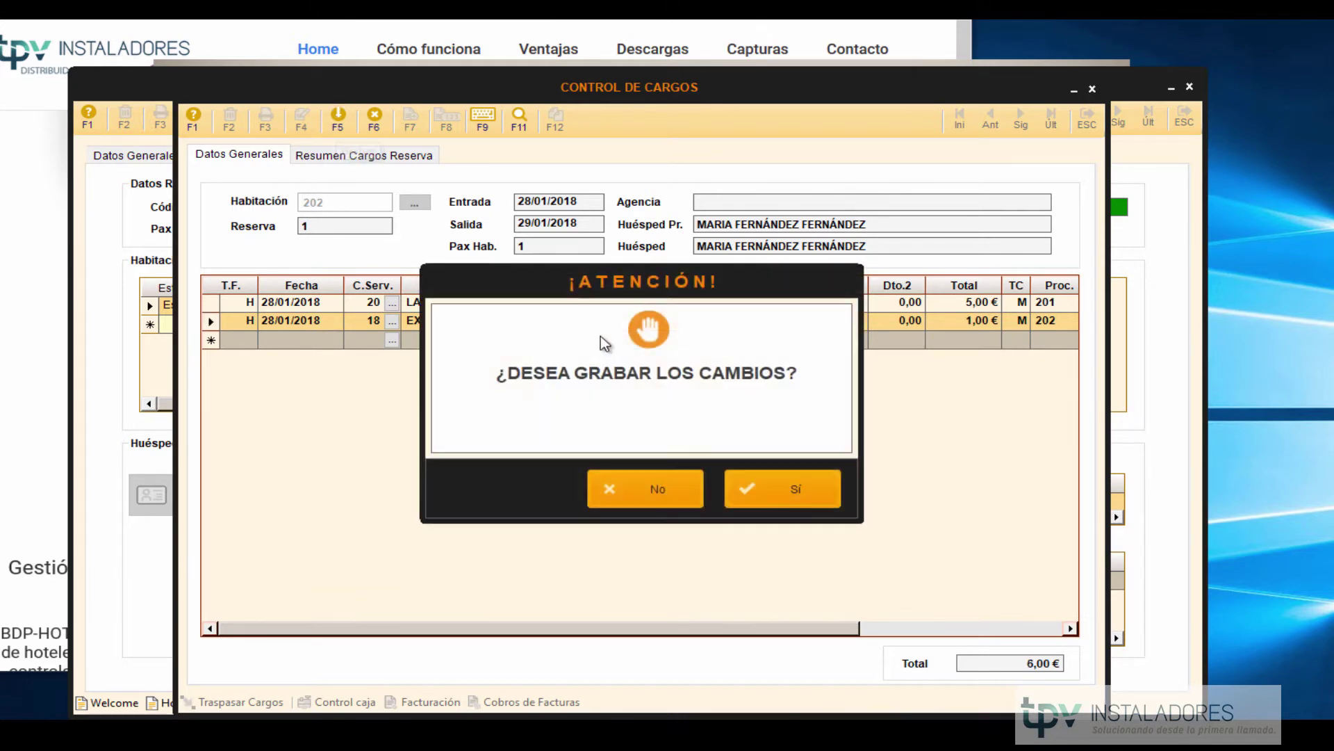
{"action": "left_click", "coordinate": [832, 497]}
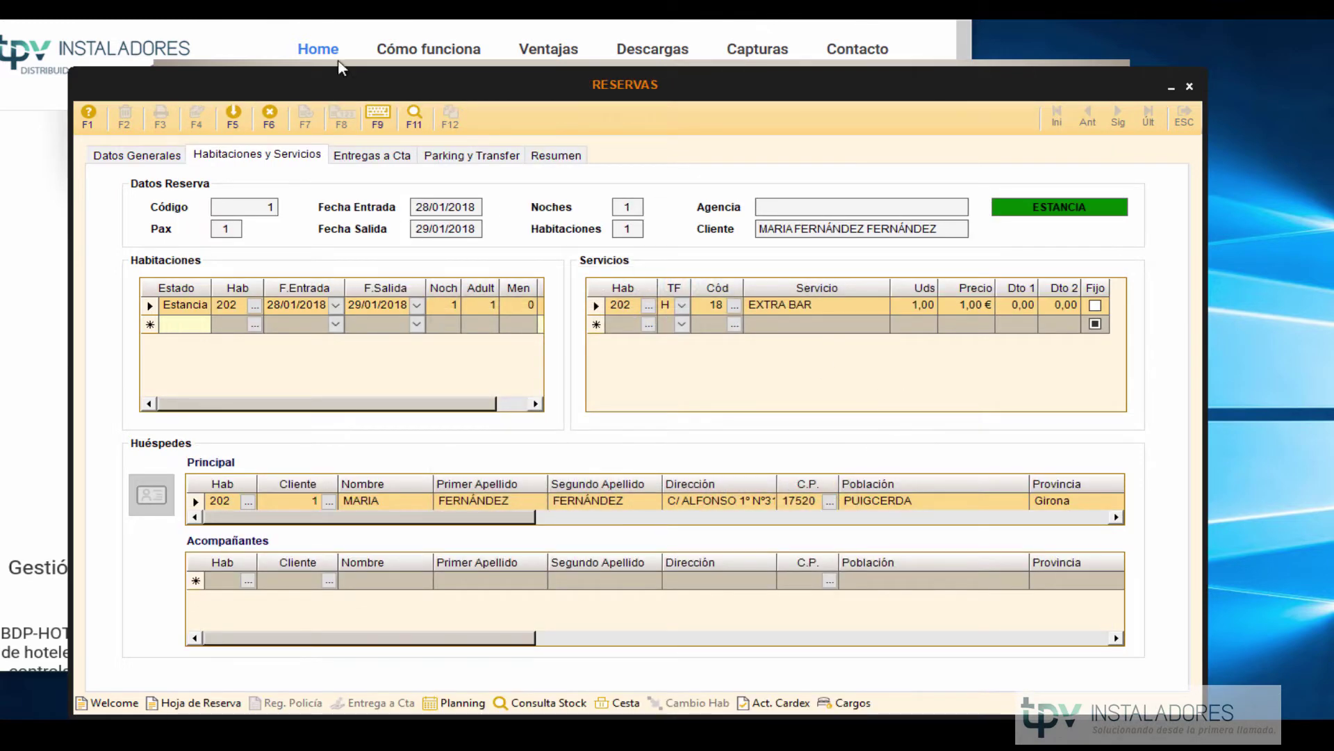
Switch to reservation 1's Datos Generales to produce its welcome sheet.
{"action": "left_click", "coordinate": [157, 159]}
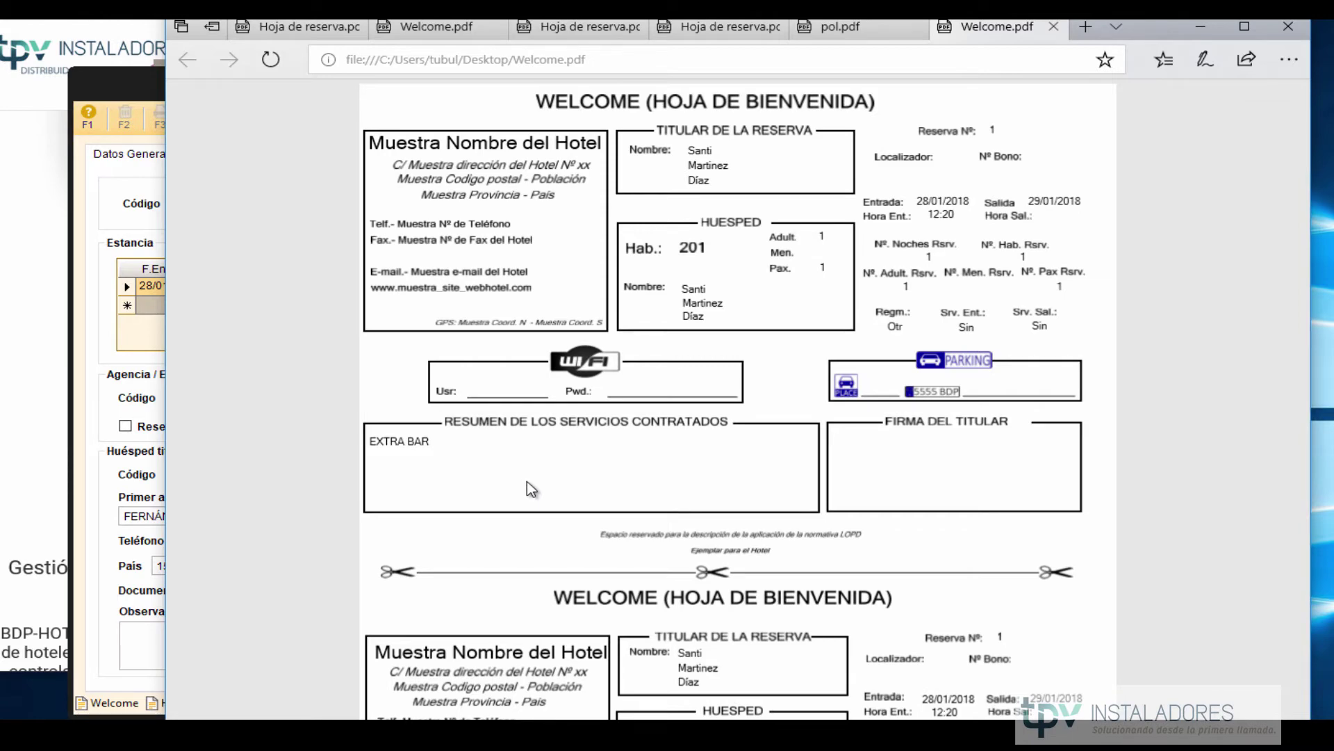
Look through the Welcome, Hoja de reserva and pol.pdf sheets in Edge, then minimise Edge.
{"action": "scroll", "coordinate": [533, 489], "scroll_direction": "down", "scroll_amount": 3}
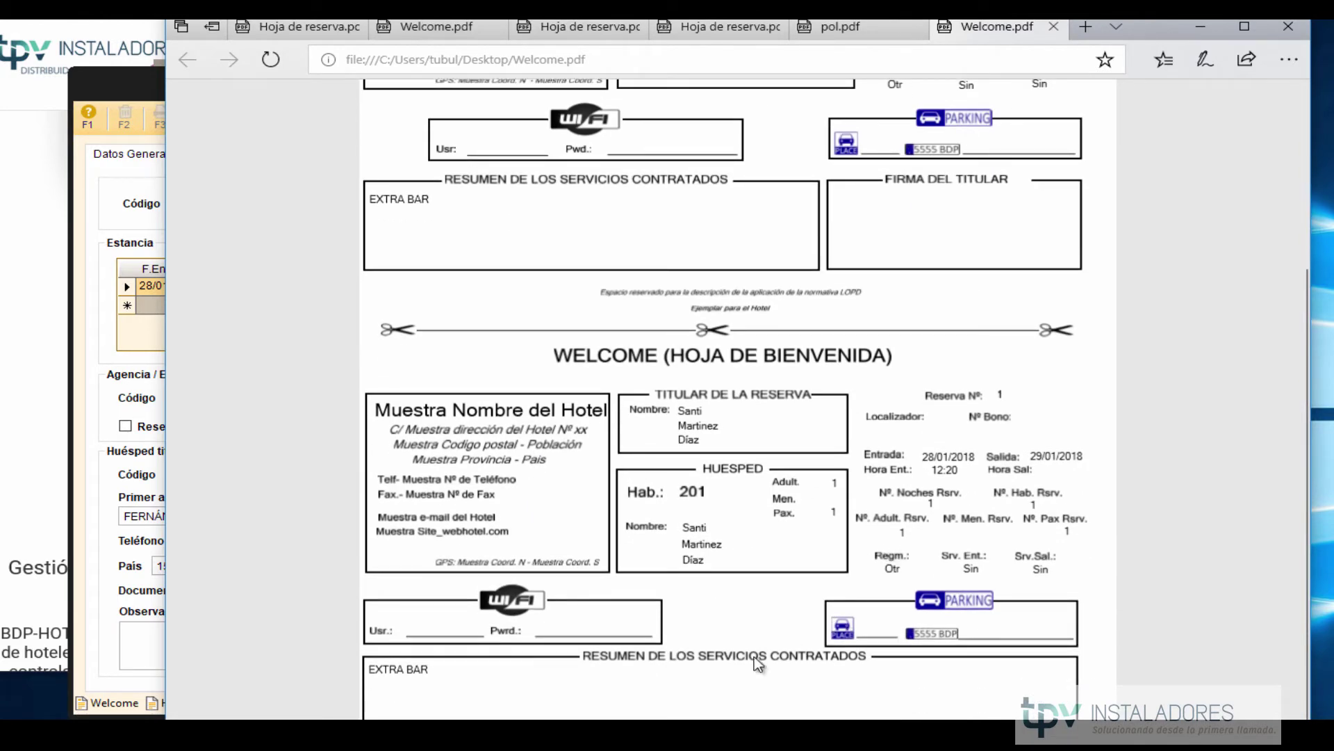
{"action": "scroll", "coordinate": [688, 528], "scroll_direction": "up", "scroll_amount": 3}
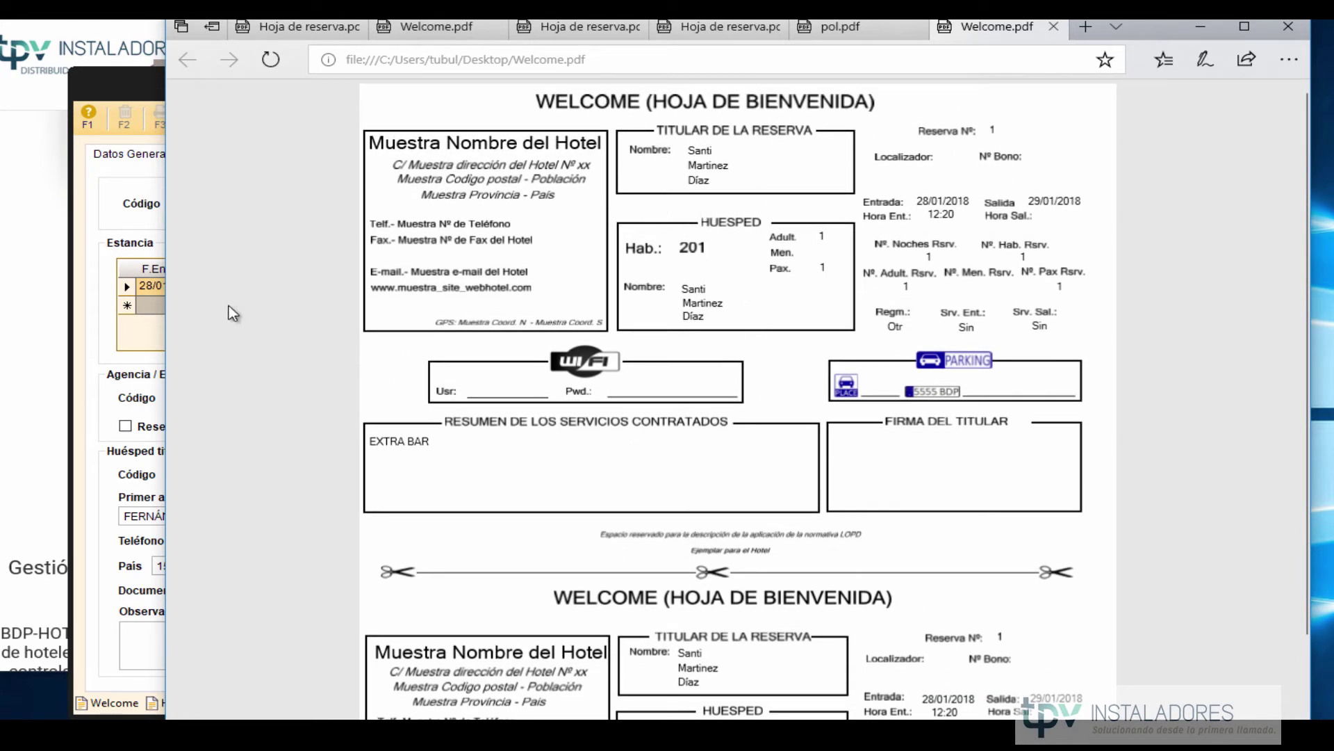
{"action": "left_click", "coordinate": [94, 385]}
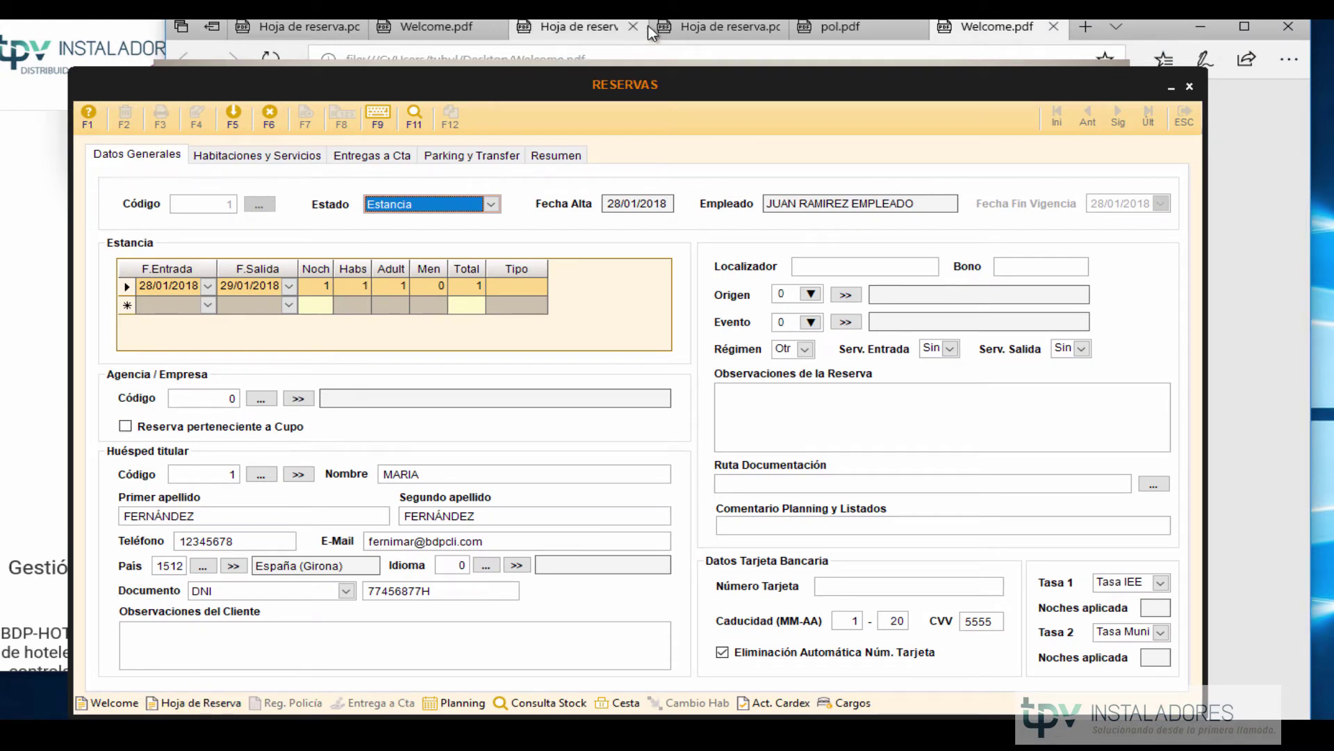
{"action": "left_click", "coordinate": [689, 29]}
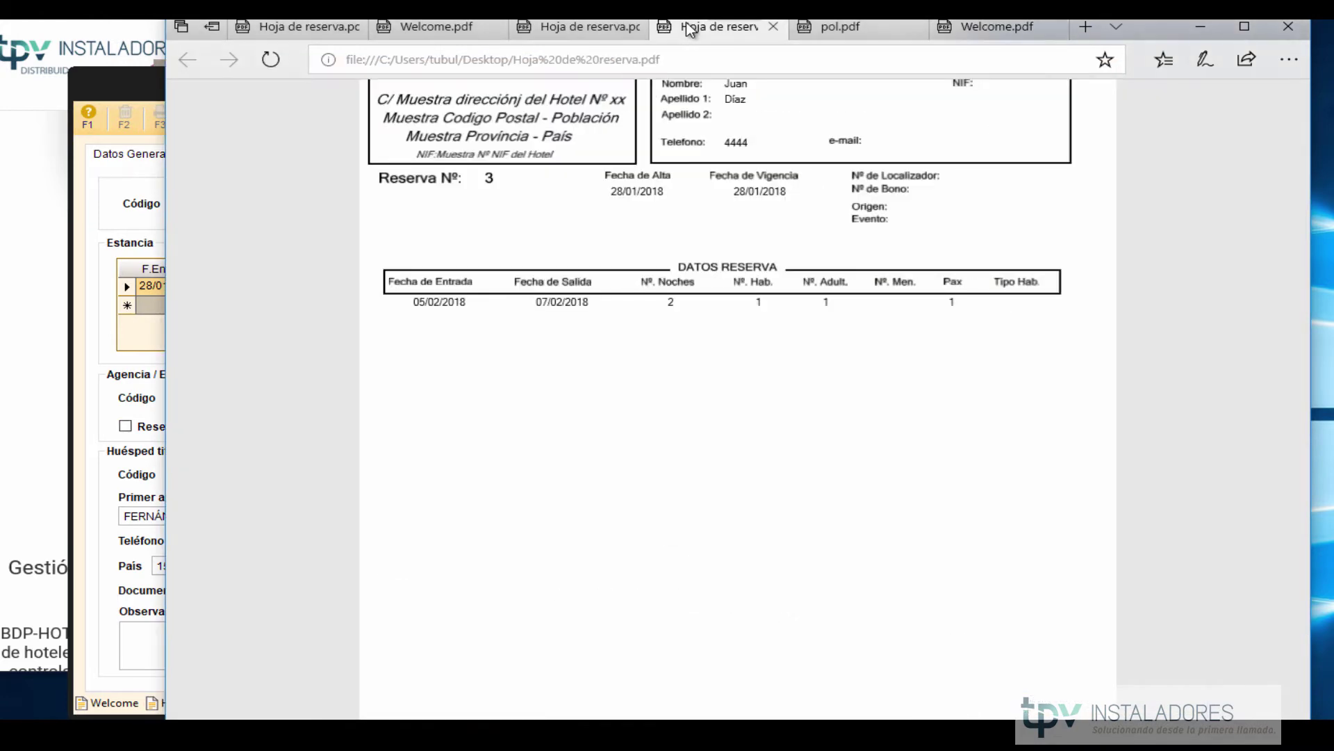
{"action": "scroll", "coordinate": [826, 417], "scroll_direction": "up", "scroll_amount": 2}
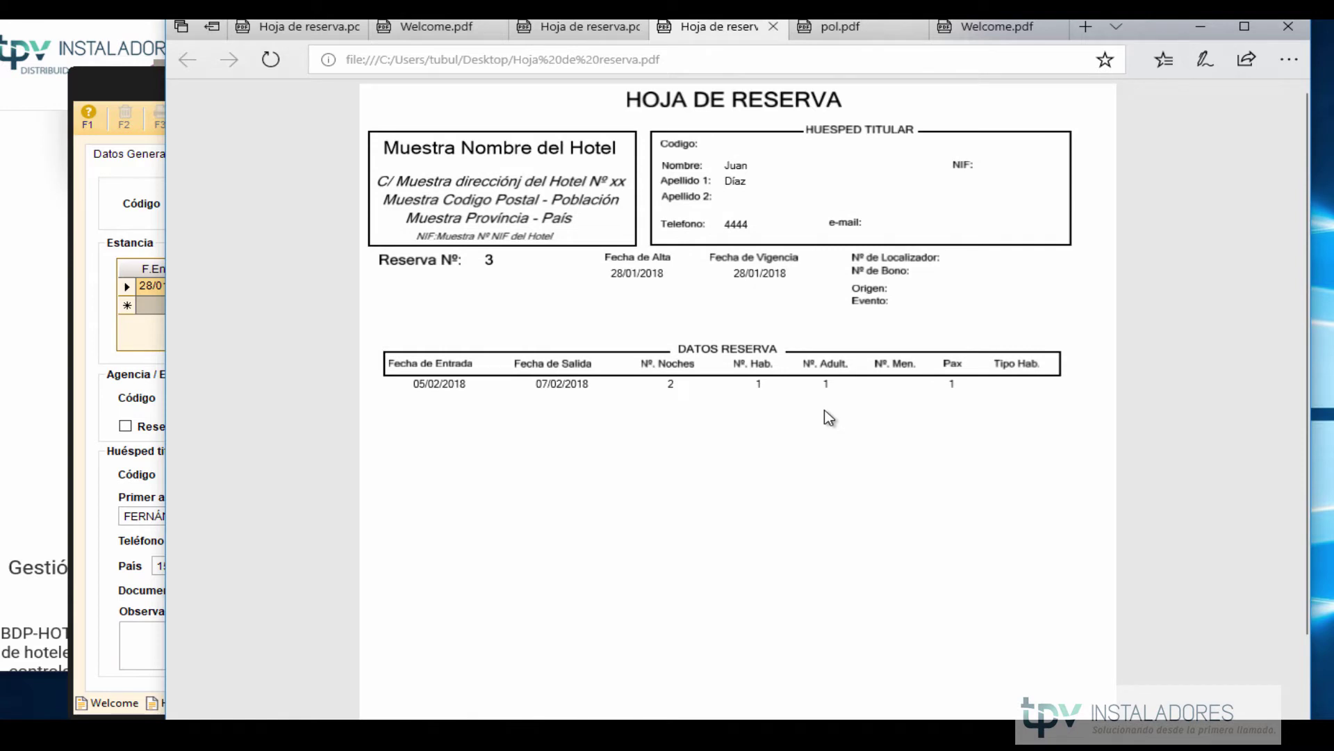
{"action": "scroll", "coordinate": [826, 417], "scroll_direction": "down", "scroll_amount": 3}
{"action": "scroll", "coordinate": [825, 417], "scroll_direction": "up", "scroll_amount": 3}
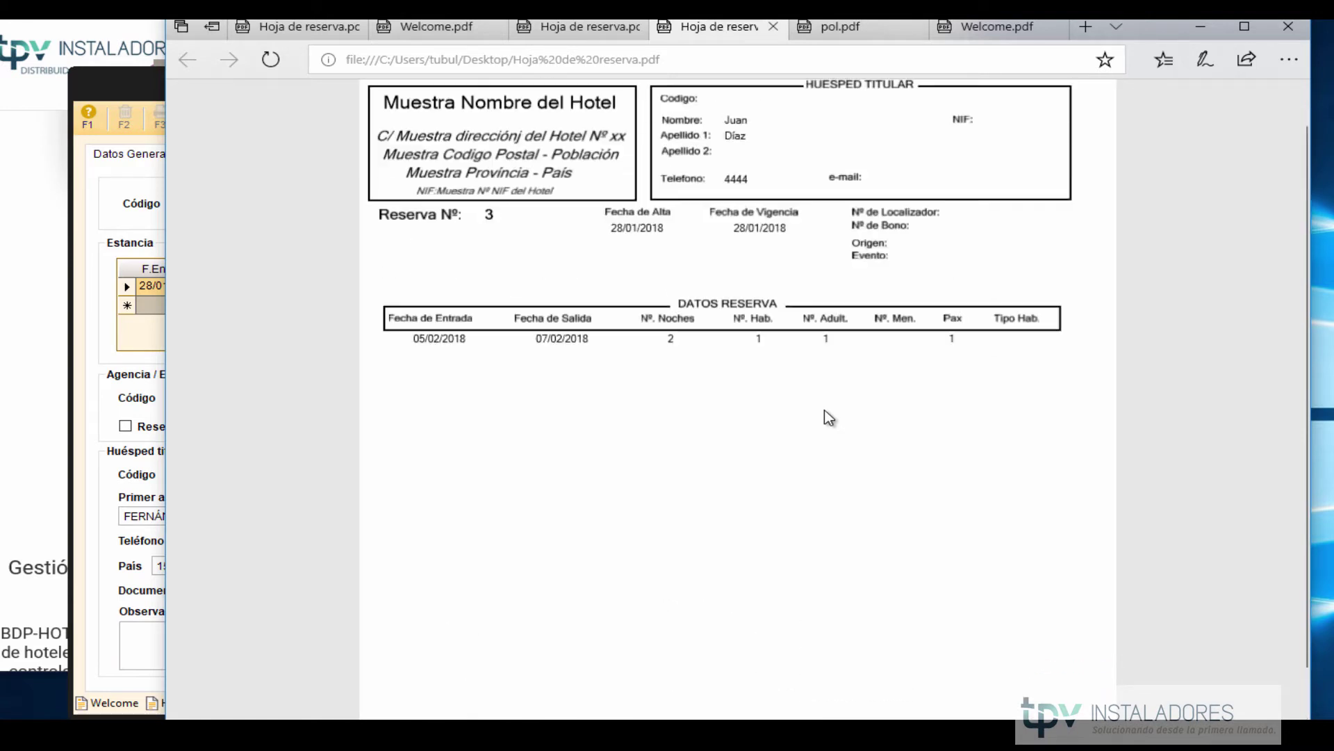
{"action": "left_click", "coordinate": [88, 478]}
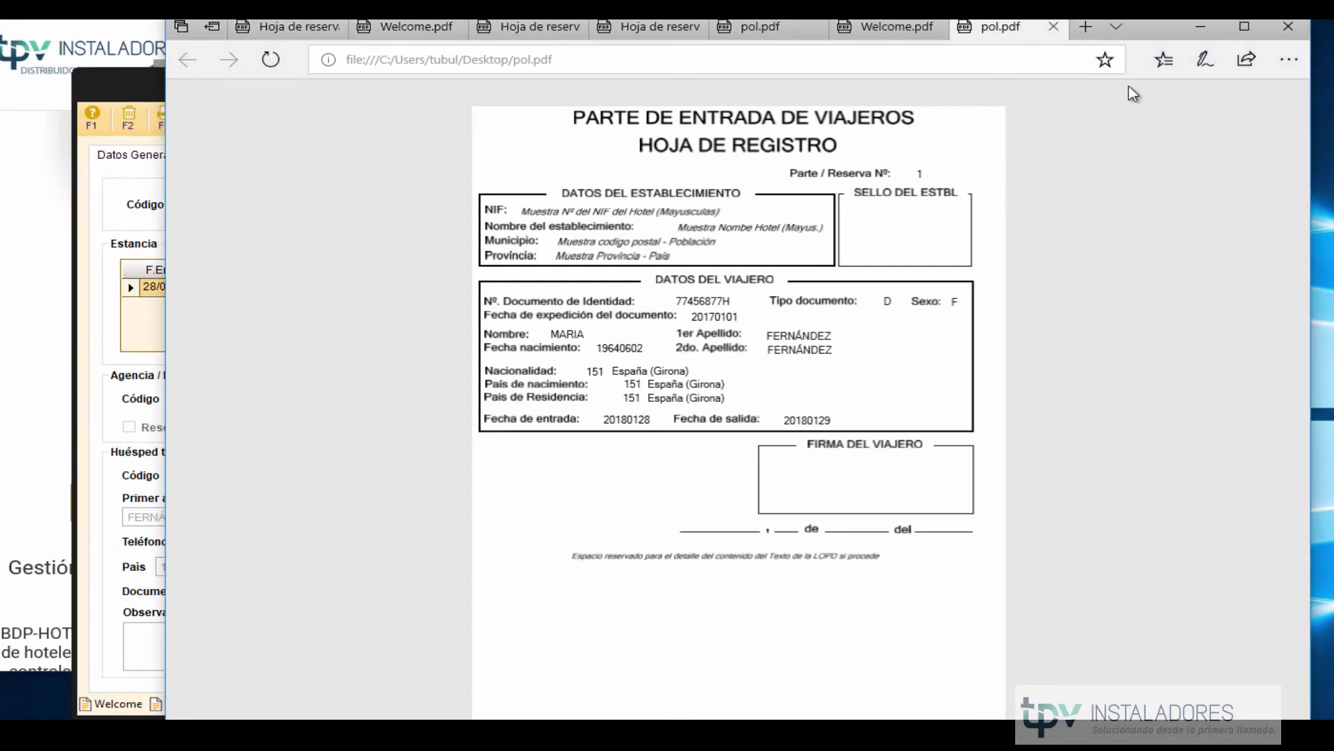
{"action": "left_click", "coordinate": [1202, 29]}
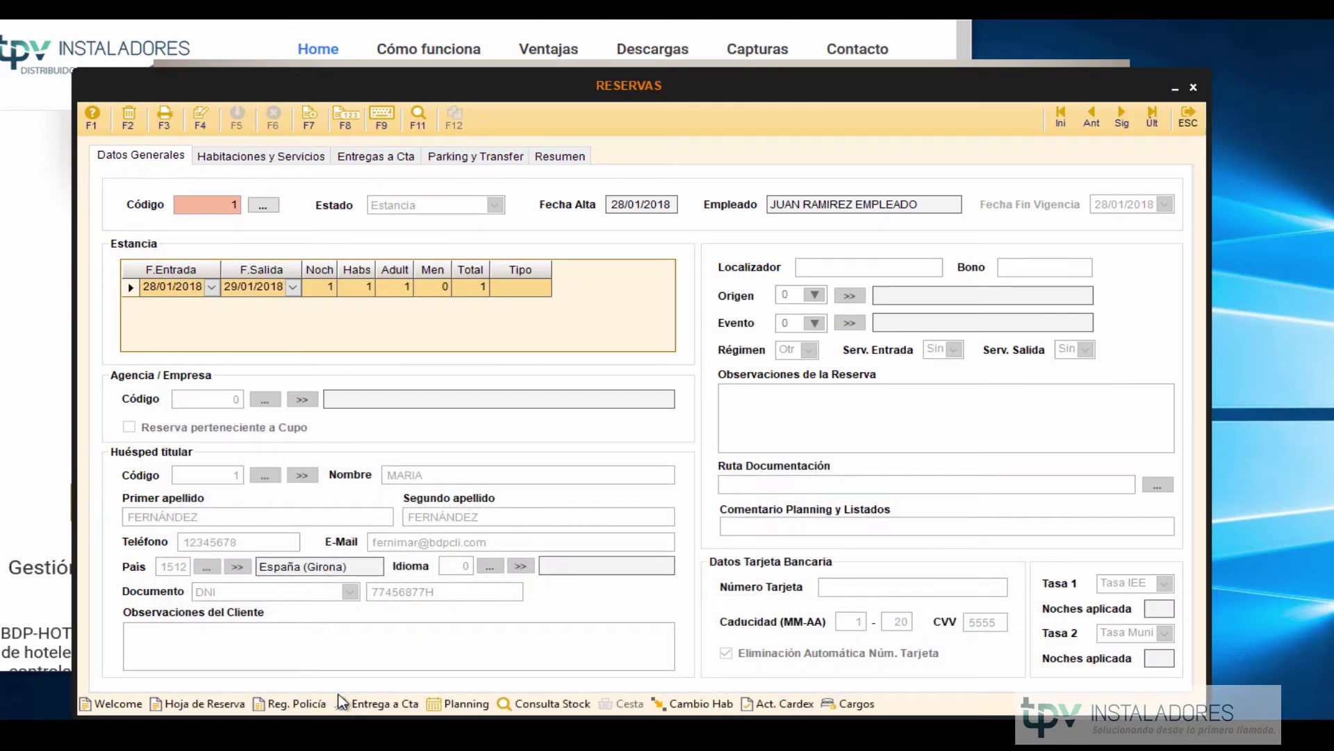
Check the Reg. Policía Principal/Todas options without printing, then close Reservas and open Planning.
{"action": "left_click", "coordinate": [300, 705]}
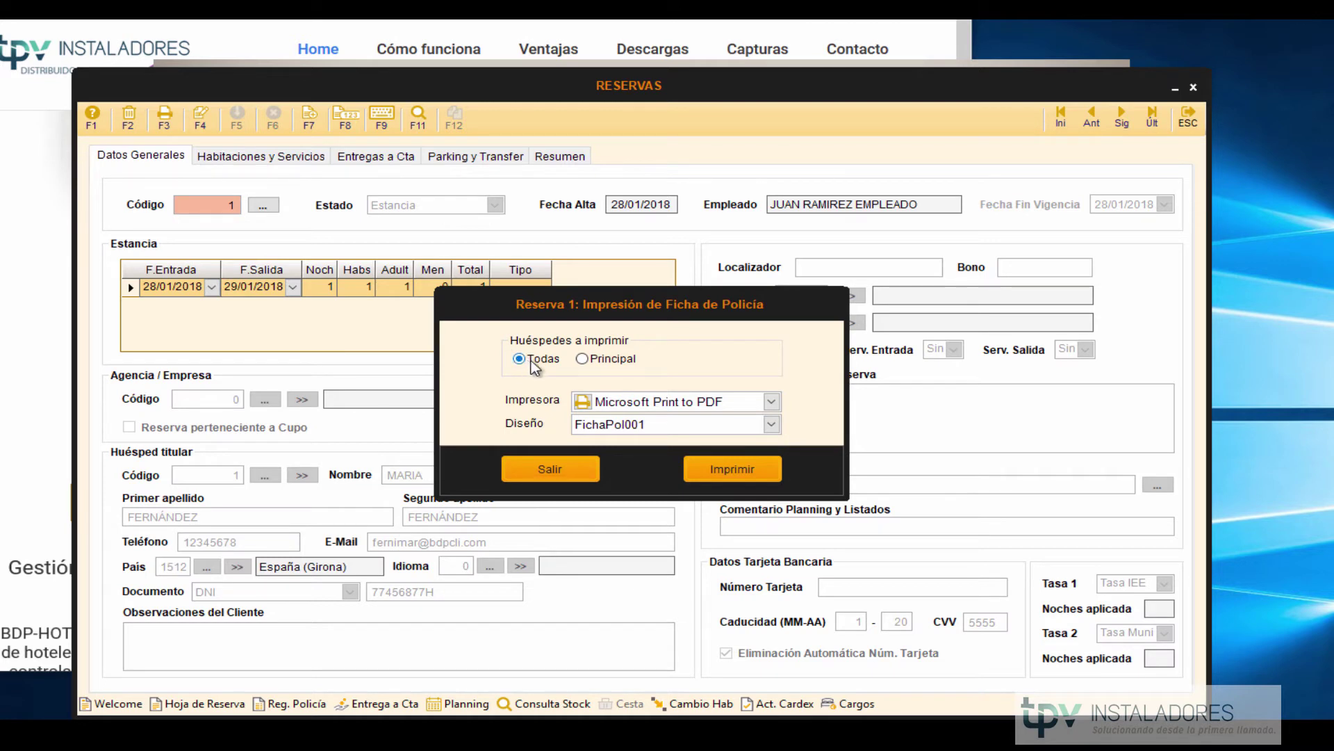
{"action": "left_click", "coordinate": [587, 359]}
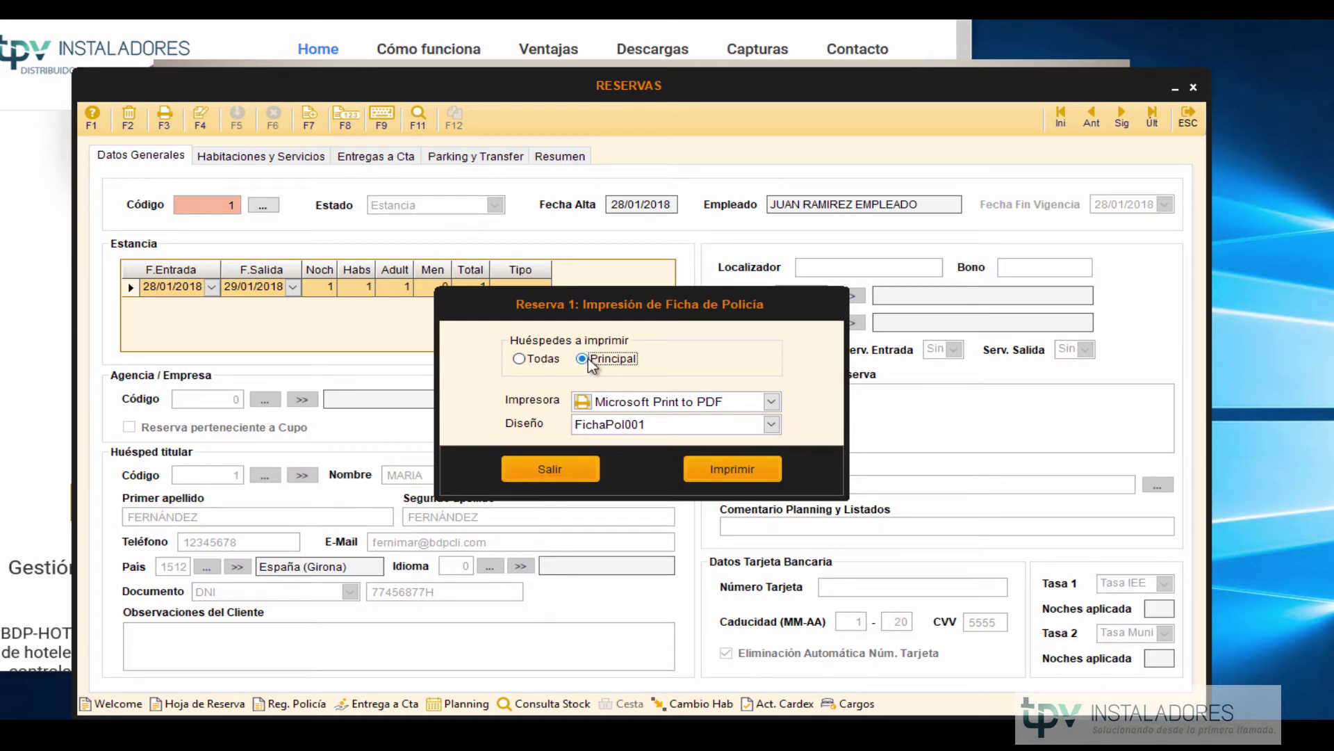
{"action": "left_click", "coordinate": [545, 362]}
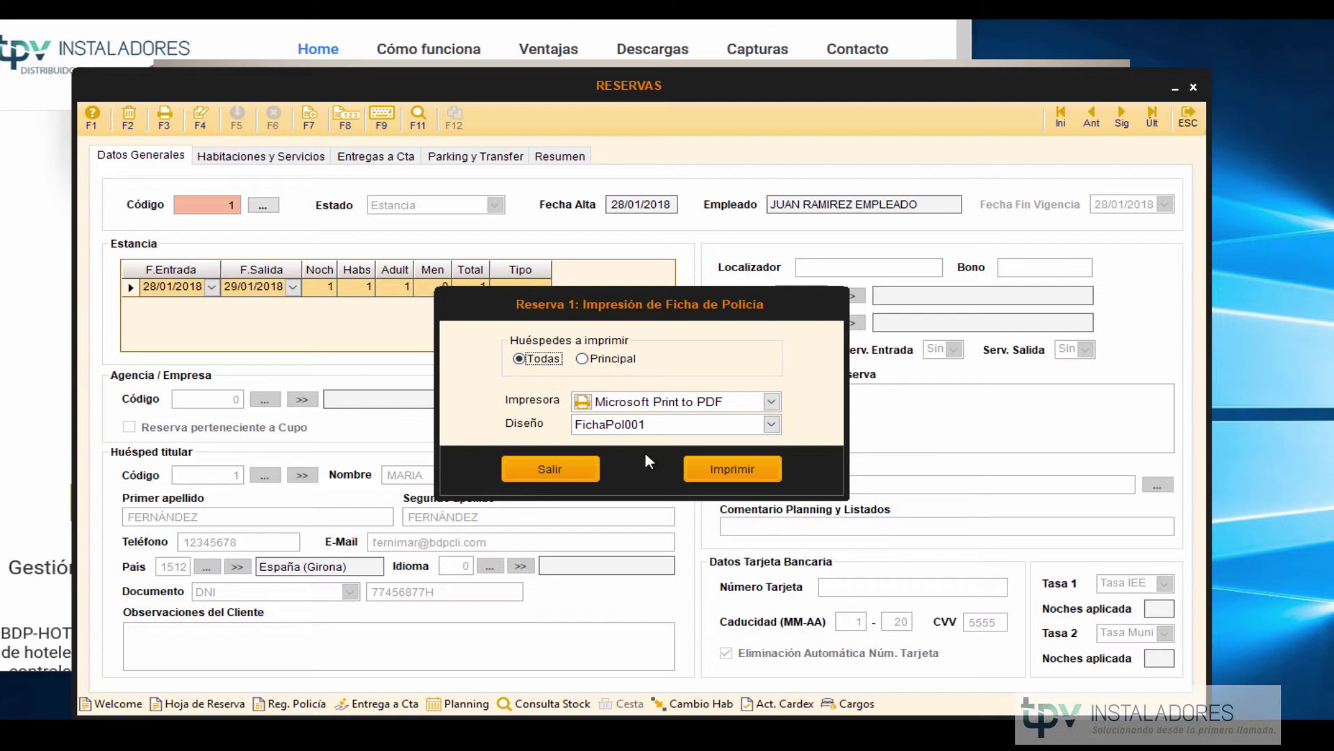
{"action": "left_click", "coordinate": [563, 471]}
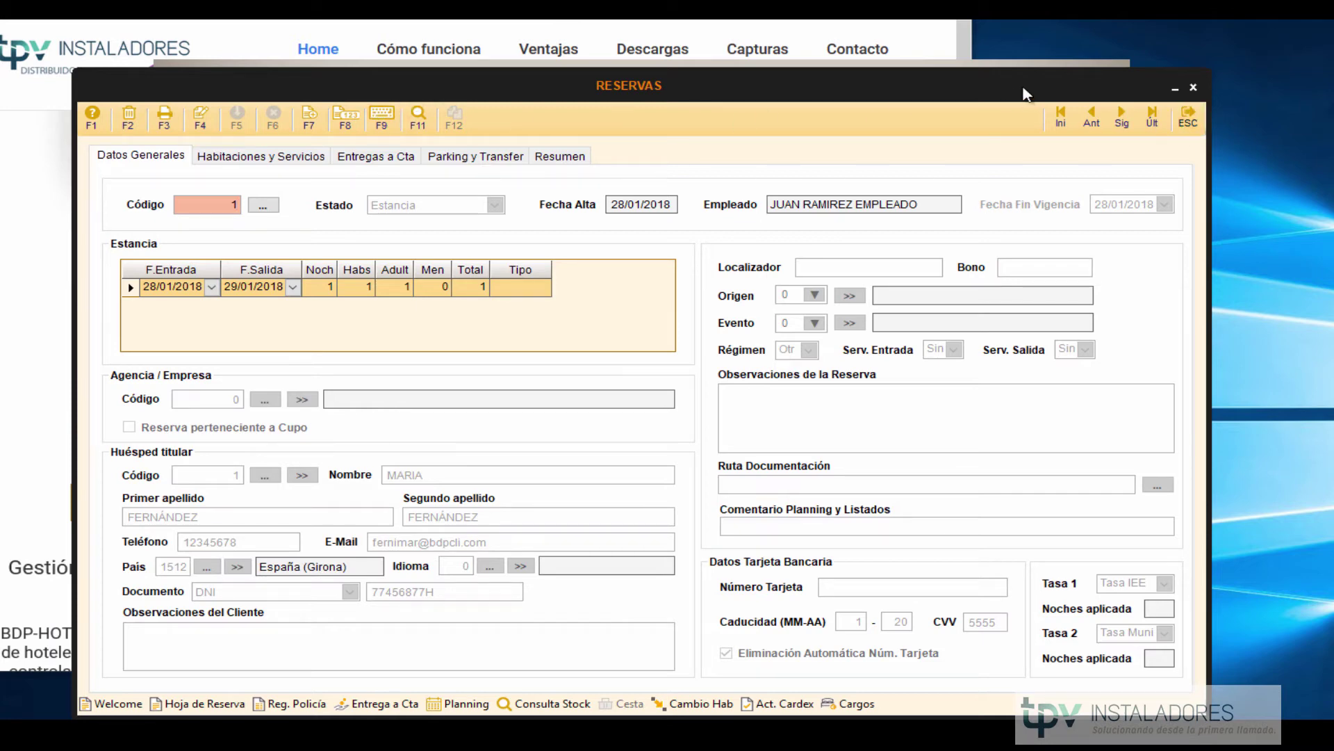
{"action": "left_click", "coordinate": [1200, 124]}
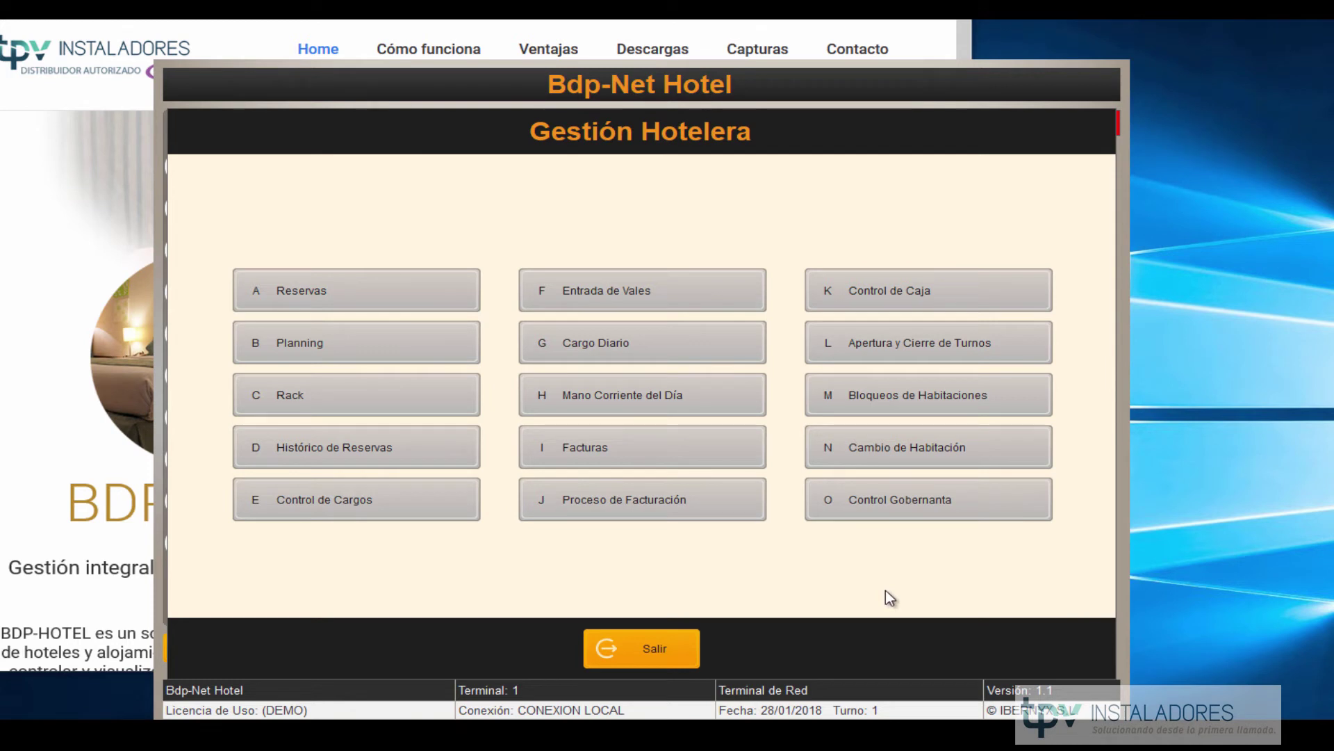
{"action": "left_click", "coordinate": [351, 341]}
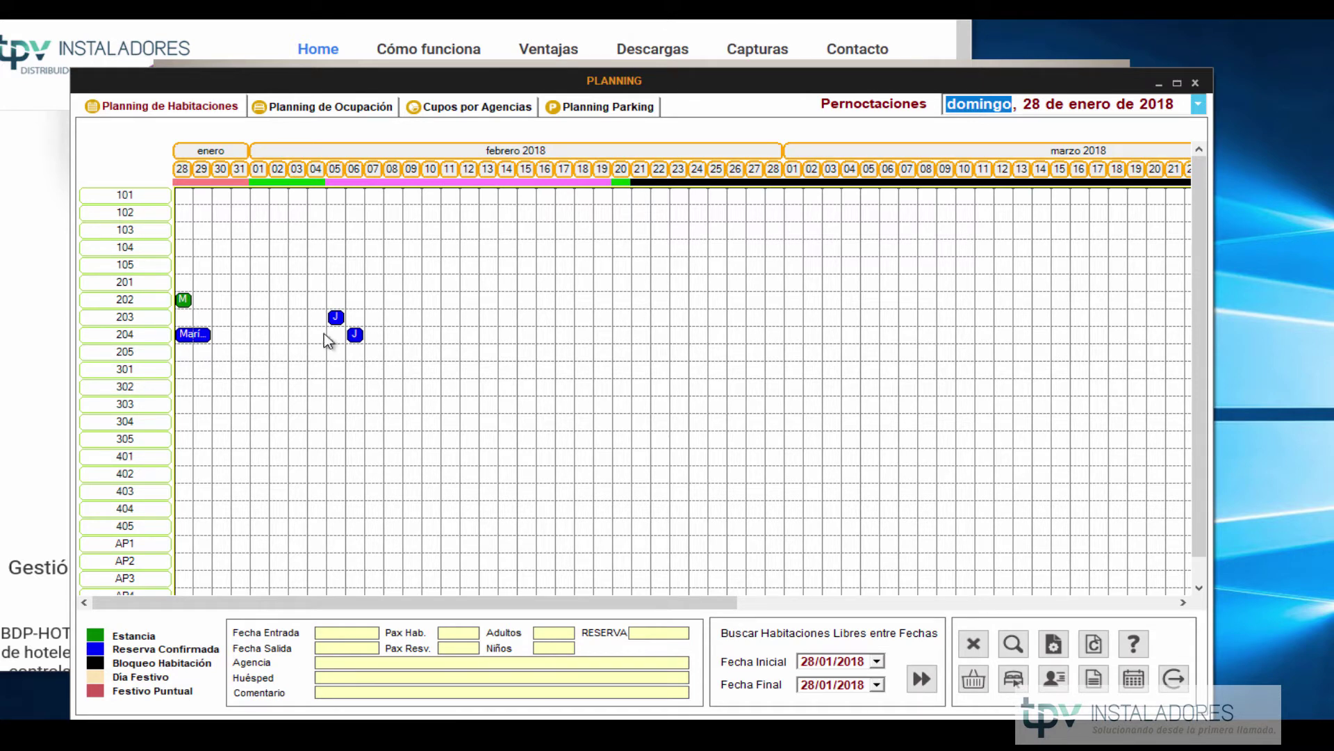
Inspect the bookings in rooms 204, 203 and 202, then close the Planning grid.
{"action": "left_click", "coordinate": [355, 335]}
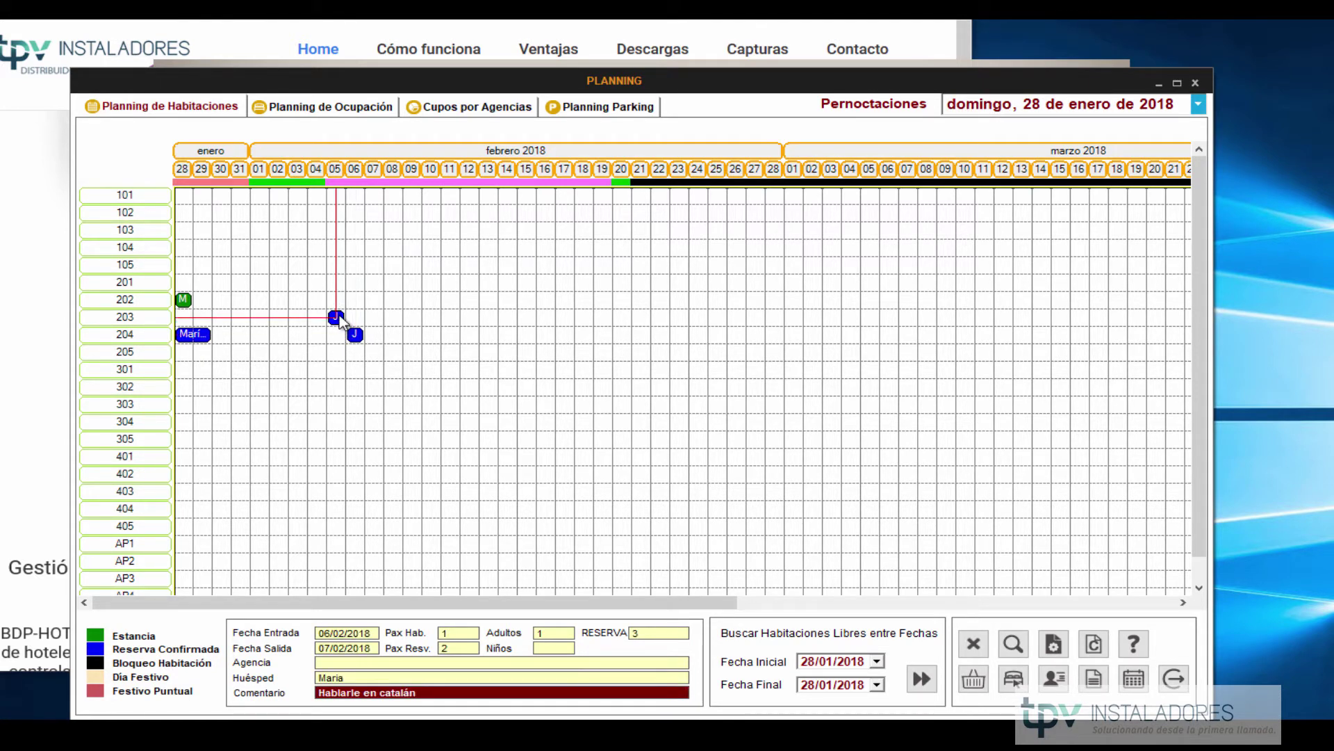
{"action": "left_click", "coordinate": [337, 318]}
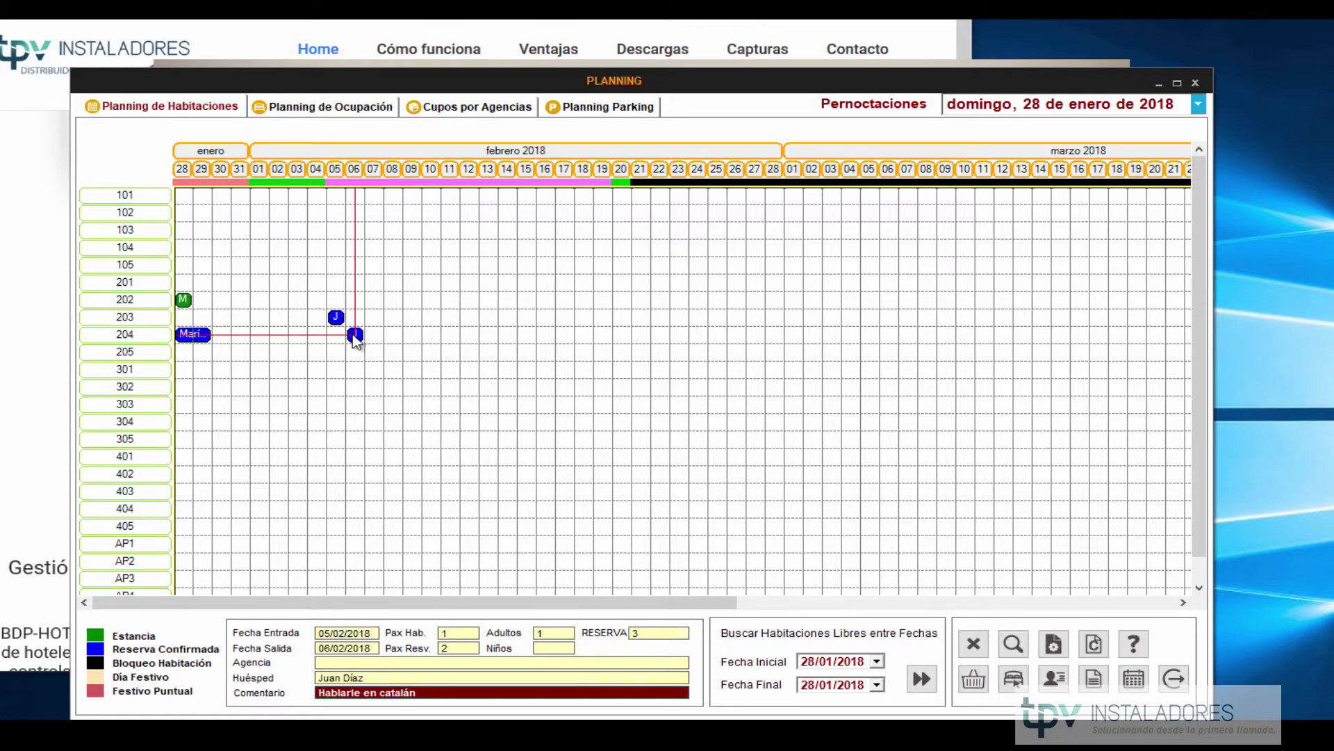
{"action": "left_click", "coordinate": [183, 300]}
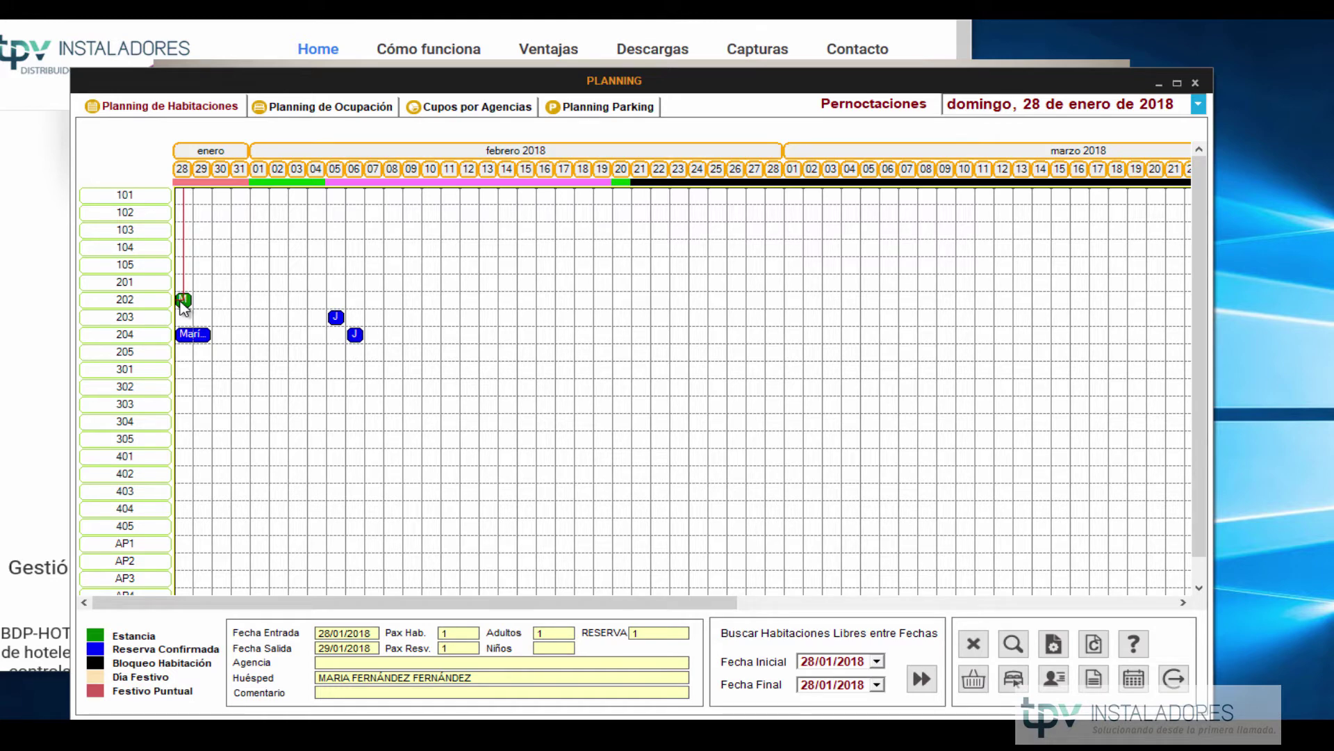
{"action": "left_click", "coordinate": [1181, 682]}
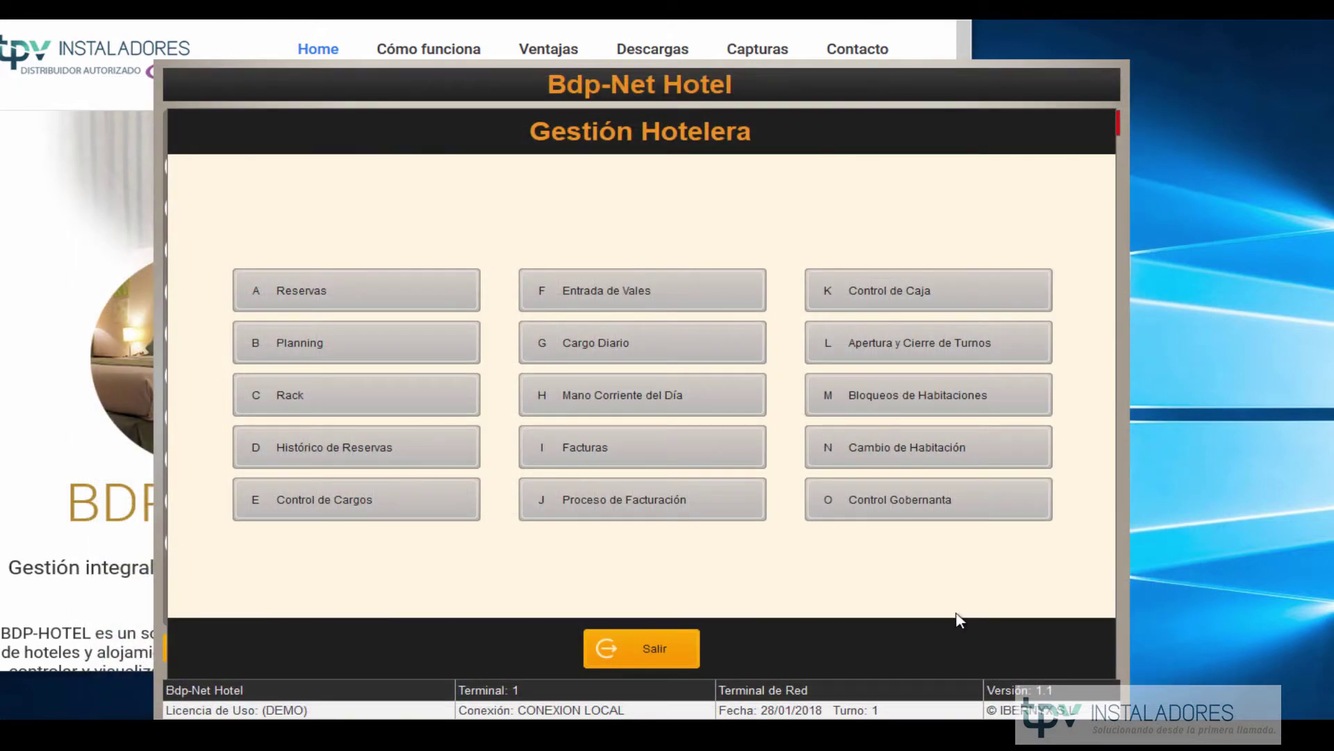
{"action": "left_click", "coordinate": [324, 402]}
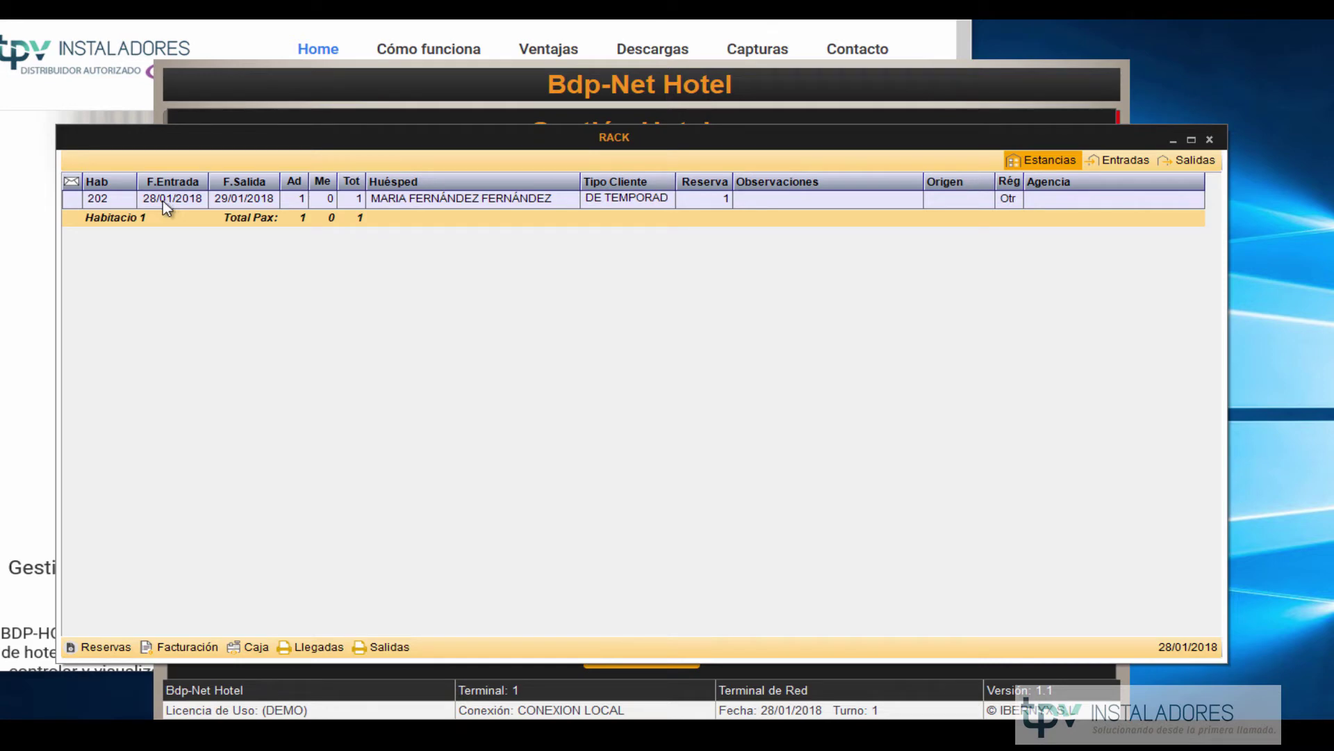
{"action": "left_click", "coordinate": [184, 647]}
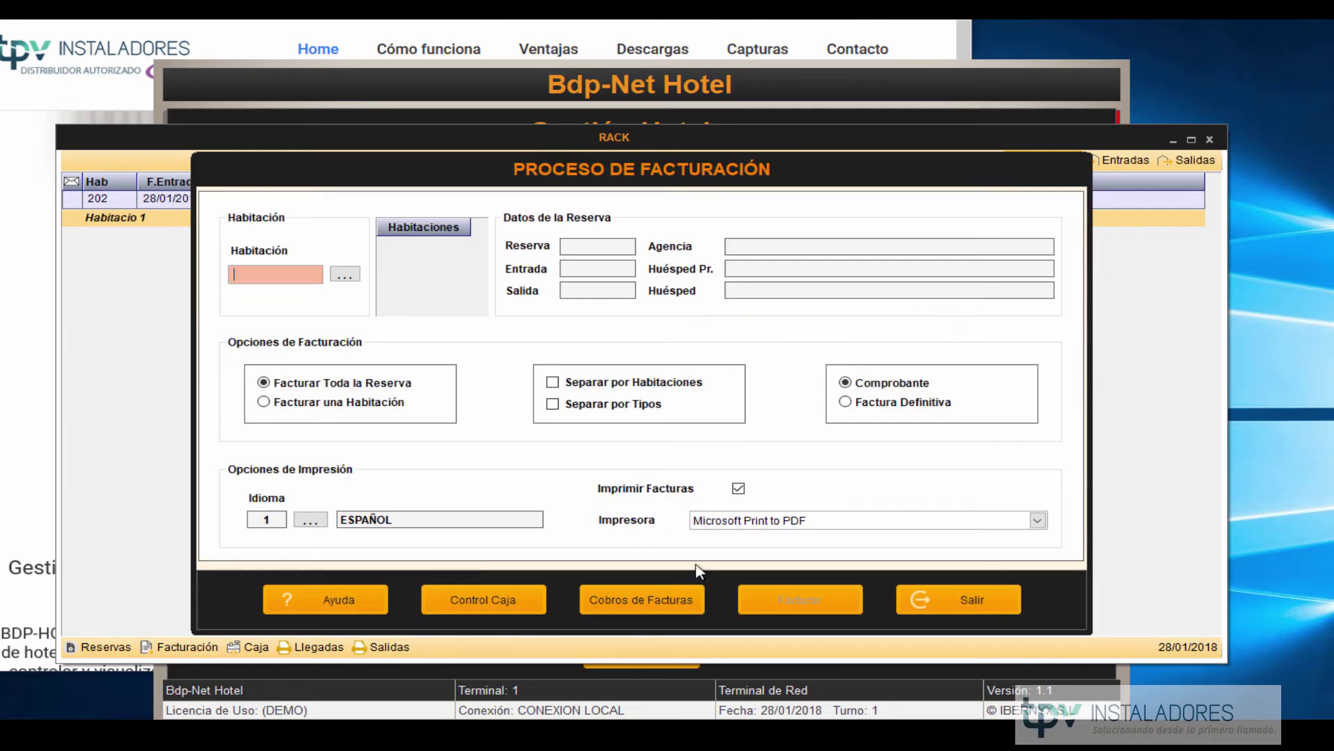
{"action": "left_click", "coordinate": [927, 599]}
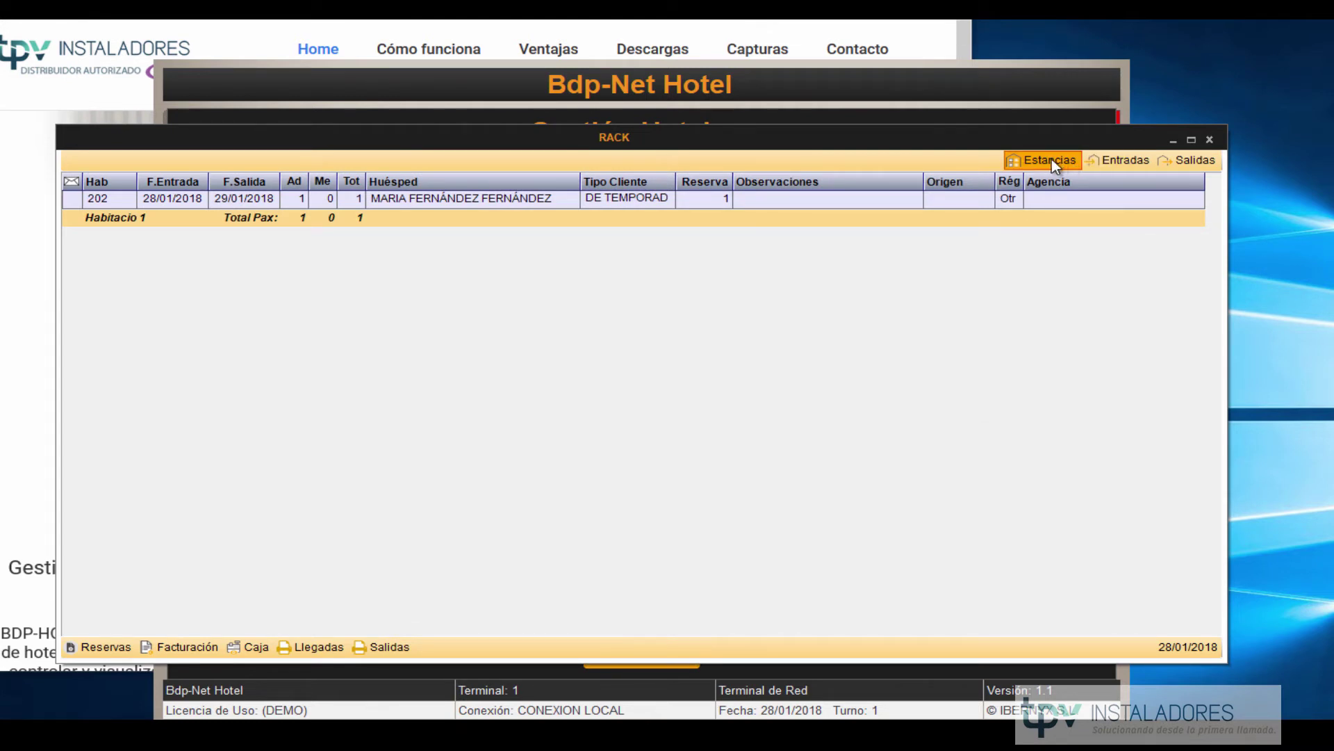
{"action": "left_click", "coordinate": [1119, 162]}
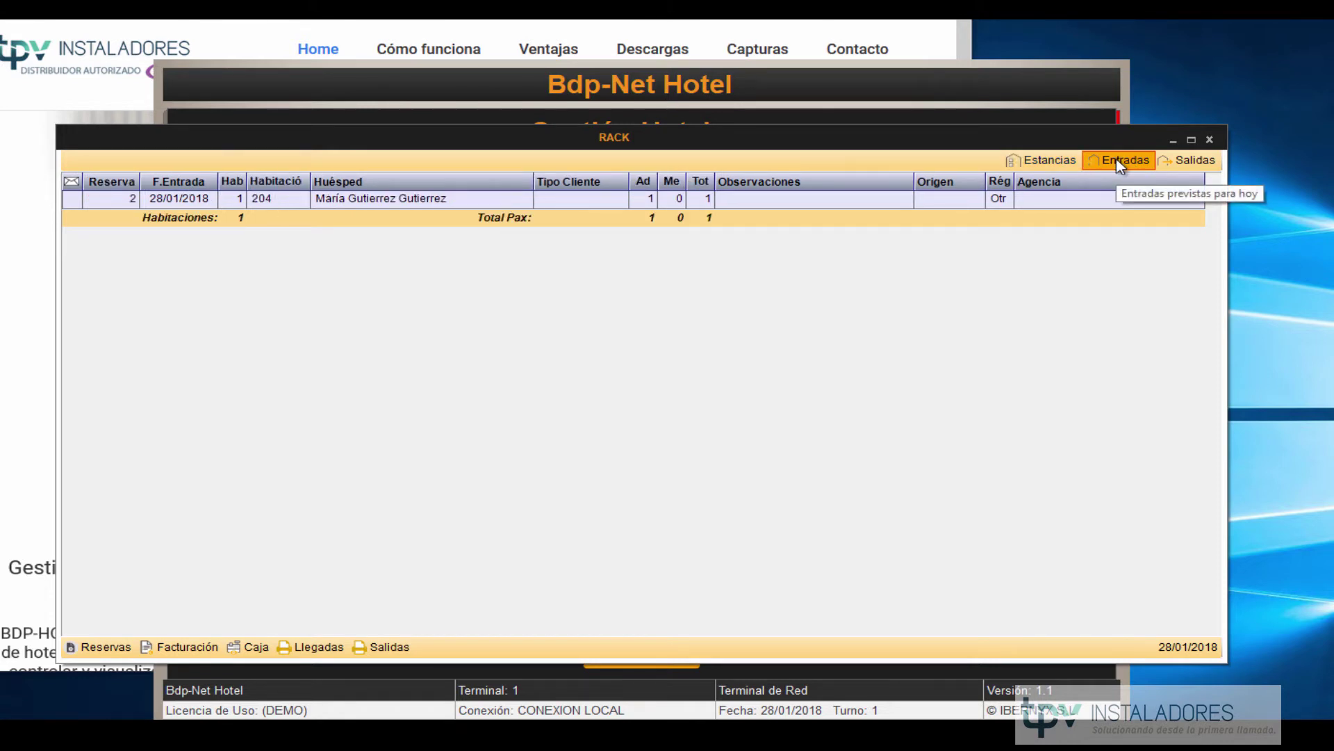
{"action": "left_click", "coordinate": [1175, 162]}
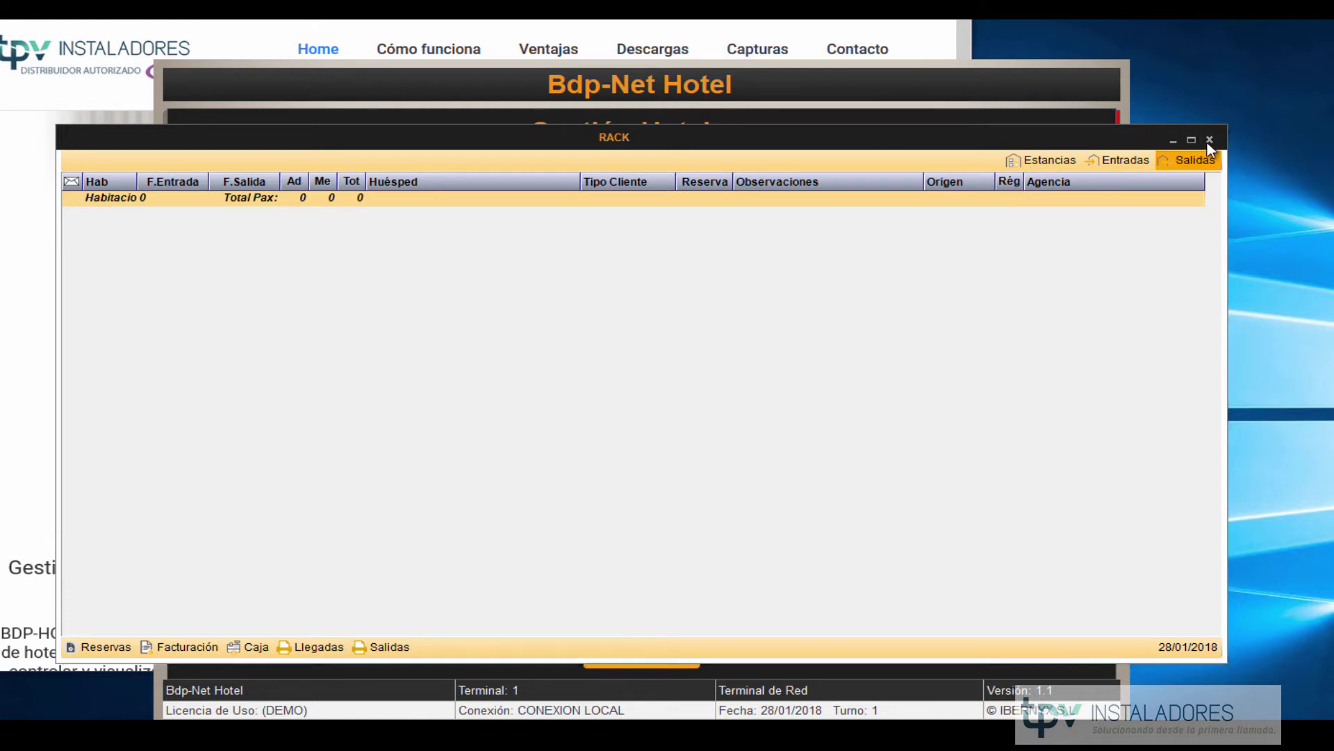
{"action": "left_click", "coordinate": [1210, 140]}
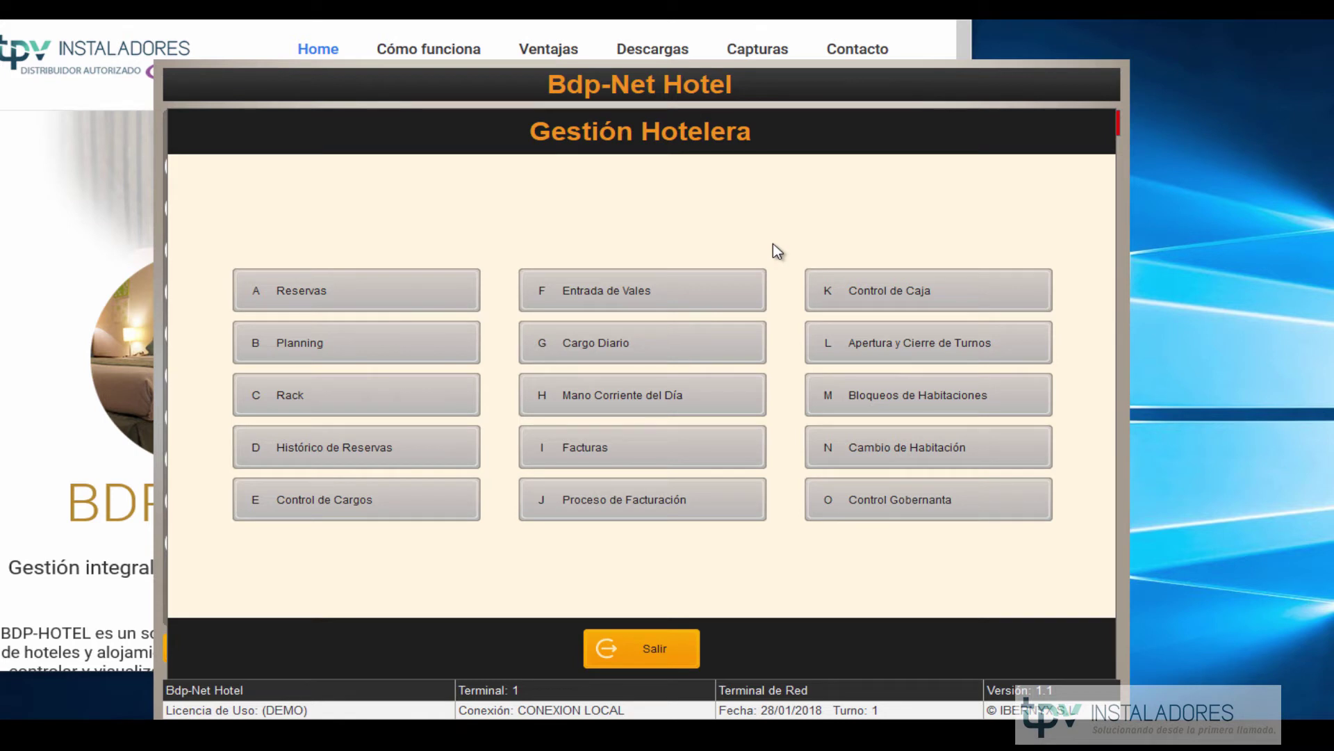
Open Control de Cargos and load the charges for room 202, reservation 1.
{"action": "left_click", "coordinate": [372, 510]}
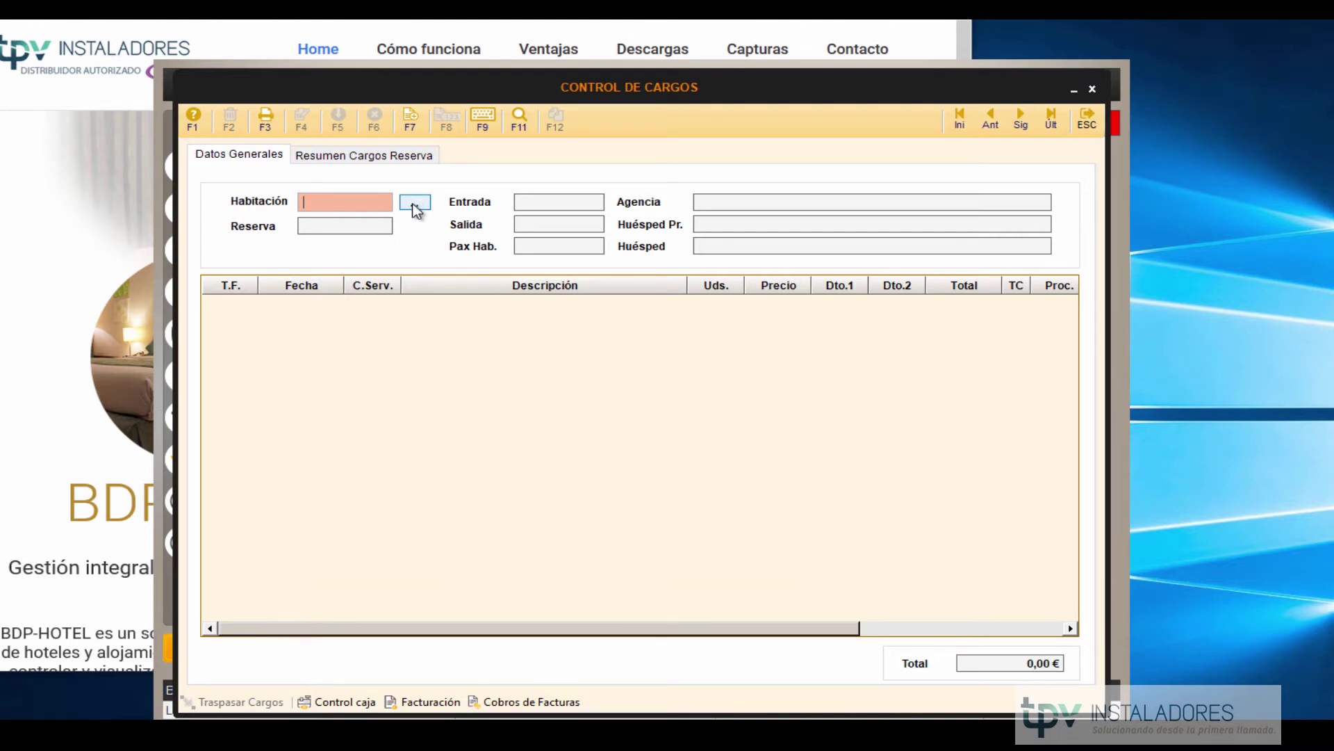
{"action": "left_click", "coordinate": [415, 203]}
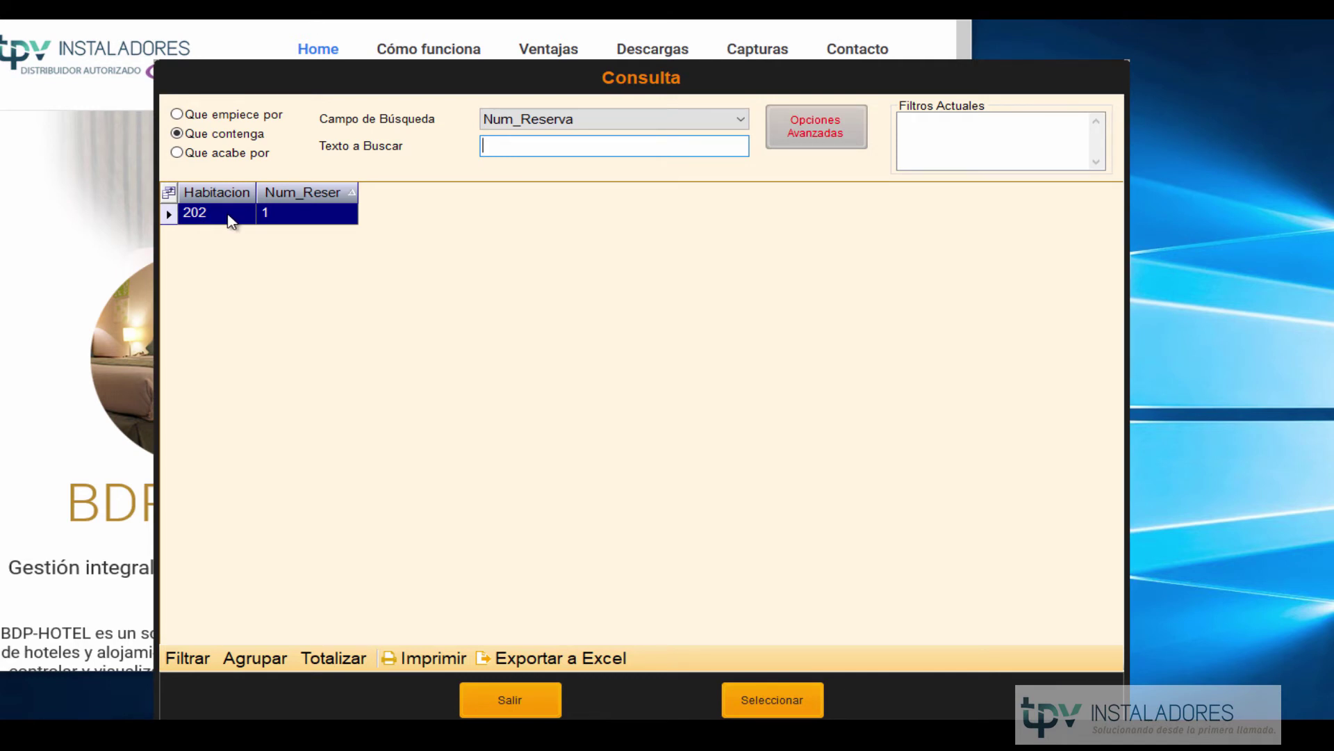
{"action": "double_click", "coordinate": [231, 213]}
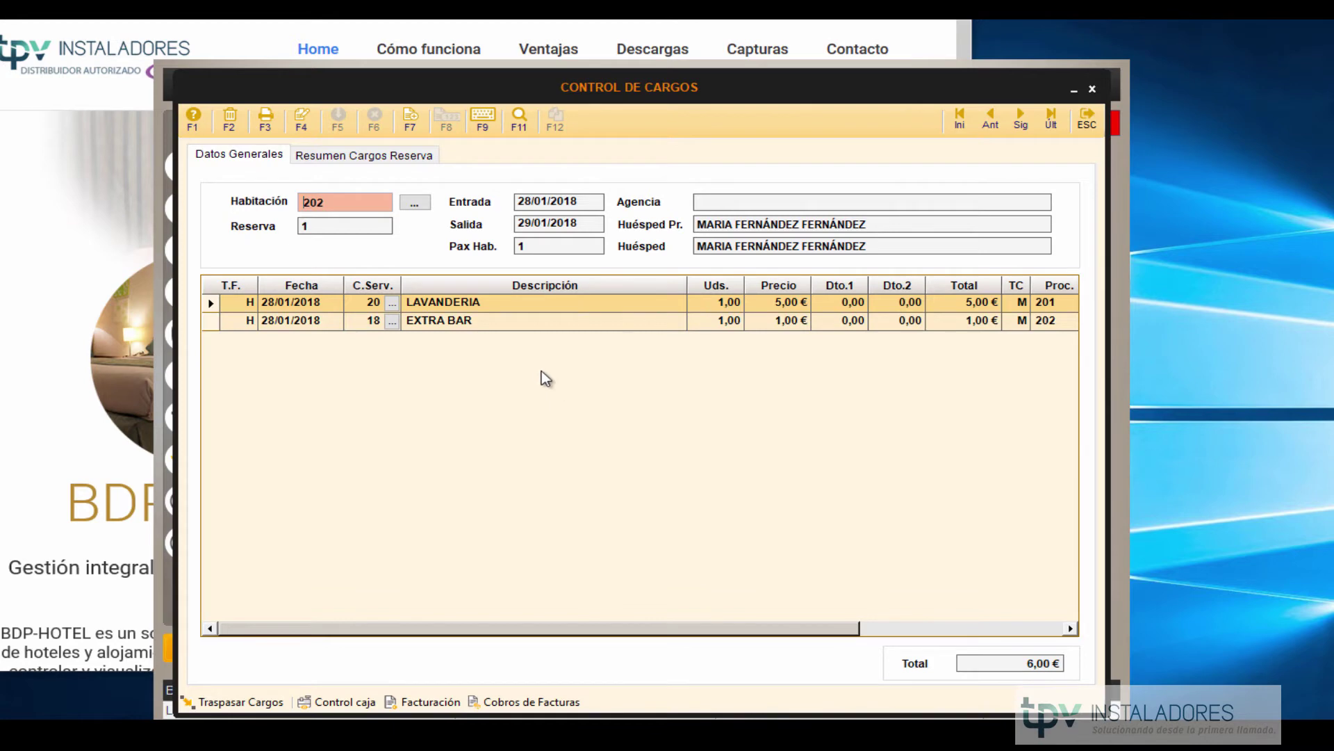
{"action": "left_click", "coordinate": [415, 204]}
{"action": "left_click", "coordinate": [233, 213]}
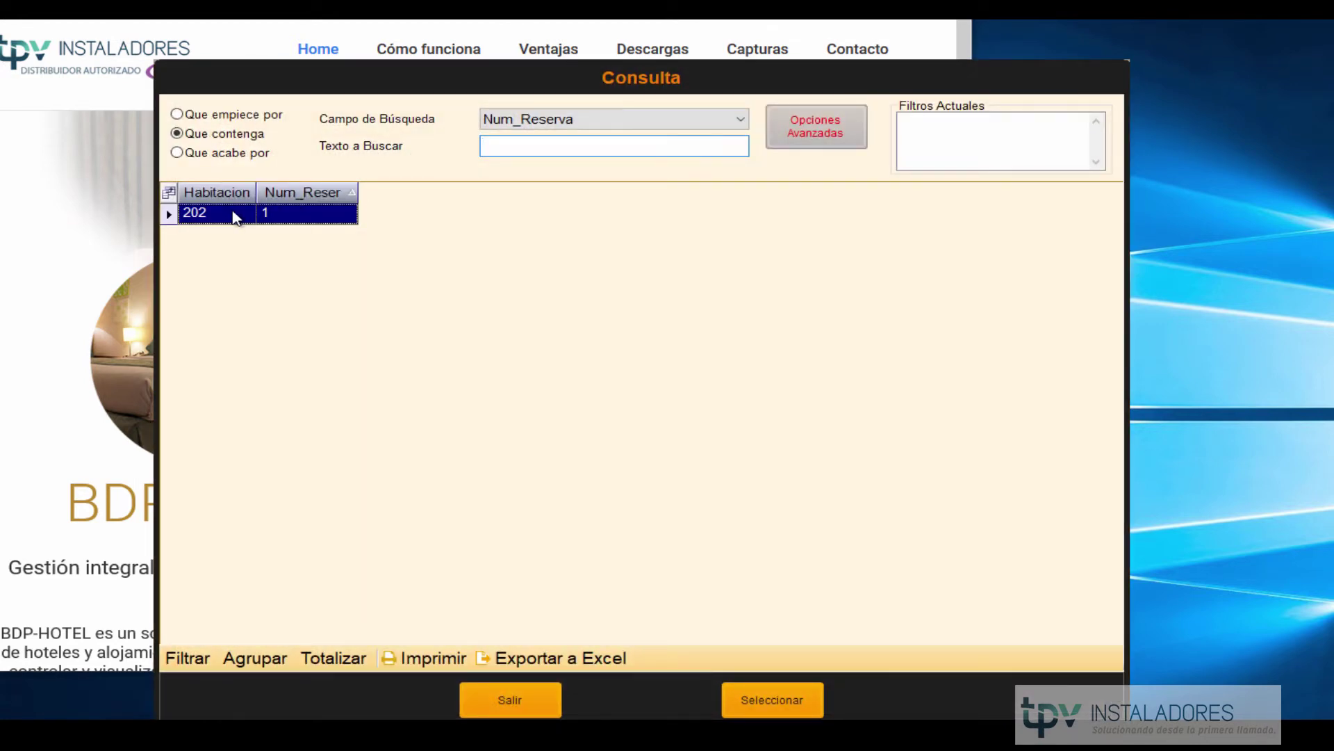
{"action": "double_click", "coordinate": [233, 213]}
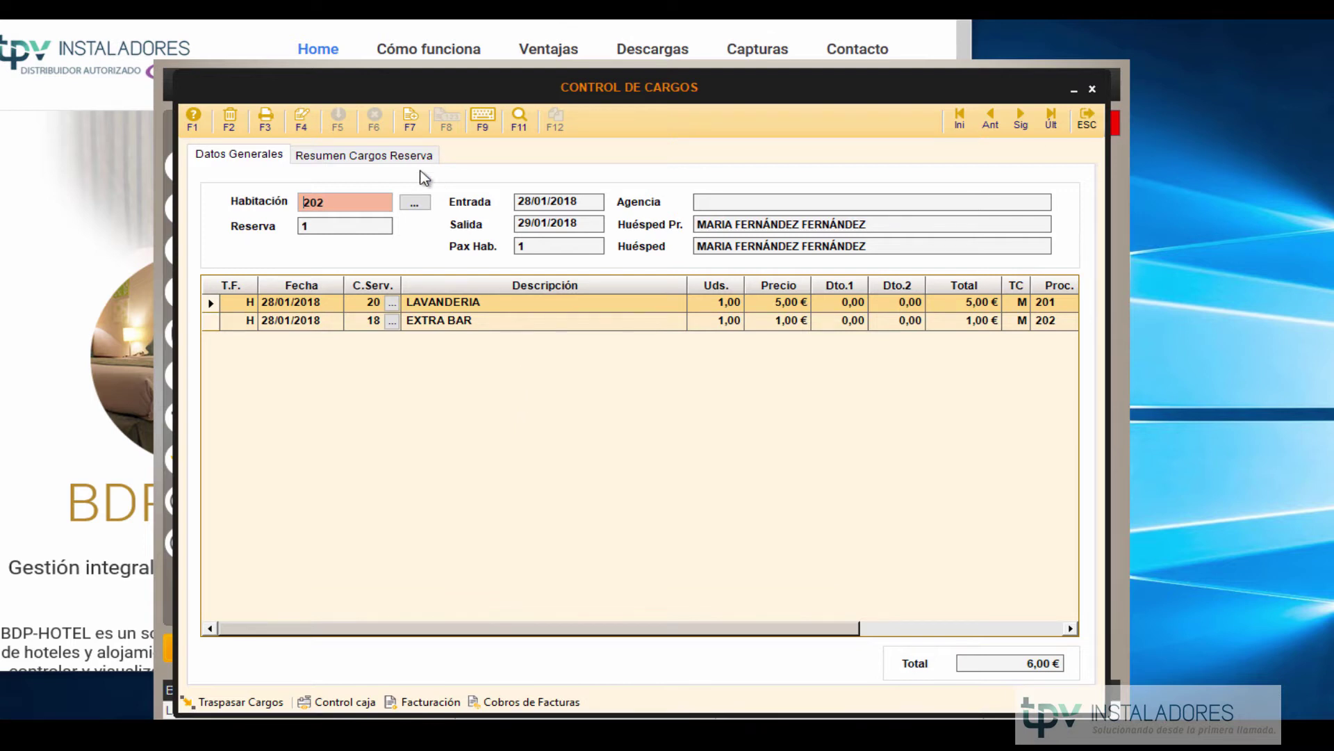
Edit room 202's charges, review the 6,00 € summary, save, and close the window.
{"action": "left_click", "coordinate": [301, 118]}
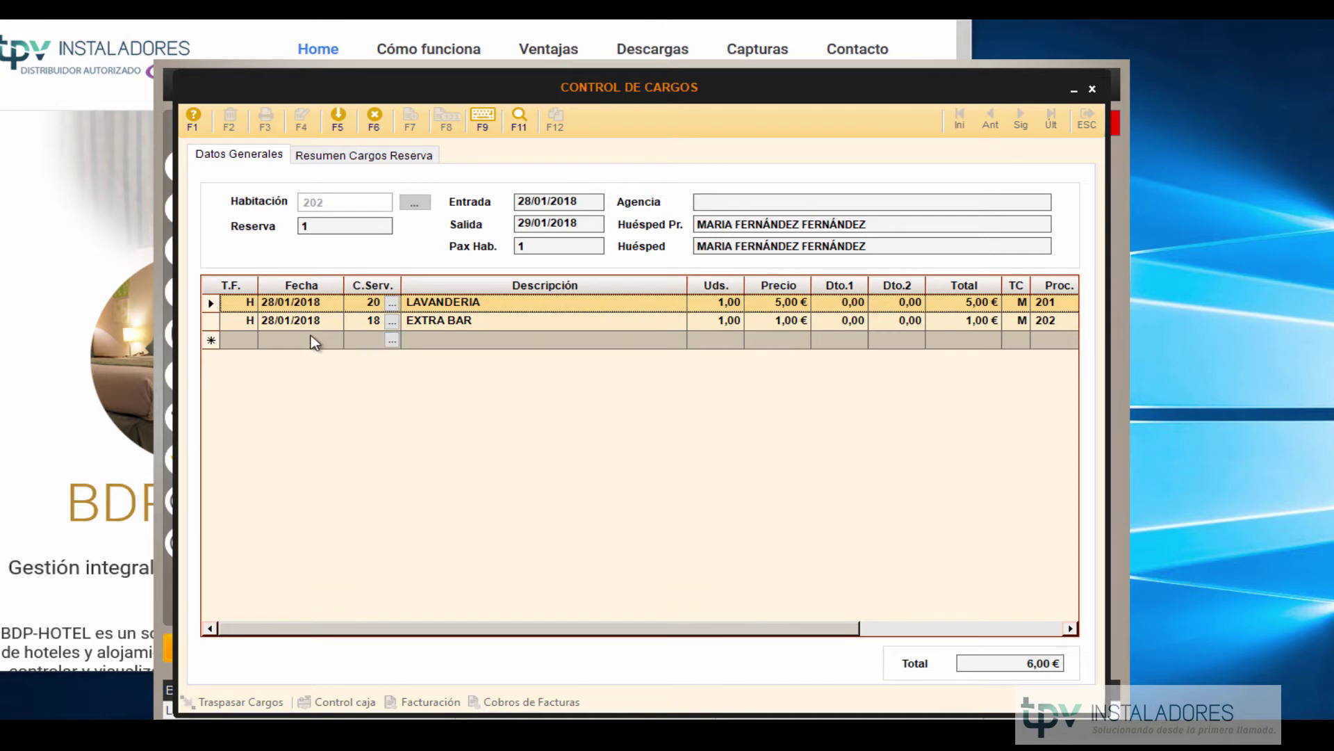
{"action": "left_click", "coordinate": [292, 339]}
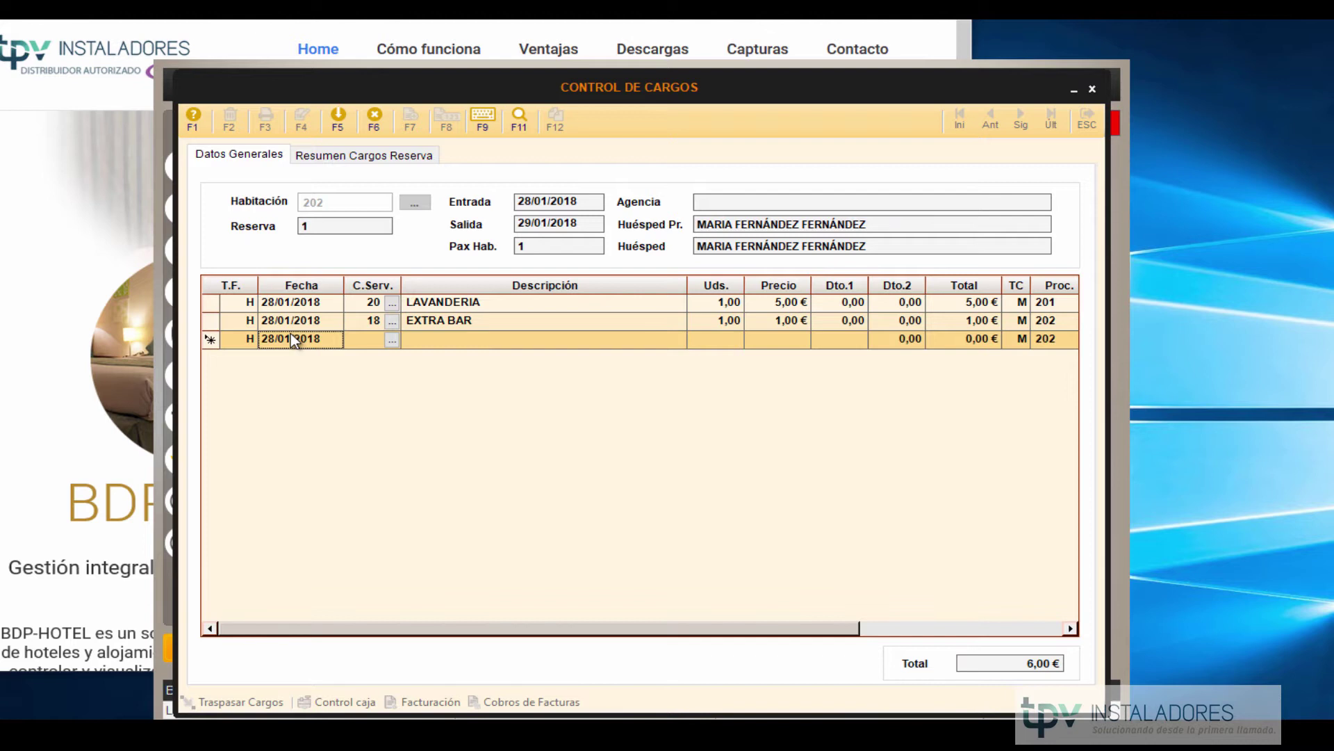
{"action": "left_click", "coordinate": [210, 338]}
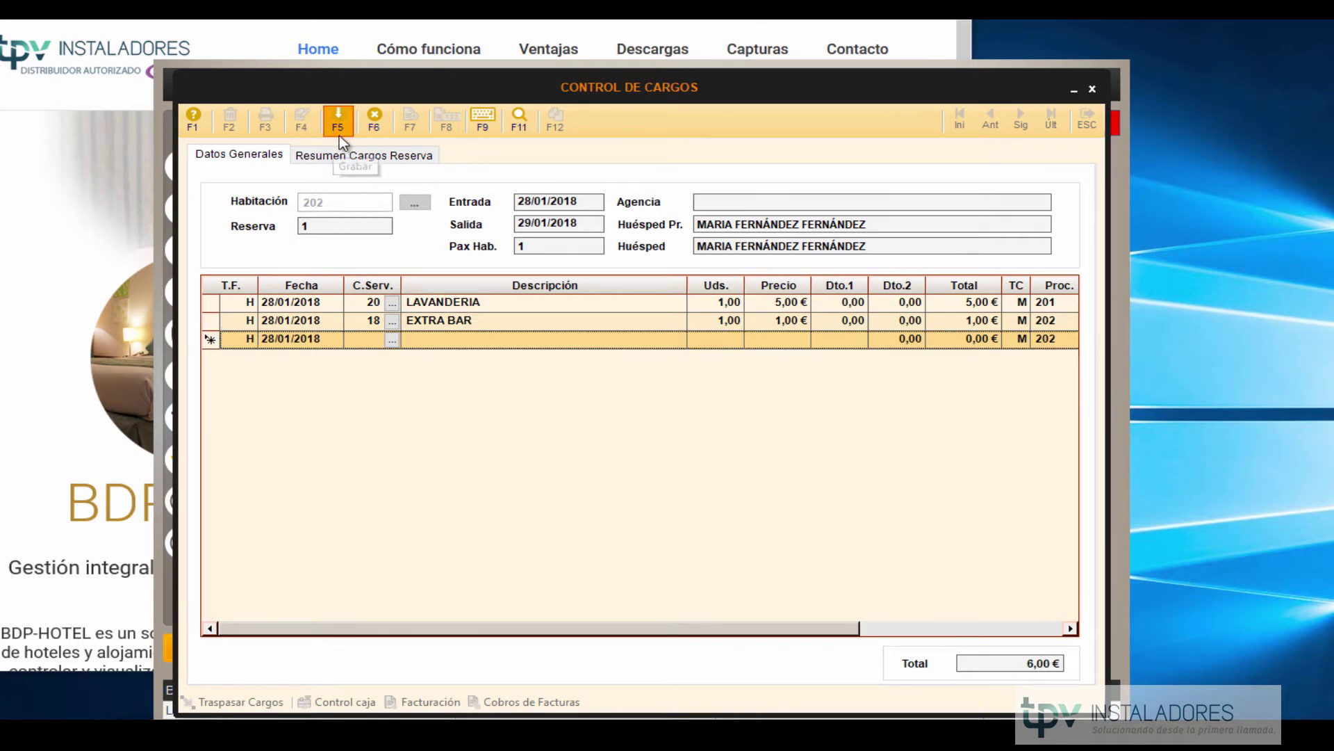
{"action": "left_click", "coordinate": [358, 155]}
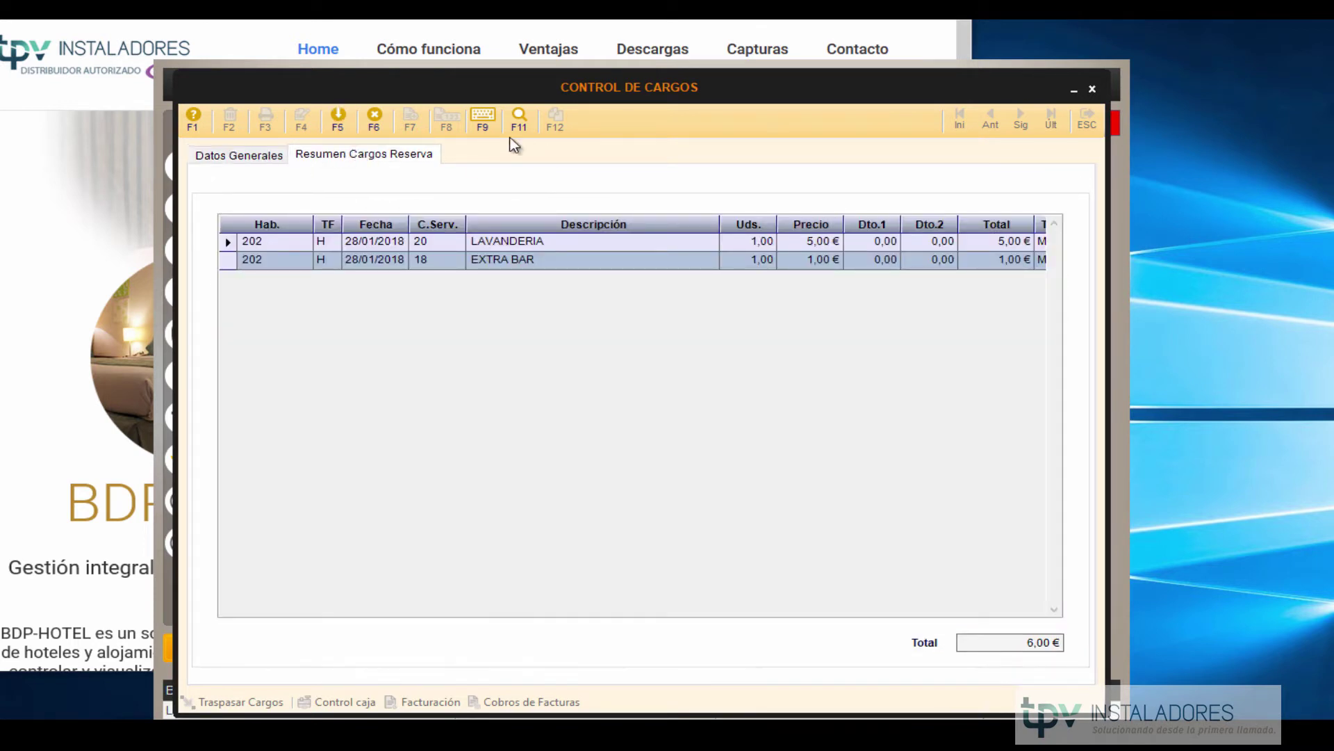
{"action": "left_click", "coordinate": [341, 124]}
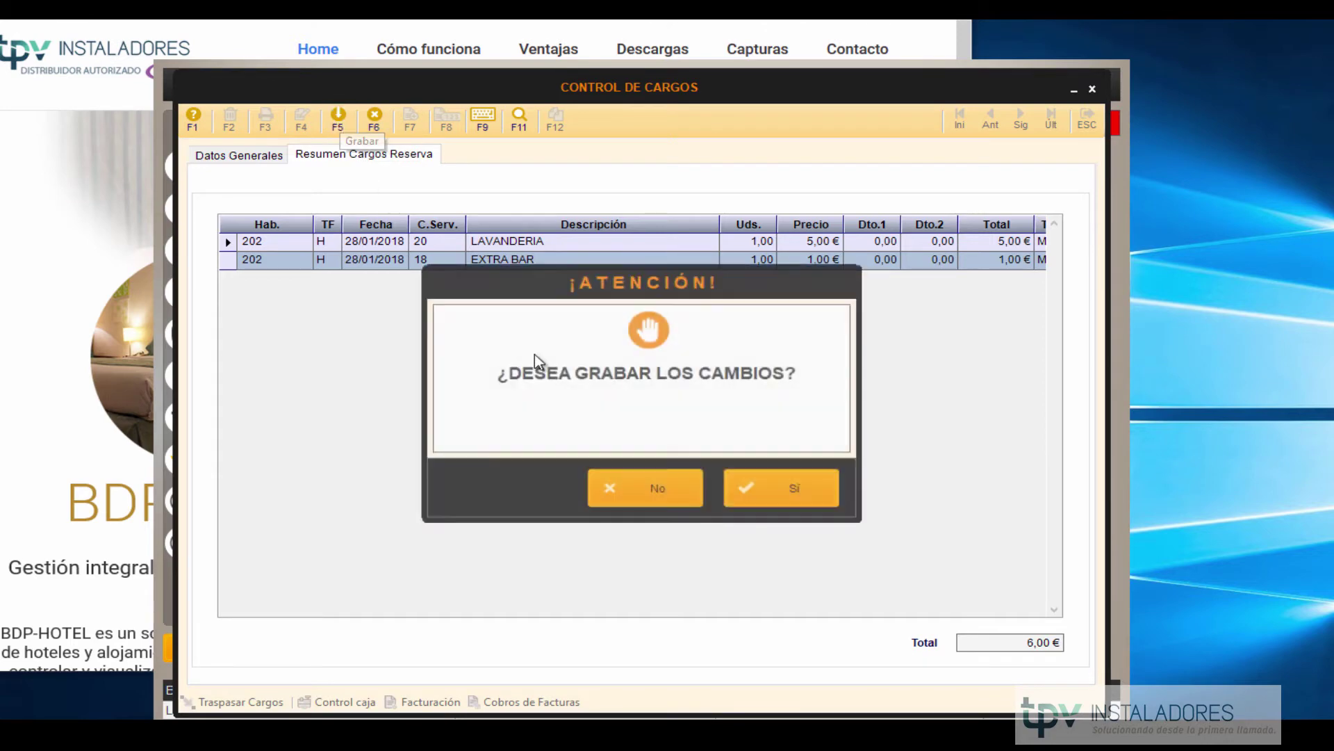
{"action": "left_click", "coordinate": [781, 491]}
{"action": "left_click", "coordinate": [1089, 124]}
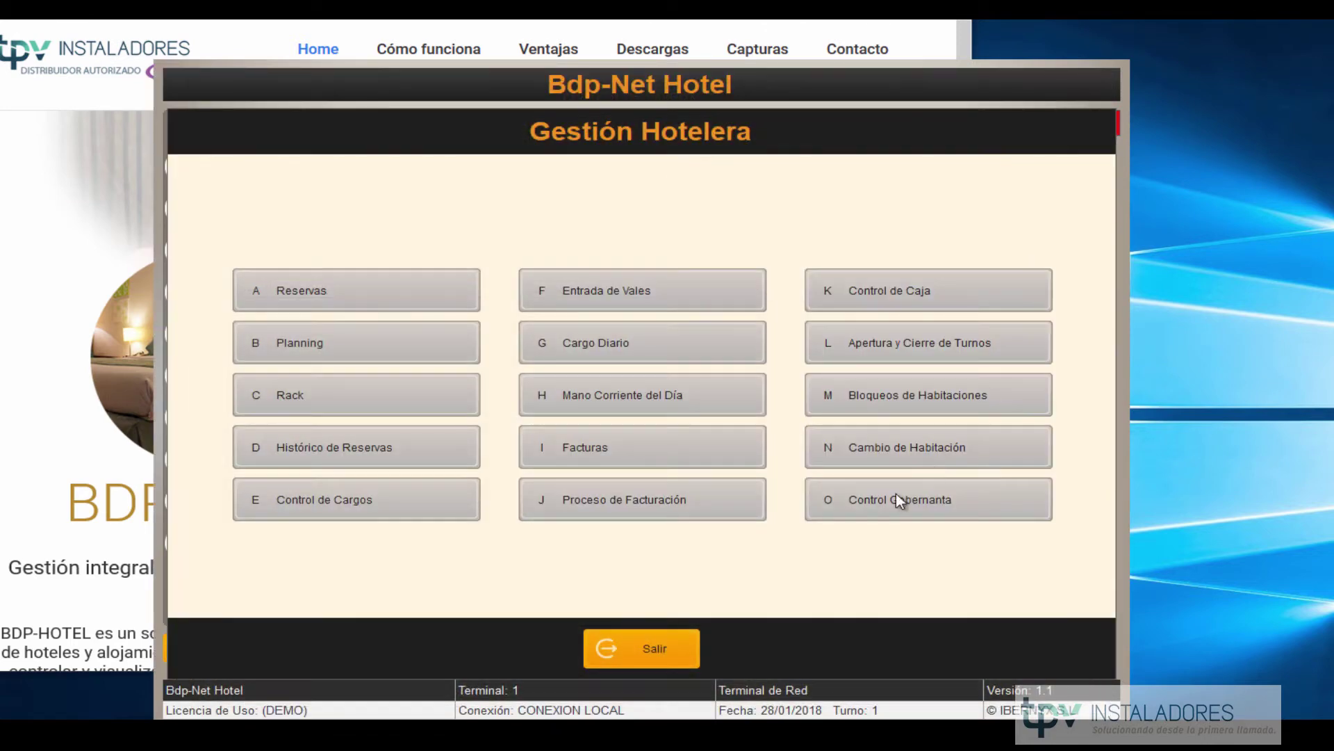
{"action": "left_click", "coordinate": [661, 293]}
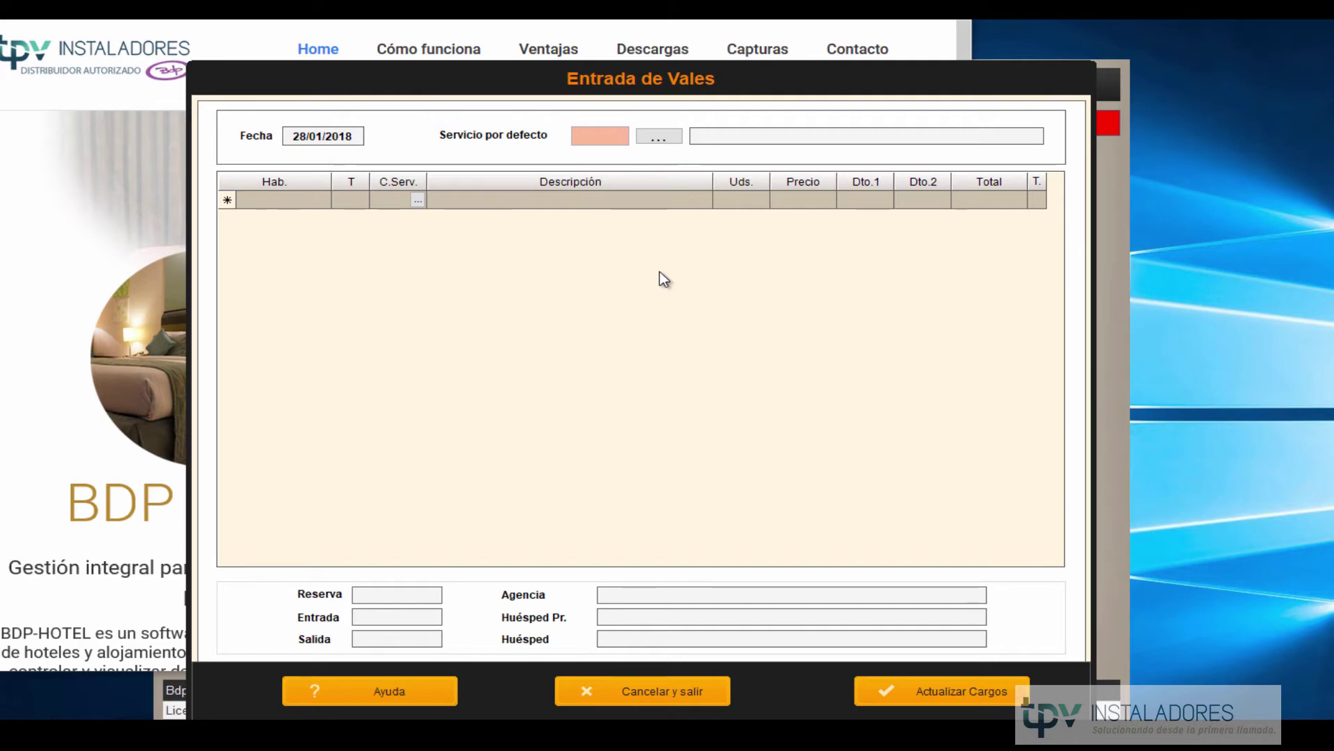
{"action": "left_click", "coordinate": [656, 137]}
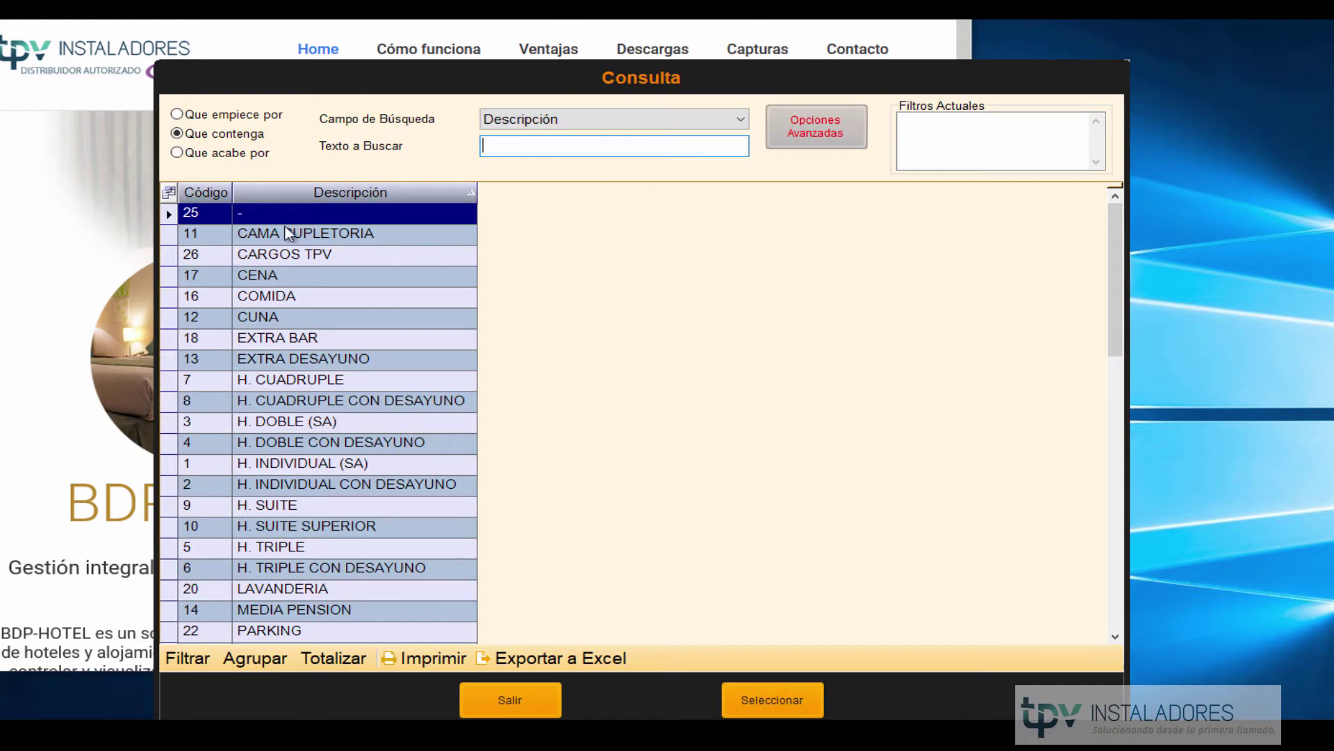
{"action": "double_click", "coordinate": [282, 237]}
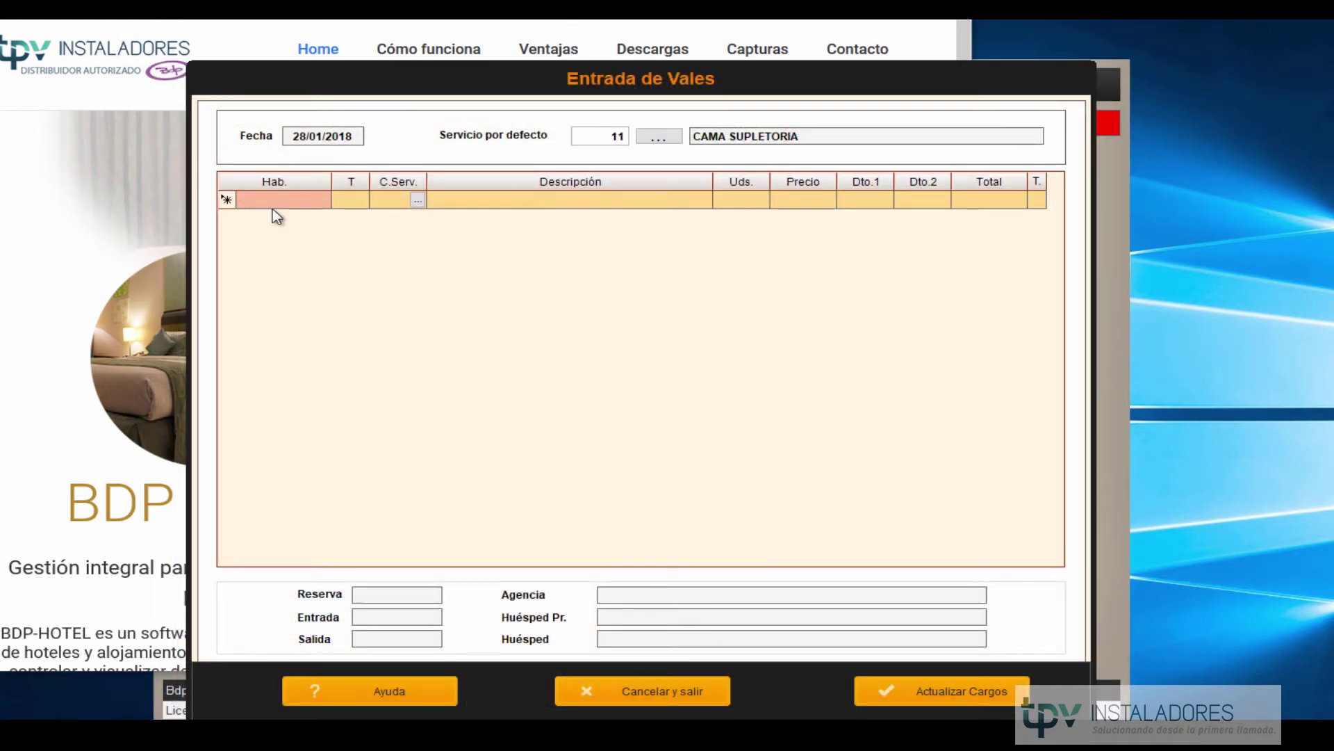
{"action": "type", "text": "202"}
{"action": "key", "text": "Return"}
{"action": "key", "text": "Return"}
{"action": "key", "text": "Return"}
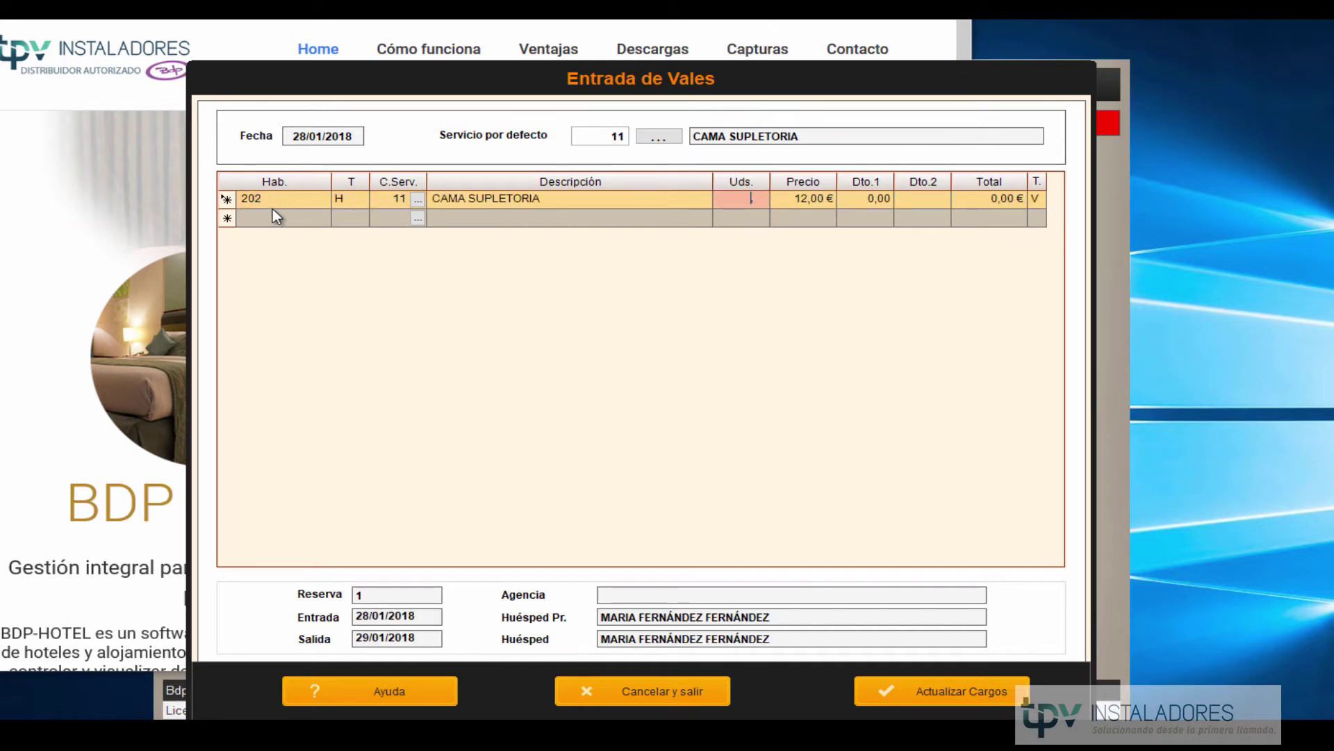
{"action": "type", "text": "1"}
{"action": "key", "text": "Return"}
{"action": "key", "text": "Return"}
{"action": "key", "text": "Return"}
{"action": "key", "text": "Return"}
{"action": "key", "text": "Return"}
{"action": "key", "text": "Return"}
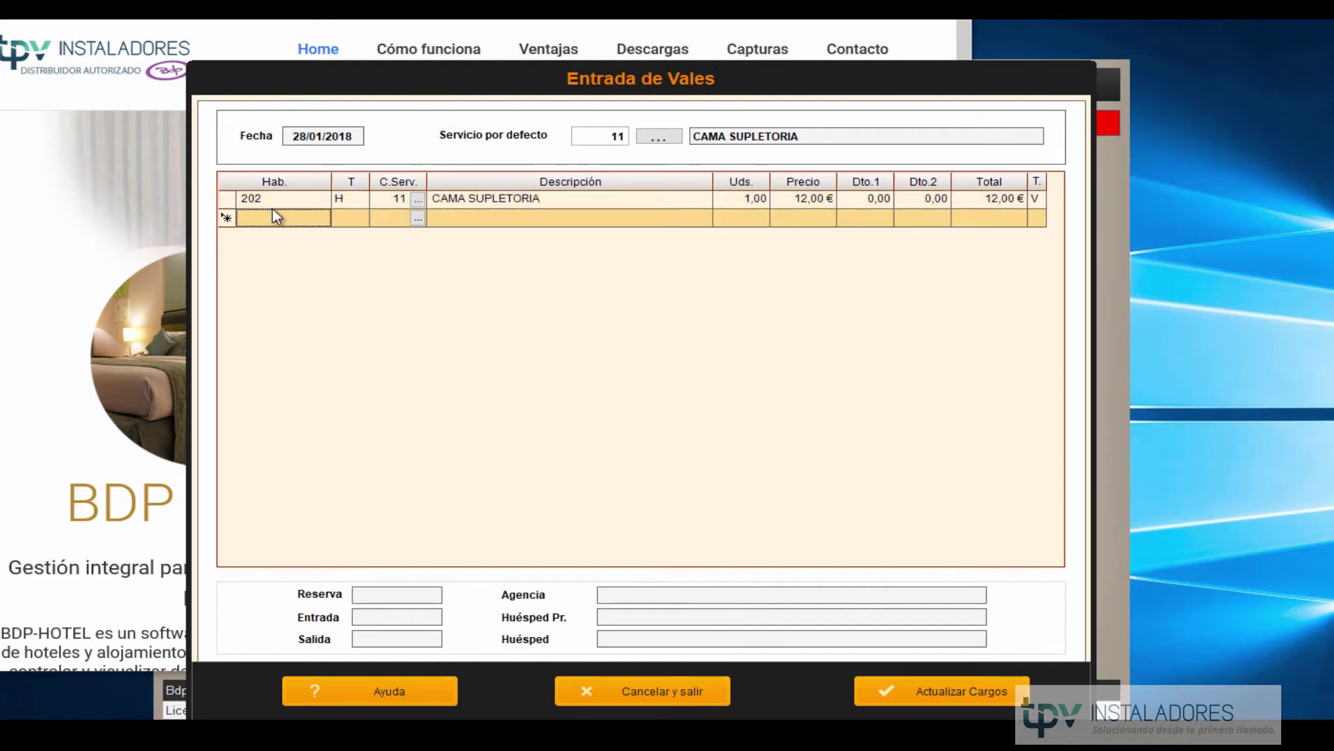
{"action": "type", "text": "202"}
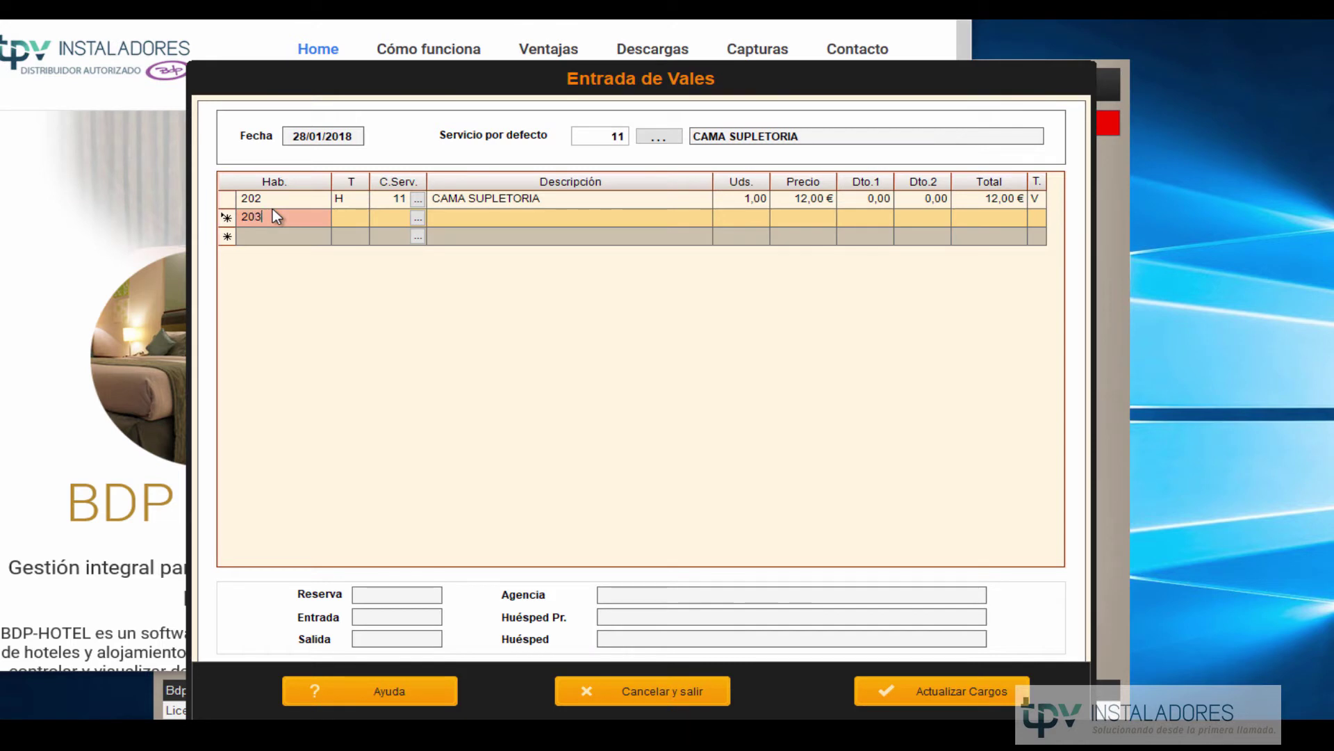
{"action": "key", "text": "Return"}
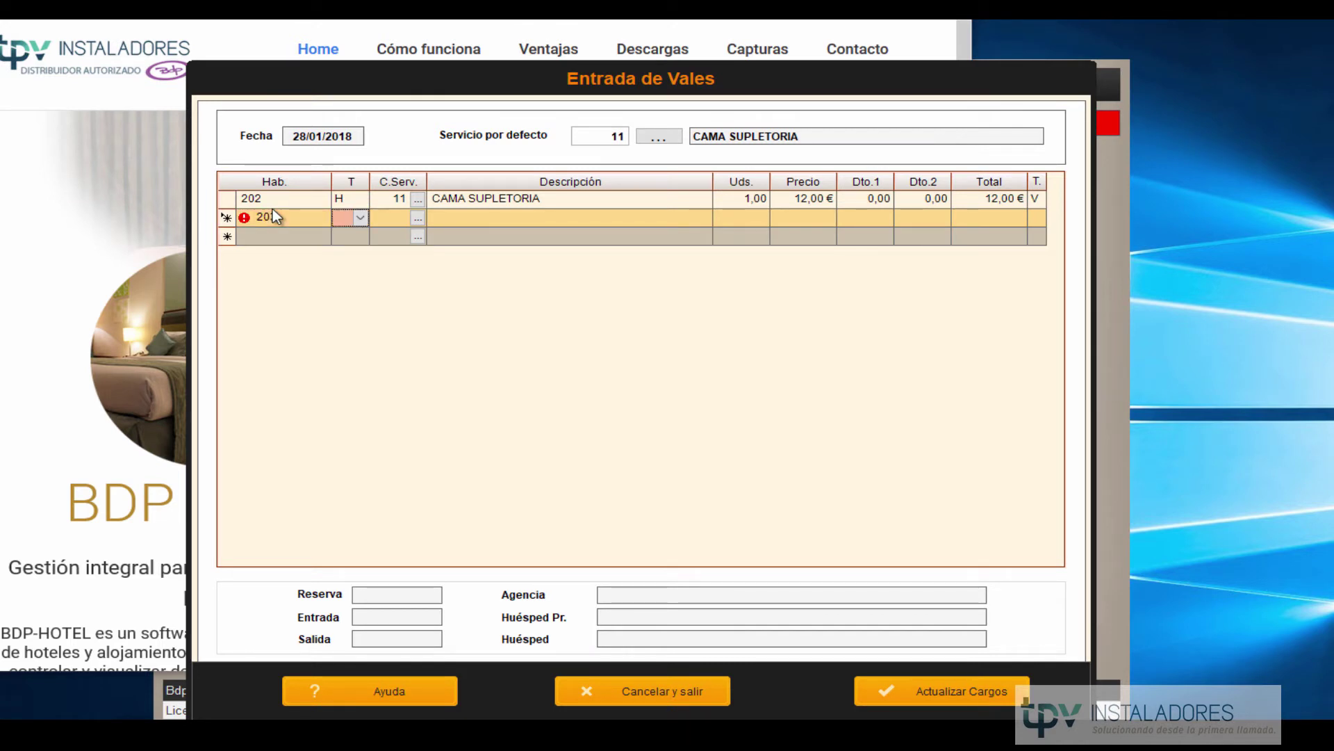
{"action": "mouse_move", "coordinate": [246, 224]}
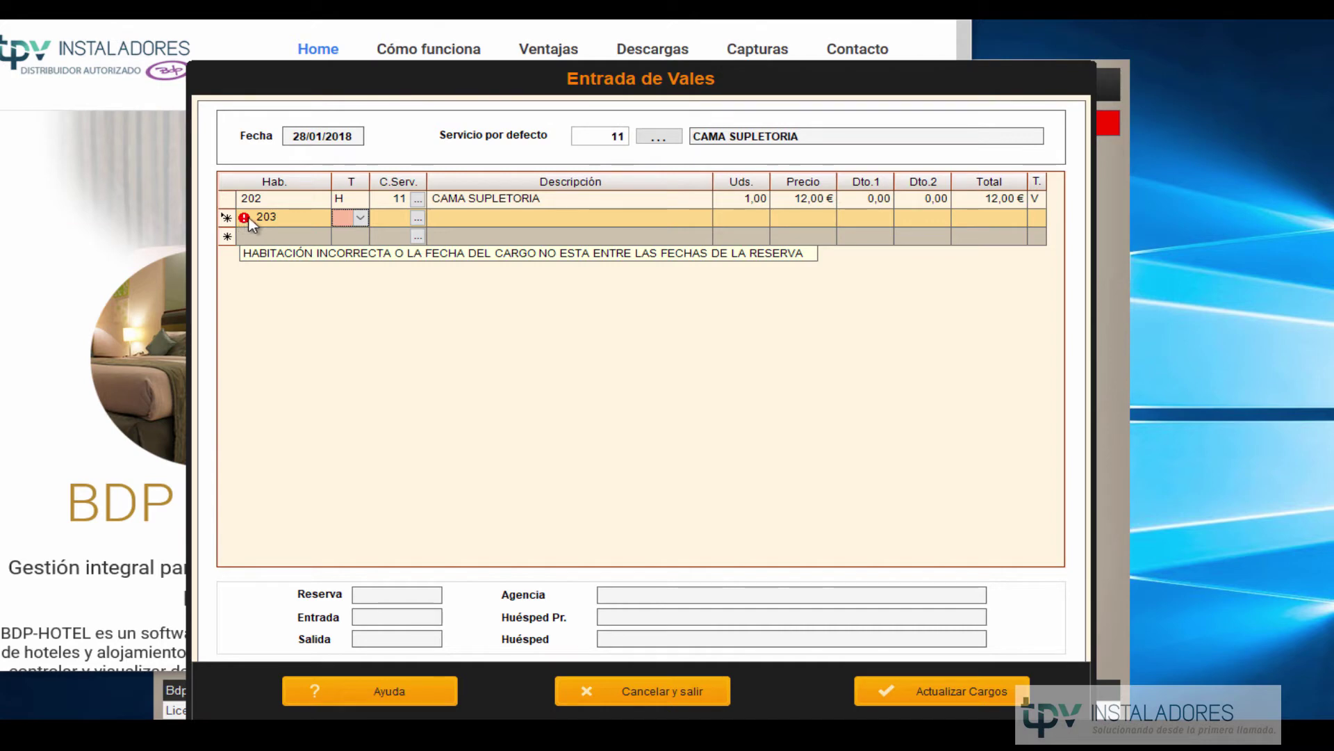
{"action": "left_click", "coordinate": [656, 691]}
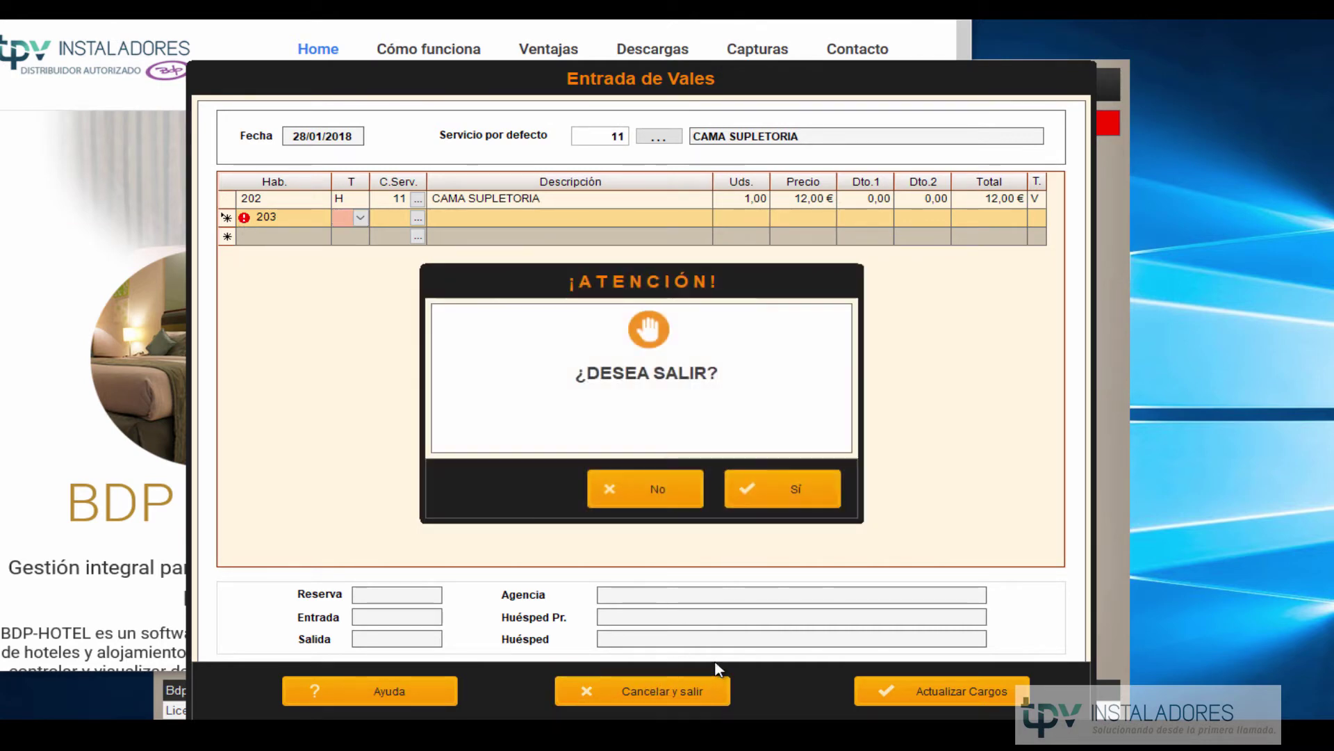
{"action": "left_click", "coordinate": [785, 492]}
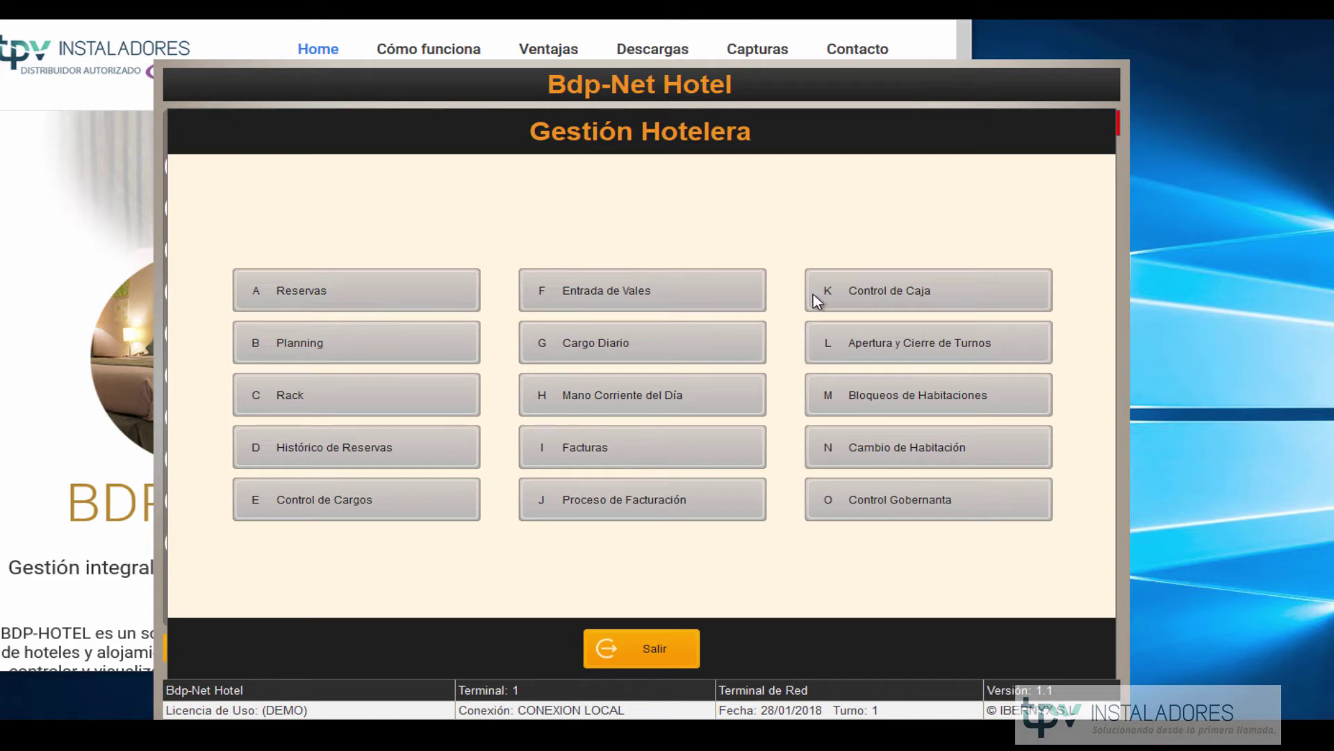
{"action": "left_click", "coordinate": [372, 289]}
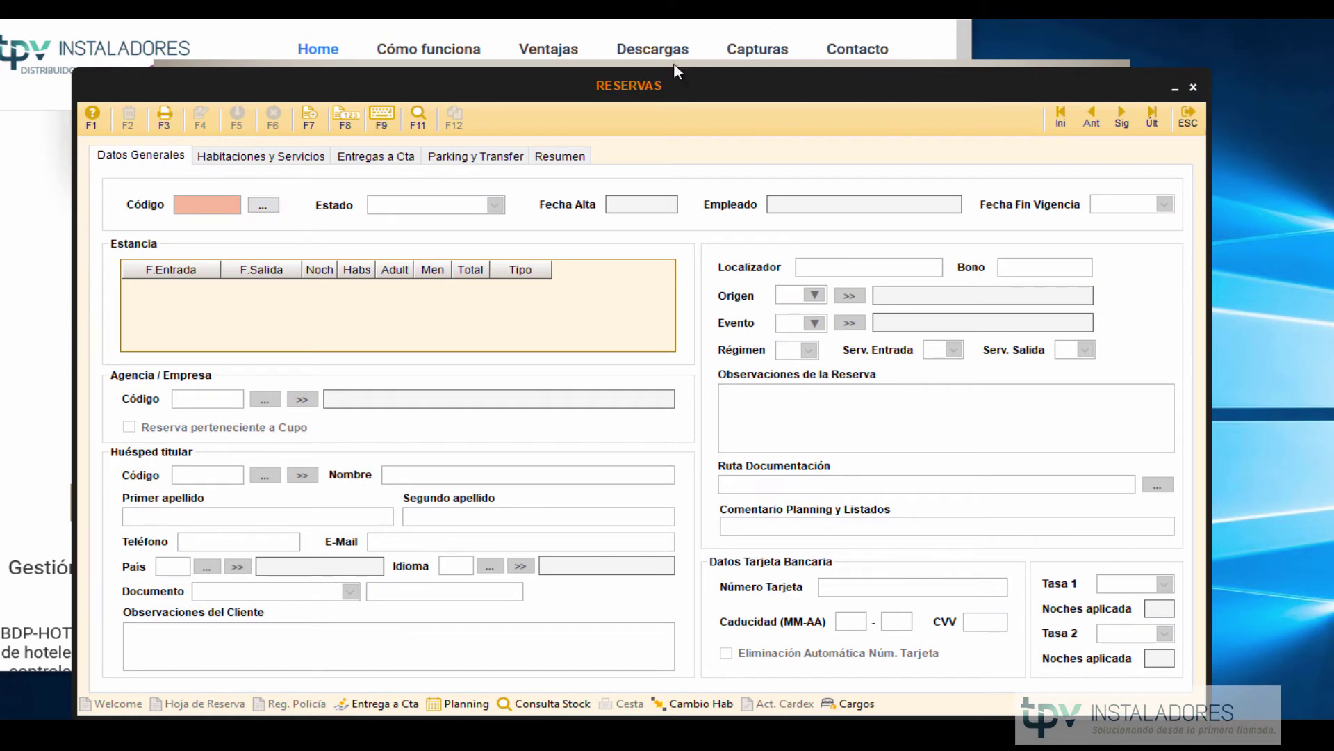
{"action": "left_click", "coordinate": [1061, 117]}
{"action": "left_click", "coordinate": [255, 157]}
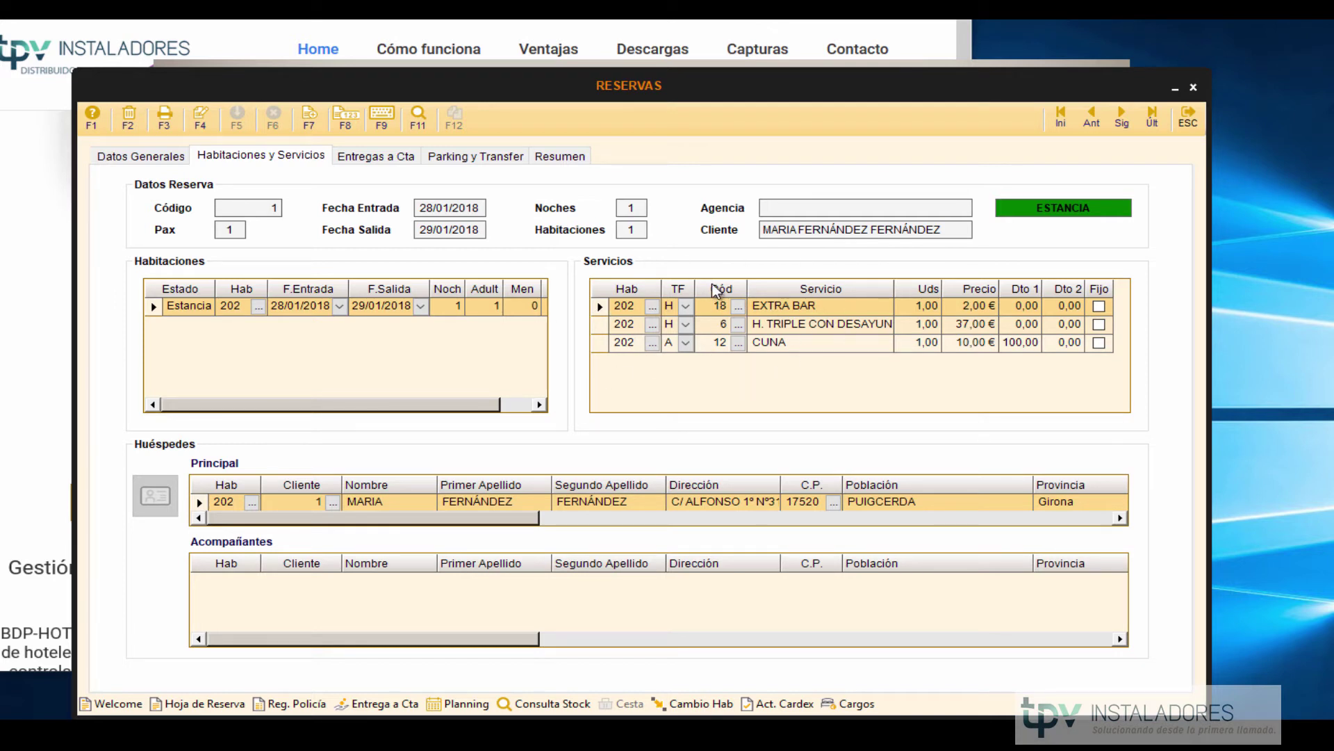
{"action": "left_click", "coordinate": [1188, 116]}
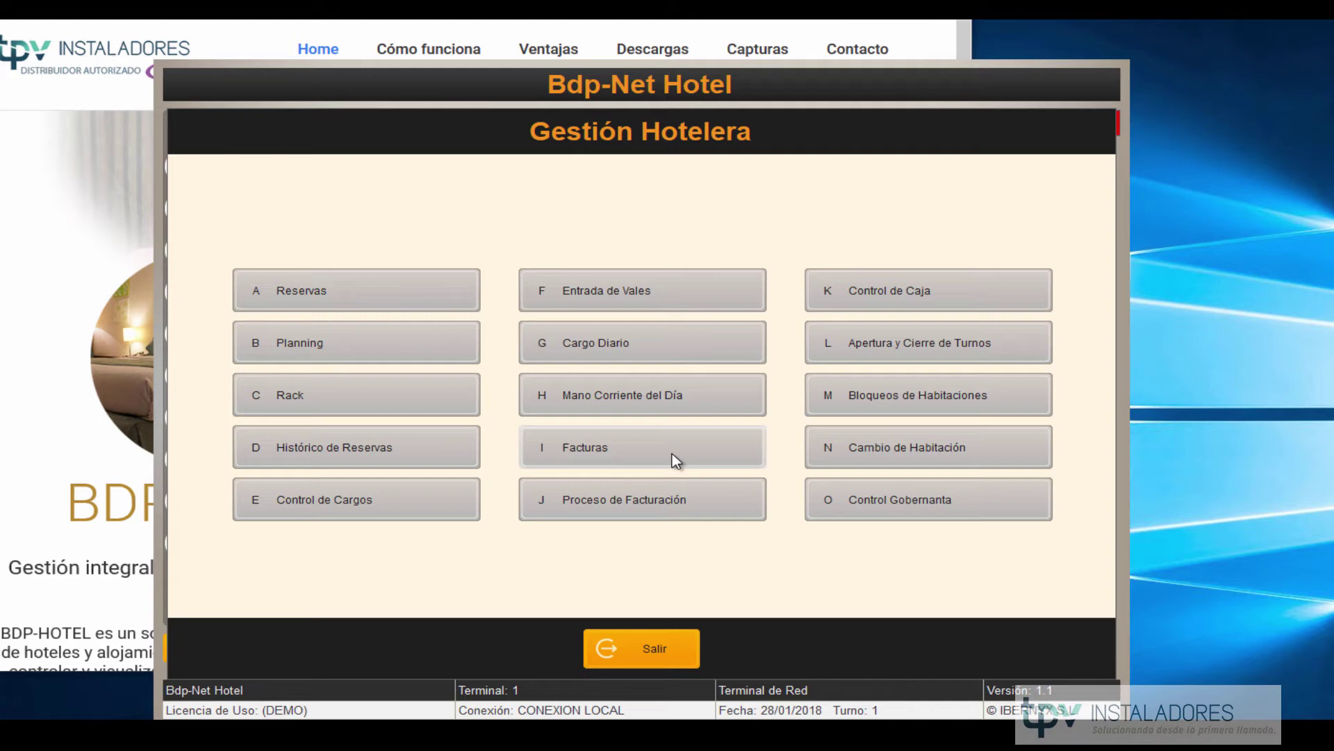
{"action": "left_click", "coordinate": [313, 504]}
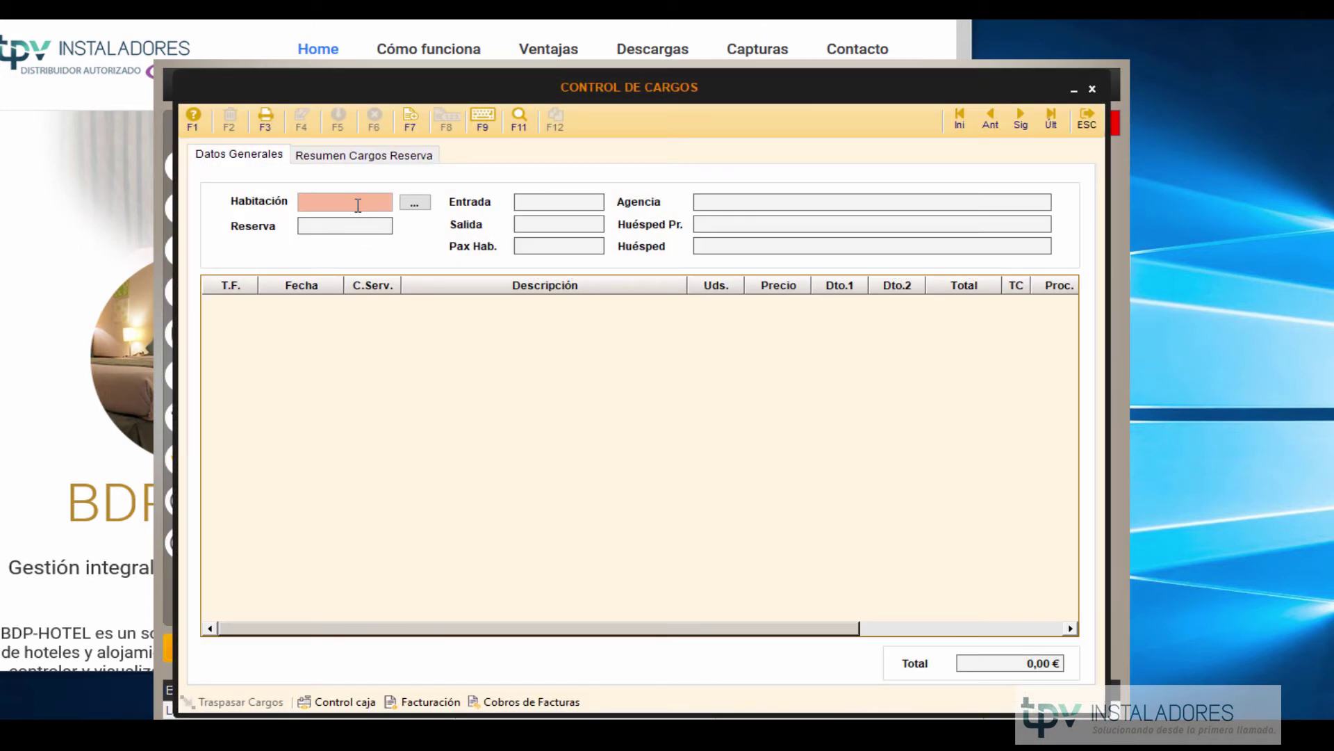
{"action": "type", "text": "202"}
{"action": "key", "text": "Return"}
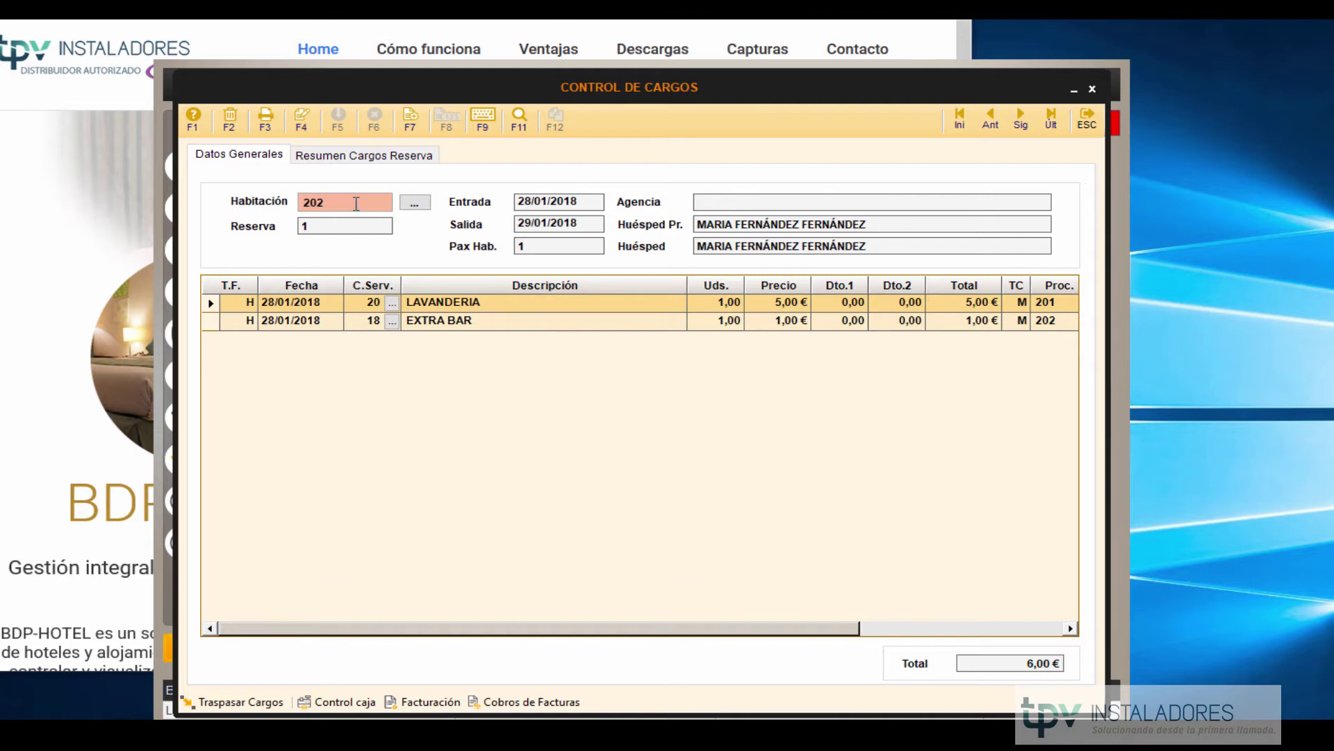
{"action": "left_click", "coordinate": [301, 118]}
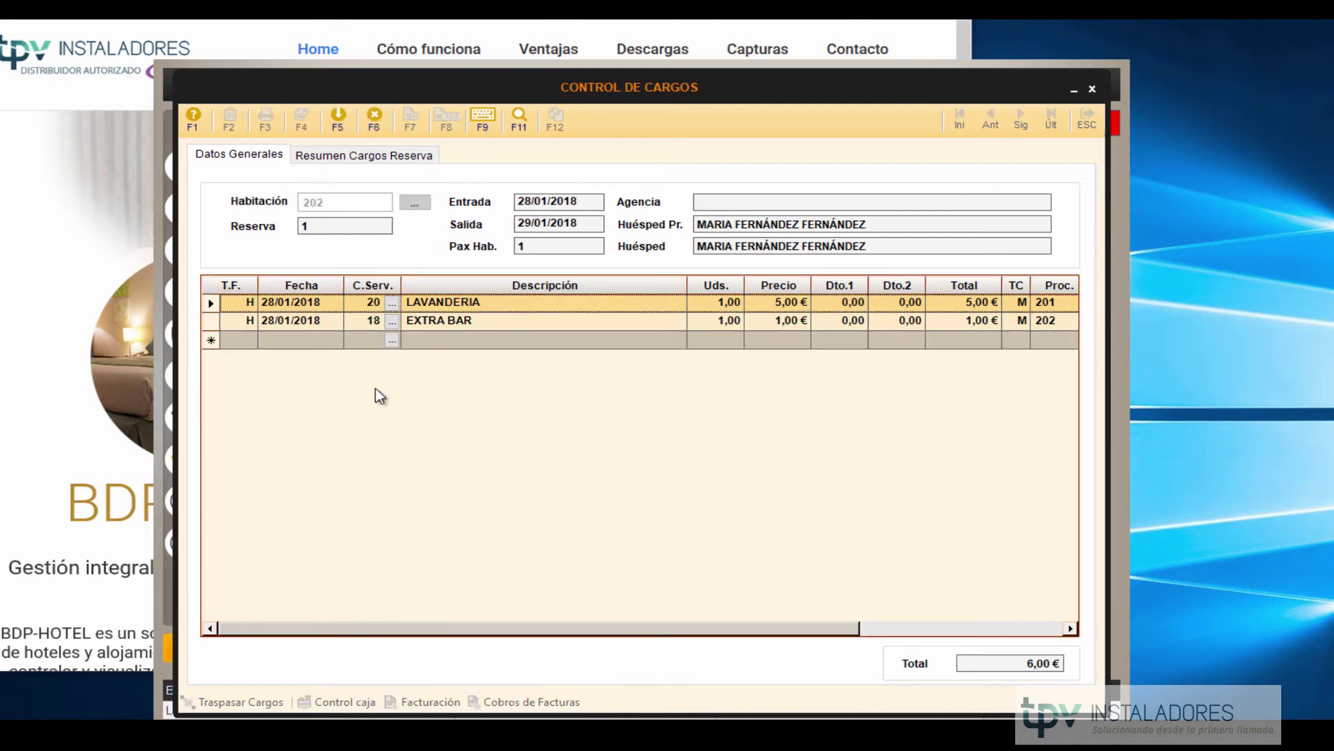
{"action": "left_click", "coordinate": [314, 339]}
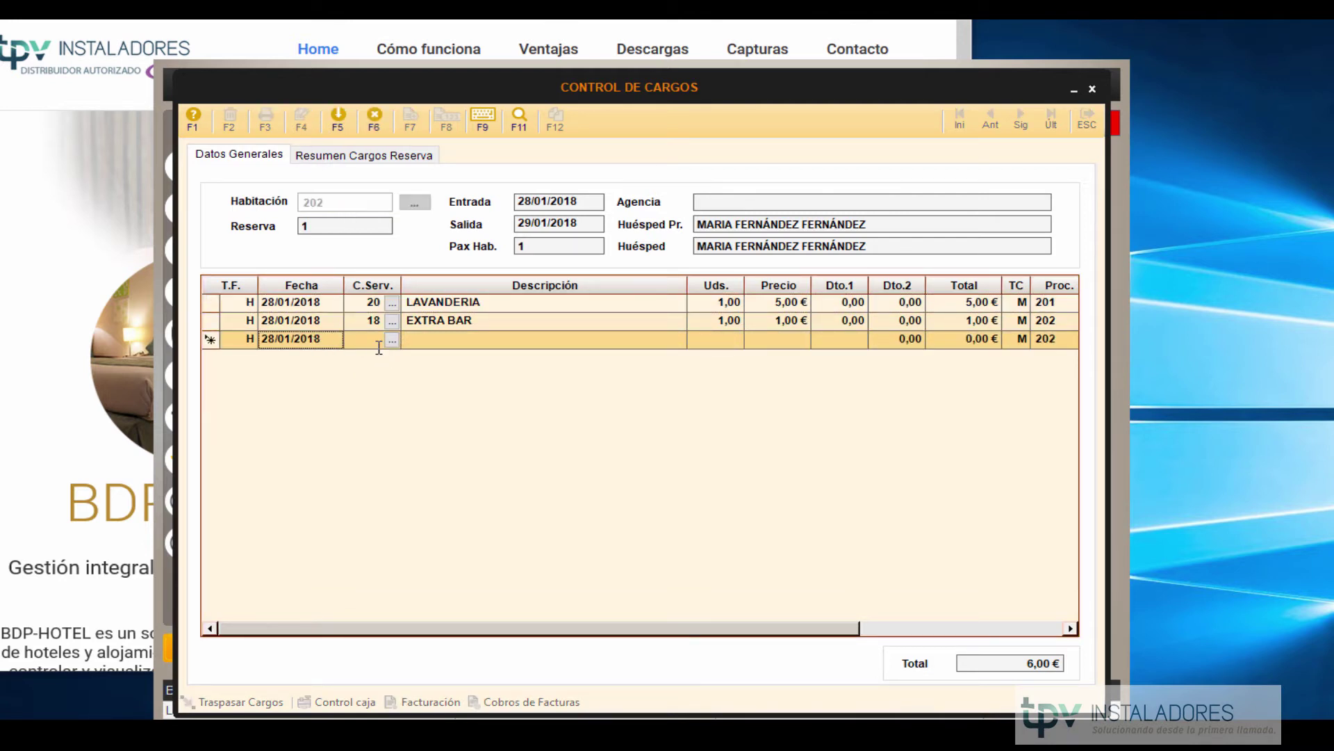
{"action": "left_click", "coordinate": [378, 342]}
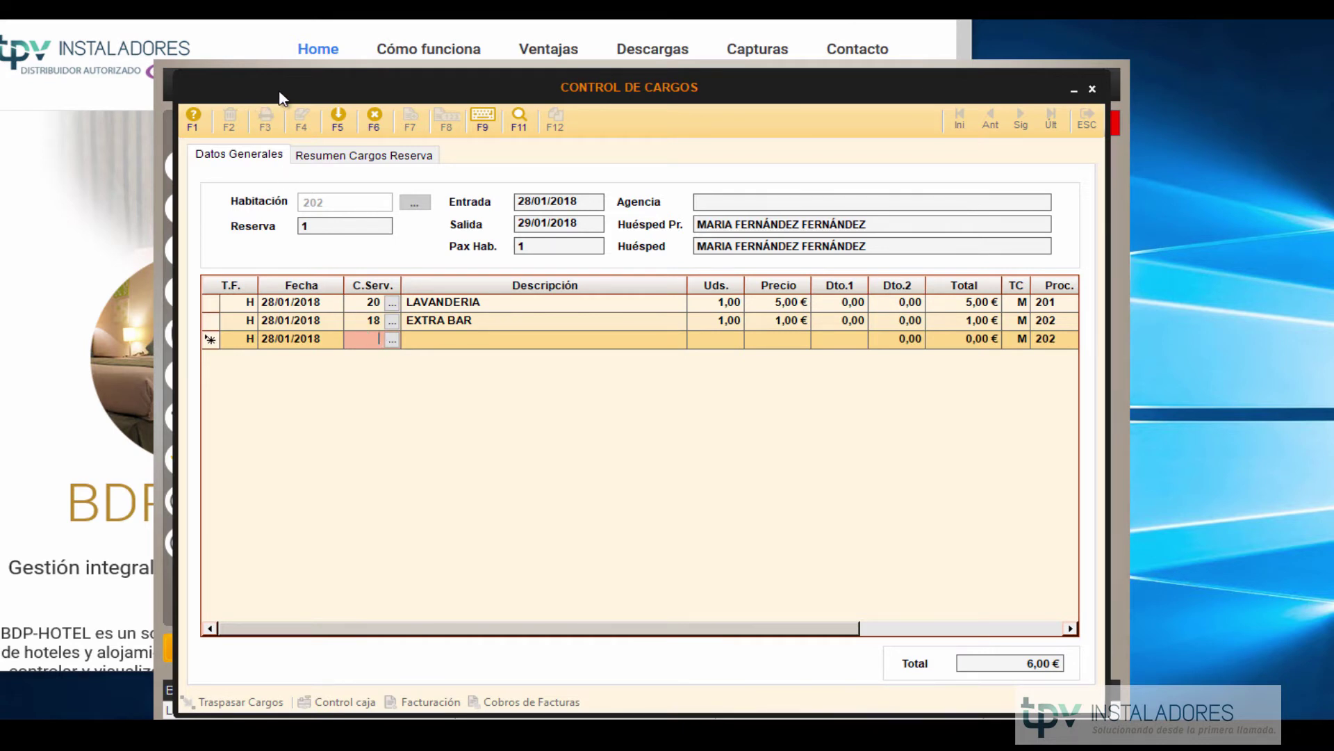
{"action": "left_click", "coordinate": [373, 122]}
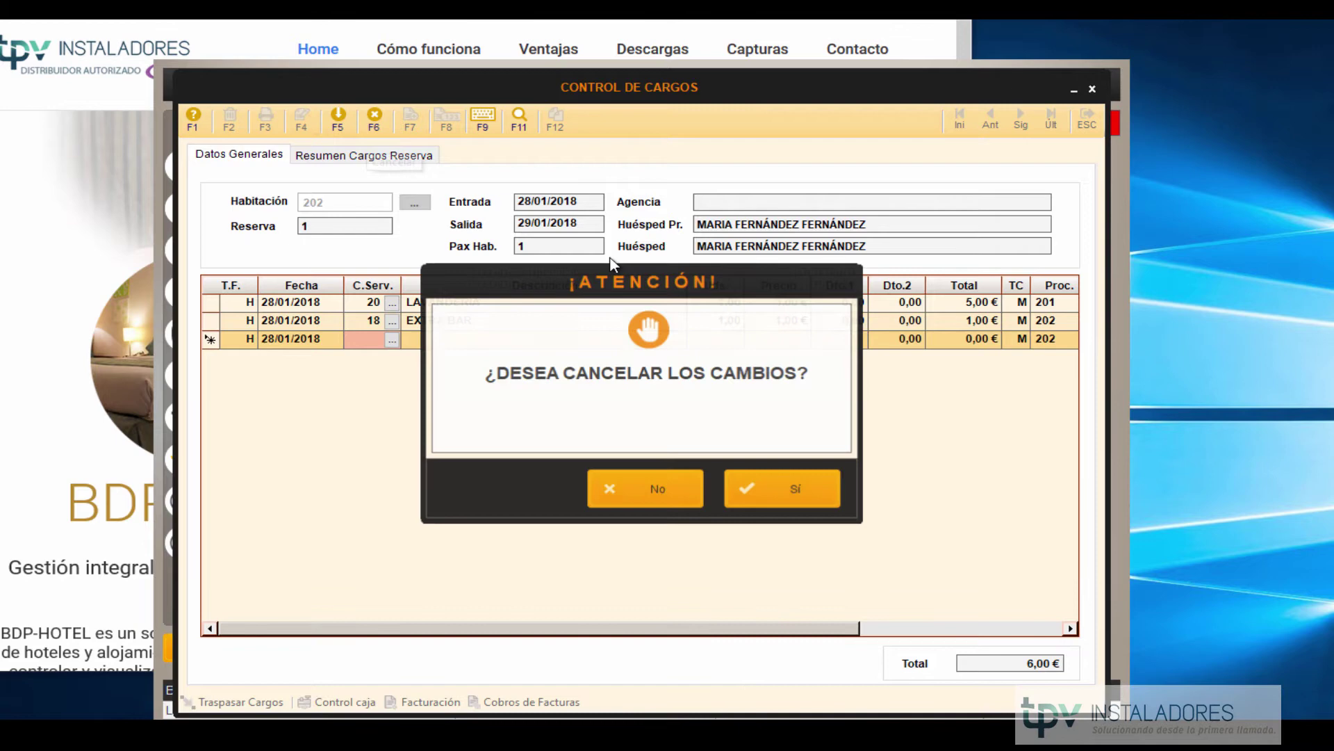
{"action": "left_click", "coordinate": [788, 490]}
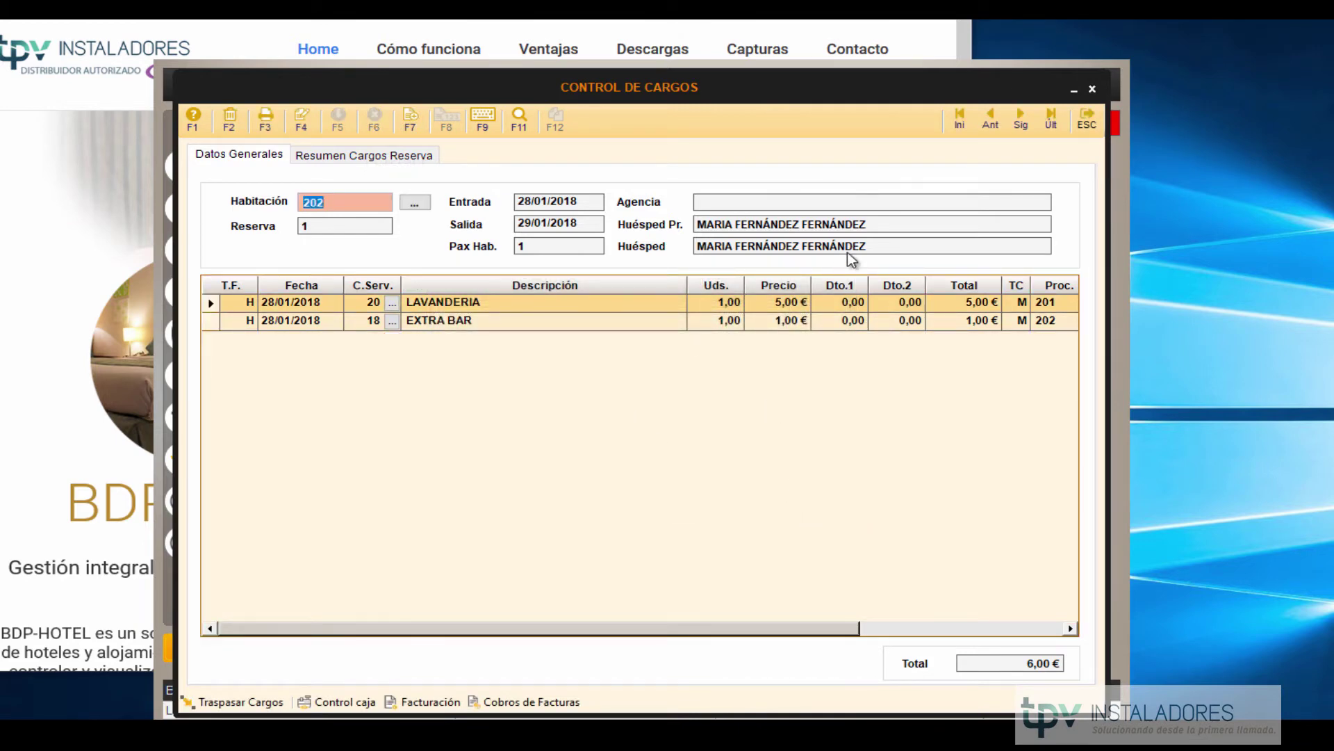
{"action": "left_click", "coordinate": [1087, 118]}
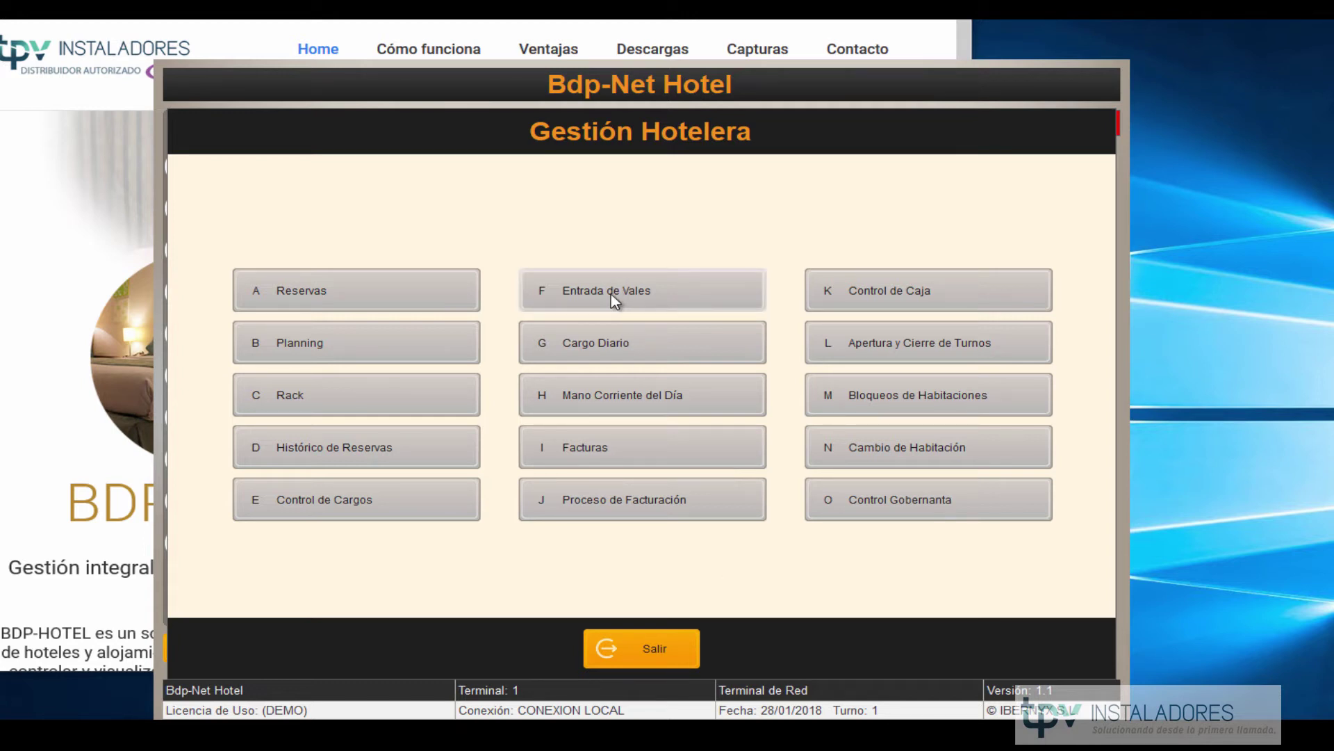
{"action": "left_click", "coordinate": [581, 292]}
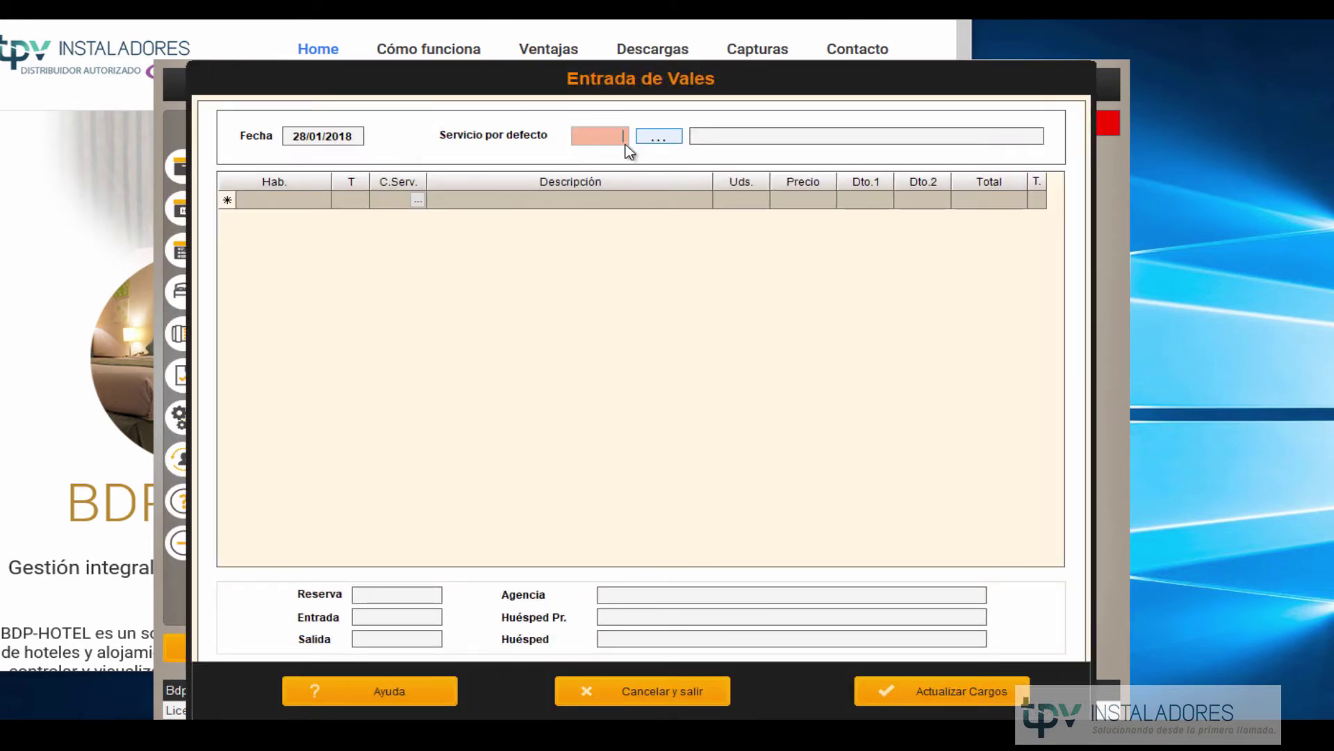
{"action": "left_click", "coordinate": [661, 136]}
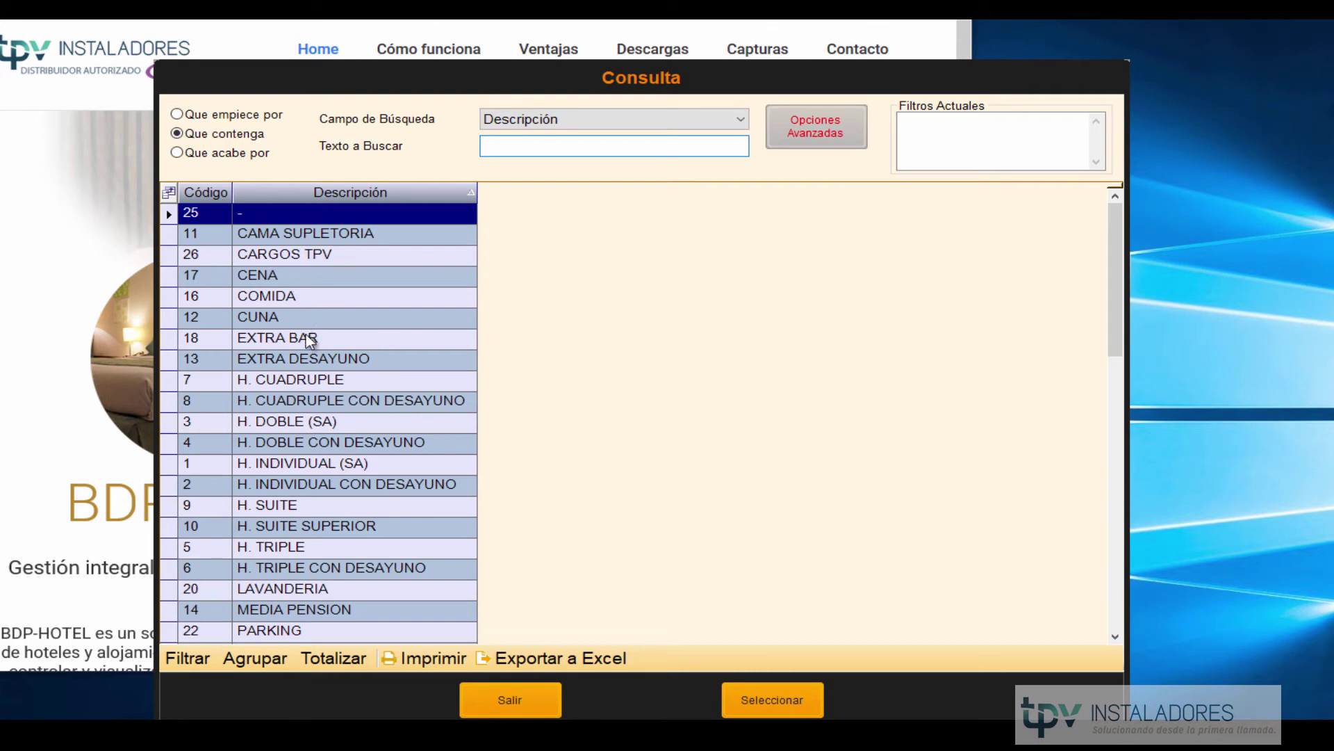
{"action": "double_click", "coordinate": [308, 338]}
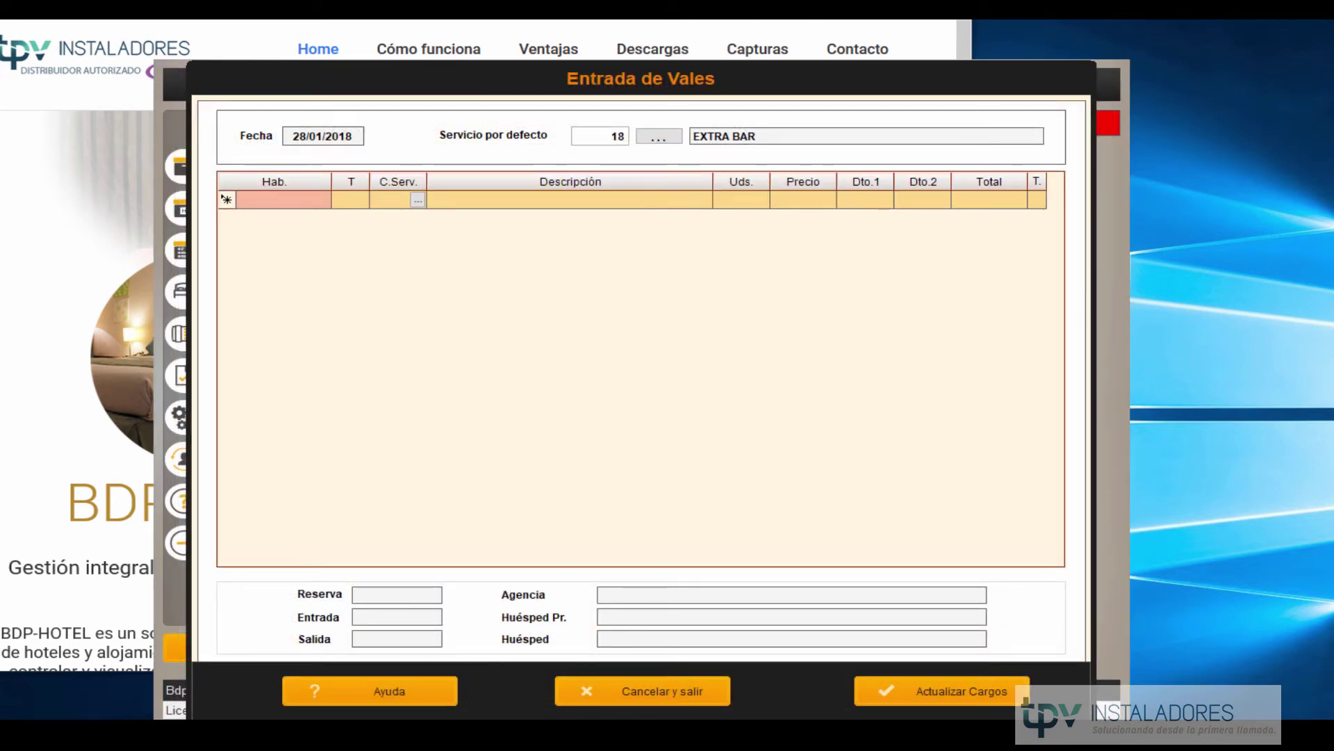
{"action": "left_click", "coordinate": [644, 700]}
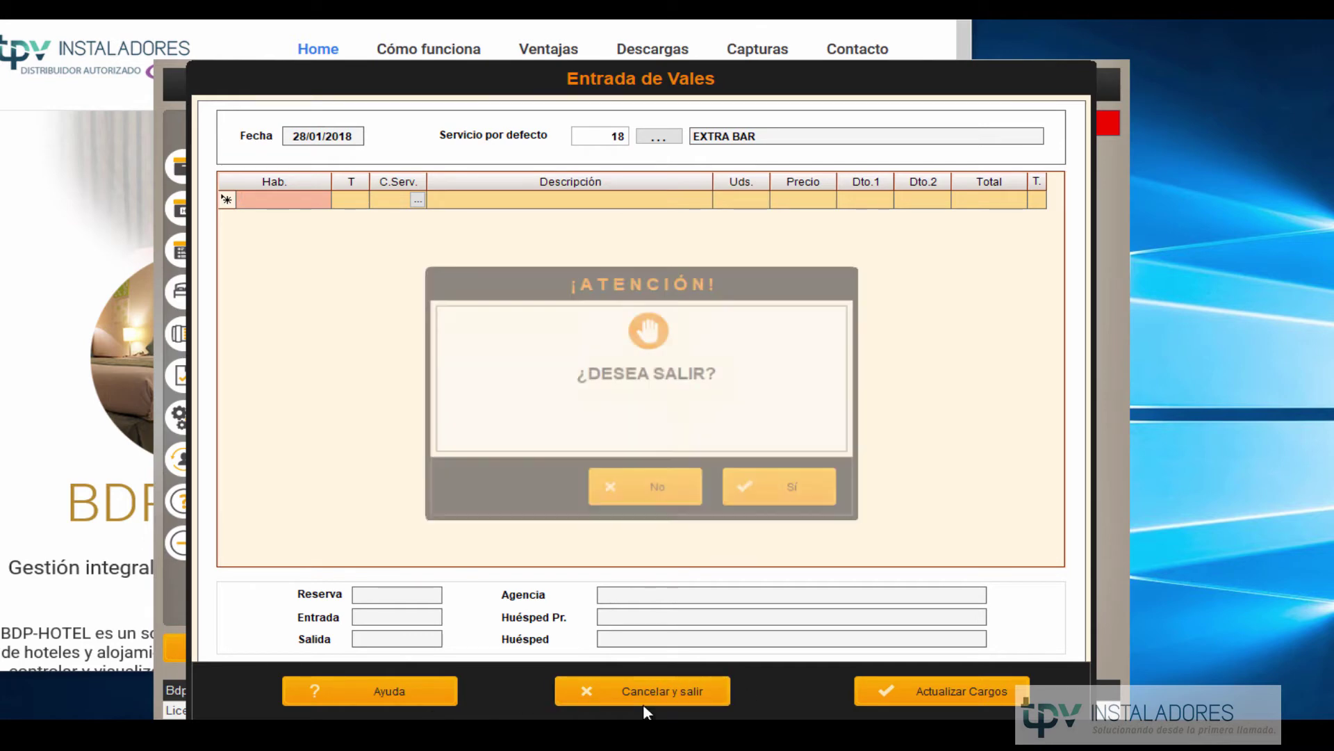
{"action": "left_click", "coordinate": [795, 491]}
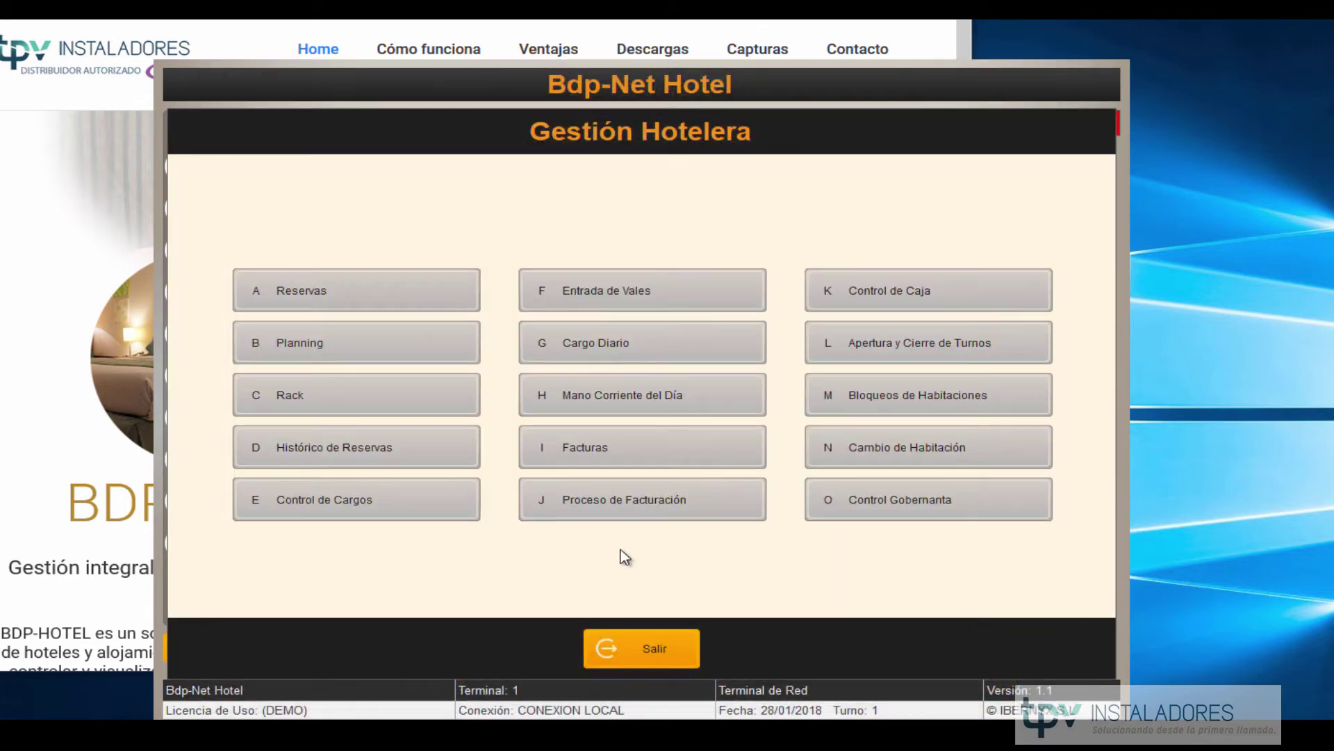
Run the Cargo Diario update for 28/01/2018 and acknowledge the completion notice.
{"action": "left_click", "coordinate": [651, 353]}
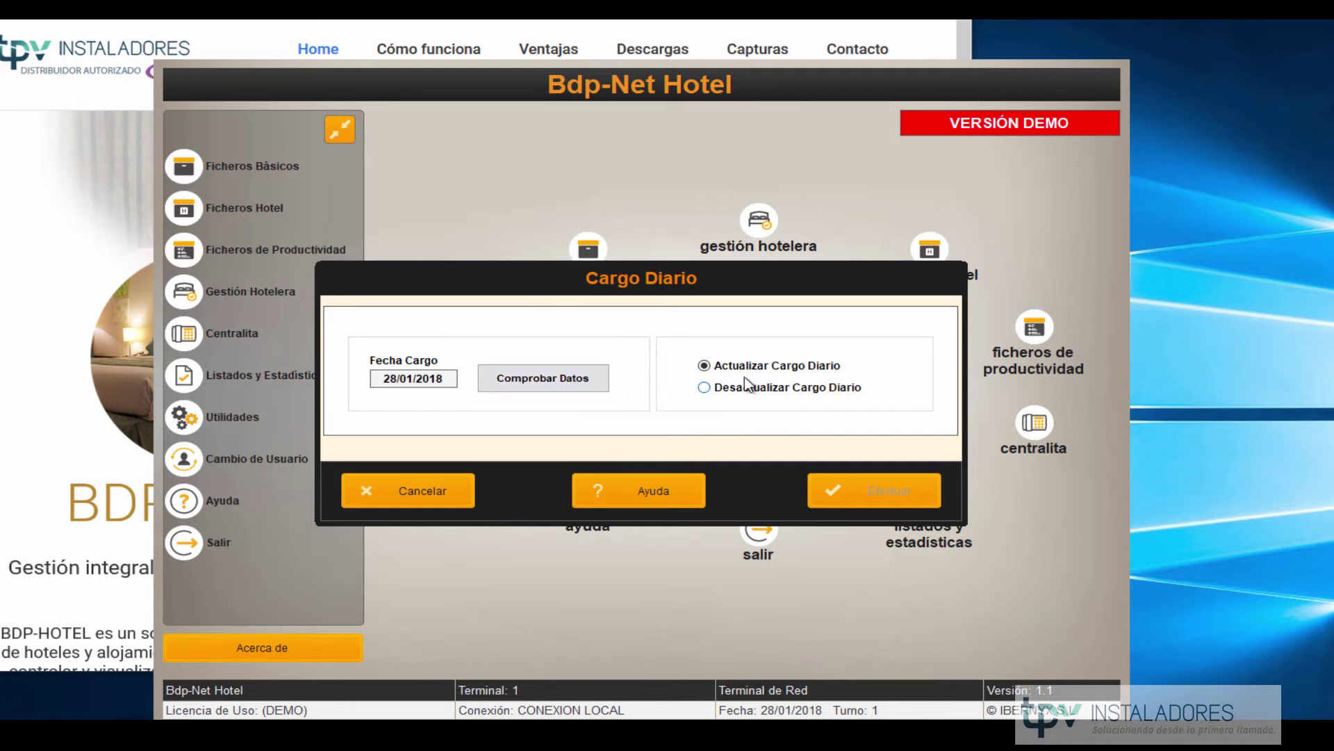
{"action": "left_click", "coordinate": [755, 394]}
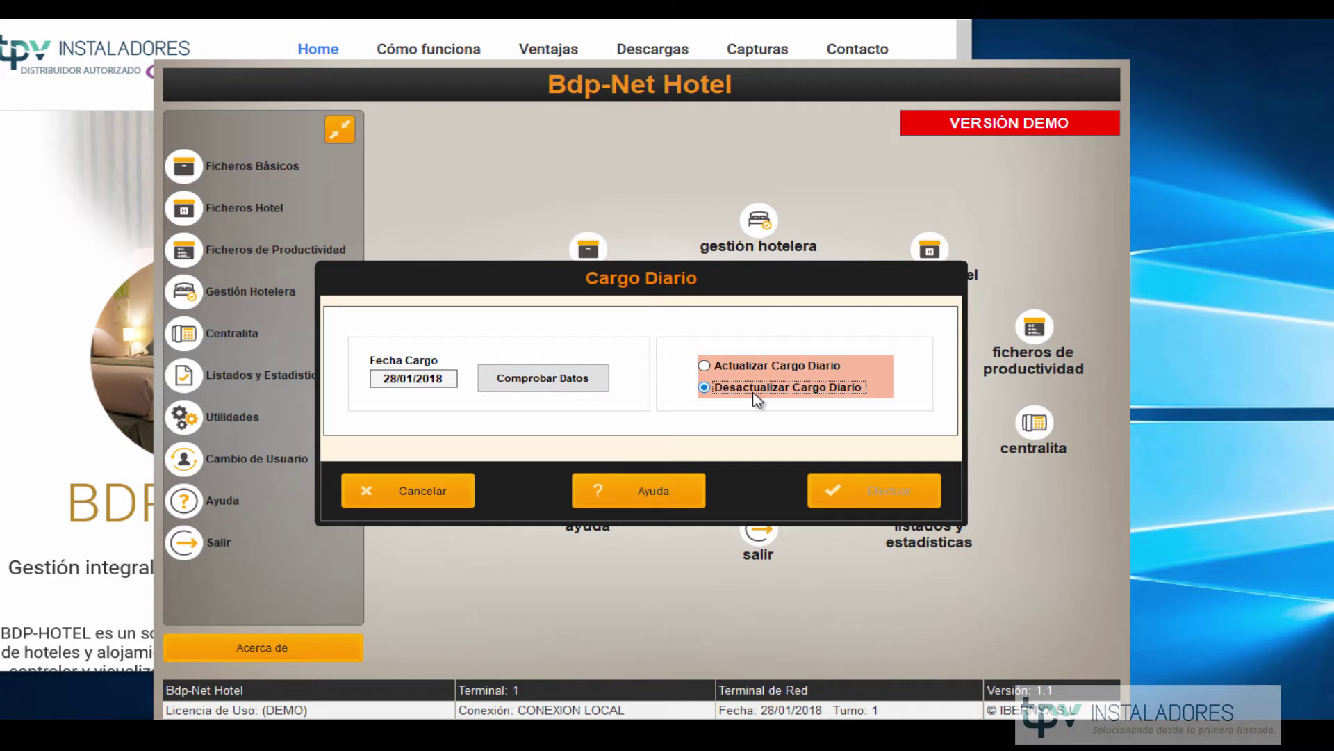
{"action": "left_click", "coordinate": [738, 366]}
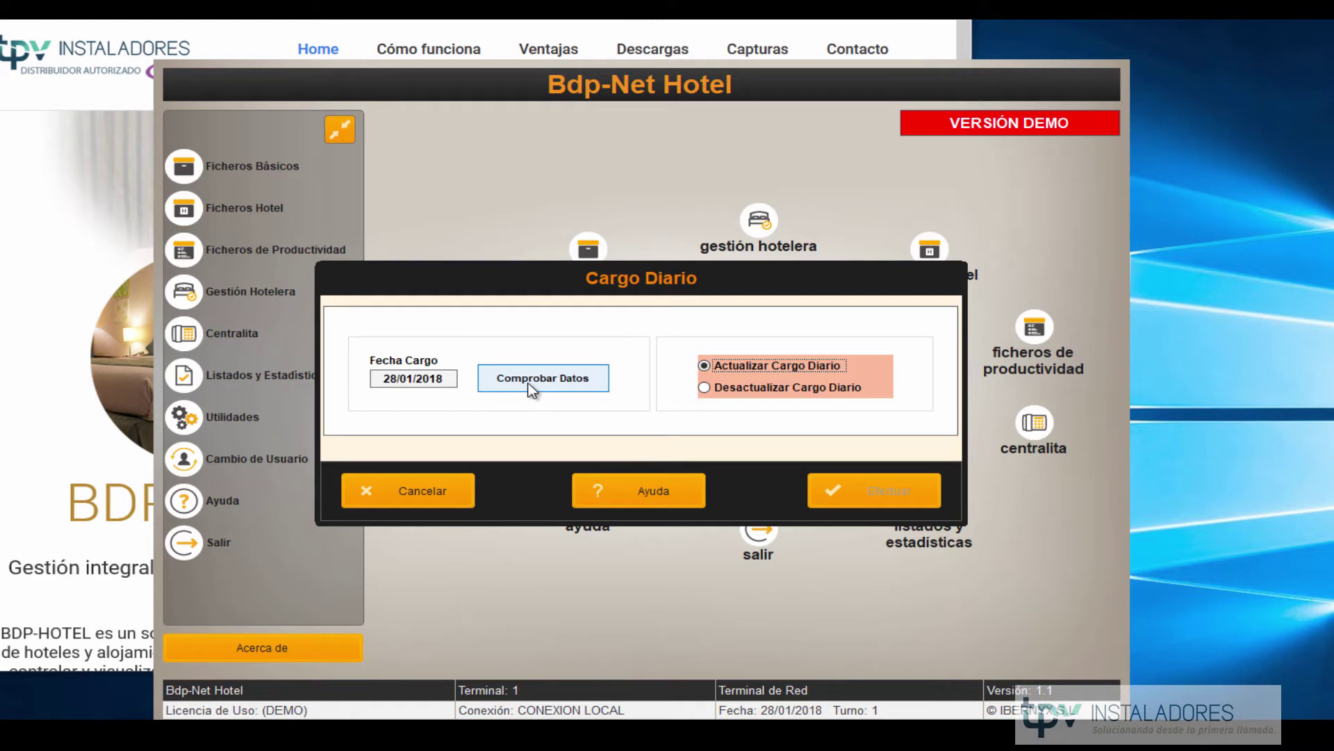
{"action": "left_click", "coordinate": [524, 374]}
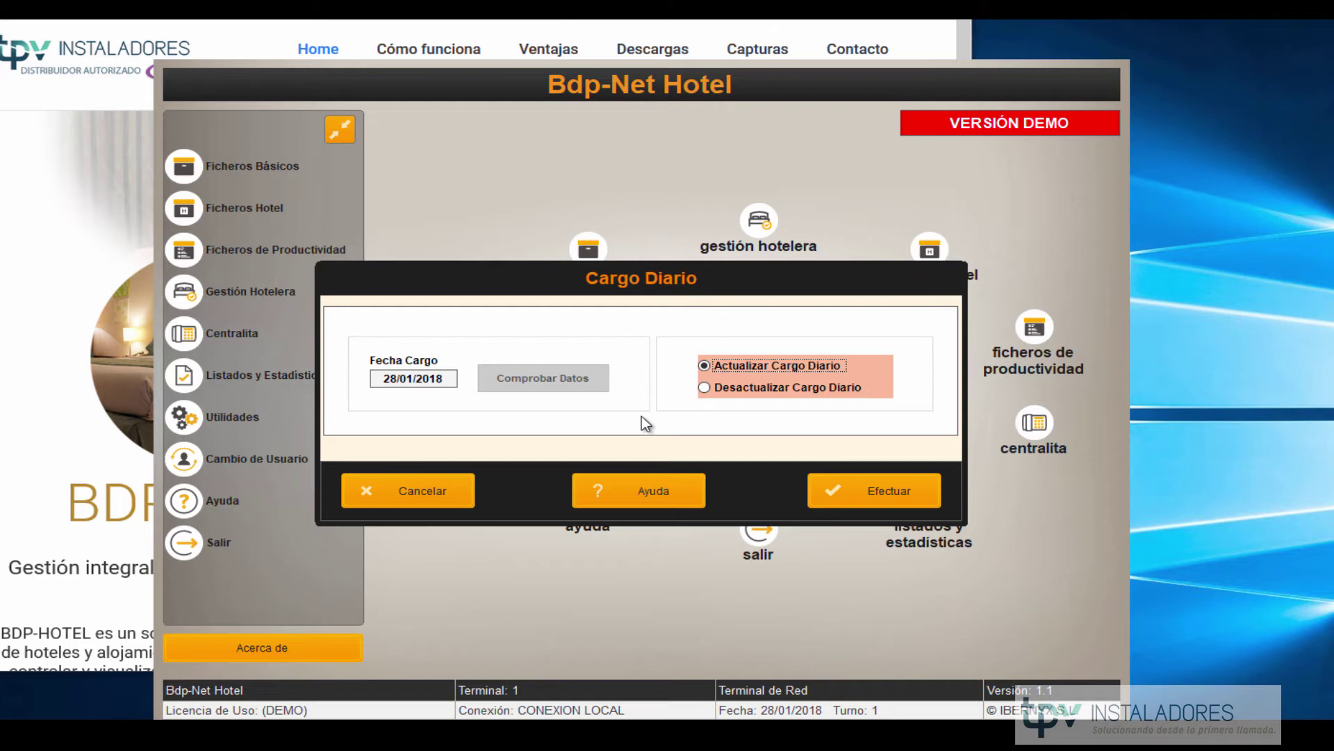
{"action": "left_click", "coordinate": [865, 495]}
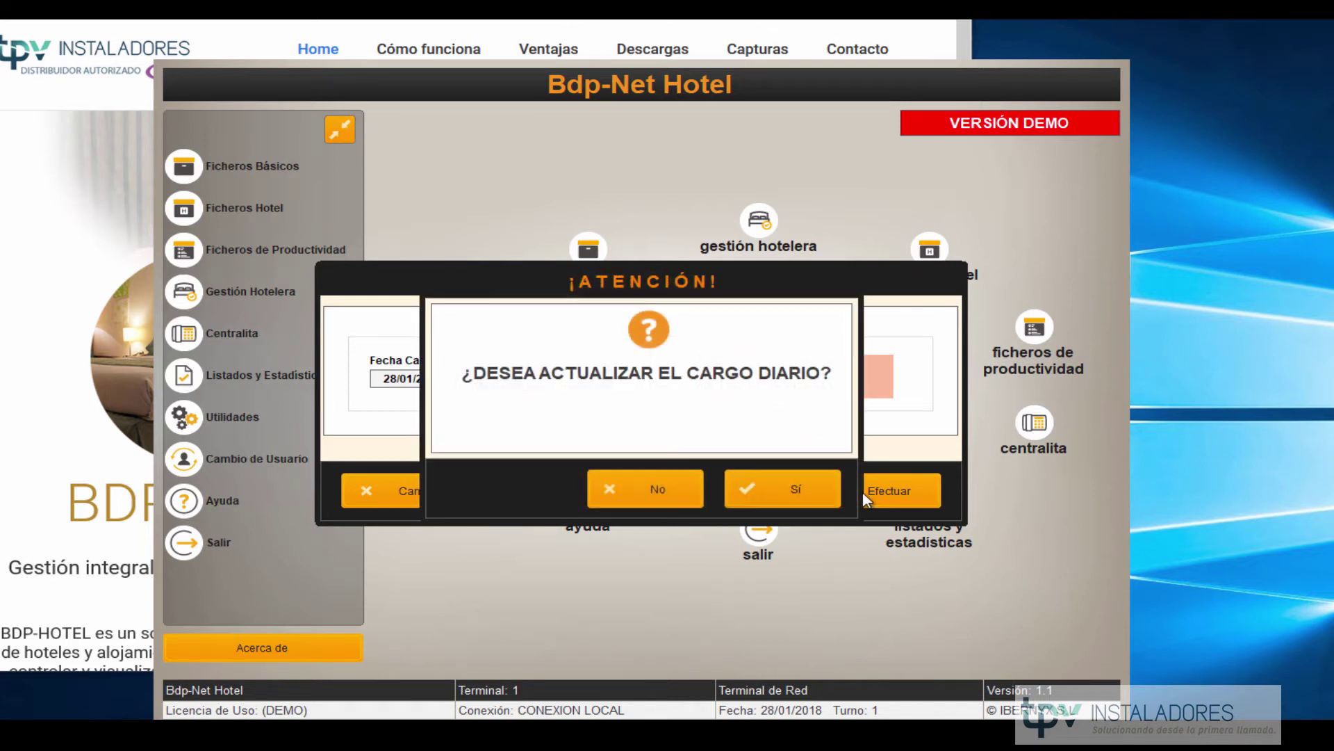
{"action": "left_click", "coordinate": [811, 502]}
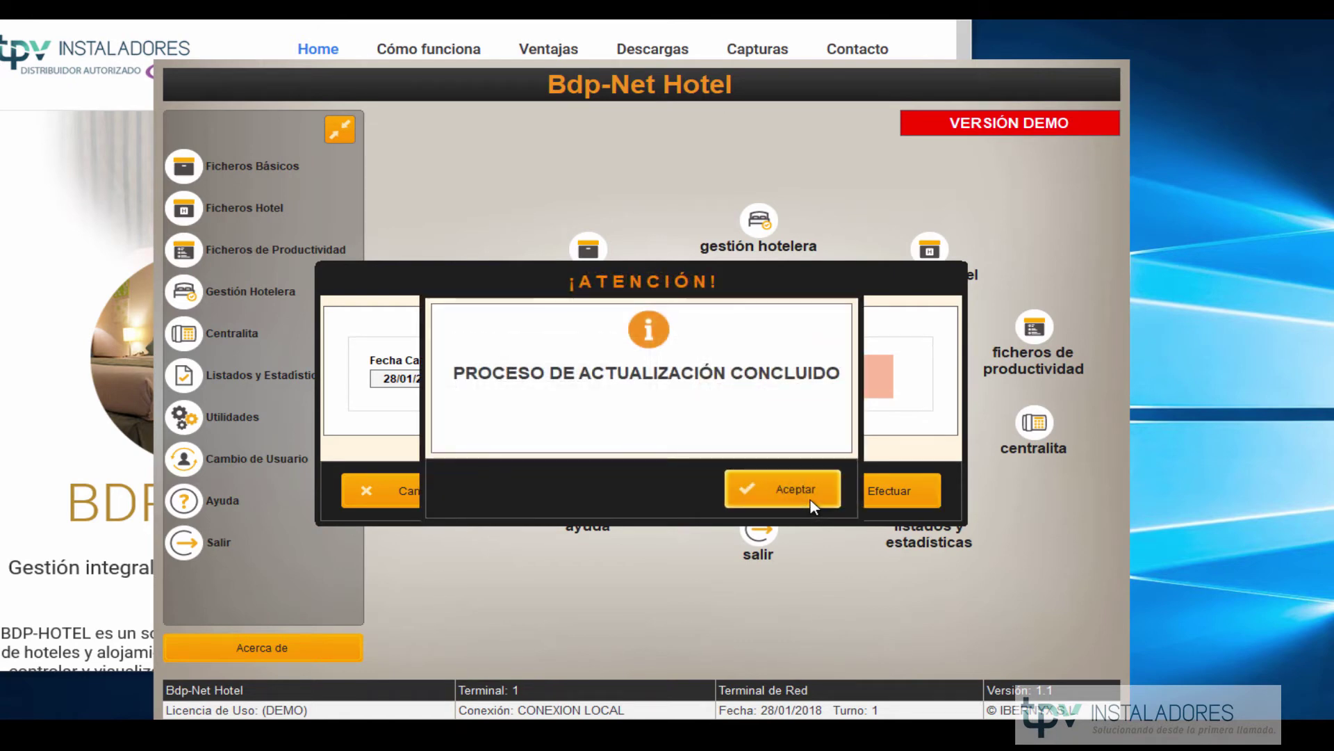
{"action": "left_click", "coordinate": [812, 502]}
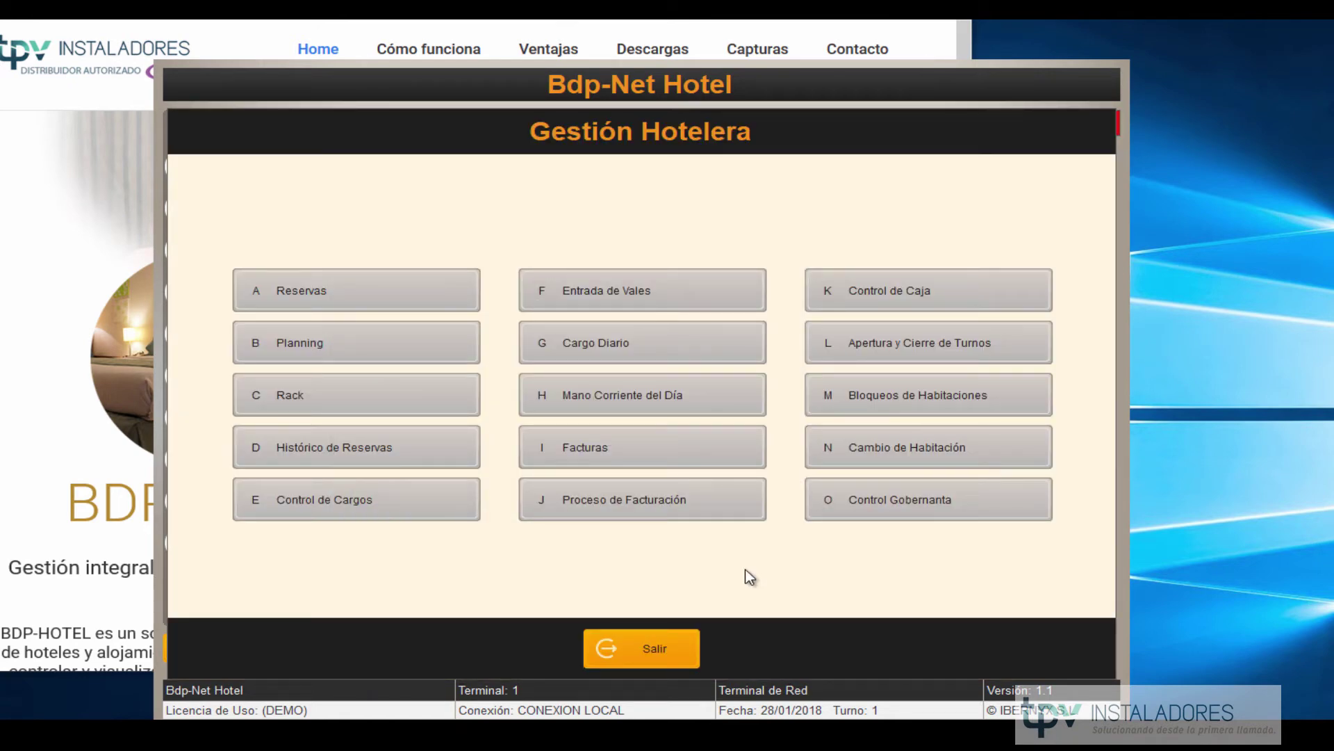
{"action": "left_click", "coordinate": [647, 394]}
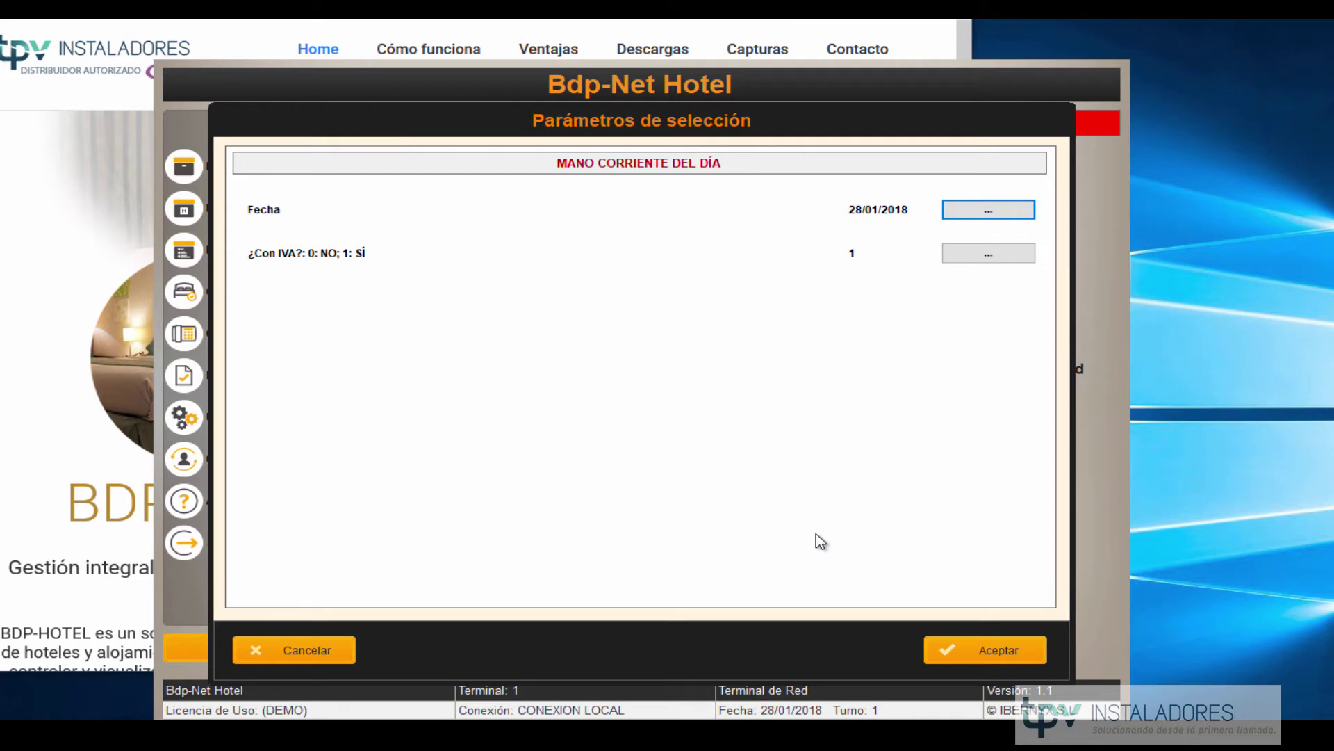
{"action": "left_click", "coordinate": [964, 654]}
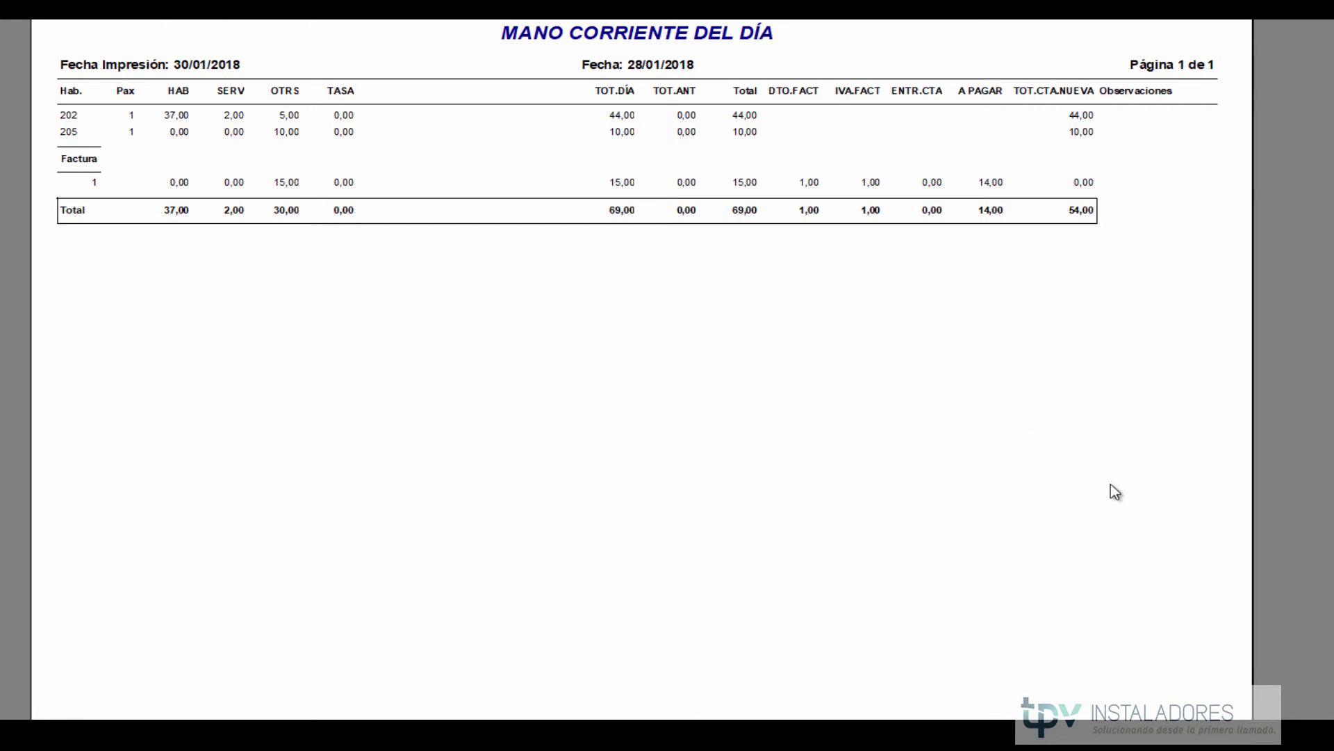
{"action": "key", "text": "Escape"}
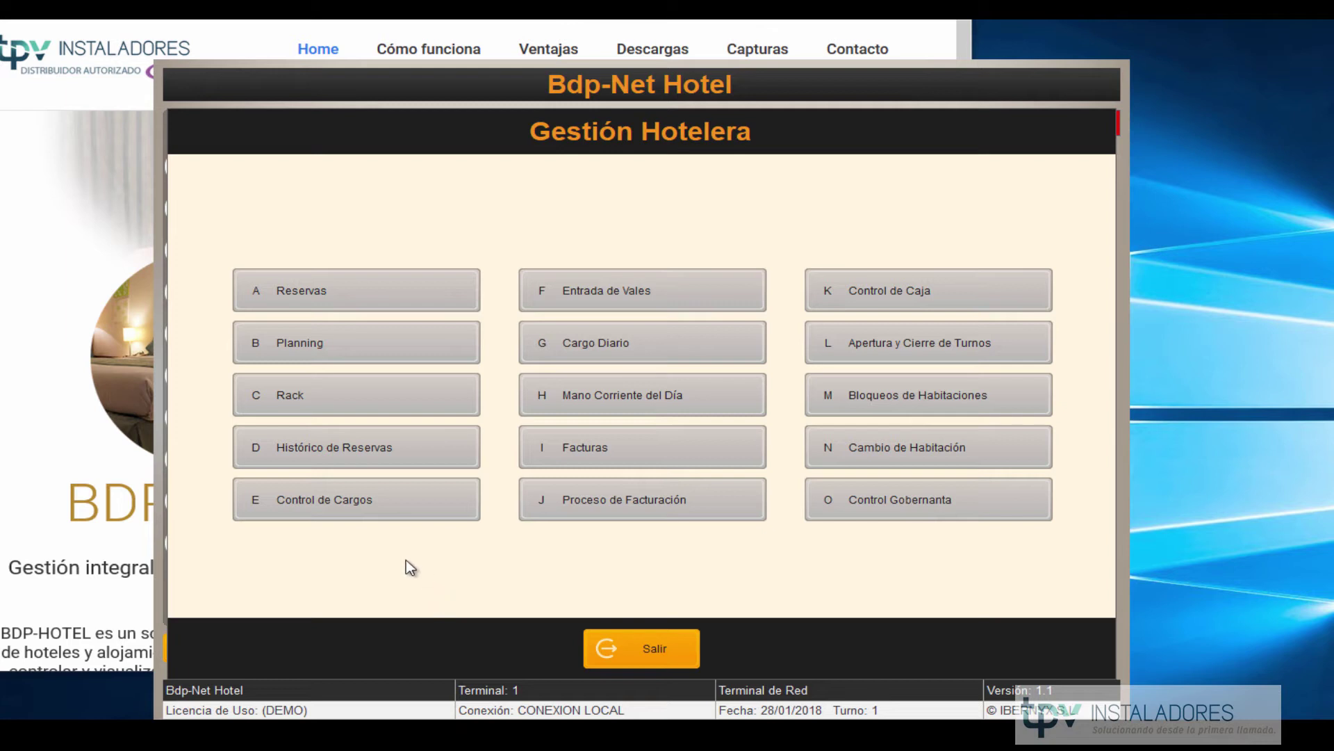
Charge room ALB 01 one unit of COMIDA (6,00 €), save it, and close the charges window.
{"action": "left_click", "coordinate": [364, 507]}
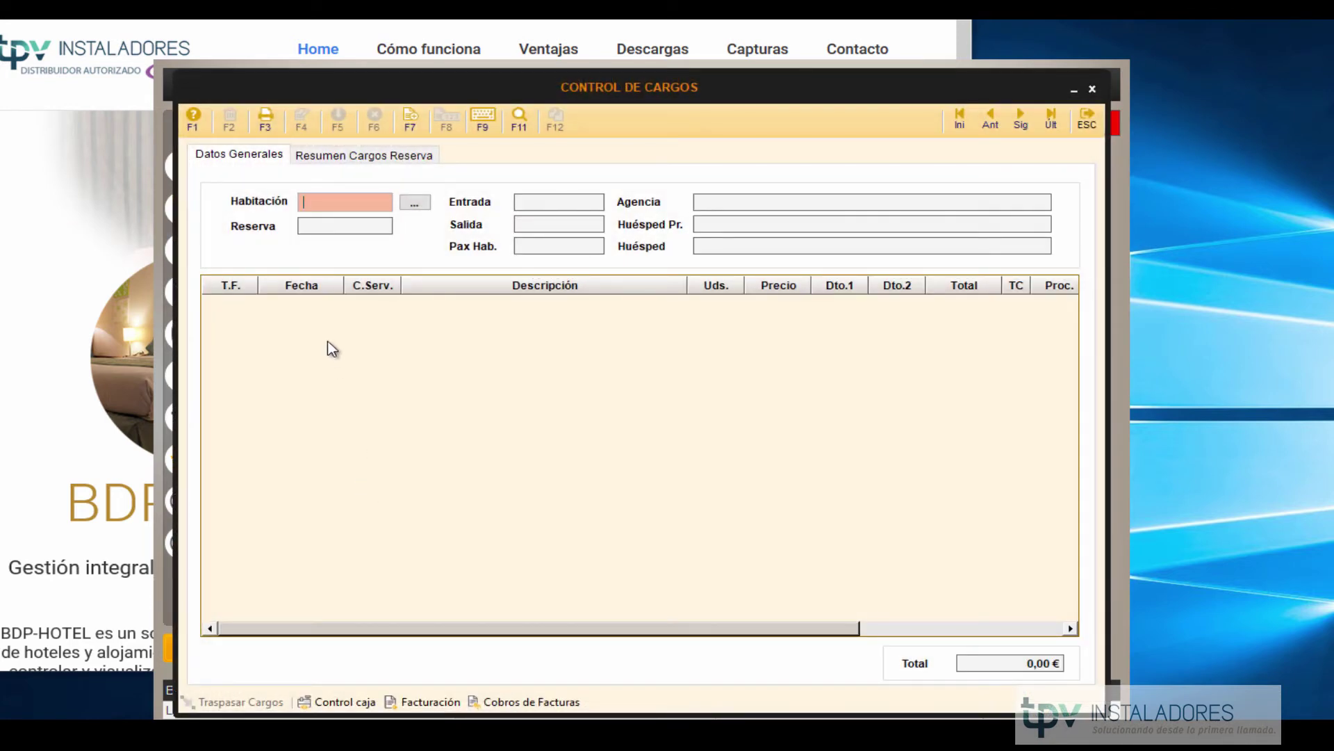
{"action": "type", "text": "ALB 01"}
{"action": "left_click", "coordinate": [411, 120]}
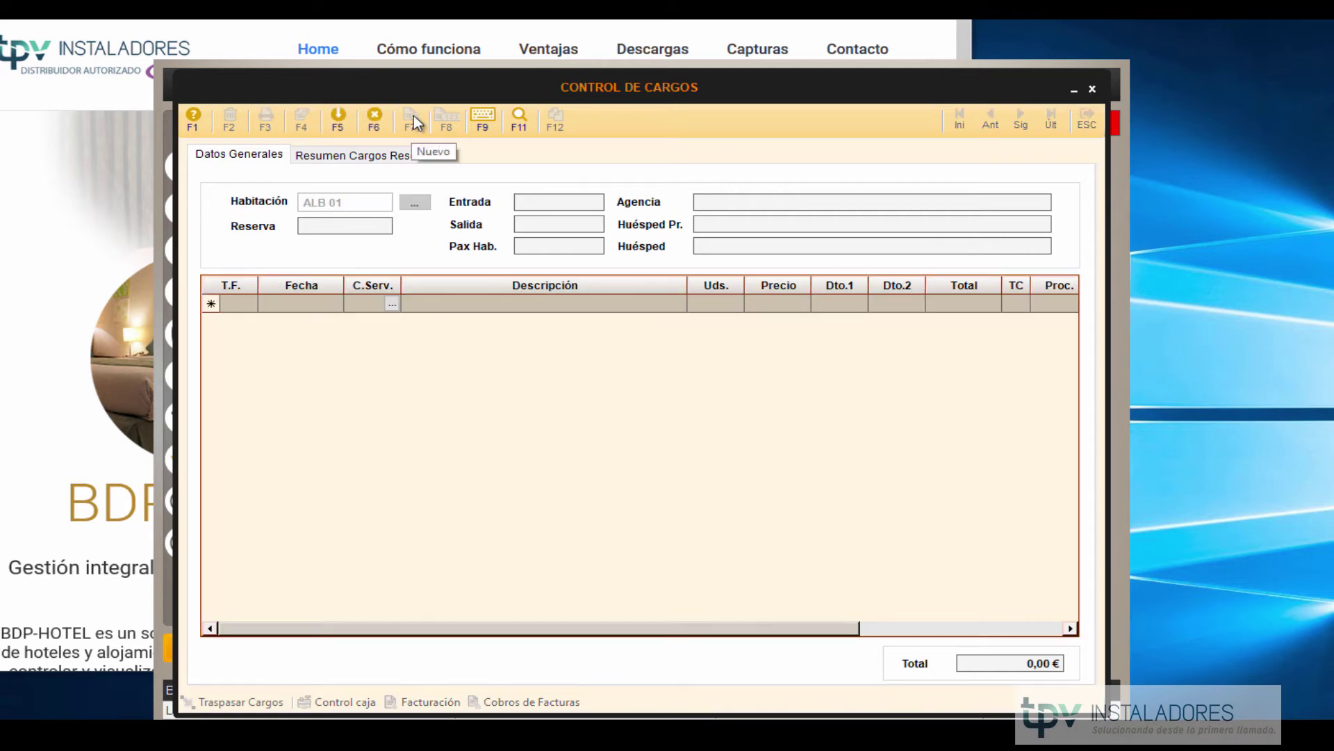
{"action": "left_click", "coordinate": [392, 304]}
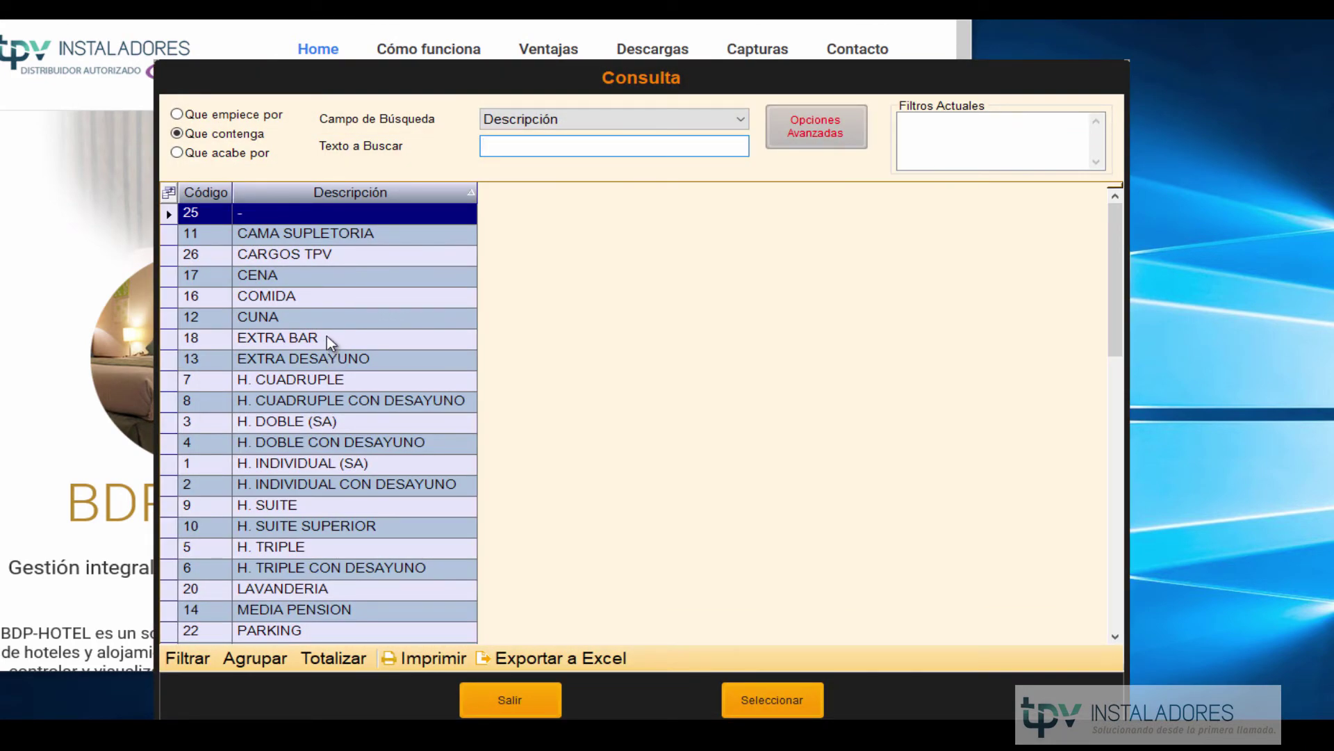
{"action": "double_click", "coordinate": [315, 297]}
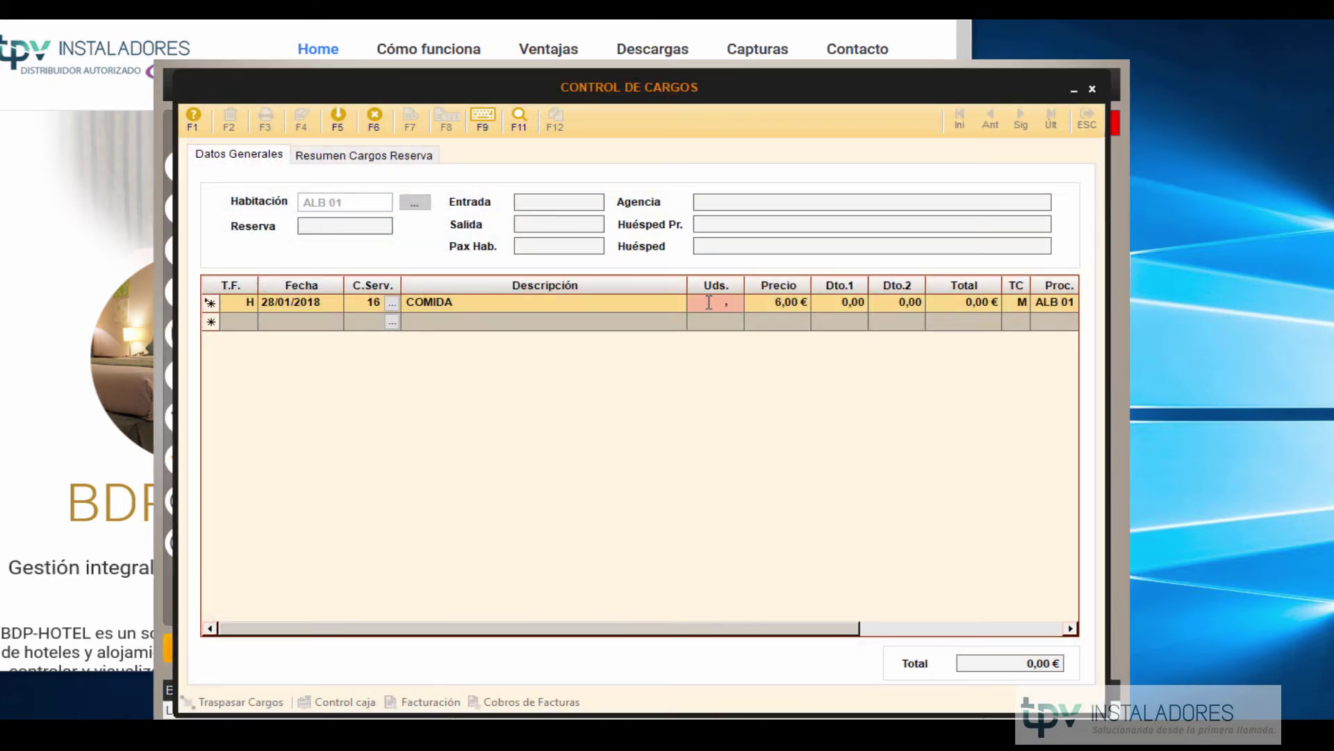
{"action": "type", "text": "1"}
{"action": "key", "text": "Return"}
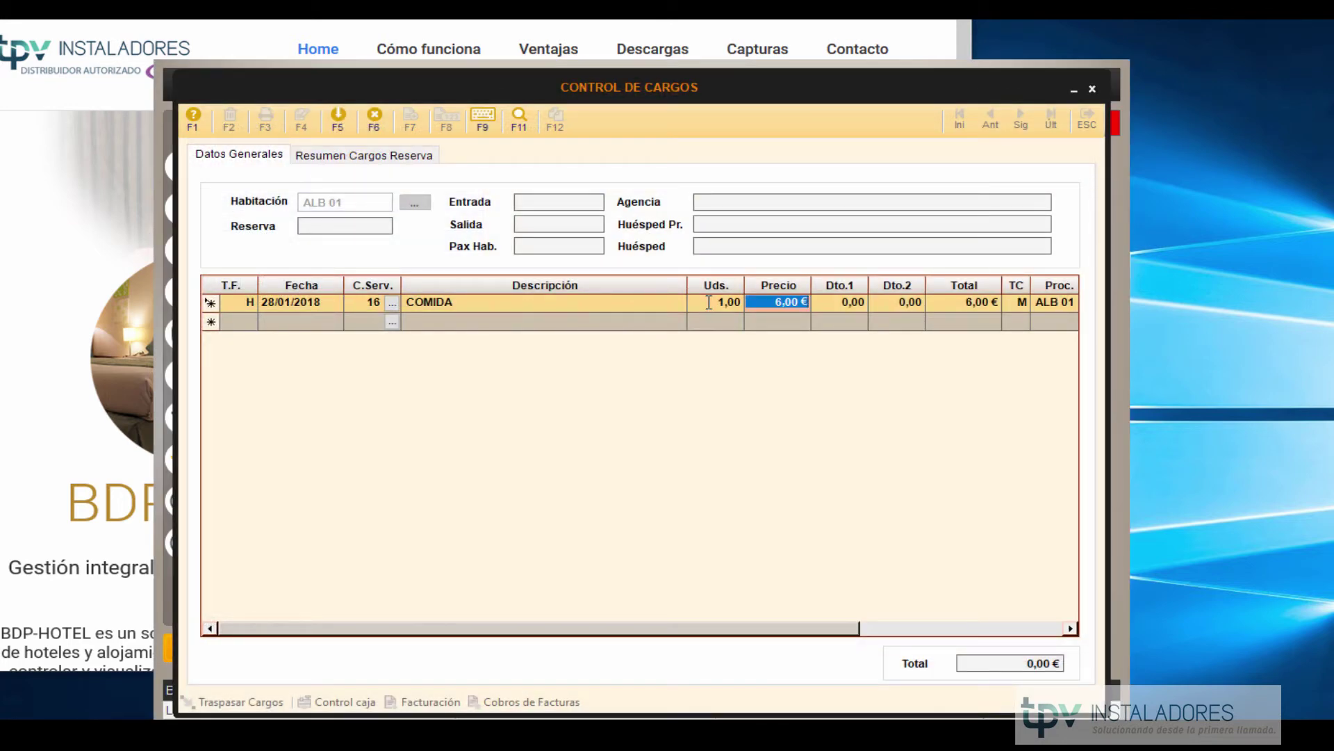
{"action": "left_click", "coordinate": [339, 127]}
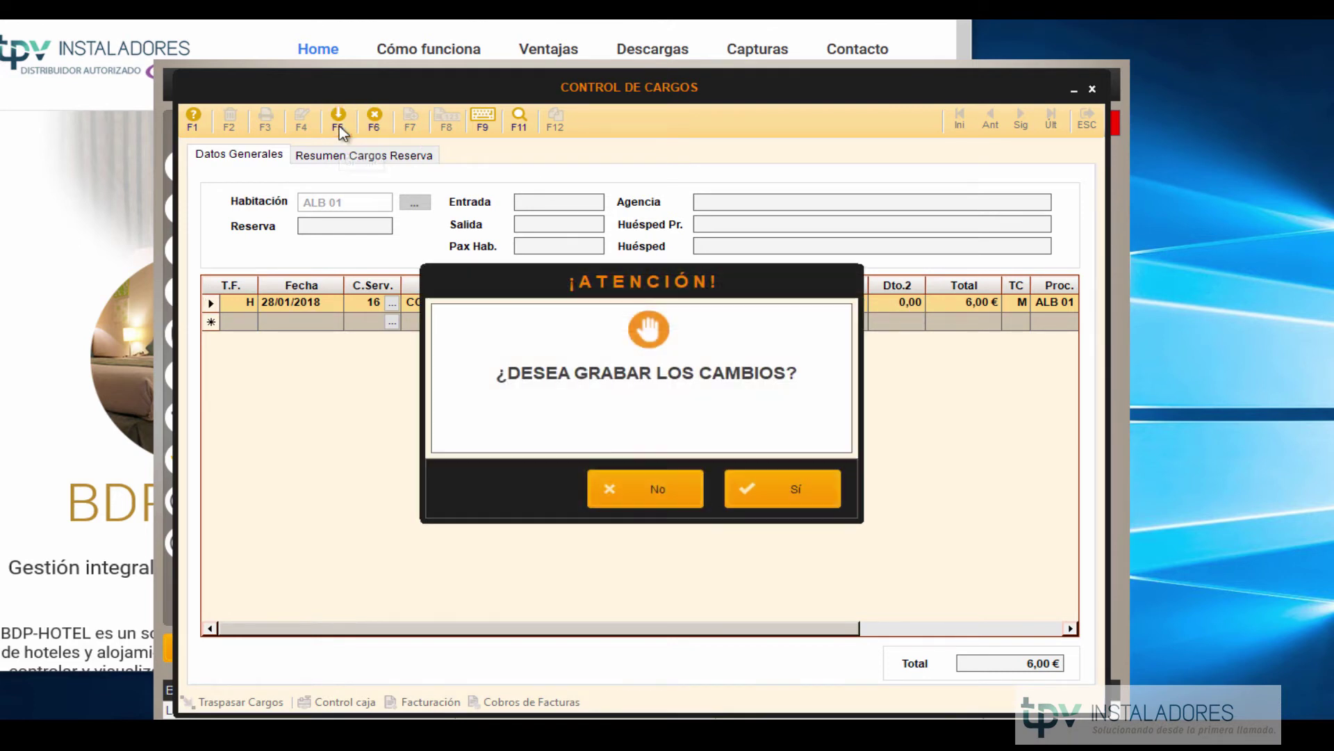
{"action": "left_click", "coordinate": [767, 495]}
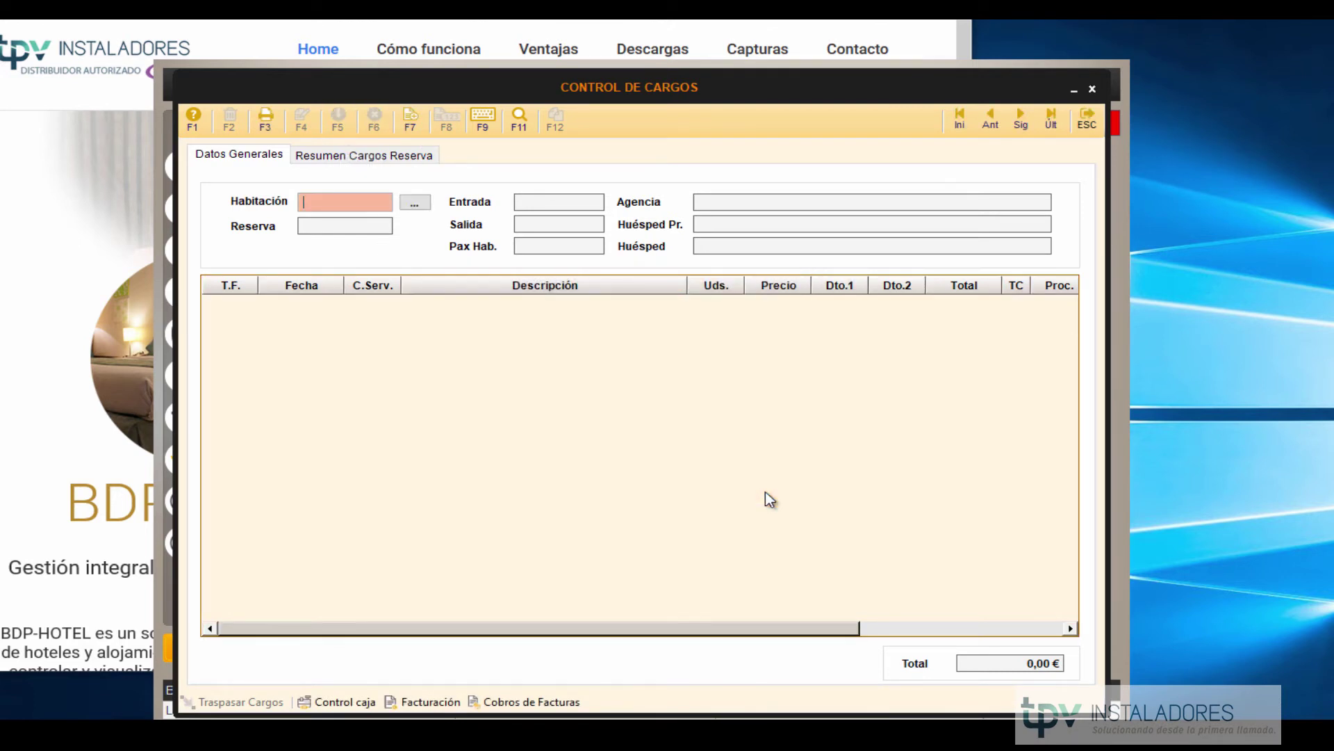
{"action": "left_click", "coordinate": [1087, 124]}
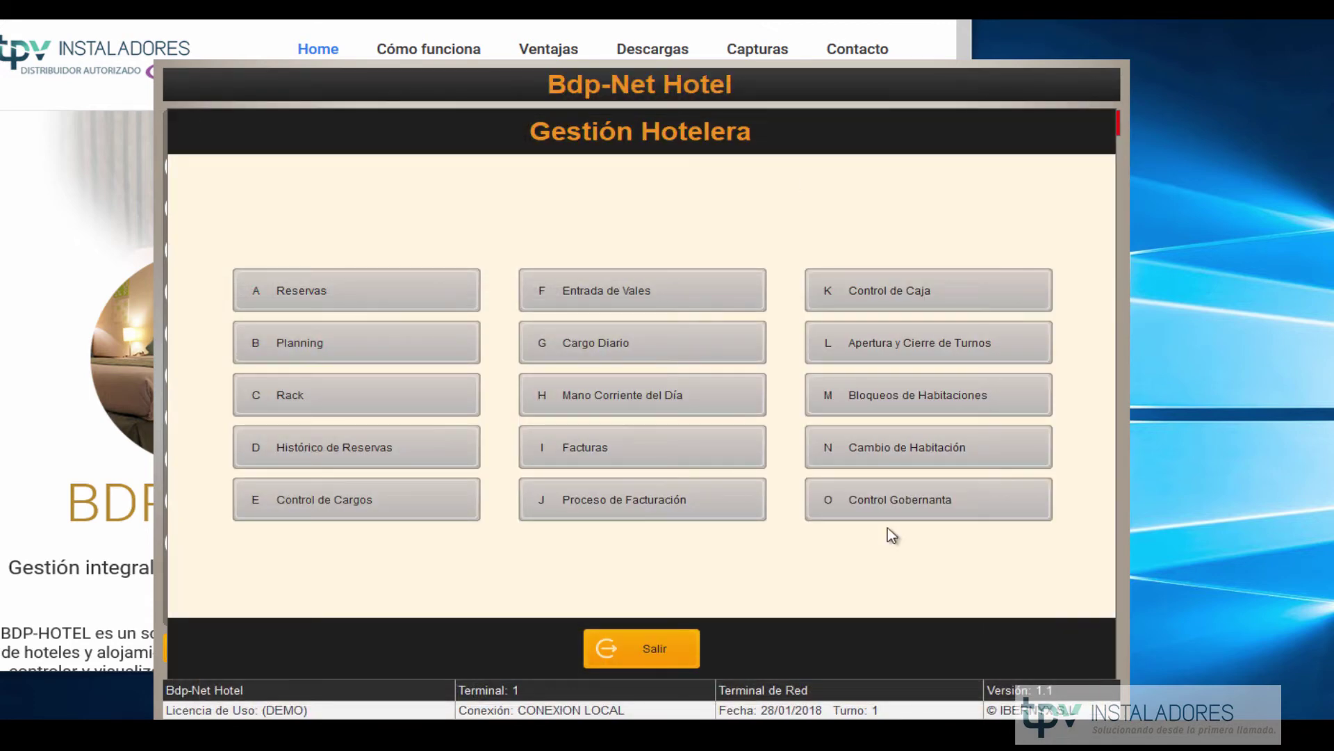
Issue a Factura Definitiva for room ALB 01 and confirm invoicing.
{"action": "left_click", "coordinate": [670, 511]}
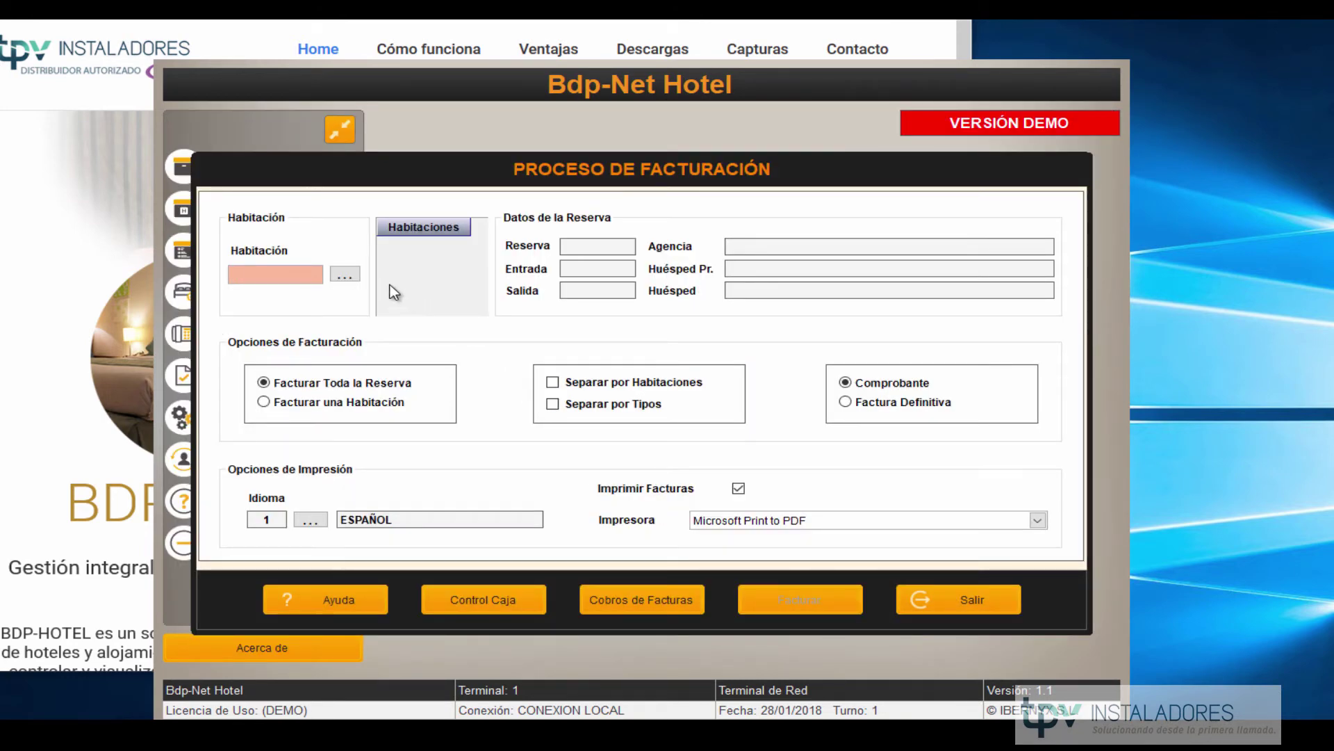
{"action": "left_click", "coordinate": [351, 279]}
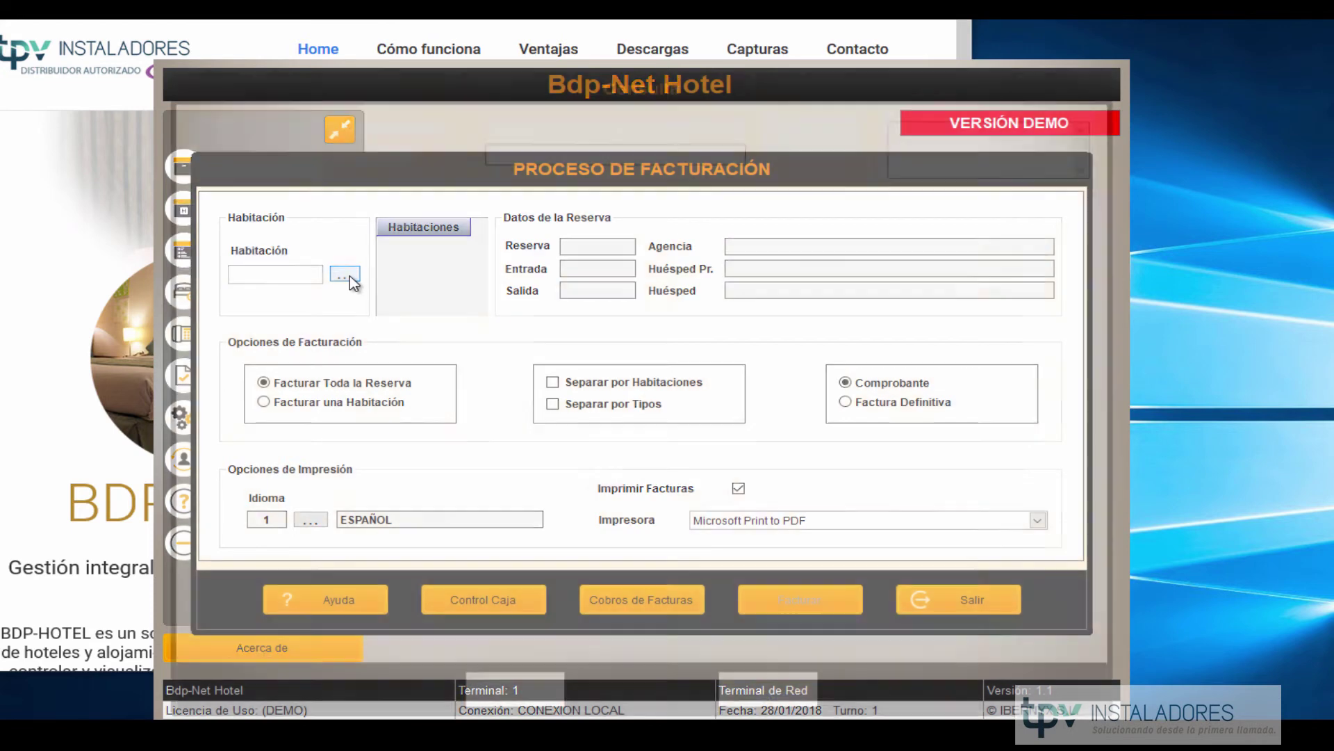
{"action": "left_click", "coordinate": [211, 214]}
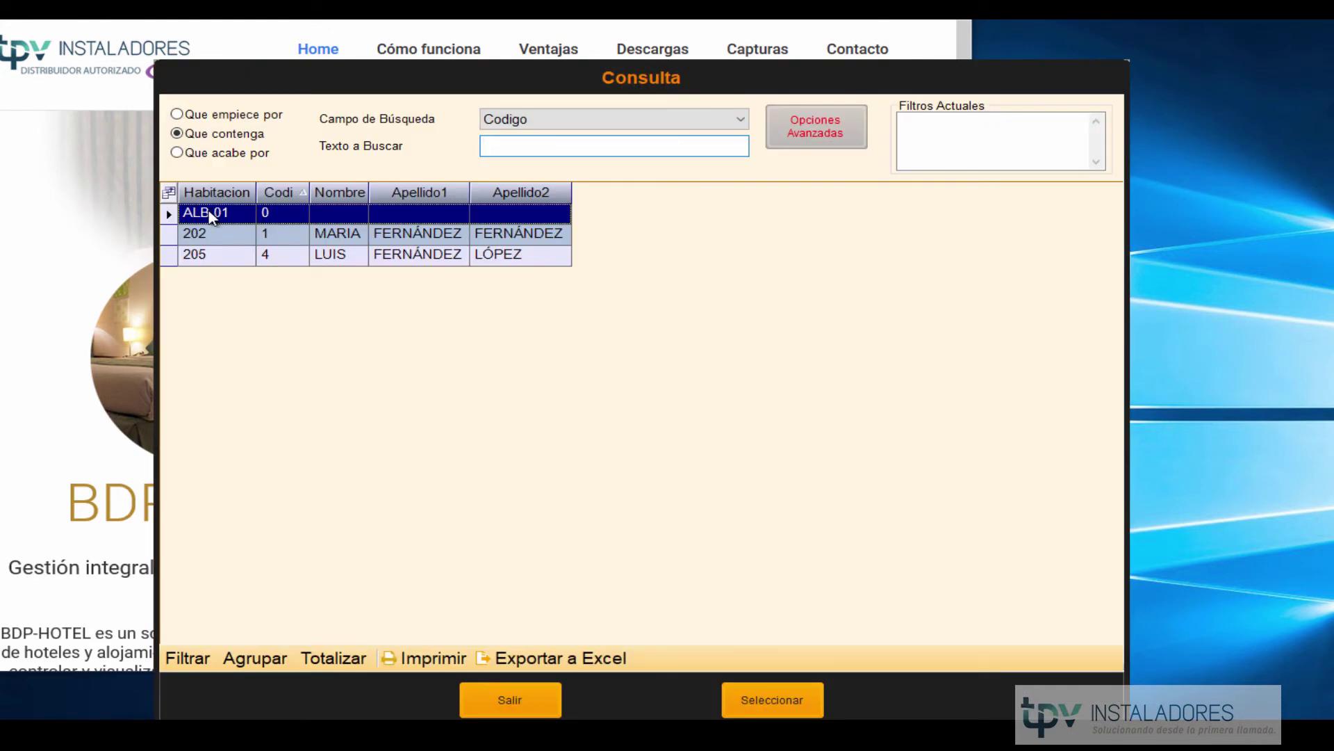
{"action": "double_click", "coordinate": [212, 214]}
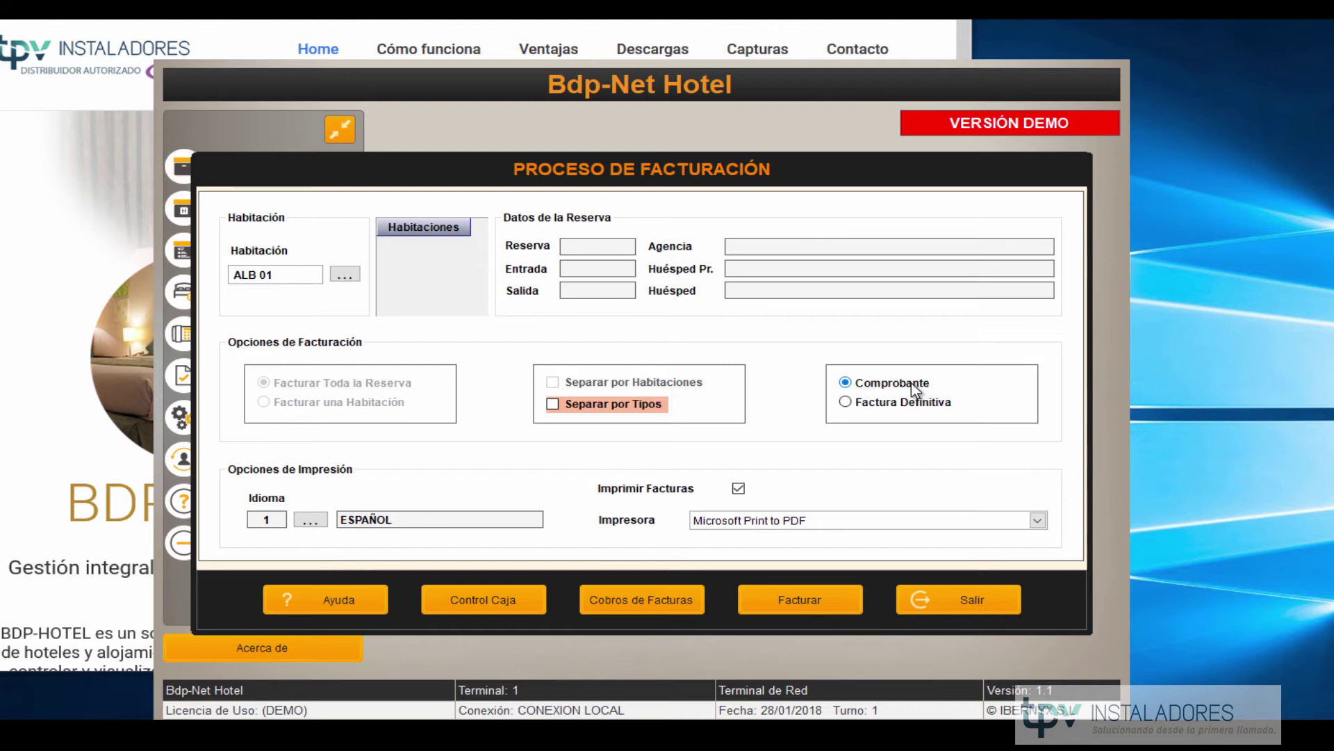
{"action": "left_click", "coordinate": [889, 409]}
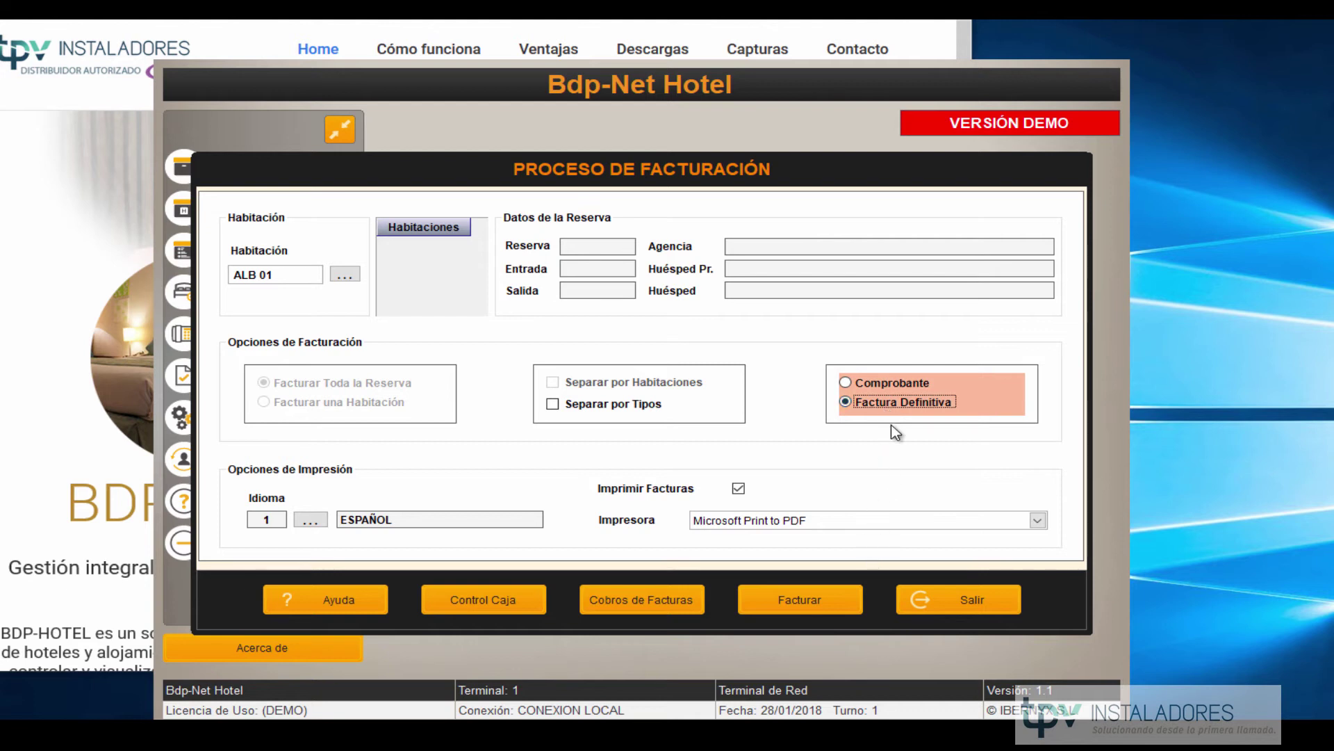
{"action": "left_click", "coordinate": [807, 603]}
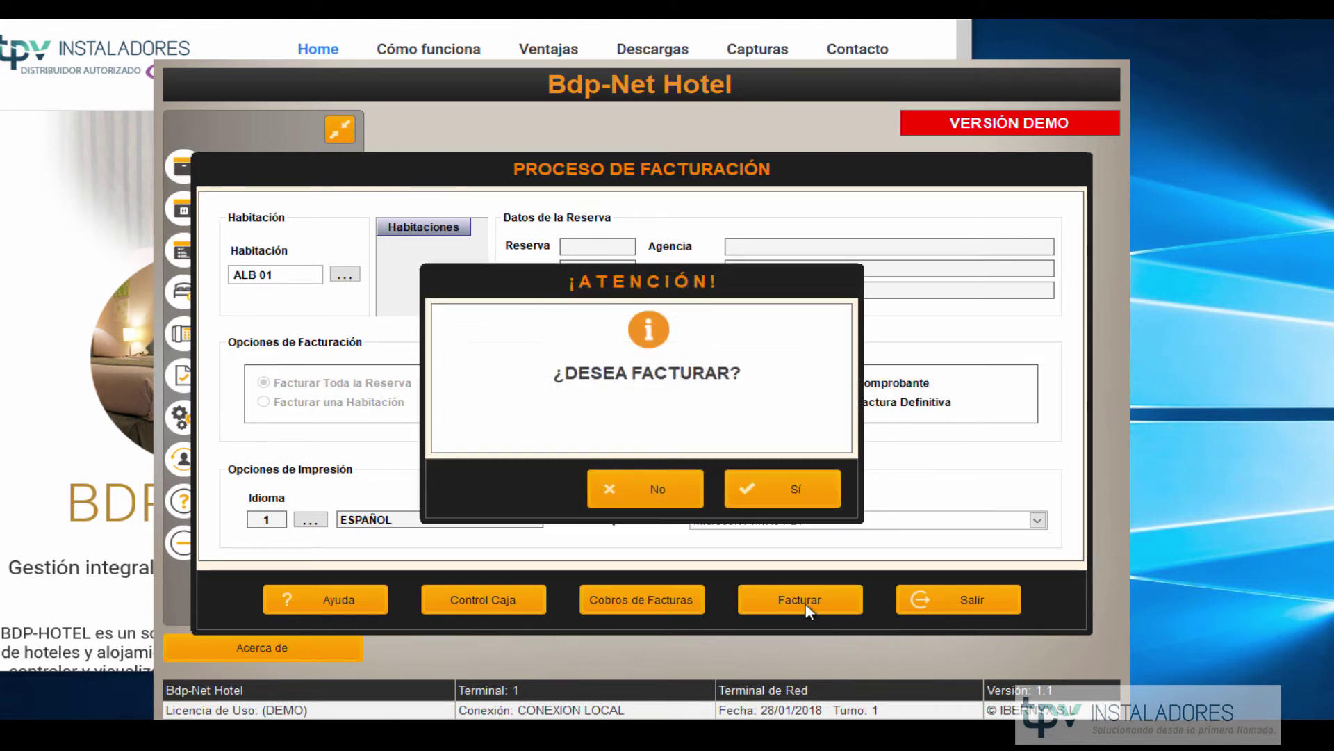
{"action": "left_click", "coordinate": [765, 494]}
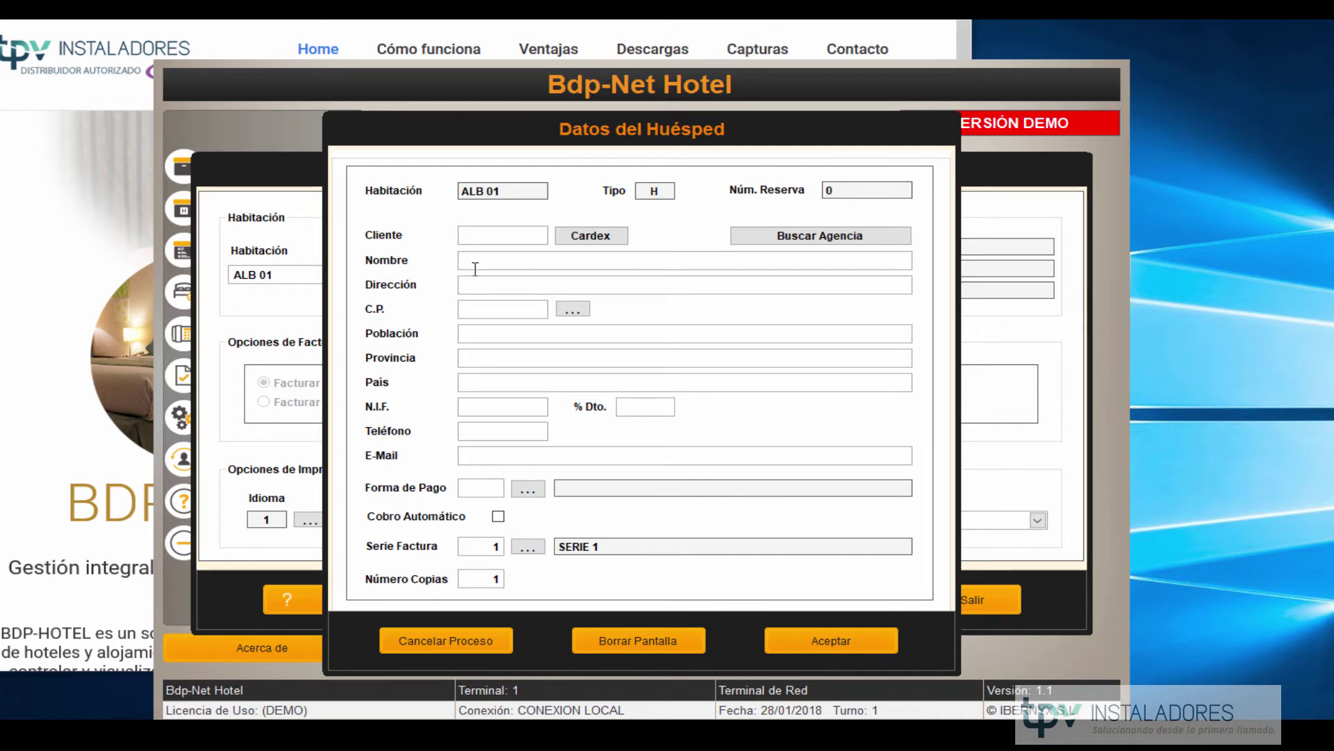
Fill the invoice's guest details from Cardex client 3.
{"action": "left_click", "coordinate": [479, 267]}
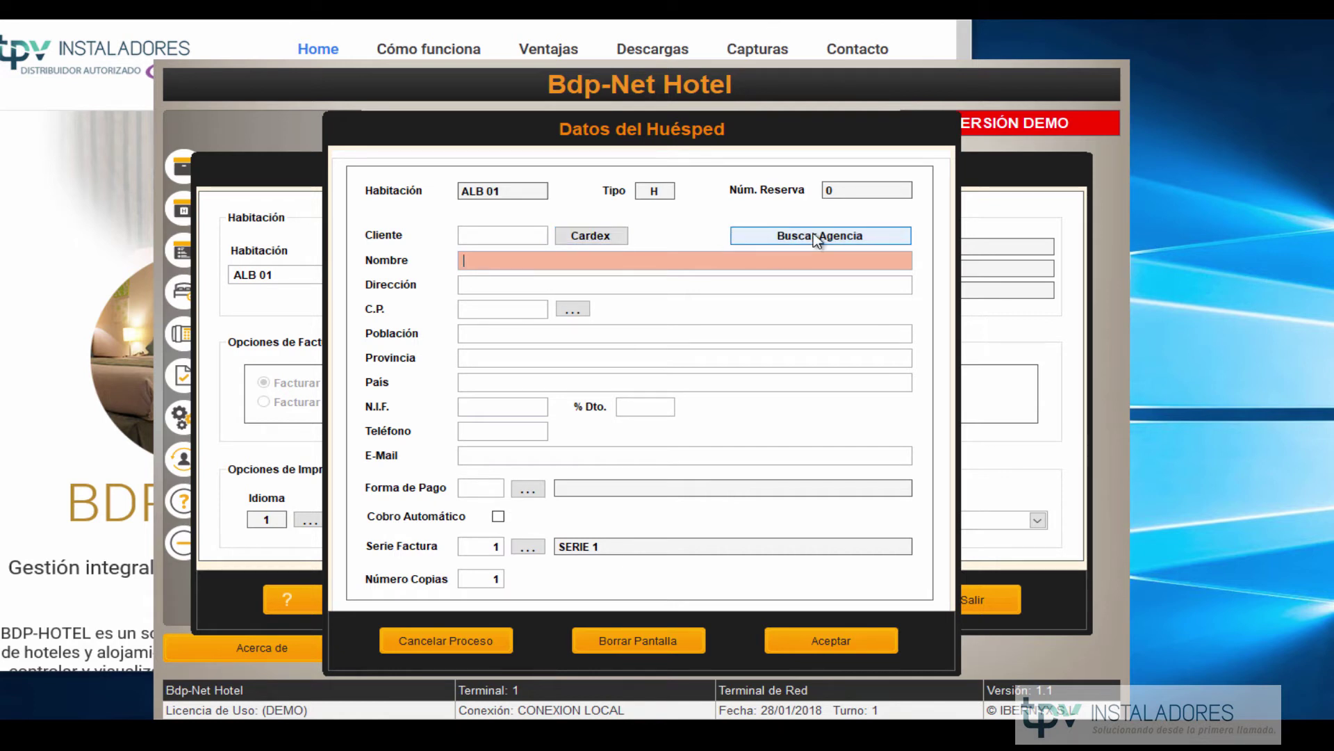
{"action": "left_click", "coordinate": [609, 238]}
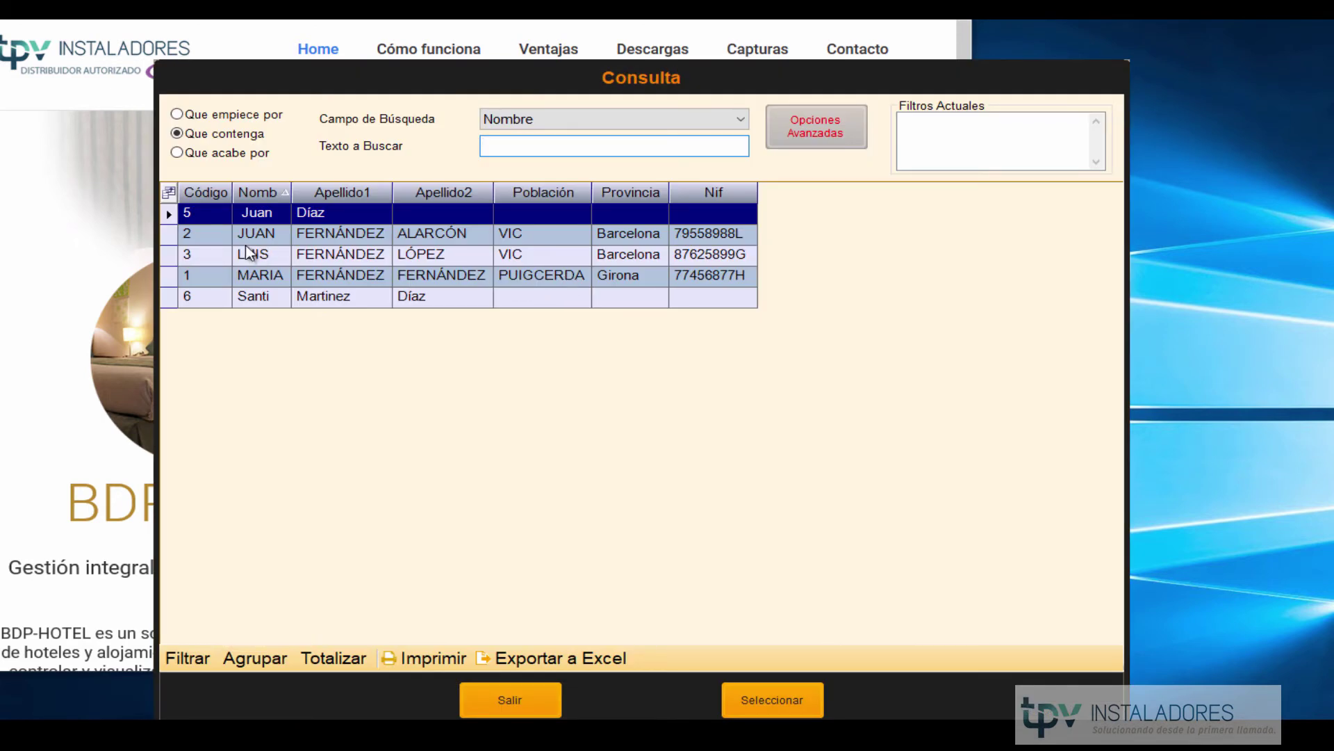
{"action": "left_click", "coordinate": [249, 253]}
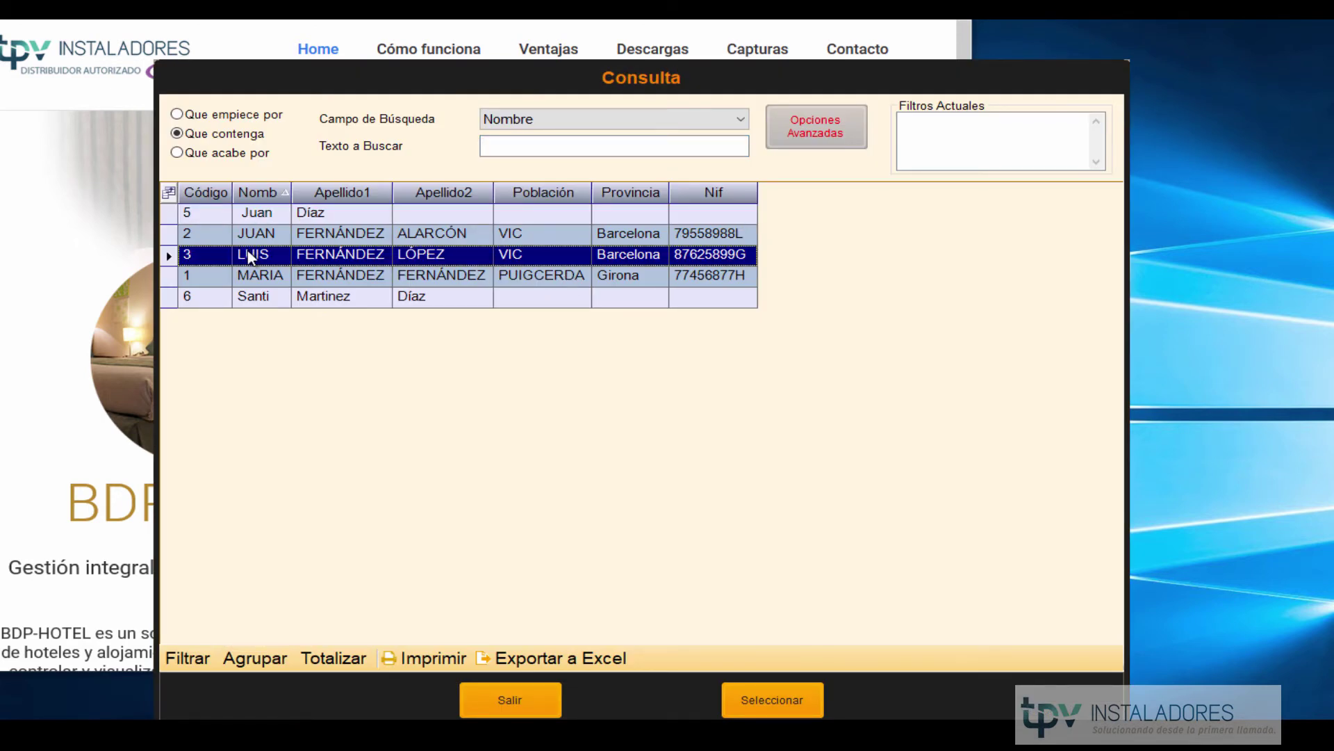
{"action": "double_click", "coordinate": [249, 255]}
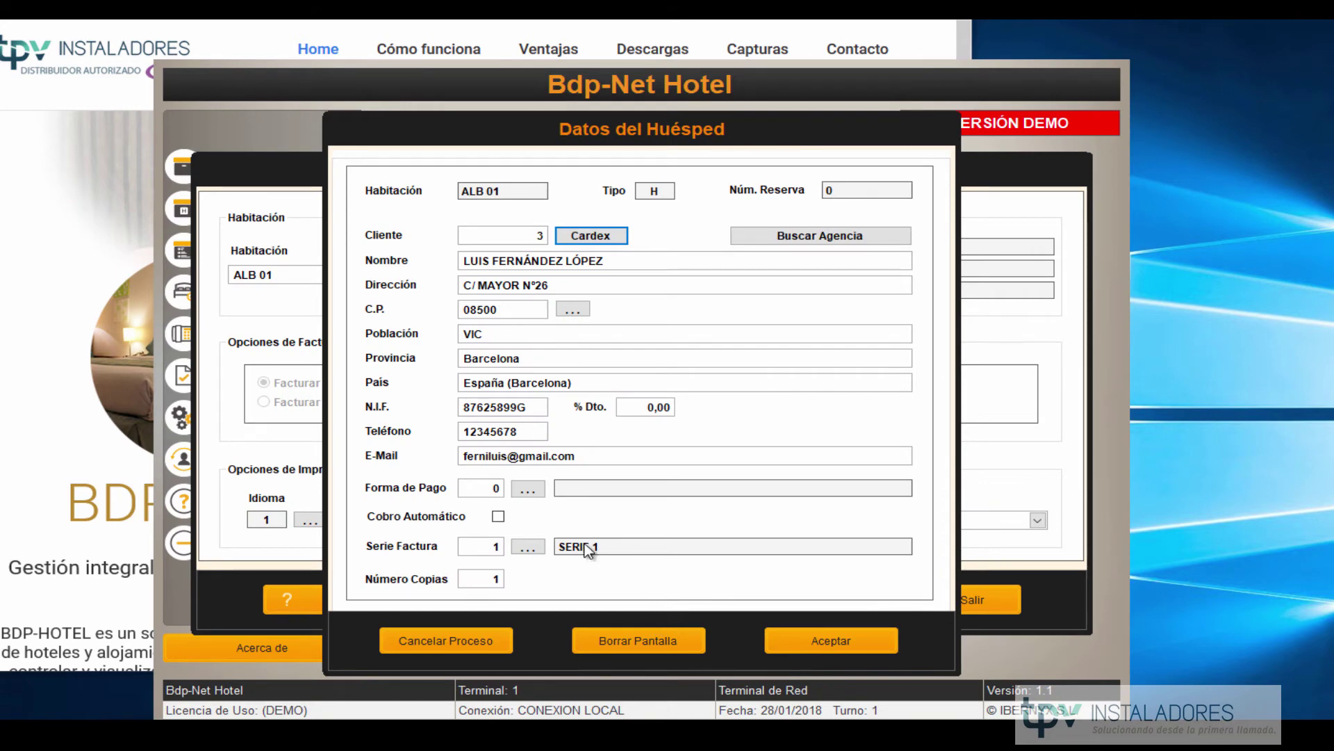
Set the payment method to EFECTIVO and accept the guest details.
{"action": "left_click", "coordinate": [528, 489]}
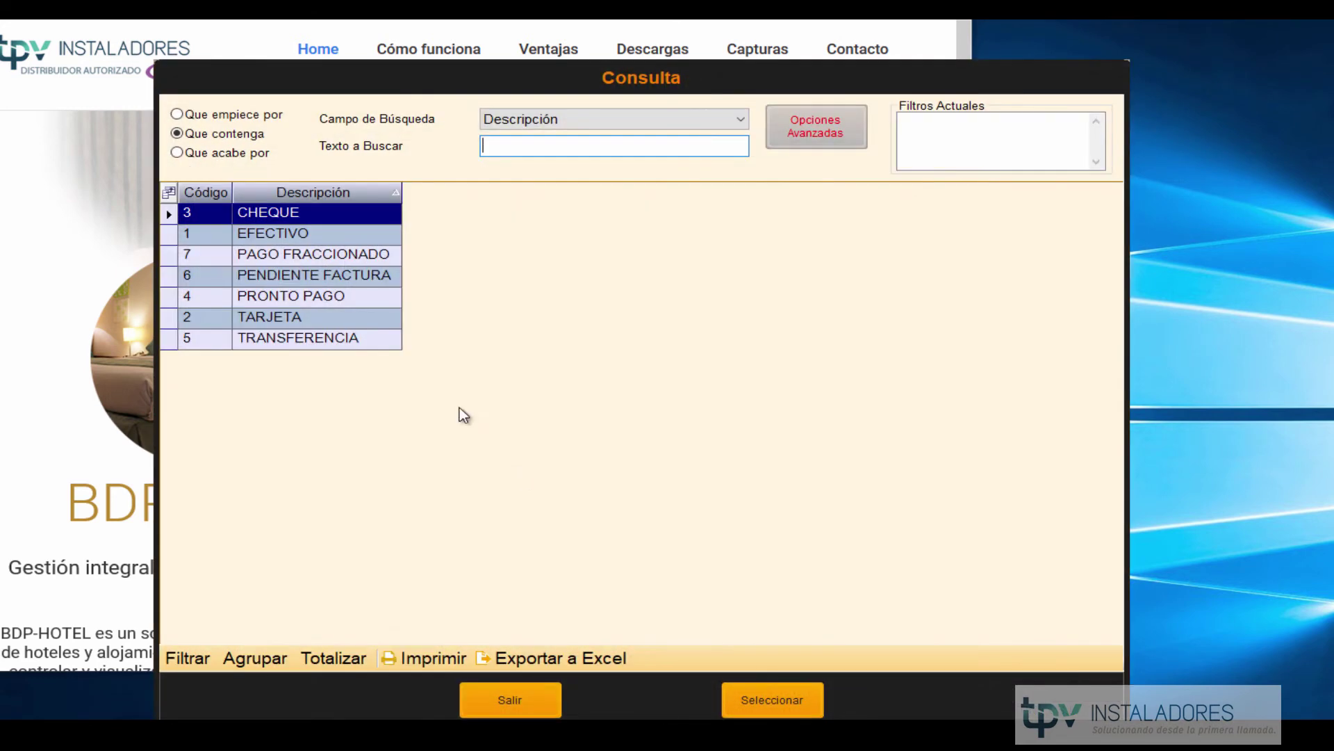
{"action": "left_click", "coordinate": [272, 237]}
{"action": "double_click", "coordinate": [271, 237]}
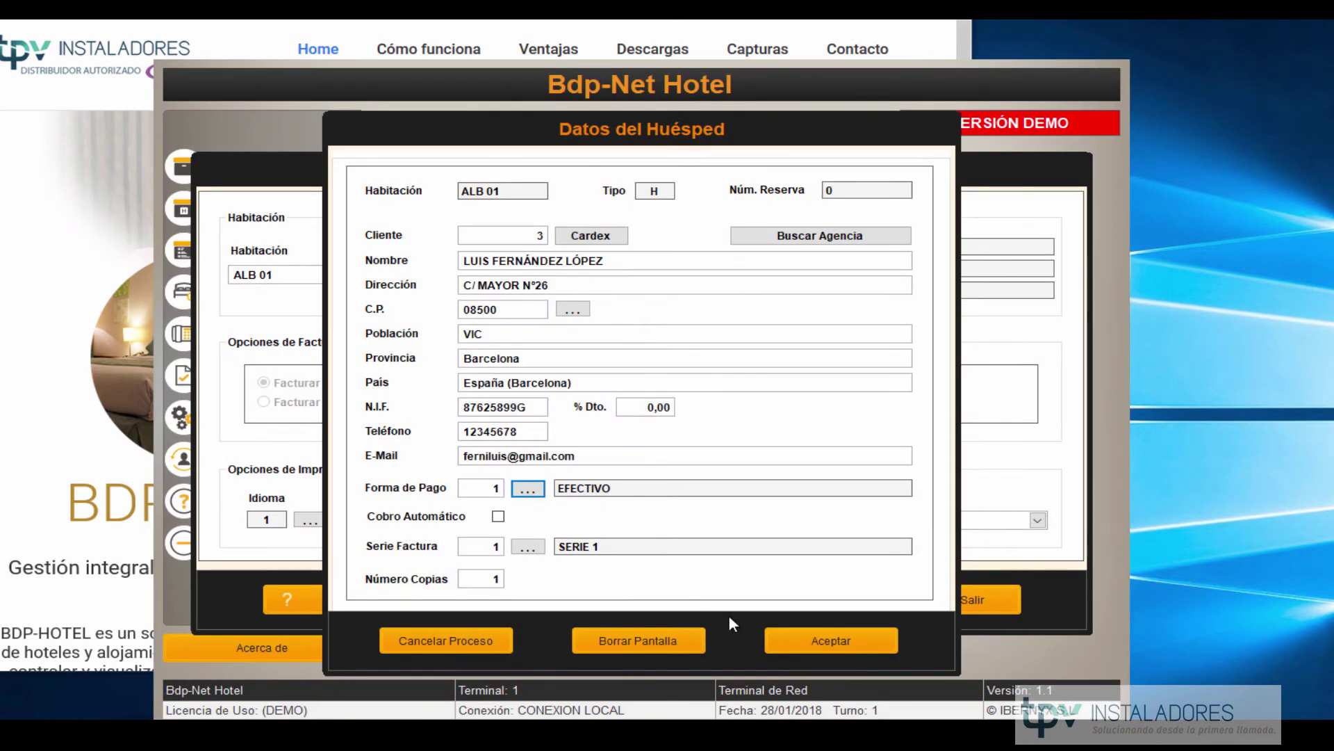
{"action": "left_click", "coordinate": [829, 640]}
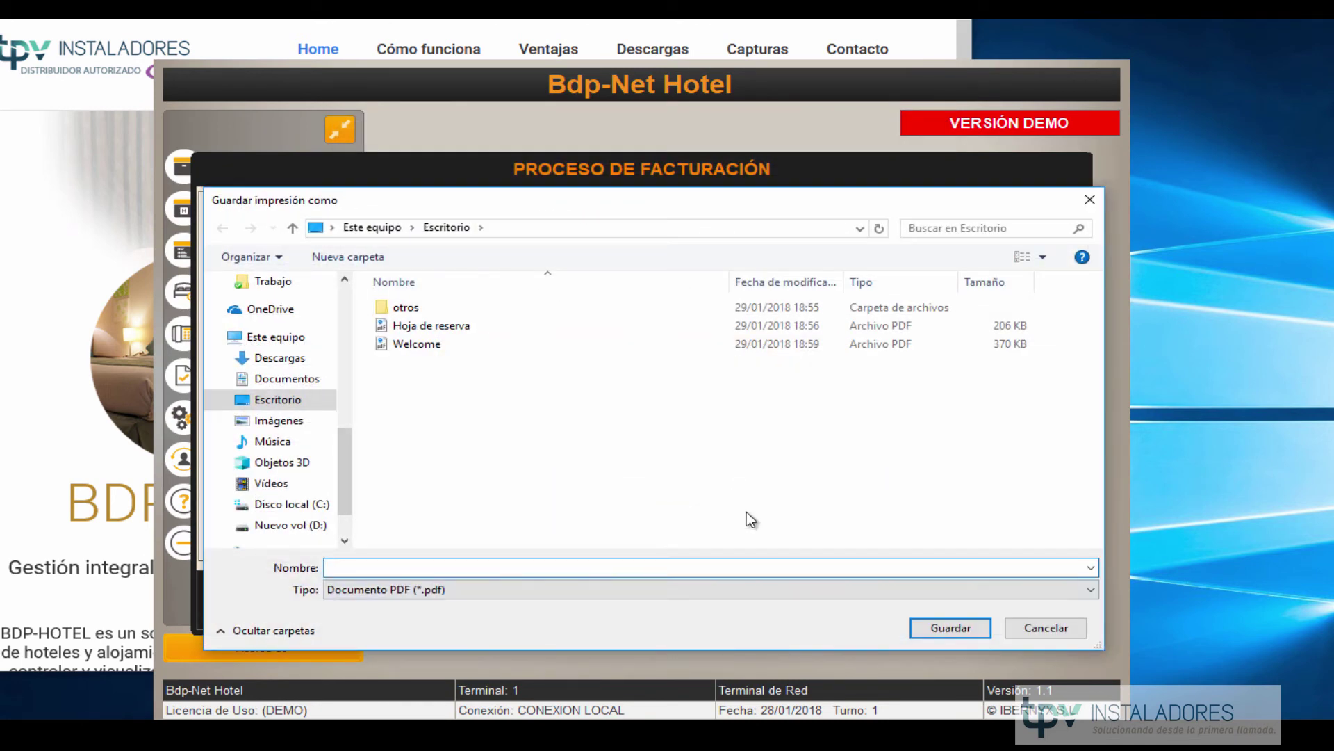
Save the invoice as fac.pdf and acknowledge the printer and billing-finished messages.
{"action": "type", "text": "f"}
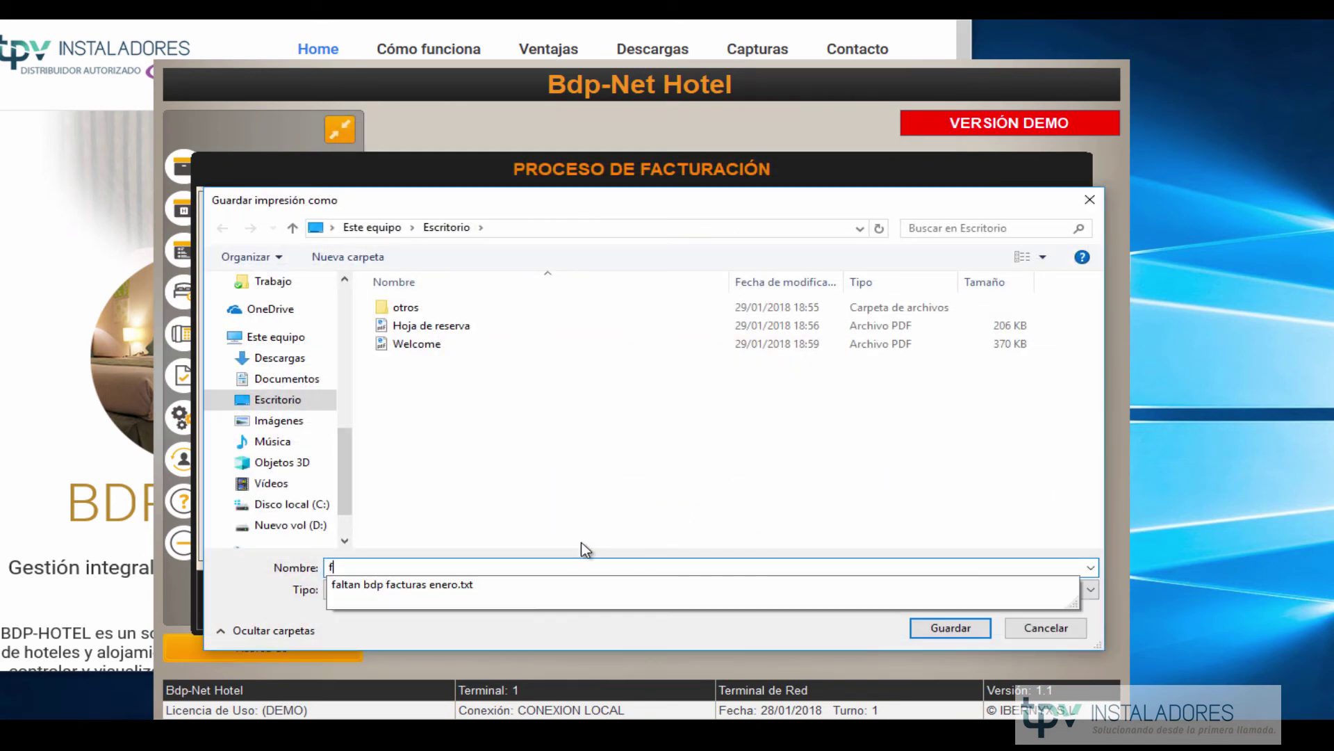
{"action": "type", "text": "ac"}
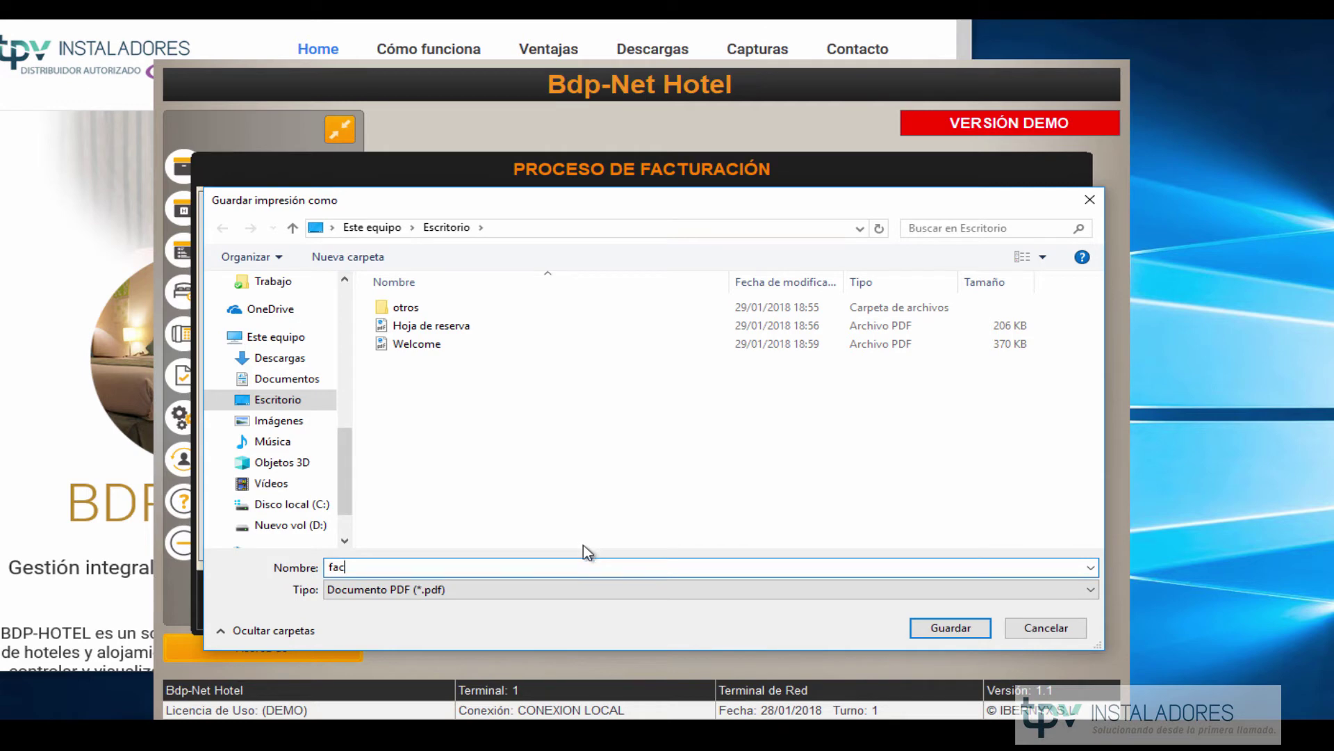
{"action": "left_click", "coordinate": [916, 629]}
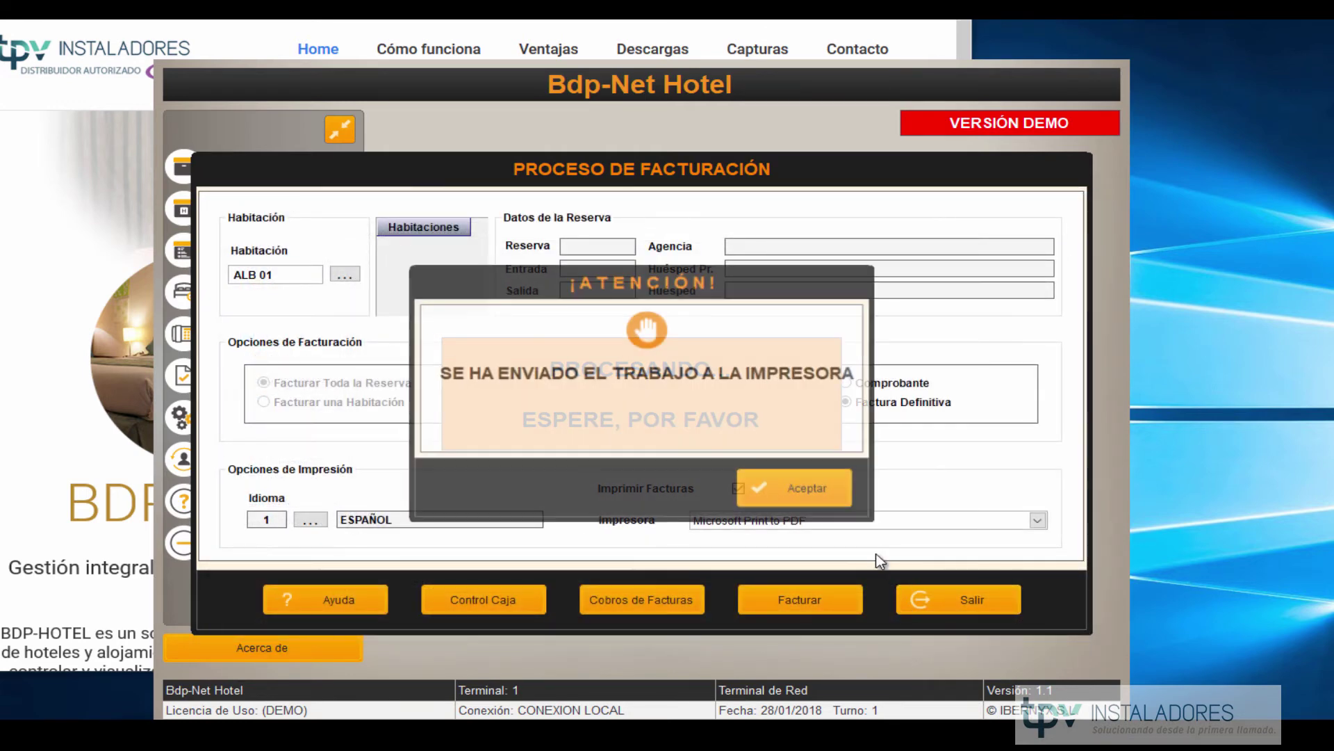
{"action": "left_click", "coordinate": [801, 485]}
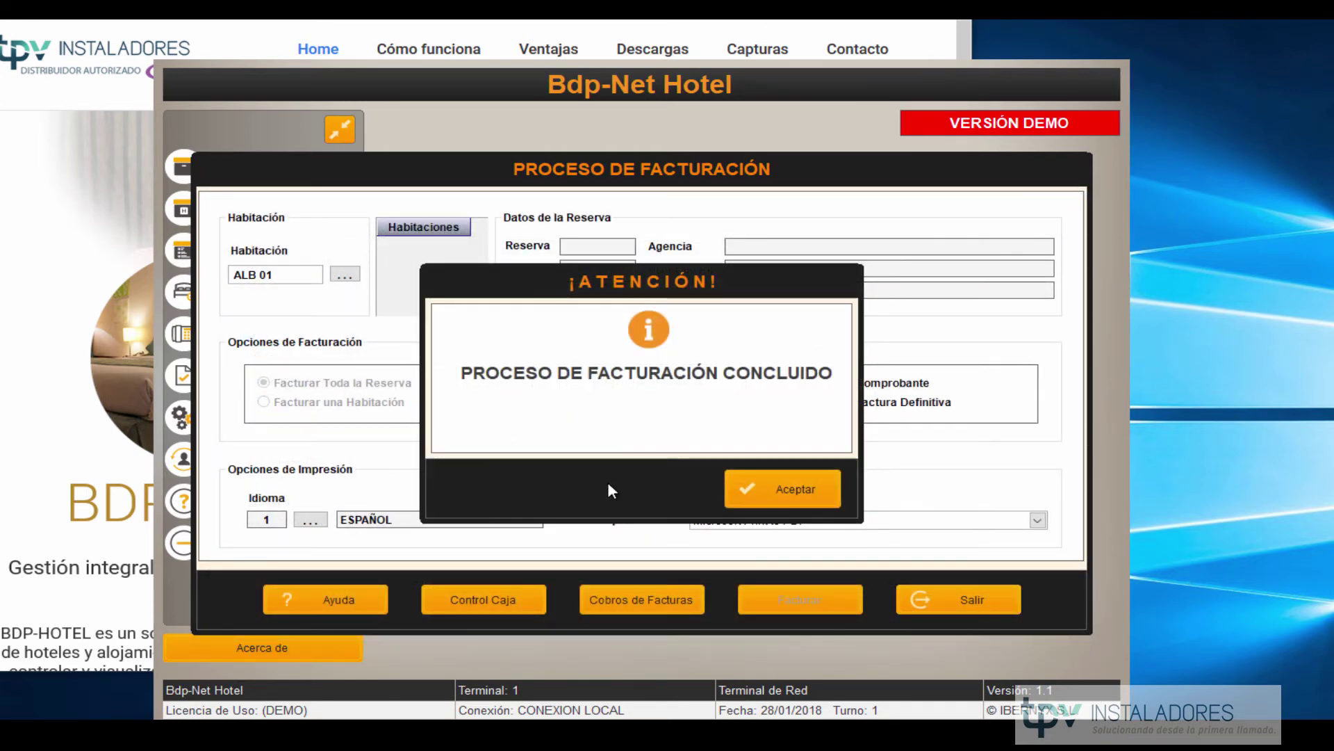
{"action": "left_click", "coordinate": [779, 495]}
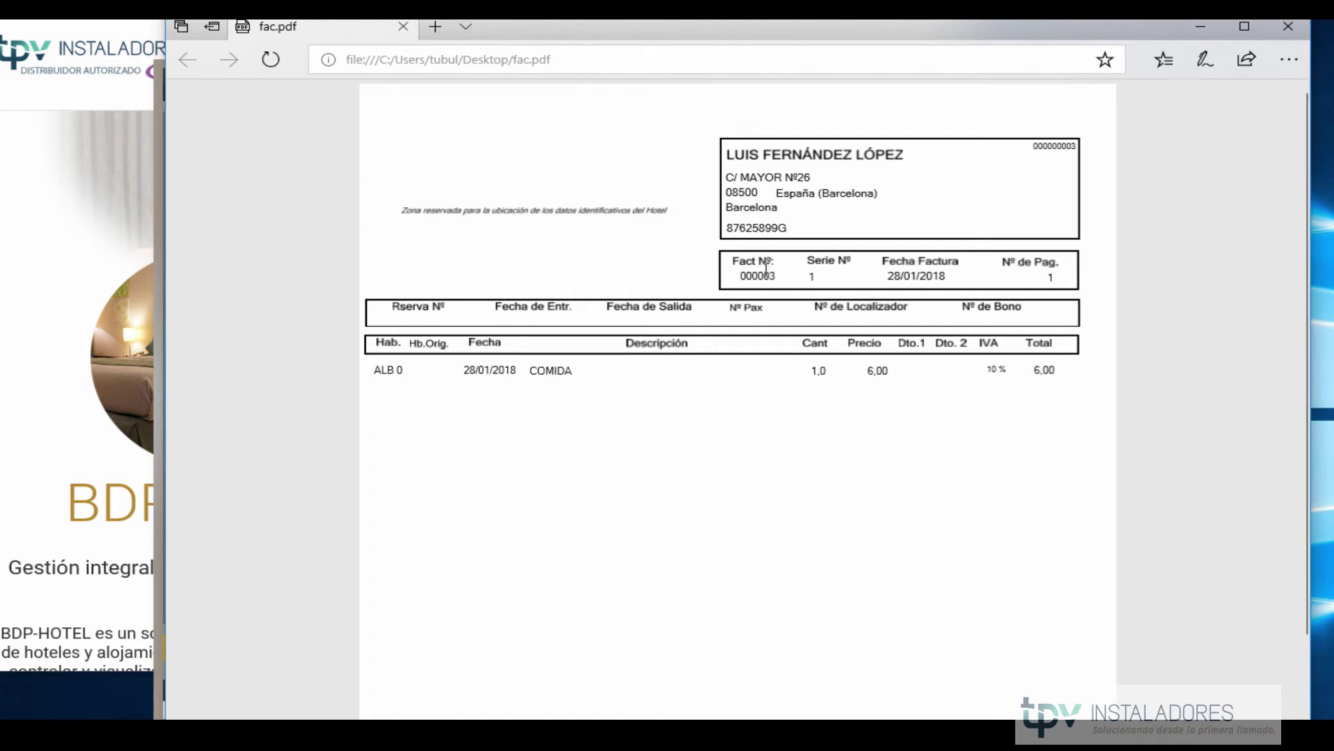
With a red pen, circle invoice number 000003 and underline the COMIDA line in fac.pdf, then close Edge.
{"action": "left_click_drag", "start_coordinate": [738, 276], "coordinate": [792, 278]}
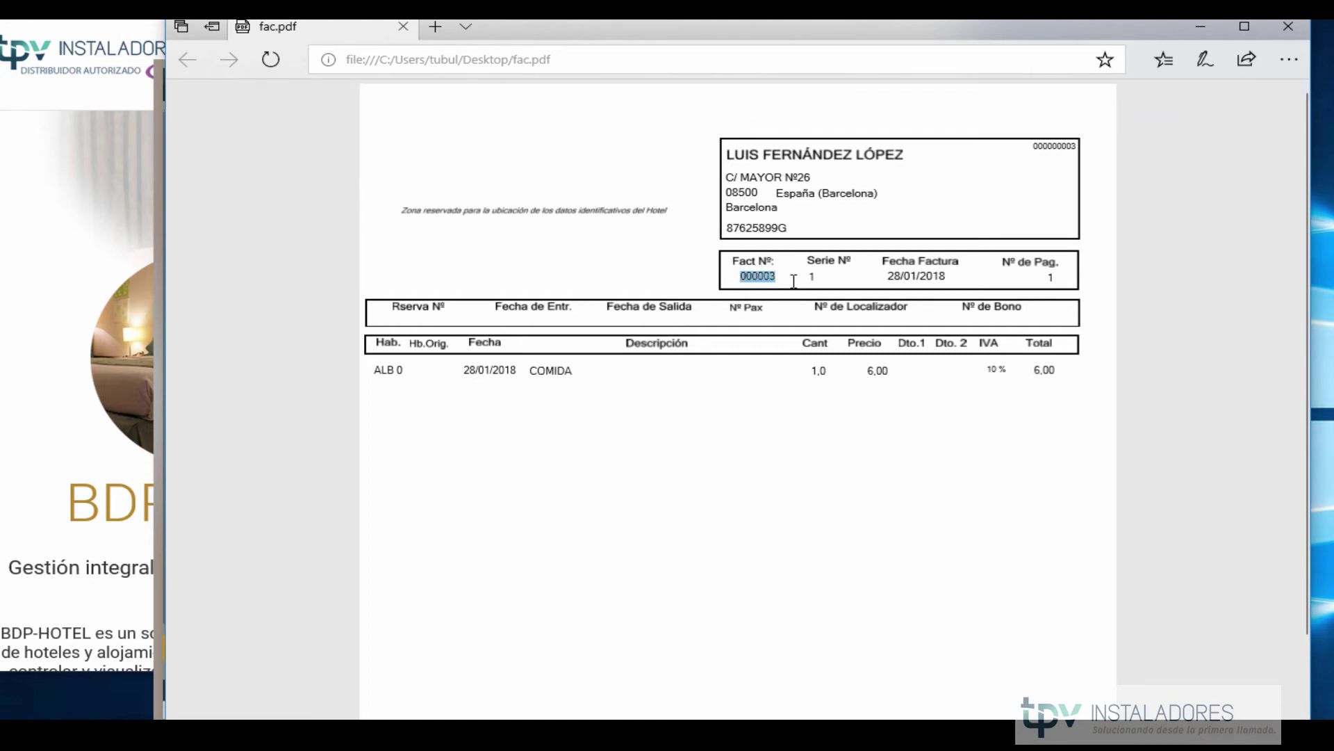
{"action": "left_click", "coordinate": [1205, 59]}
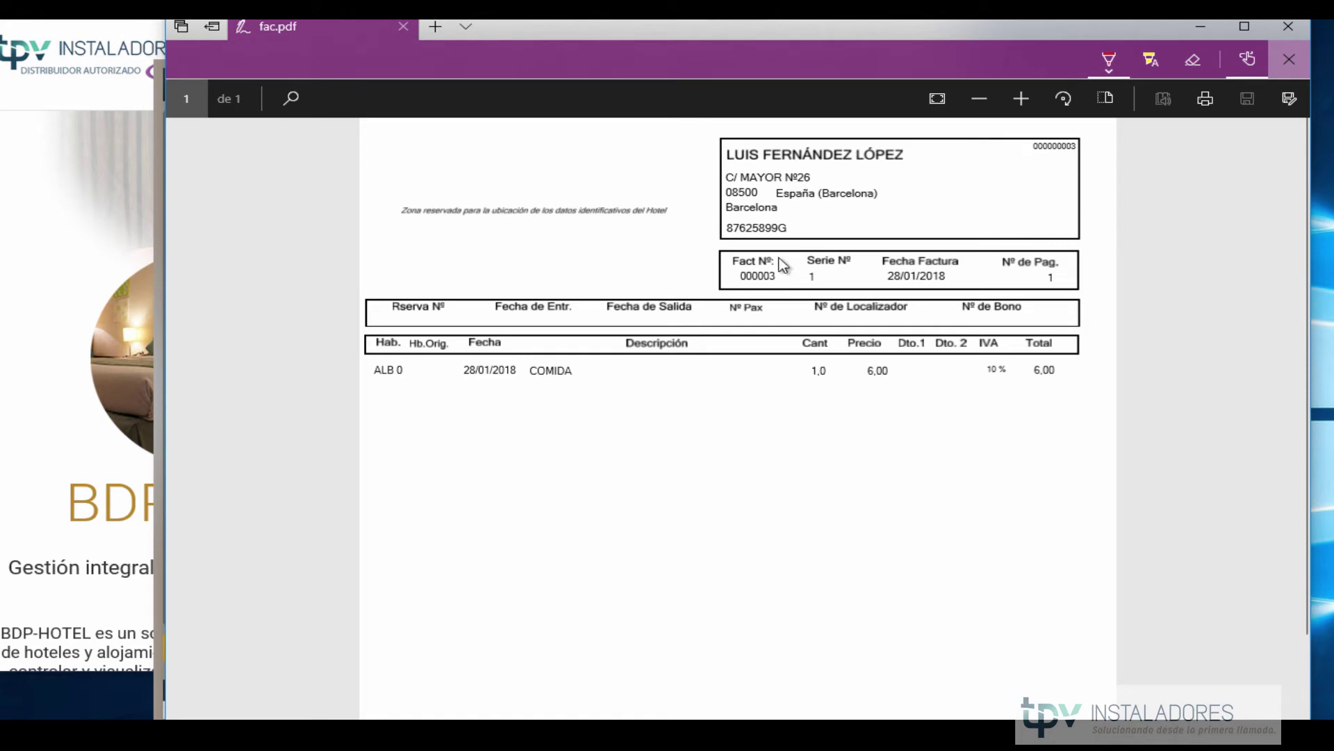
{"action": "left_click", "coordinate": [1110, 59]}
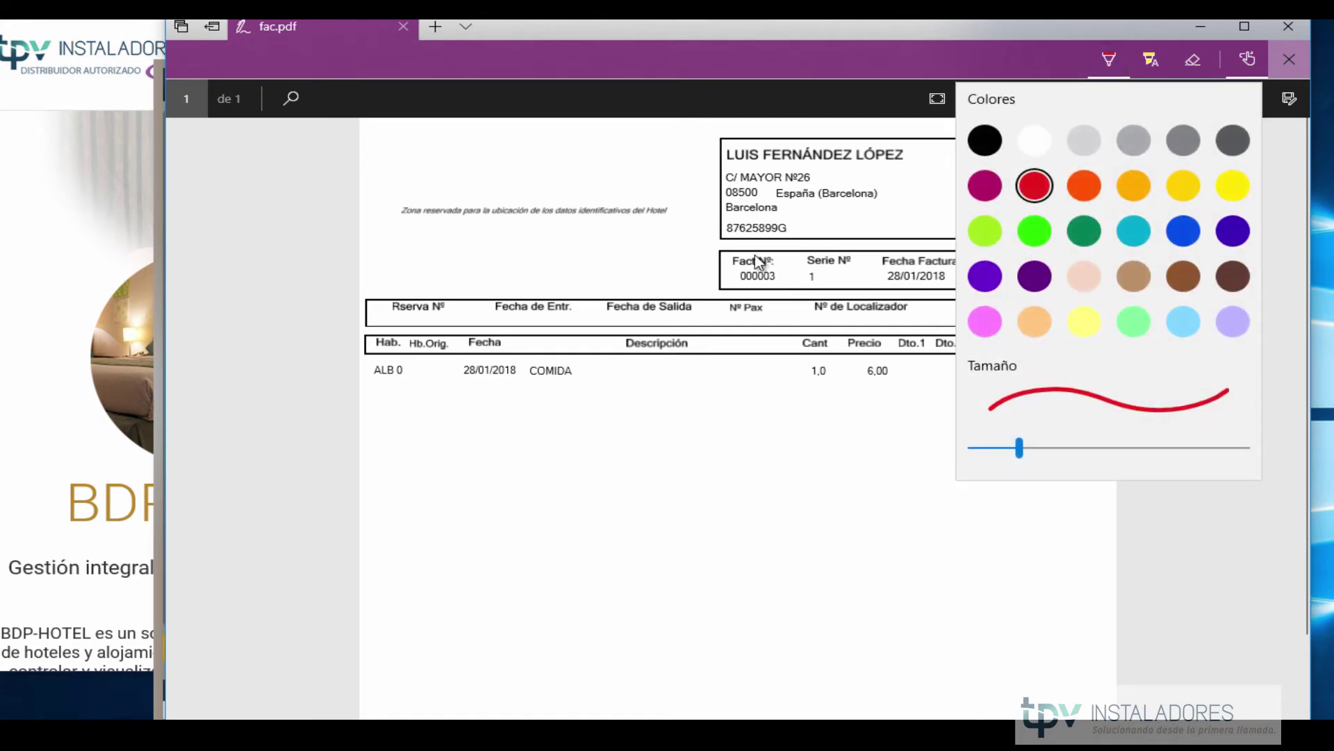
{"action": "left_click", "coordinate": [1034, 193]}
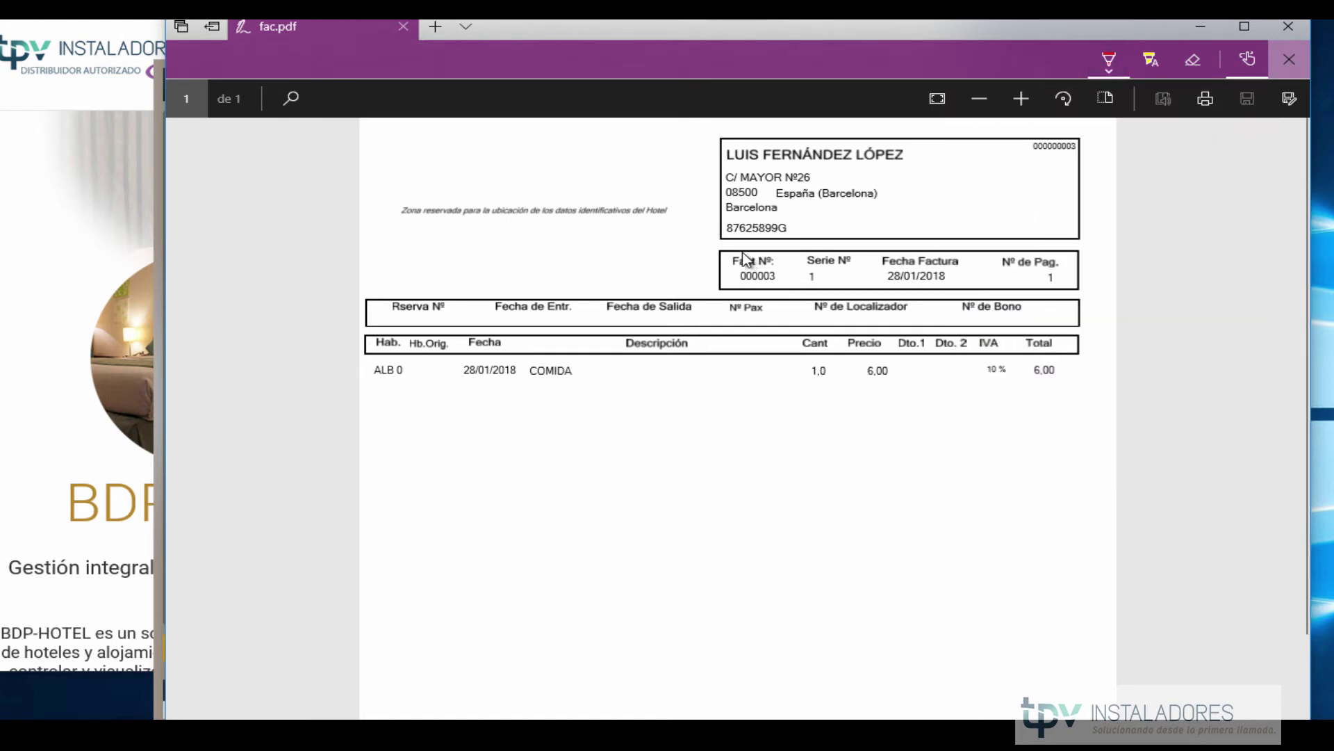
{"action": "mouse_move", "coordinate": [748, 257]}
{"action": "left_mouse_down"}
{"action": "mouse_move", "coordinate": [726, 296]}
{"action": "mouse_move", "coordinate": [806, 281]}
{"action": "mouse_move", "coordinate": [744, 258]}
{"action": "left_mouse_up"}
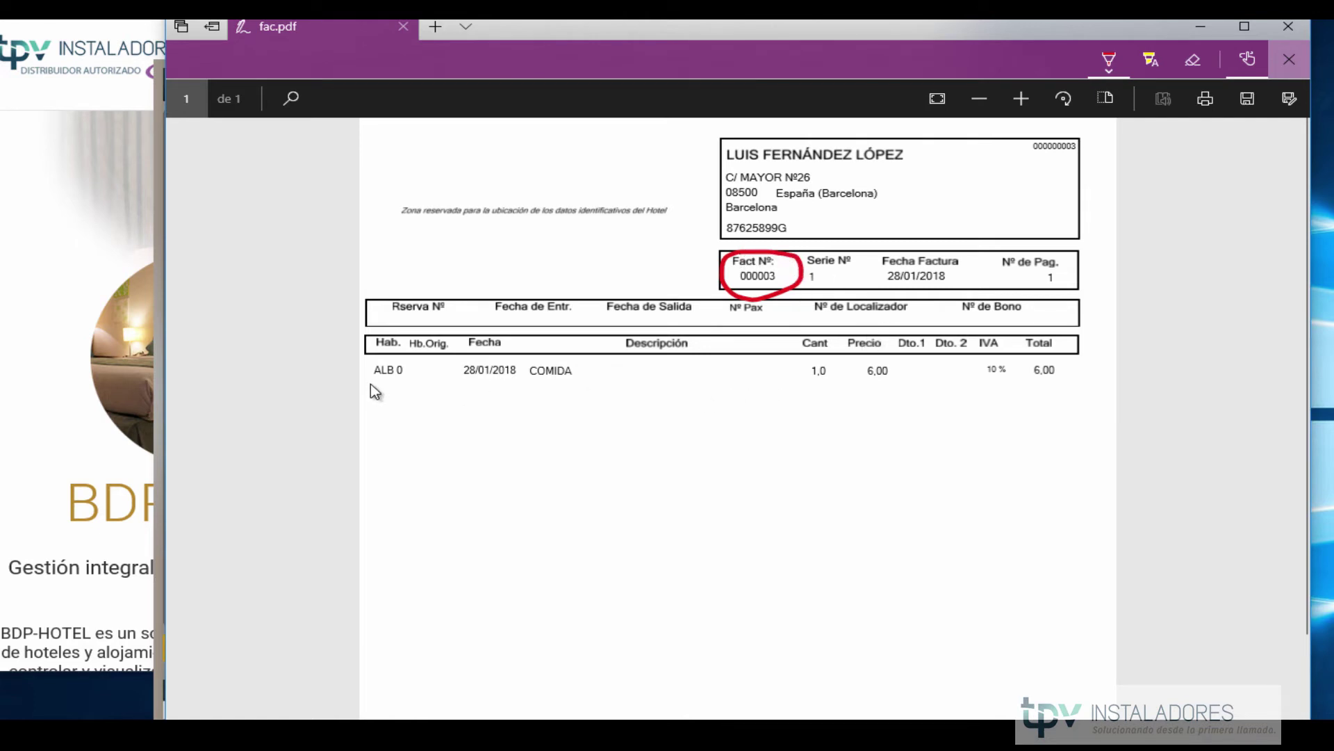
{"action": "left_click_drag", "start_coordinate": [369, 382], "coordinate": [624, 368]}
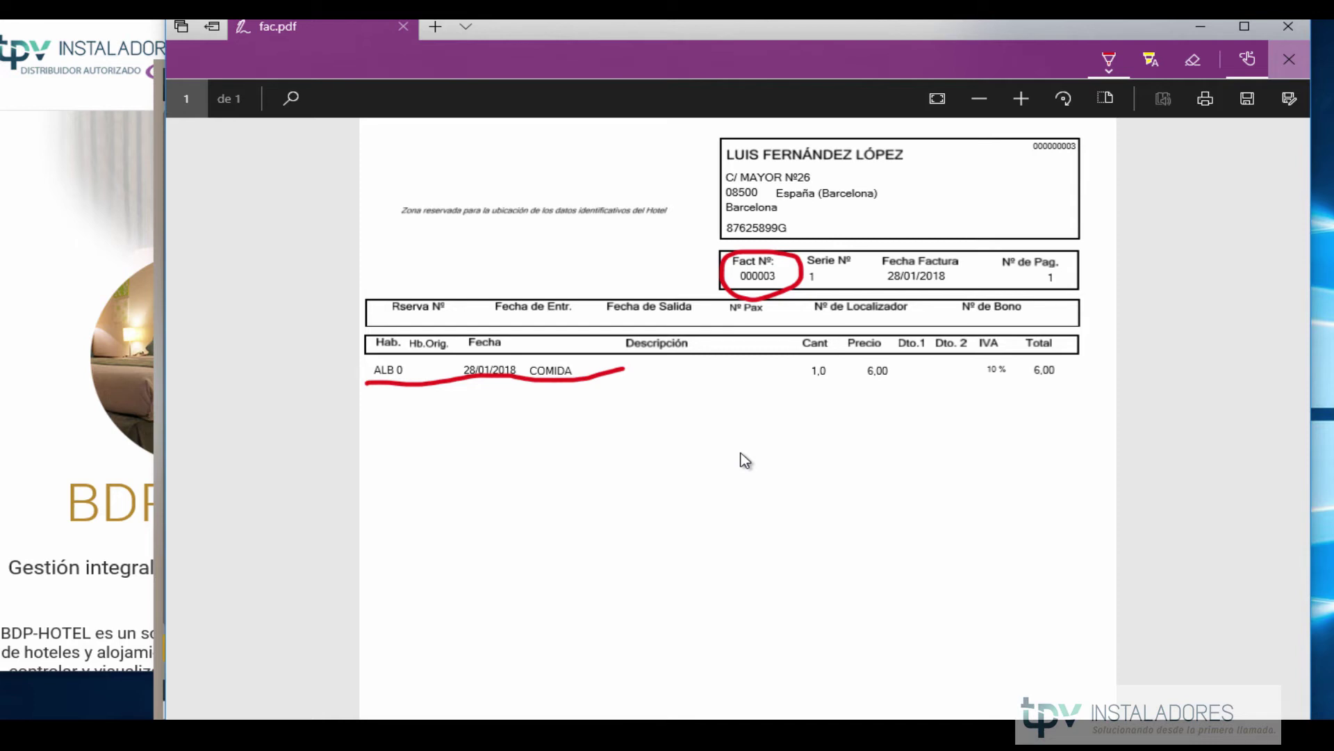
{"action": "left_click", "coordinate": [1276, 33]}
{"action": "left_click", "coordinate": [700, 463]}
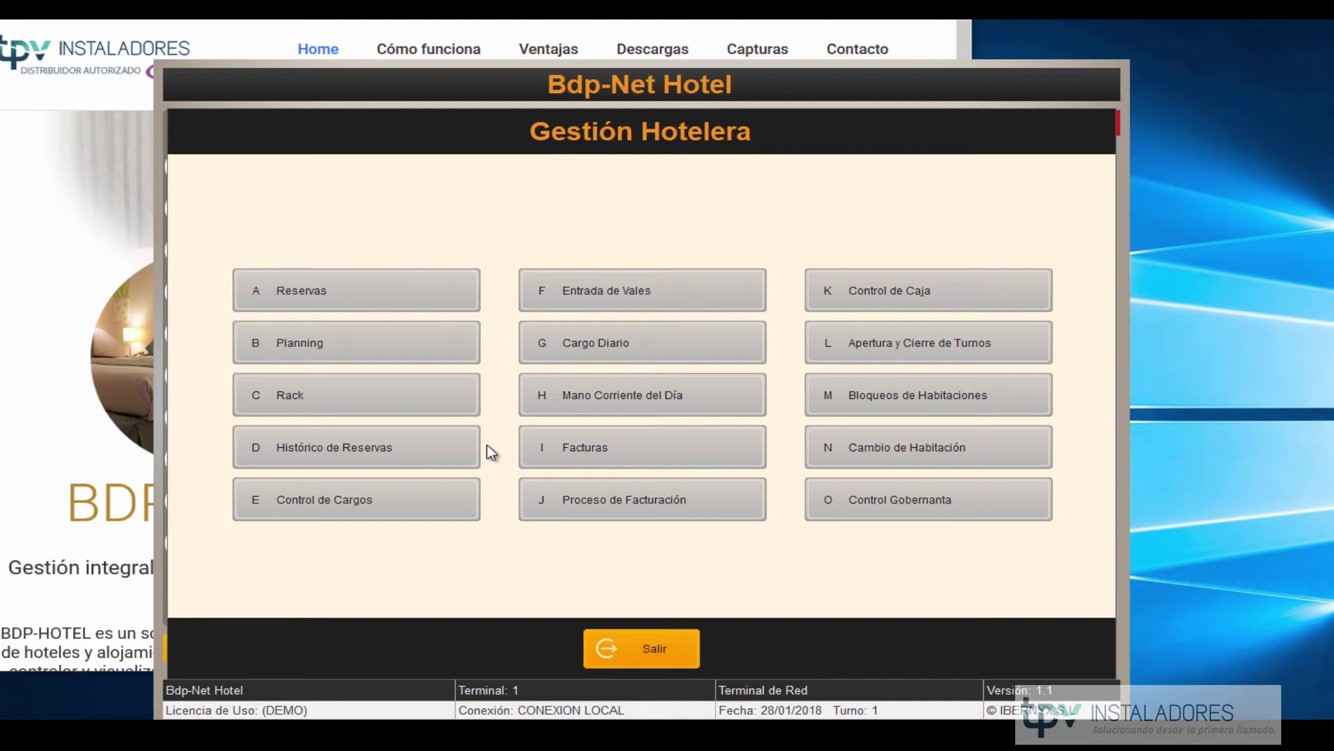
Review reservation 2's service rows for rooms 204 and 105, keeping COMIDA billed to the agency.
{"action": "left_click", "coordinate": [358, 279]}
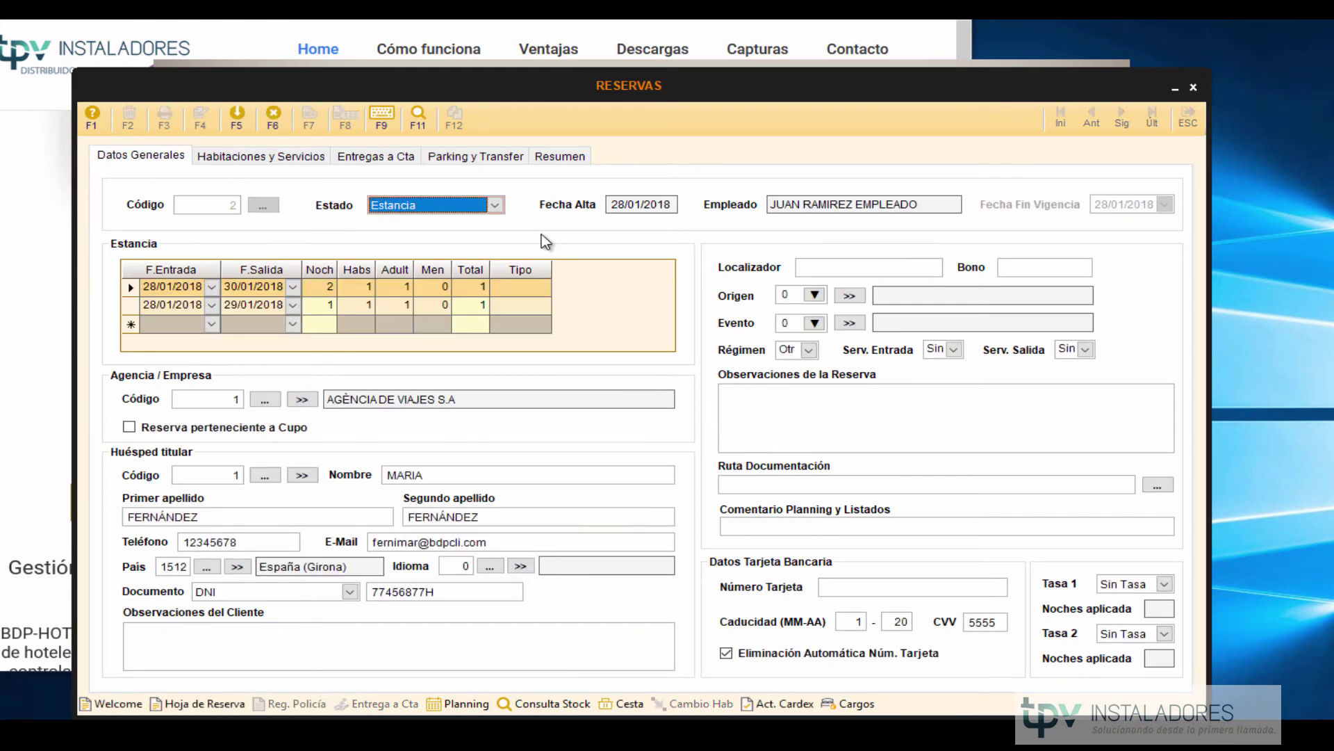
{"action": "left_click", "coordinate": [293, 158]}
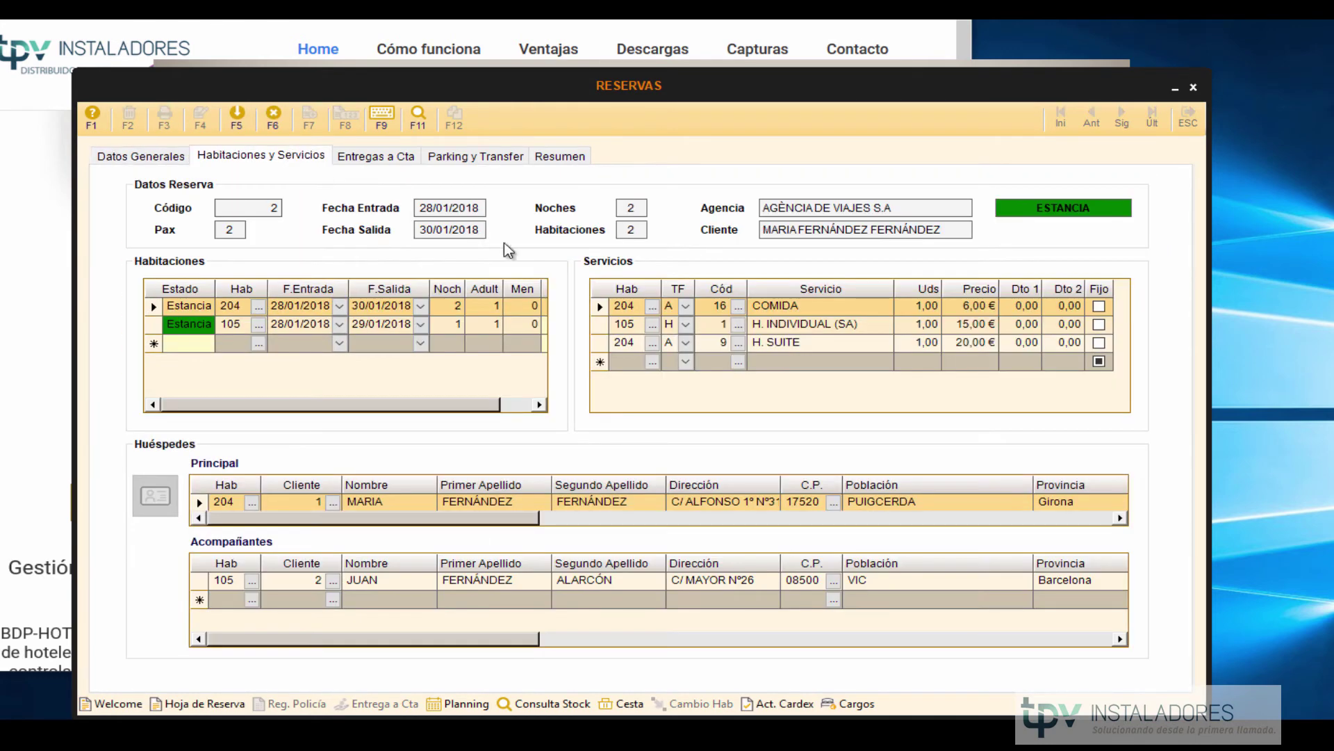
{"action": "left_click", "coordinate": [242, 324]}
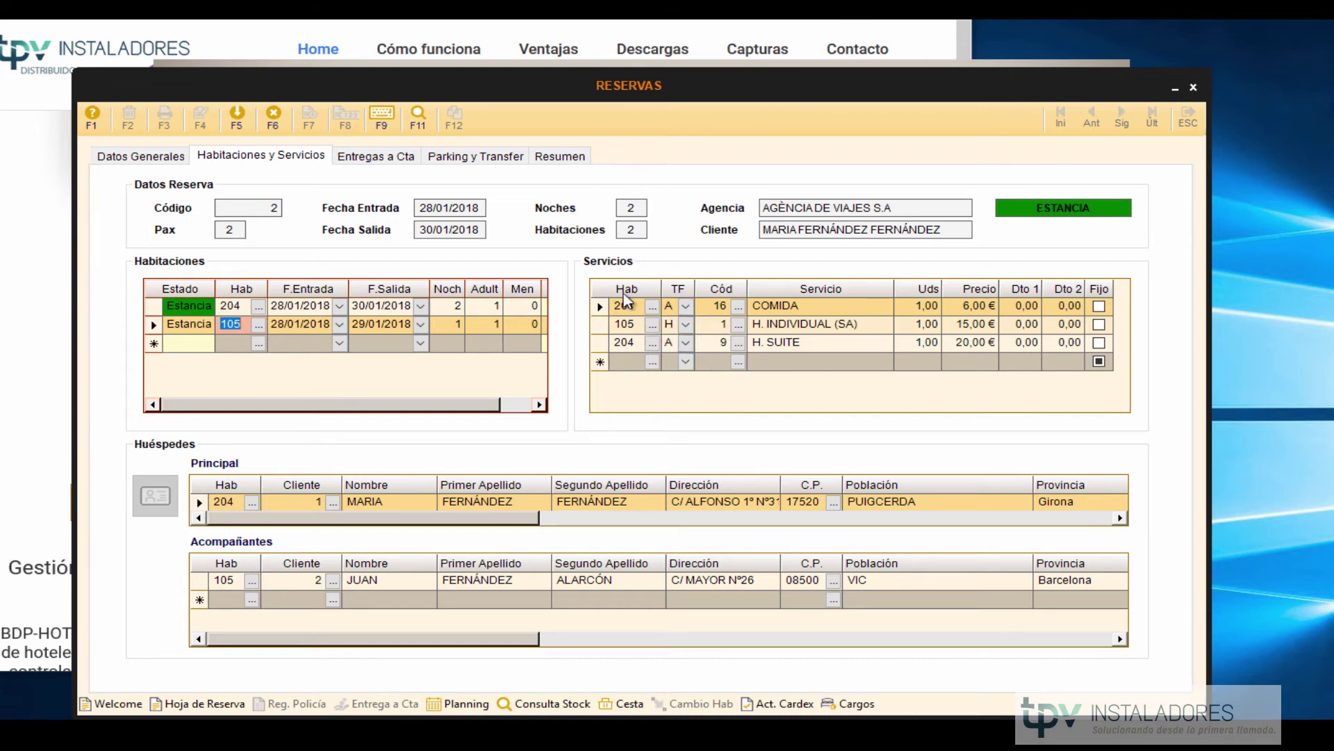
{"action": "left_click", "coordinate": [630, 310]}
{"action": "left_click", "coordinate": [631, 342]}
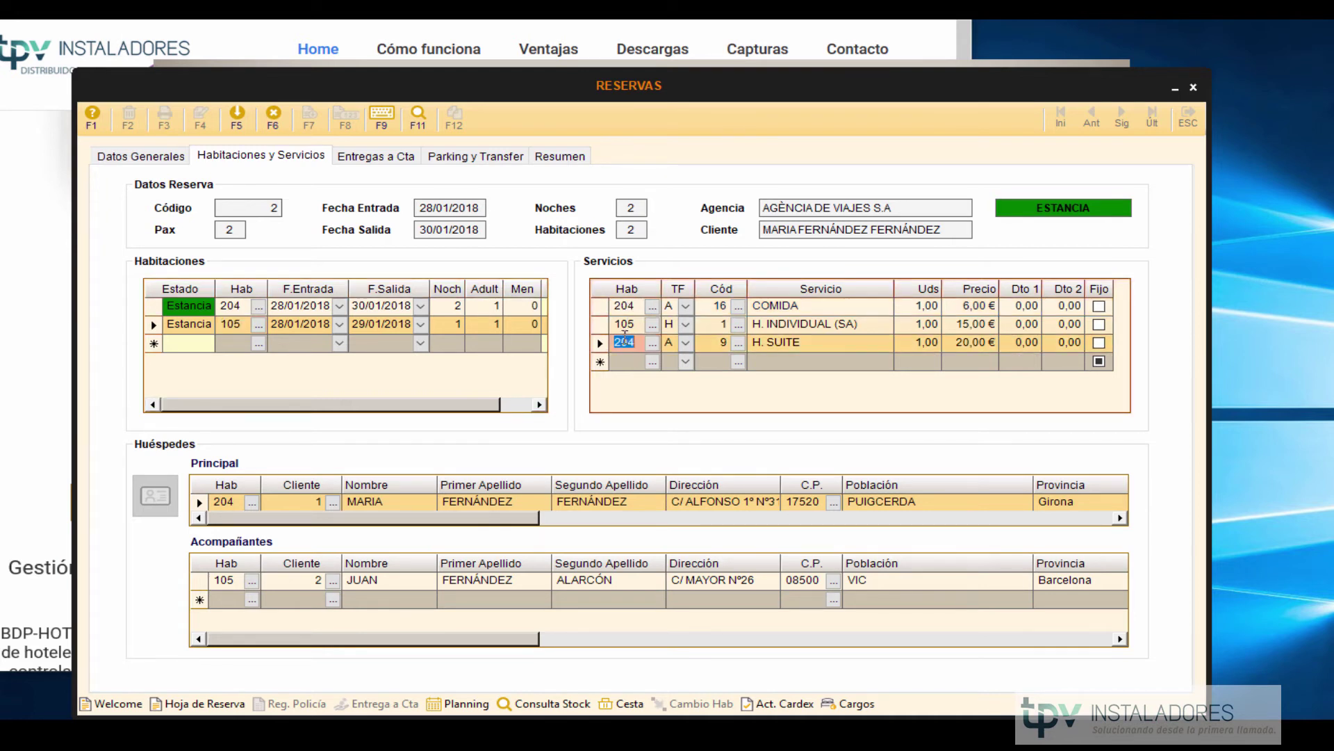
{"action": "left_click", "coordinate": [625, 332]}
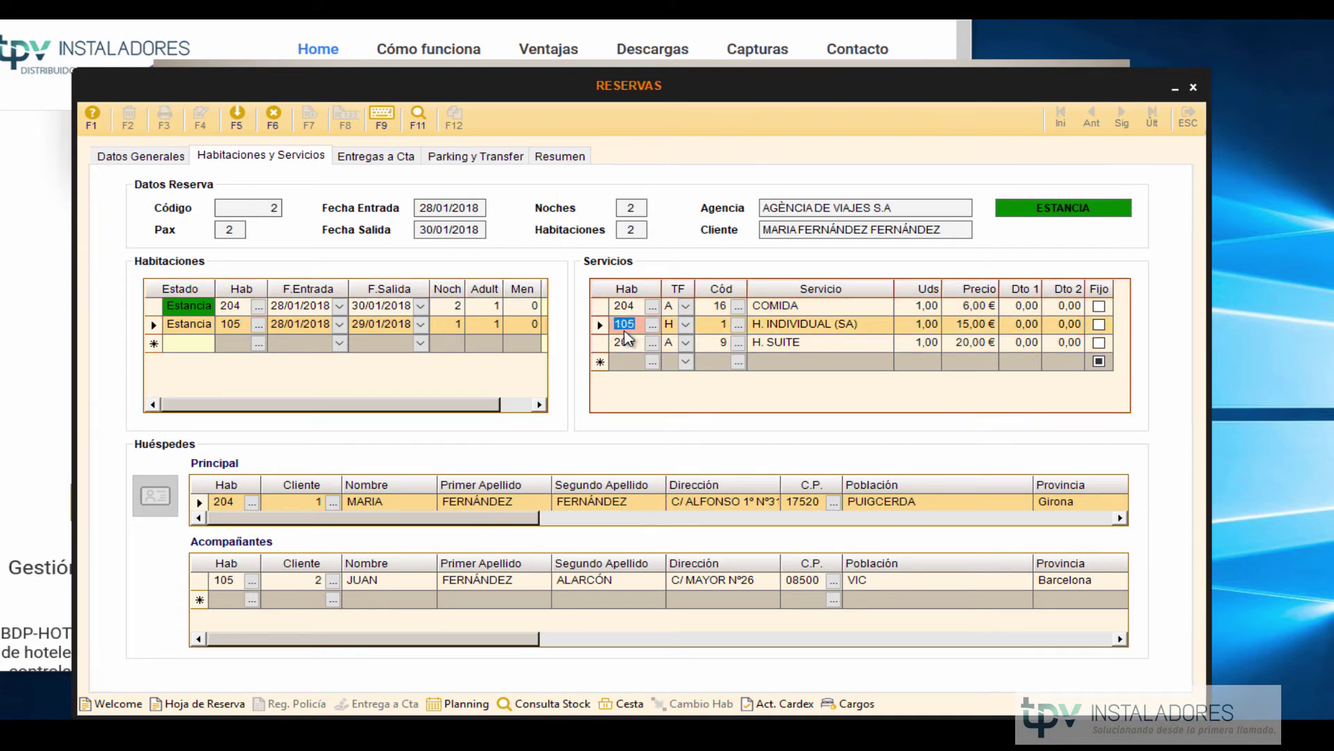
{"action": "left_click", "coordinate": [626, 306]}
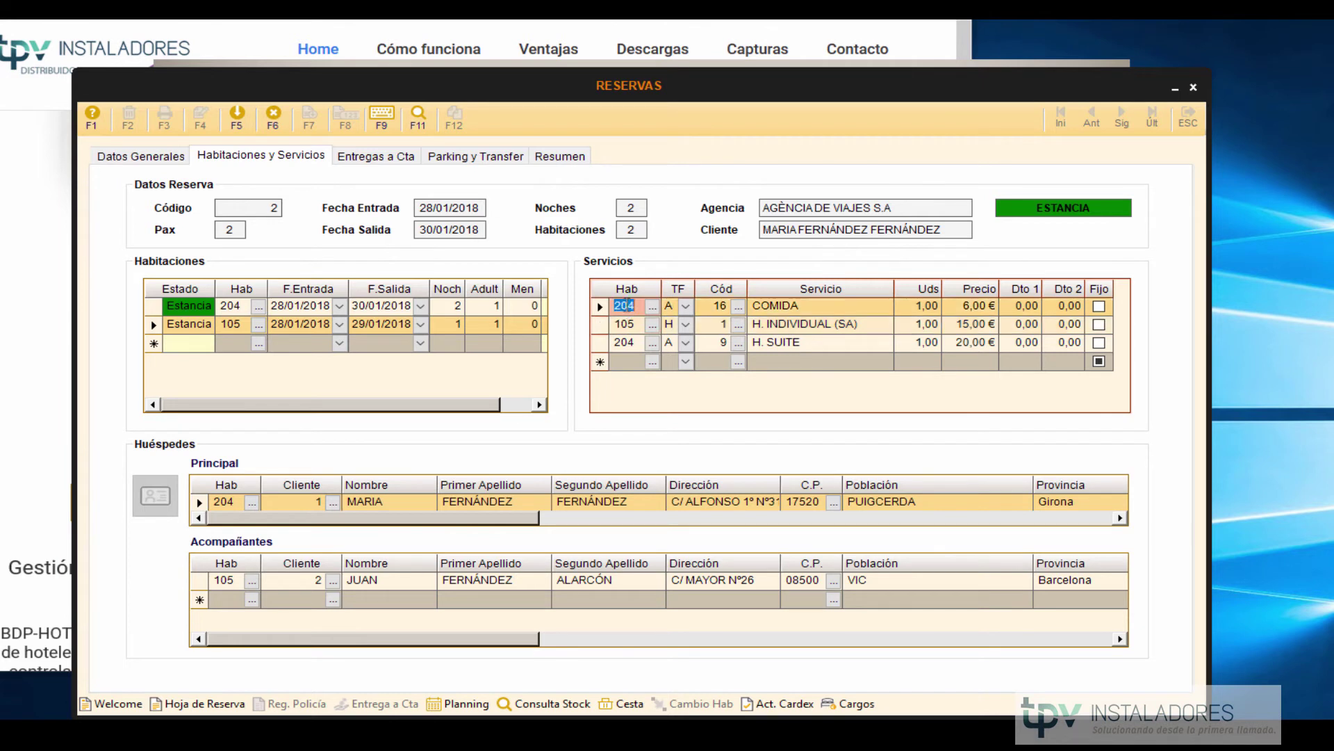
{"action": "left_click", "coordinate": [688, 310]}
{"action": "left_click", "coordinate": [686, 307]}
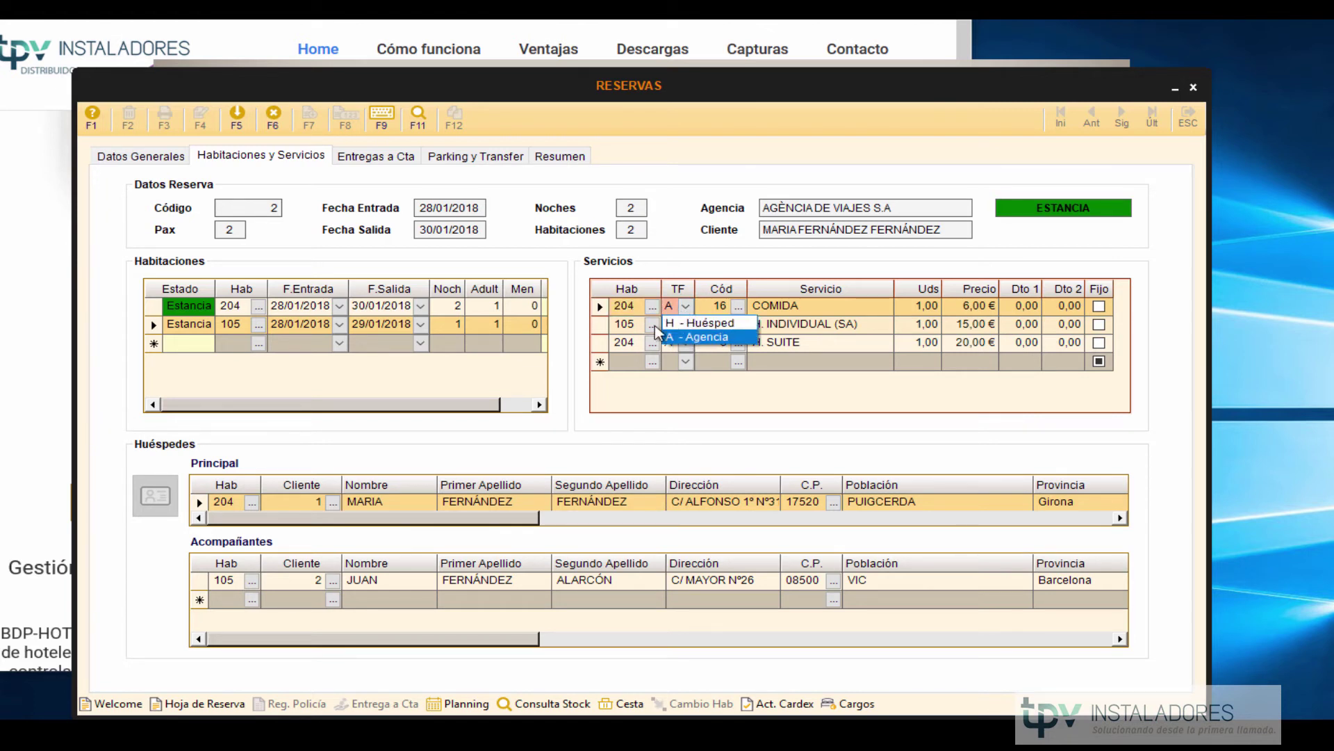
{"action": "left_click", "coordinate": [629, 387]}
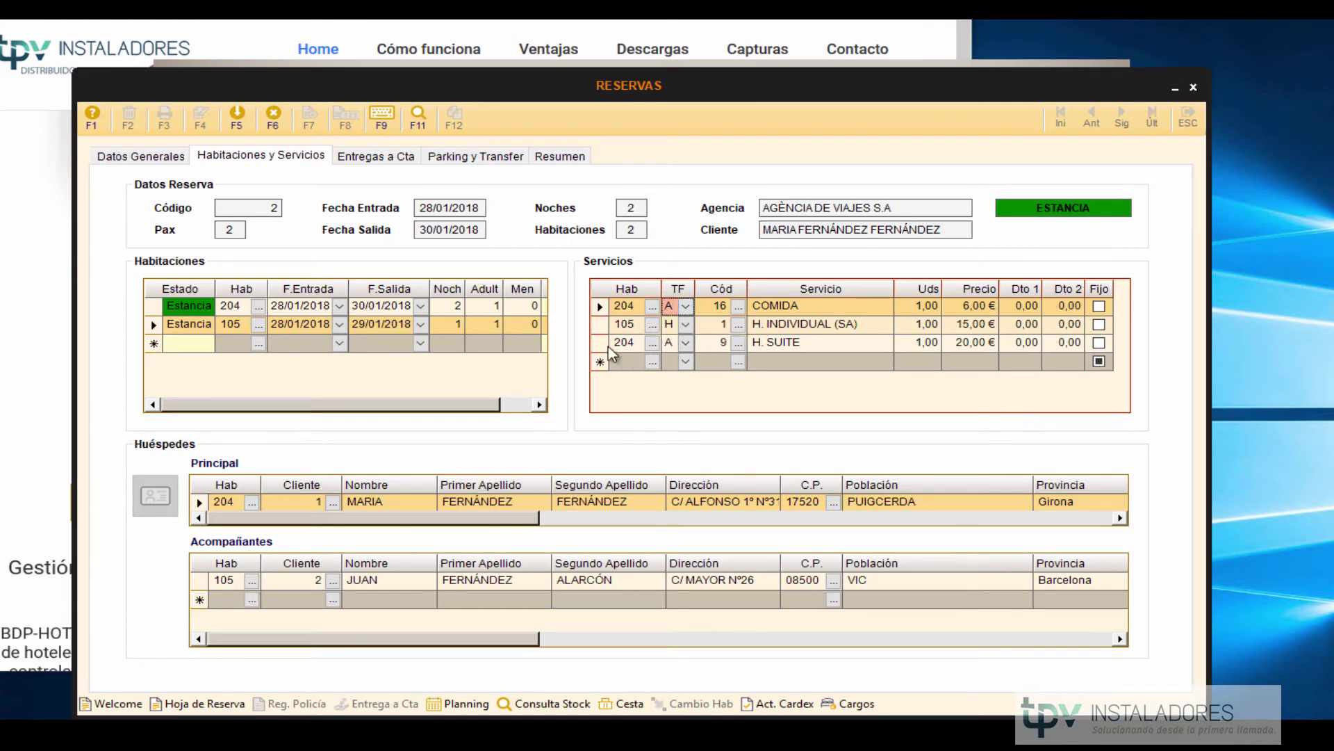
{"action": "left_click", "coordinate": [147, 156]}
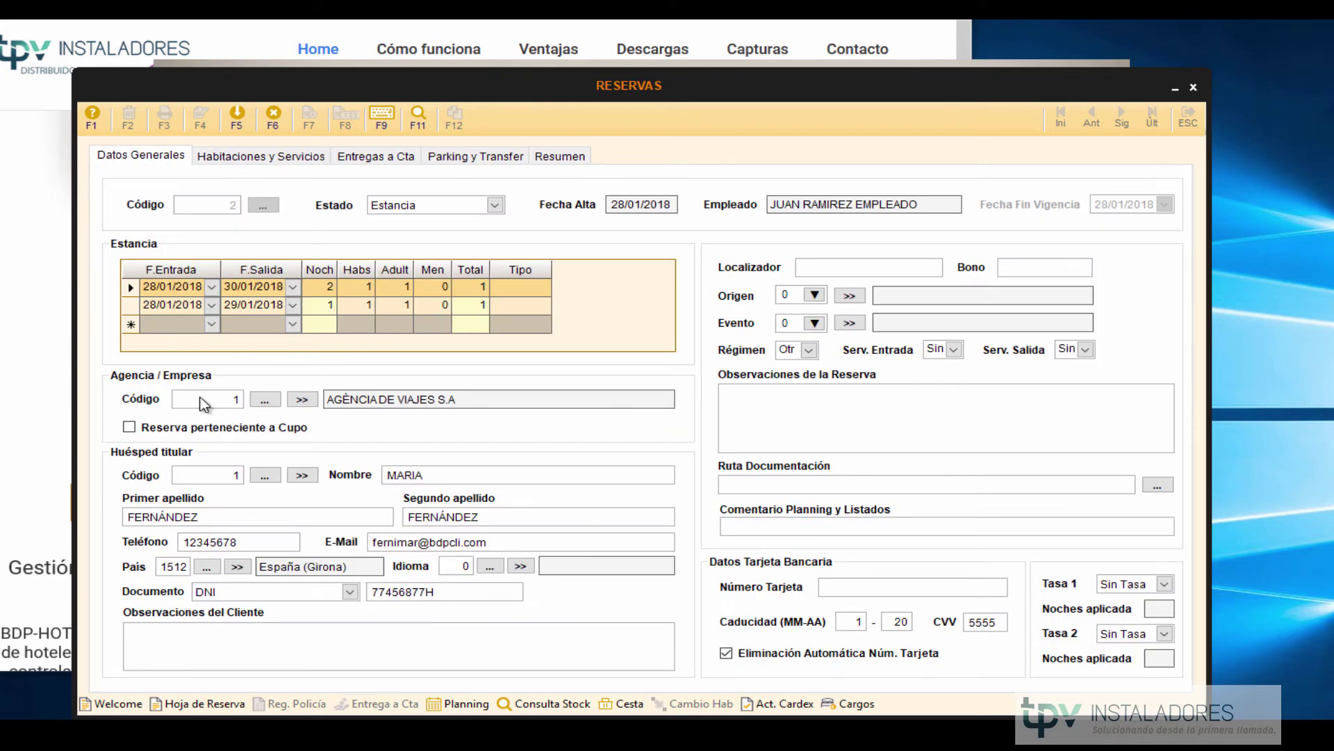
Inspect reservation 2's agency code and its H. SUITE and room 105 service rows.
{"action": "left_click", "coordinate": [192, 393]}
{"action": "double_click", "coordinate": [224, 396]}
{"action": "left_click", "coordinate": [291, 158]}
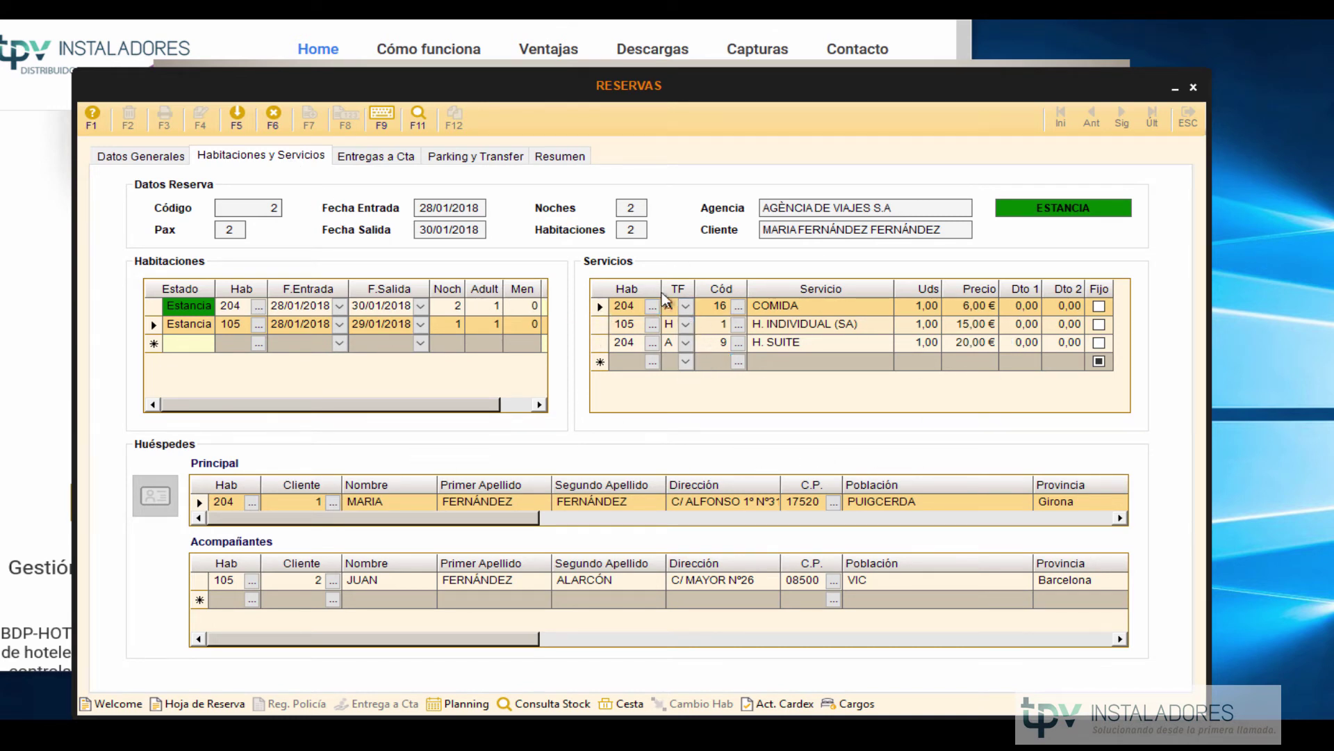
{"action": "left_click", "coordinate": [632, 307]}
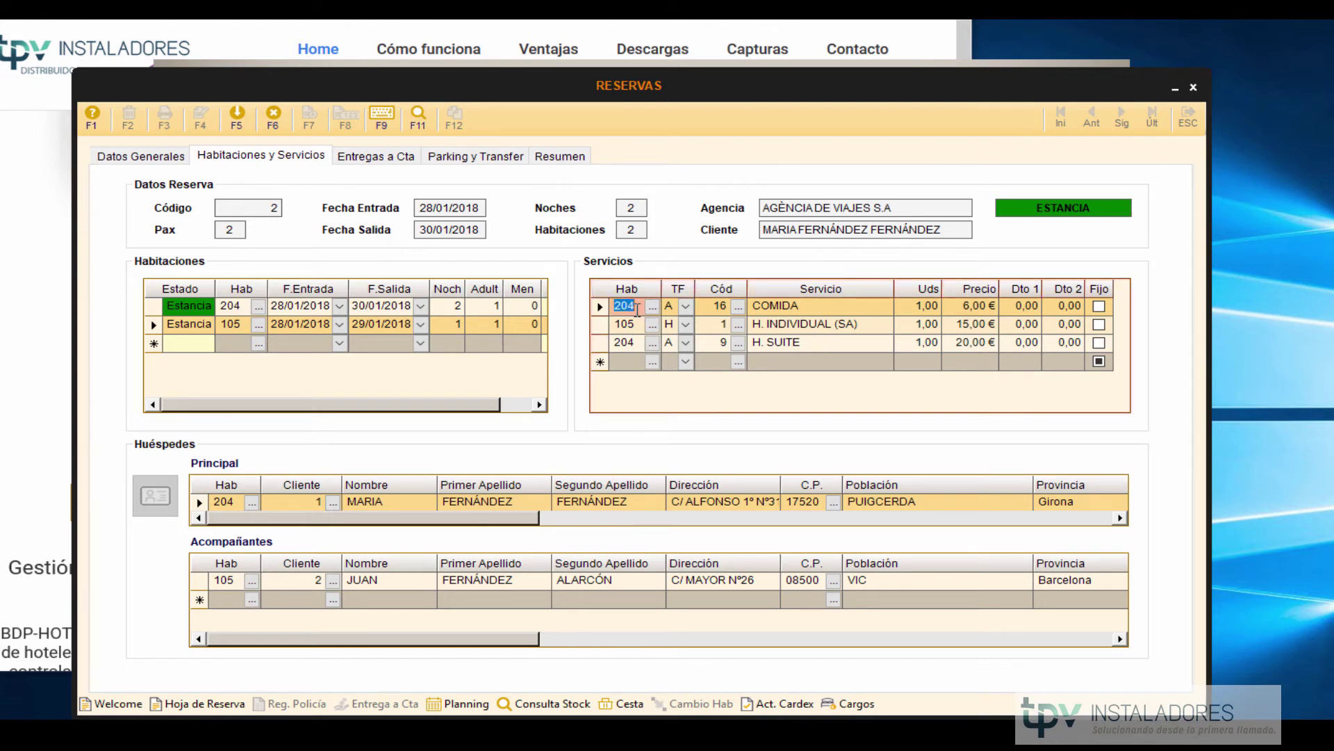
{"action": "left_click", "coordinate": [627, 343]}
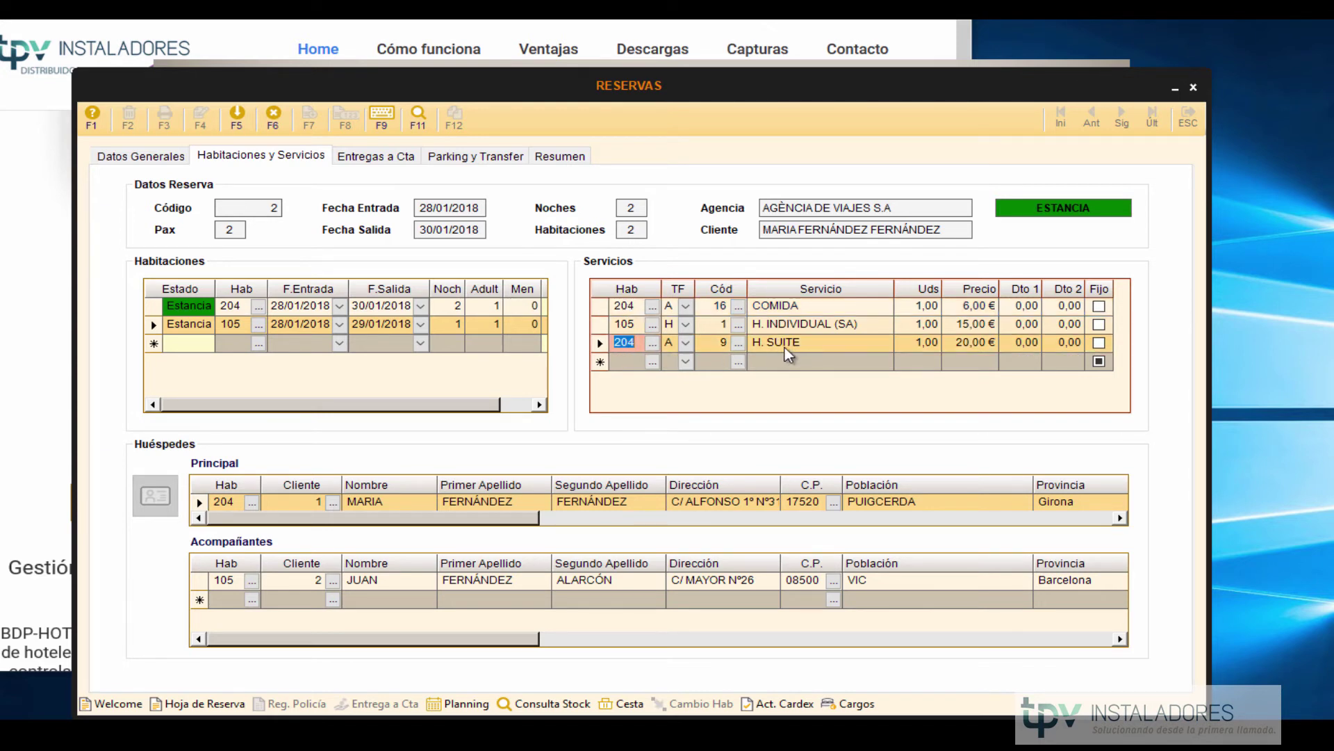
{"action": "left_click", "coordinate": [629, 324]}
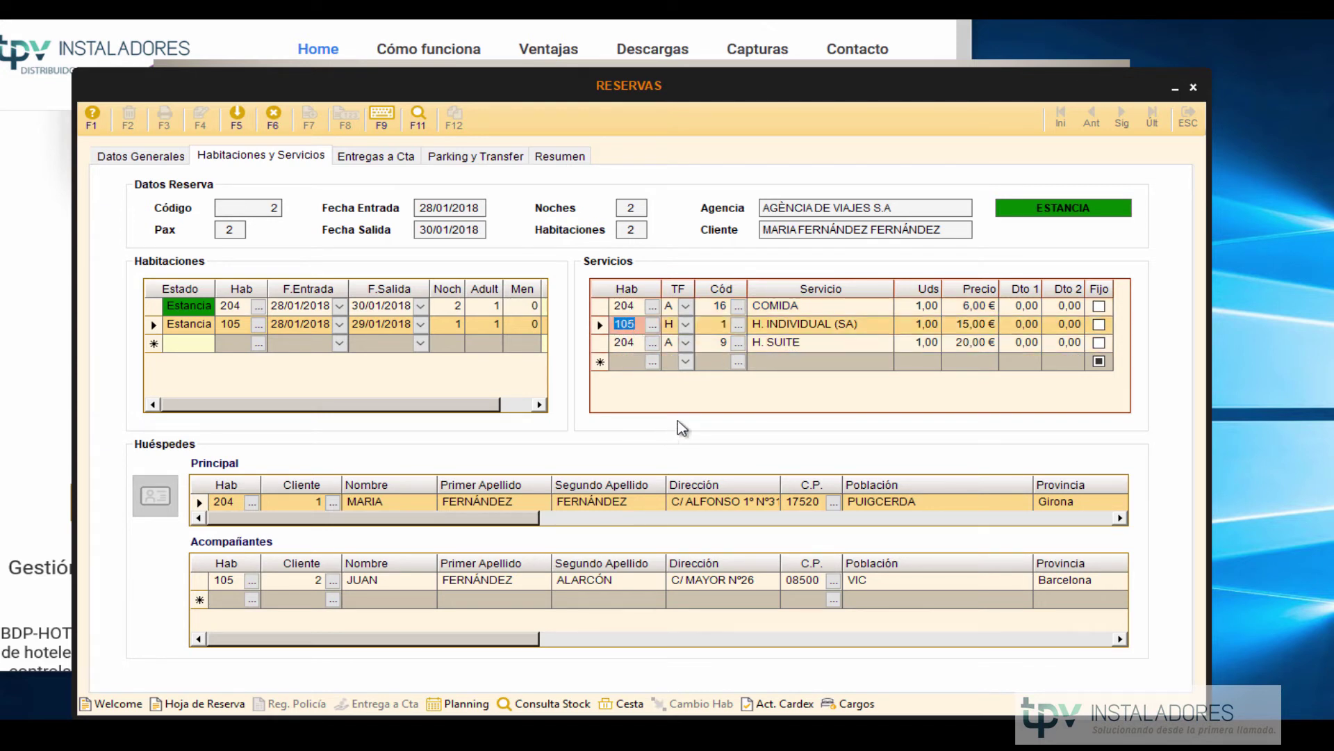
Save reservation 2, confirming and accepting the missing-tax warning.
{"action": "left_click", "coordinate": [236, 117]}
{"action": "left_click", "coordinate": [770, 479]}
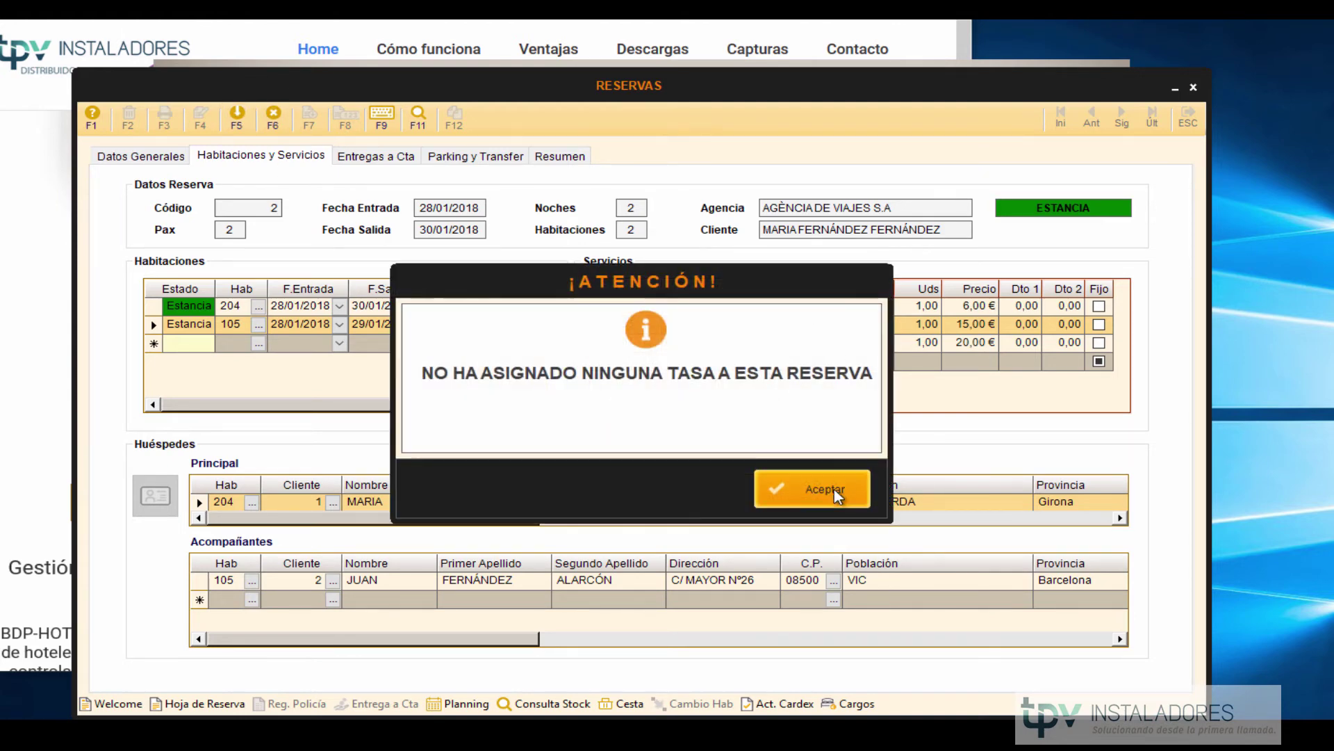
{"action": "left_click", "coordinate": [832, 487]}
Load reservation 2 into the billing process by entering room 204.
{"action": "left_click", "coordinate": [1187, 123]}
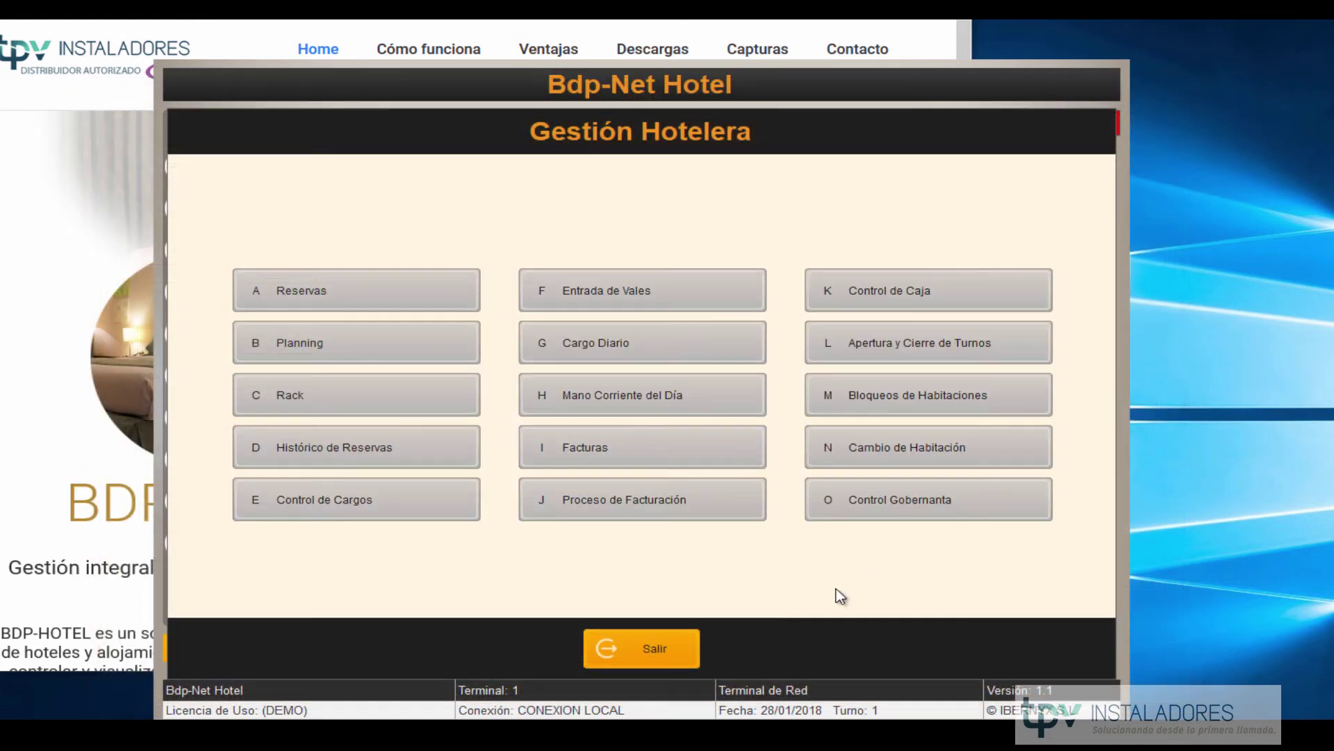
{"action": "left_click", "coordinate": [677, 510]}
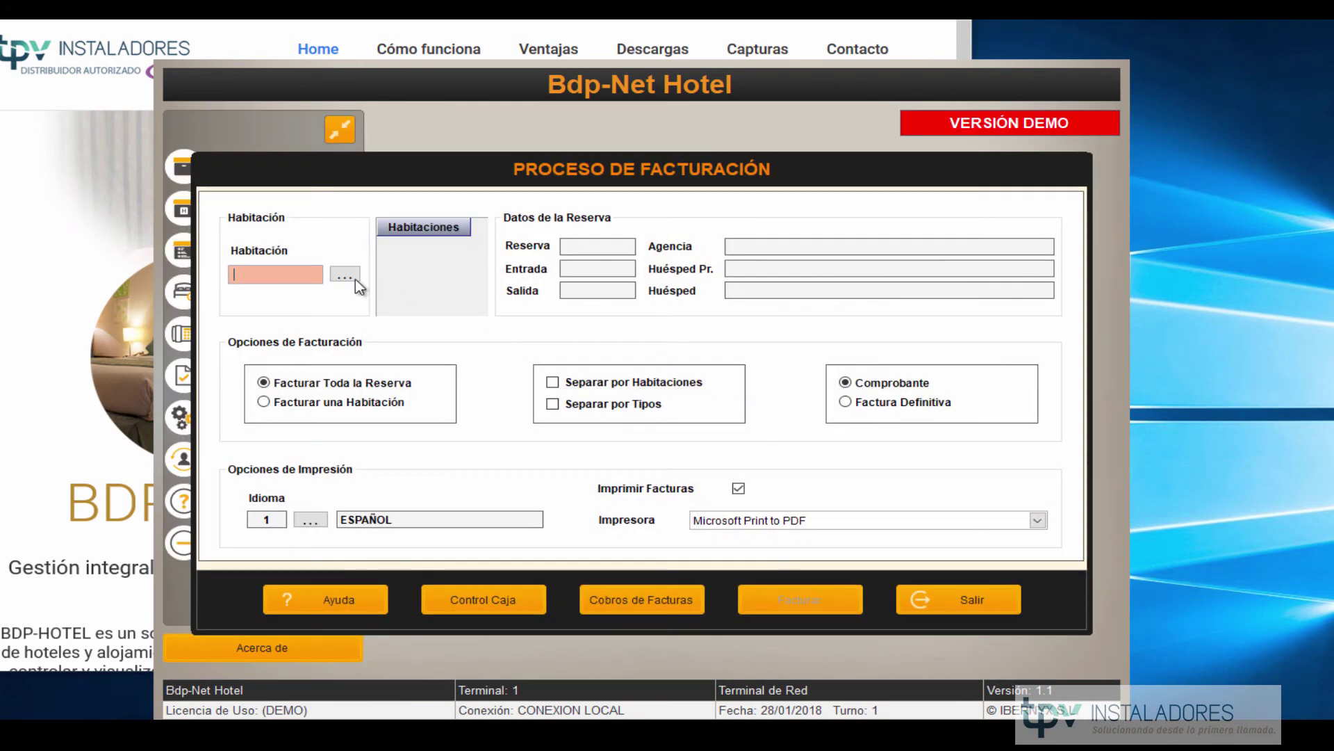
{"action": "type", "text": "204"}
{"action": "key", "text": "Return"}
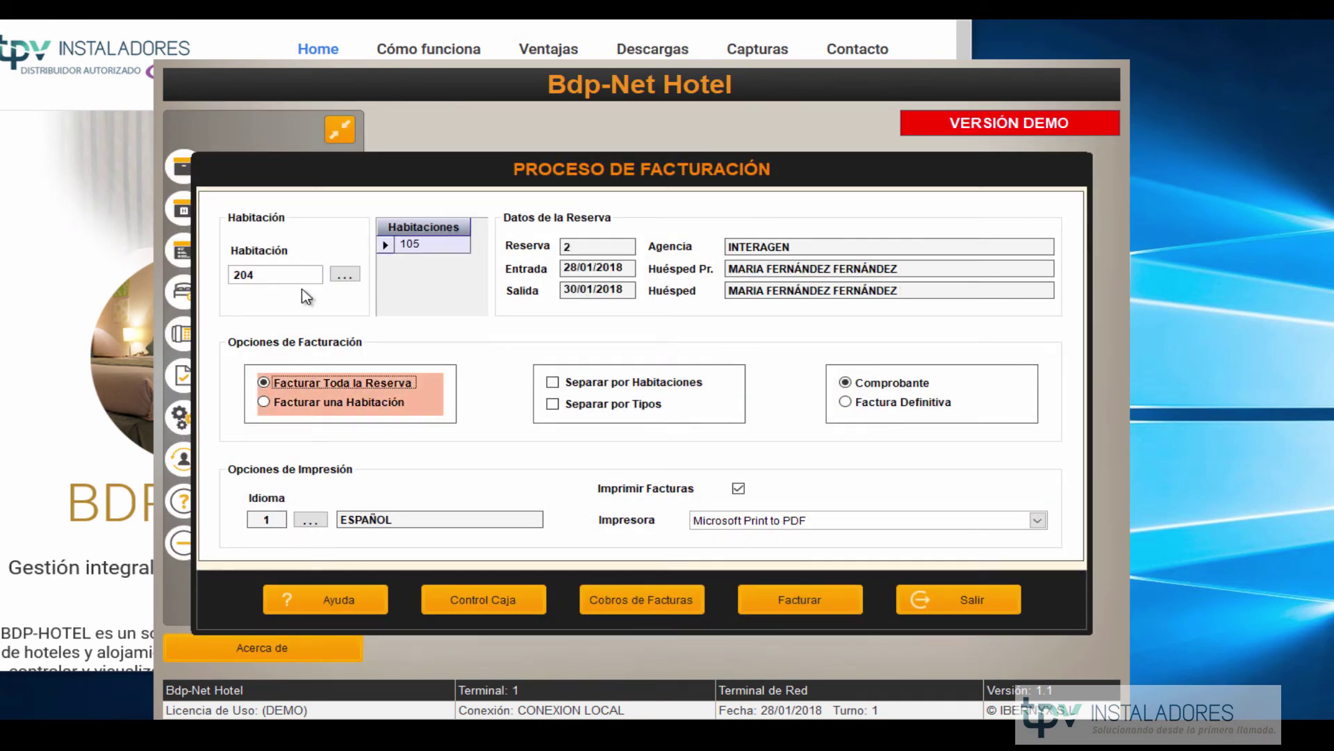
{"action": "left_click", "coordinate": [291, 271]}
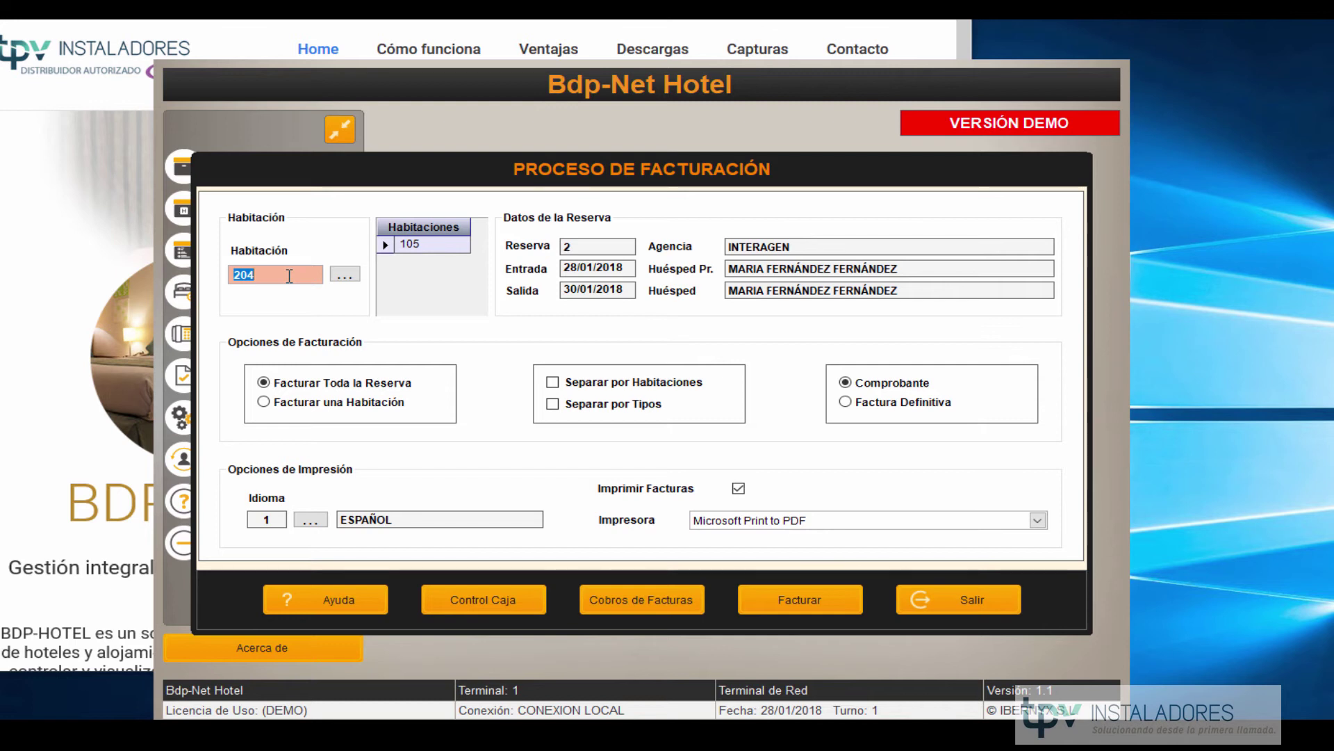
{"action": "left_click", "coordinate": [387, 245]}
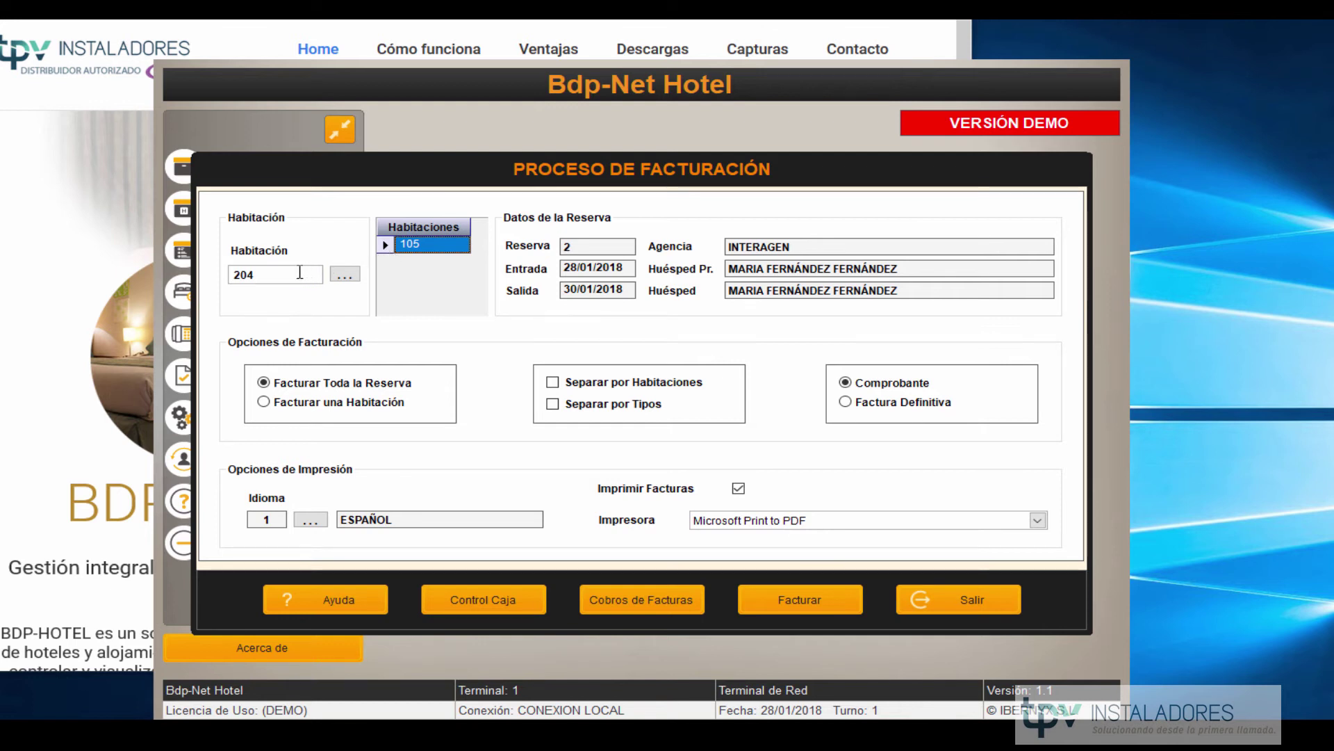
{"action": "left_click", "coordinate": [299, 272]}
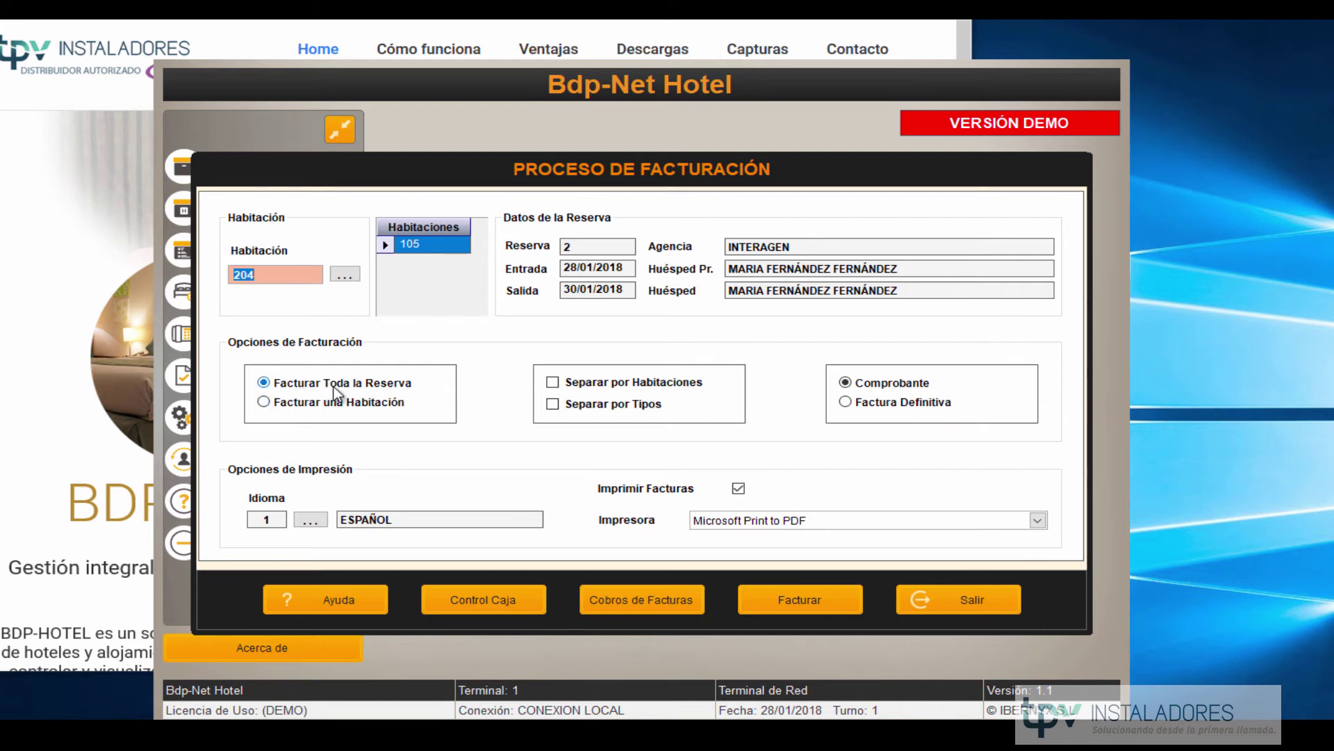
Bill the whole reservation with Separar por Habitaciones ticked.
{"action": "left_click", "coordinate": [327, 405]}
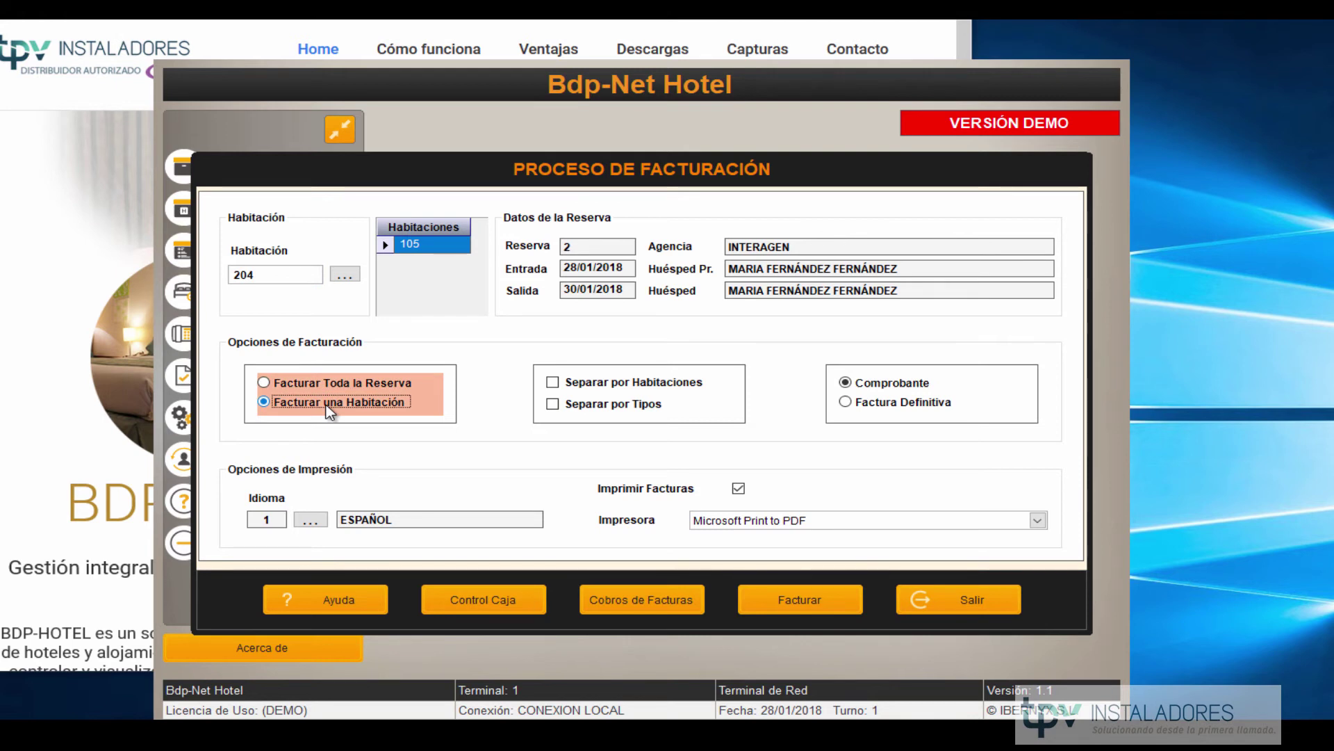
{"action": "left_click", "coordinate": [332, 382]}
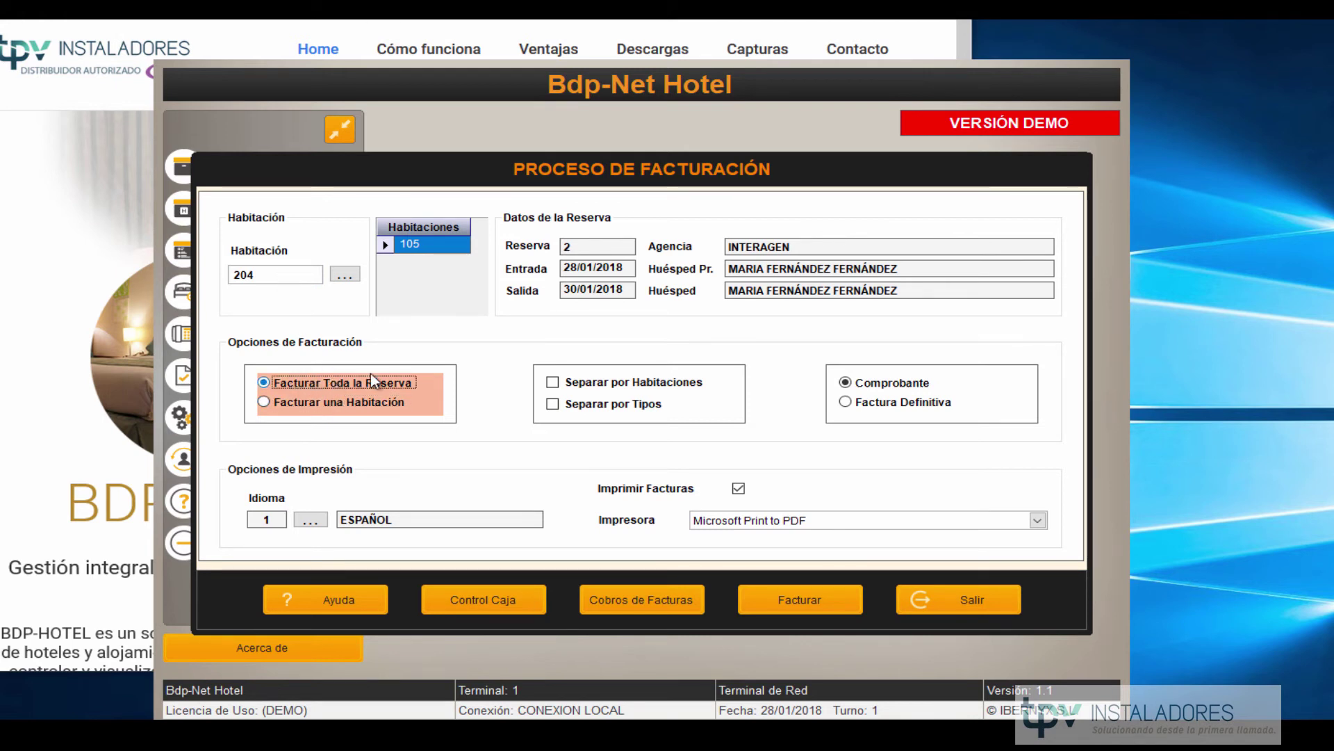
{"action": "left_click", "coordinate": [553, 383]}
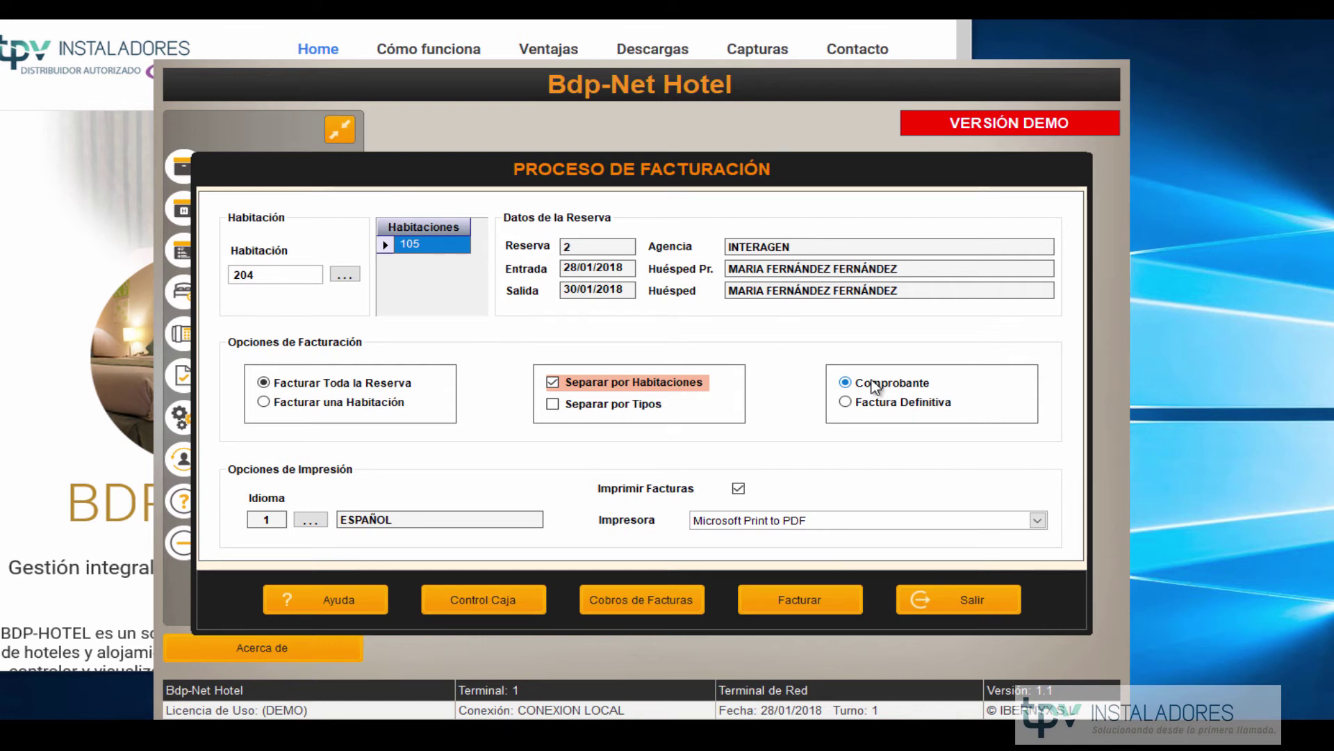
Confirm the receipt for reservation 2 and bill it to the reservation's second guest.
{"action": "left_click", "coordinate": [781, 595]}
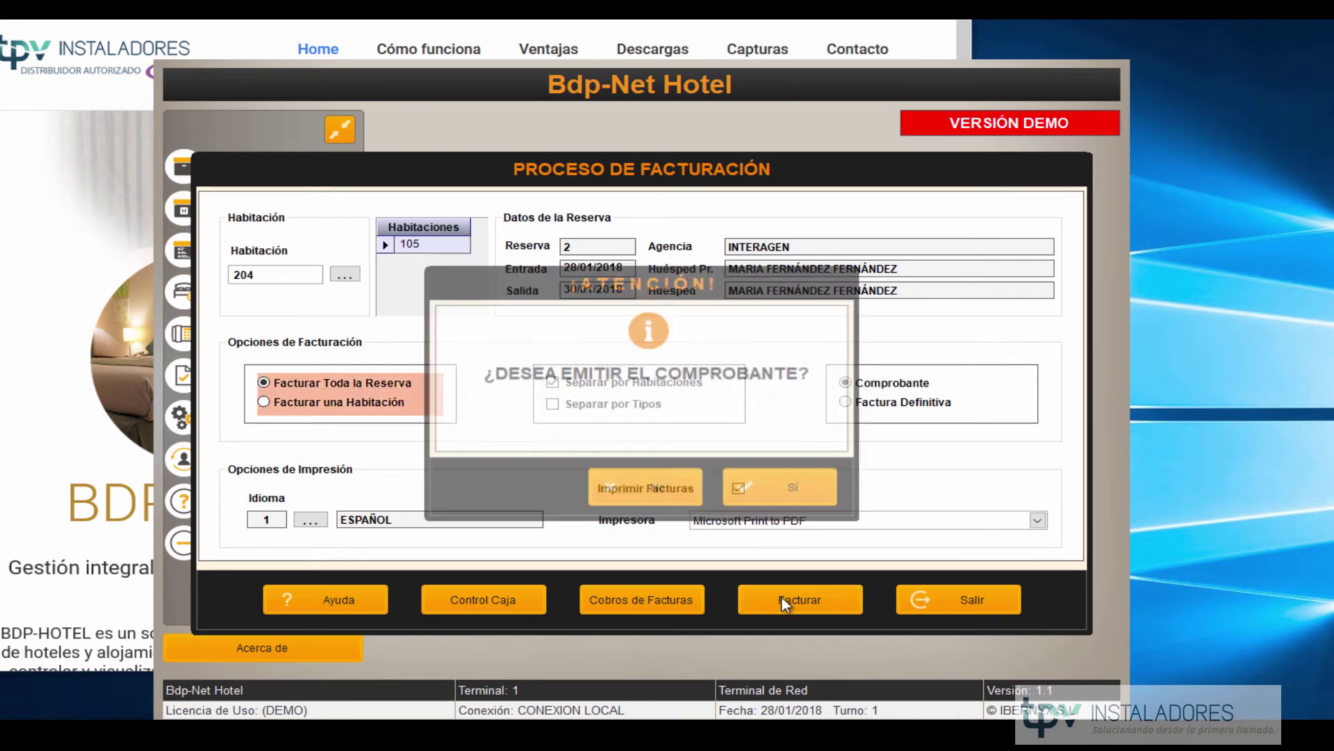
{"action": "left_click", "coordinate": [761, 490]}
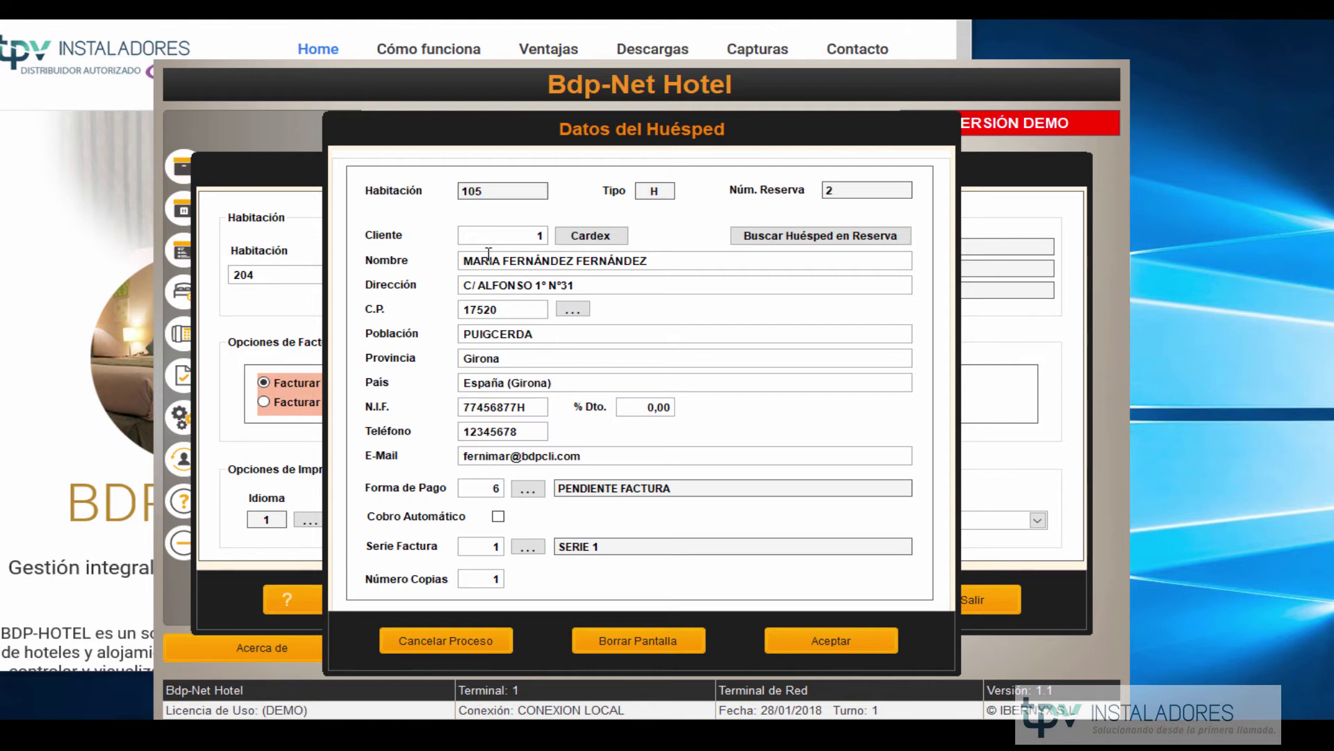
{"action": "left_click", "coordinate": [765, 237]}
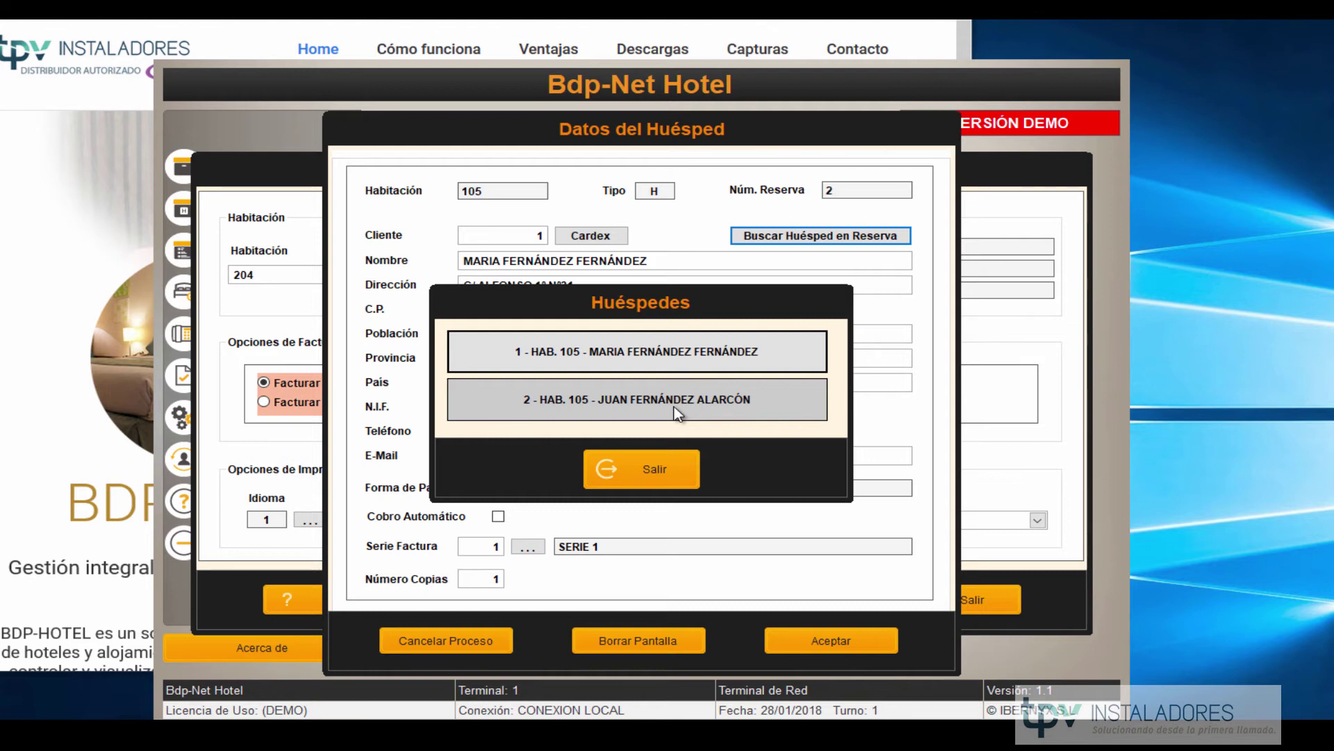
{"action": "left_click", "coordinate": [678, 414]}
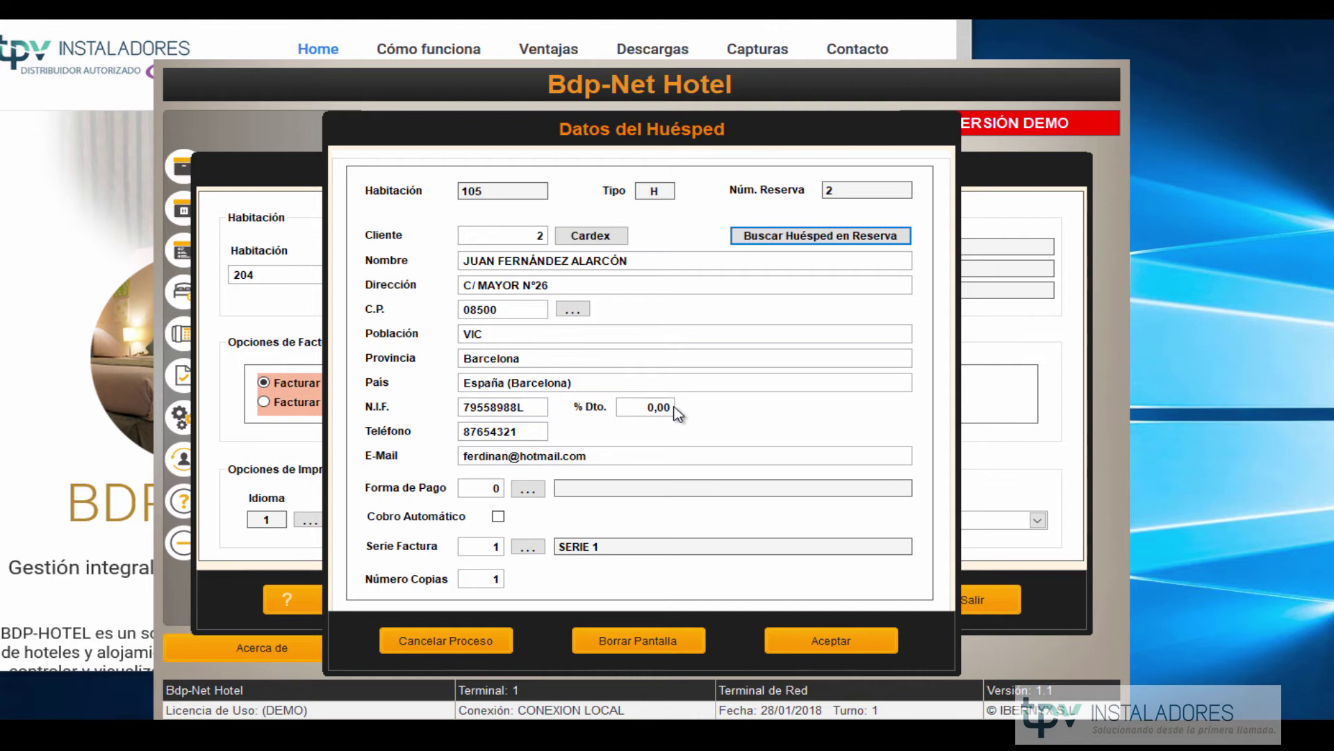
Set the payment method to EFECTIVO and accept the guest details.
{"action": "left_click", "coordinate": [807, 645]}
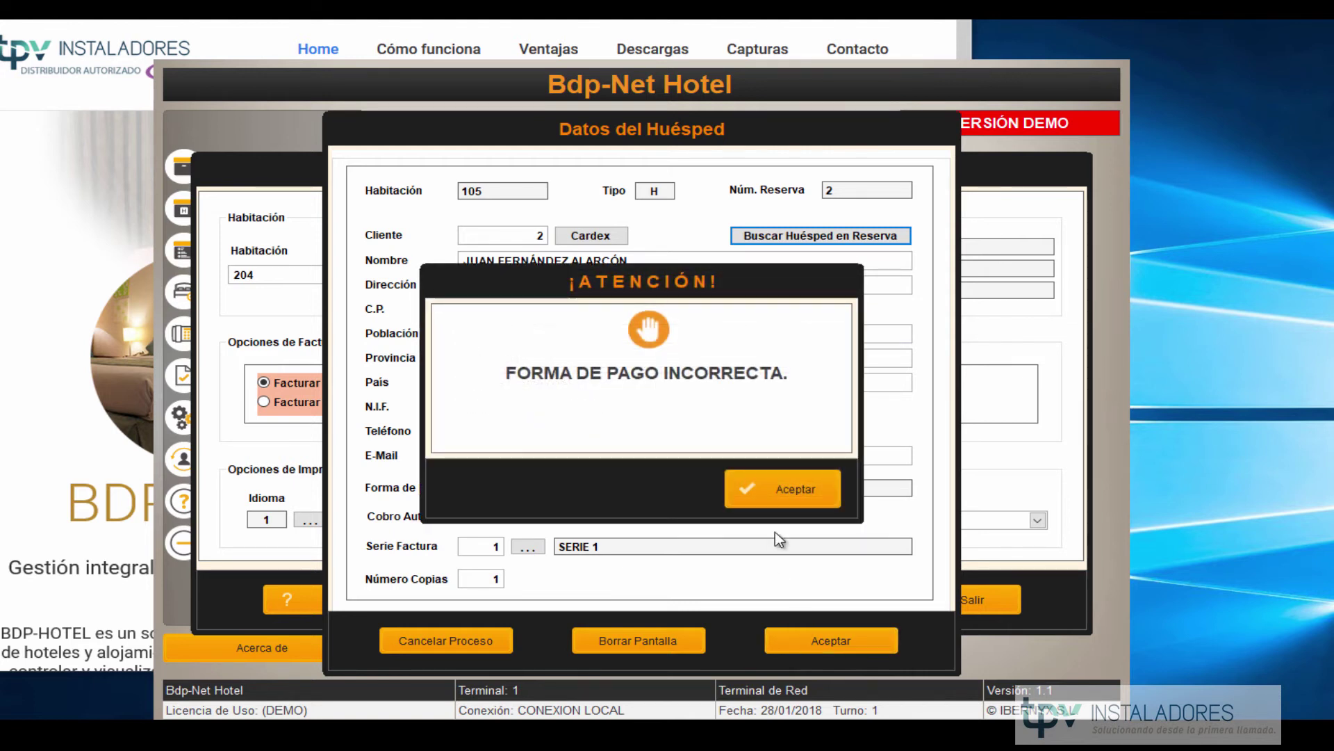
{"action": "left_click", "coordinate": [740, 492]}
{"action": "left_click", "coordinate": [524, 490]}
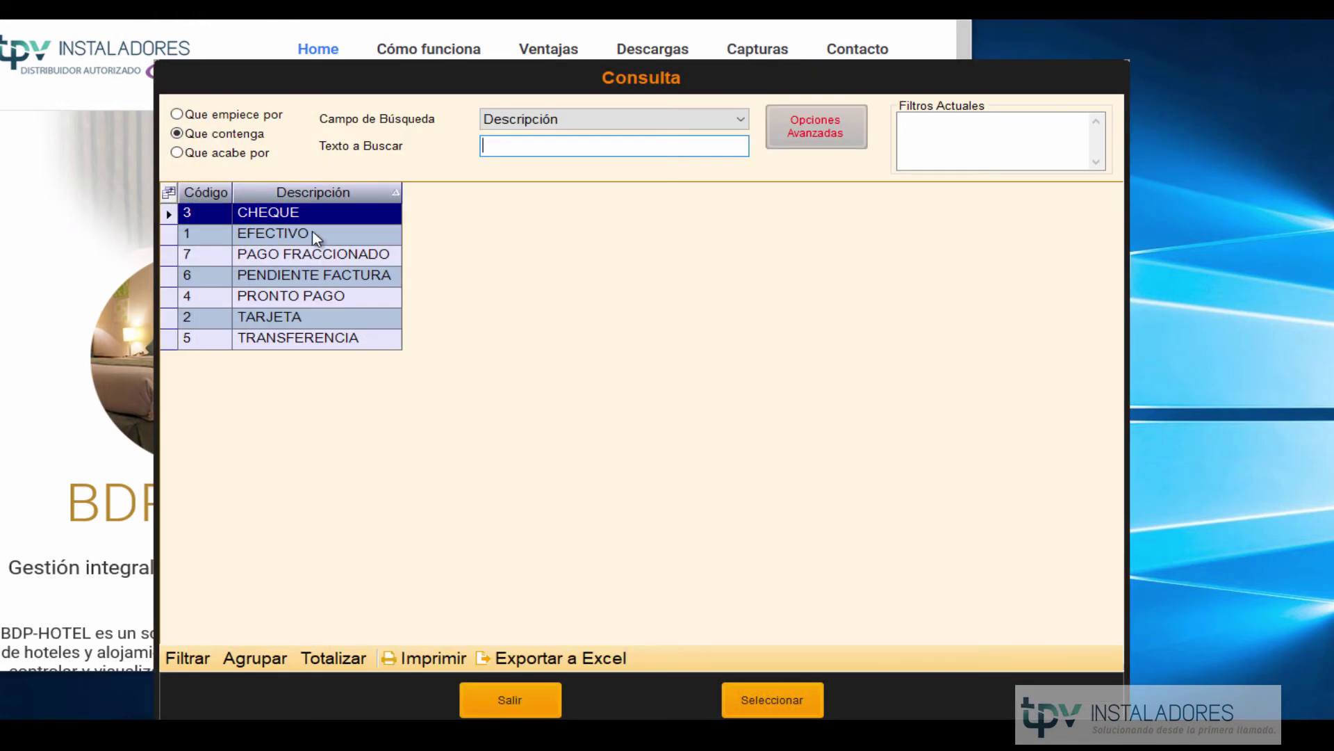
{"action": "double_click", "coordinate": [307, 236]}
{"action": "left_click", "coordinate": [811, 644]}
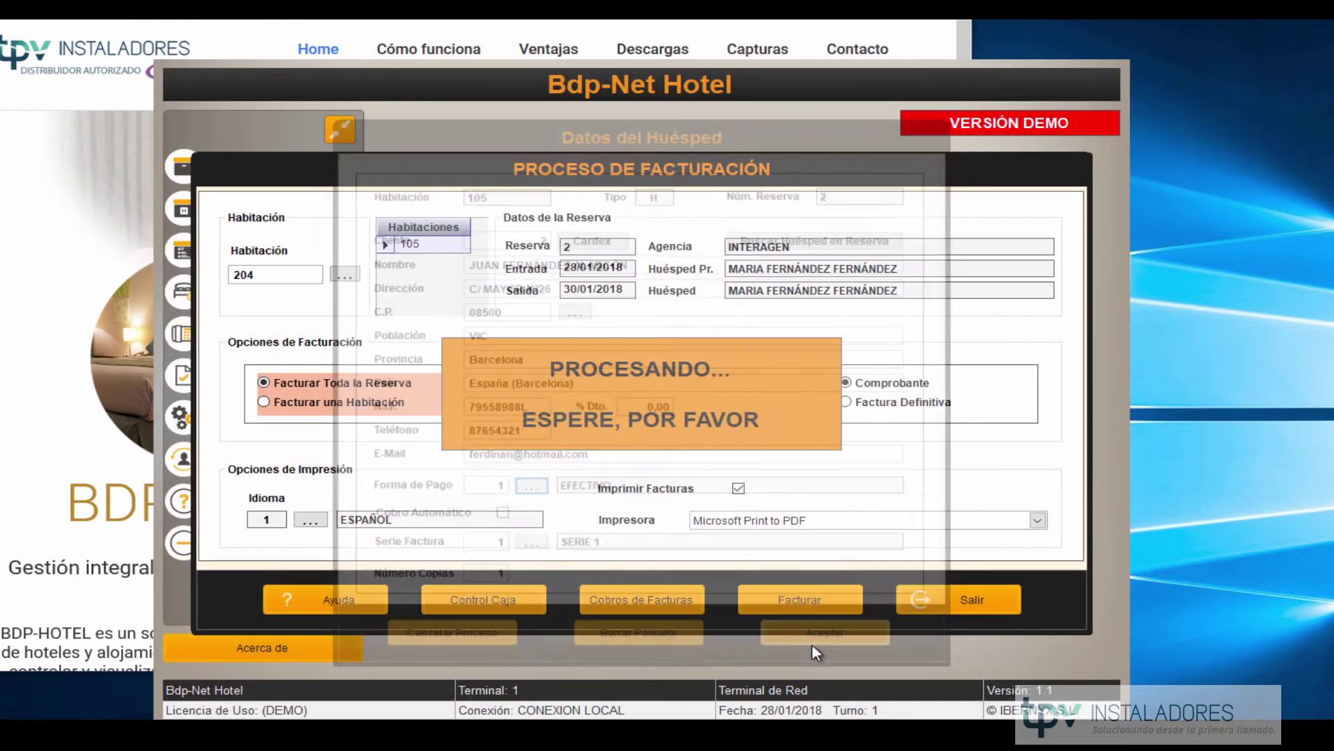
Save the two receipts as c1.pdf and c2.pdf, overwriting the existing files.
{"action": "left_click", "coordinate": [410, 325]}
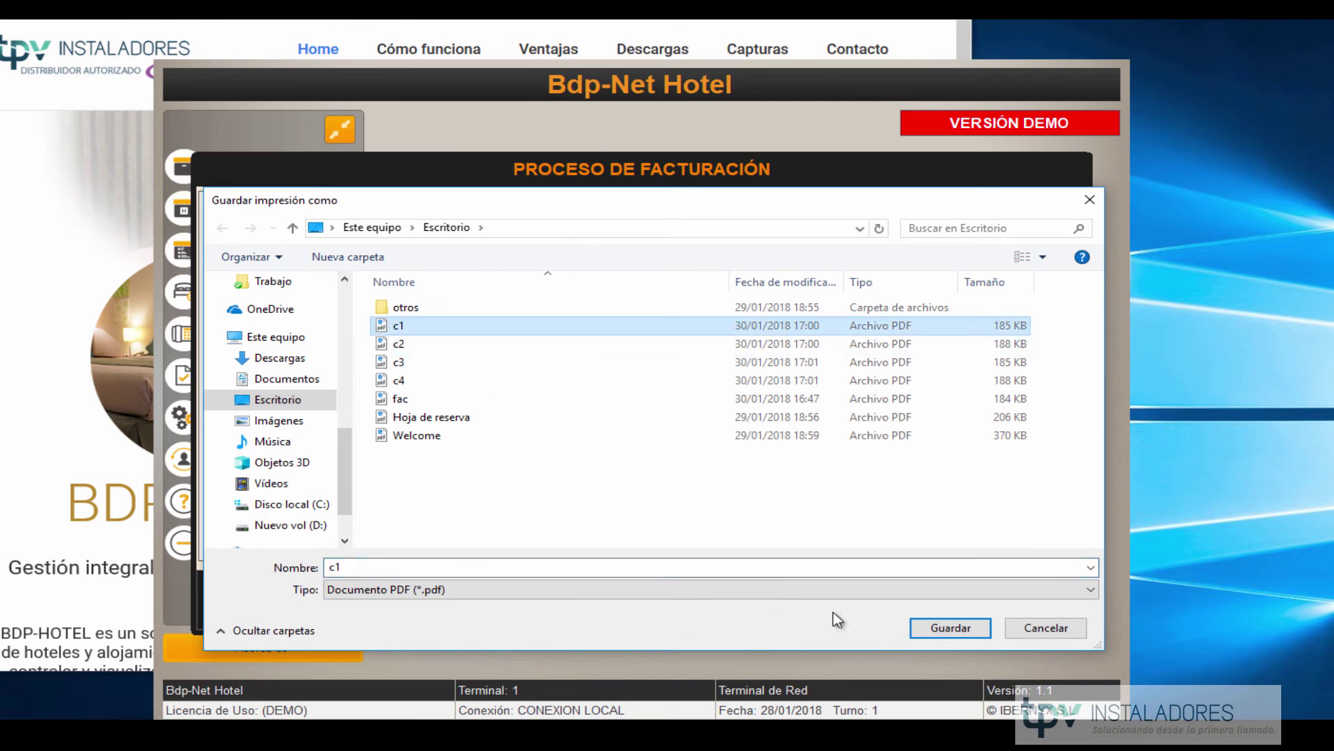
{"action": "left_click", "coordinate": [950, 628]}
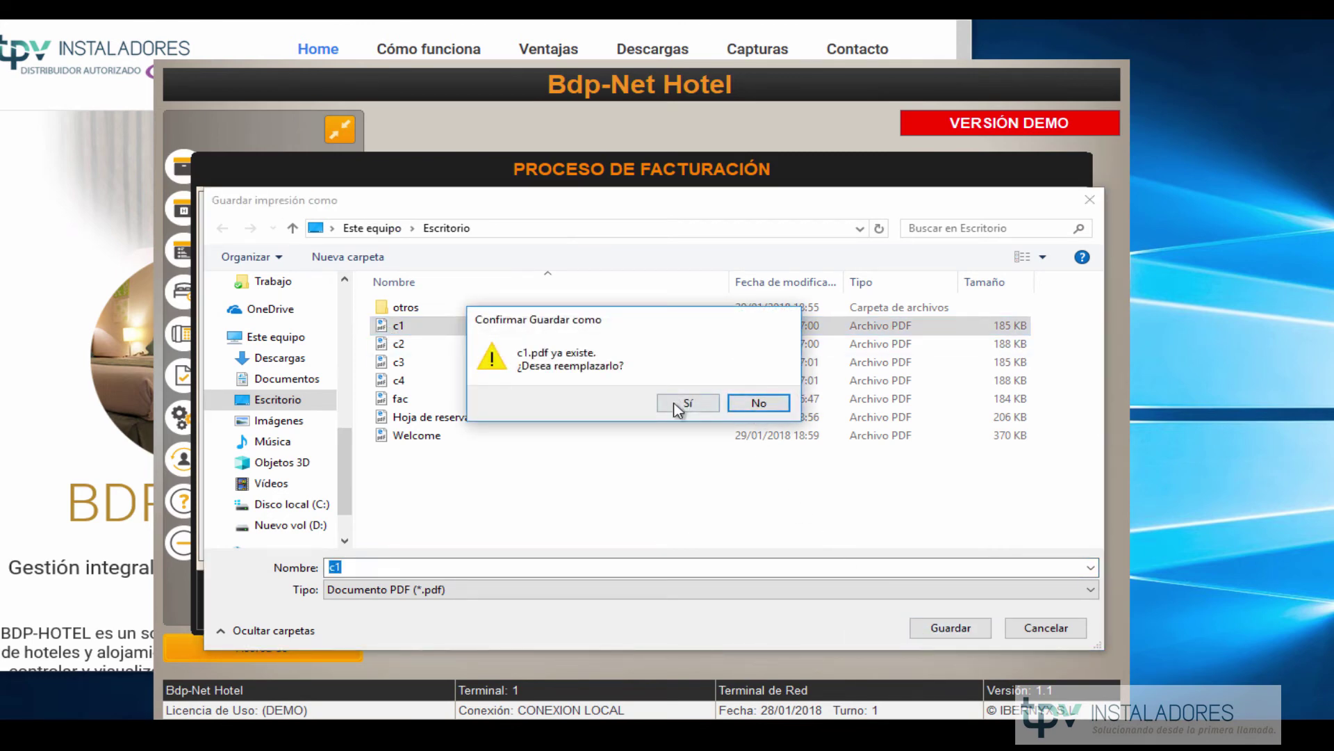
{"action": "left_click", "coordinate": [684, 403]}
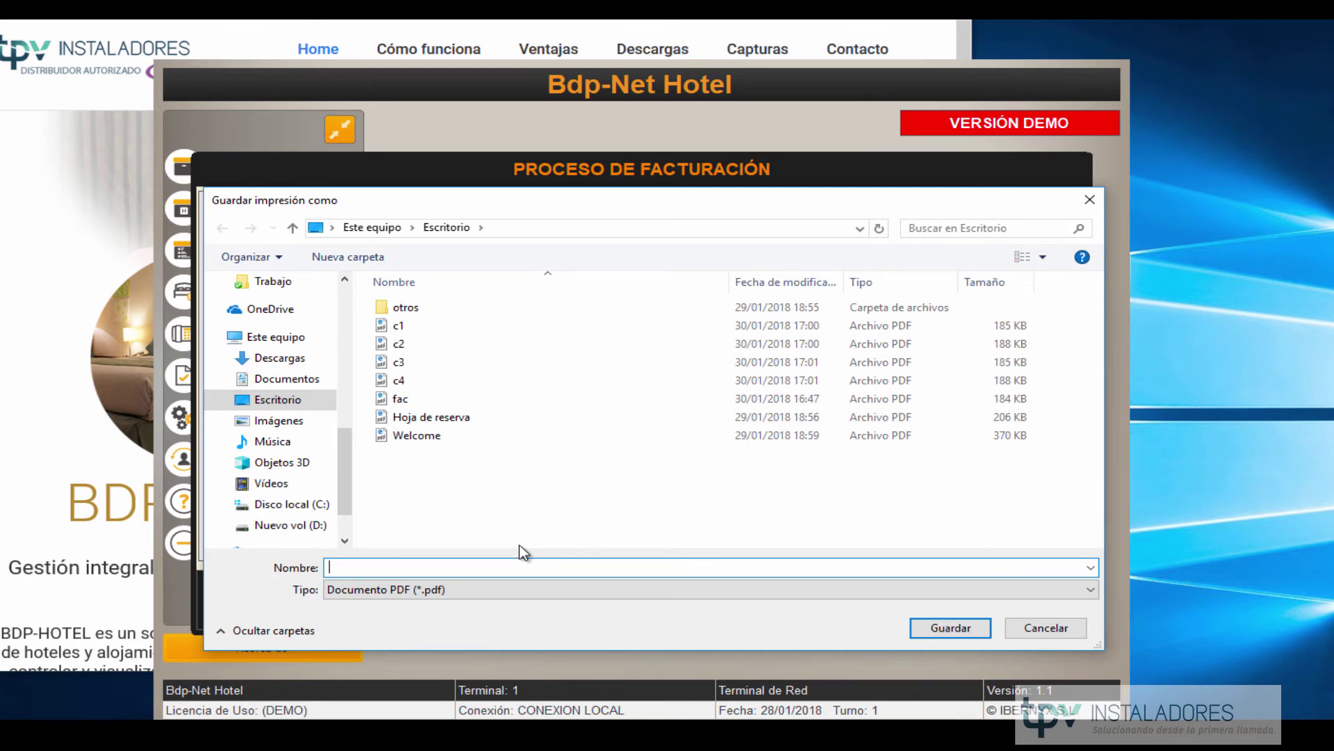
{"action": "type", "text": "c2"}
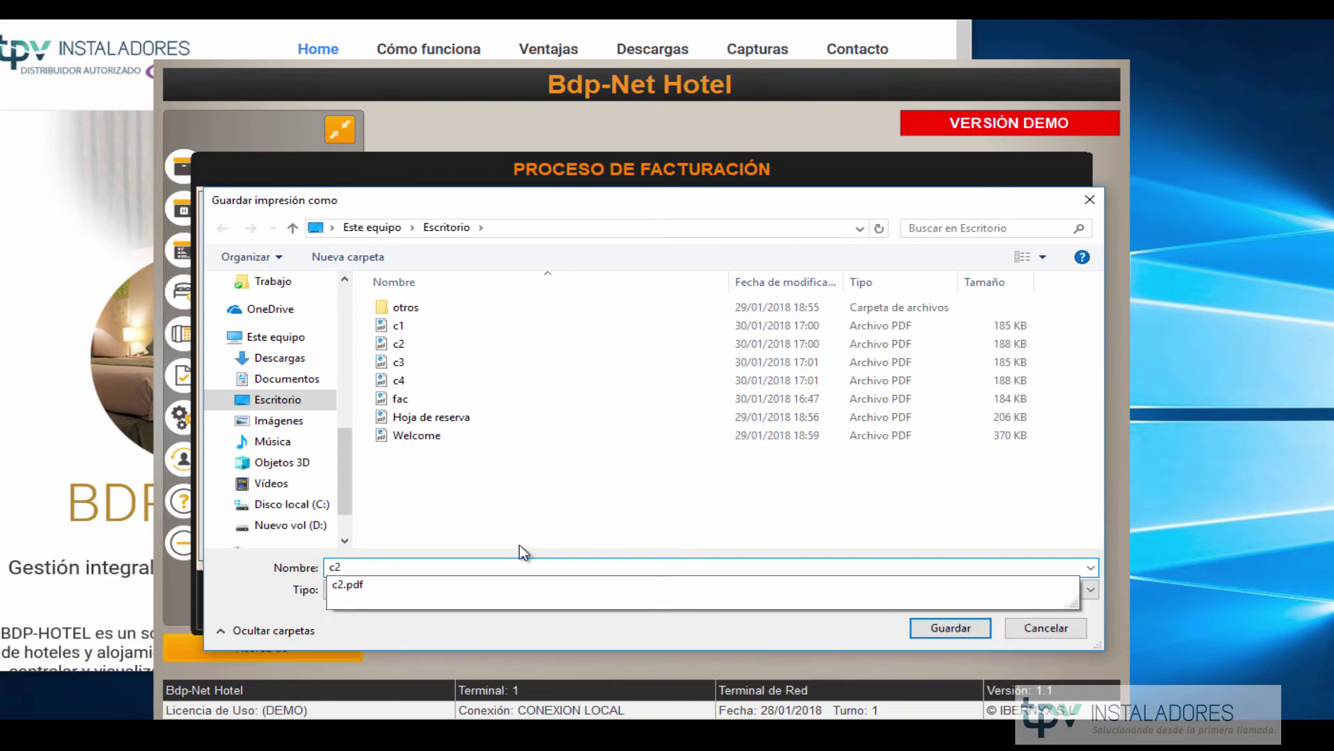
{"action": "key", "text": "Return"}
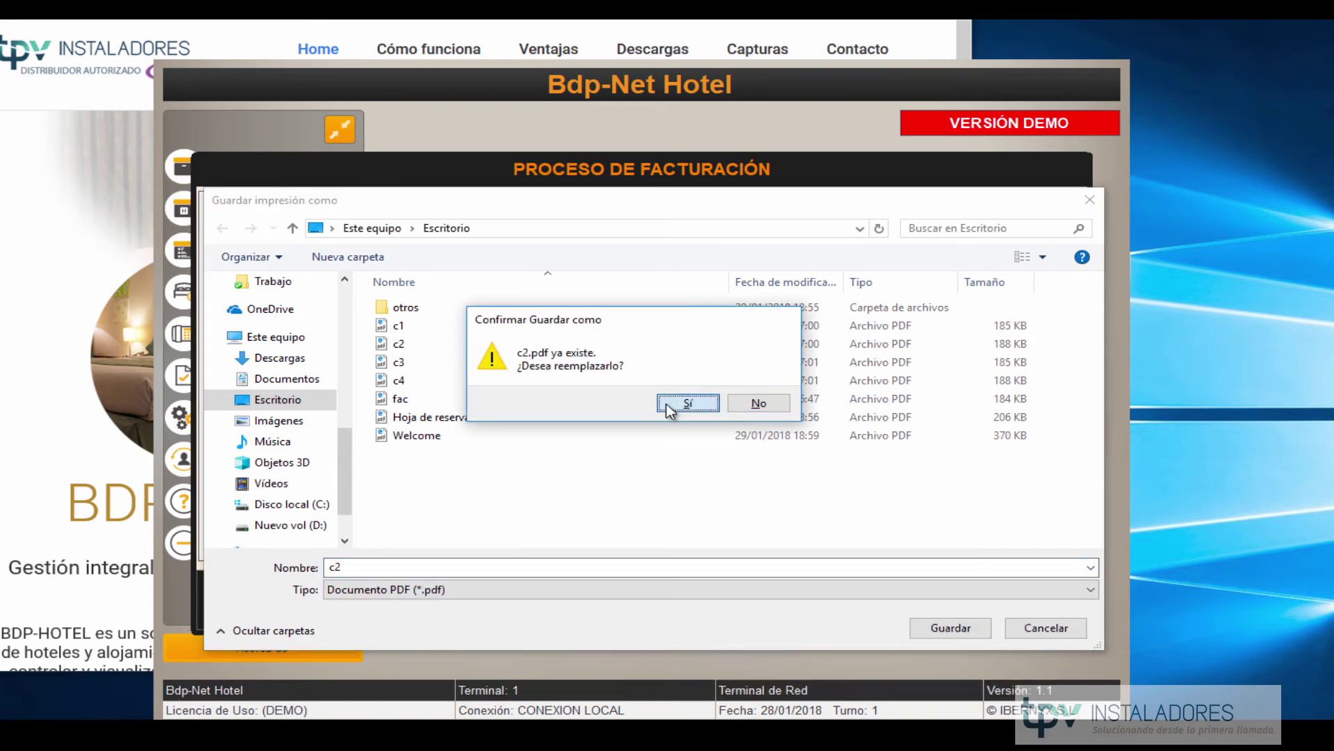
{"action": "left_click", "coordinate": [667, 404]}
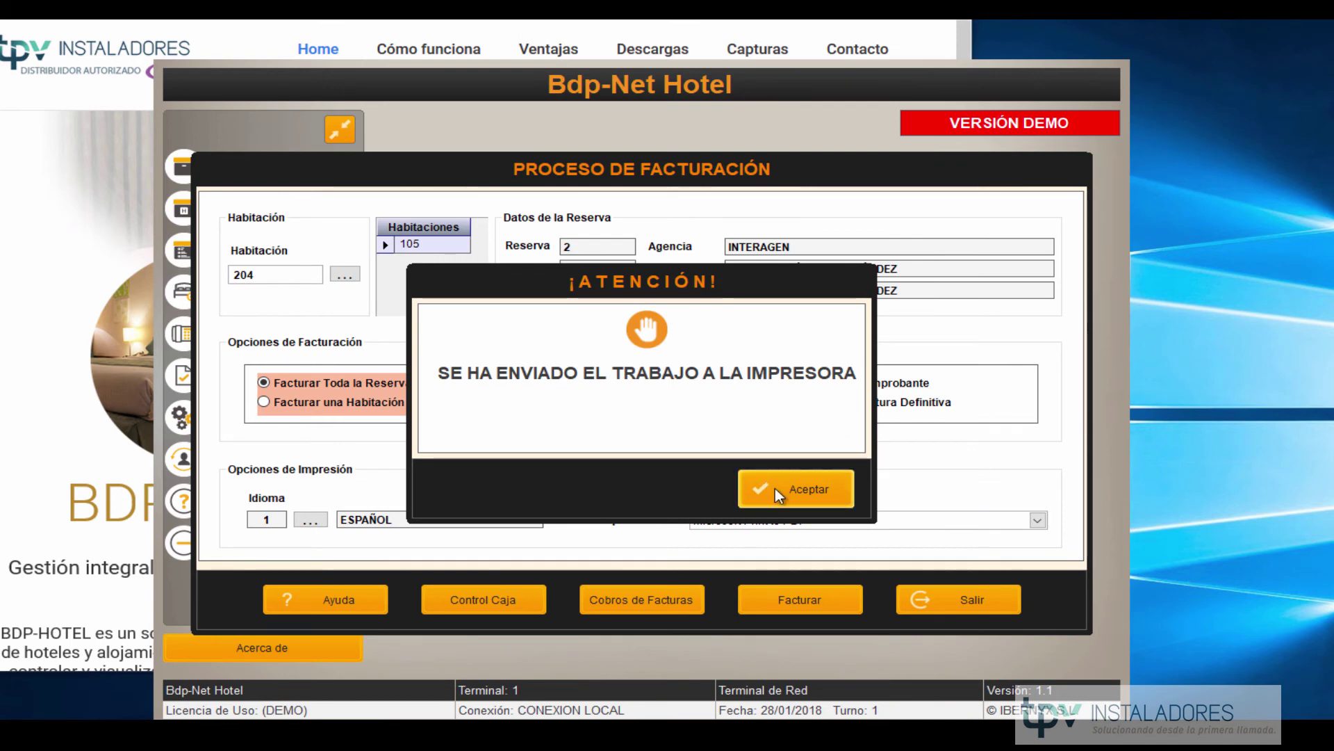
{"action": "left_click", "coordinate": [775, 488]}
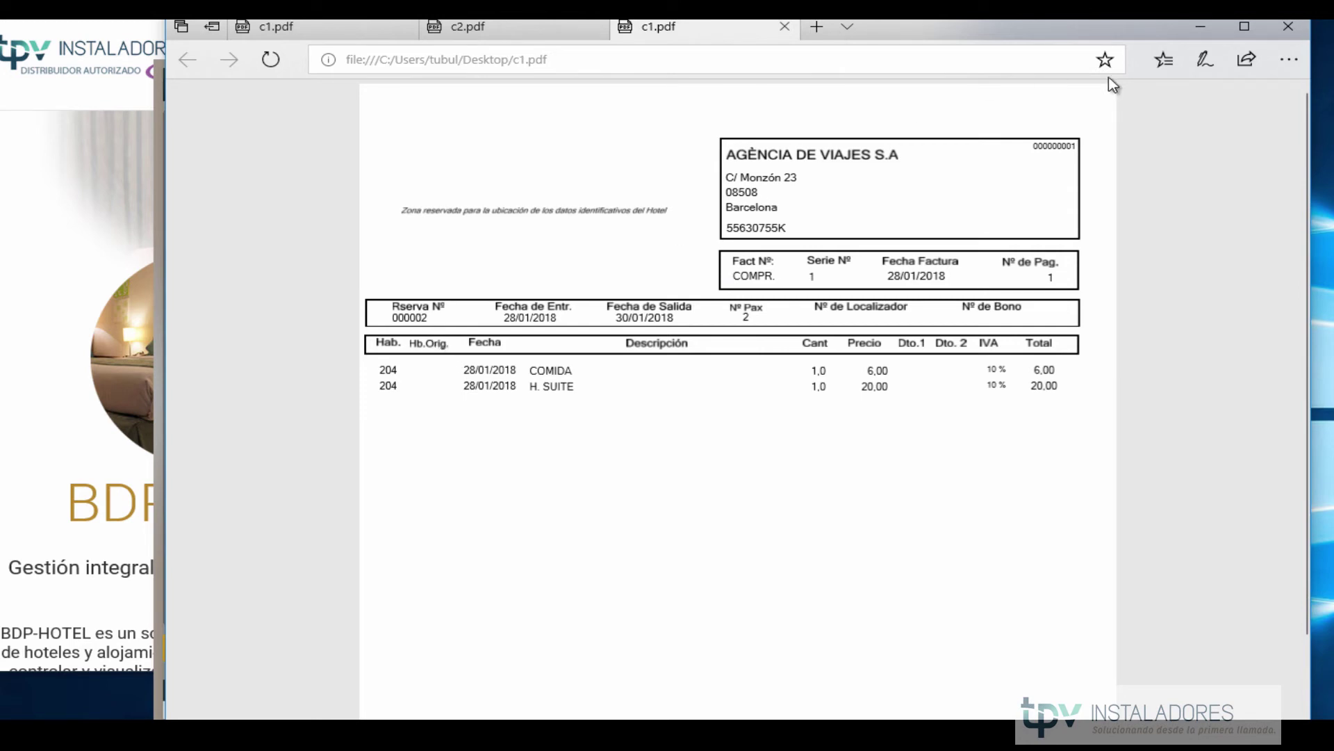
On c1.pdf, circle the agency address block and the two room 204 lines in red ink.
{"action": "left_click", "coordinate": [1197, 60]}
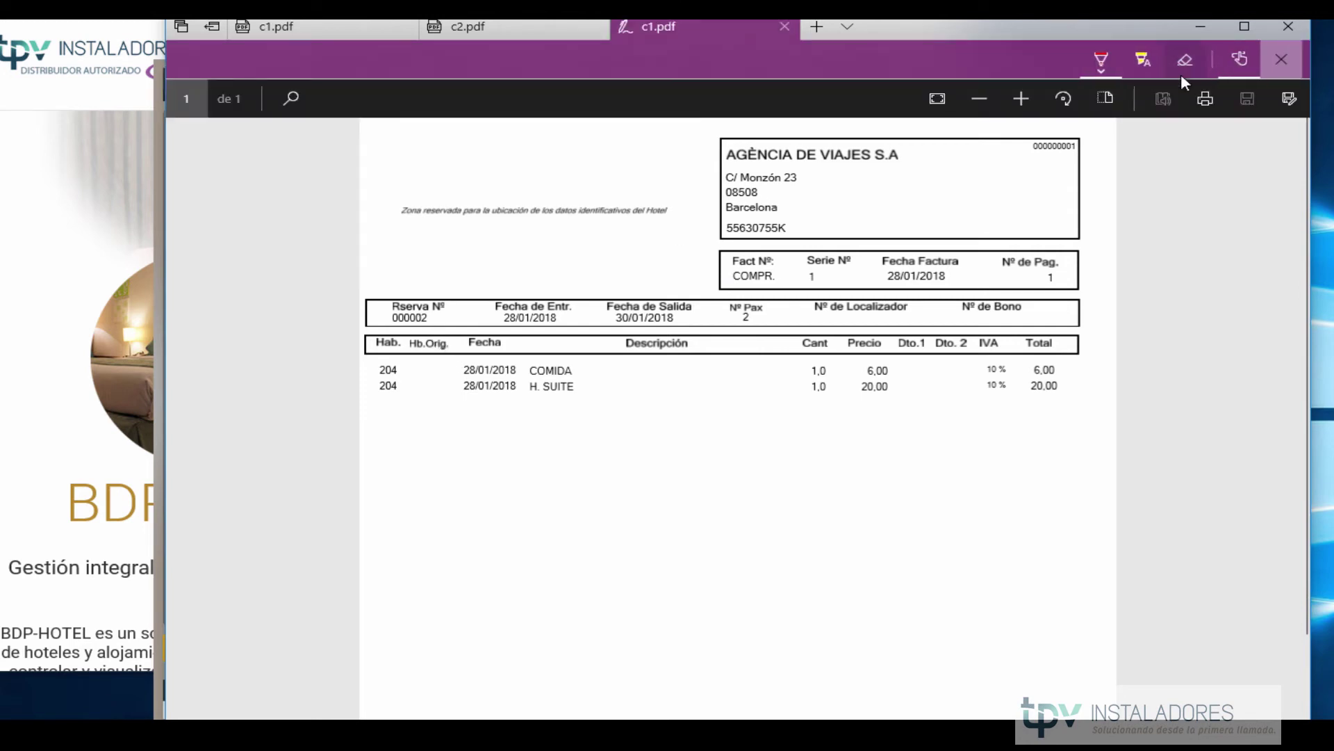
{"action": "left_click", "coordinate": [1112, 68]}
{"action": "left_click", "coordinate": [1035, 187]}
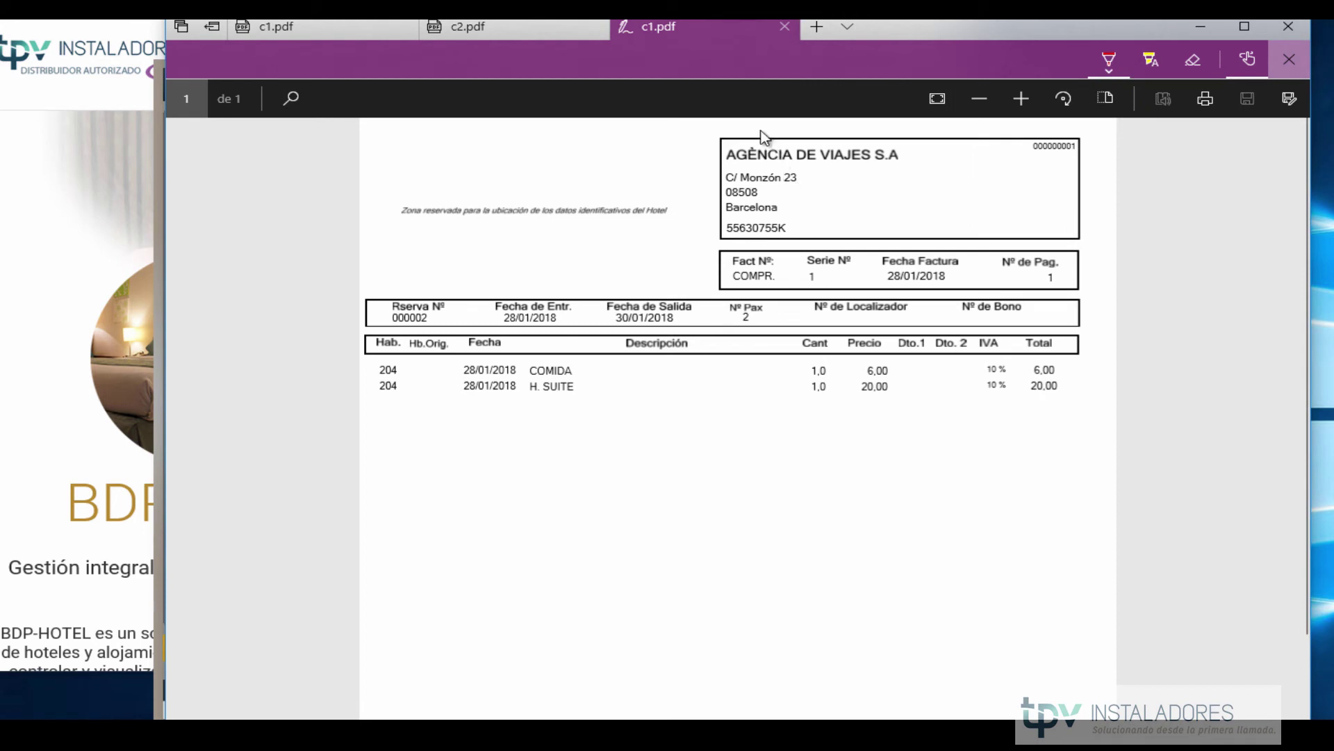
{"action": "mouse_move", "coordinate": [737, 132]}
{"action": "left_mouse_down"}
{"action": "mouse_move", "coordinate": [741, 250]}
{"action": "mouse_move", "coordinate": [942, 170]}
{"action": "mouse_move", "coordinate": [737, 125]}
{"action": "left_mouse_up"}
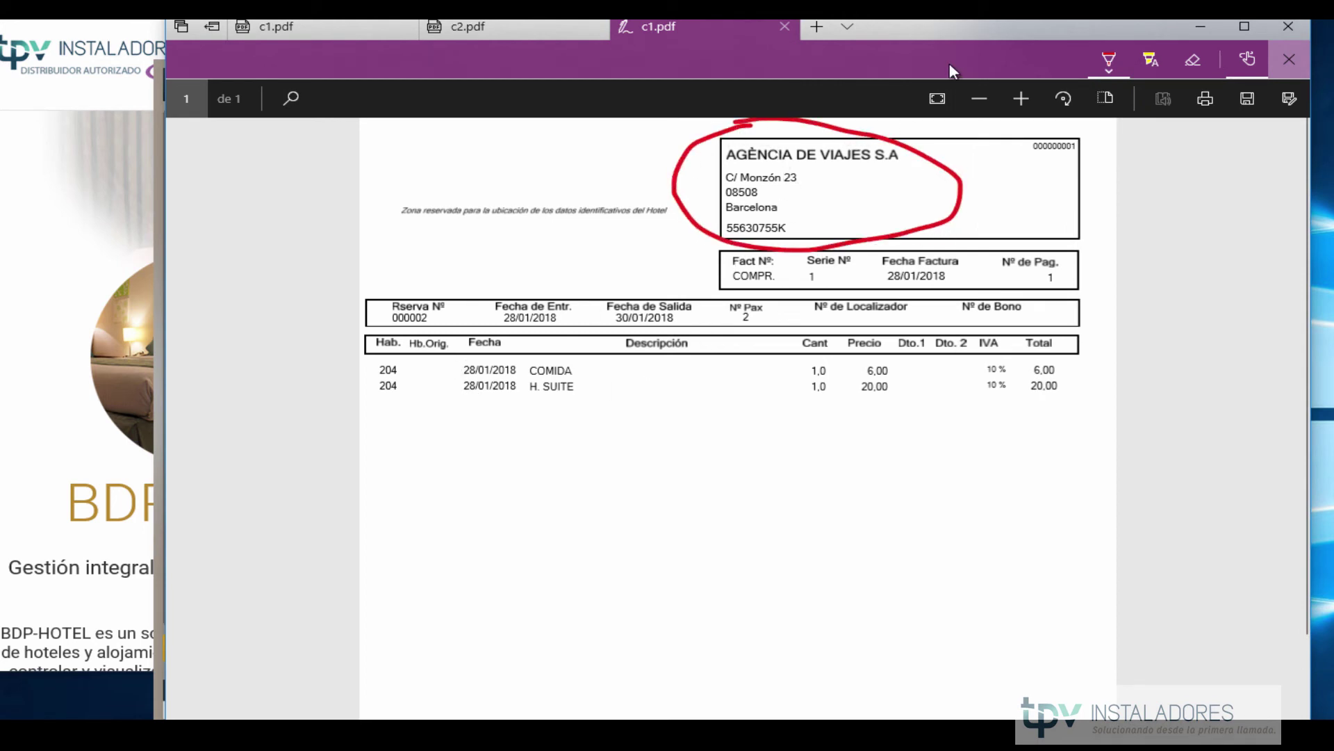
{"action": "left_click", "coordinate": [1106, 62]}
{"action": "left_click", "coordinate": [1040, 189]}
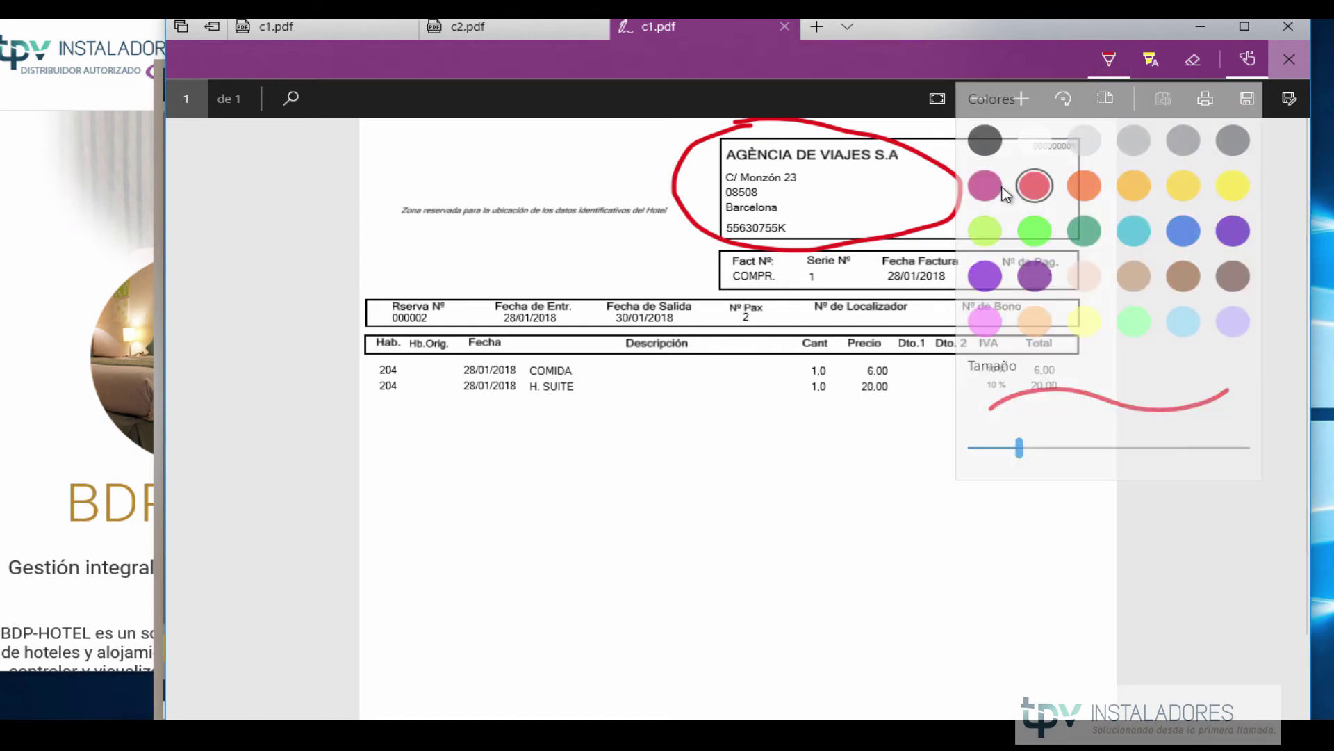
{"action": "mouse_move", "coordinate": [363, 364]}
{"action": "left_mouse_down"}
{"action": "mouse_move", "coordinate": [581, 452]}
{"action": "mouse_move", "coordinate": [549, 356]}
{"action": "mouse_move", "coordinate": [392, 358]}
{"action": "left_mouse_up"}
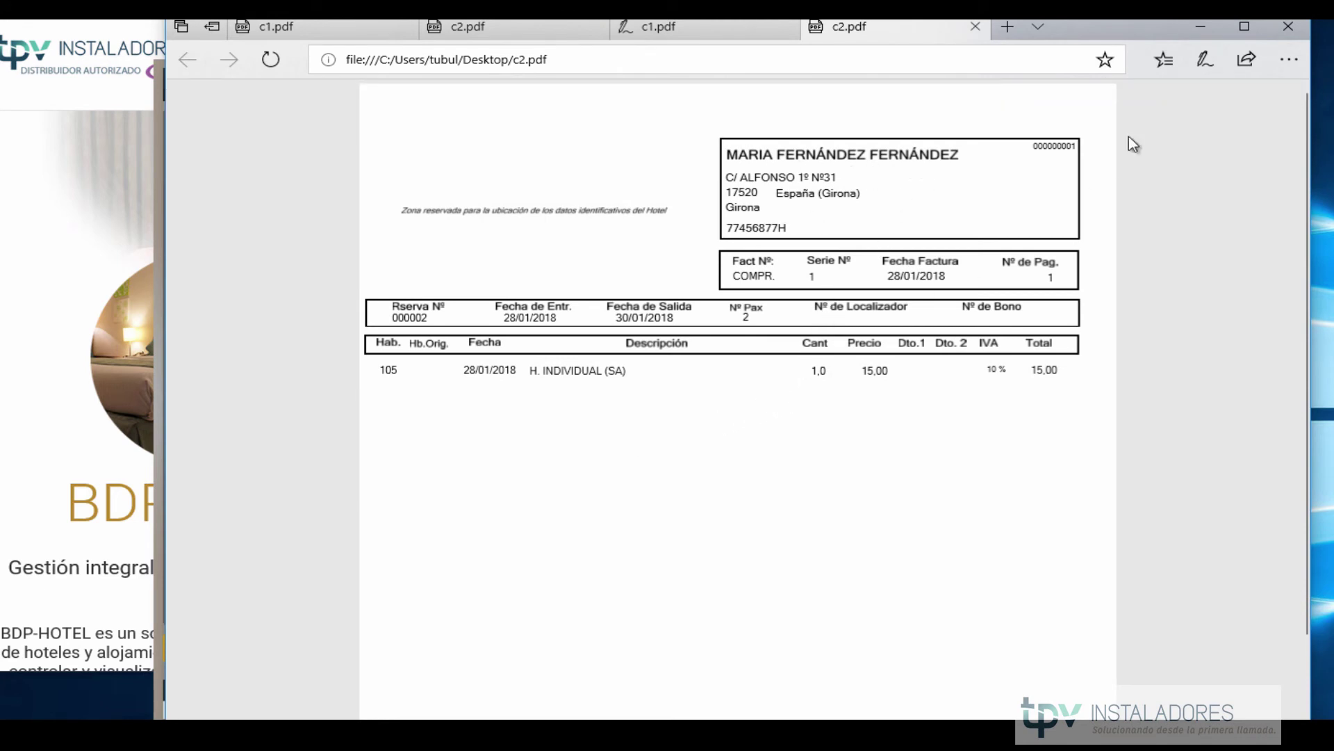
On c2.pdf, mark the guest's address box and underline the room 105 line in red.
{"action": "left_click", "coordinate": [1208, 60]}
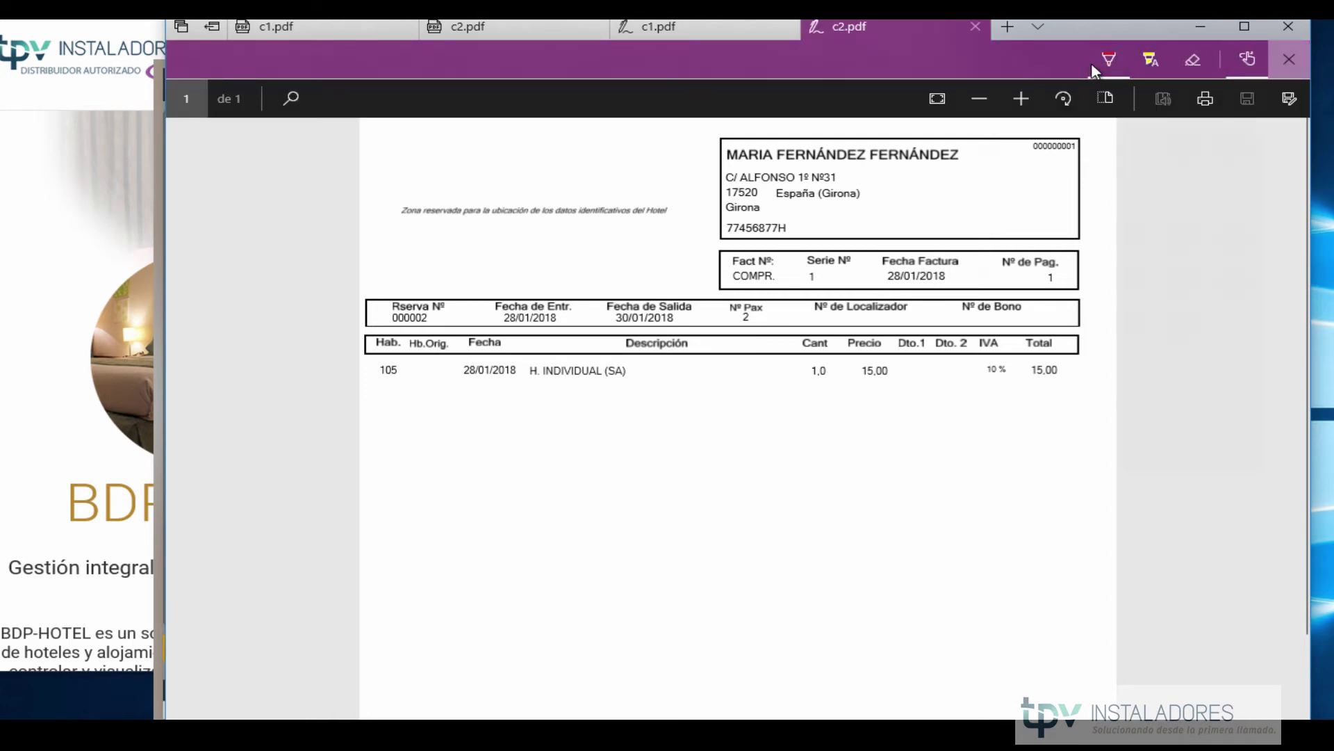
{"action": "left_click", "coordinate": [1108, 60]}
{"action": "left_click", "coordinate": [1031, 194]}
{"action": "mouse_move", "coordinate": [735, 130]}
{"action": "left_mouse_down"}
{"action": "mouse_move", "coordinate": [695, 144]}
{"action": "mouse_move", "coordinate": [723, 237]}
{"action": "left_mouse_up"}
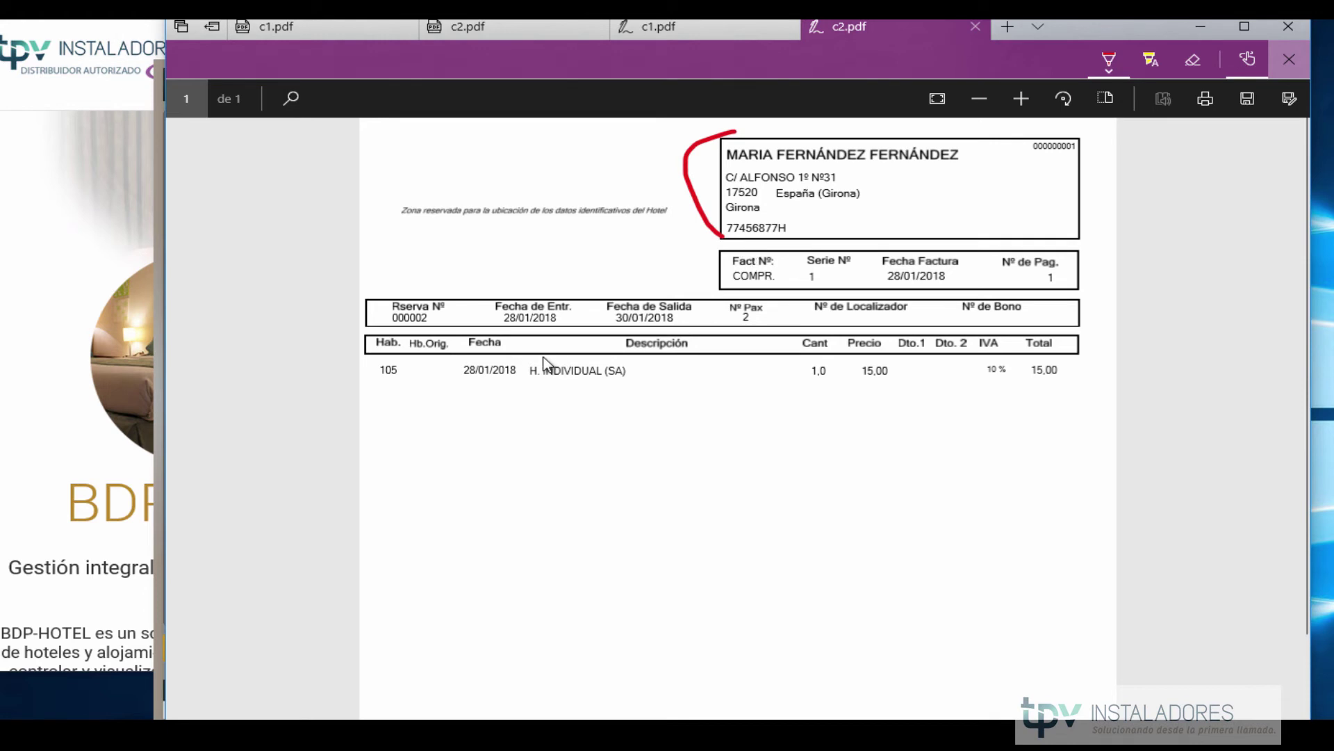
{"action": "left_click_drag", "start_coordinate": [363, 381], "coordinate": [634, 382]}
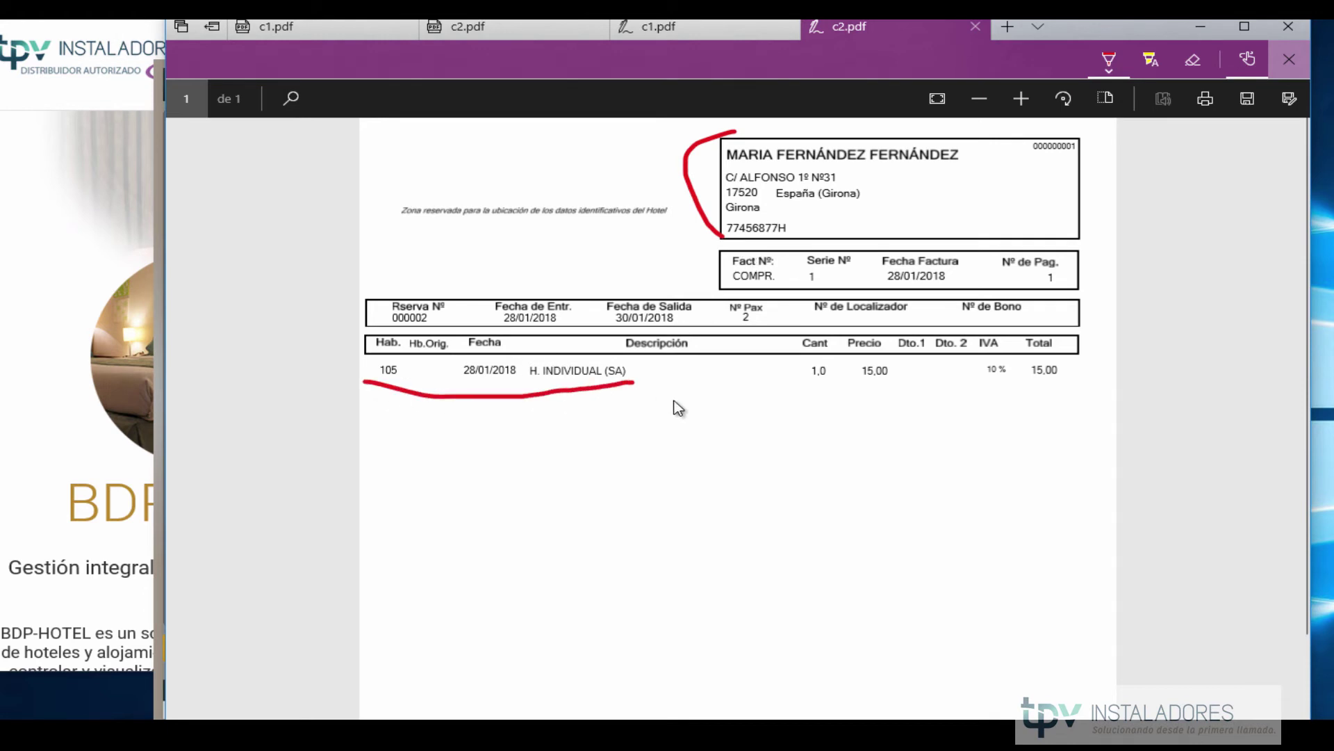
Keep both PDF tabs open and minimise Edge to return to Bdp-Net Hotel.
{"action": "left_click", "coordinate": [1266, 27]}
{"action": "left_click", "coordinate": [662, 473]}
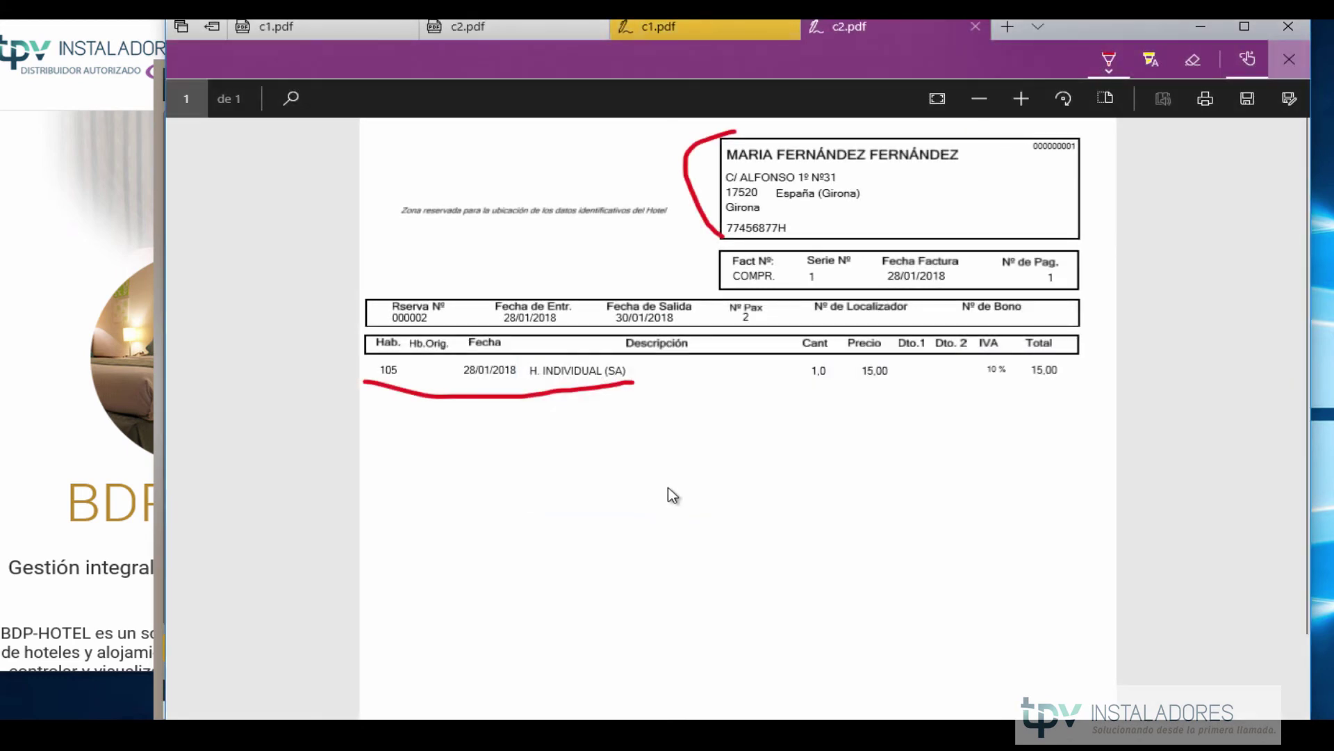
{"action": "left_click", "coordinate": [1293, 25]}
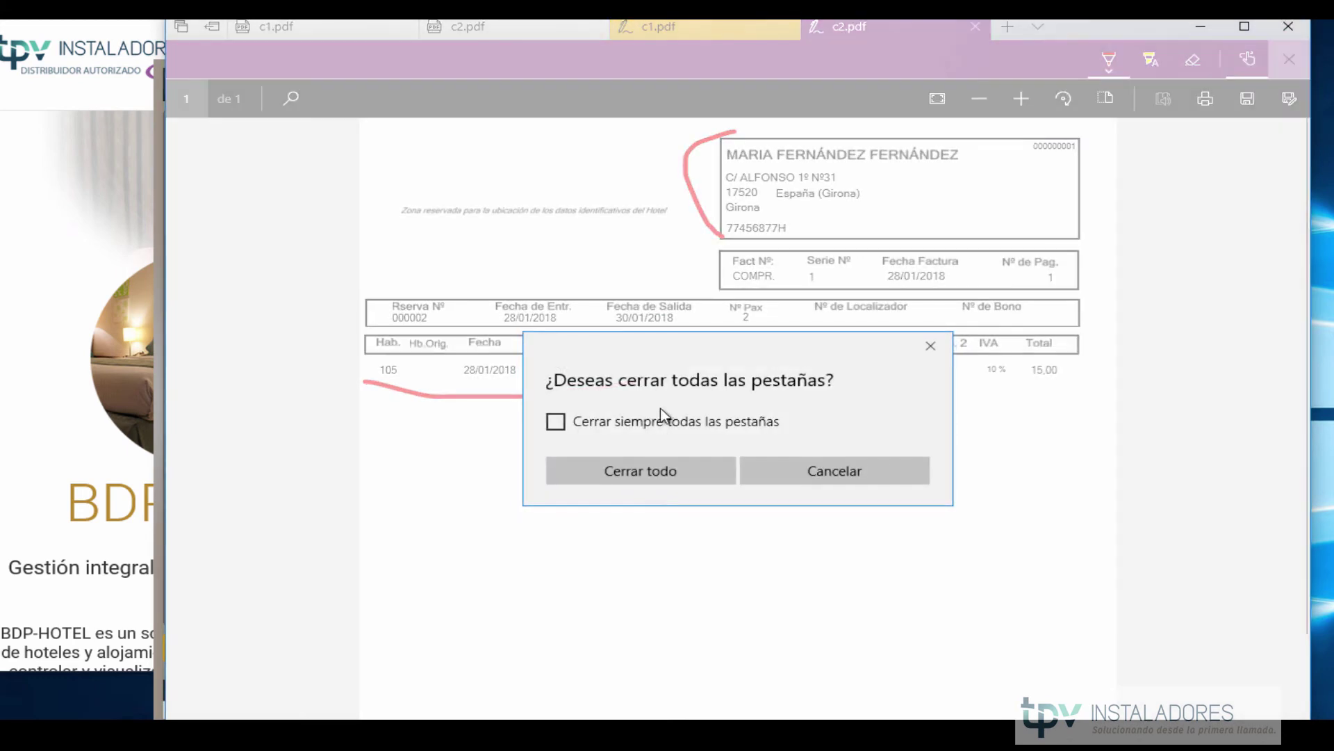
{"action": "left_click", "coordinate": [635, 472]}
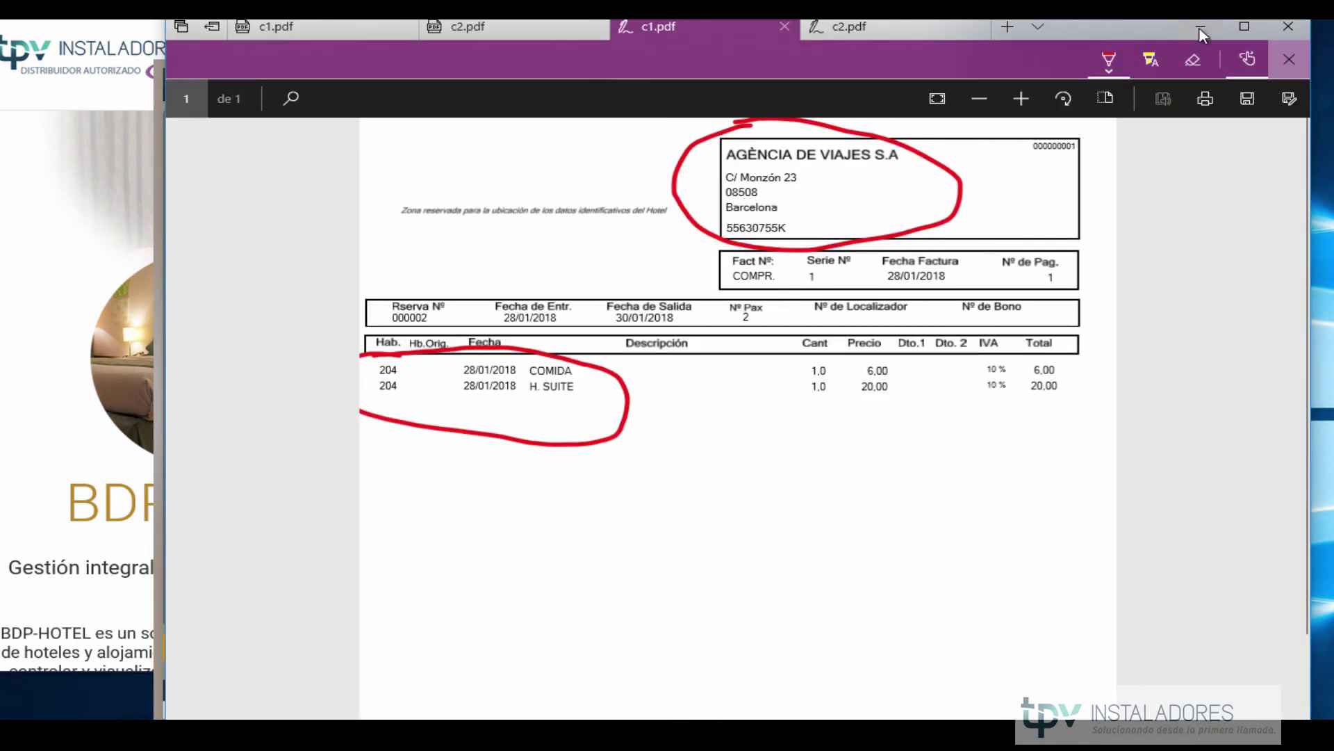
{"action": "left_click", "coordinate": [1200, 27]}
{"action": "left_click", "coordinate": [632, 500]}
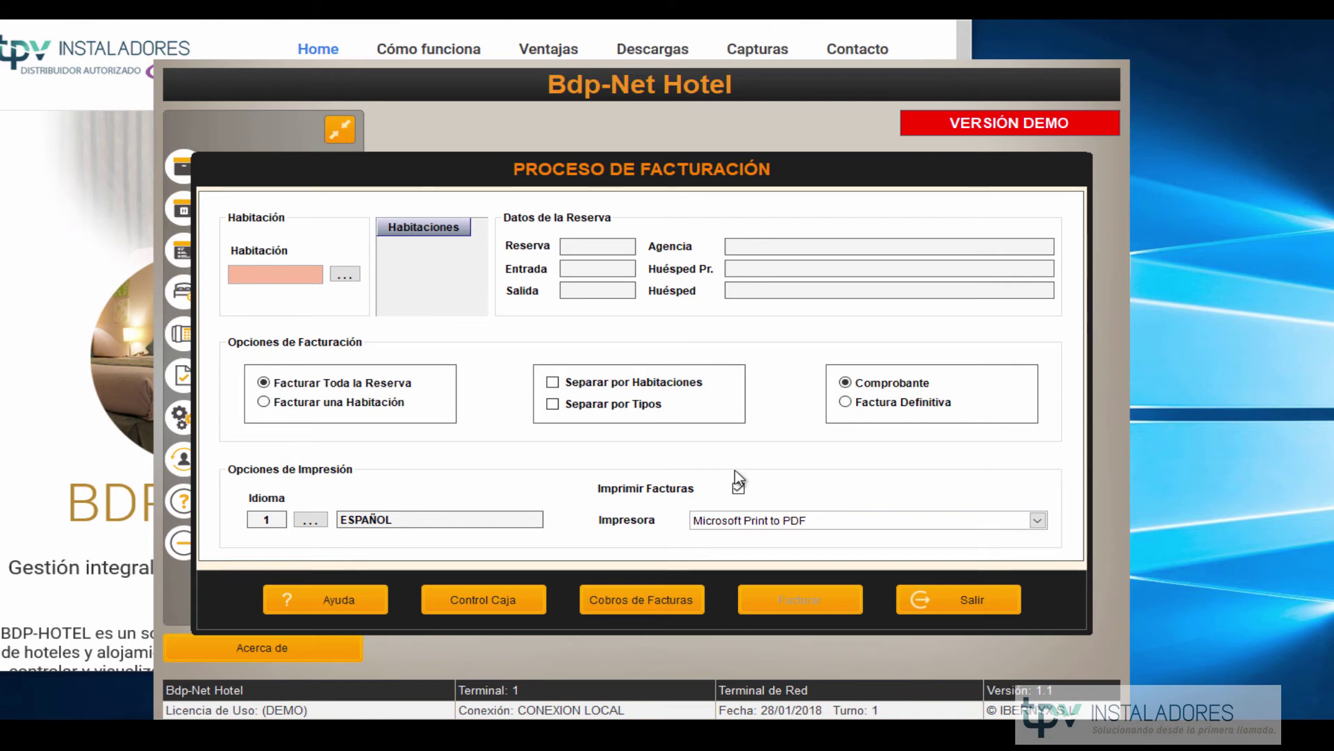
{"action": "left_click", "coordinate": [963, 602]}
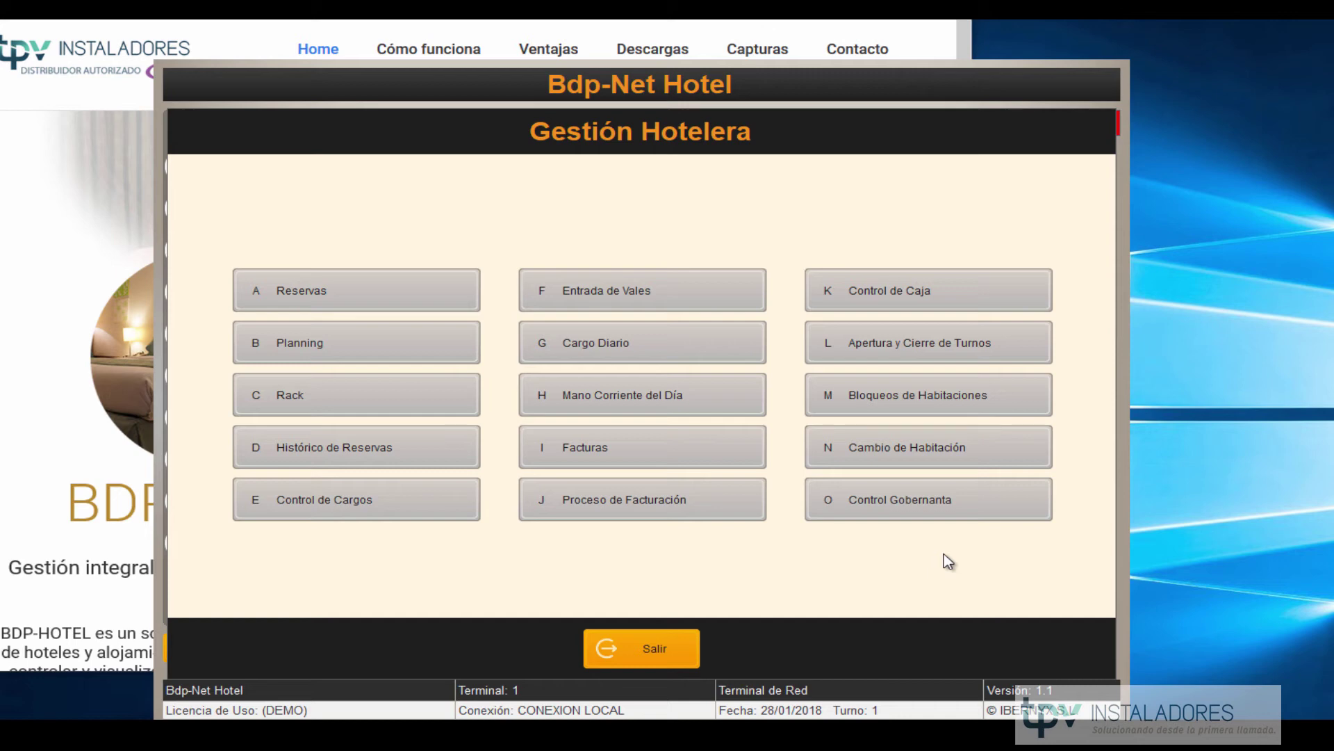
Open Control de Caja for editing and select the incomplete second cash line.
{"action": "left_click", "coordinate": [900, 304]}
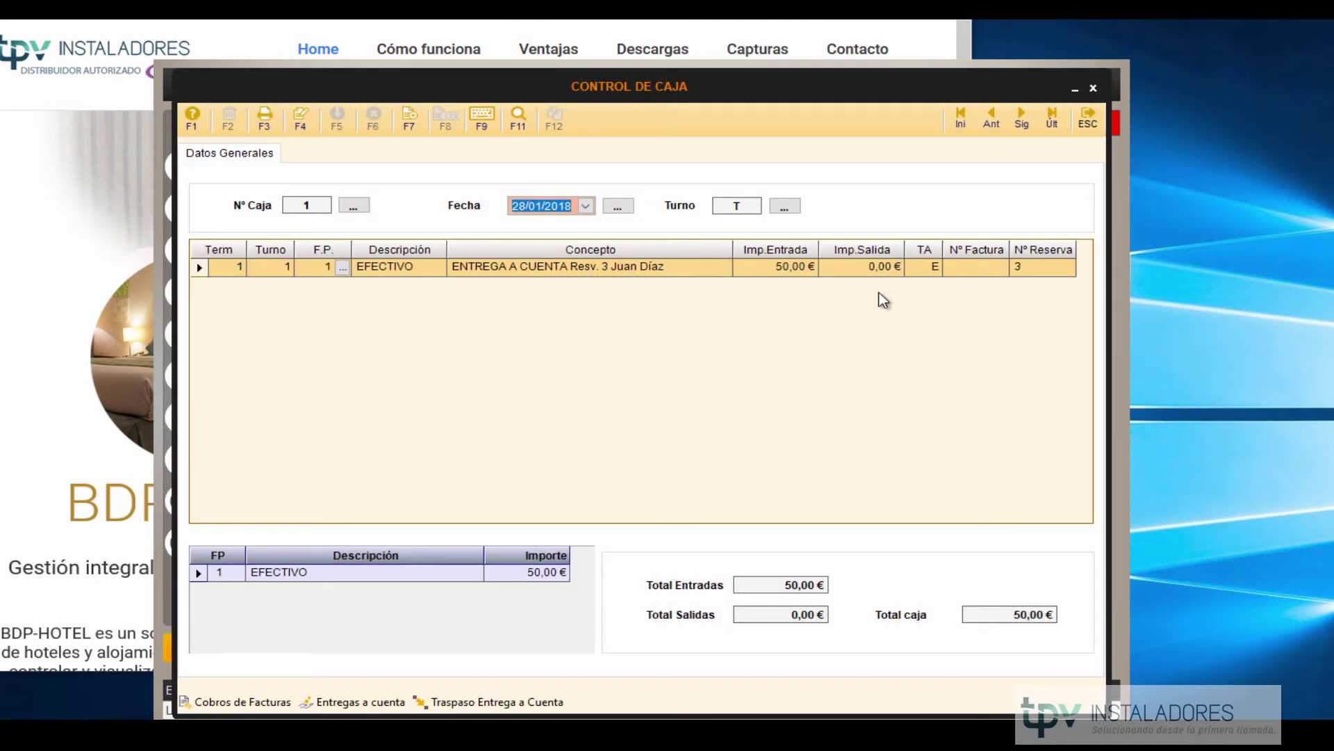
{"action": "left_click", "coordinate": [306, 121]}
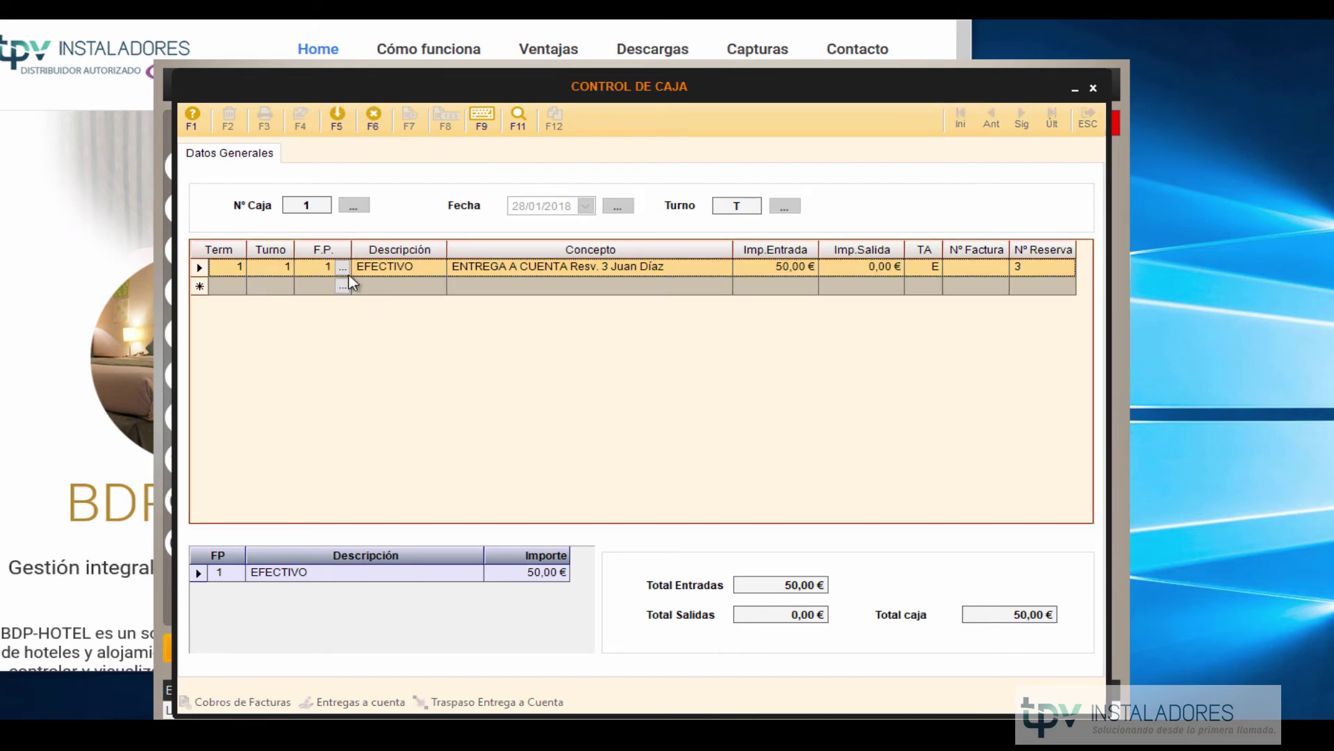
{"action": "left_click", "coordinate": [322, 287]}
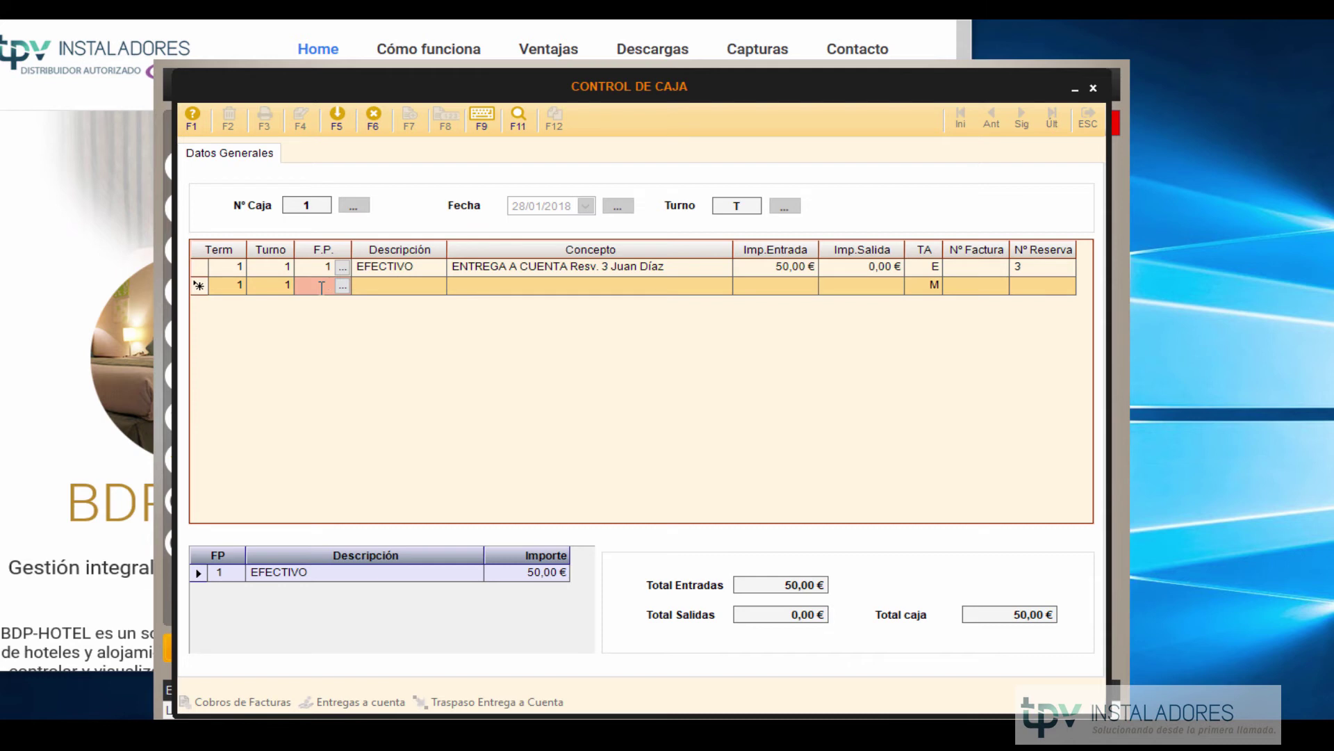
{"action": "left_click", "coordinate": [480, 269]}
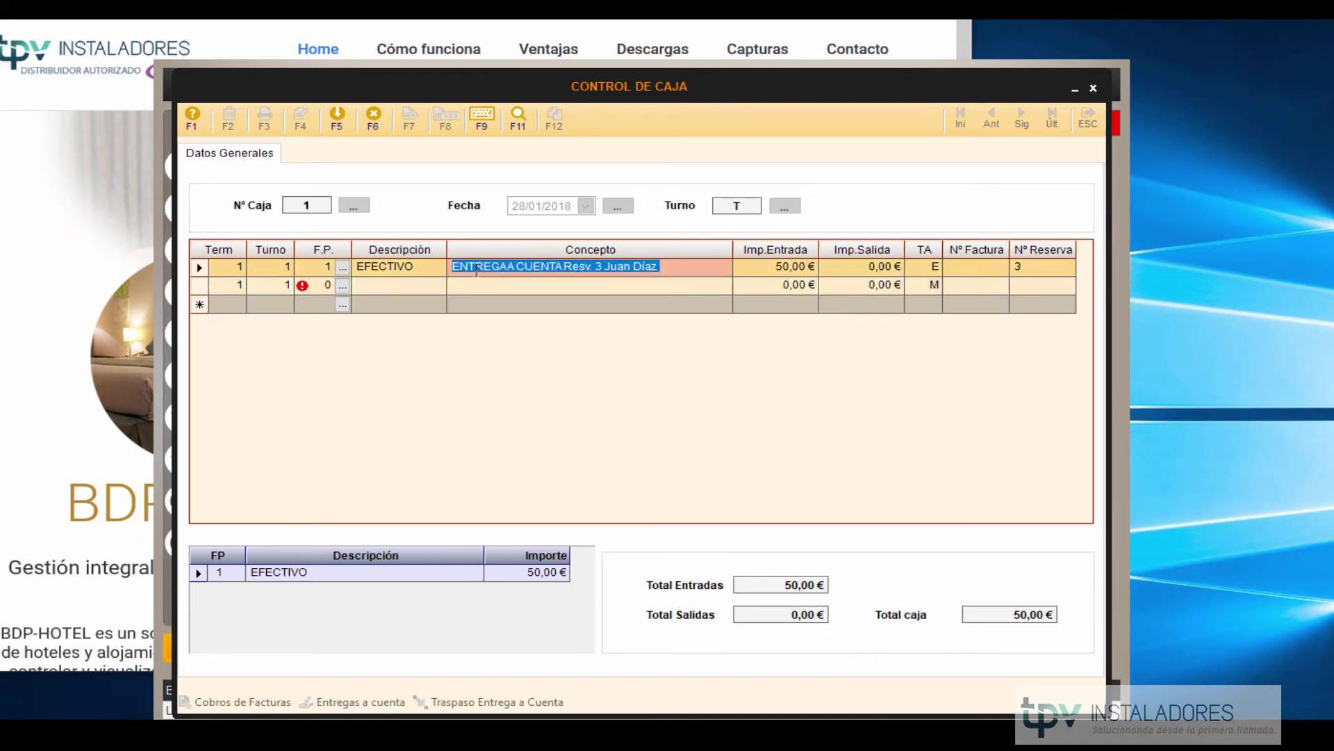
{"action": "left_click", "coordinate": [207, 287]}
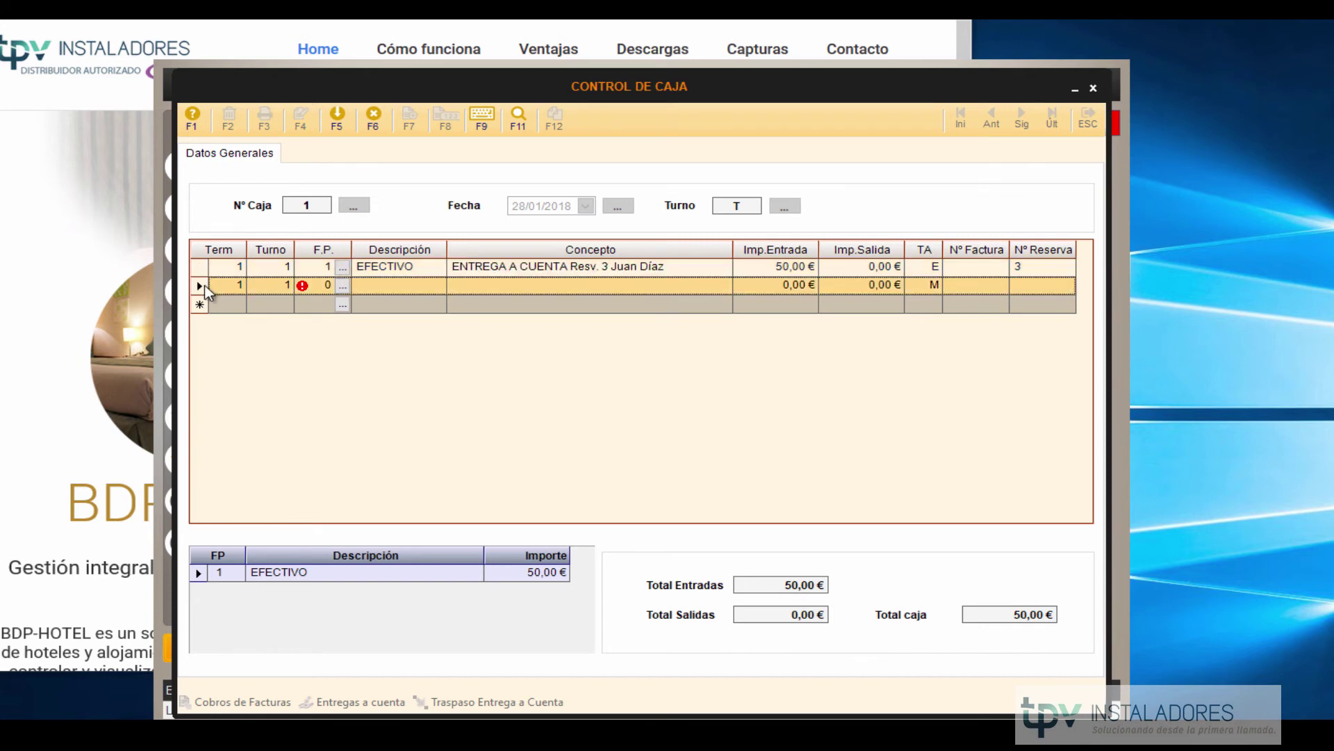
Delete that line, save the single 50,00 € entry with confirmation, and close Control de Caja.
{"action": "key", "text": "Delete"}
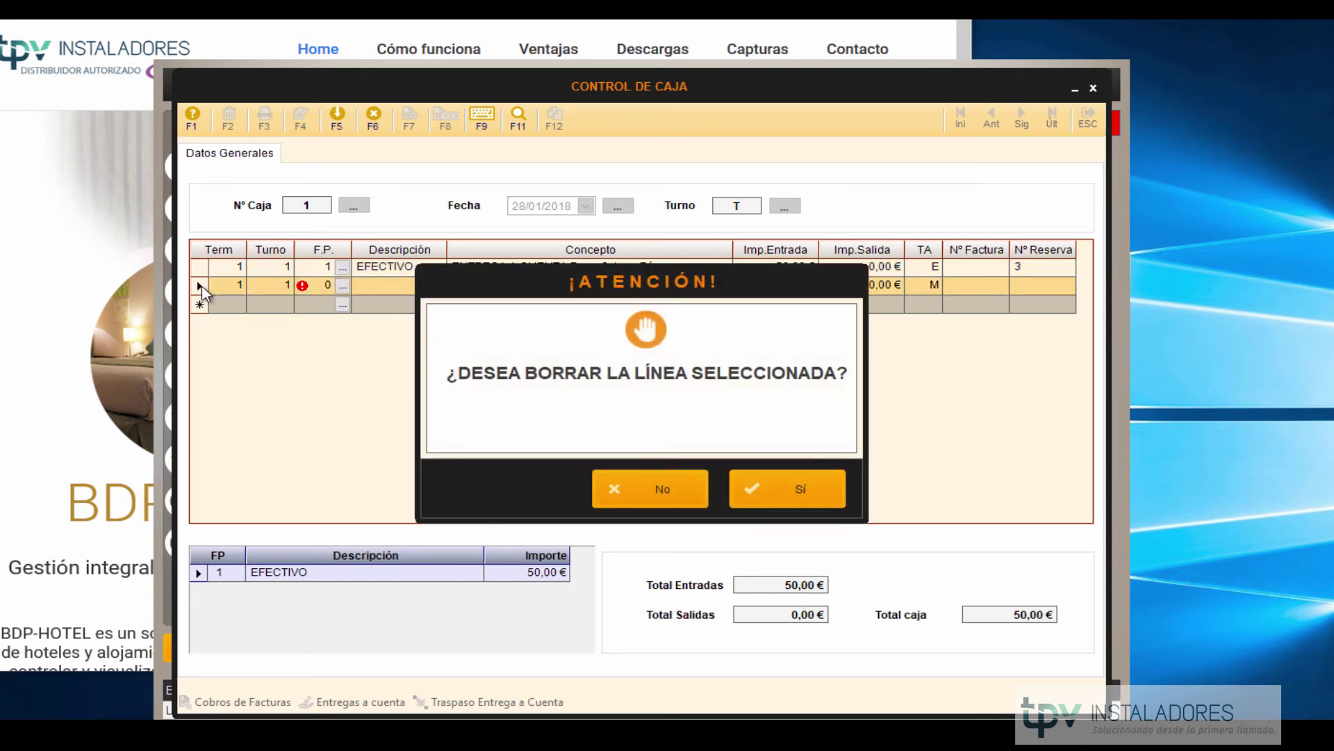
{"action": "left_click", "coordinate": [784, 498]}
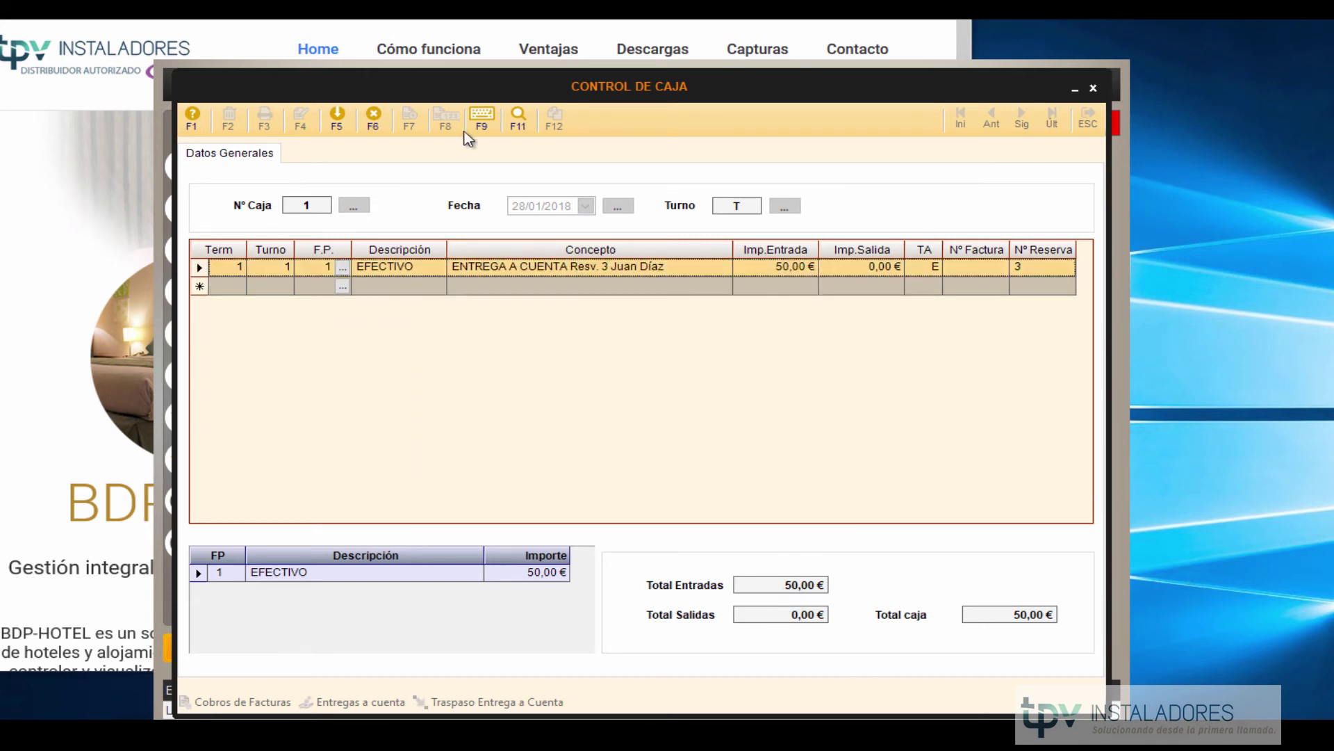
{"action": "left_click", "coordinate": [336, 124]}
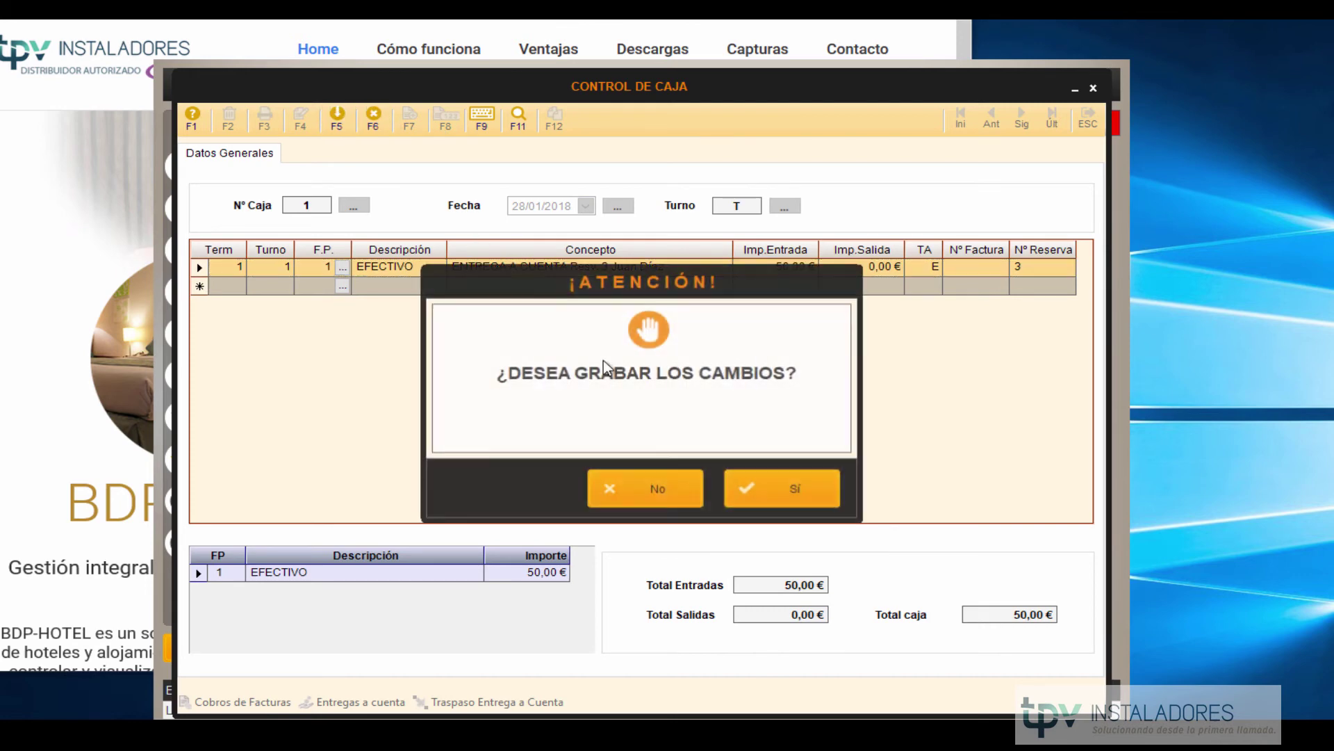
{"action": "left_click", "coordinate": [761, 490]}
{"action": "left_click", "coordinate": [1084, 118]}
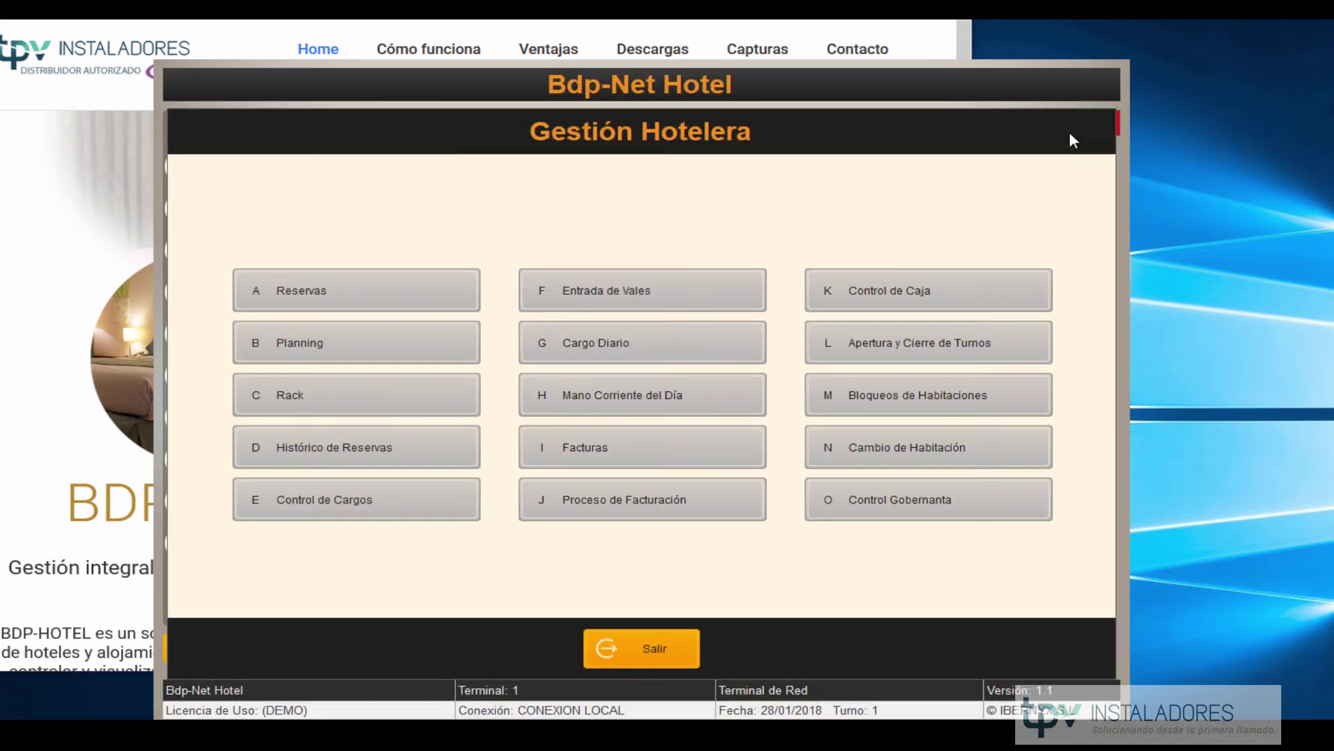
Dismiss Selección de Turnos without changes and open Bloqueos de Habitaciones.
{"action": "left_click", "coordinate": [849, 346]}
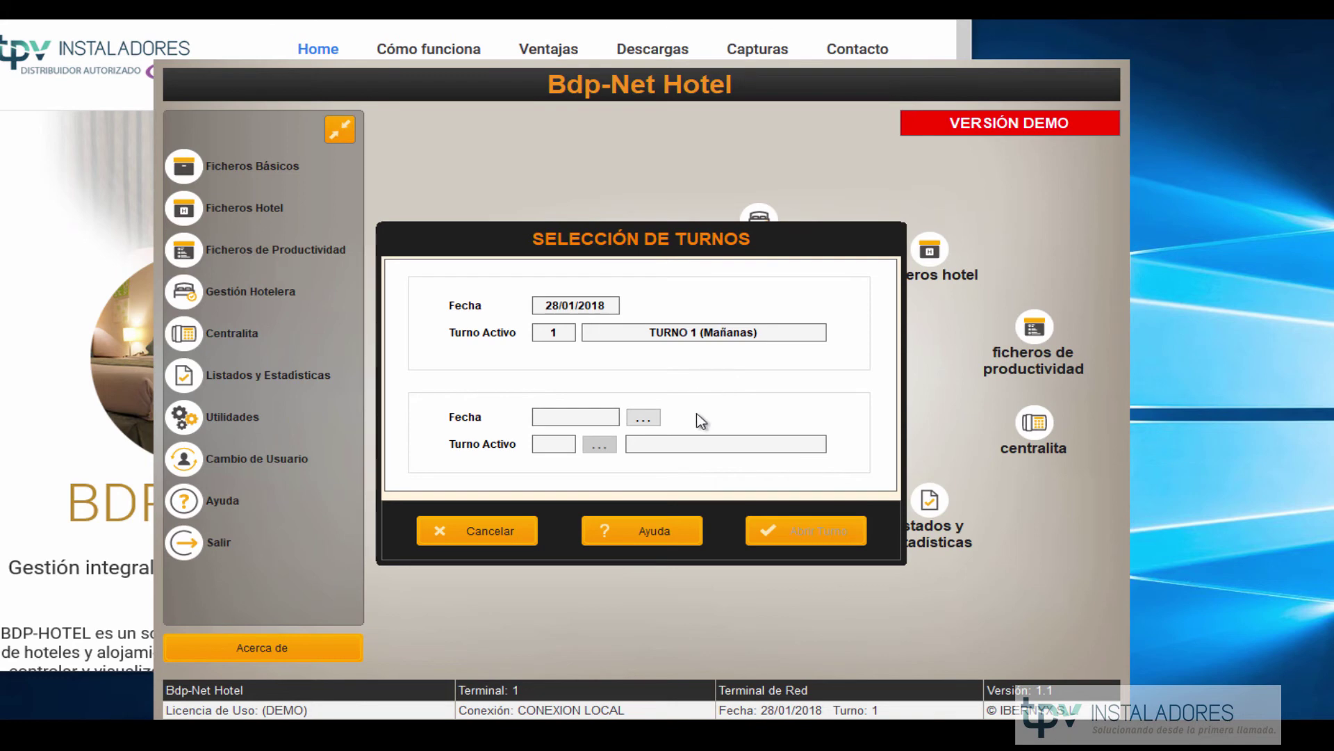
{"action": "left_click", "coordinate": [448, 540]}
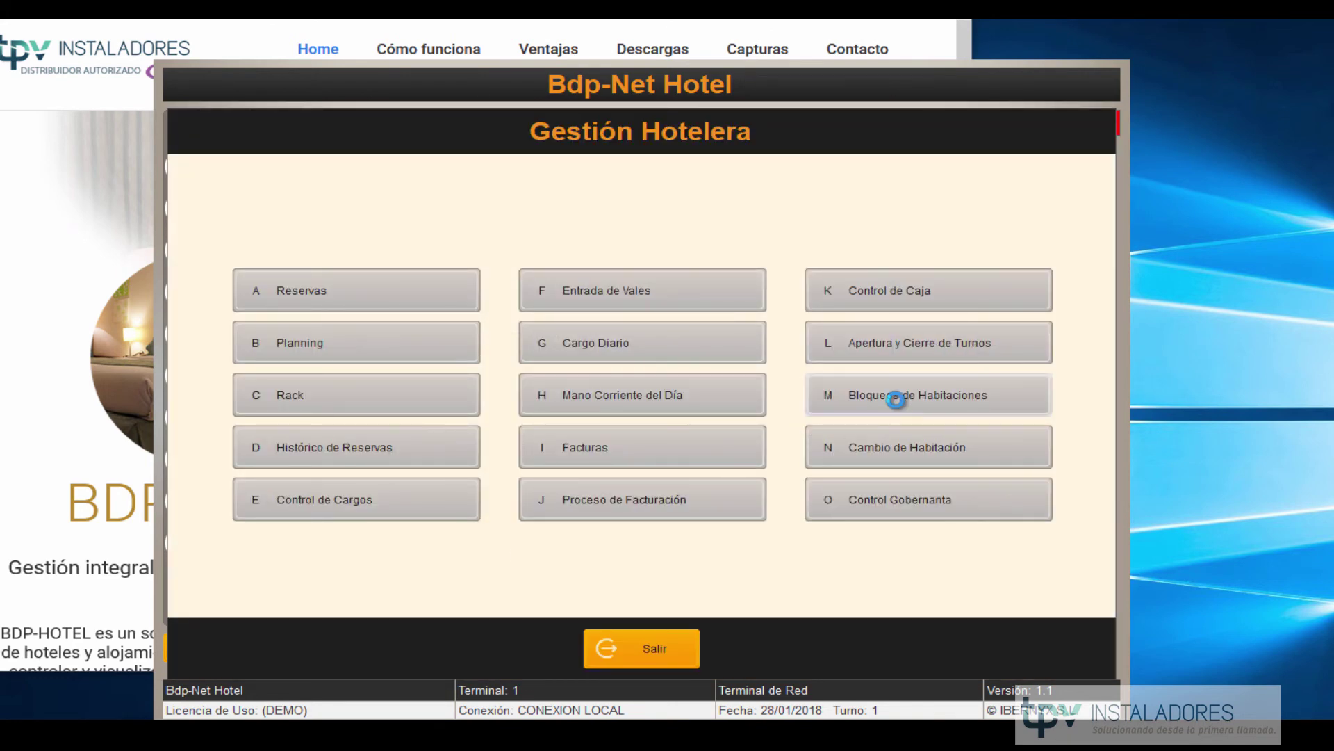
{"action": "left_click", "coordinate": [897, 396]}
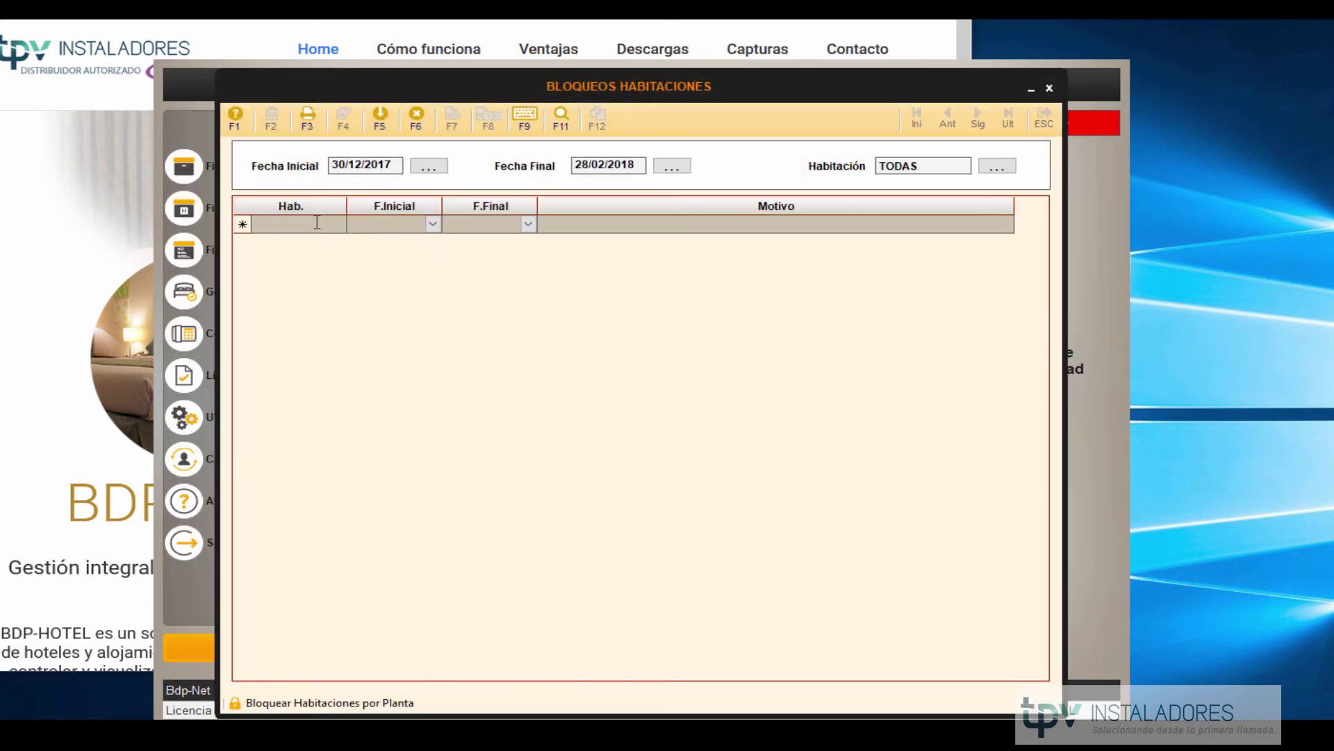
Add a block row for room 205 with start date 28/01/2018 picked from the calendar.
{"action": "left_click", "coordinate": [317, 222]}
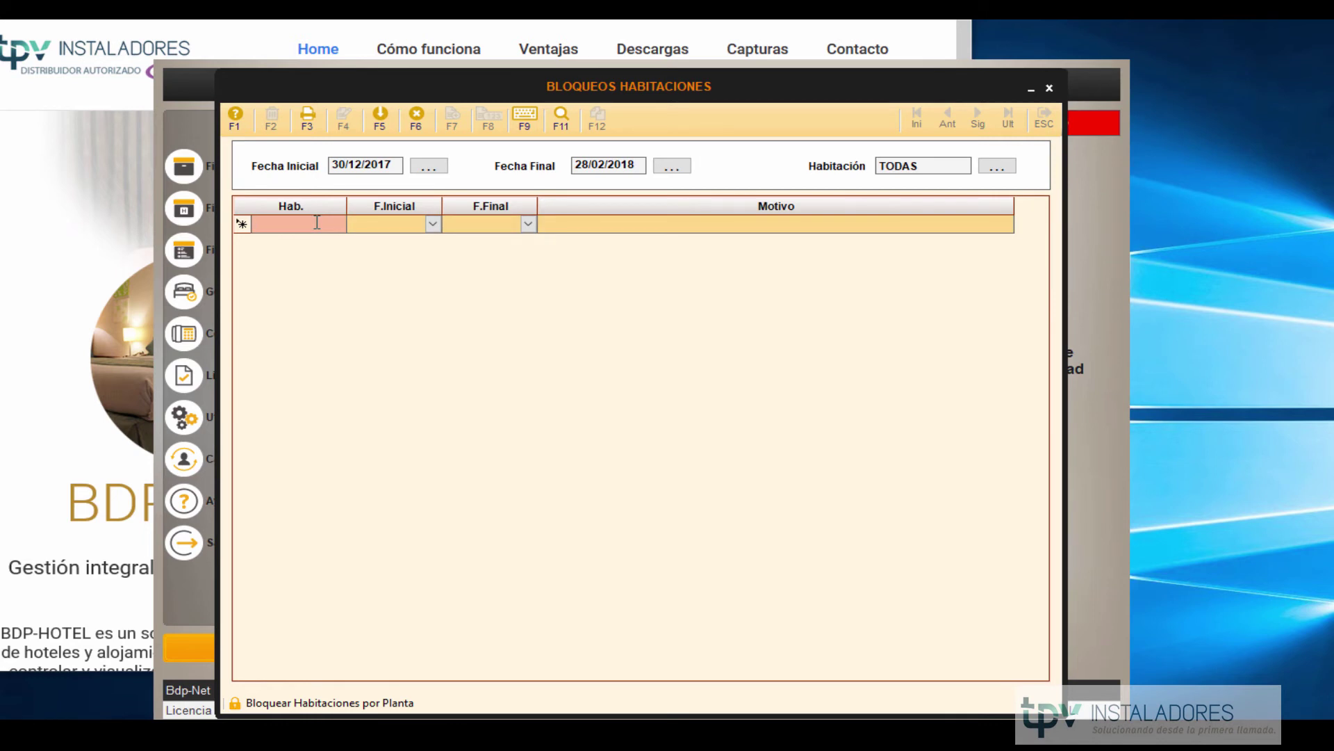
{"action": "type", "text": "205"}
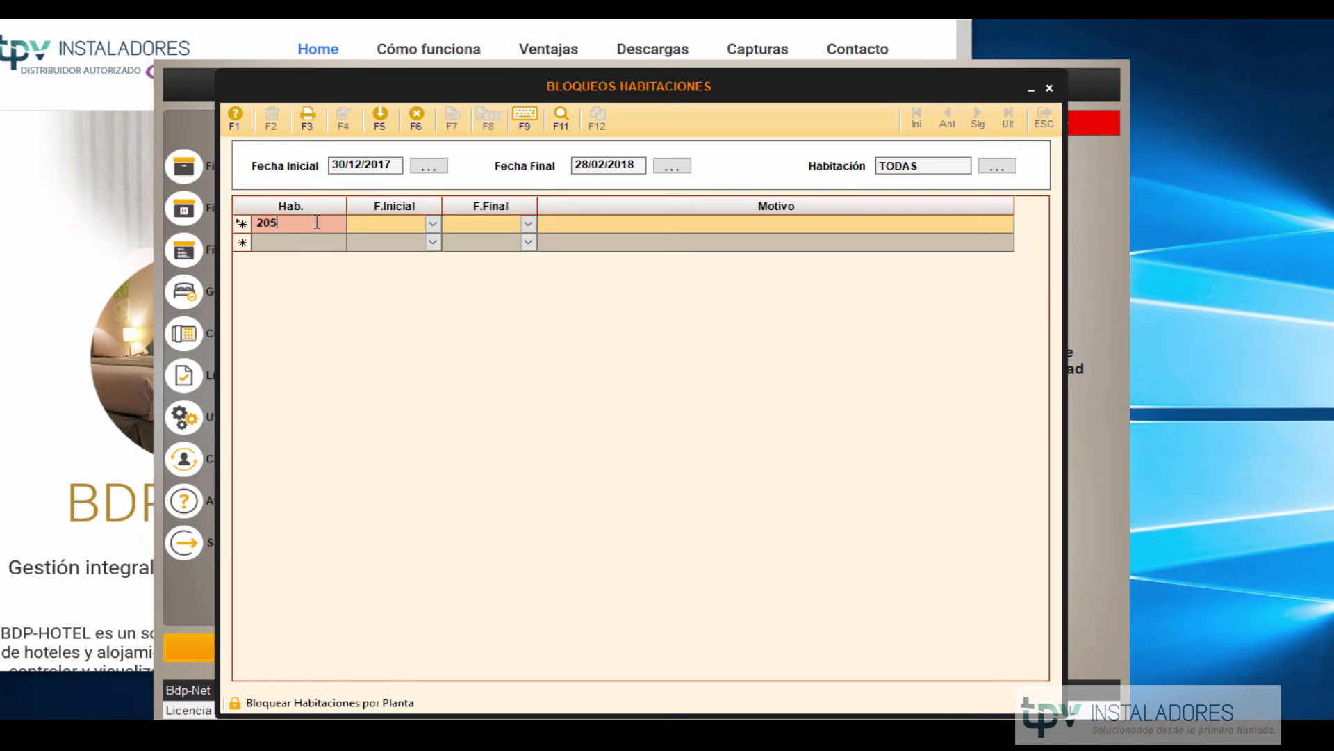
{"action": "key", "text": "Return"}
{"action": "key", "text": "Return"}
{"action": "key", "text": "Return"}
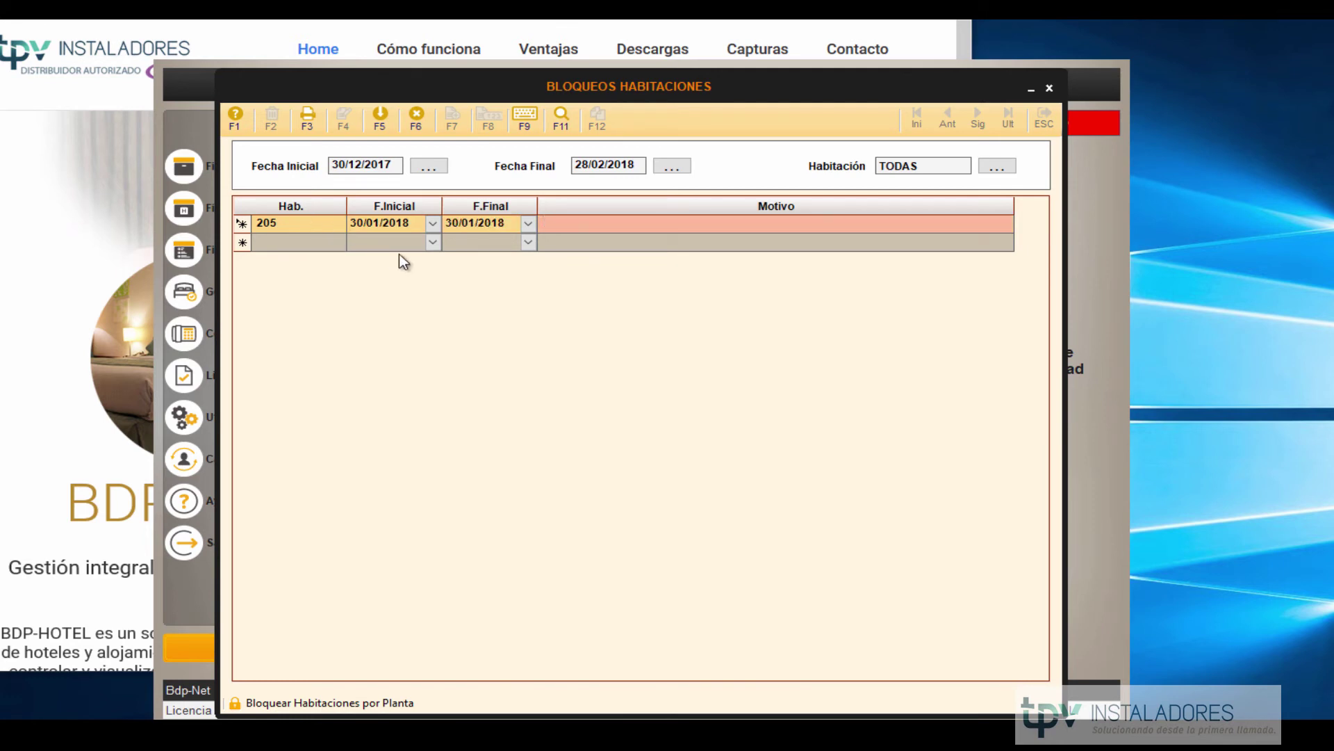
{"action": "left_click", "coordinate": [430, 226]}
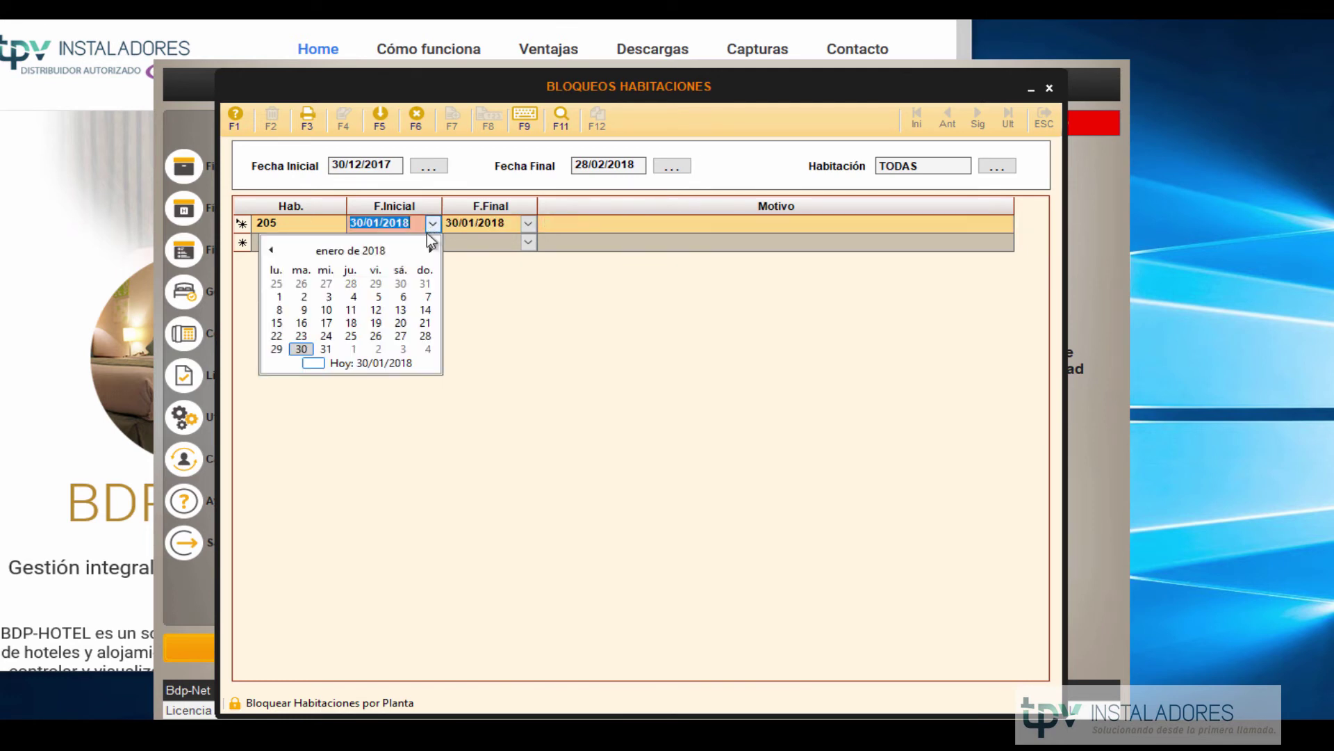
{"action": "left_click", "coordinate": [426, 336]}
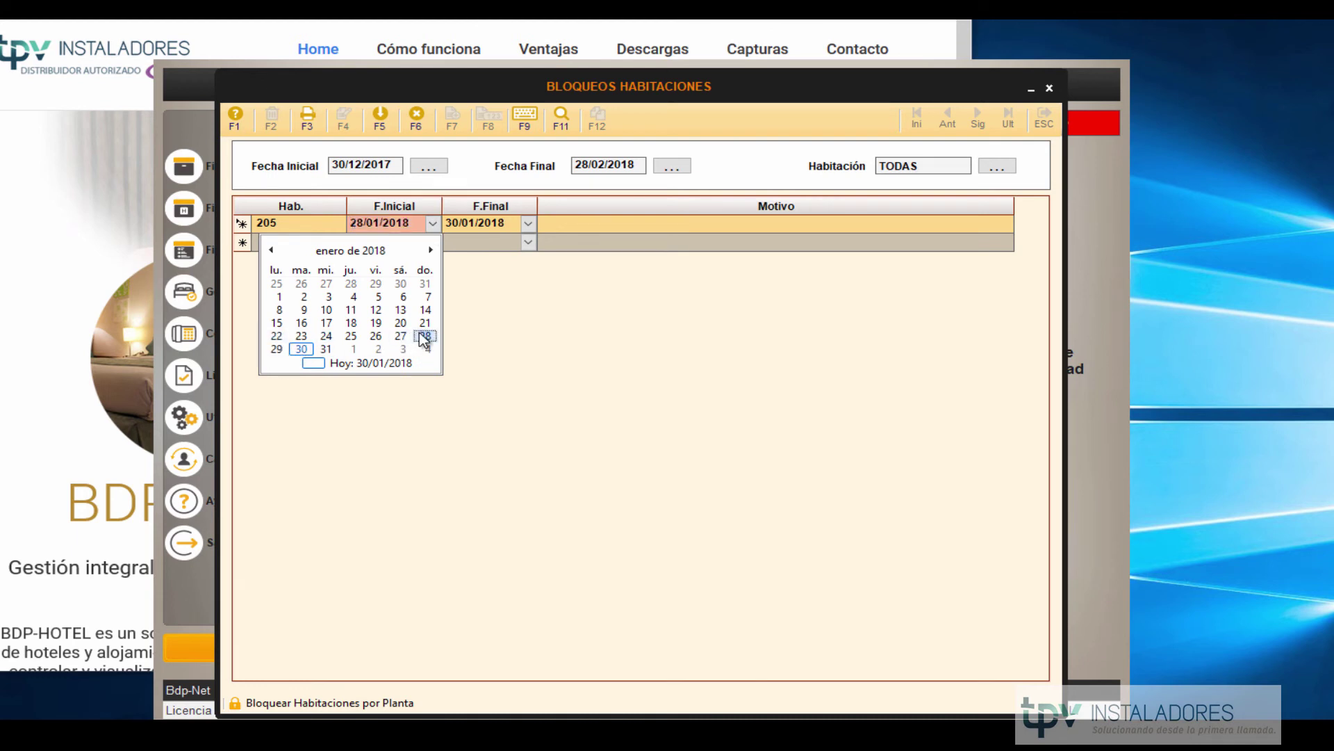
{"action": "left_click", "coordinate": [493, 225]}
{"action": "mouse_move", "coordinate": [354, 226]}
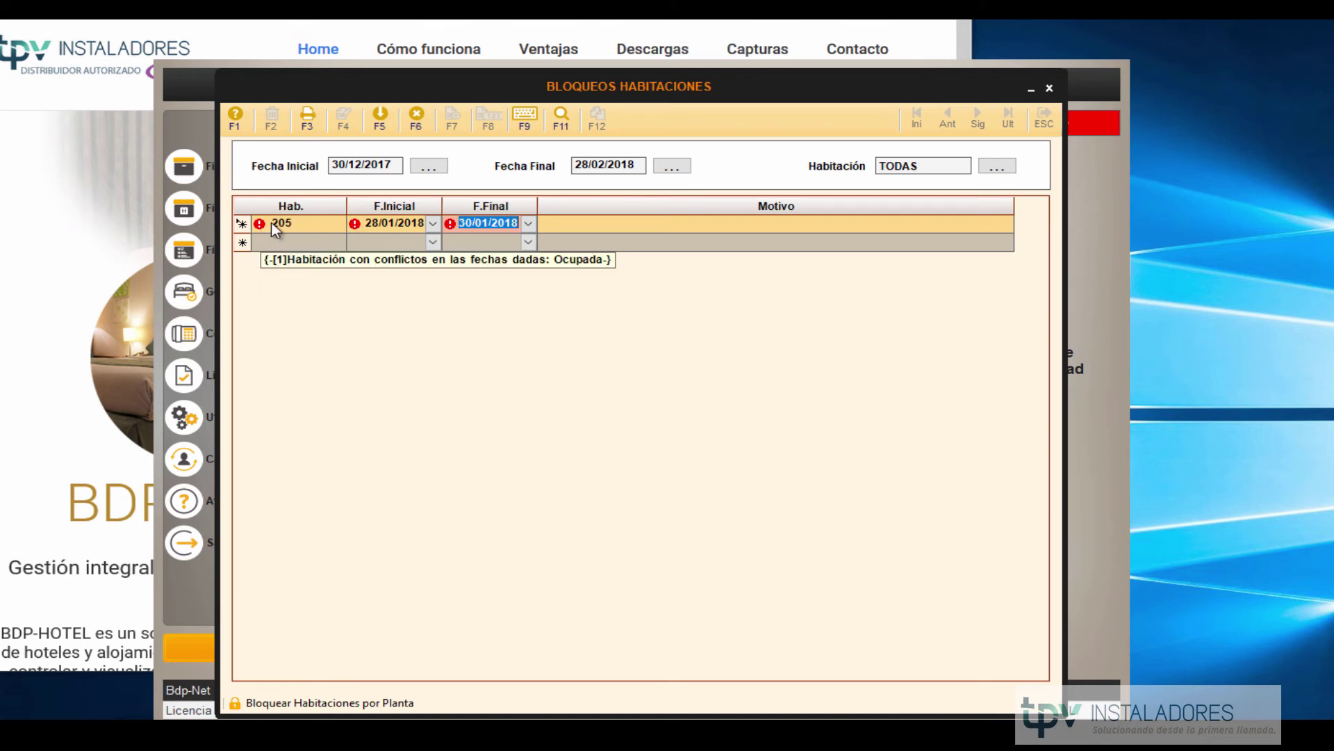
Change the room to 102, keep end date 30/01/2018, and enter reason 'rotura persiana'.
{"action": "left_click", "coordinate": [297, 223]}
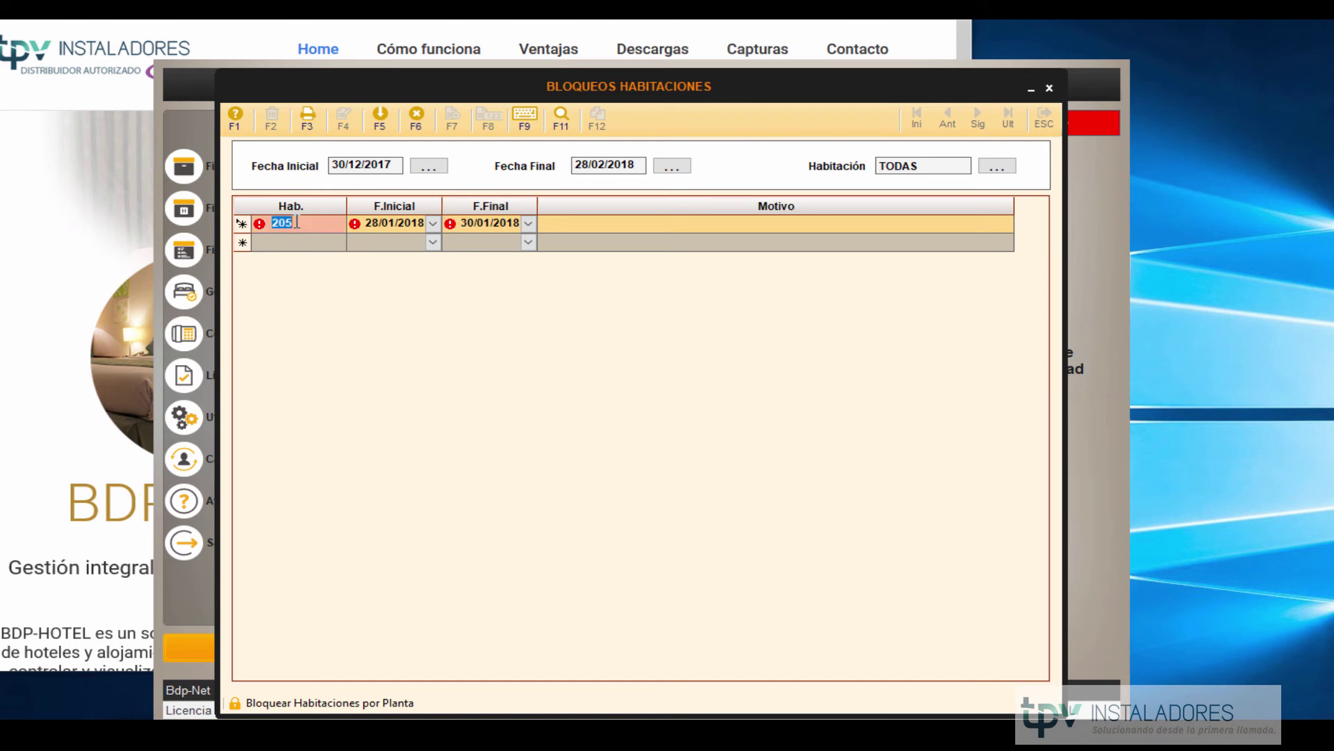
{"action": "type", "text": "102"}
{"action": "key", "text": "Tab"}
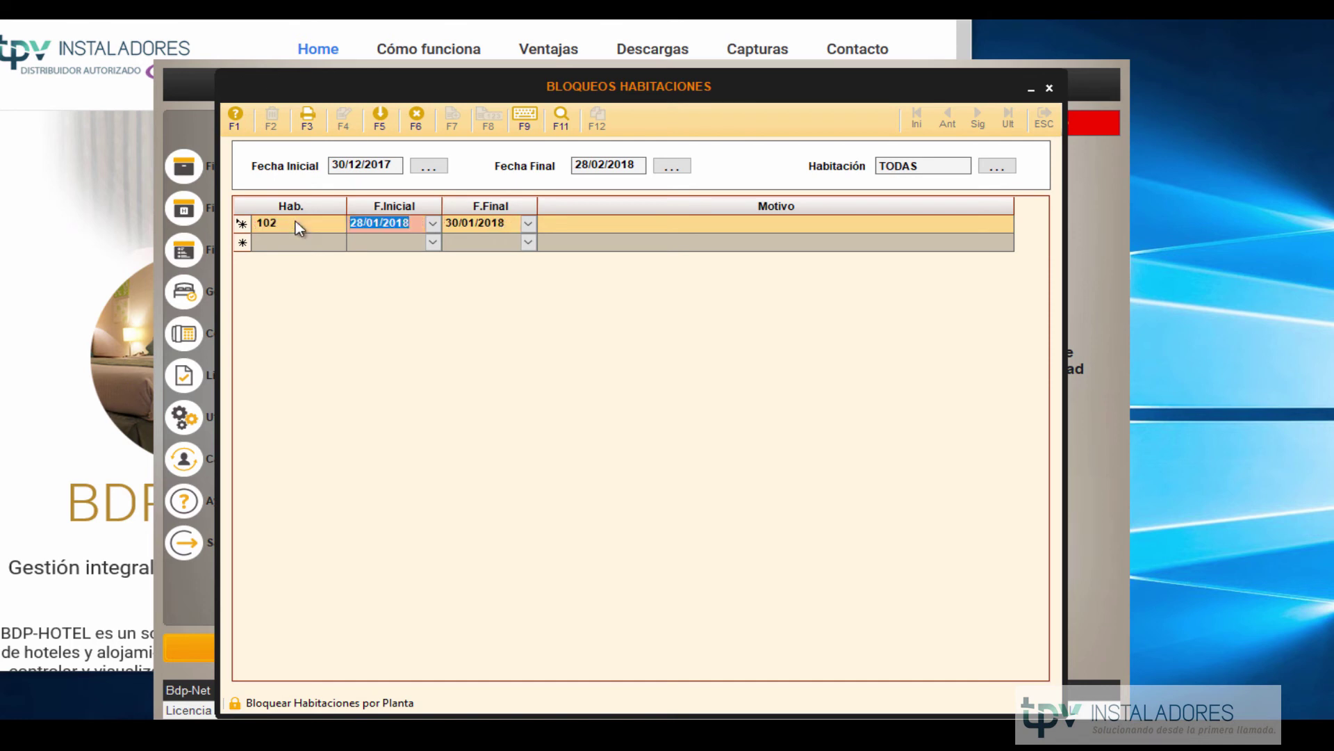
{"action": "left_click", "coordinate": [479, 227]}
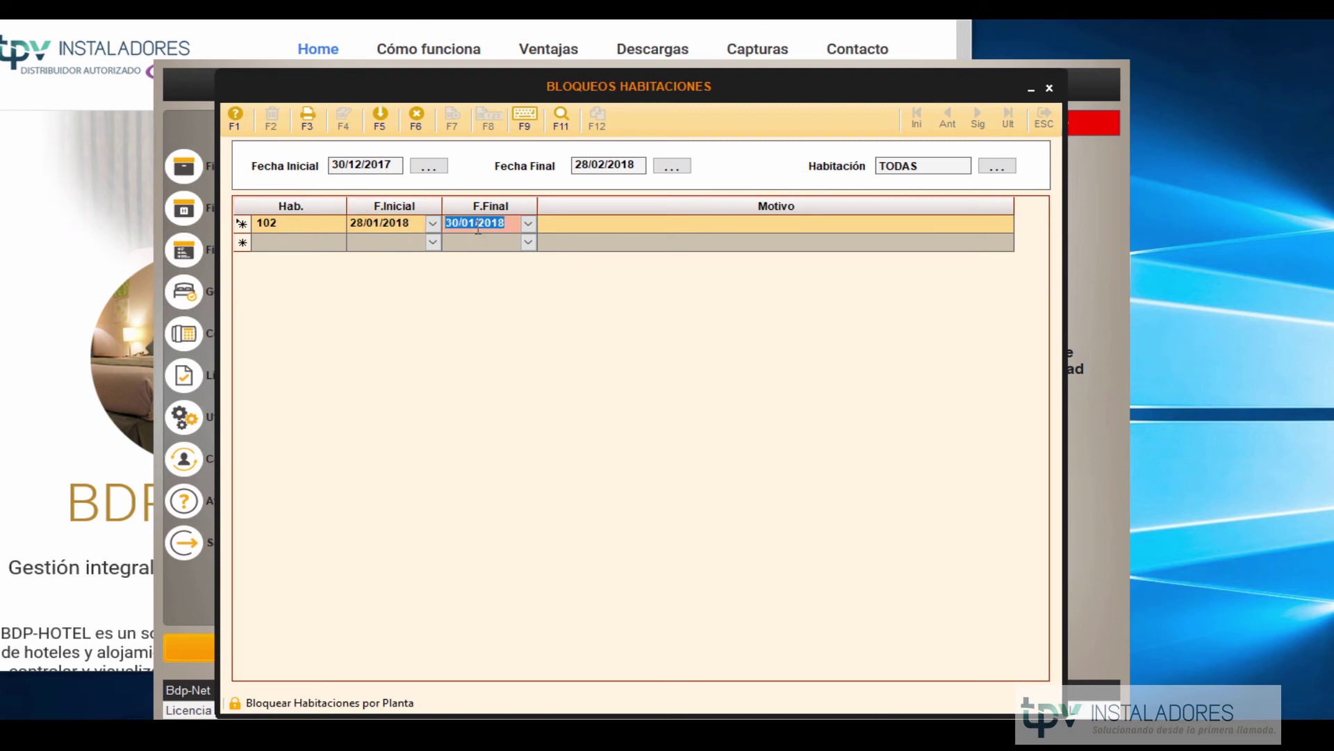
{"action": "left_click", "coordinate": [620, 222]}
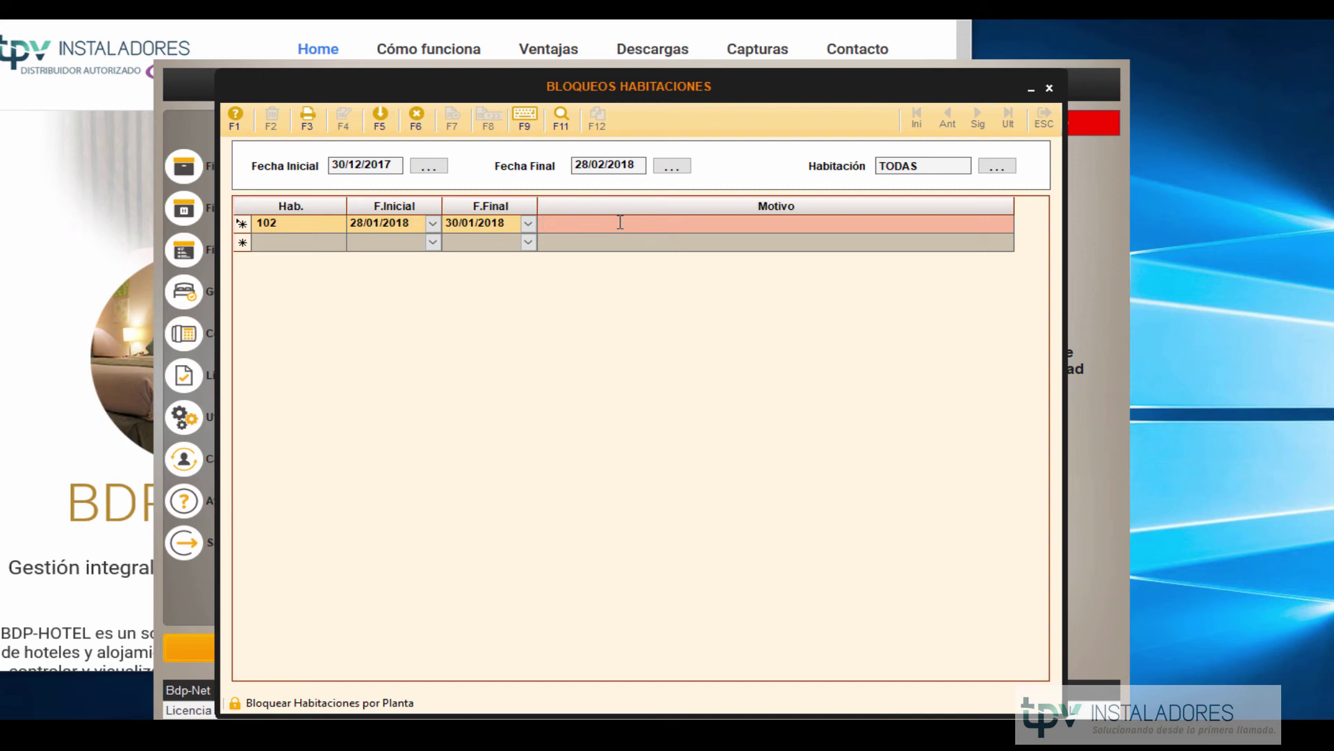
{"action": "type", "text": "rotura persiana"}
Save the room 102 block with confirmation and open the room Planning chart.
{"action": "left_click", "coordinate": [382, 124]}
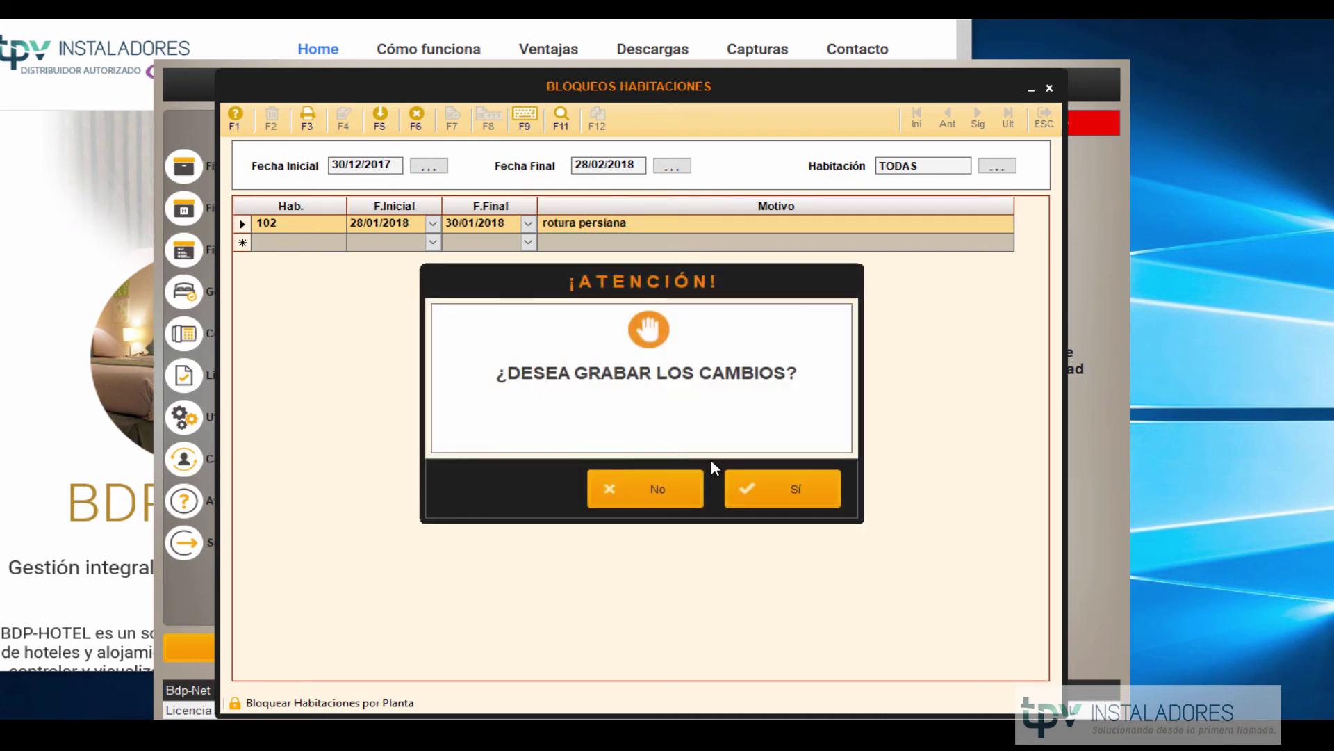
{"action": "left_click", "coordinate": [787, 486]}
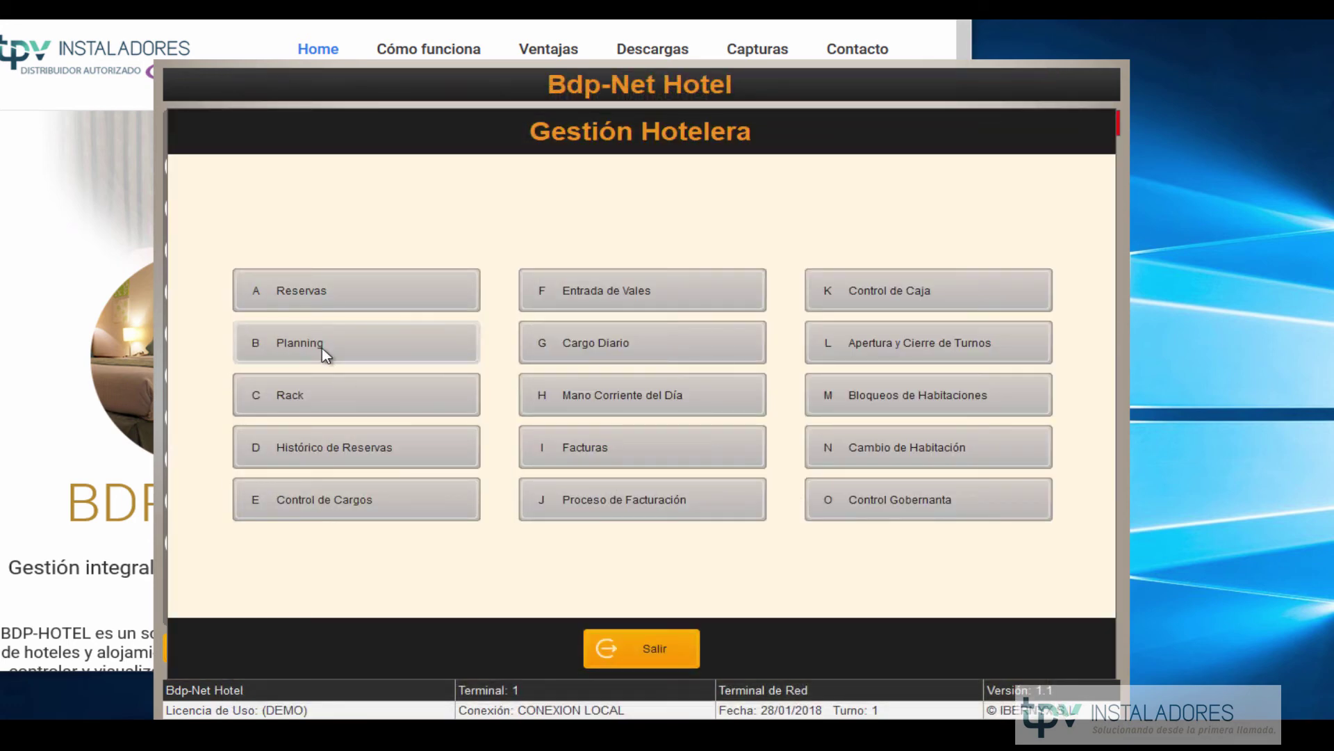
{"action": "left_click", "coordinate": [323, 347]}
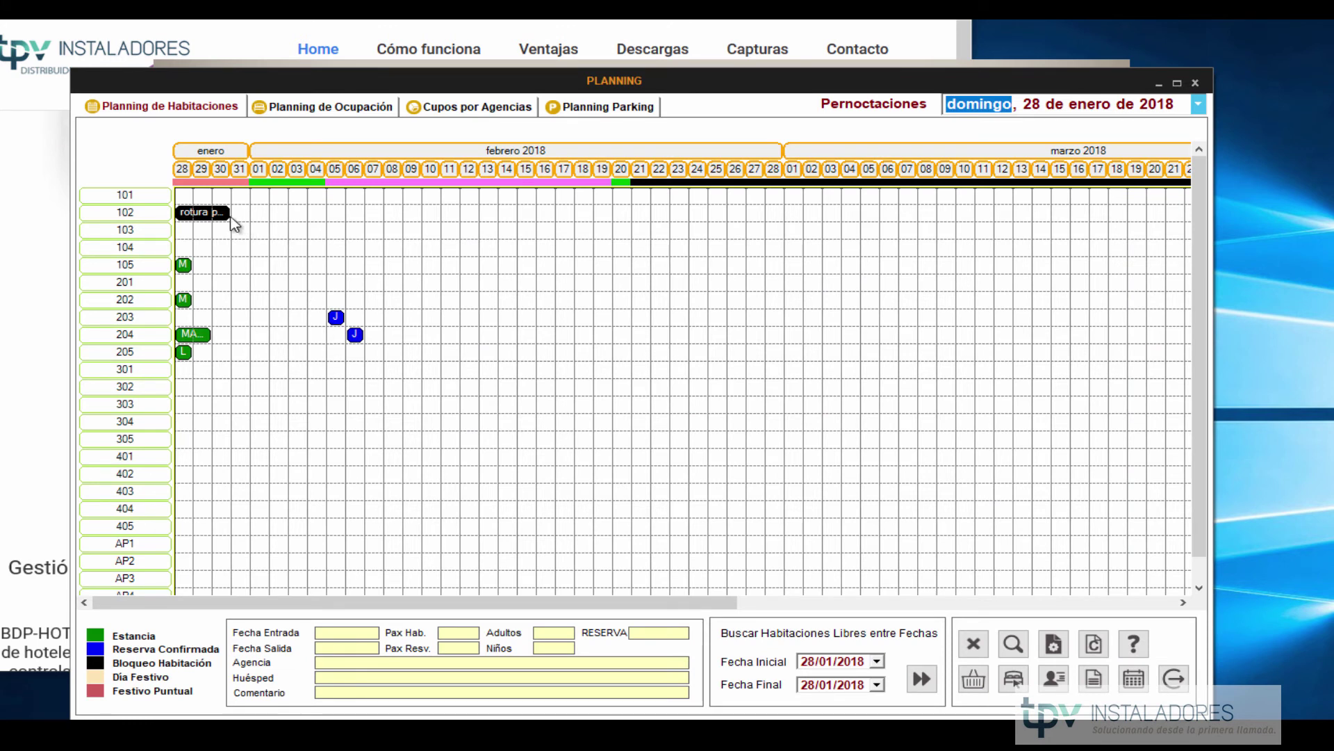
{"action": "left_click", "coordinate": [186, 215]}
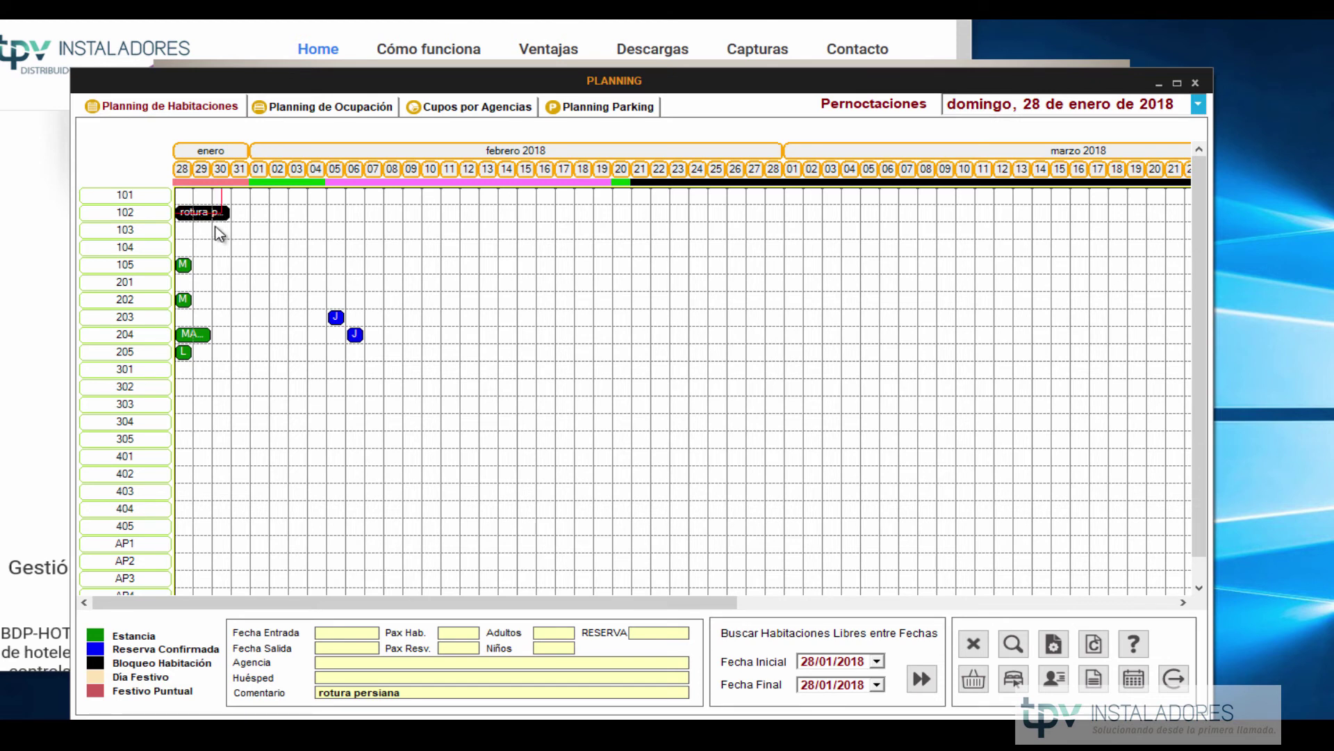
{"action": "left_click", "coordinate": [1186, 691]}
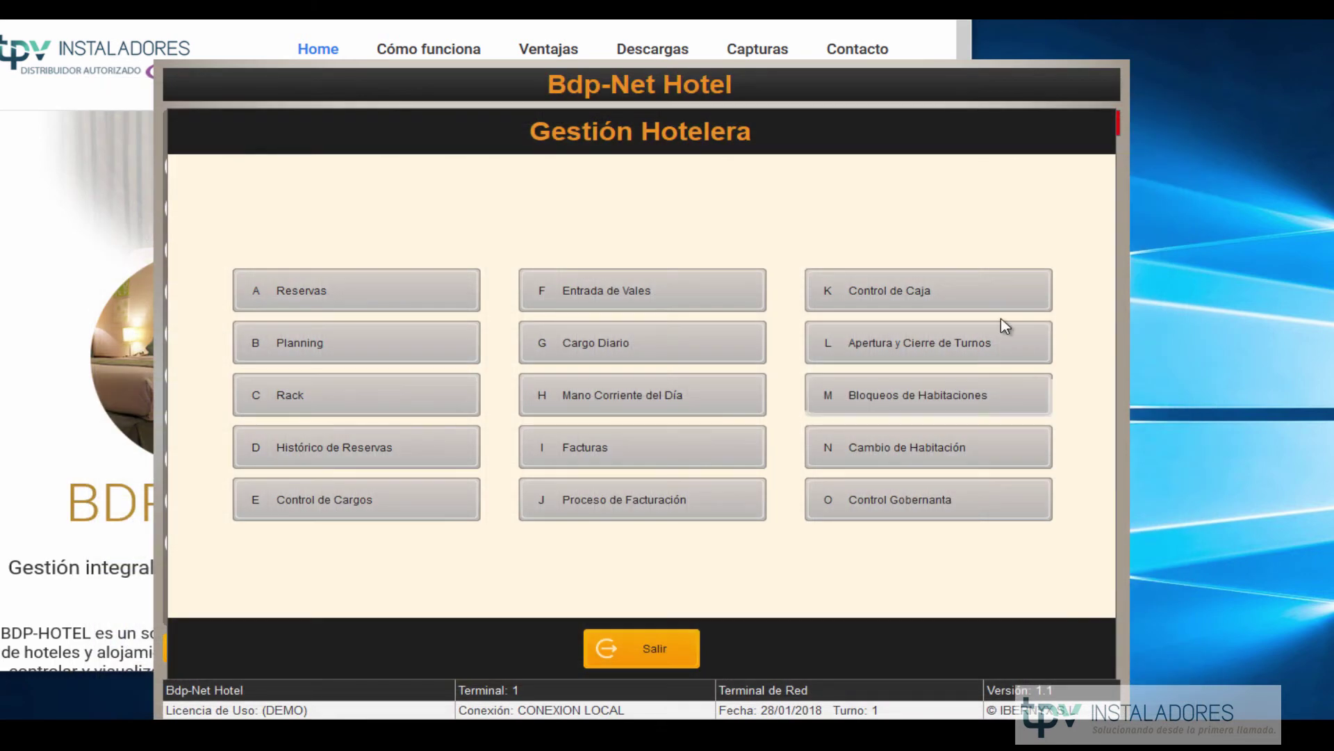
{"action": "left_click", "coordinate": [902, 445]}
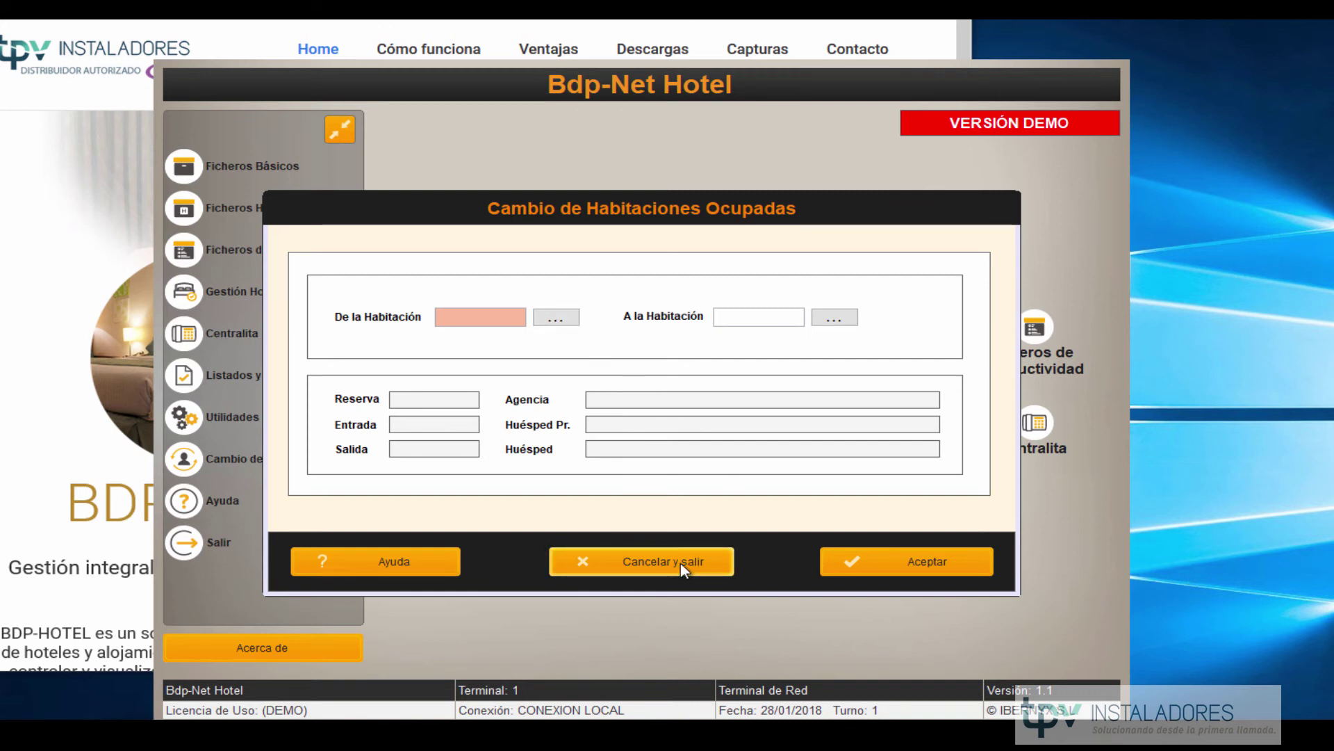
{"action": "left_click", "coordinate": [622, 567]}
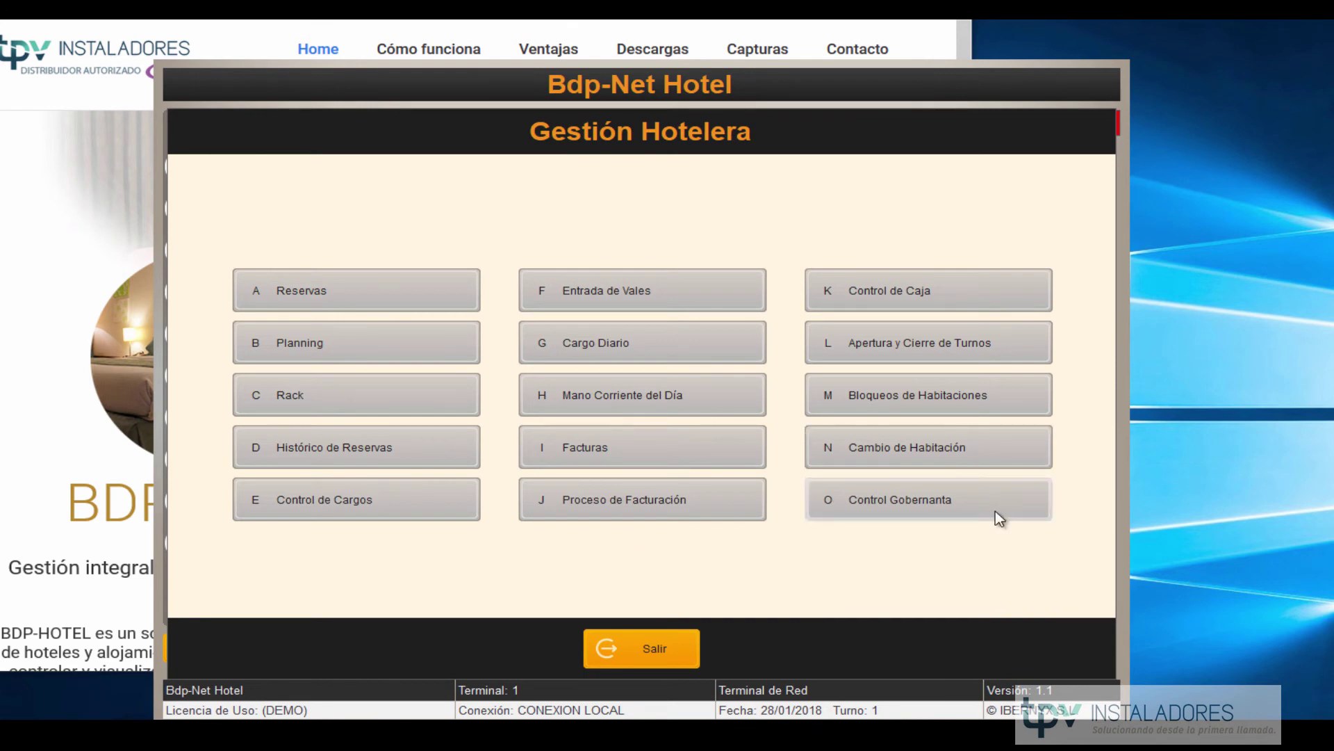
Open the cleaning notification grid and add room 201 with Limpieza Total.
{"action": "left_click", "coordinate": [996, 514]}
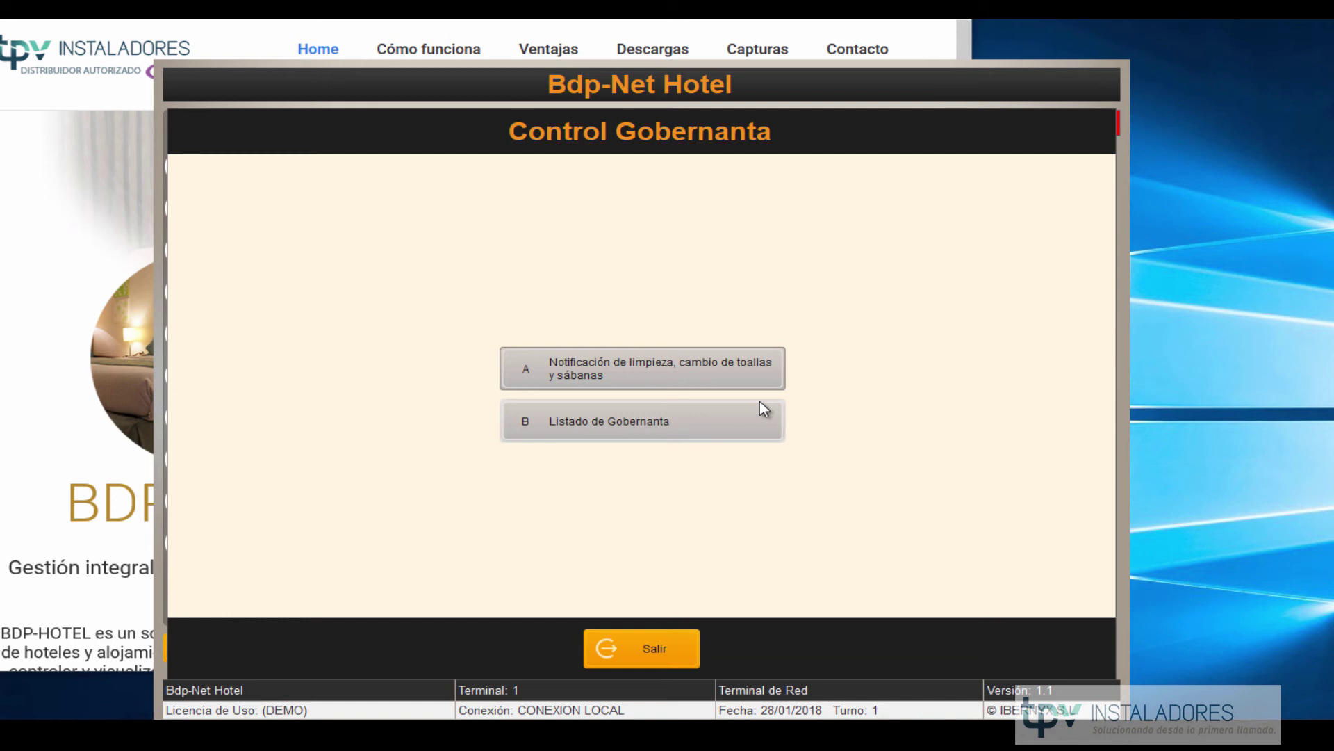
{"action": "left_click", "coordinate": [676, 379]}
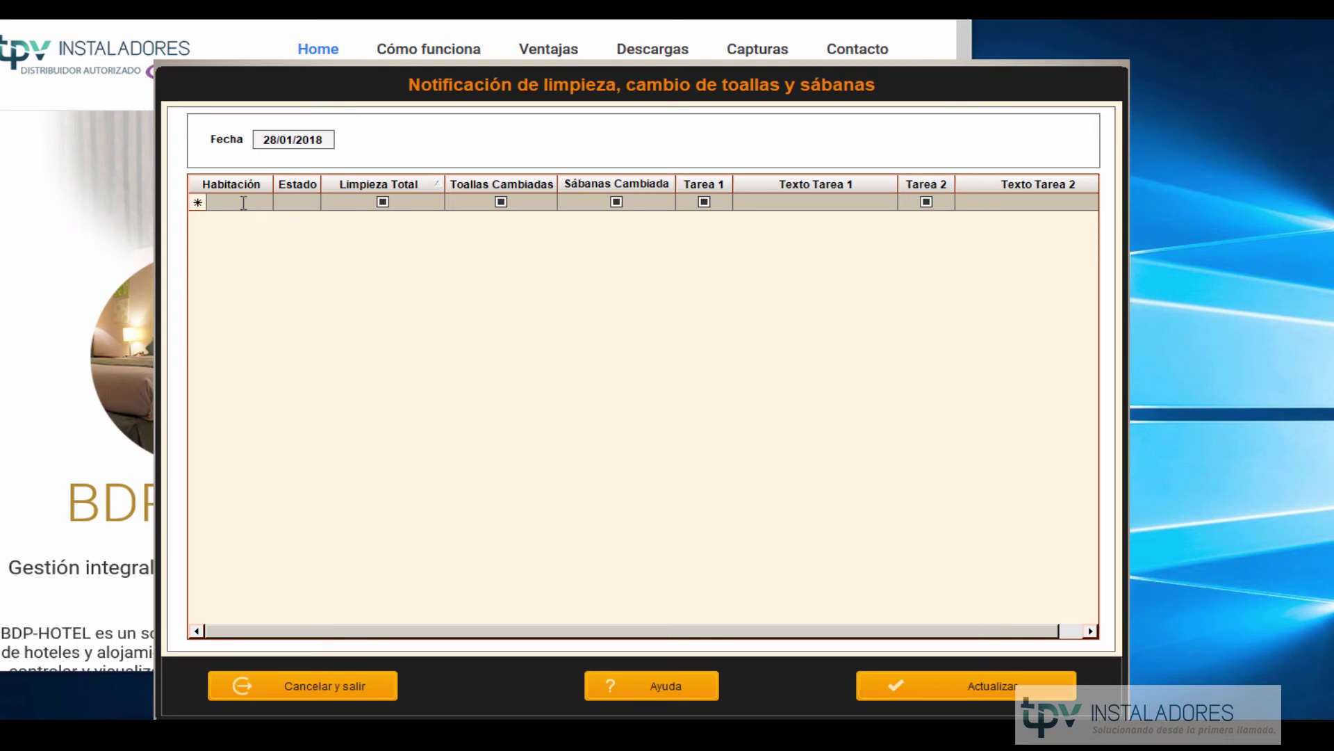
{"action": "left_click", "coordinate": [243, 203]}
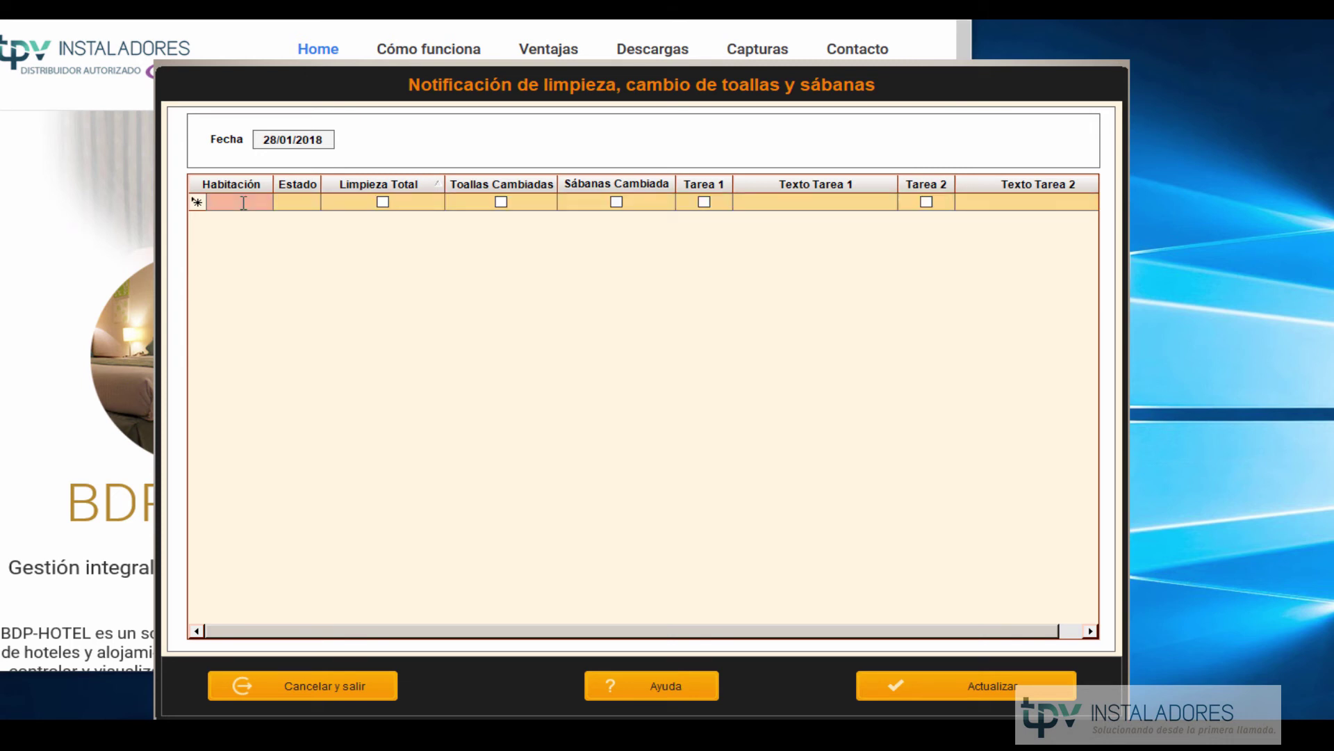
{"action": "type", "text": "201"}
{"action": "key", "text": "Tab"}
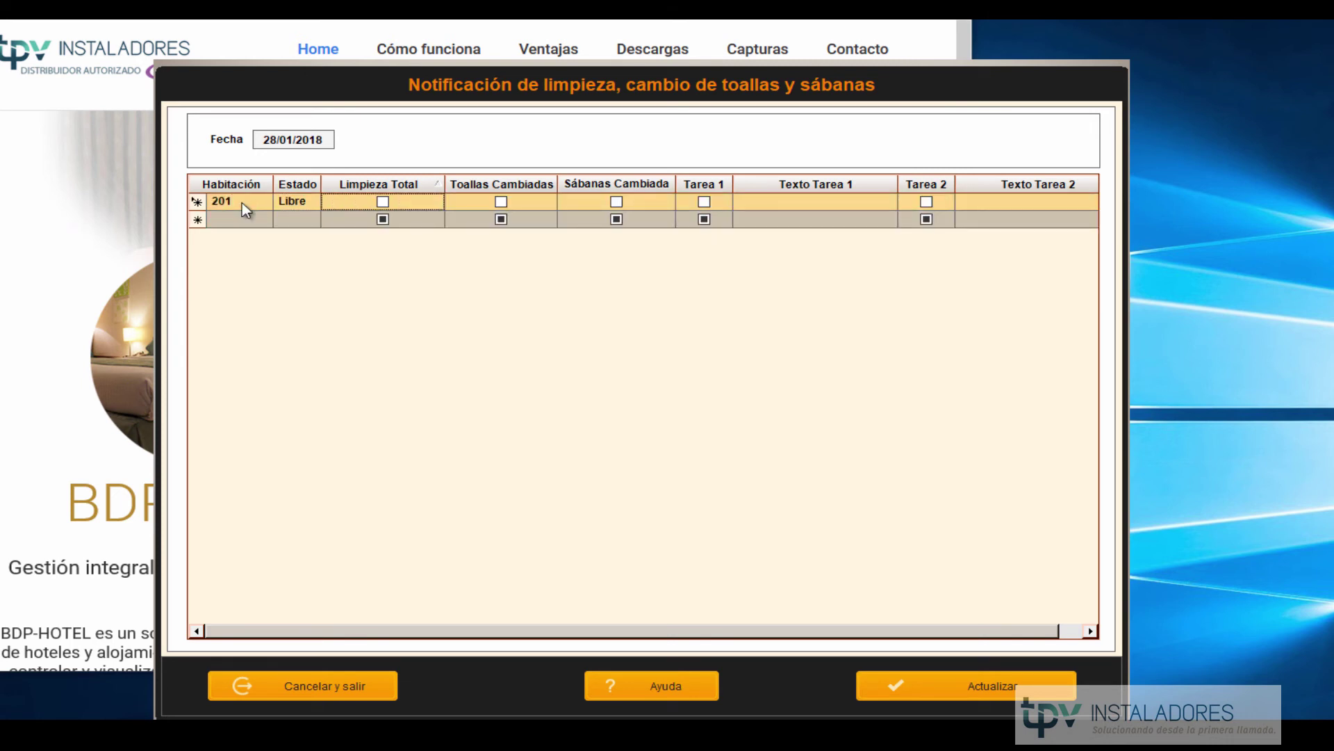
{"action": "left_click", "coordinate": [377, 200]}
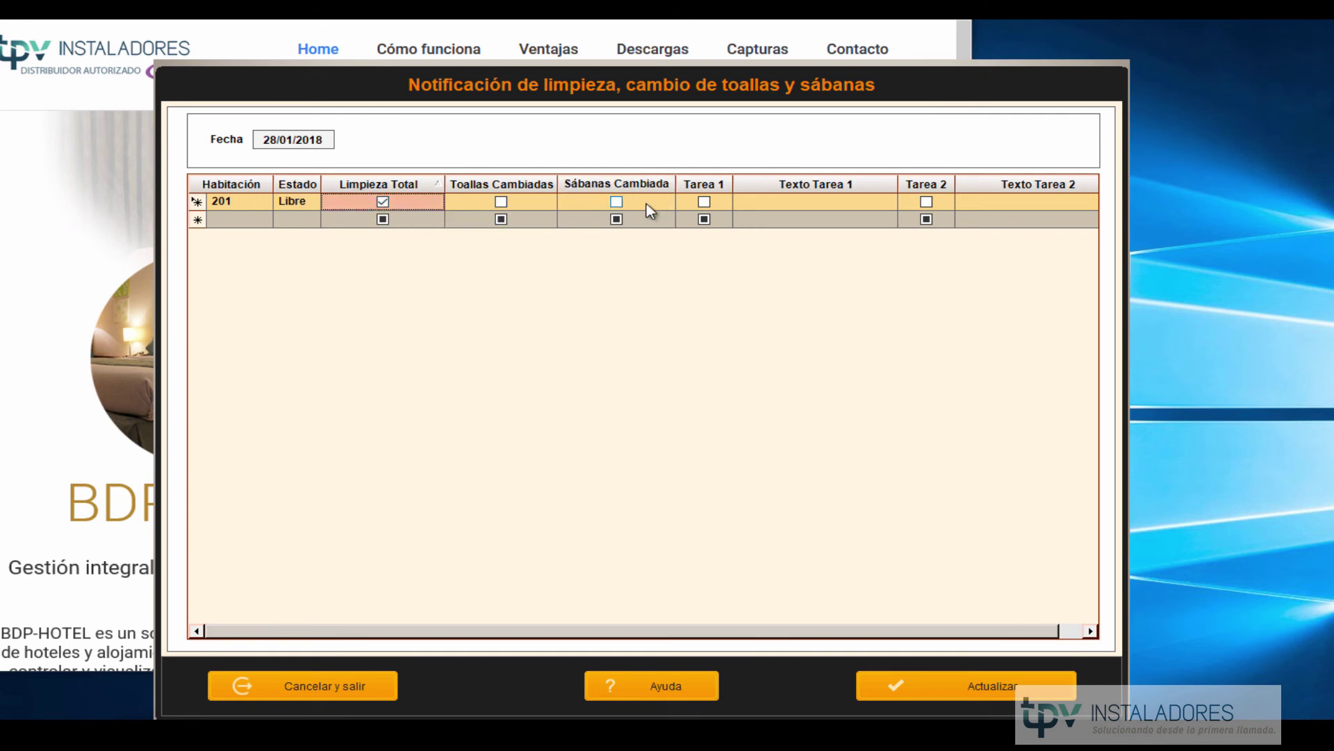
{"action": "left_click", "coordinate": [617, 203]}
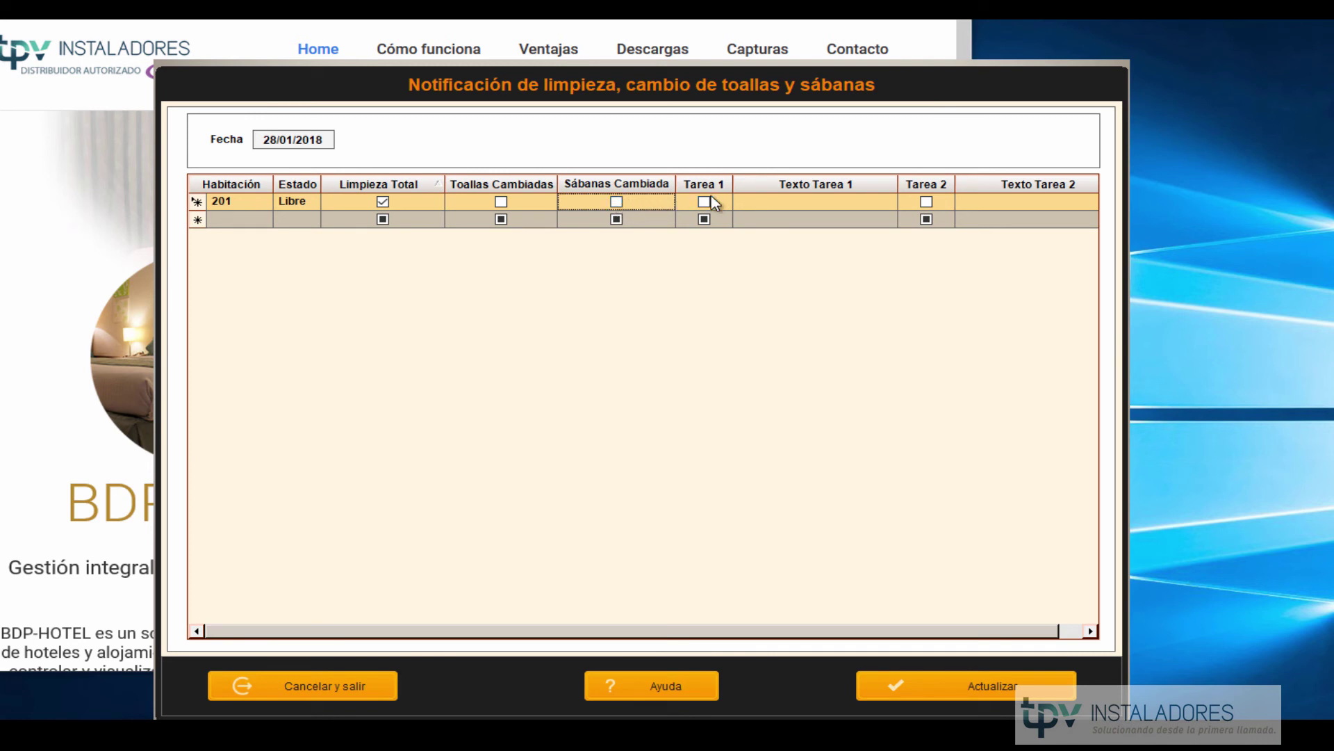
{"action": "left_click", "coordinate": [826, 211]}
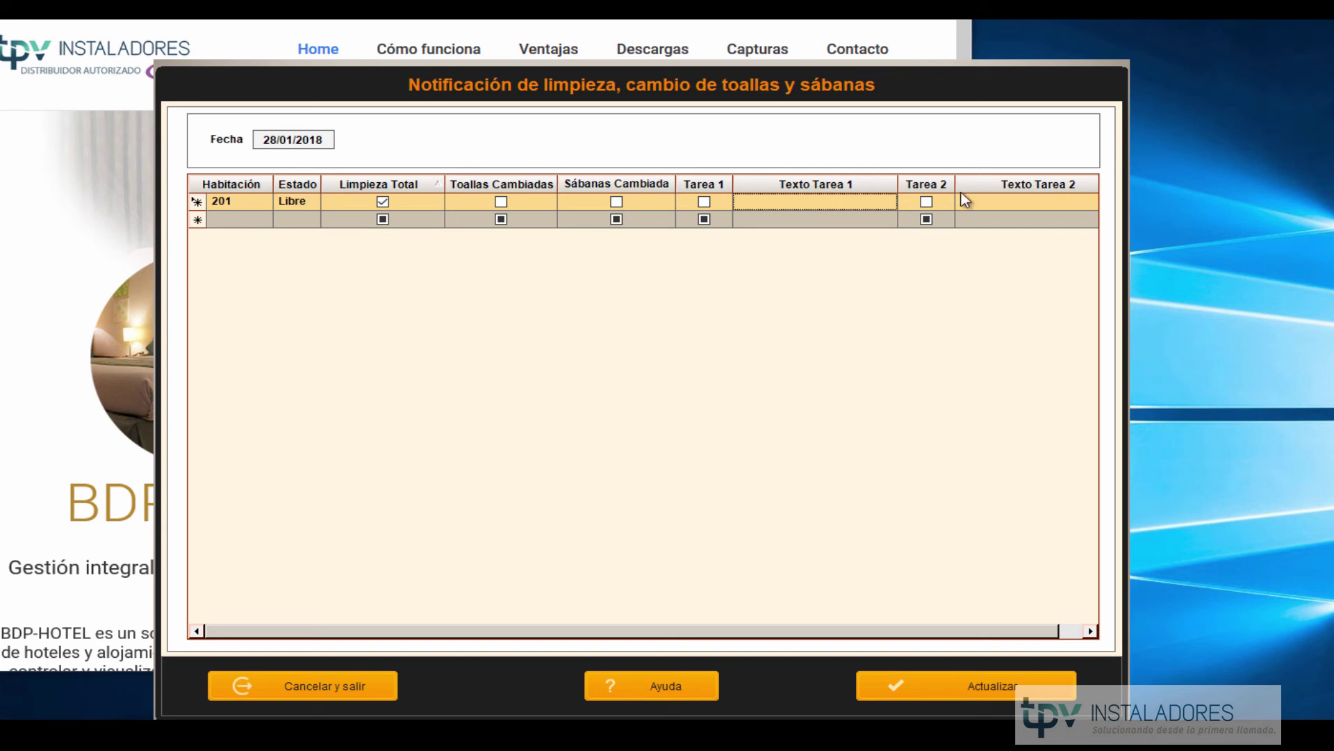
Add room 202 to the list, also marked for Limpieza Total.
{"action": "left_click", "coordinate": [259, 220]}
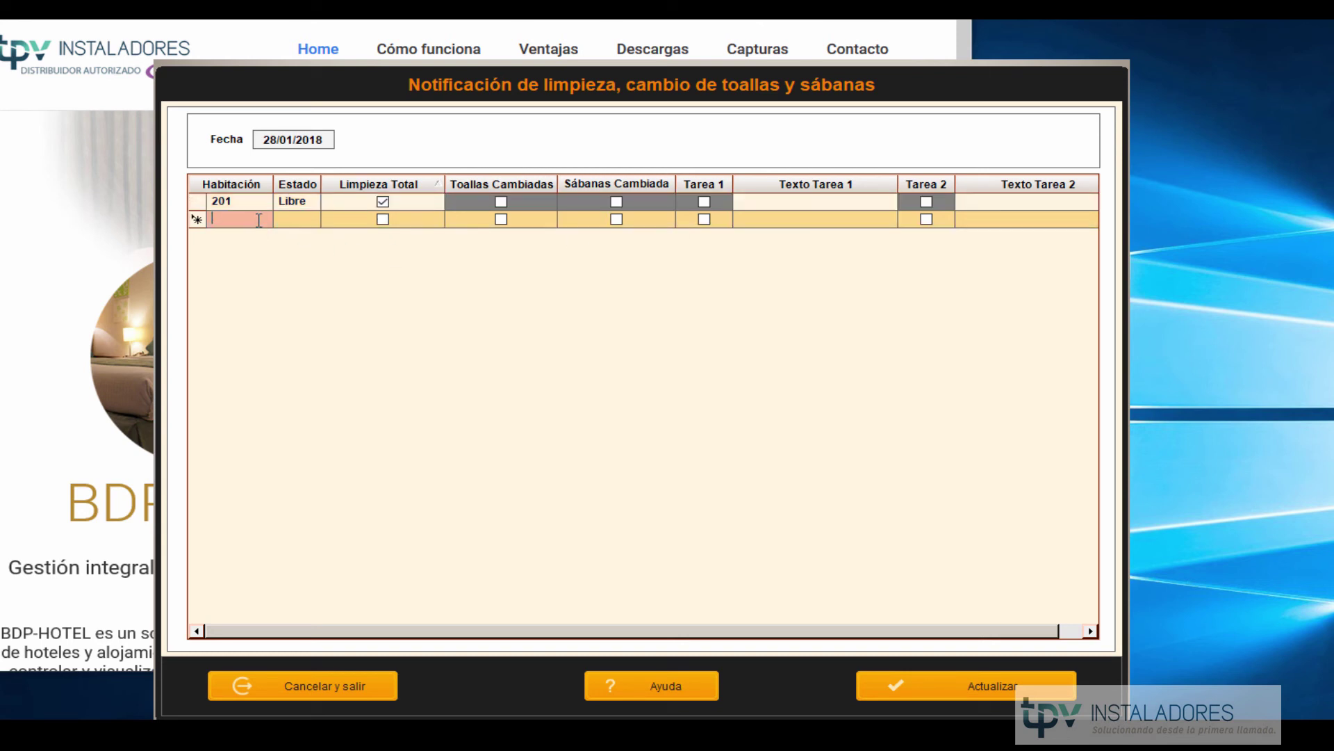
{"action": "type", "text": "202"}
{"action": "key", "text": "Tab"}
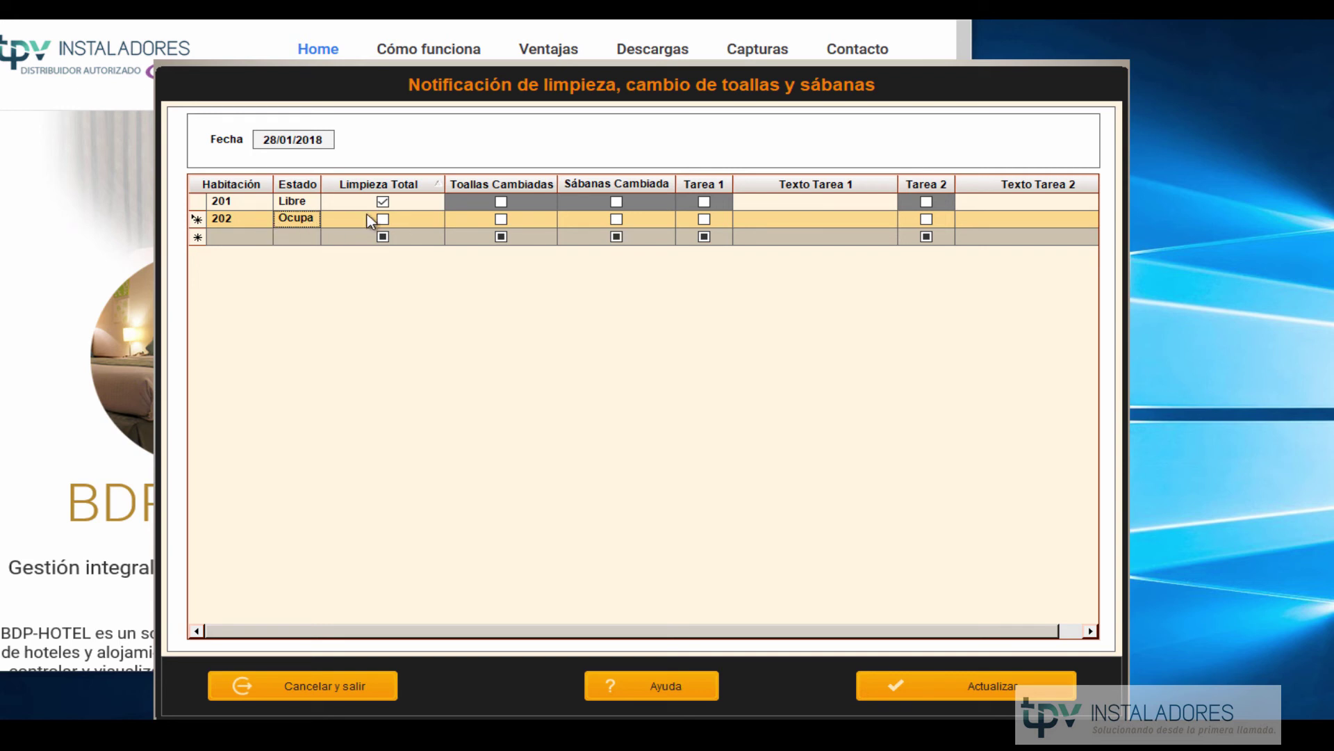
{"action": "left_click", "coordinate": [386, 221]}
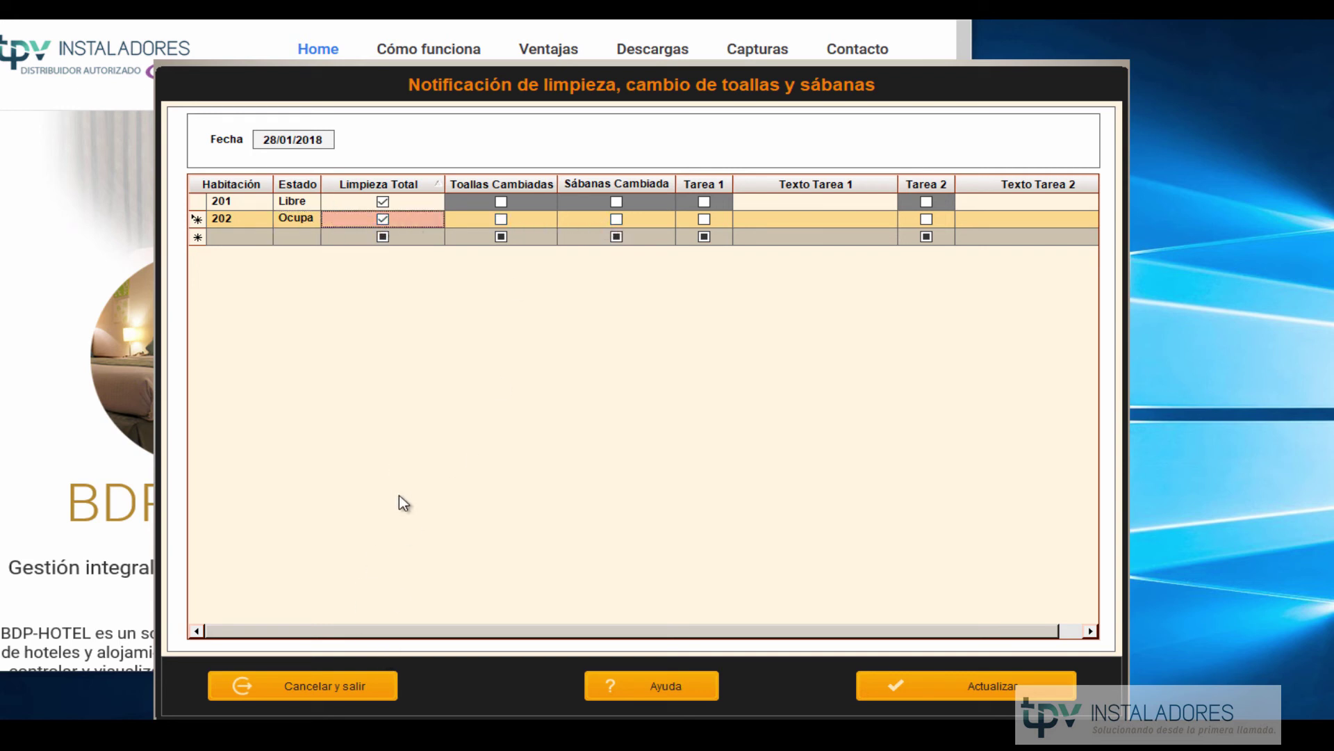
Save the cleaning notifications with confirmation and exit the cleaning window.
{"action": "left_click", "coordinate": [932, 684]}
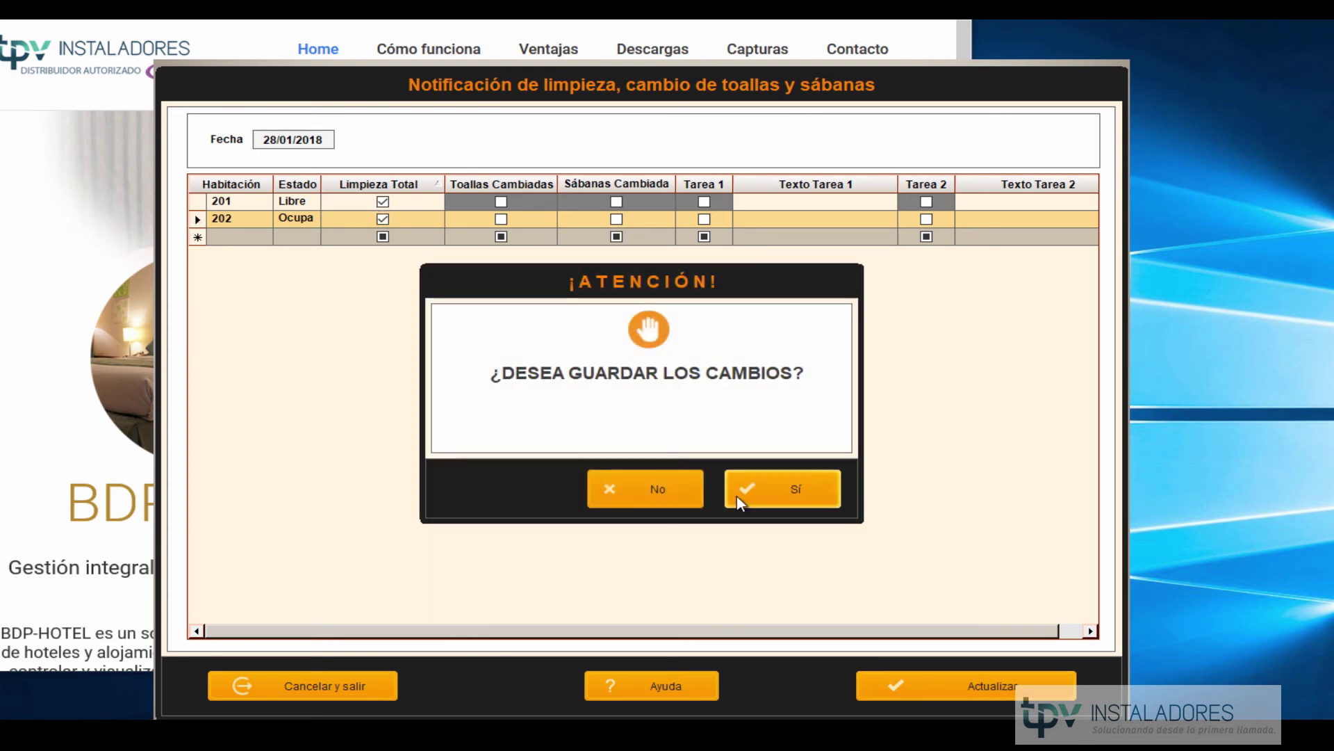
{"action": "left_click", "coordinate": [758, 496]}
{"action": "left_click", "coordinate": [760, 503]}
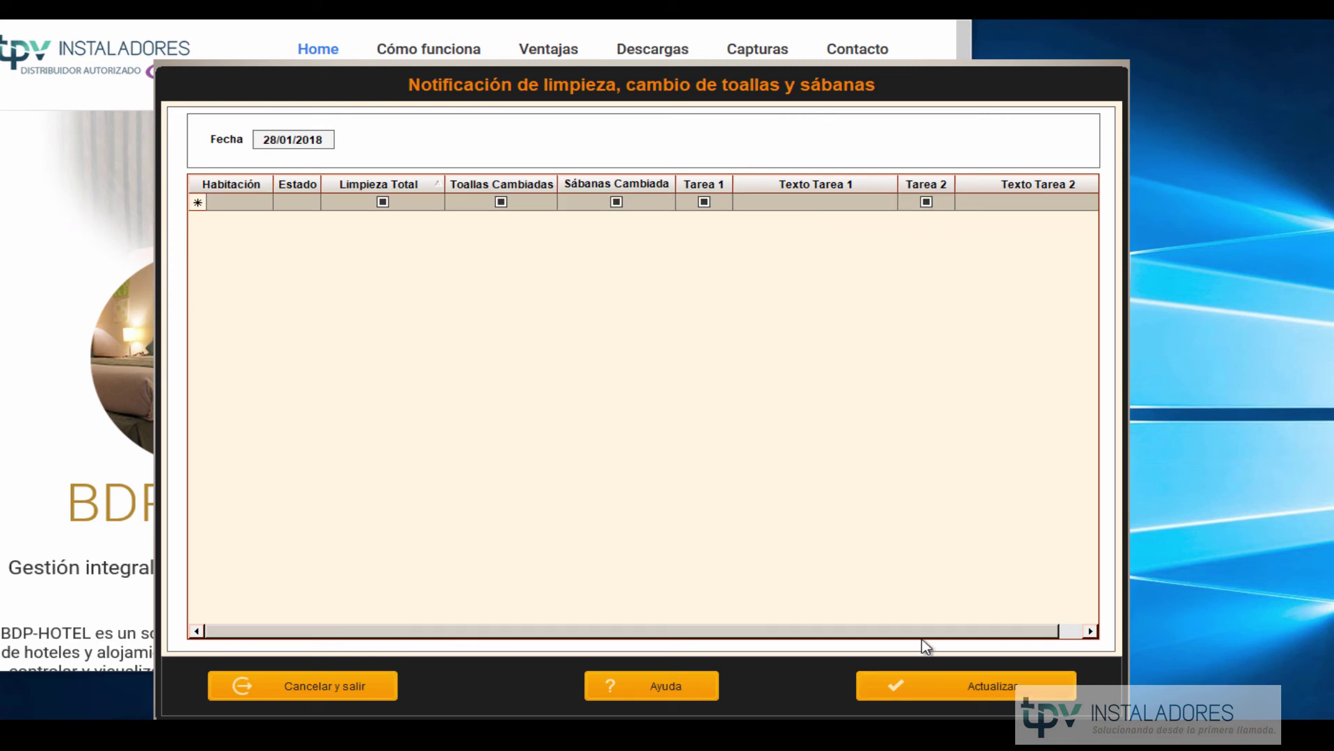
{"action": "left_click", "coordinate": [325, 689]}
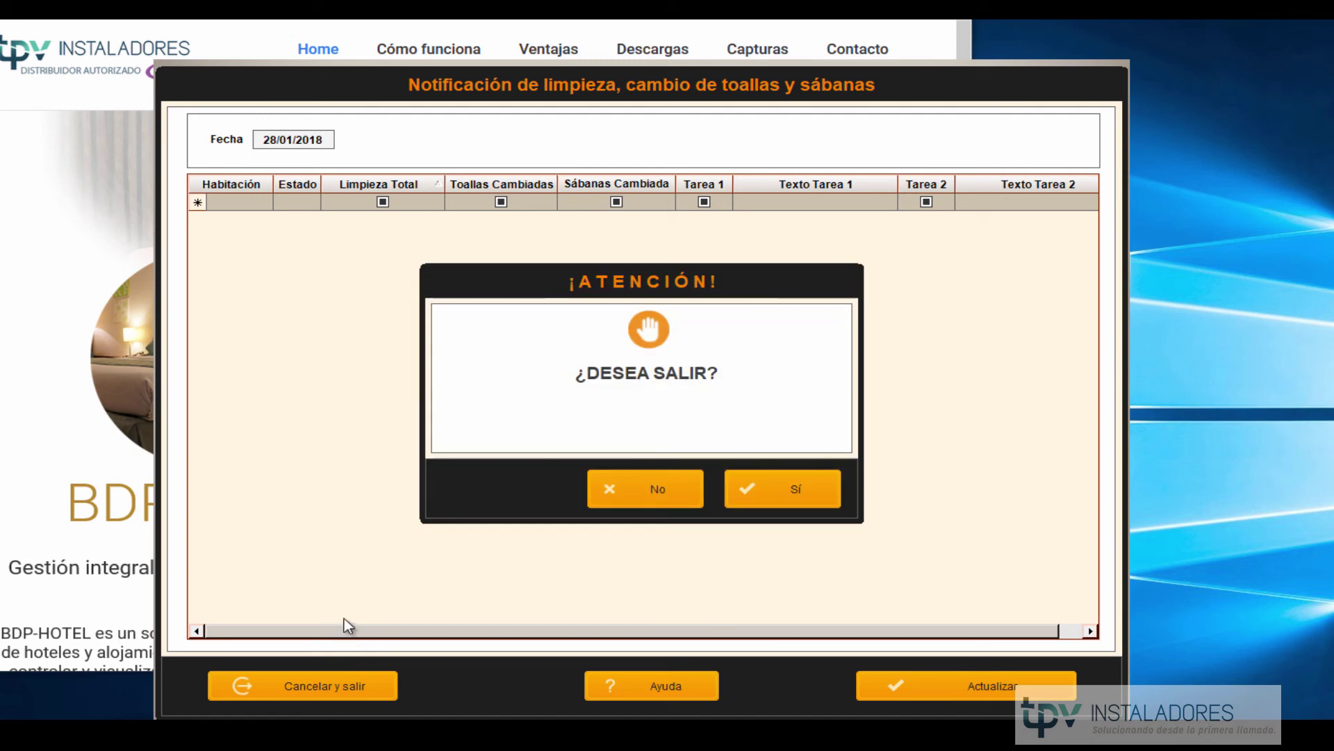
{"action": "left_click", "coordinate": [768, 494]}
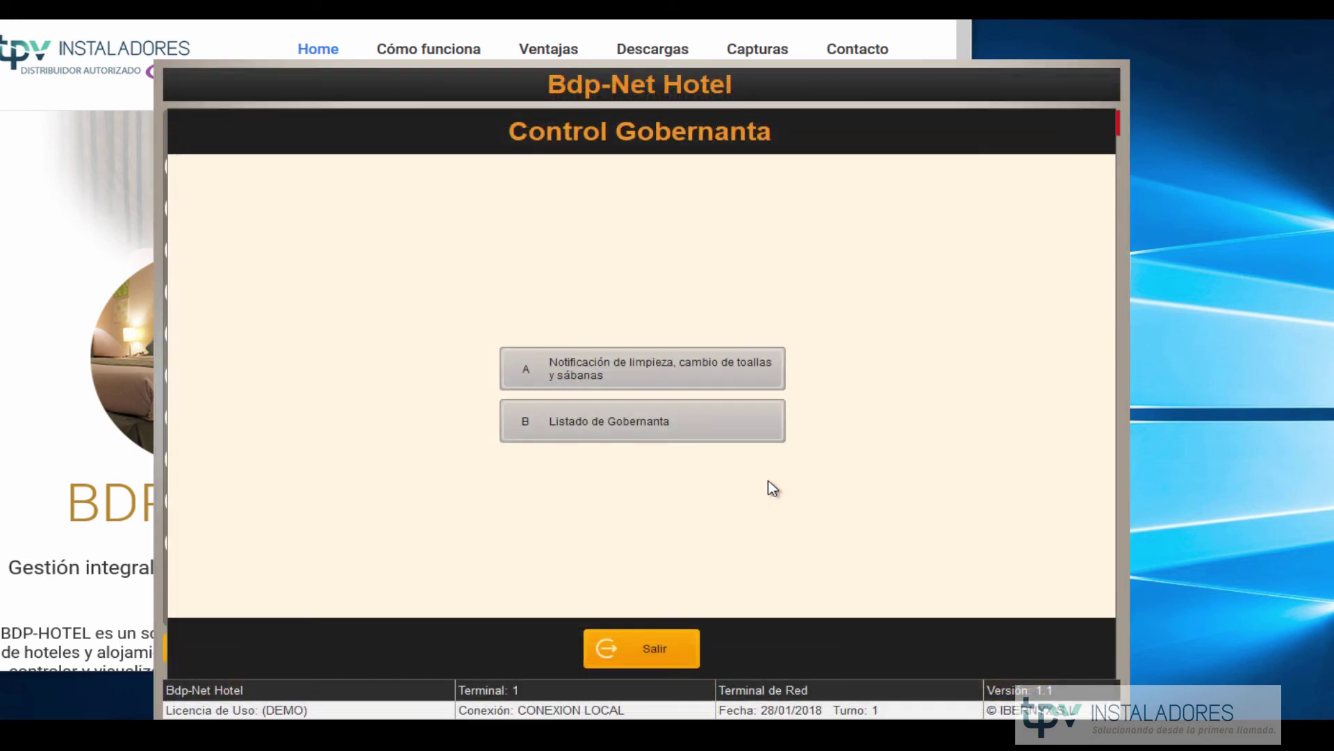
Generate the Listado de Gobernanta for 28/01/2018, then leave Control Gobernanta.
{"action": "left_click", "coordinate": [659, 426]}
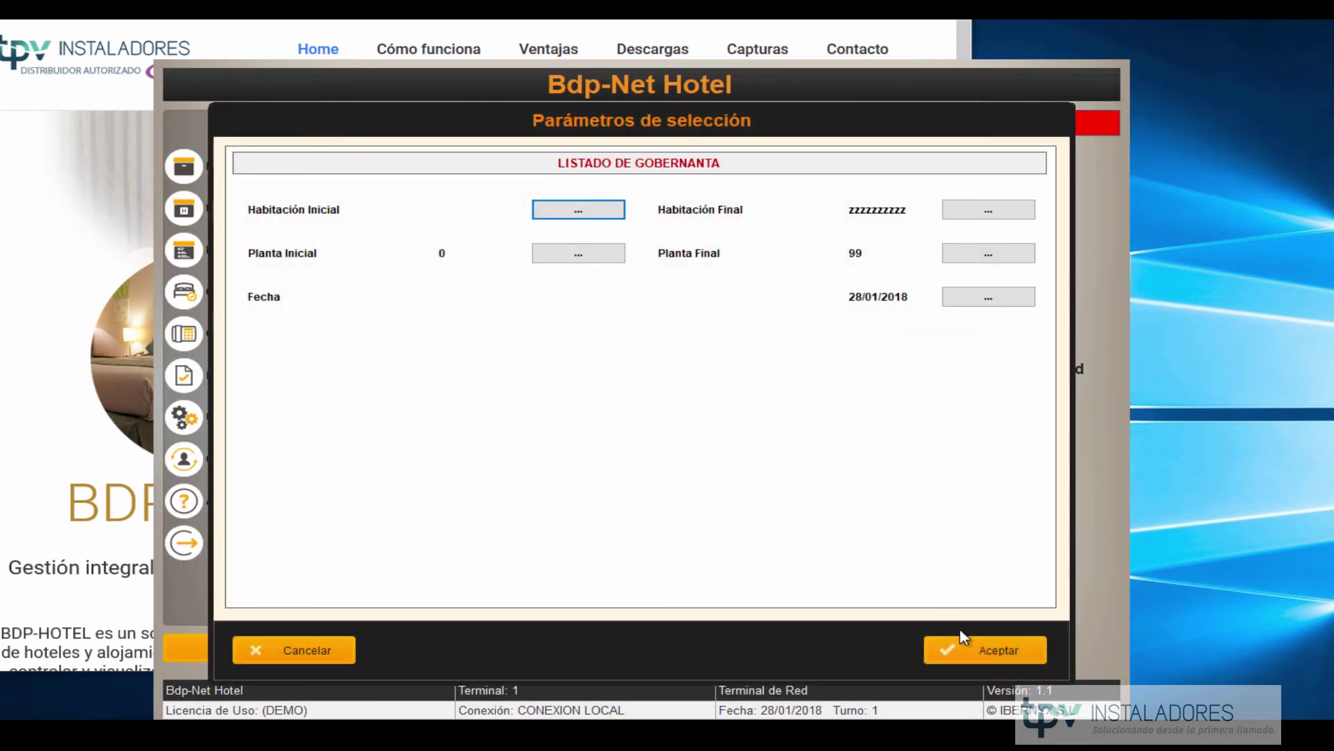
{"action": "left_click", "coordinate": [998, 649]}
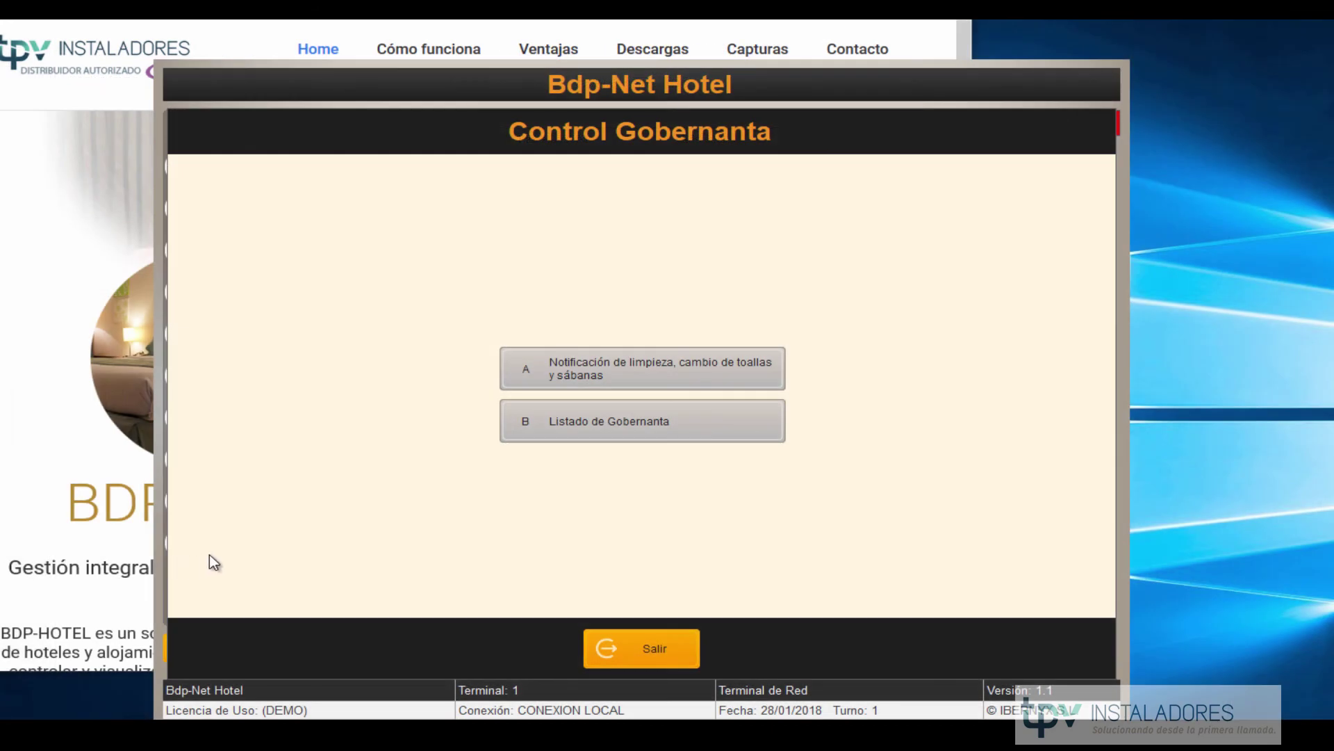
{"action": "left_click", "coordinate": [599, 657]}
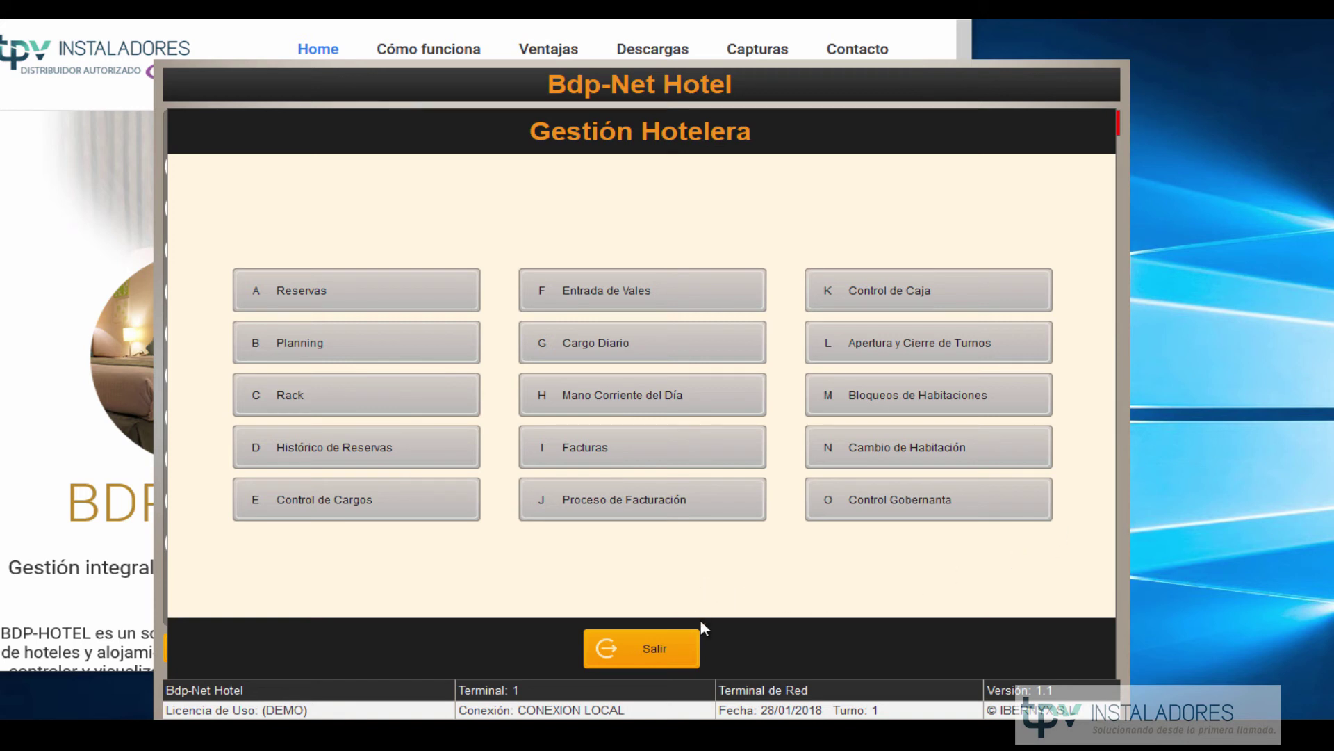
Go to Listados y Estadísticas and browse the billing (A) and control (B) listing submenus.
{"action": "left_click", "coordinate": [636, 658]}
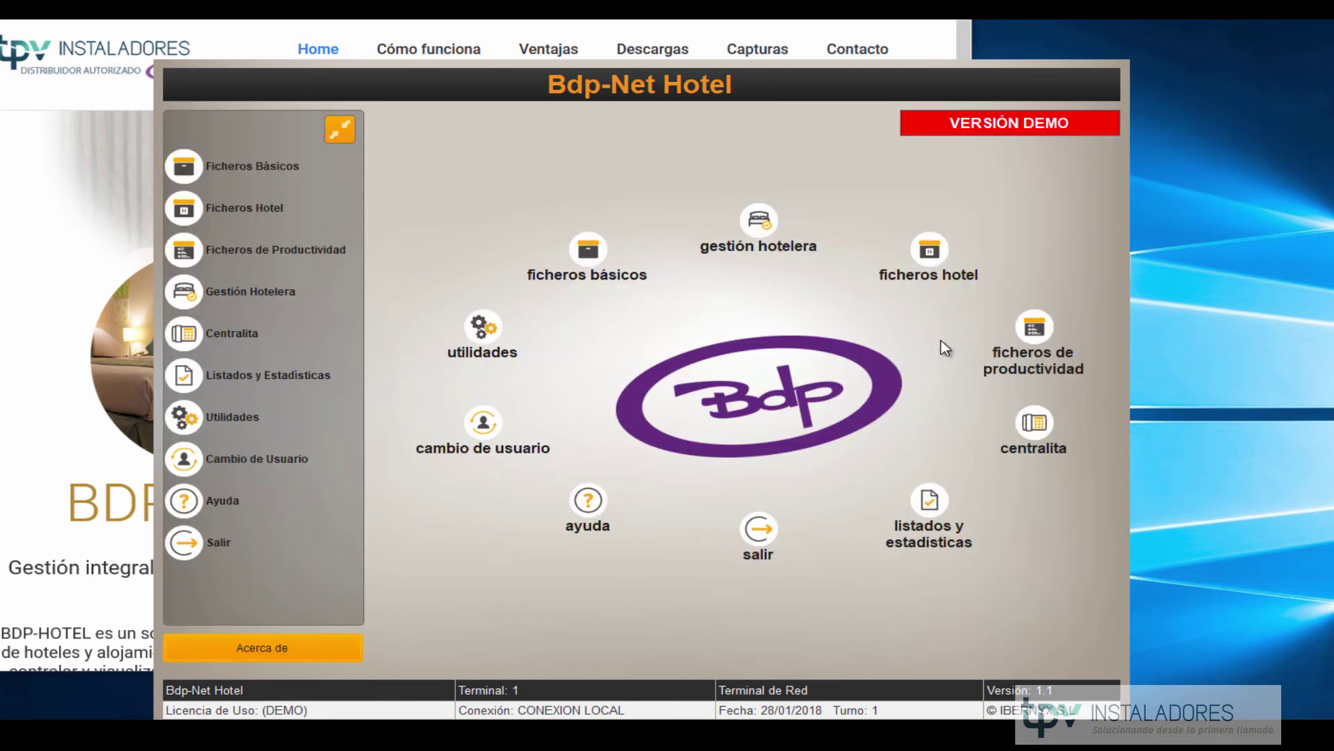
{"action": "left_click", "coordinate": [931, 499]}
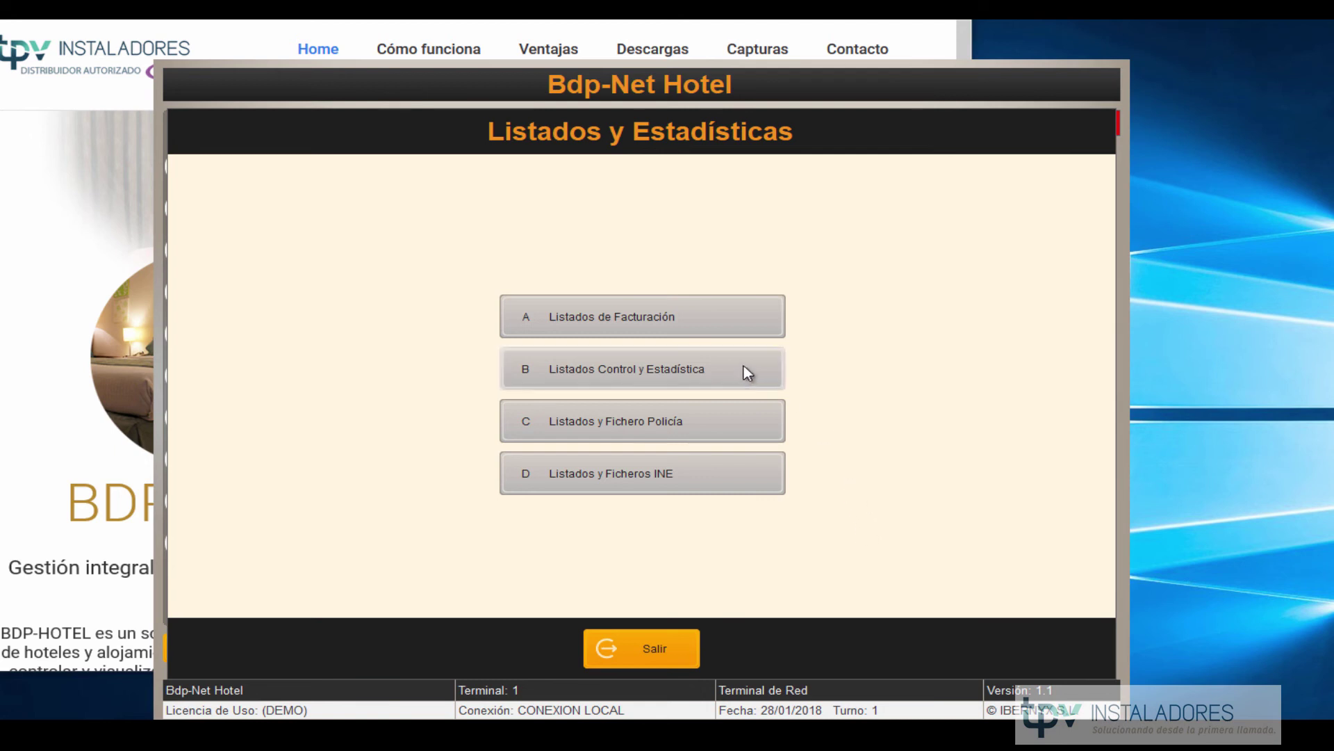
{"action": "left_click", "coordinate": [664, 322]}
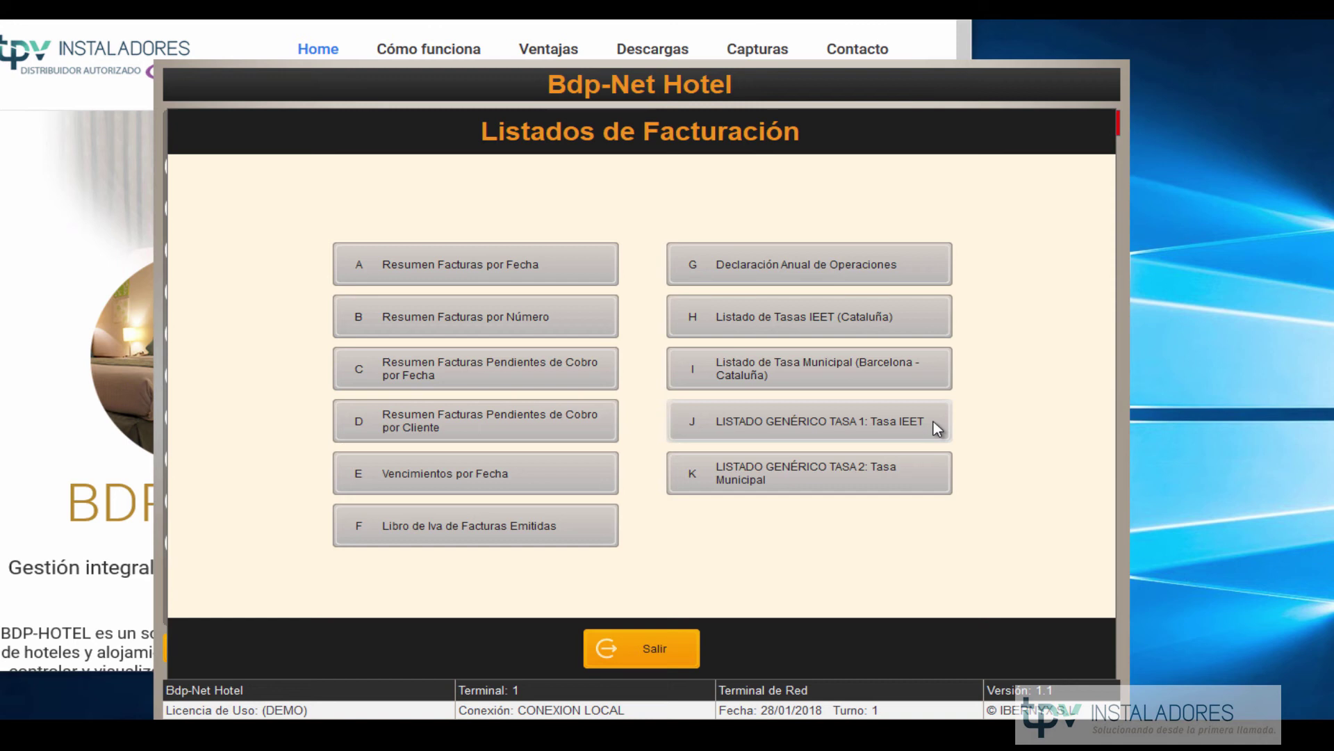
{"action": "left_click", "coordinate": [667, 636]}
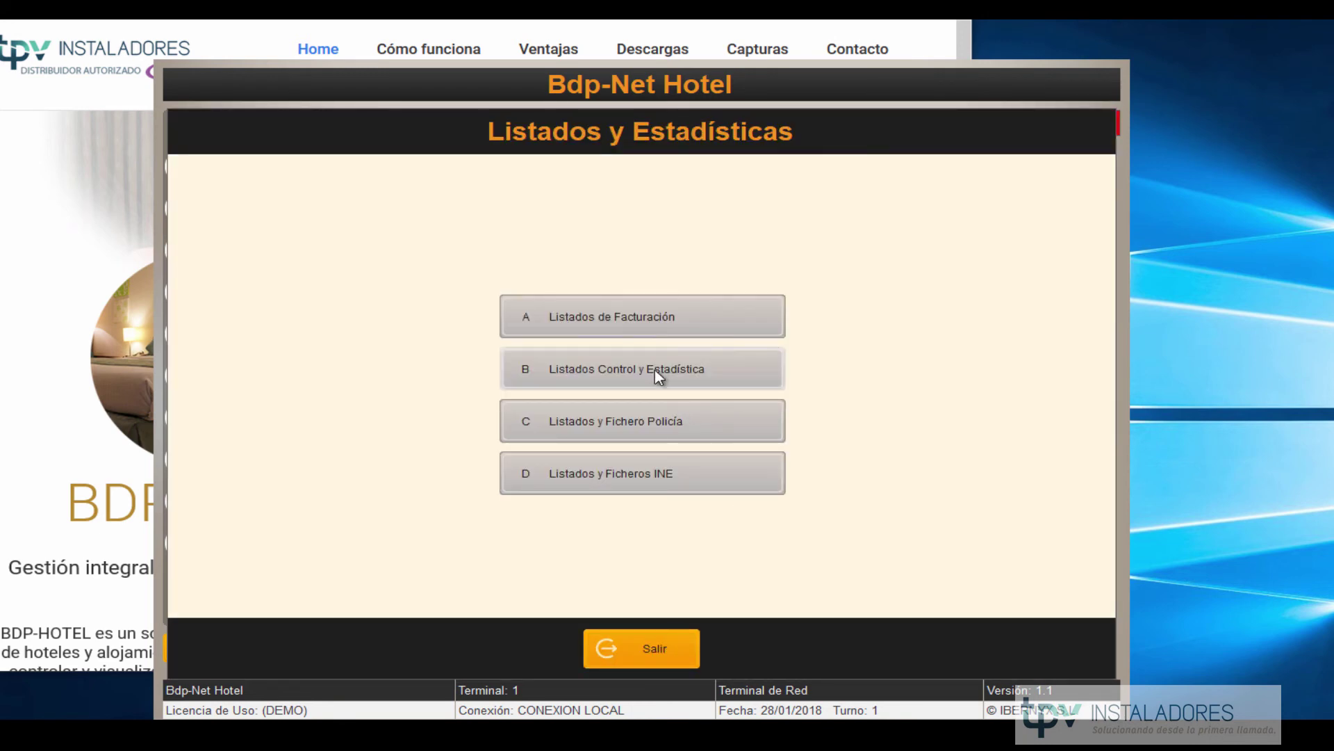
{"action": "left_click", "coordinate": [655, 370]}
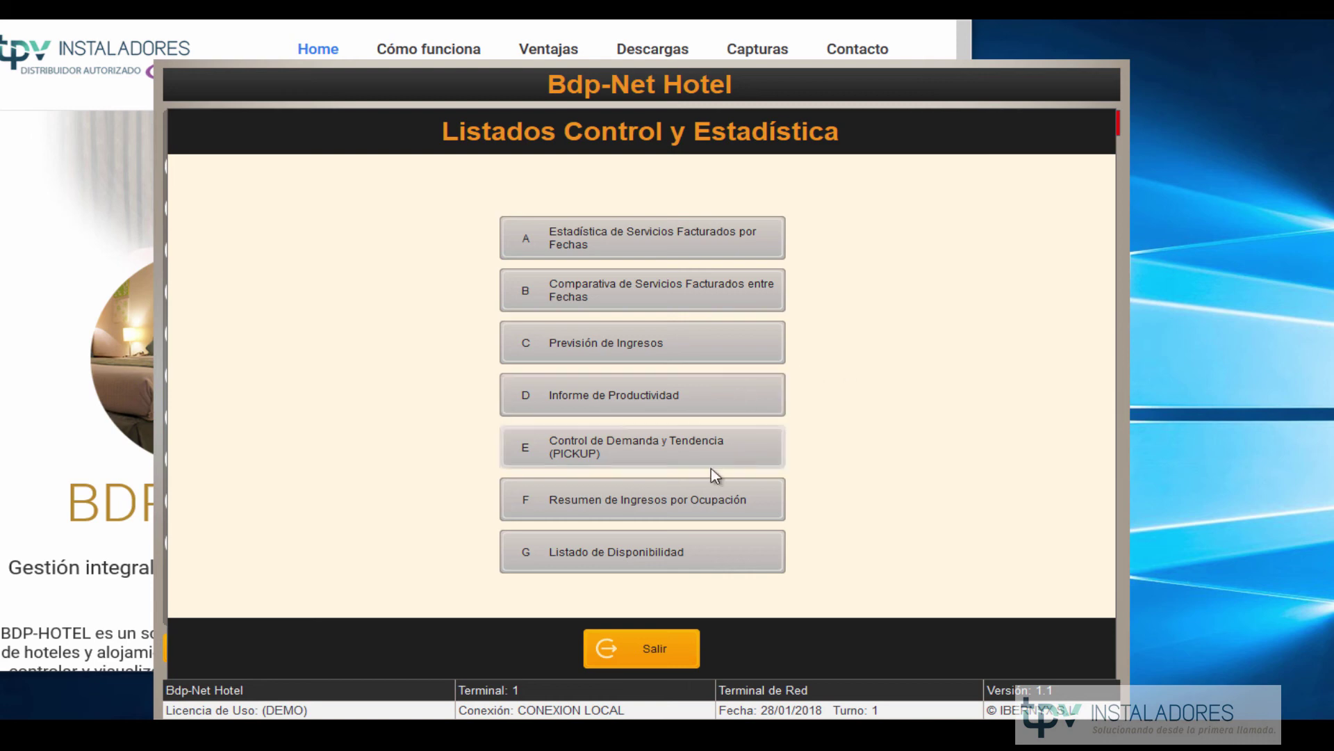
{"action": "left_click", "coordinate": [650, 645]}
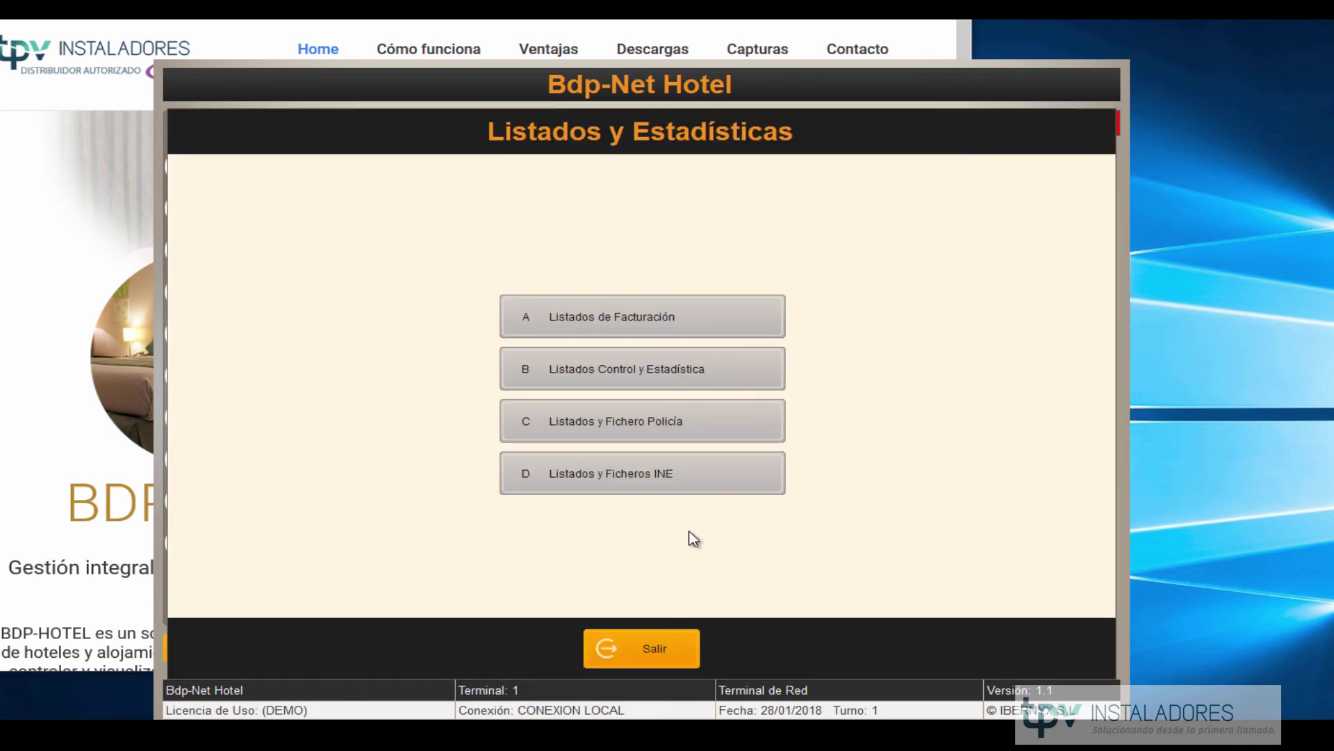
Generate the police guest listing for 28/01/2018 and close its preview.
{"action": "left_click", "coordinate": [646, 421]}
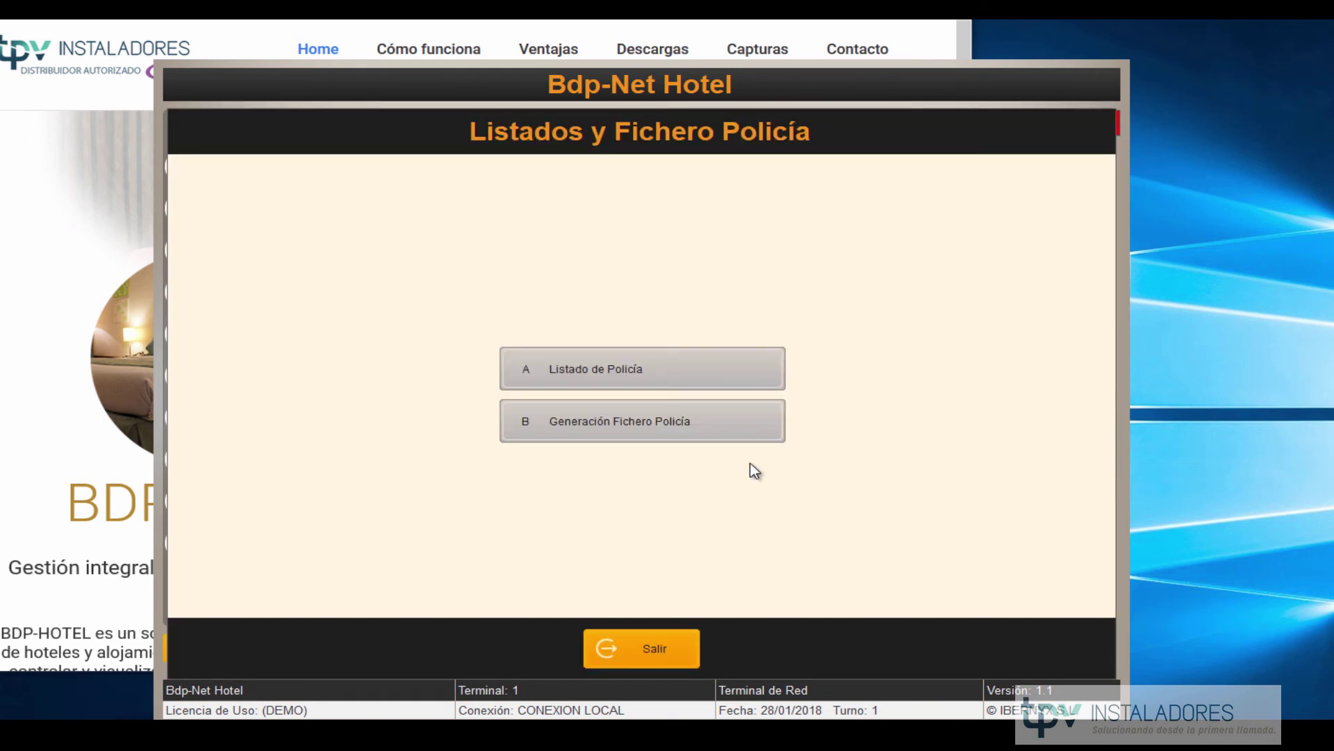
{"action": "left_click", "coordinate": [677, 372]}
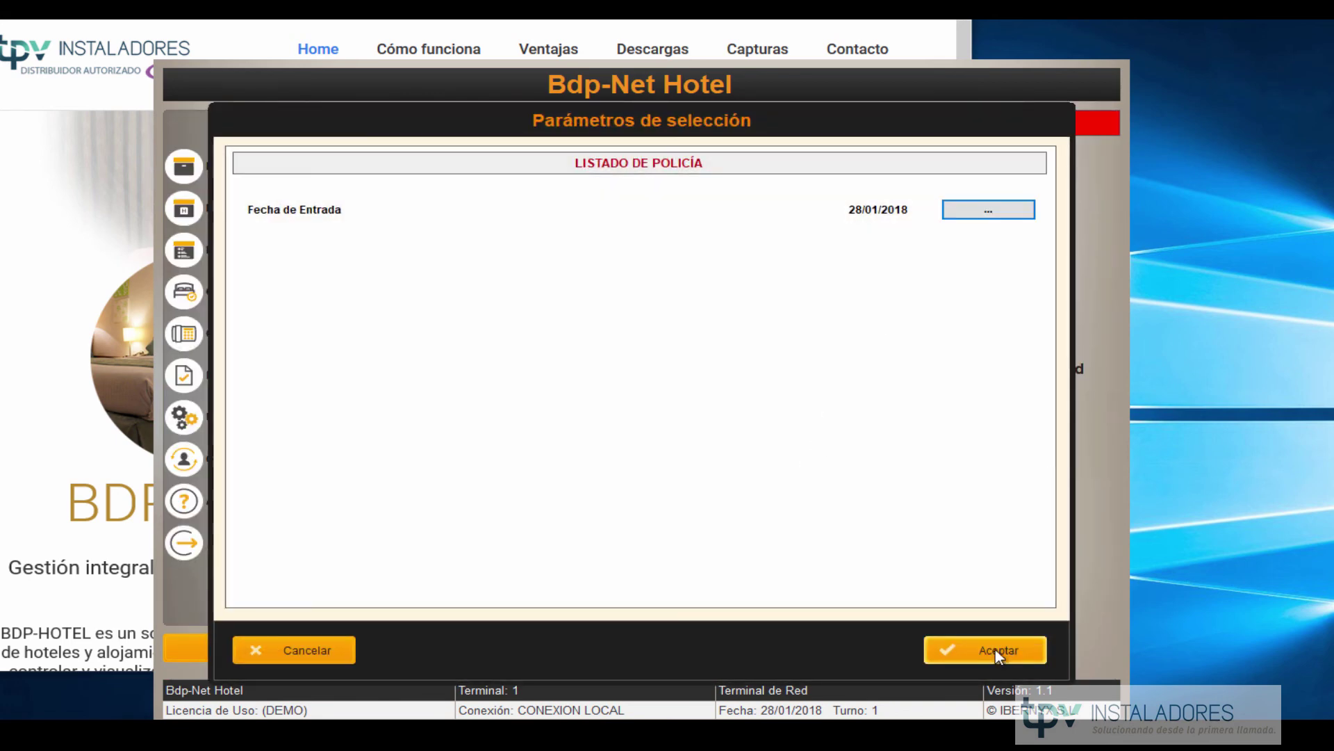
{"action": "left_click", "coordinate": [996, 650]}
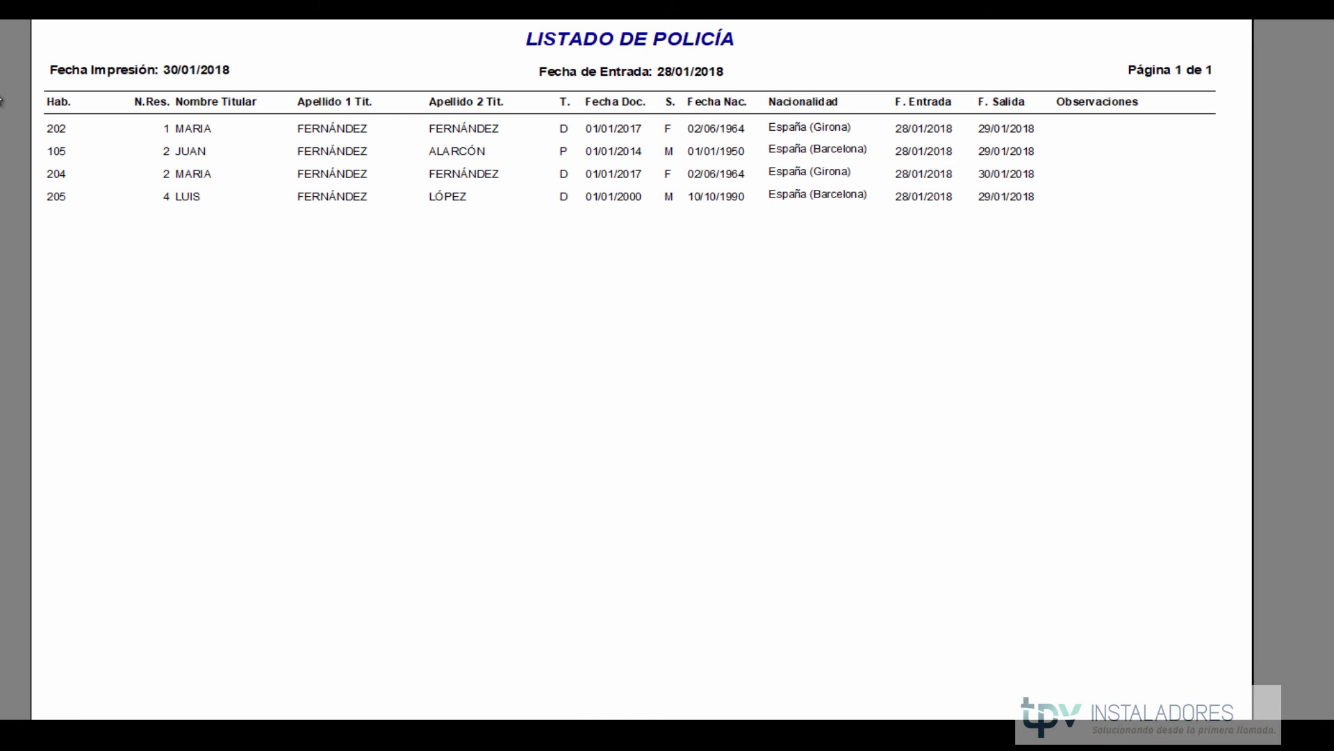
{"action": "key", "text": "Escape"}
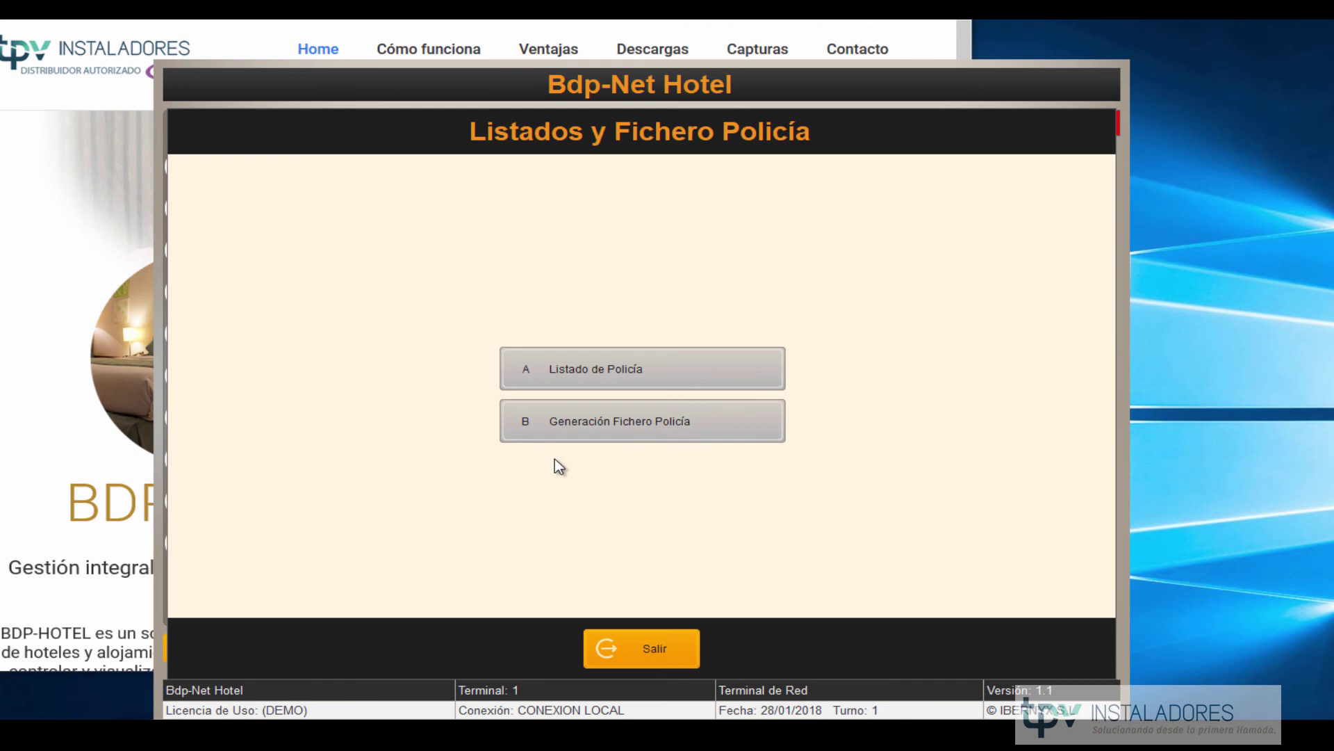
Open Generación Fichero Policía, choose 28/01/2018 in the calendar, and load its four records.
{"action": "left_click", "coordinate": [578, 419]}
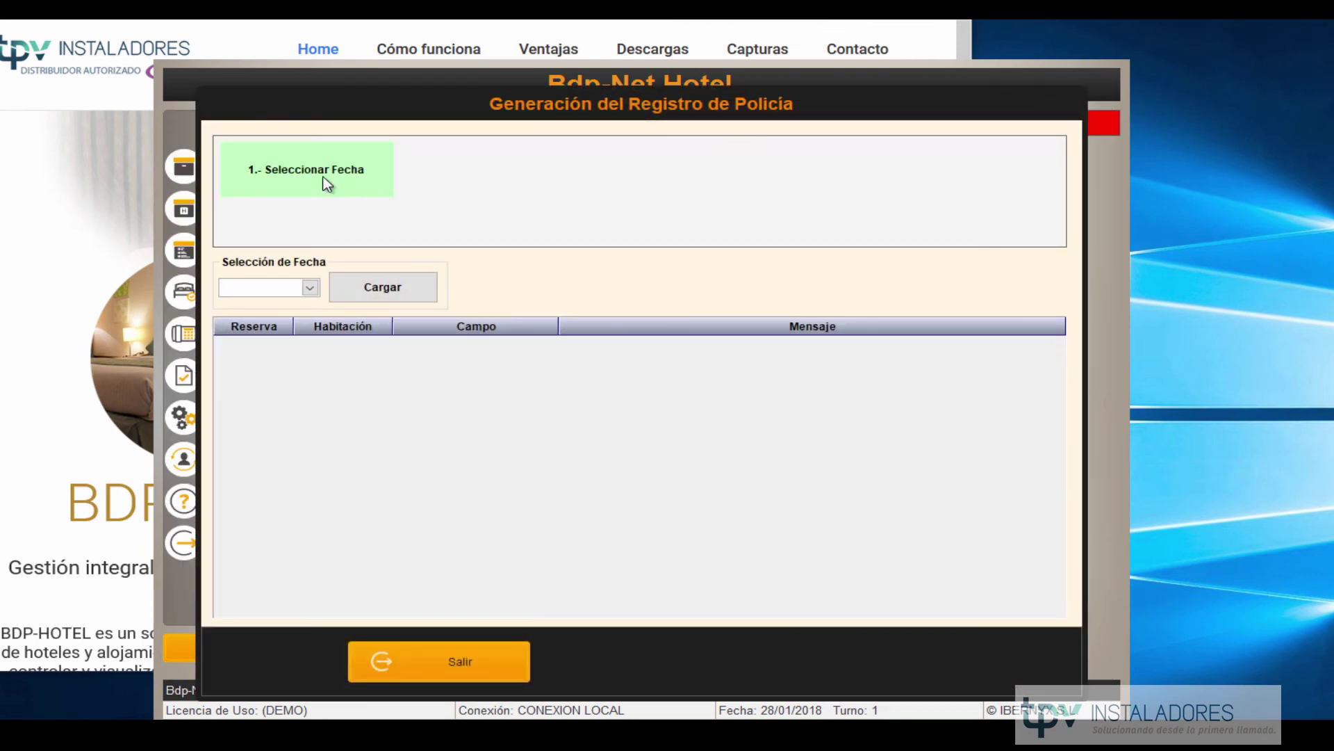
{"action": "left_click", "coordinate": [310, 288]}
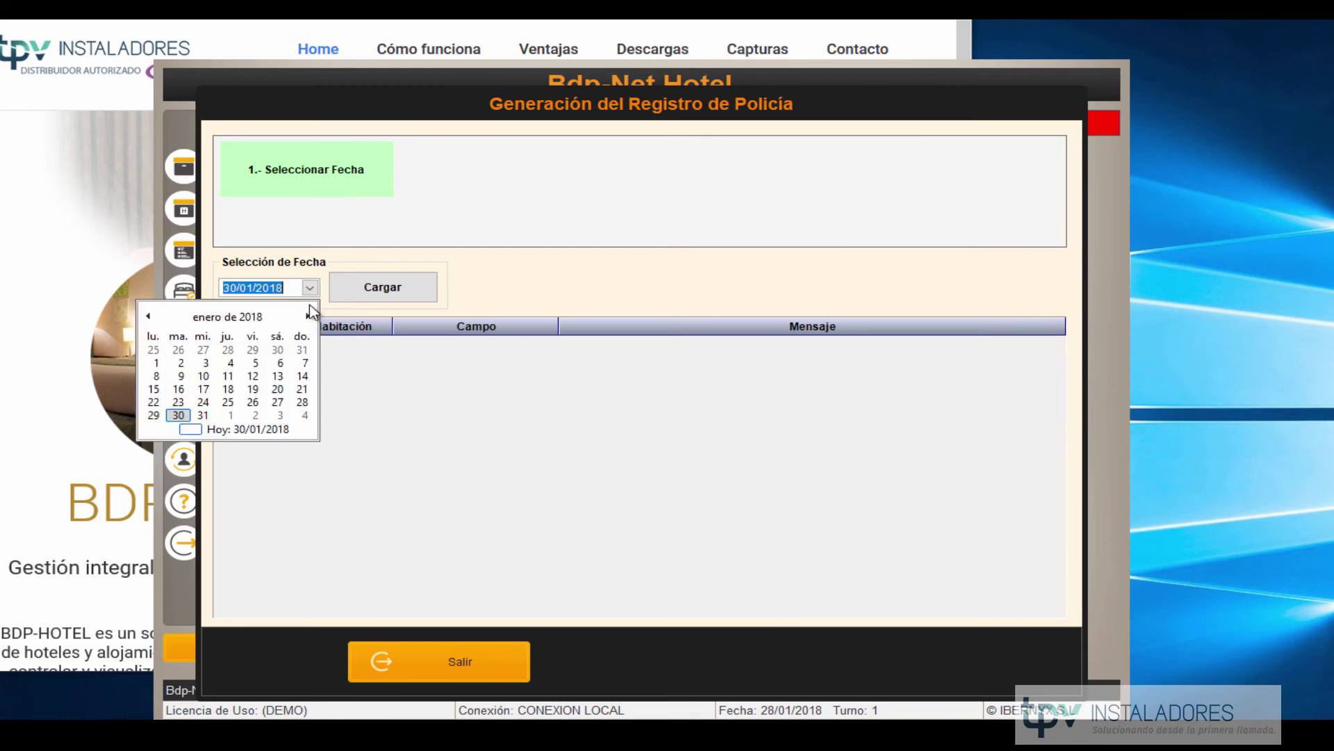
{"action": "left_click", "coordinate": [301, 398]}
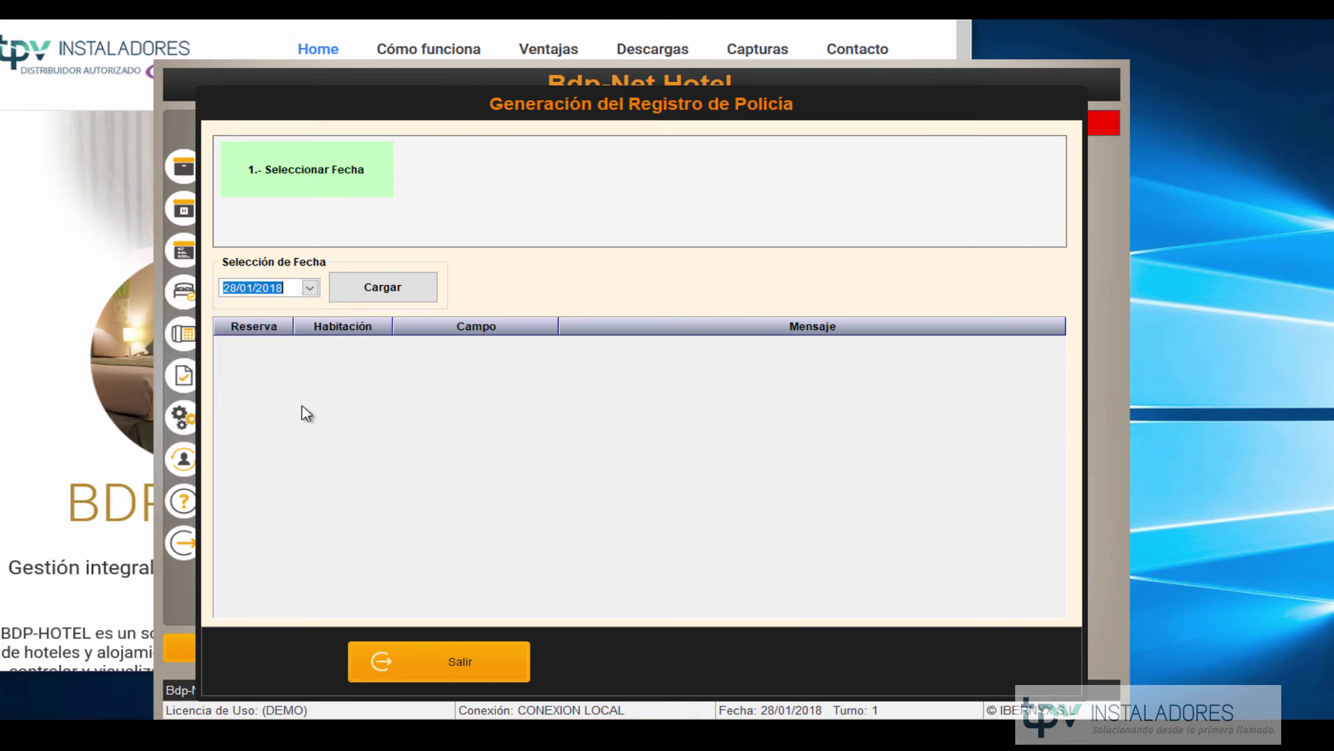
{"action": "left_click", "coordinate": [390, 292]}
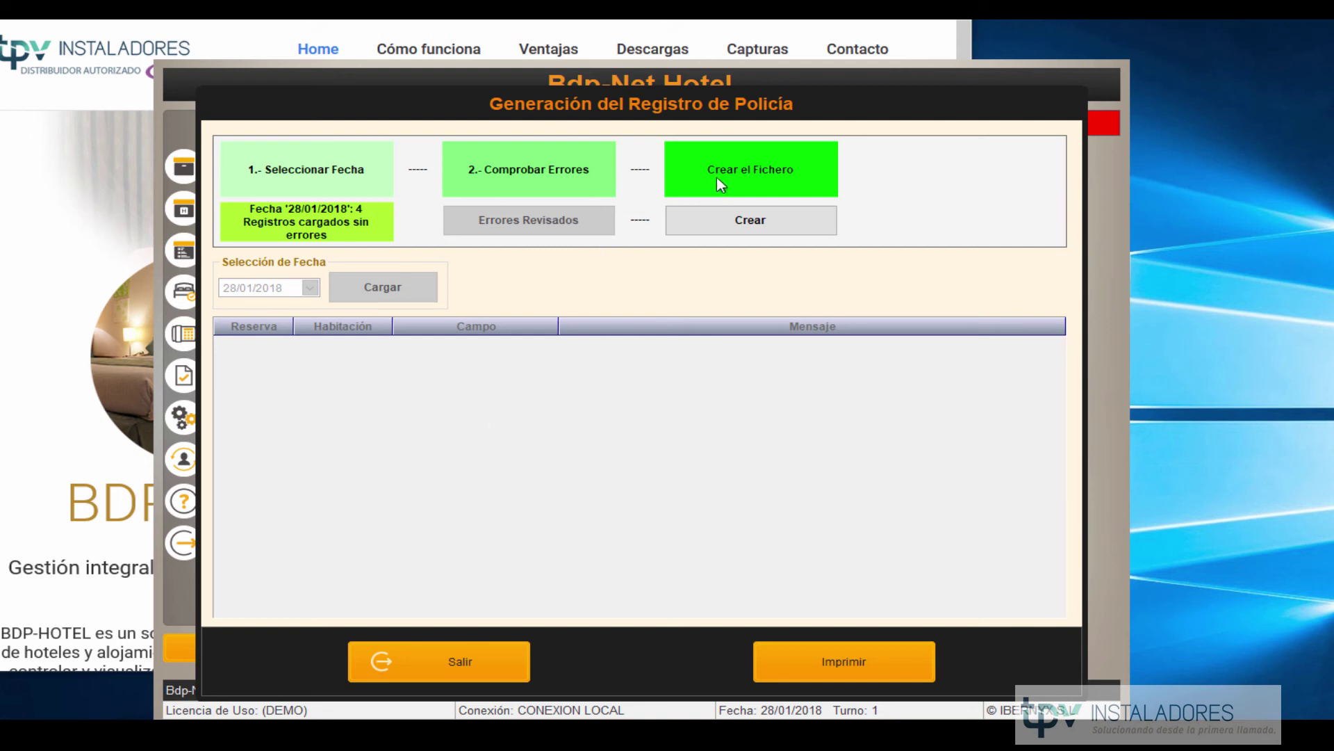
Create the 28/01/2018 police registration file and accept the 'Fichero creado' notice.
{"action": "left_click", "coordinate": [729, 219]}
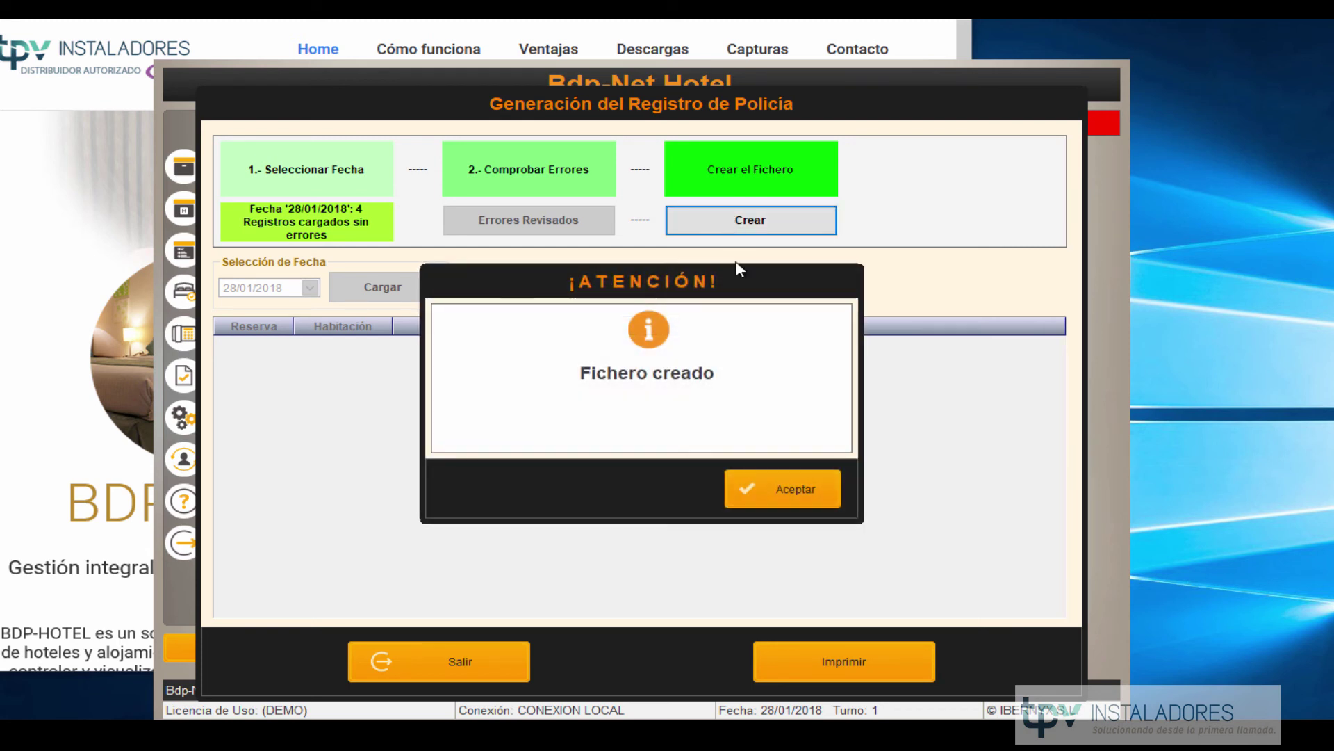
{"action": "left_click", "coordinate": [778, 492]}
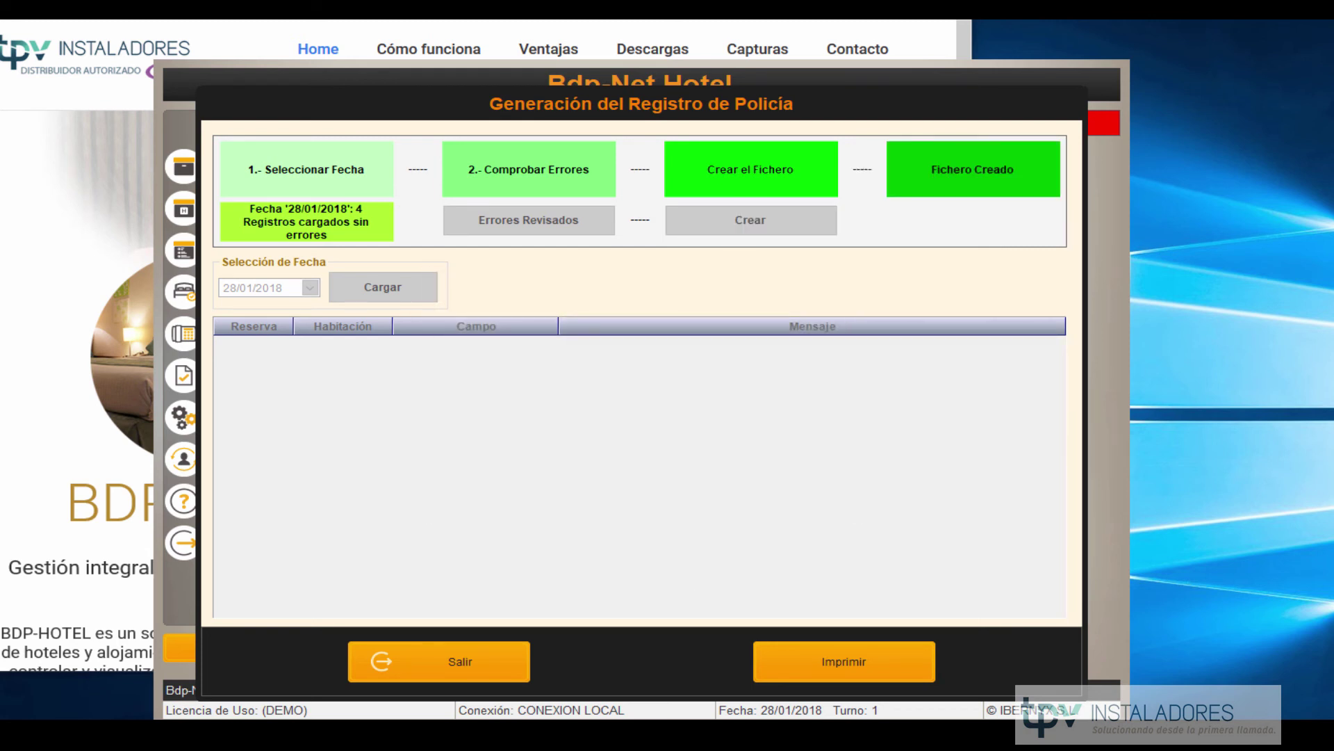
Open 900067D.012 from C:\Bdp-Net\Hotel\RegistroPol\2018 in Notepad++ via File Explorer.
{"action": "key", "text": "super+e"}
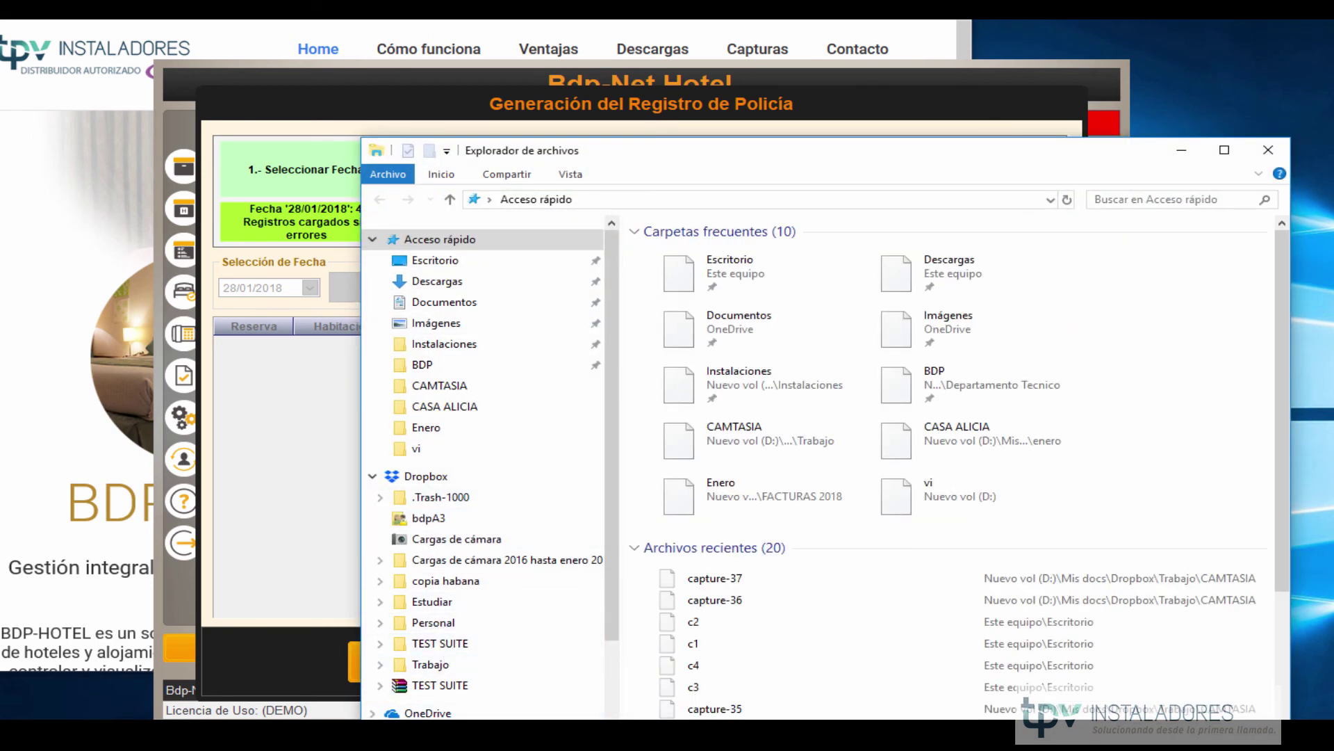
{"action": "left_click", "coordinate": [430, 734]}
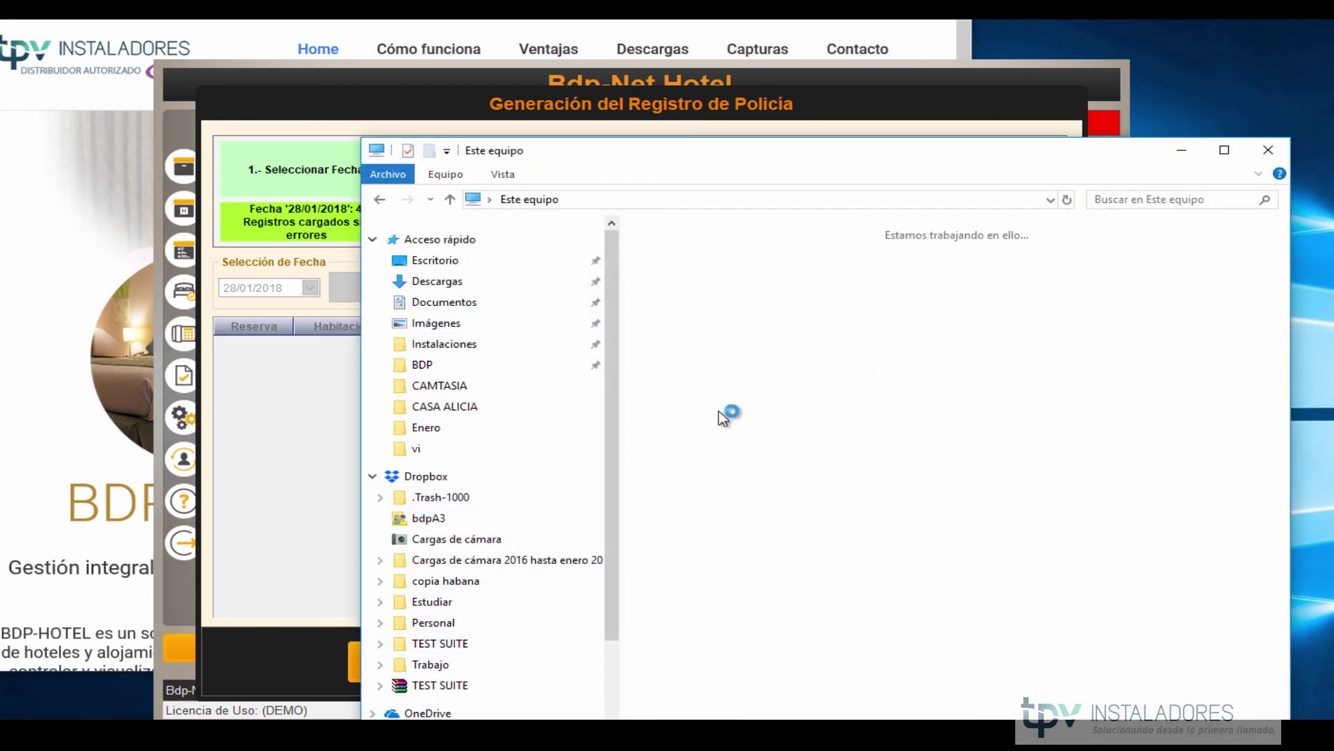
{"action": "double_click", "coordinate": [698, 499]}
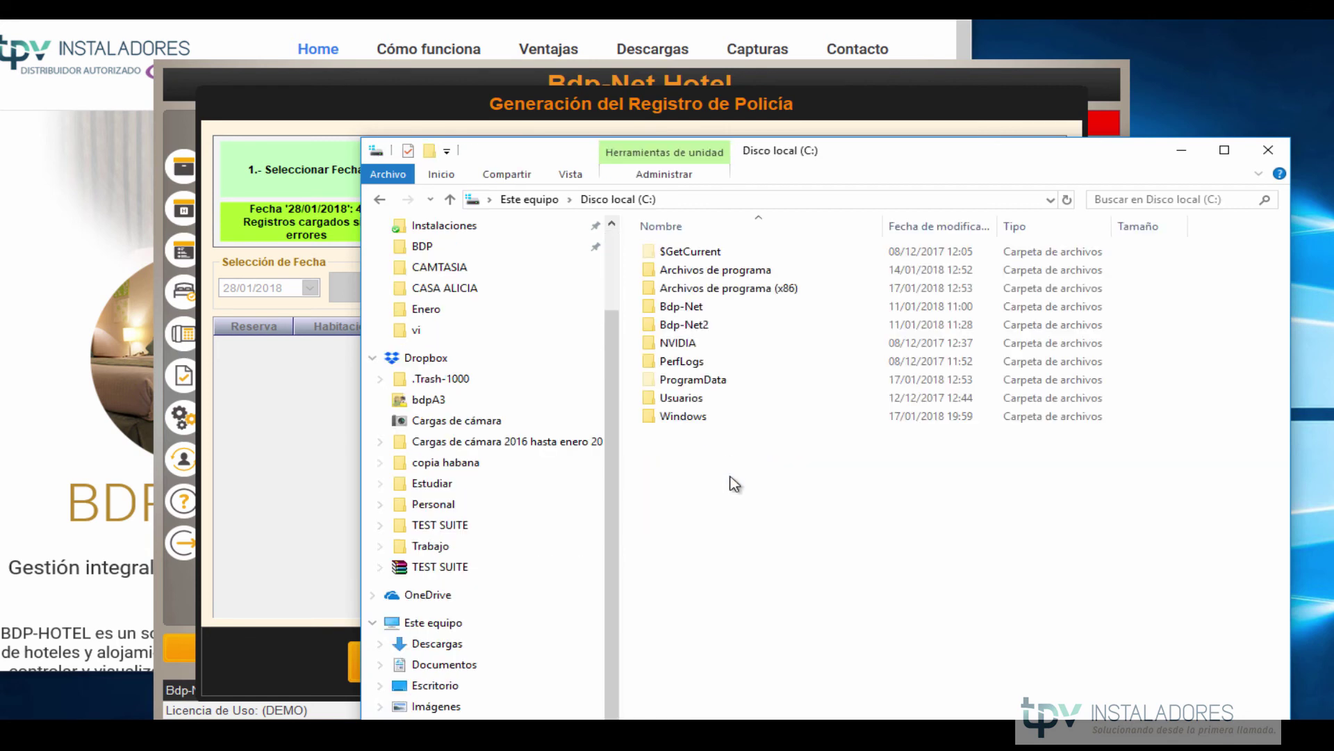
{"action": "double_click", "coordinate": [688, 309]}
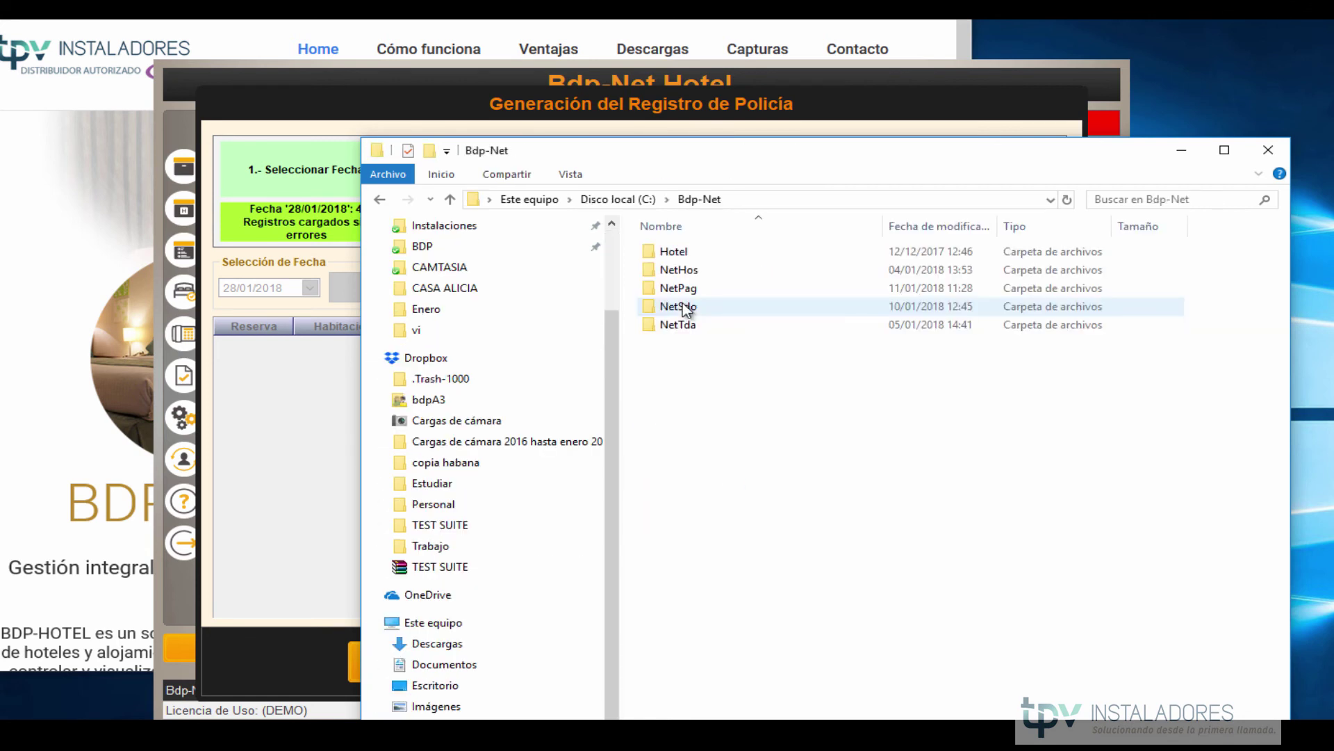
{"action": "double_click", "coordinate": [701, 255]}
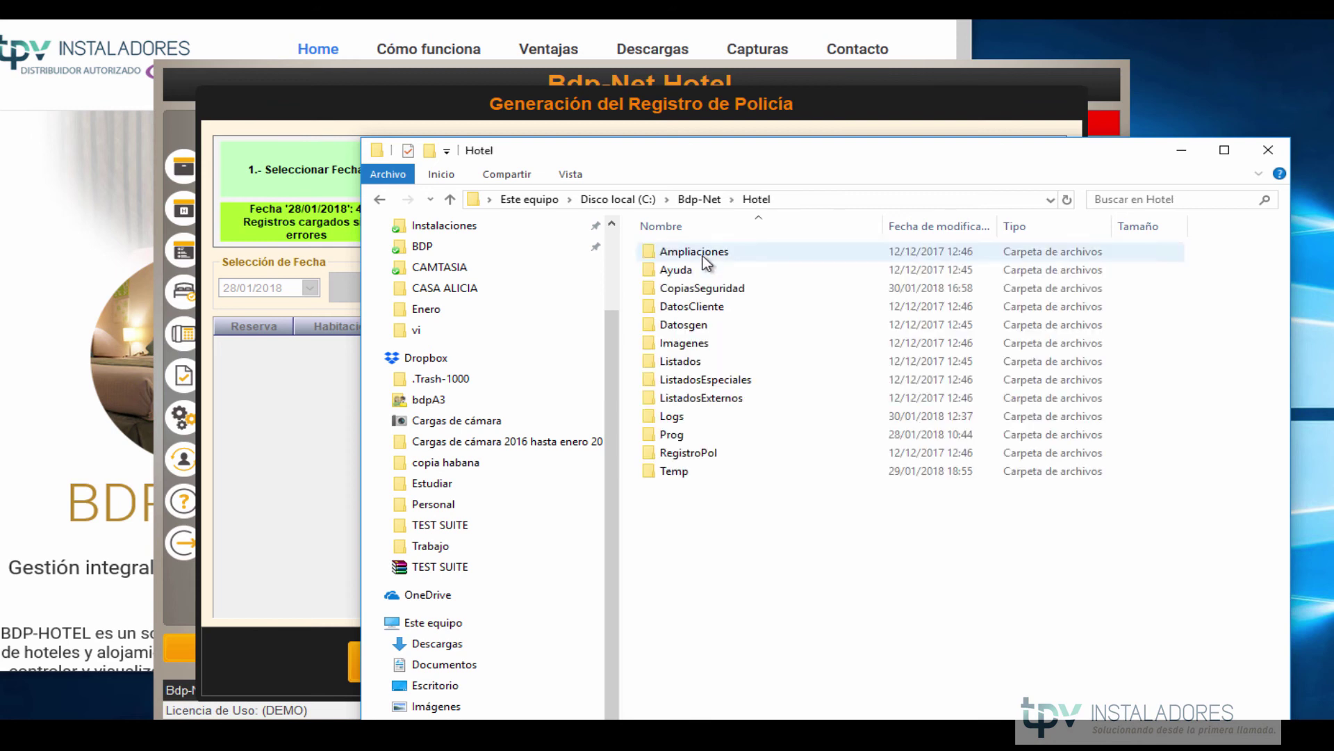
{"action": "double_click", "coordinate": [719, 457]}
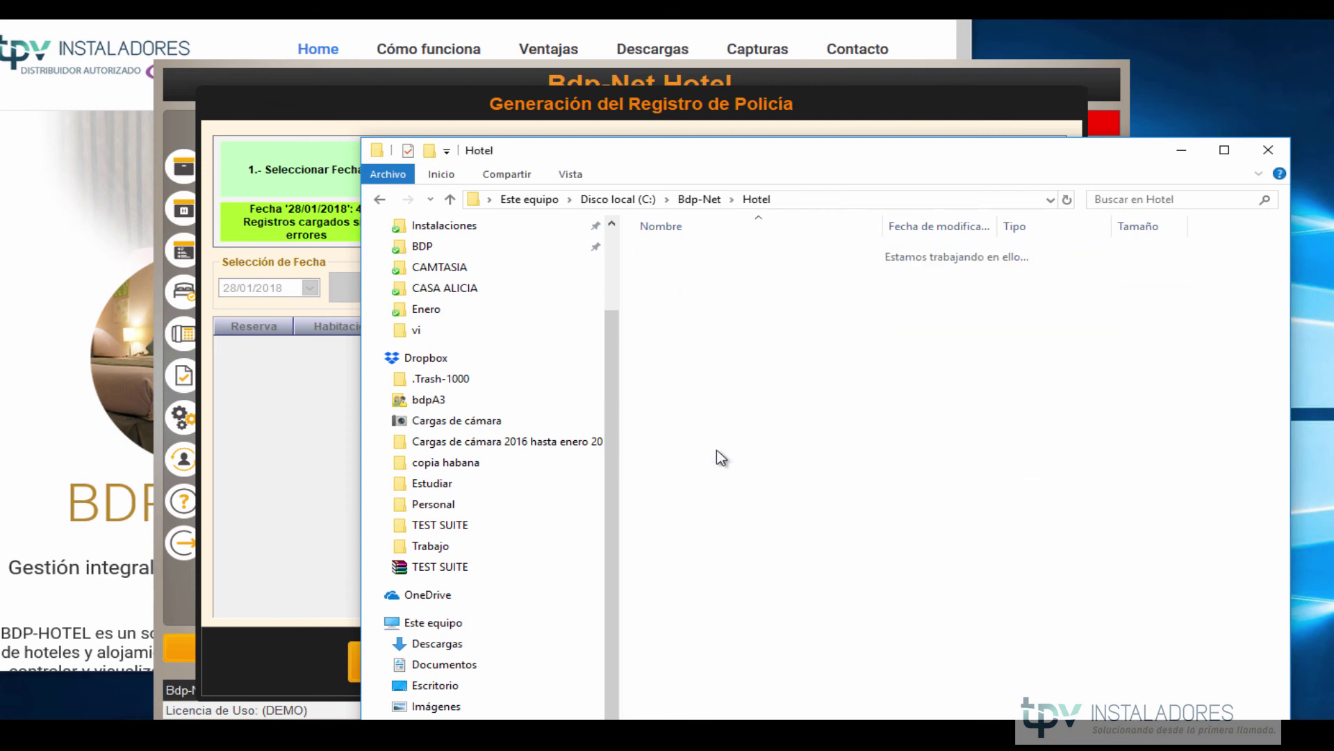
{"action": "left_click", "coordinate": [679, 256]}
{"action": "double_click", "coordinate": [671, 251]}
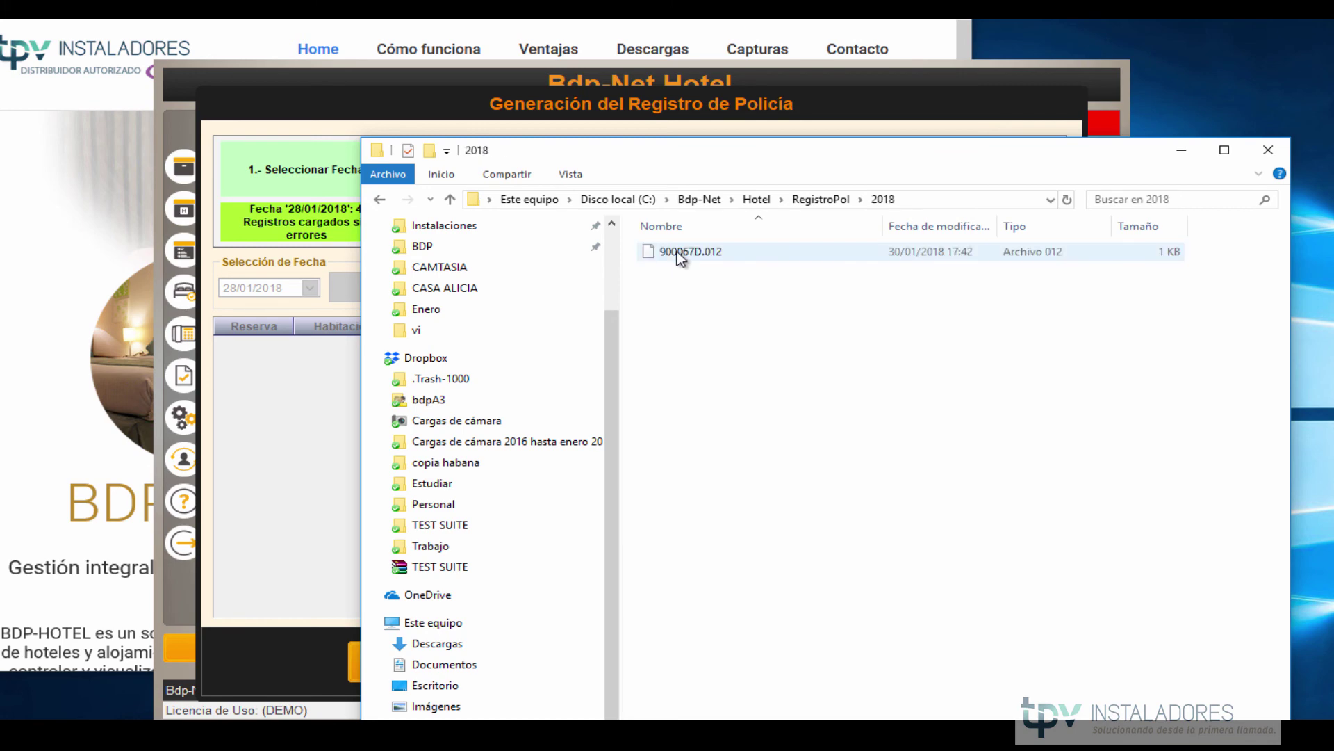
{"action": "right_click", "coordinate": [680, 255]}
{"action": "left_click", "coordinate": [695, 282]}
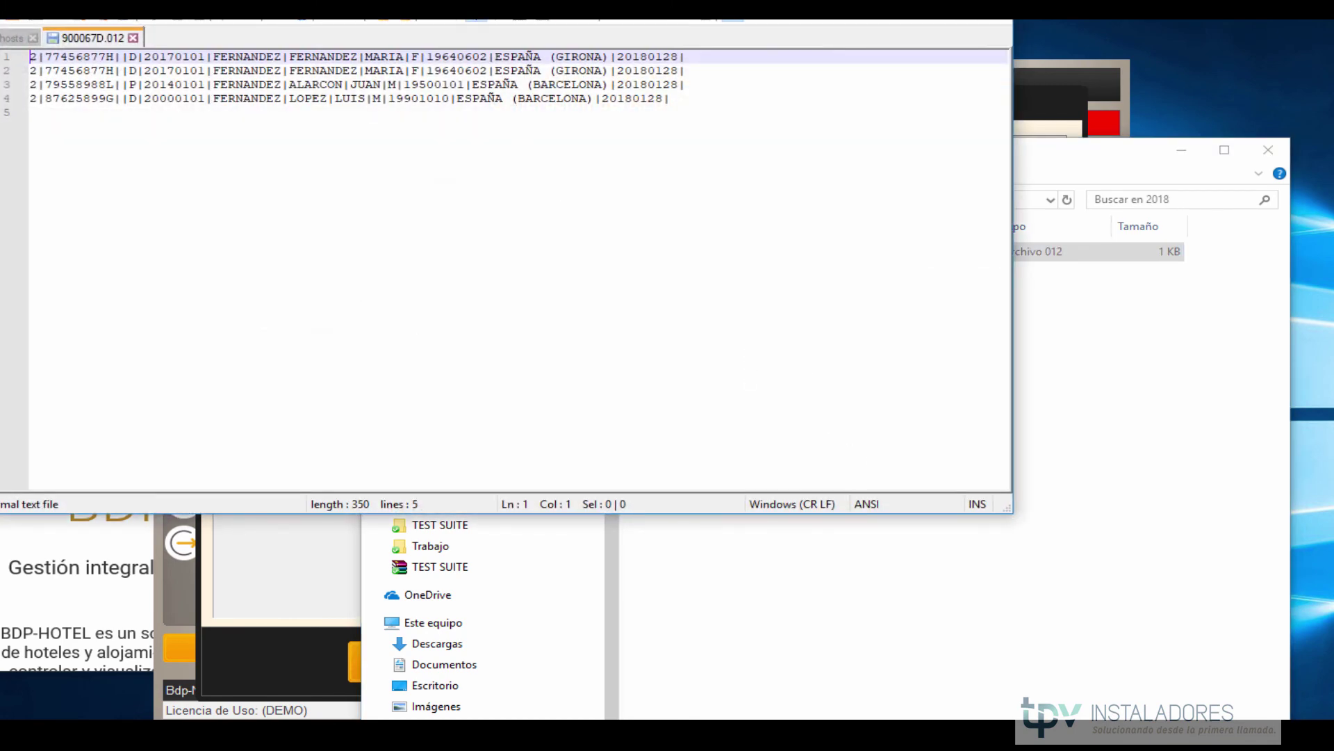
Bring the Notepad++ window fully into view to read the four 20180128 guest records.
{"action": "left_click_drag", "start_coordinate": [309, 19], "coordinate": [542, 239]}
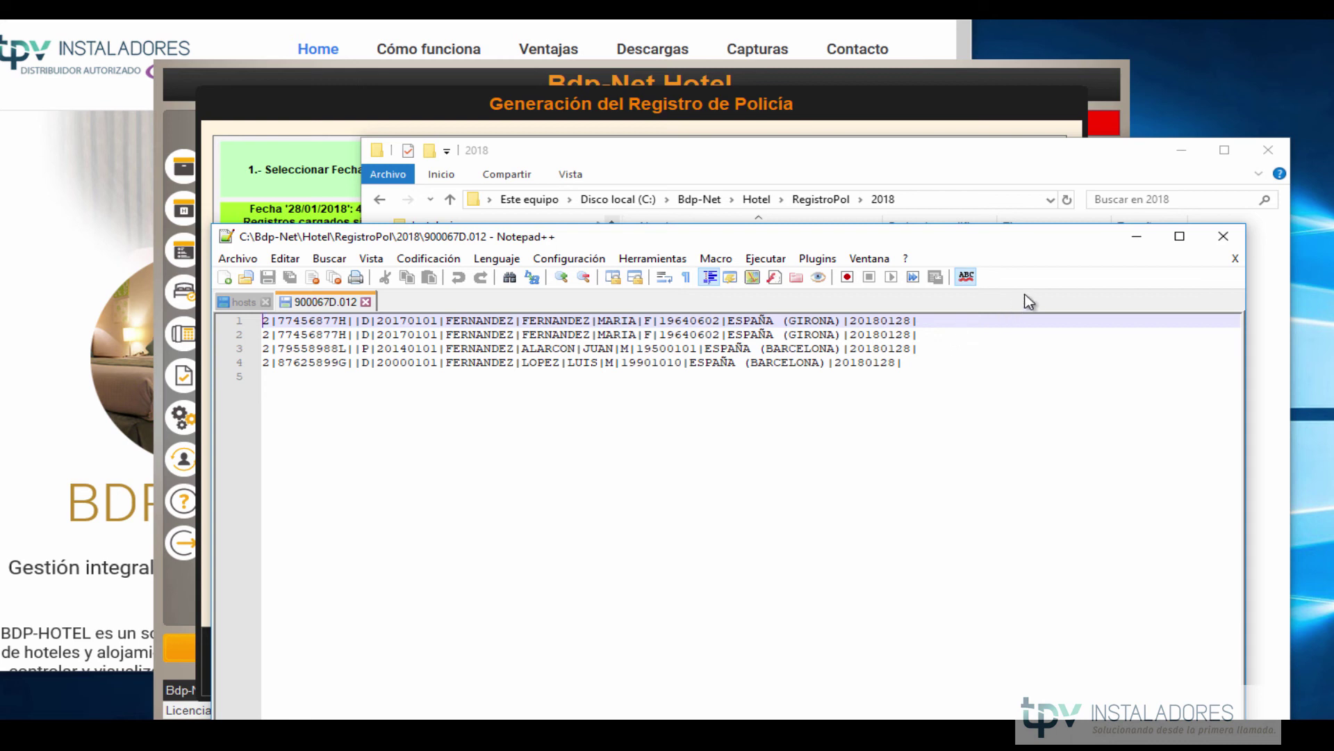
Minimize Notepad++ and Explorer, back out to Listados y Estadísticas, and open Listados y Ficheros INE.
{"action": "left_click", "coordinate": [1134, 238]}
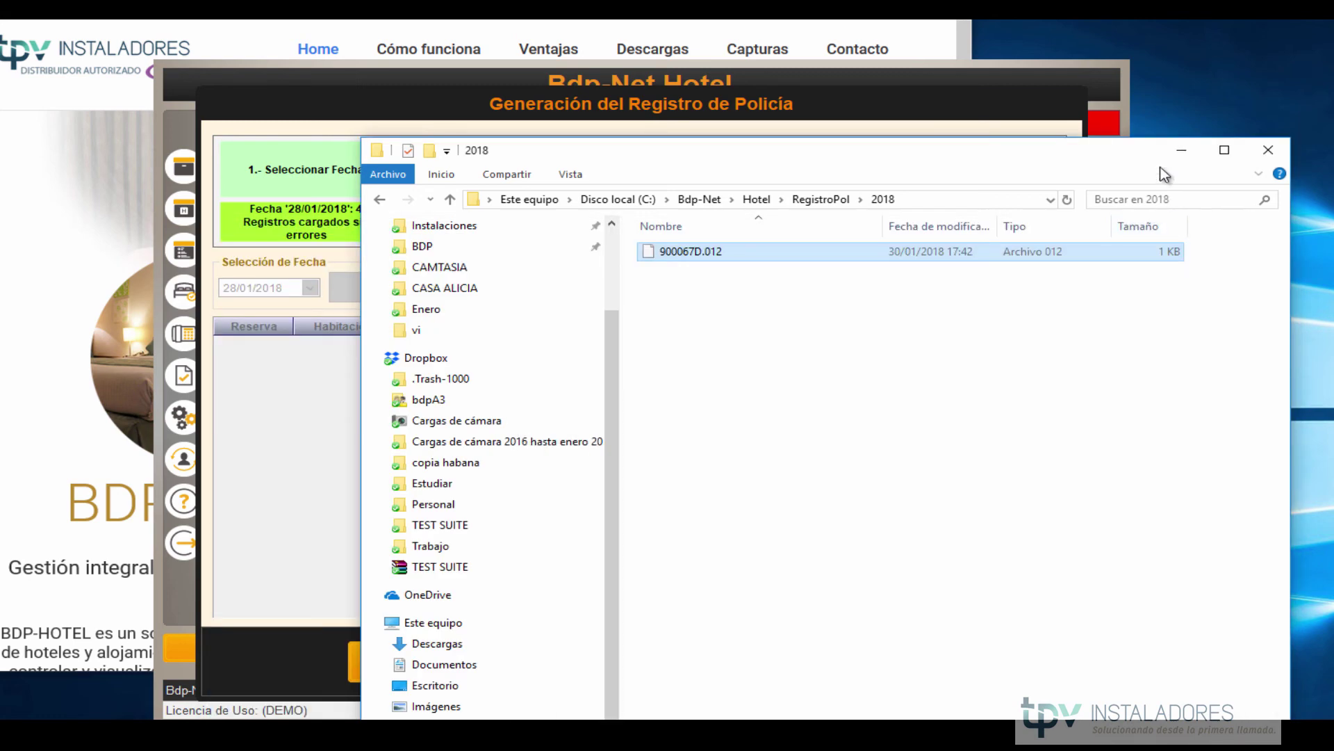
{"action": "left_click", "coordinate": [1180, 150]}
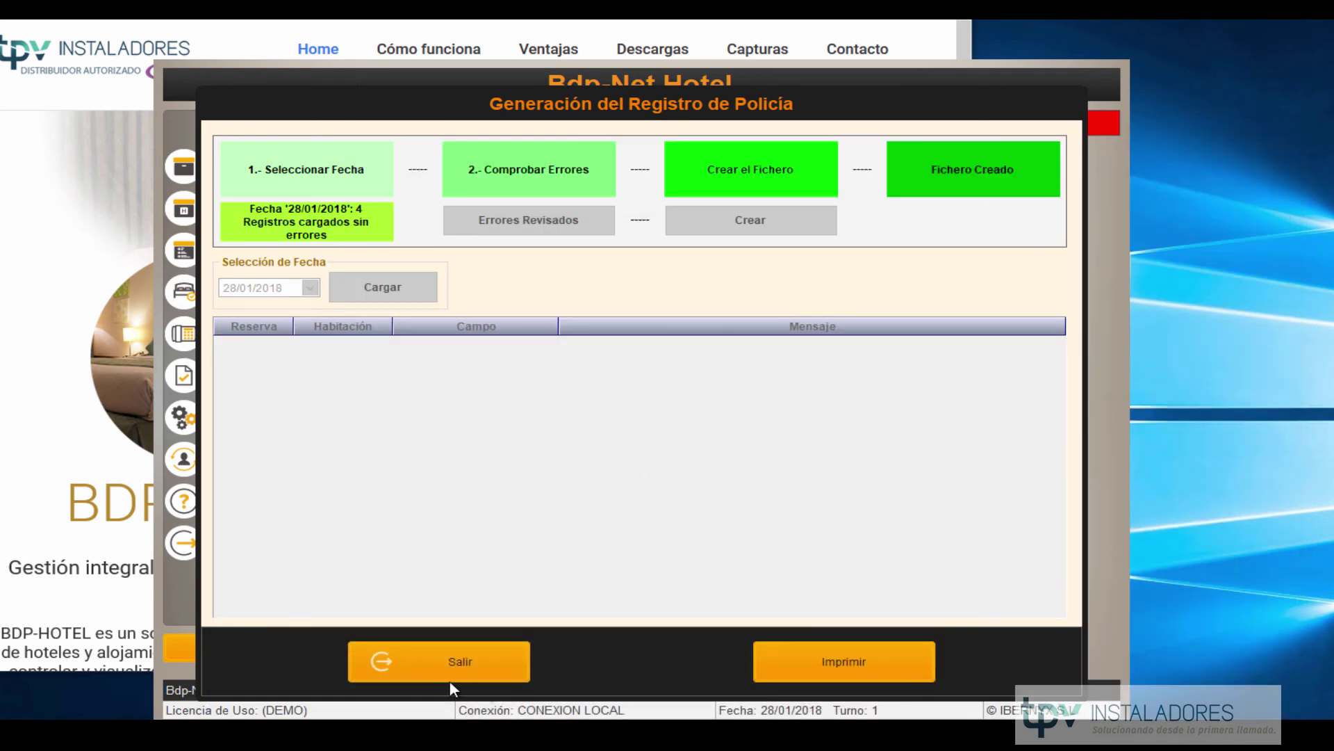
{"action": "left_click", "coordinate": [444, 662]}
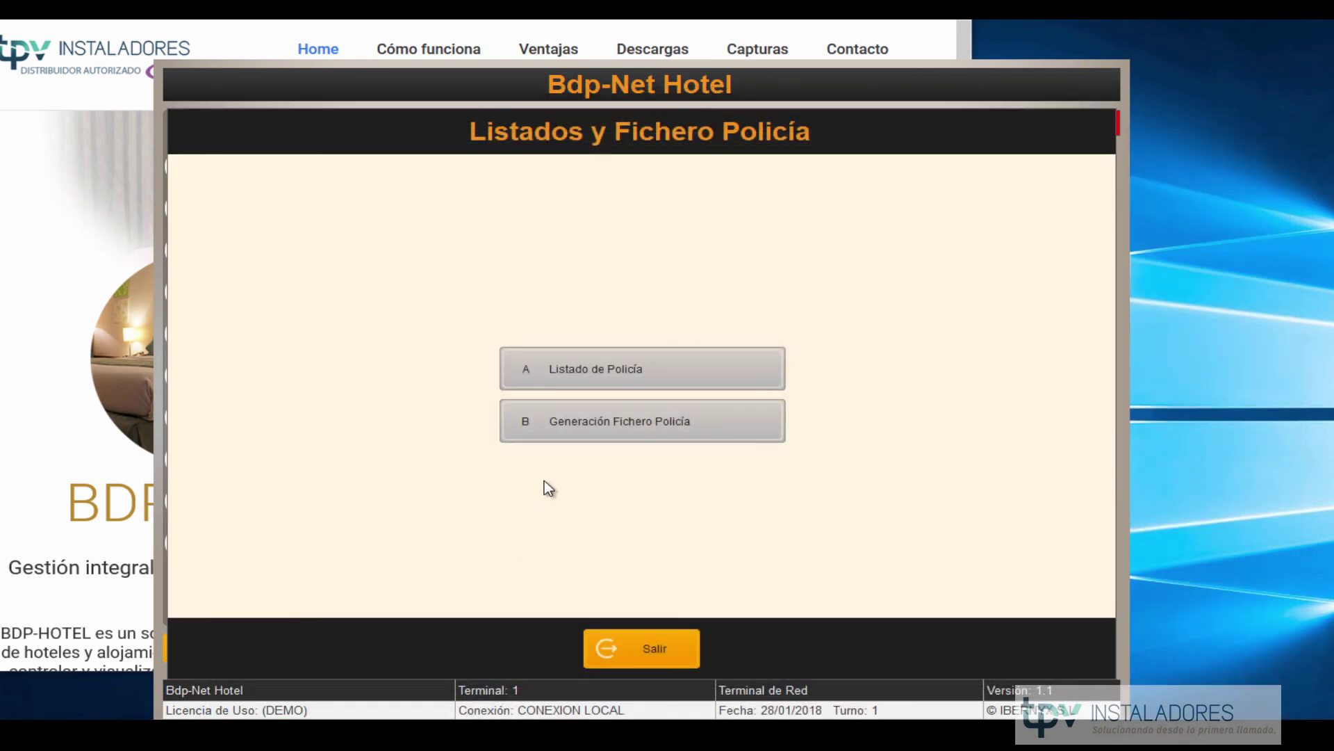
{"action": "left_click", "coordinate": [664, 636]}
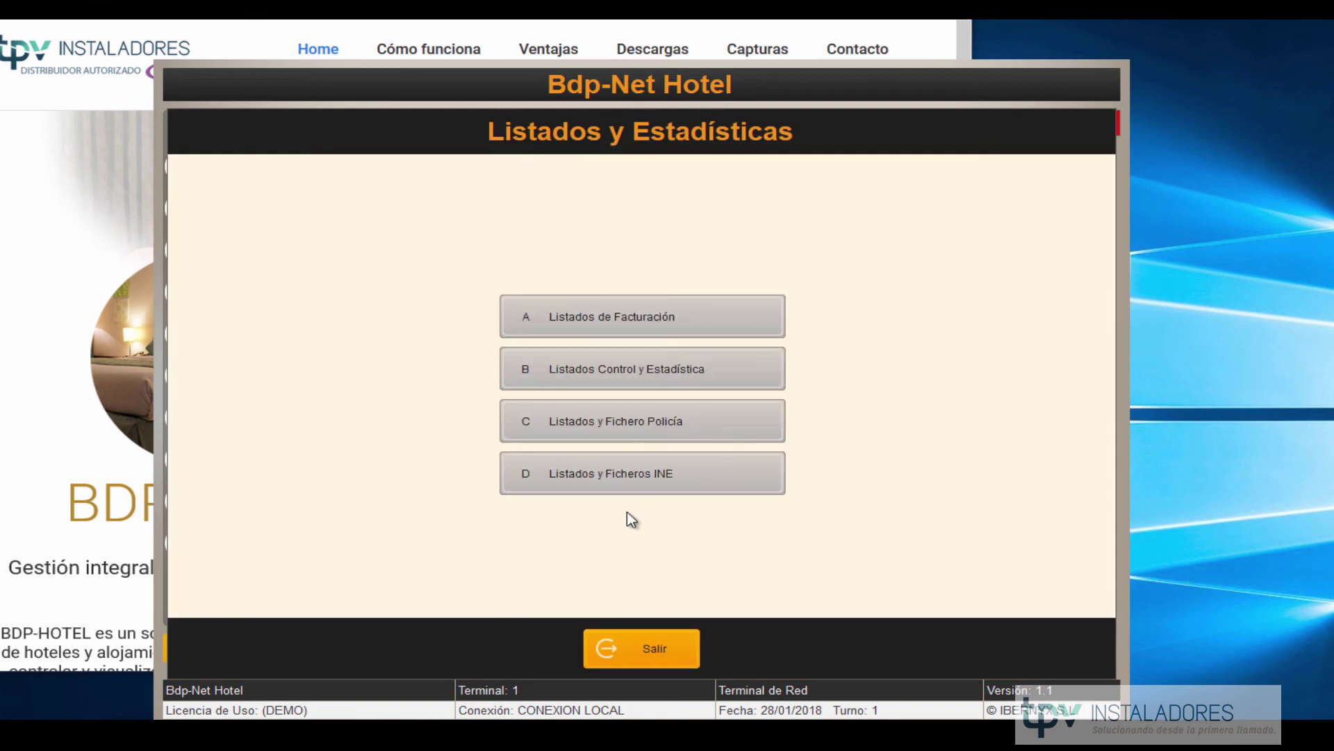
{"action": "left_click", "coordinate": [634, 474]}
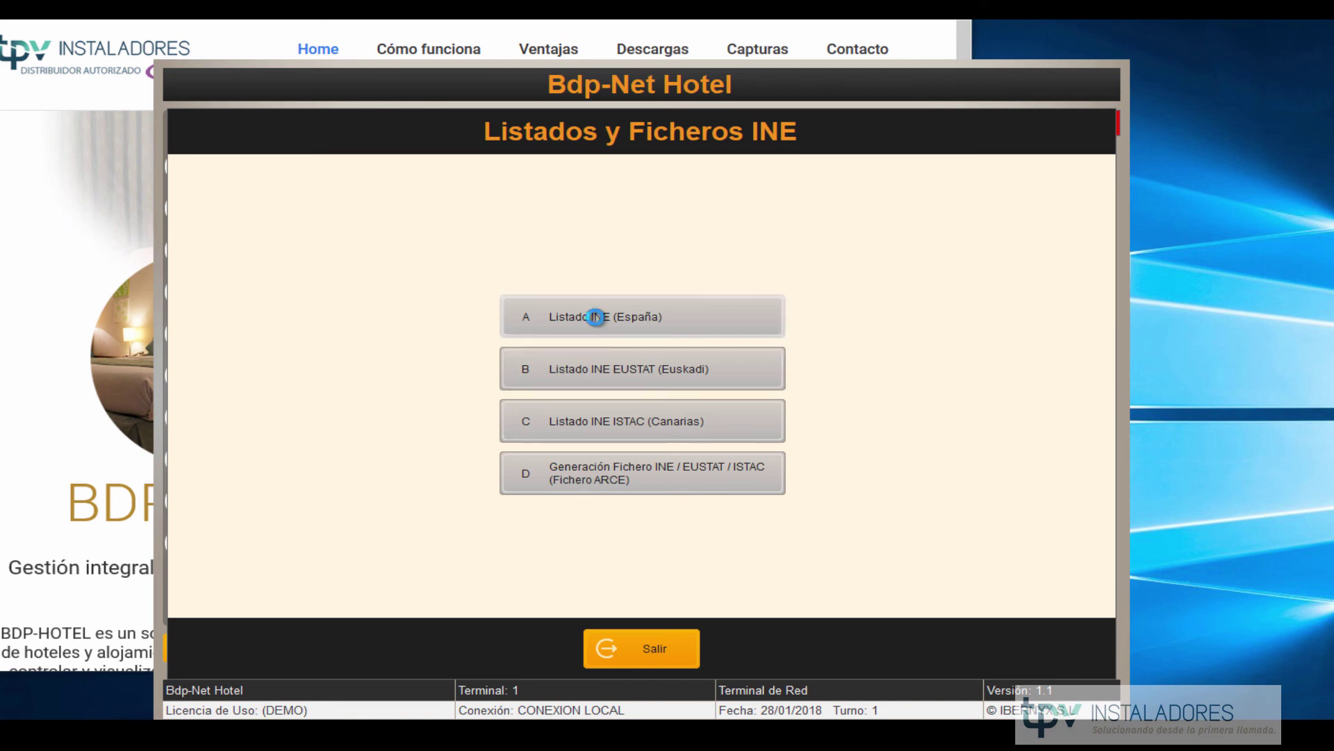
{"action": "left_click", "coordinate": [596, 317]}
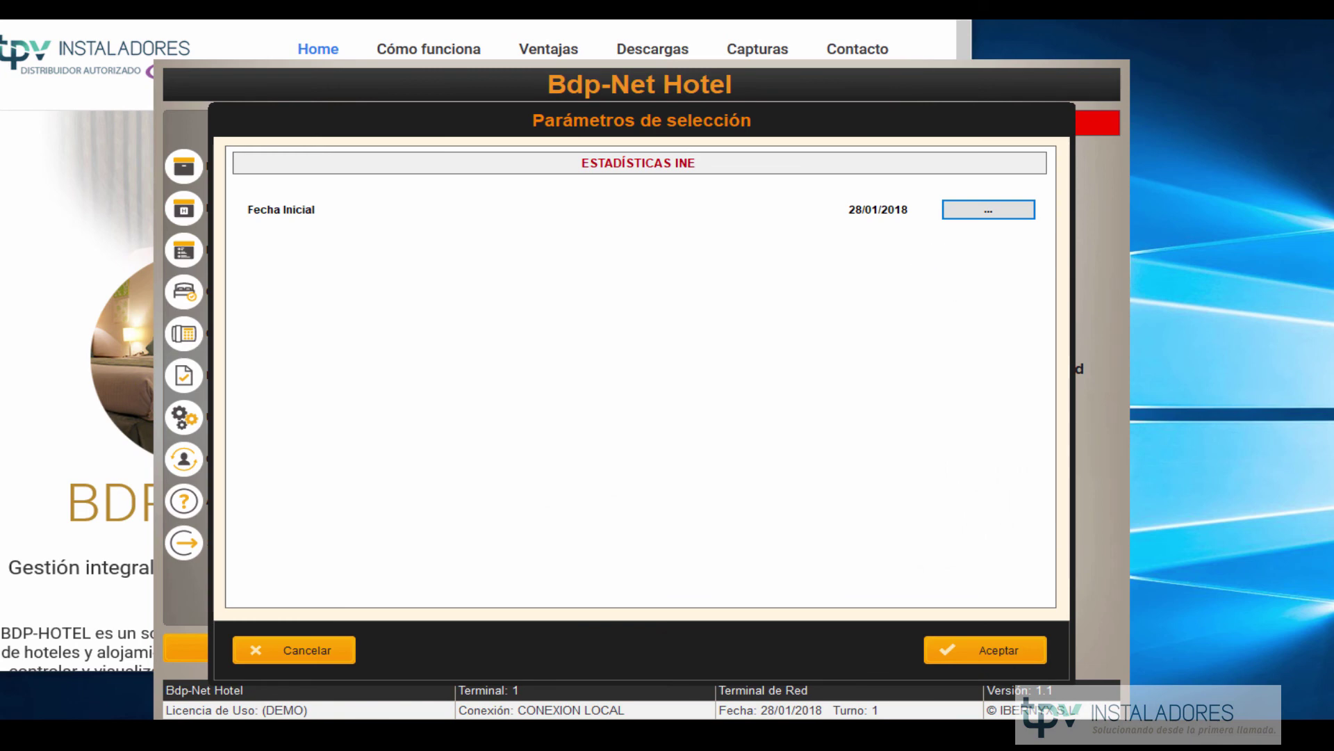
{"action": "left_click", "coordinate": [994, 652]}
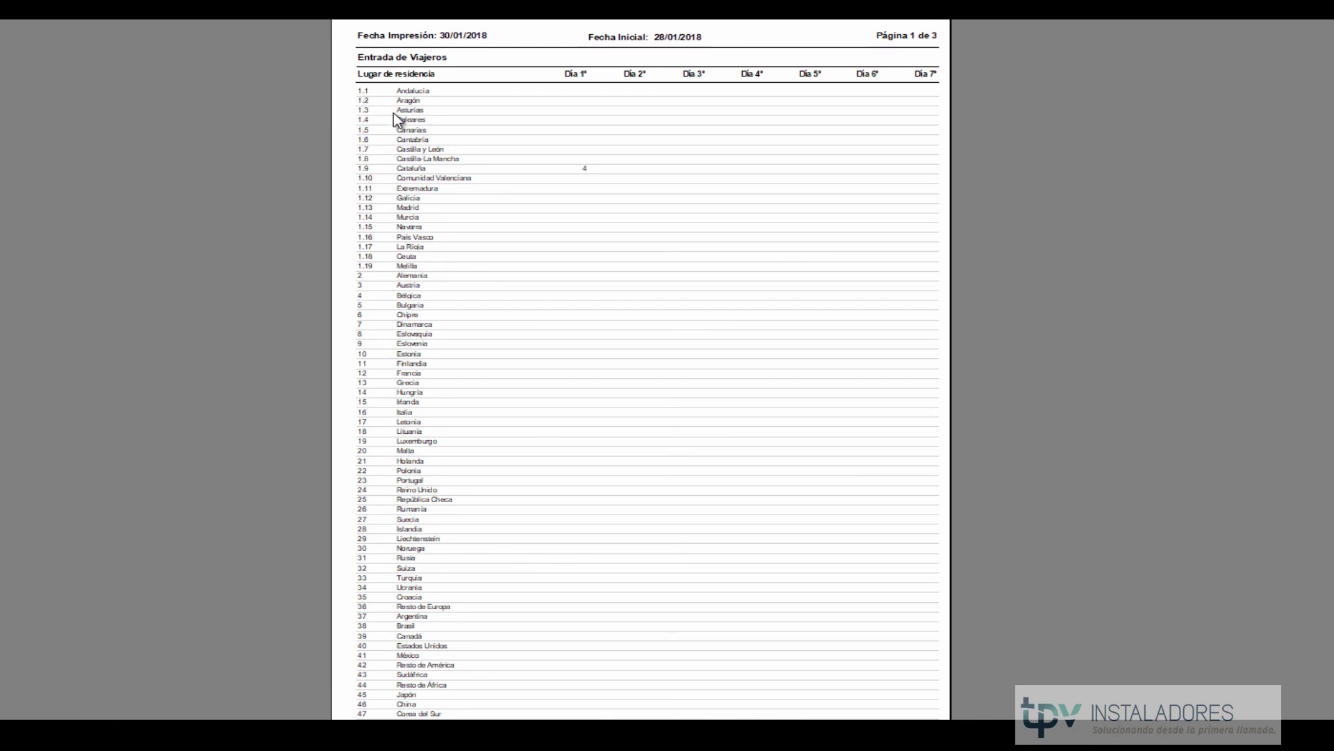
{"action": "scroll", "coordinate": [598, 410], "scroll_direction": "down", "scroll_amount": 2}
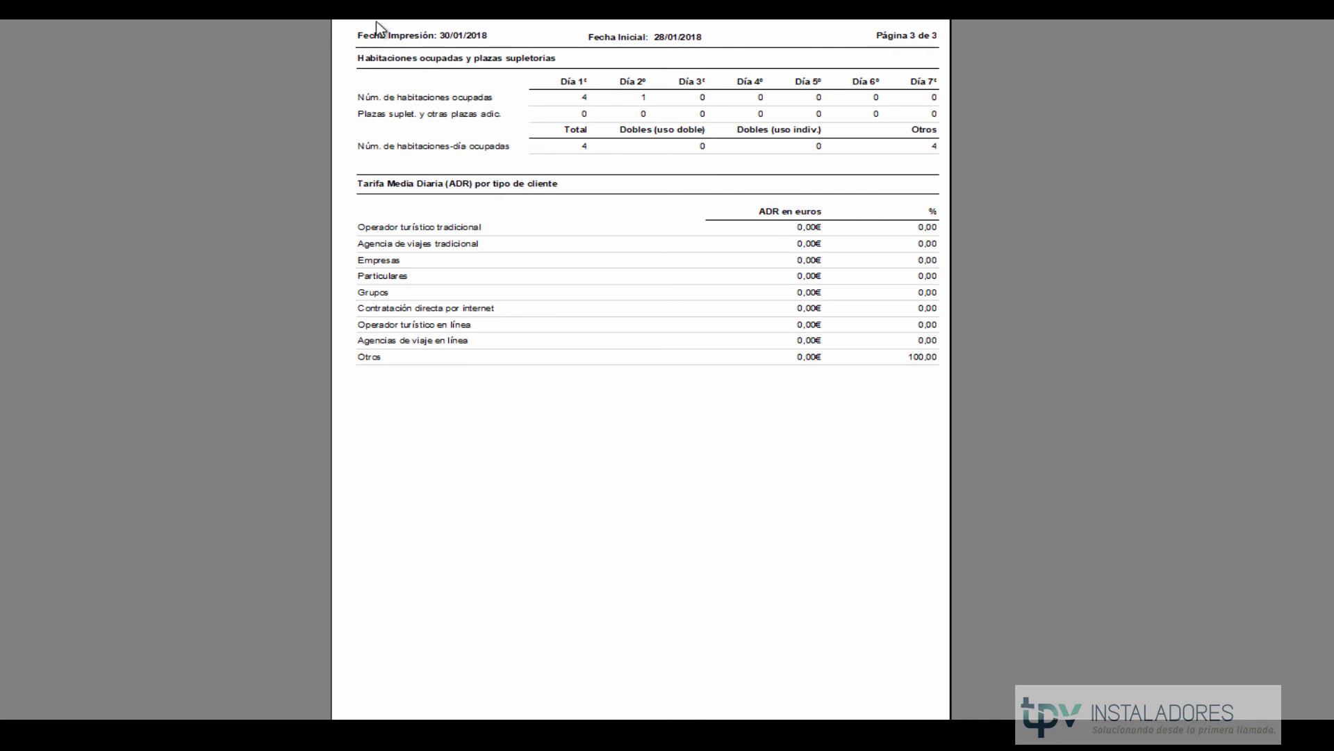
{"action": "scroll", "coordinate": [424, 229], "scroll_direction": "up", "scroll_amount": 2}
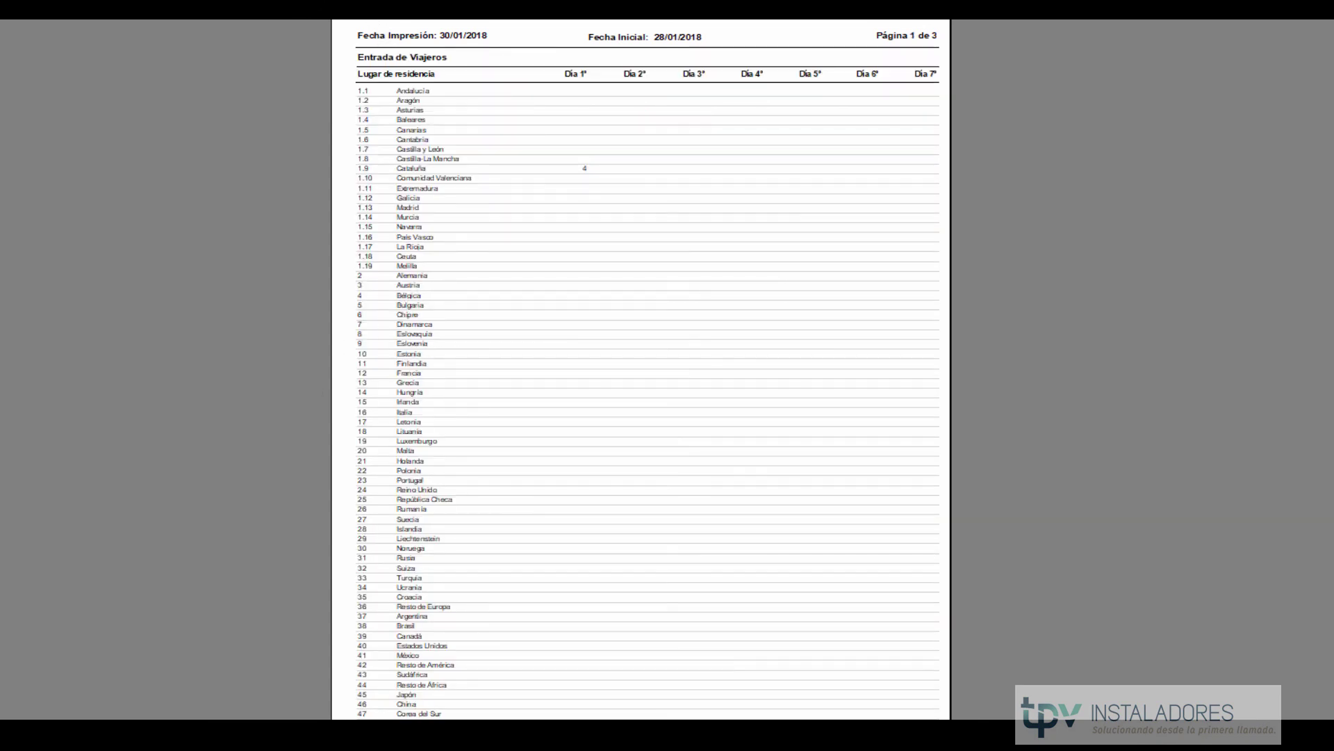
{"action": "key", "text": "Escape"}
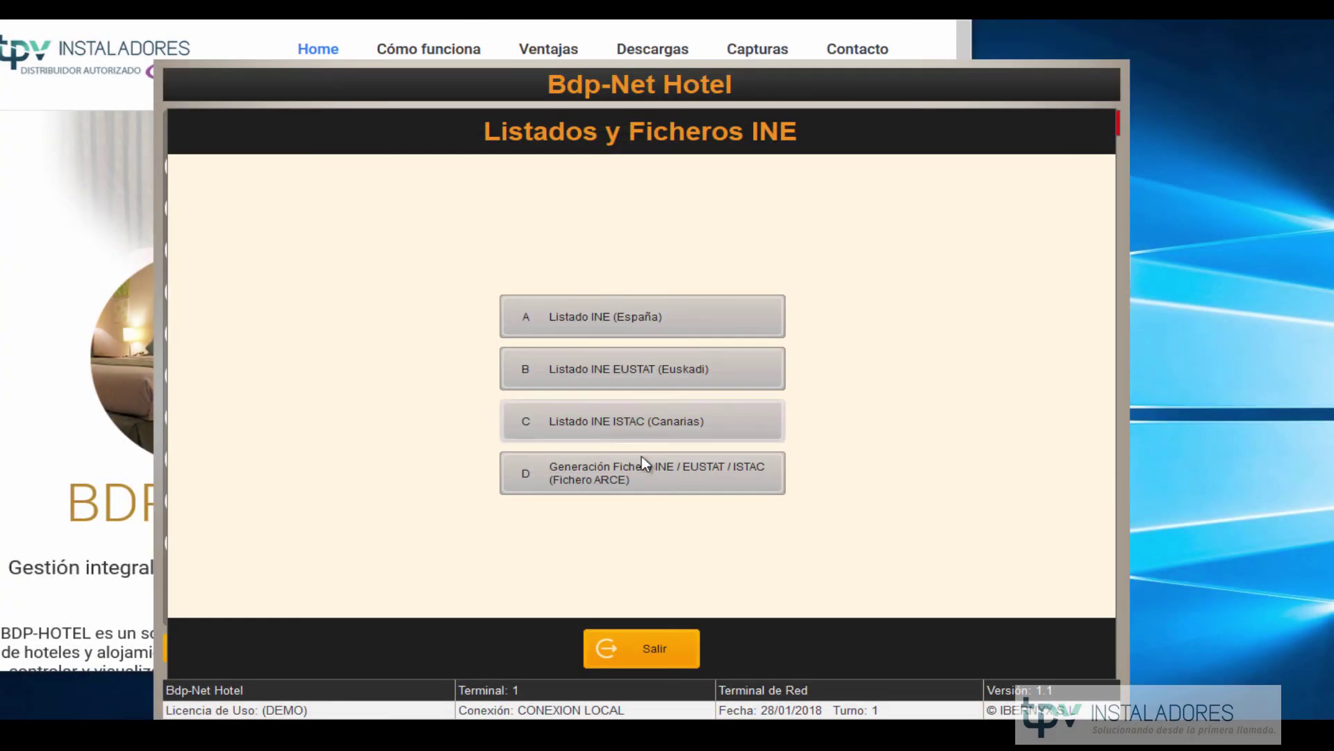
Open Generación Fichero INE and review its enero reference month and year fields.
{"action": "left_click", "coordinate": [608, 487]}
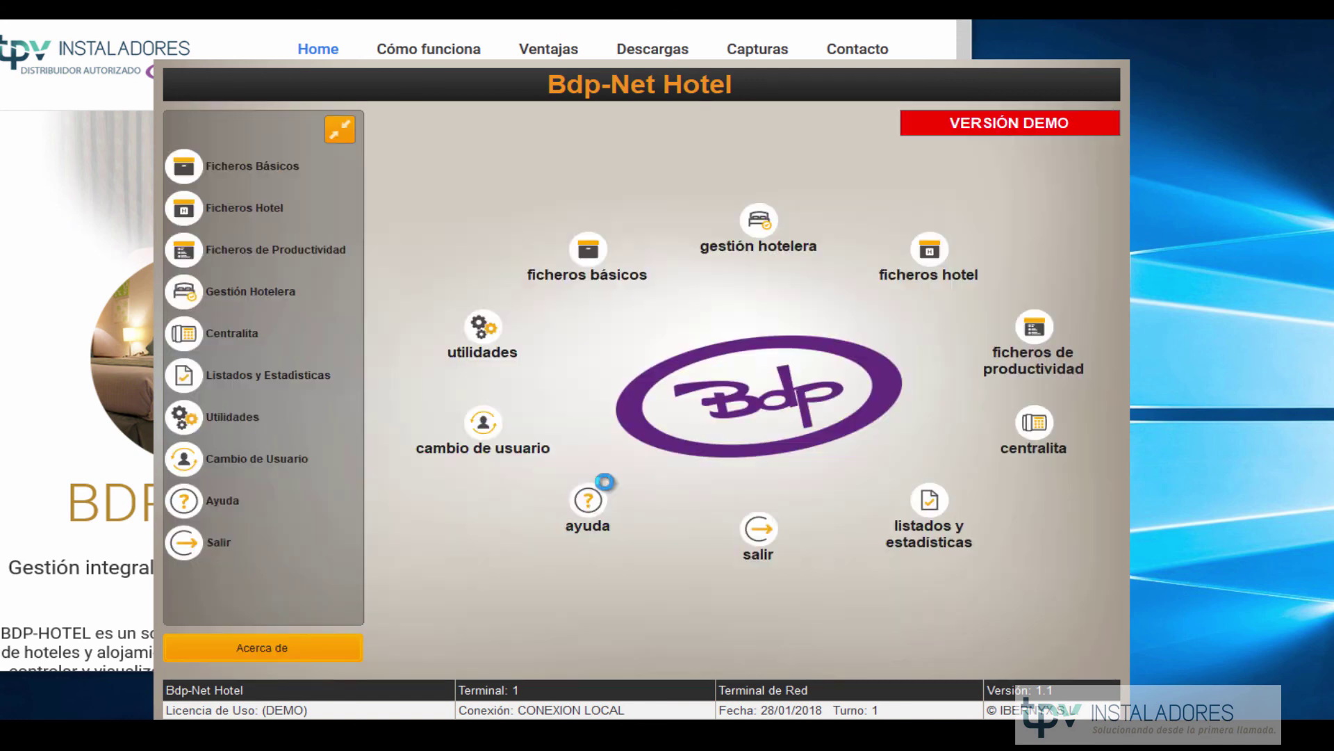
{"action": "left_click", "coordinate": [525, 199]}
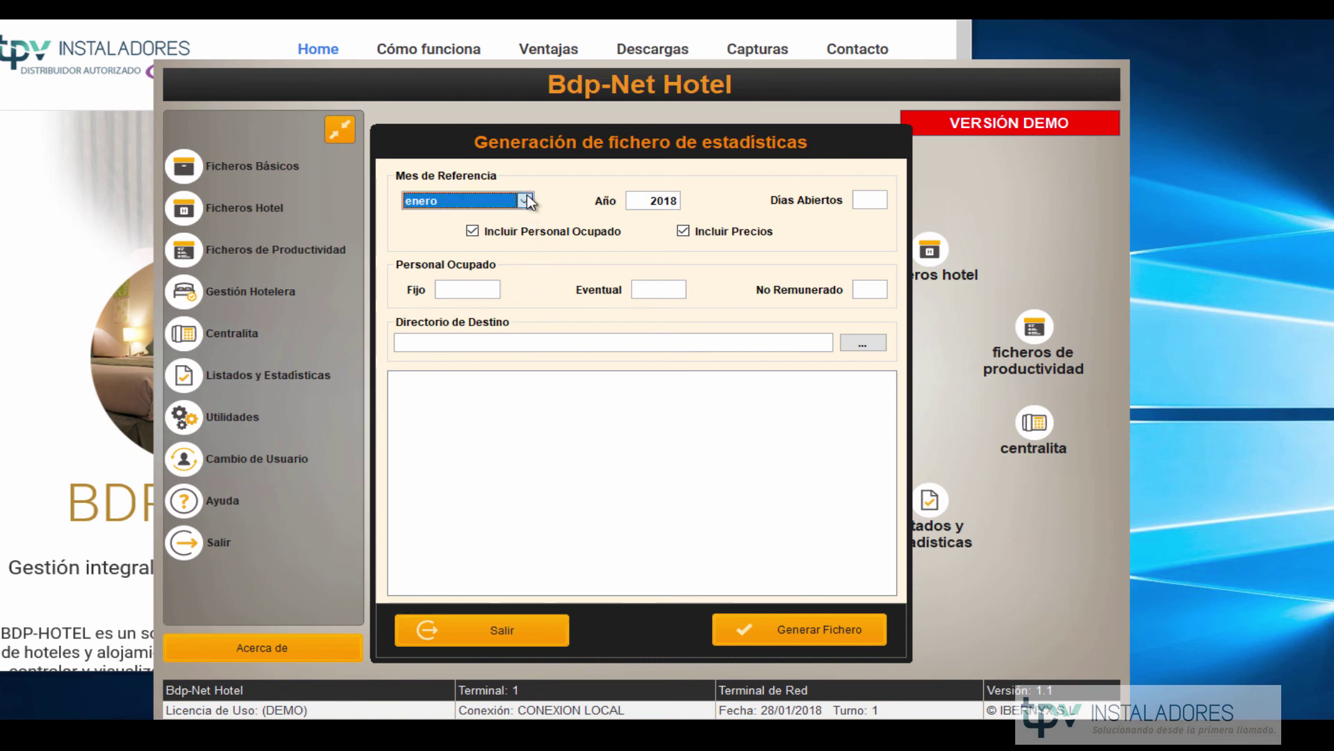
{"action": "left_click", "coordinate": [527, 195]}
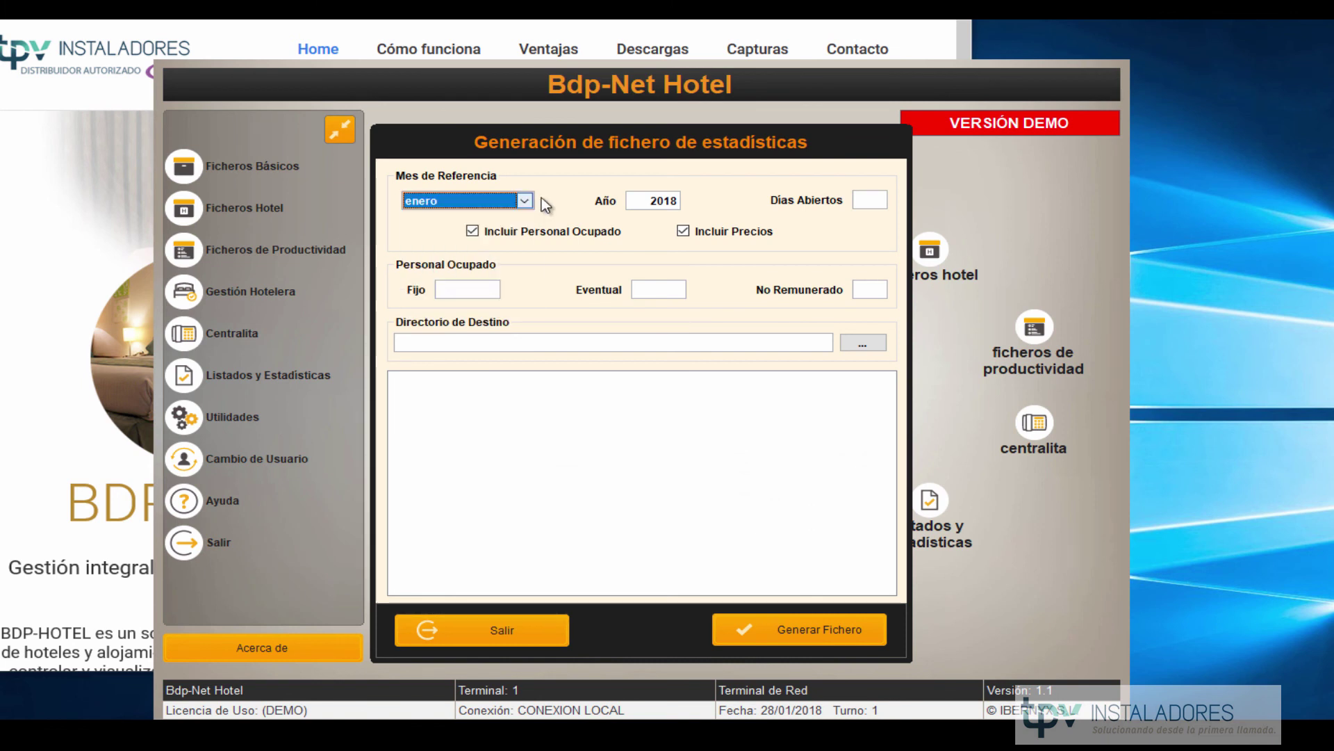
{"action": "left_click", "coordinate": [643, 202]}
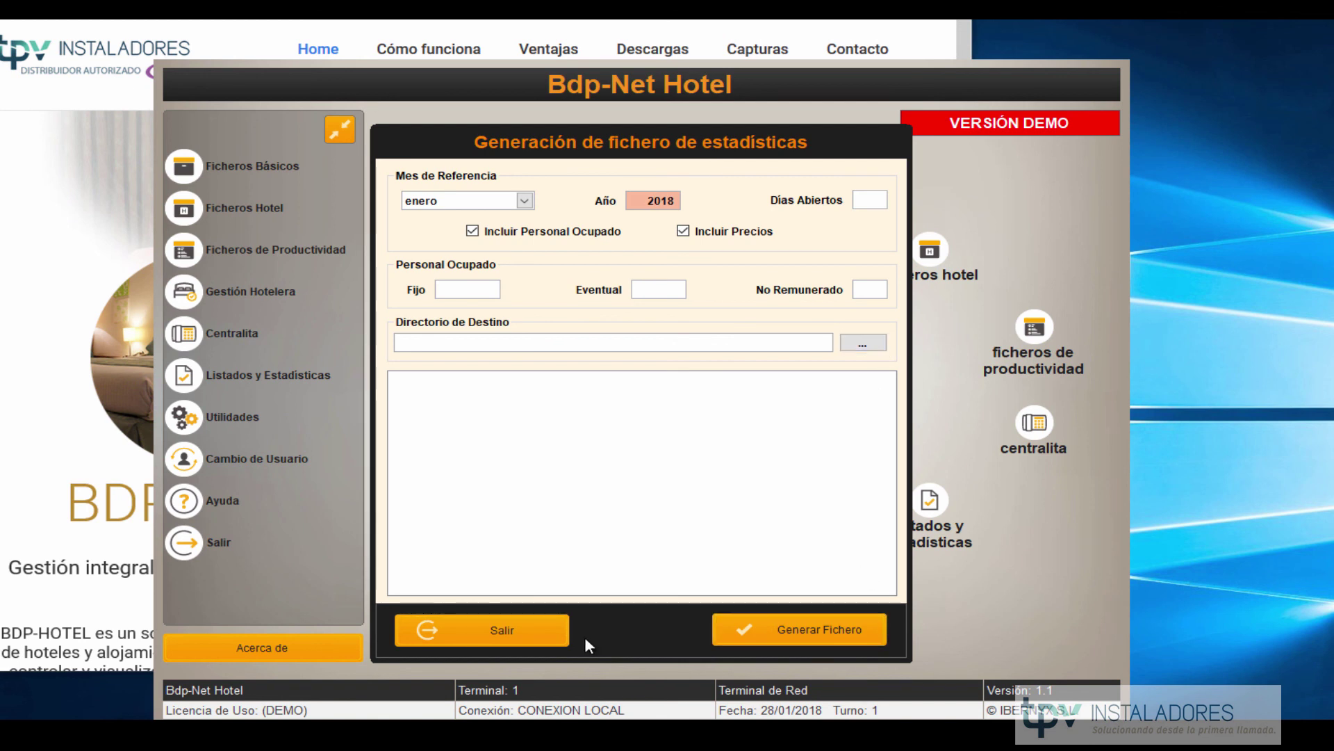
Close the INE file dialog and the listings menus to reach the main menu.
{"action": "left_click", "coordinate": [532, 636]}
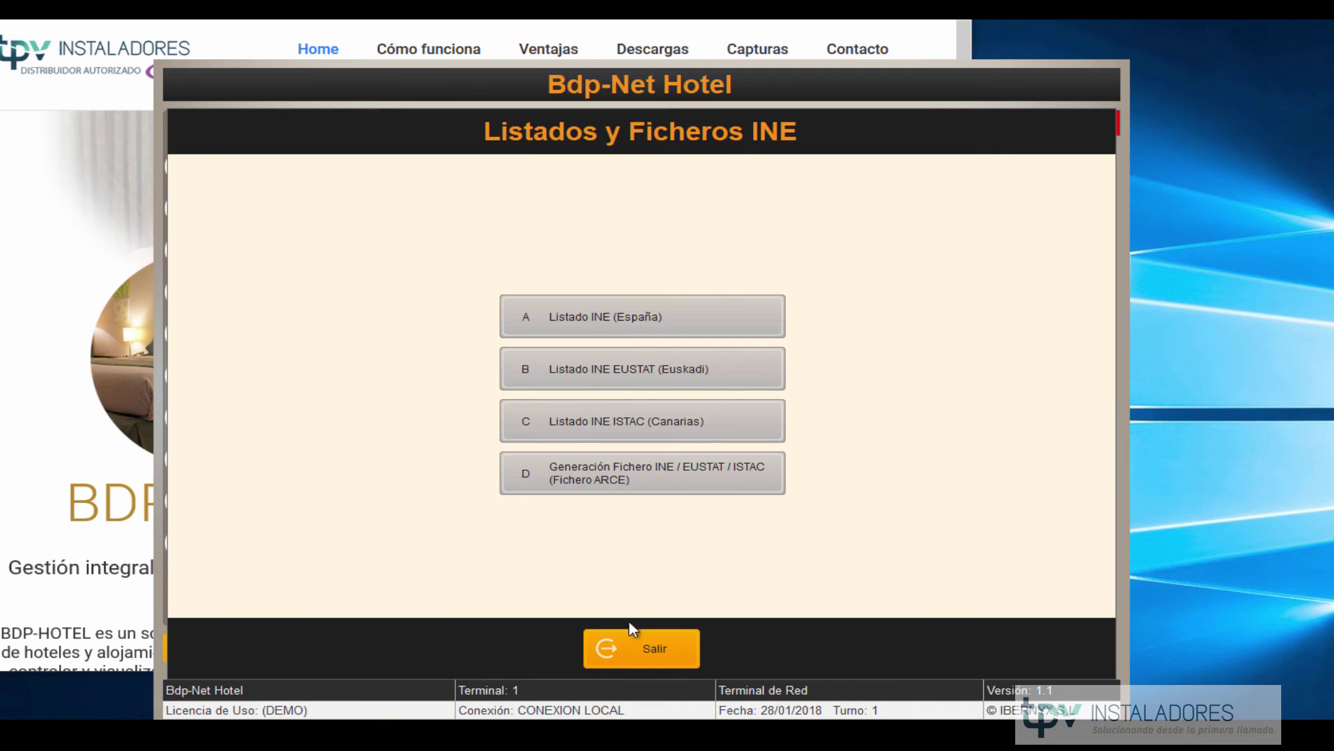
{"action": "left_click", "coordinate": [650, 648]}
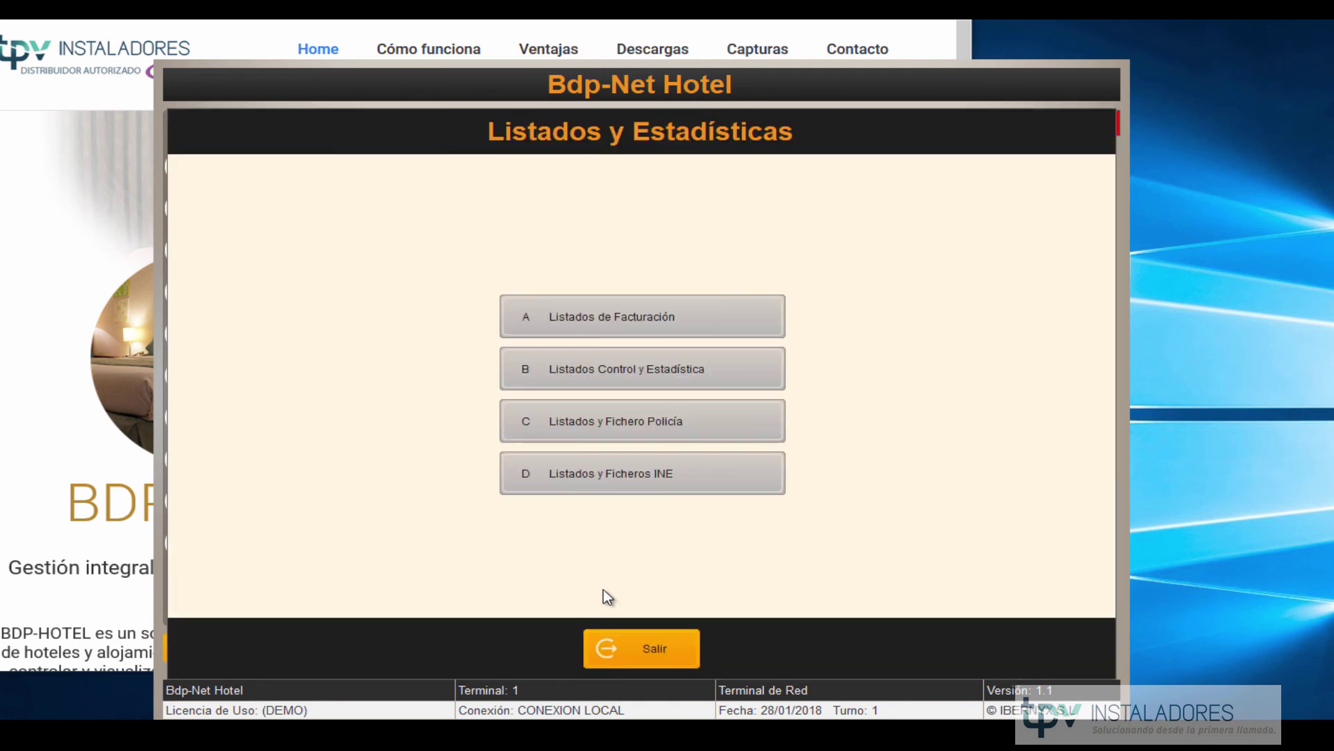
{"action": "left_click", "coordinate": [632, 645]}
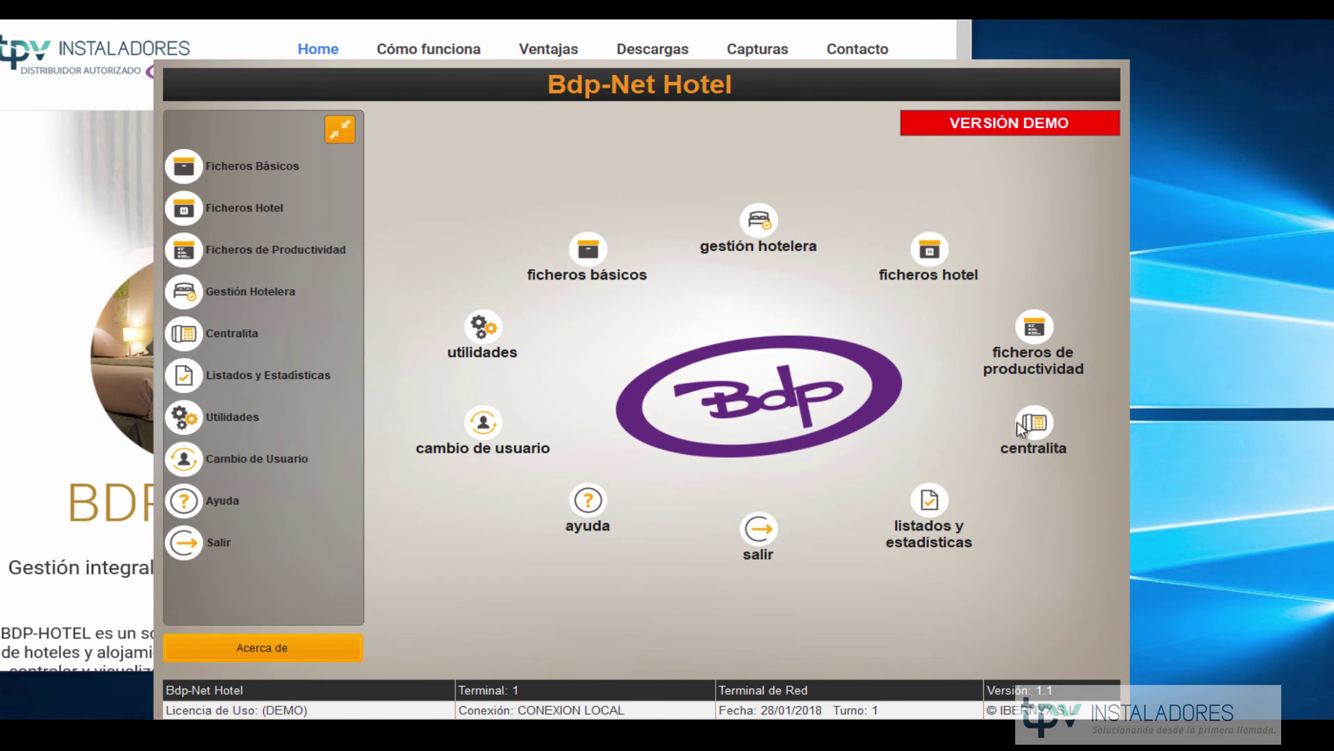
{"action": "left_click", "coordinate": [1034, 410]}
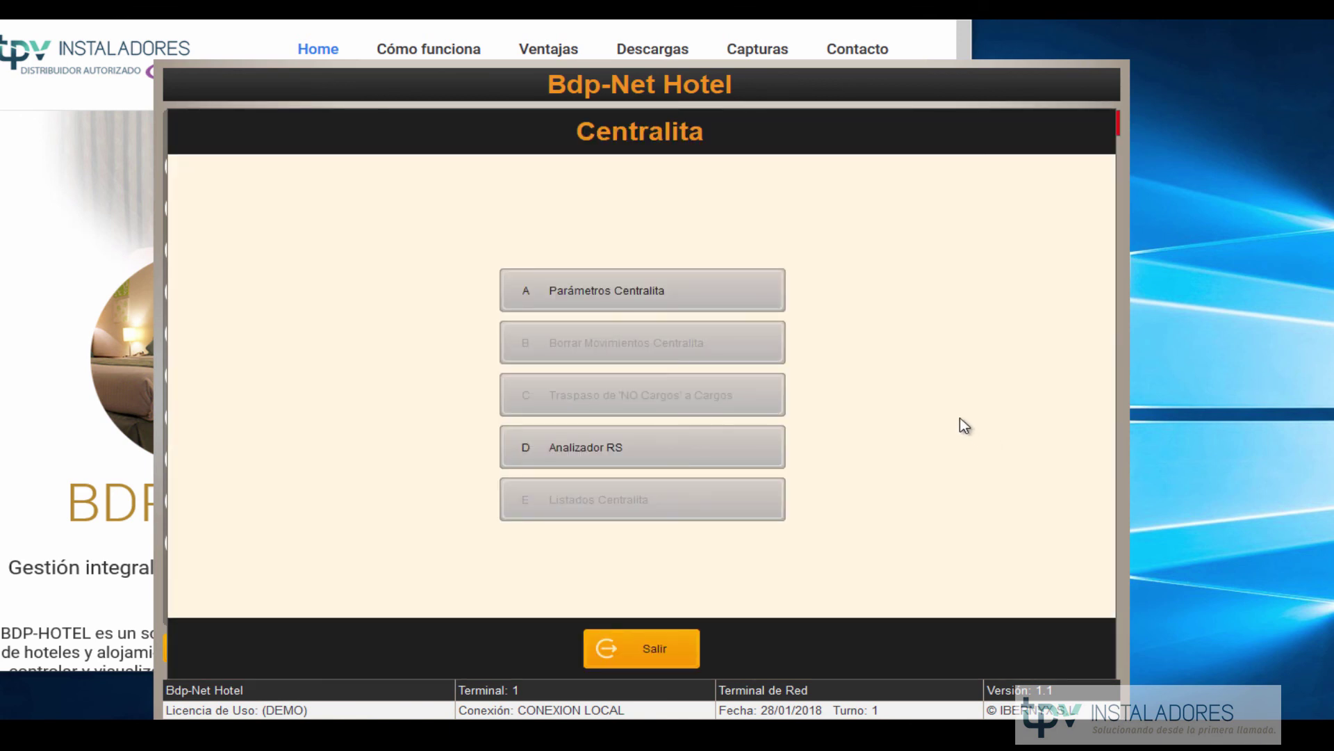
{"action": "left_click", "coordinate": [644, 291]}
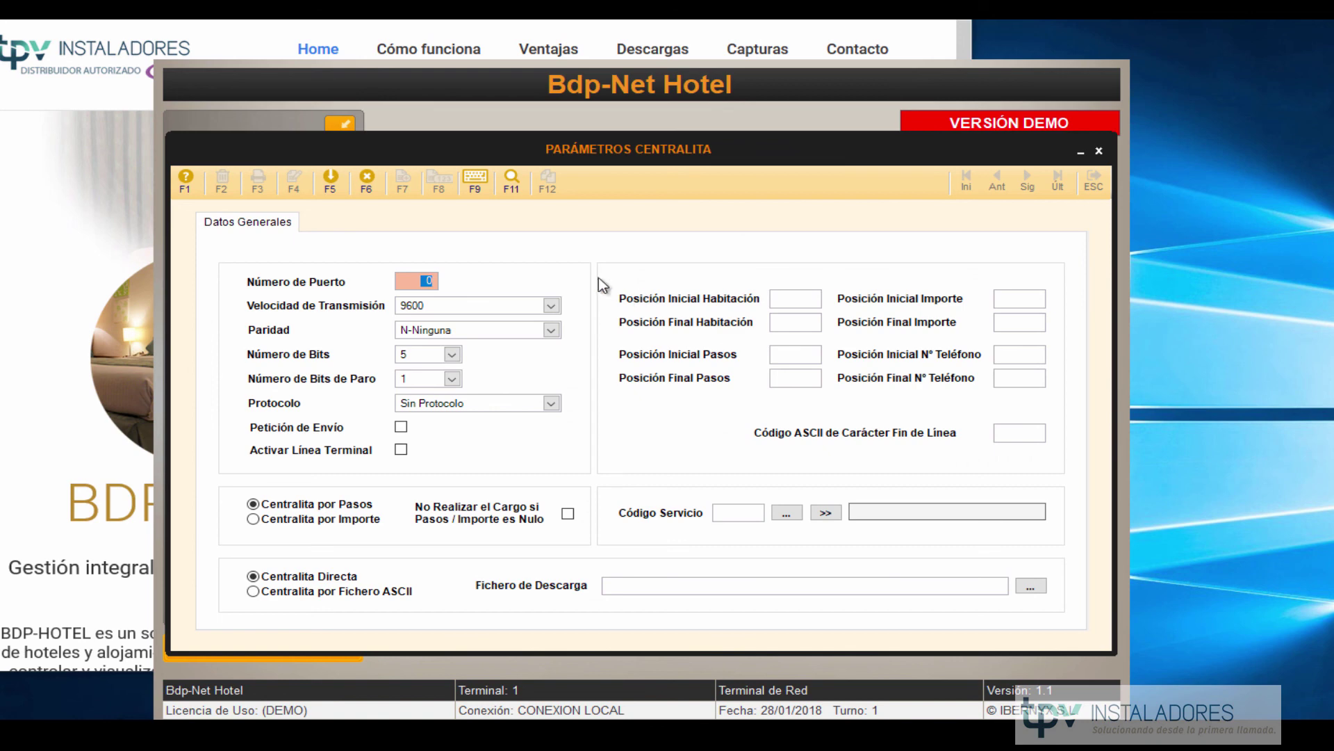
{"action": "left_click", "coordinate": [367, 179]}
{"action": "left_click", "coordinate": [789, 490]}
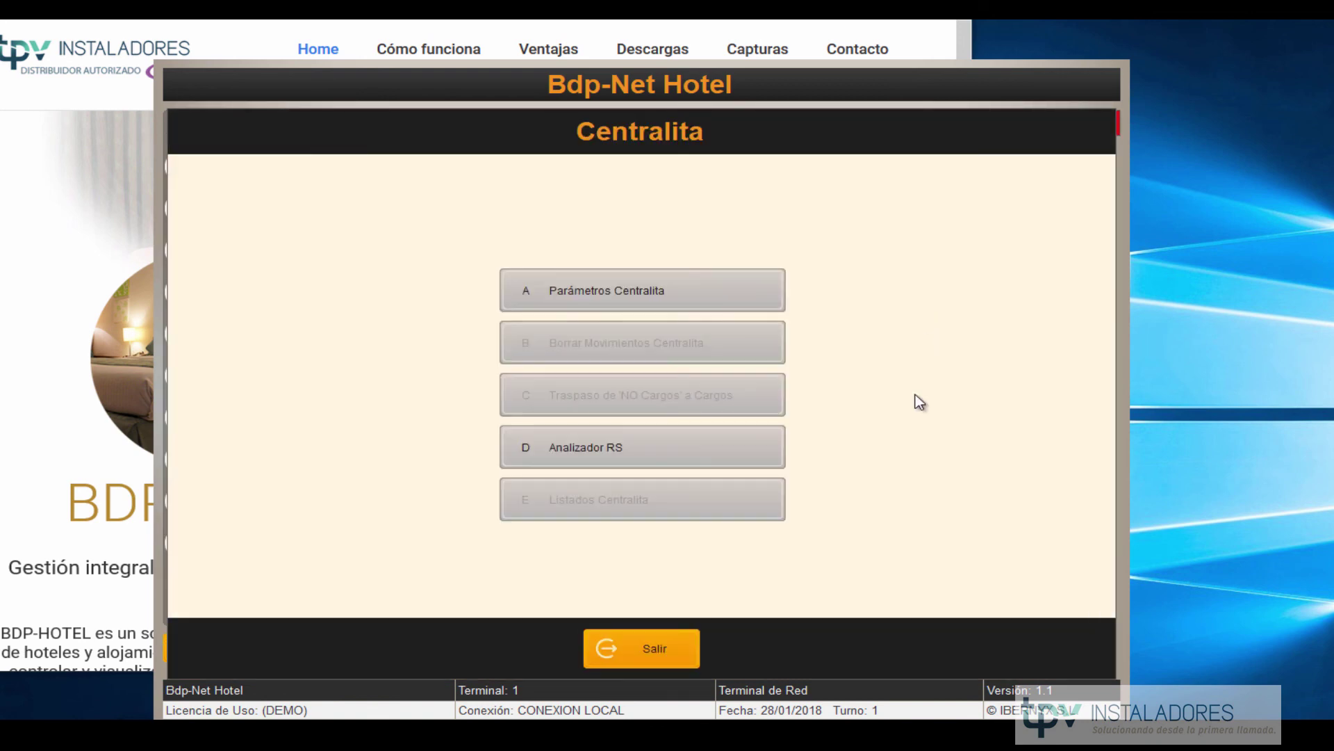
{"action": "left_click", "coordinate": [685, 648]}
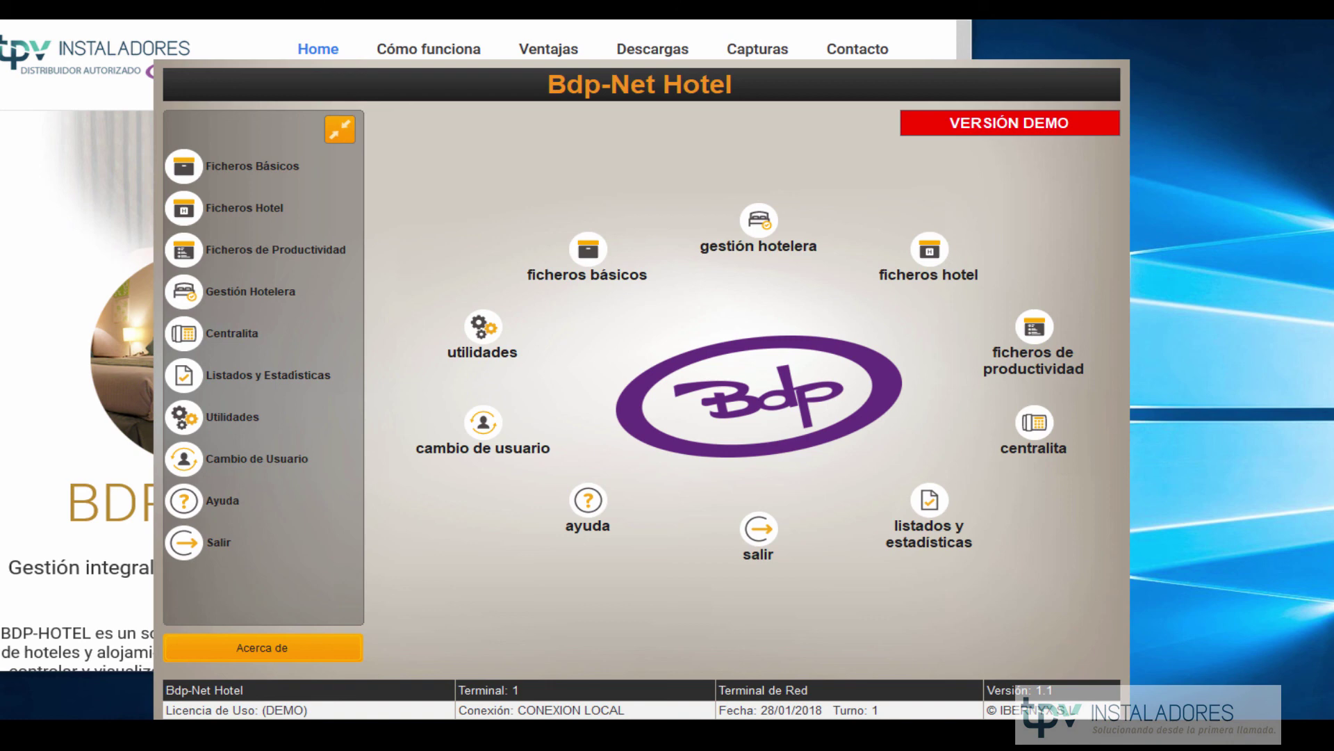
Quit Bdp-Net Hotel, log into Bdp-Net Hostelería with the user password, and dismiss the shifts notice.
{"action": "left_click", "coordinate": [751, 530]}
{"action": "left_click", "coordinate": [758, 488]}
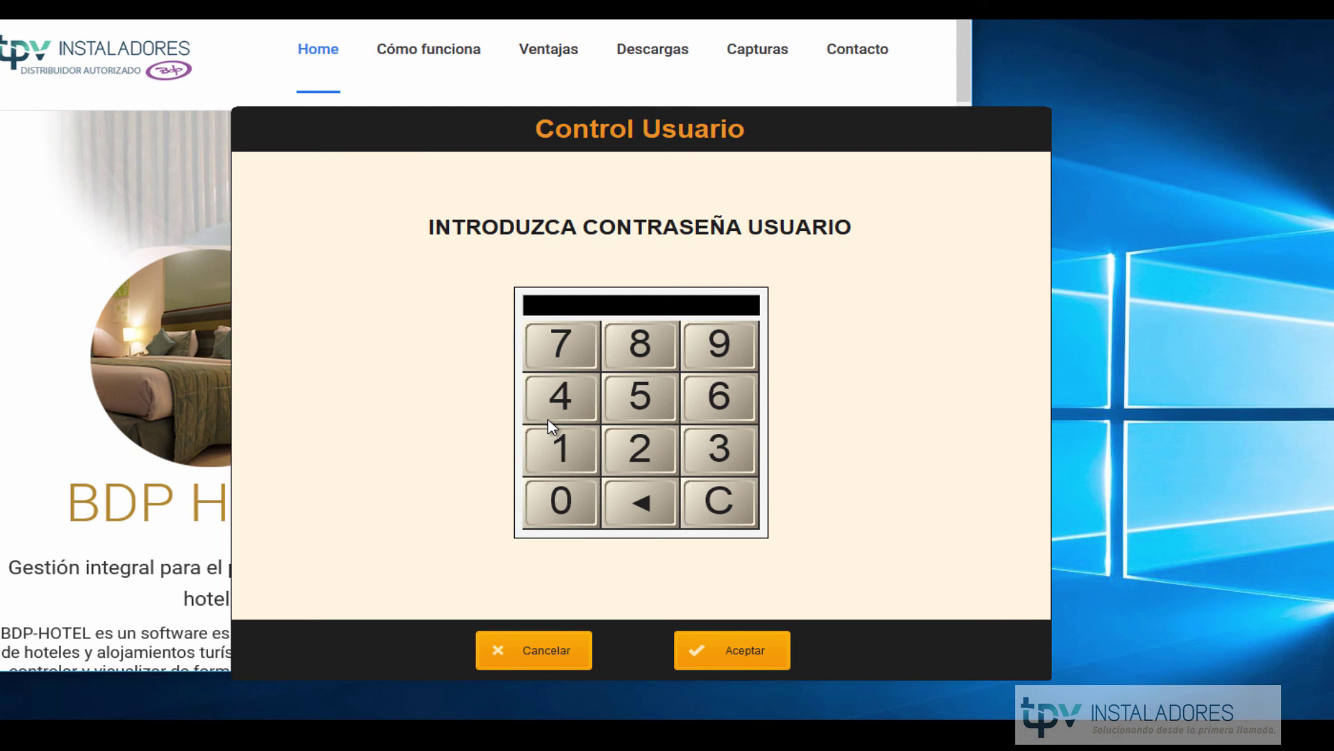
{"action": "double_click", "coordinate": [647, 410]}
{"action": "left_click", "coordinate": [723, 646]}
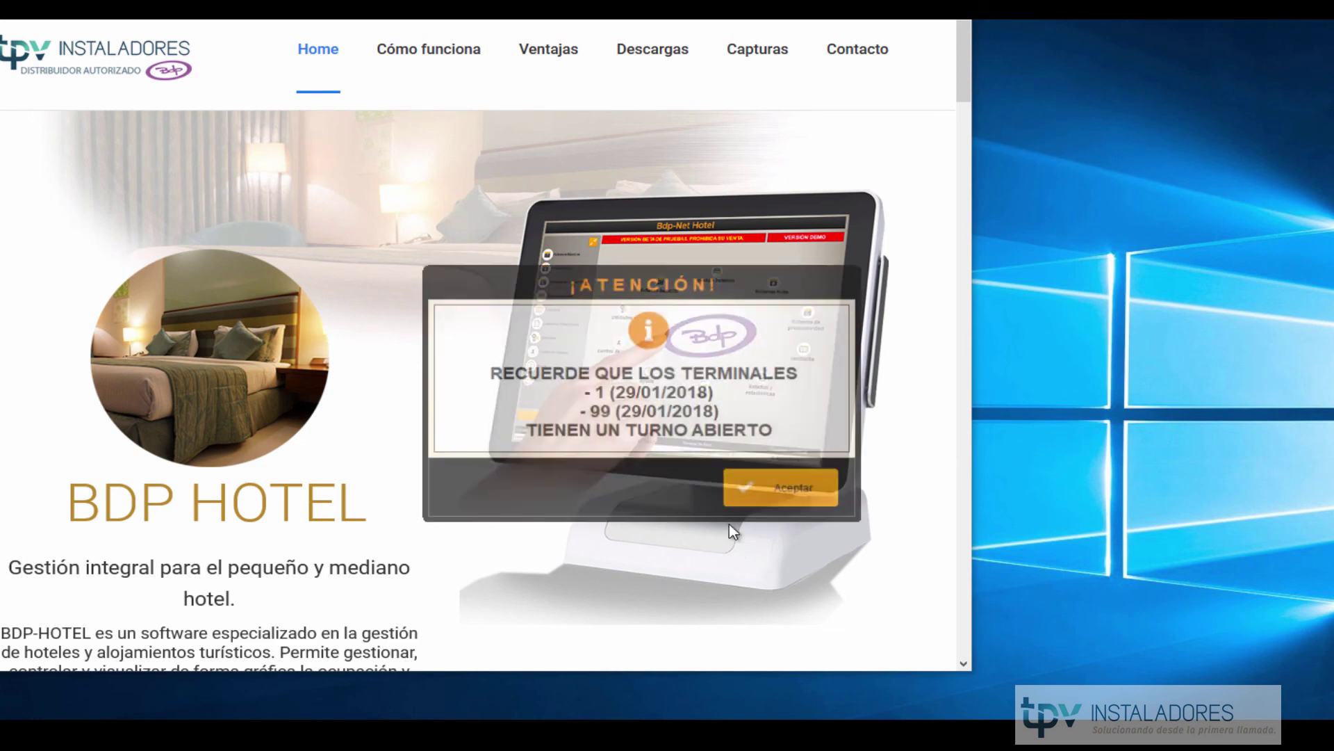
{"action": "left_click", "coordinate": [744, 495]}
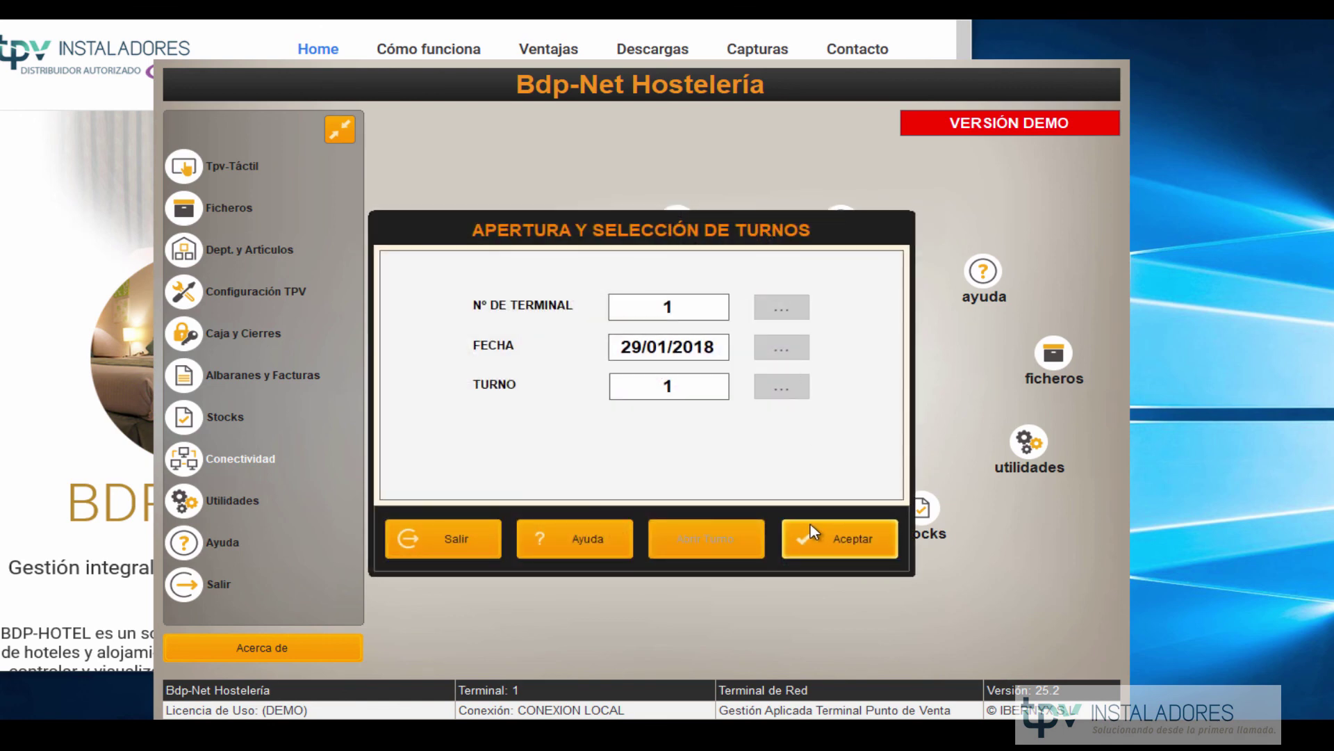
Open the terminal 1 shift and ring up COCA-COLA, SCHWEPPES LIMÓN, SCHWEPPES NARANJA, CINZANO BITTER, ZUMO DE NARANJA.
{"action": "left_click", "coordinate": [816, 535]}
{"action": "left_click", "coordinate": [678, 502]}
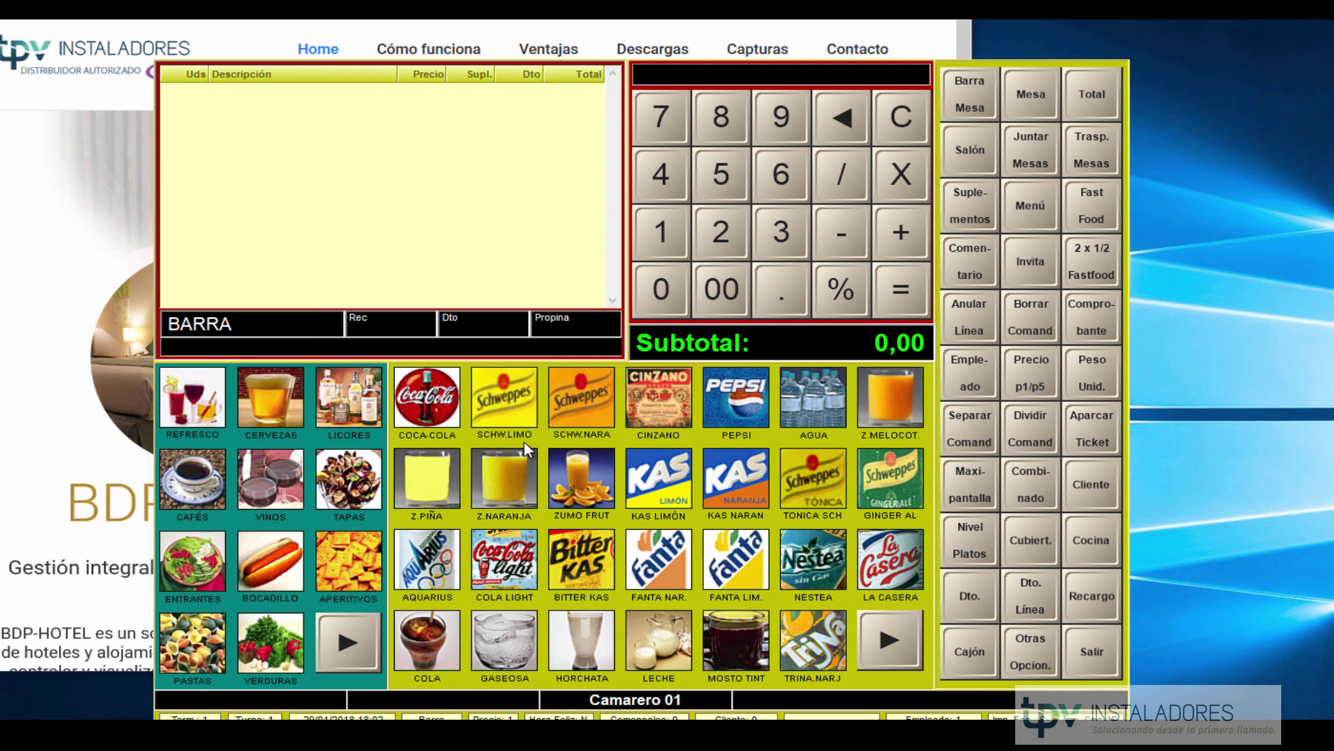
{"action": "left_click", "coordinate": [198, 411]}
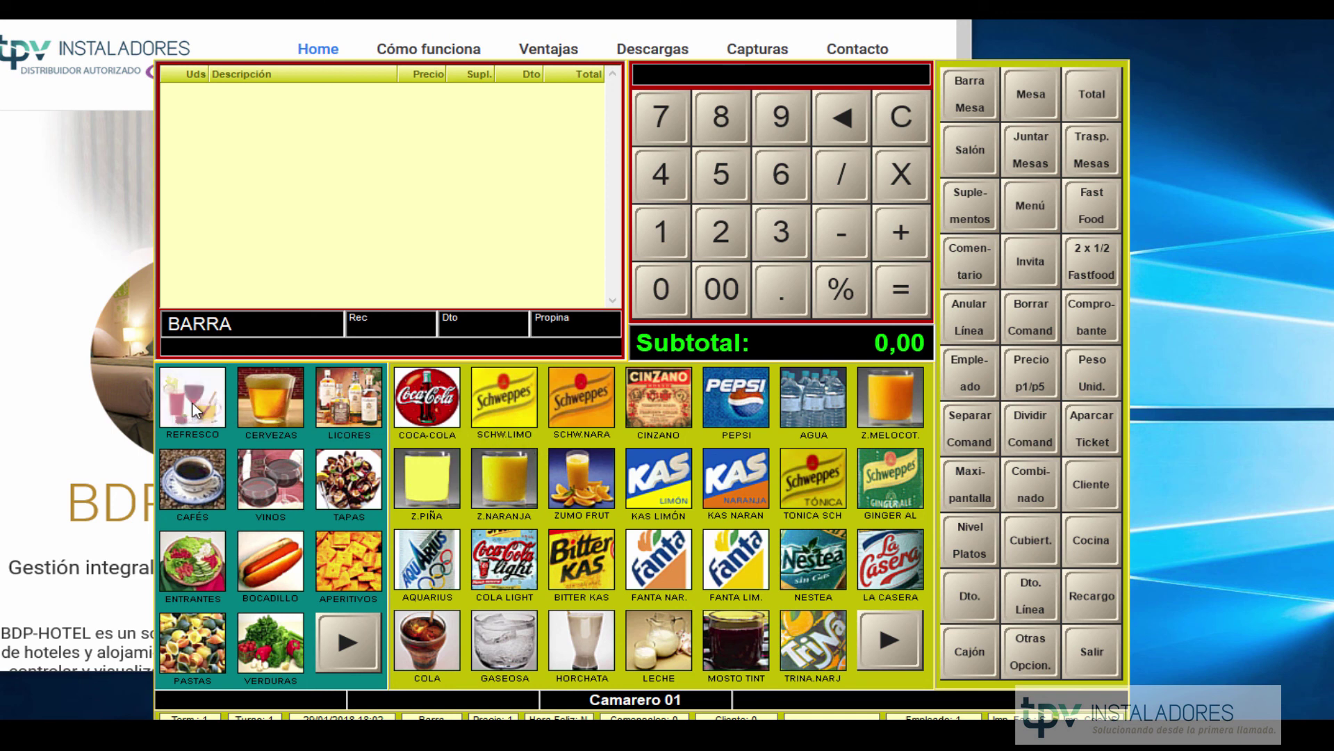
{"action": "left_click", "coordinate": [459, 410]}
{"action": "left_click", "coordinate": [504, 397]}
{"action": "left_click", "coordinate": [581, 397]}
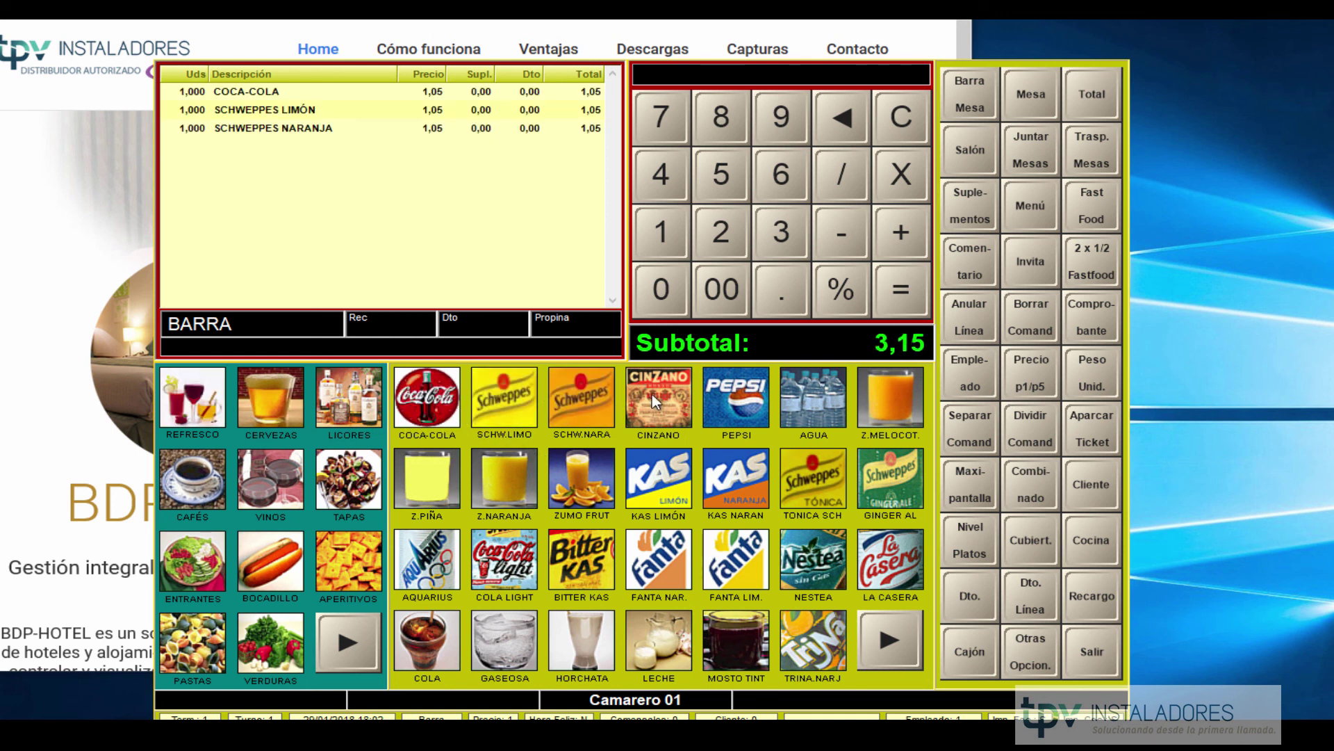
{"action": "left_click", "coordinate": [658, 397]}
{"action": "left_click", "coordinate": [506, 477]}
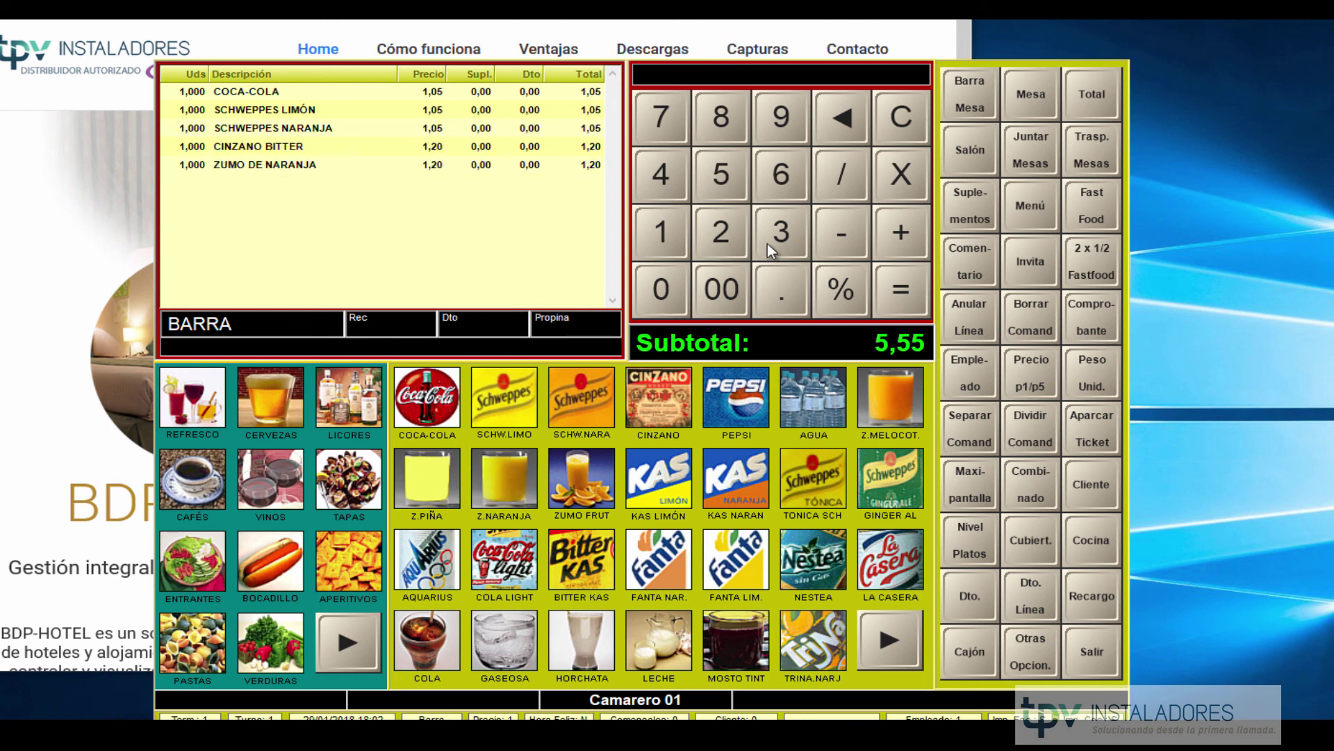
Settle the 5,55 € ticket as TRASPASO HOTEL and close the document.
{"action": "left_click", "coordinate": [1090, 106]}
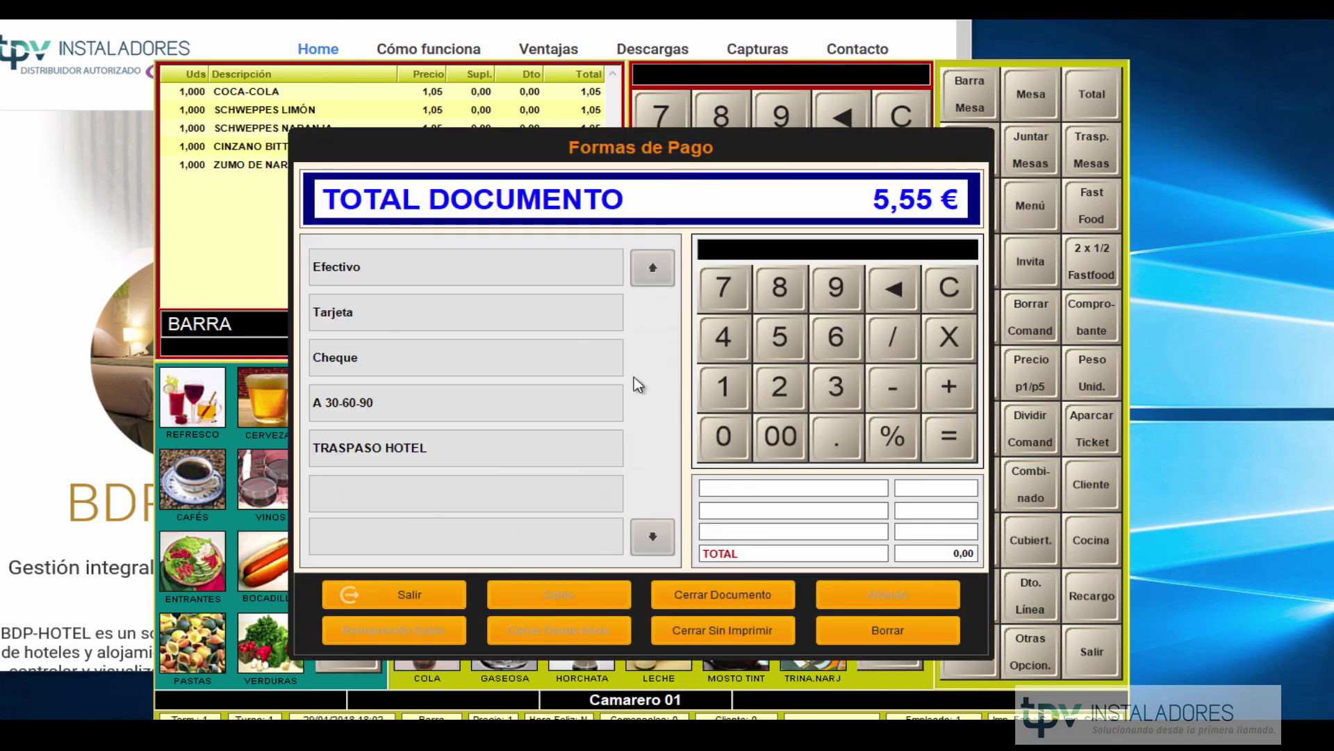
{"action": "left_click", "coordinate": [426, 451]}
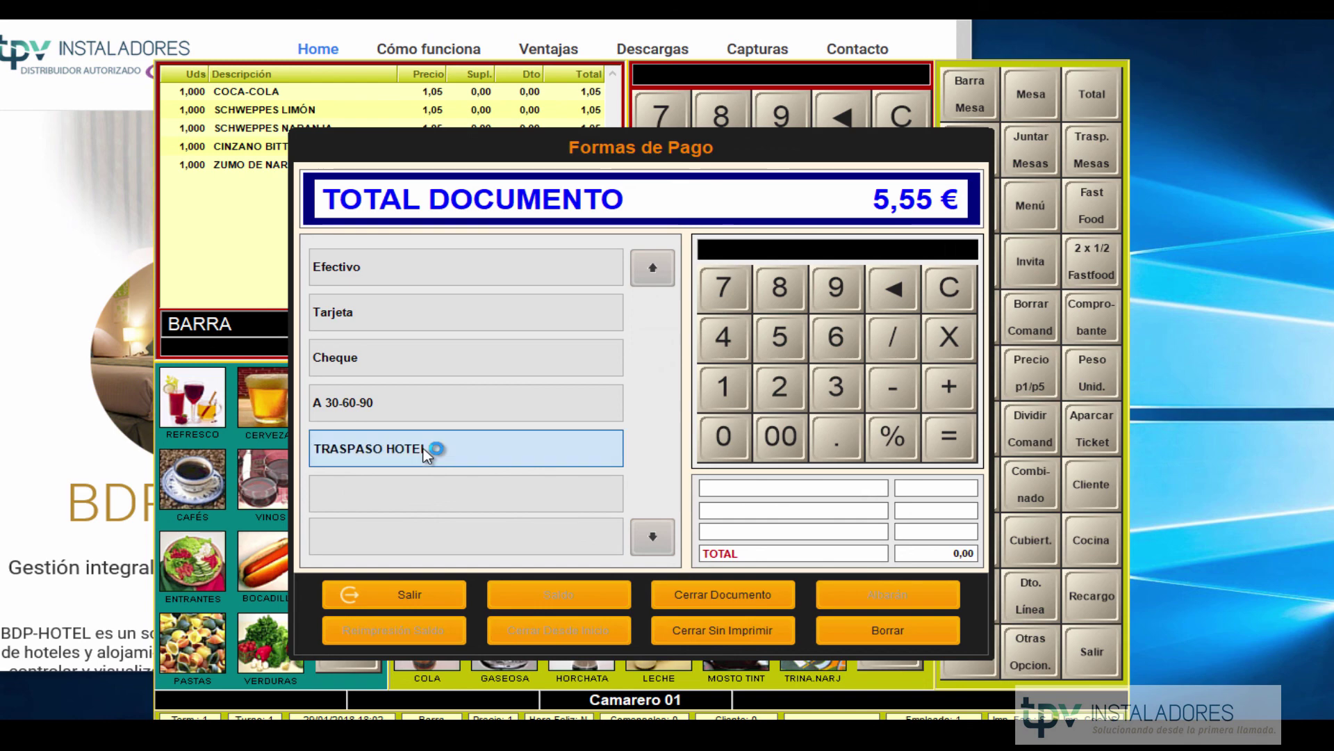
{"action": "left_click", "coordinate": [685, 597]}
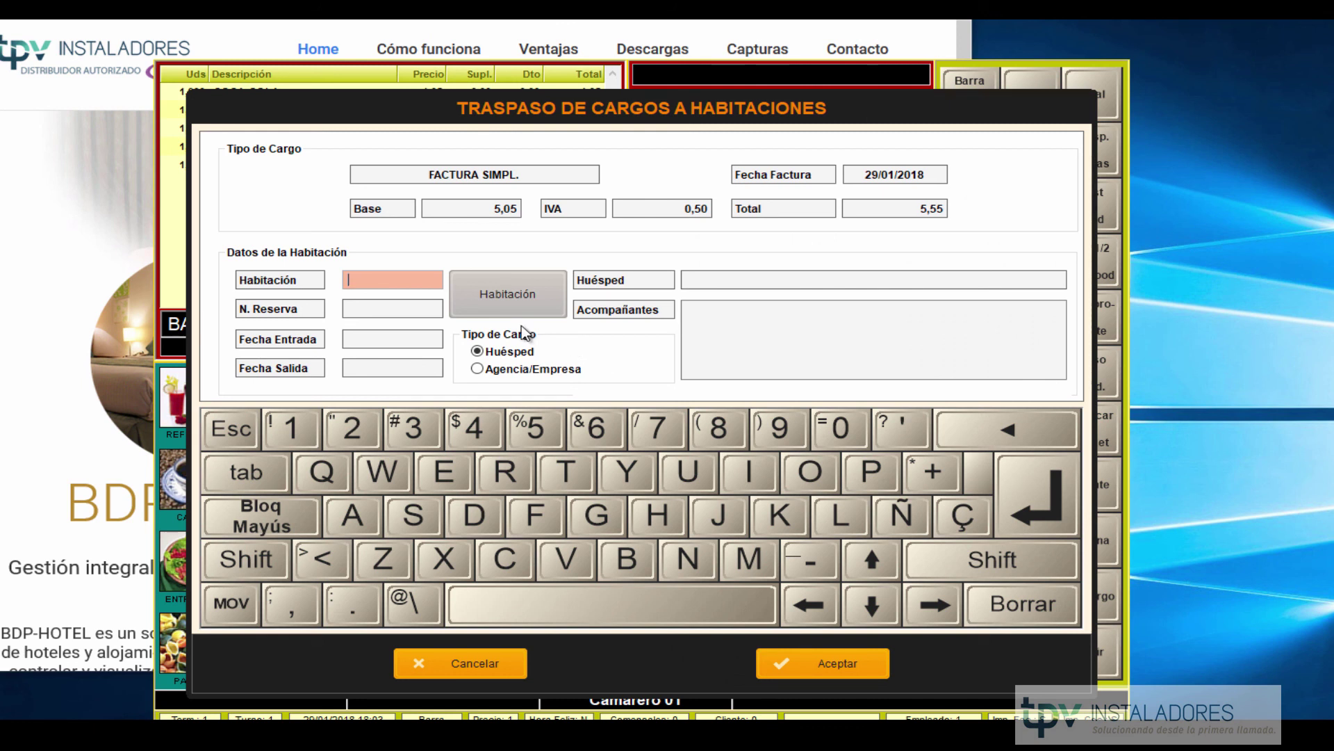
Transfer the 5,55 € ticket to room 204 with Tipo de Cargo set to Huésped.
{"action": "type", "text": "204"}
{"action": "key", "text": "Return"}
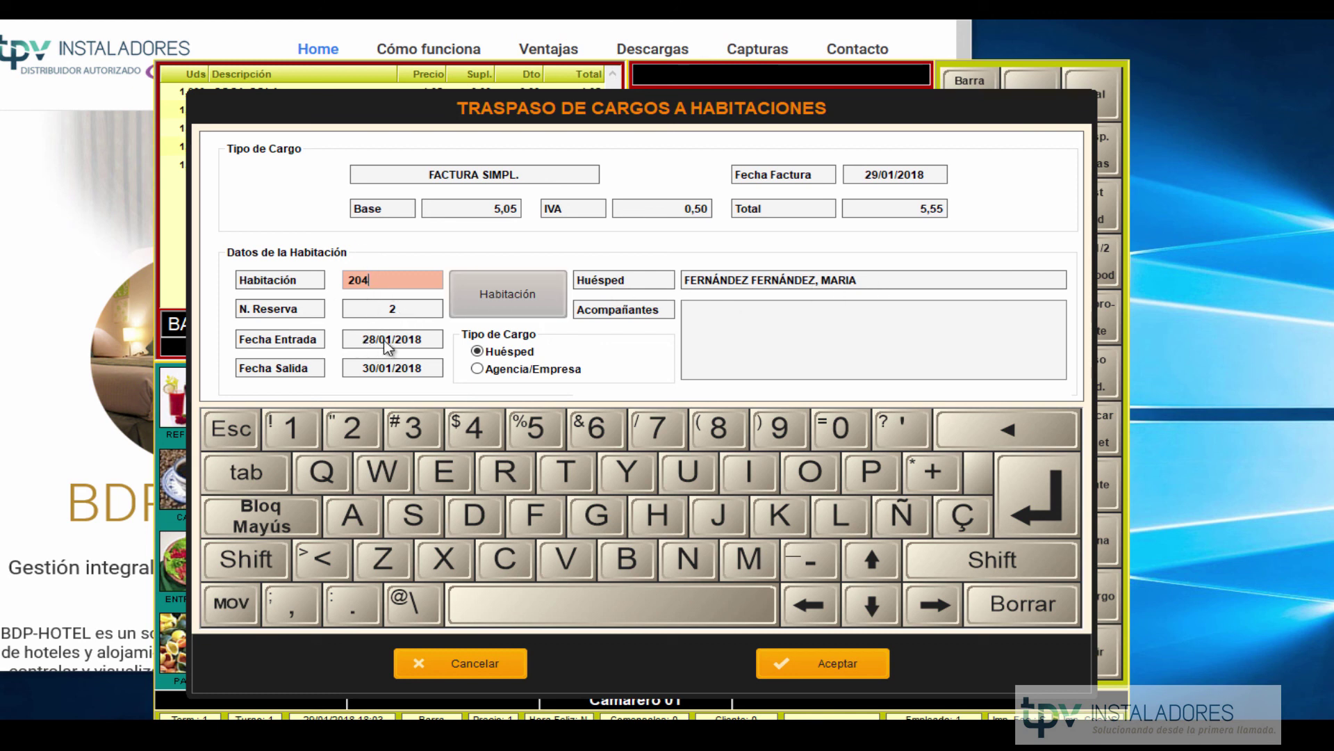
{"action": "left_click", "coordinate": [477, 370]}
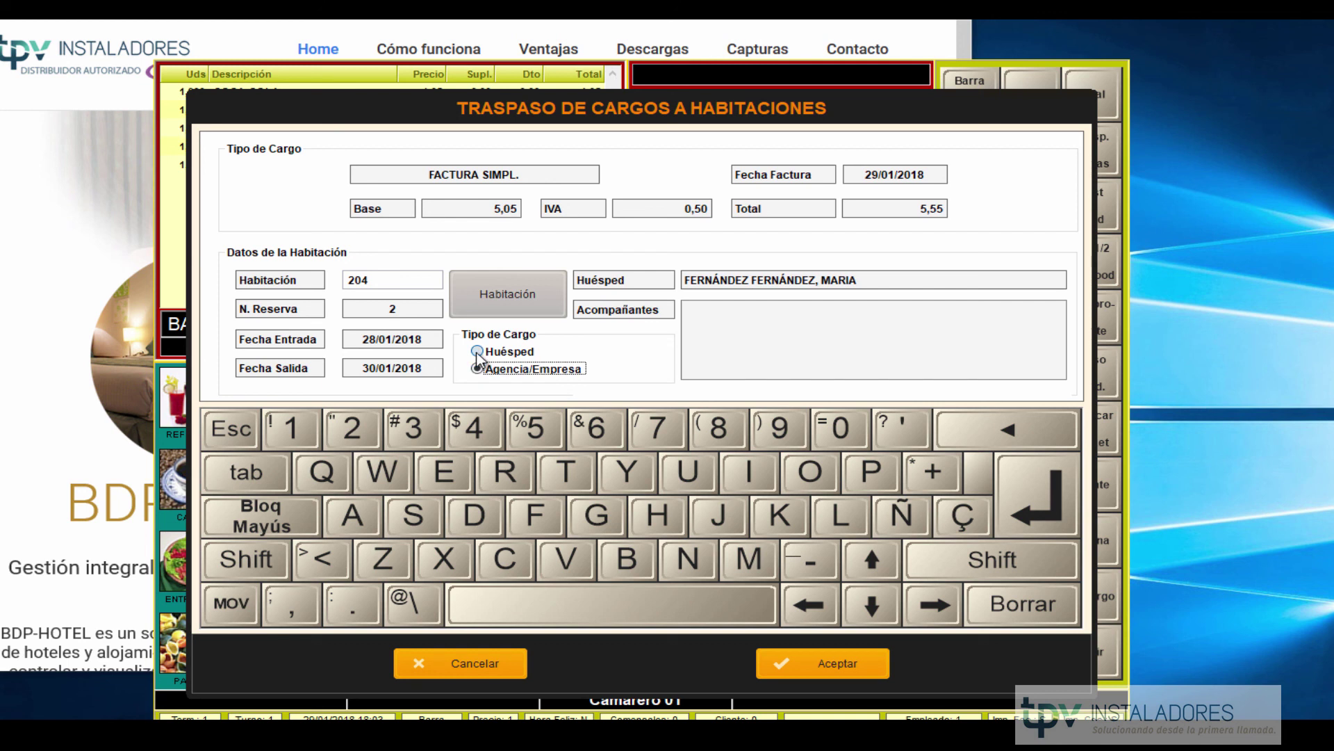
{"action": "left_click", "coordinate": [478, 352]}
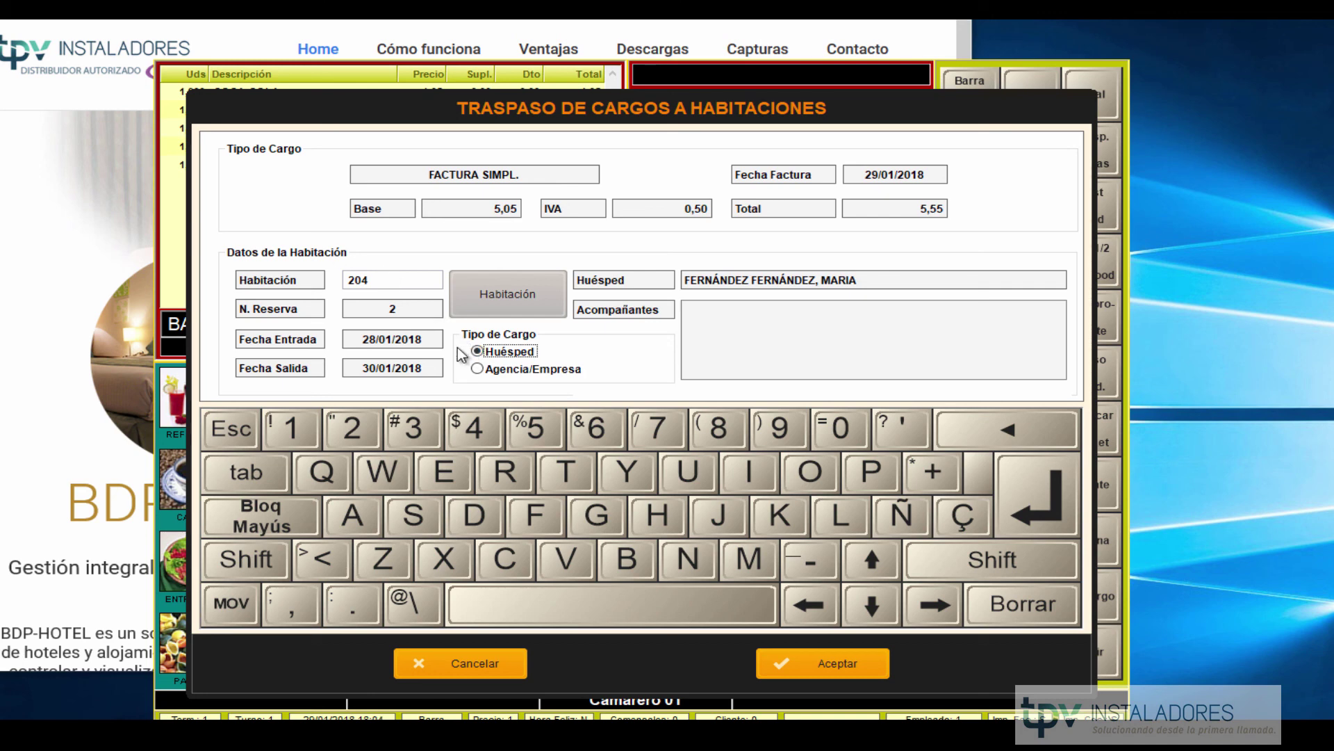
{"action": "left_click", "coordinate": [820, 663]}
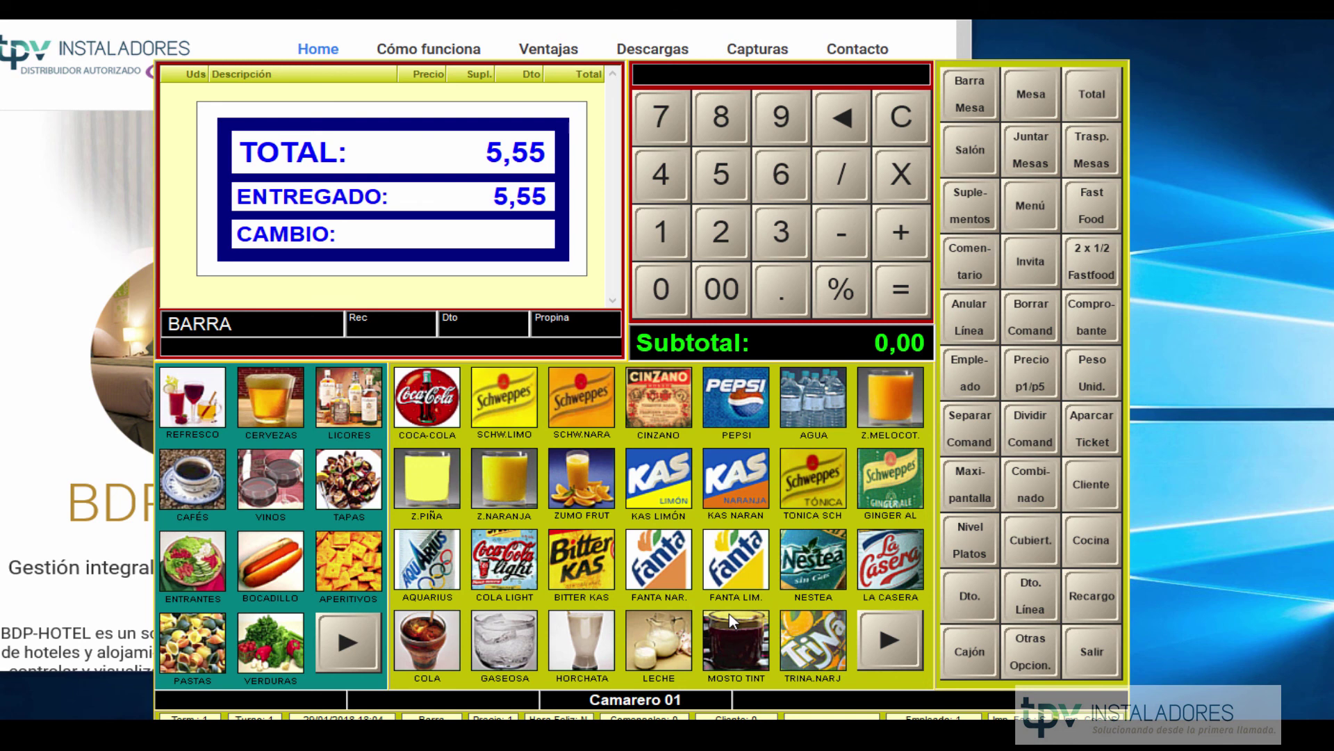
Exit the TPV and Bdp-Net Hostelería, log into Bdp-Net Hotel, and open Gestión Hotelera's charge control.
{"action": "left_click", "coordinate": [1092, 652]}
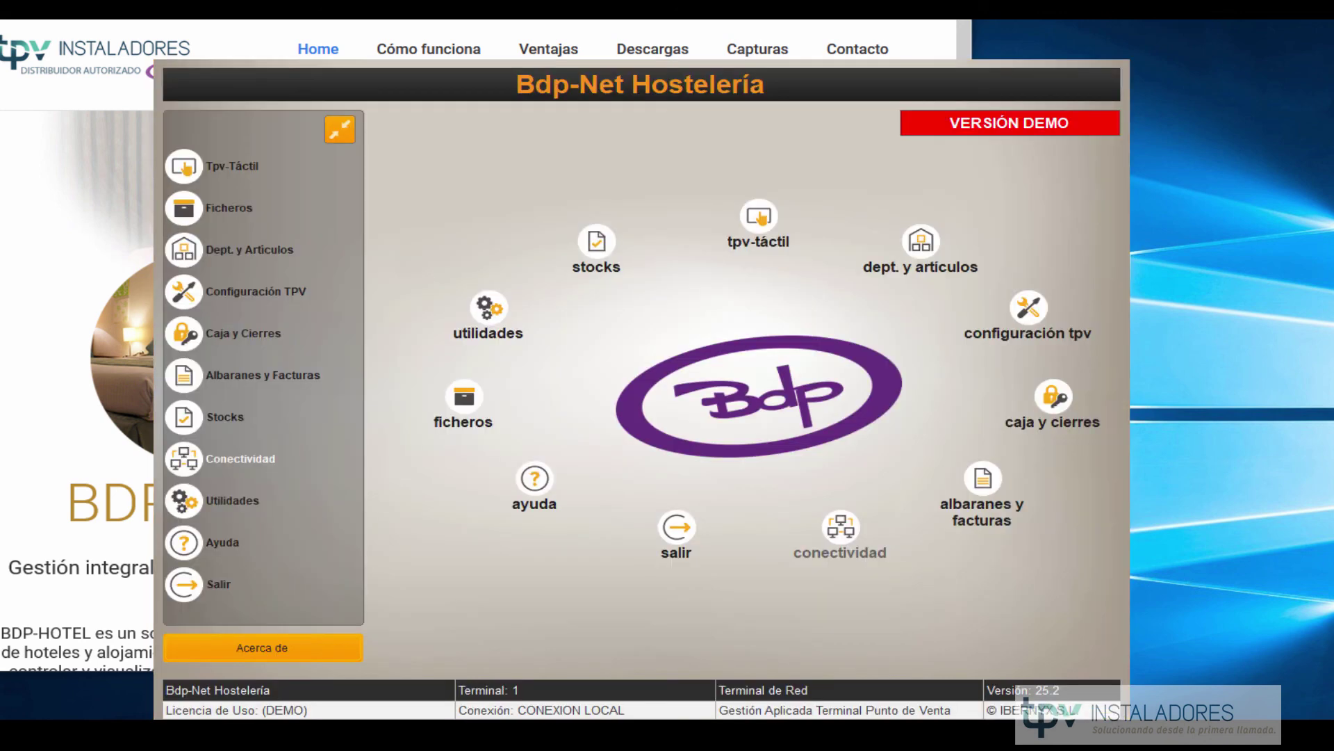
{"action": "left_click", "coordinate": [677, 529]}
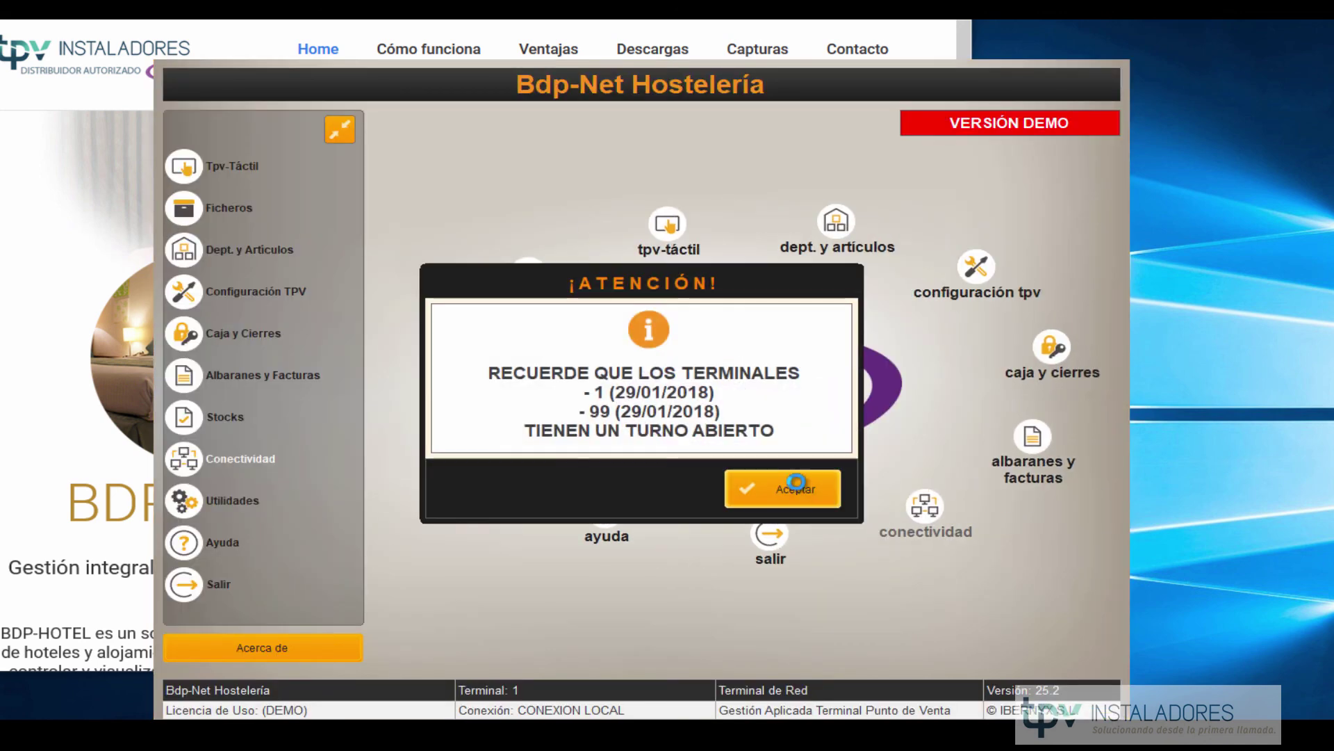
{"action": "left_click", "coordinate": [797, 486]}
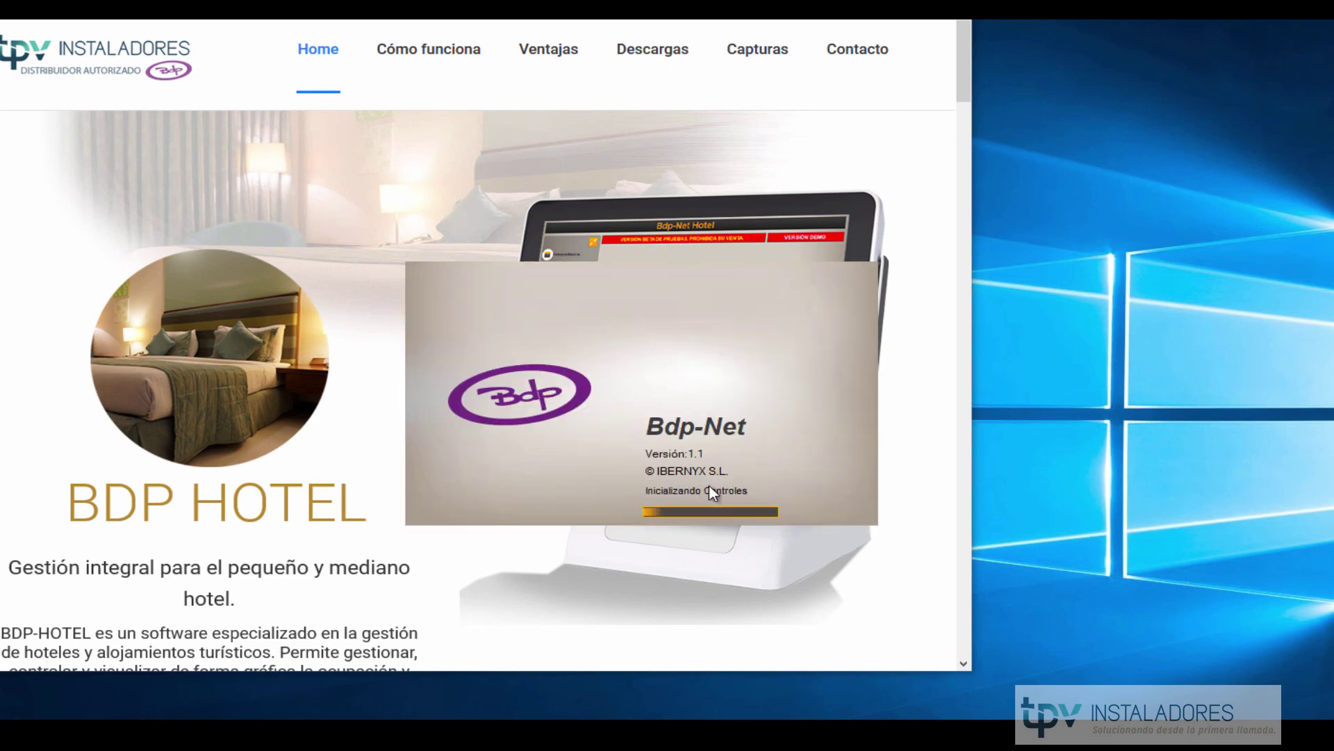
{"action": "left_click", "coordinate": [782, 515]}
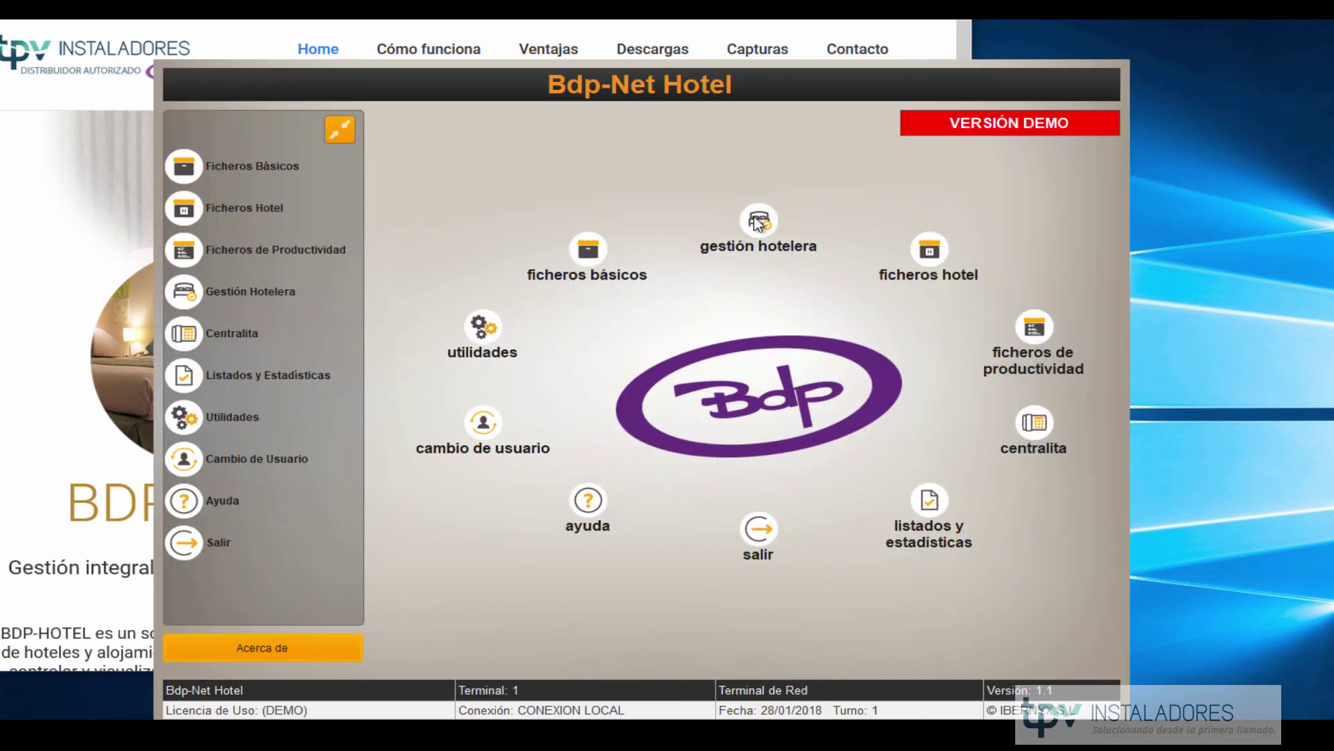
{"action": "left_click", "coordinate": [758, 219]}
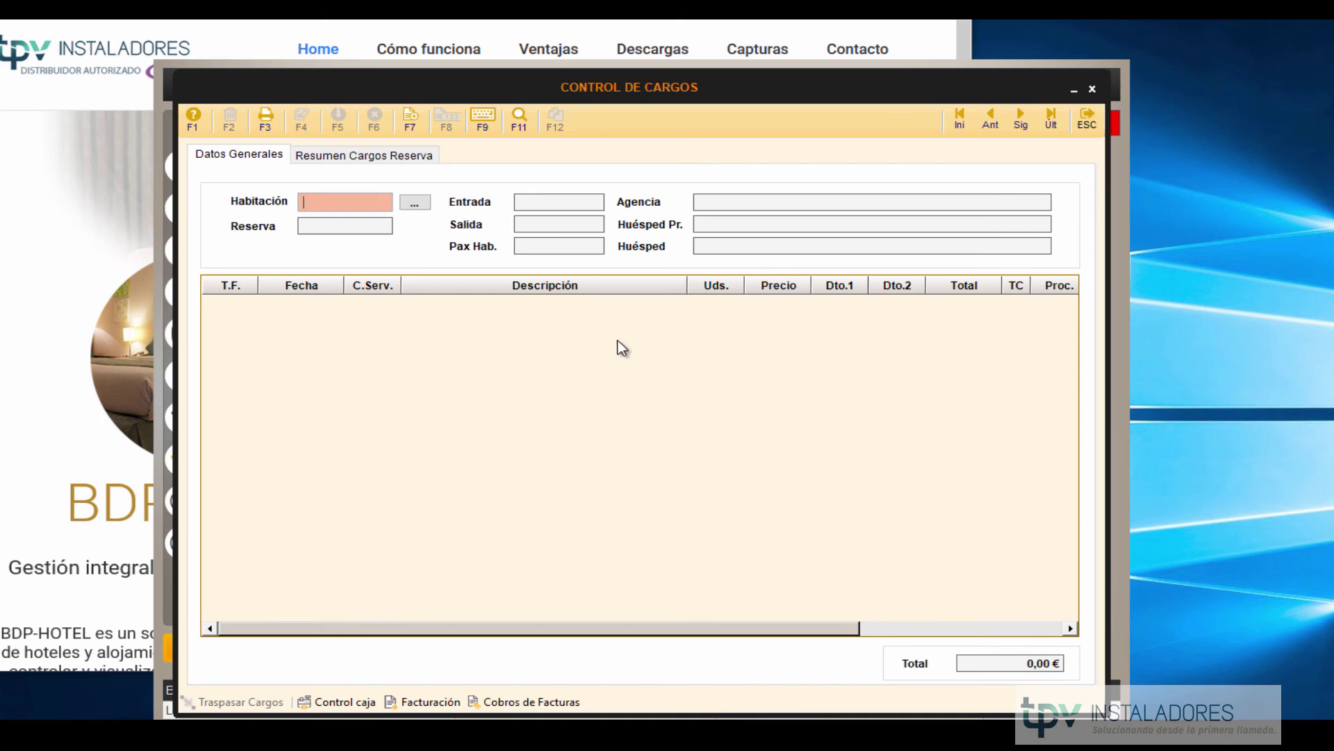
Load room 204's charges, including the 5,55 € RESTAURANTE item, and edit its description.
{"action": "type", "text": "204"}
{"action": "key", "text": "Return"}
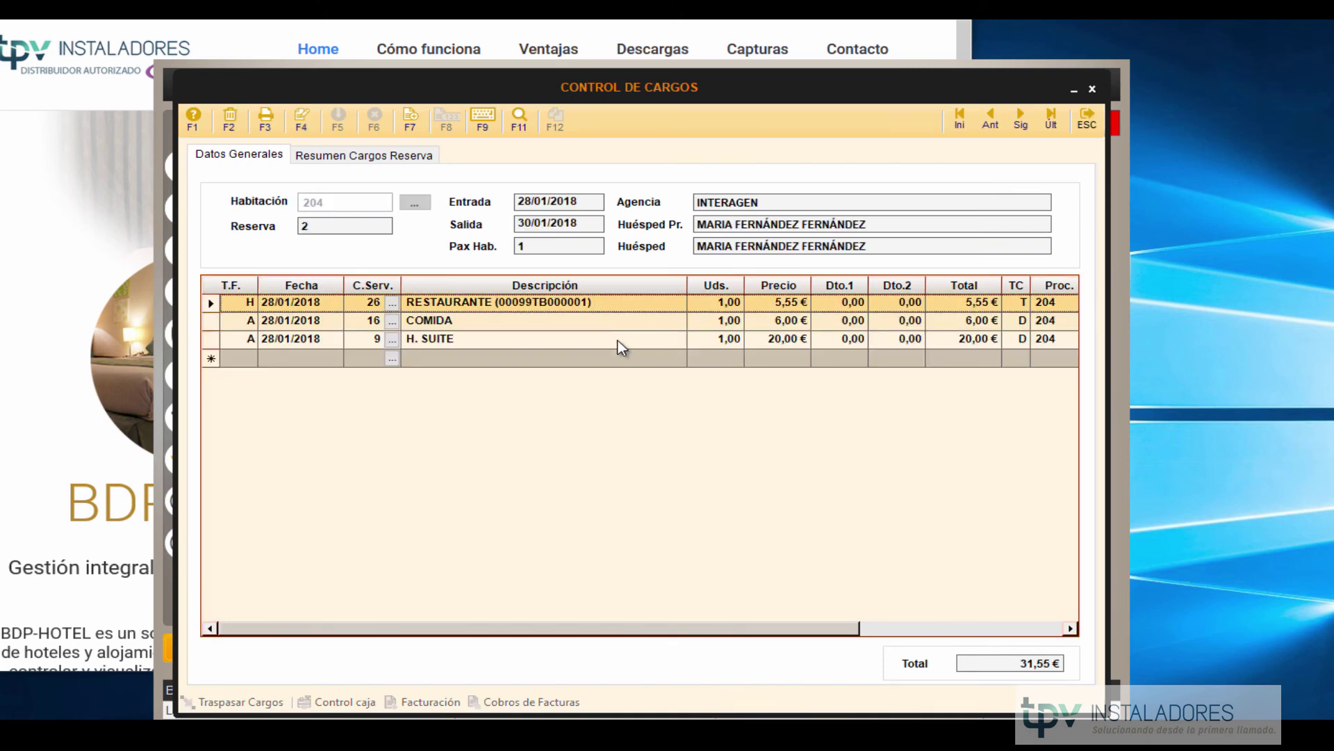
{"action": "key", "text": "F4"}
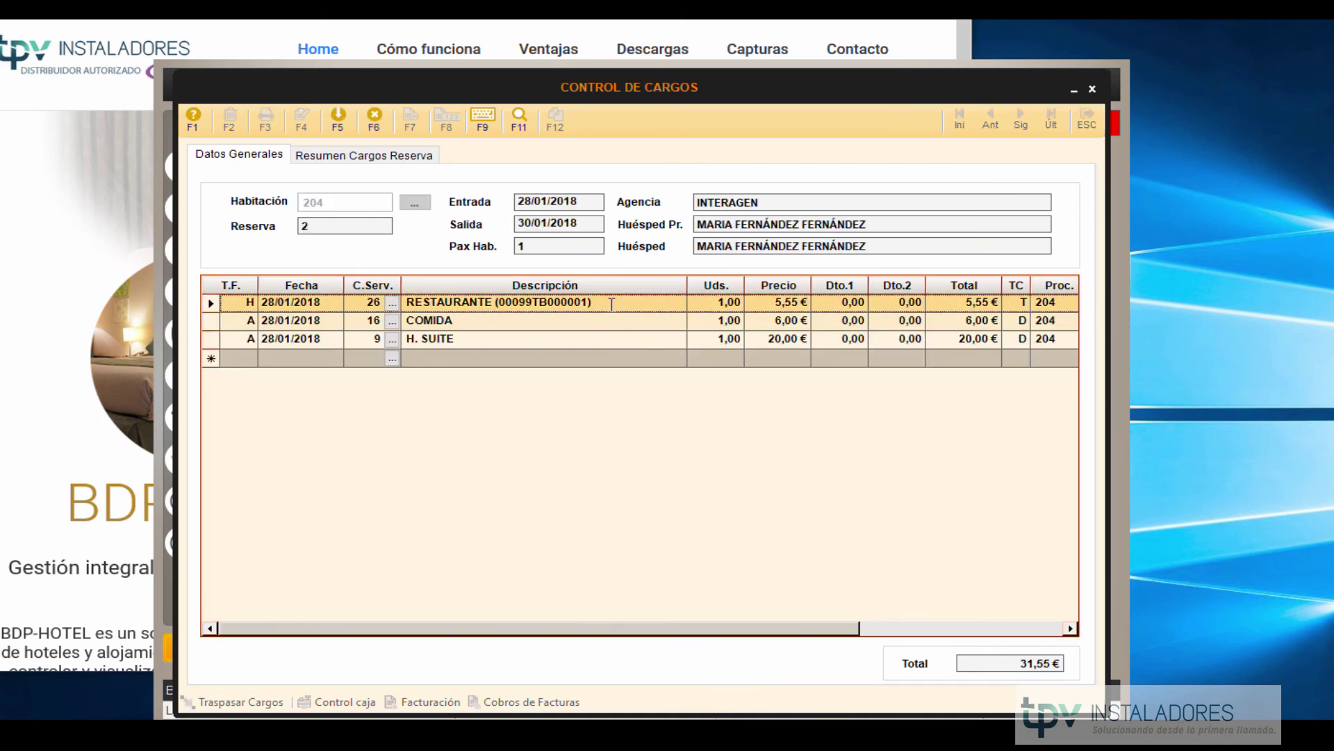
{"action": "left_click", "coordinate": [612, 304]}
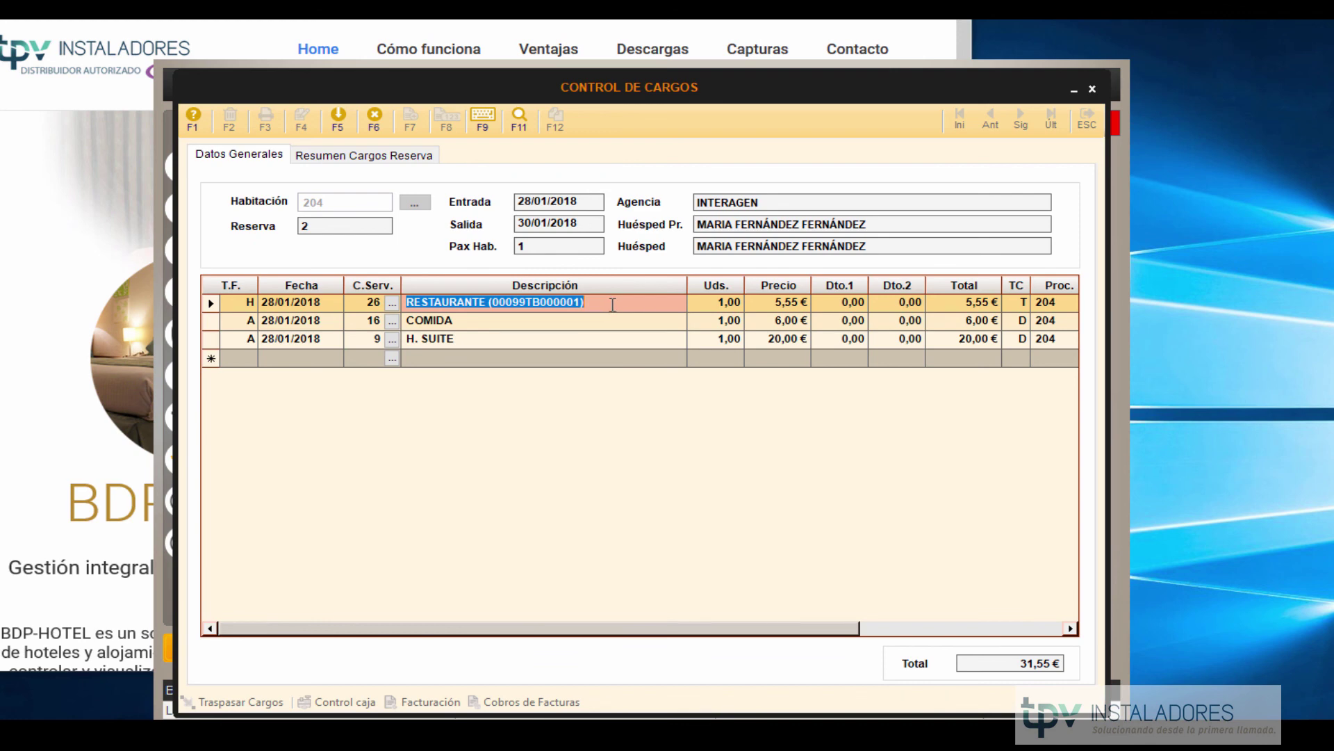
Save the charge changes and close Control de Cargos back to the main menu.
{"action": "left_click", "coordinate": [338, 132]}
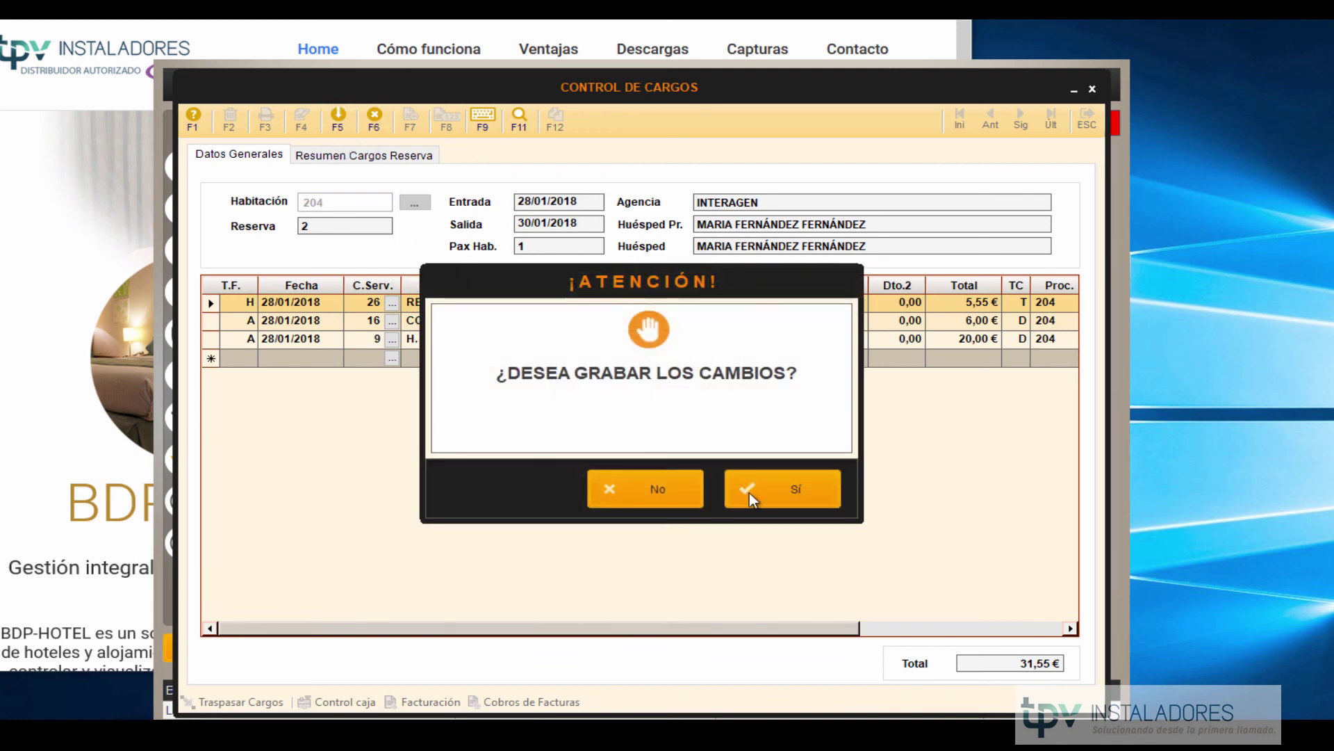
{"action": "left_click", "coordinate": [751, 494]}
{"action": "left_click", "coordinate": [1089, 123]}
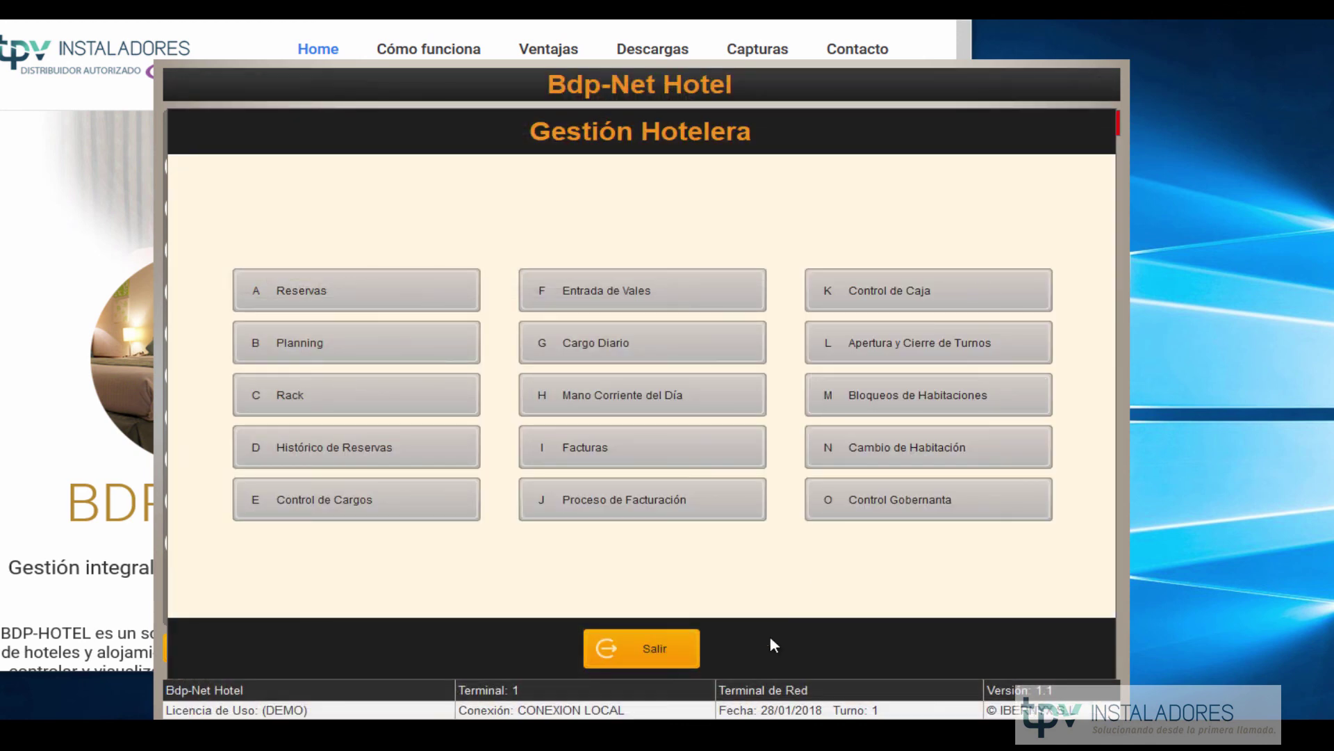
{"action": "left_click", "coordinate": [679, 645]}
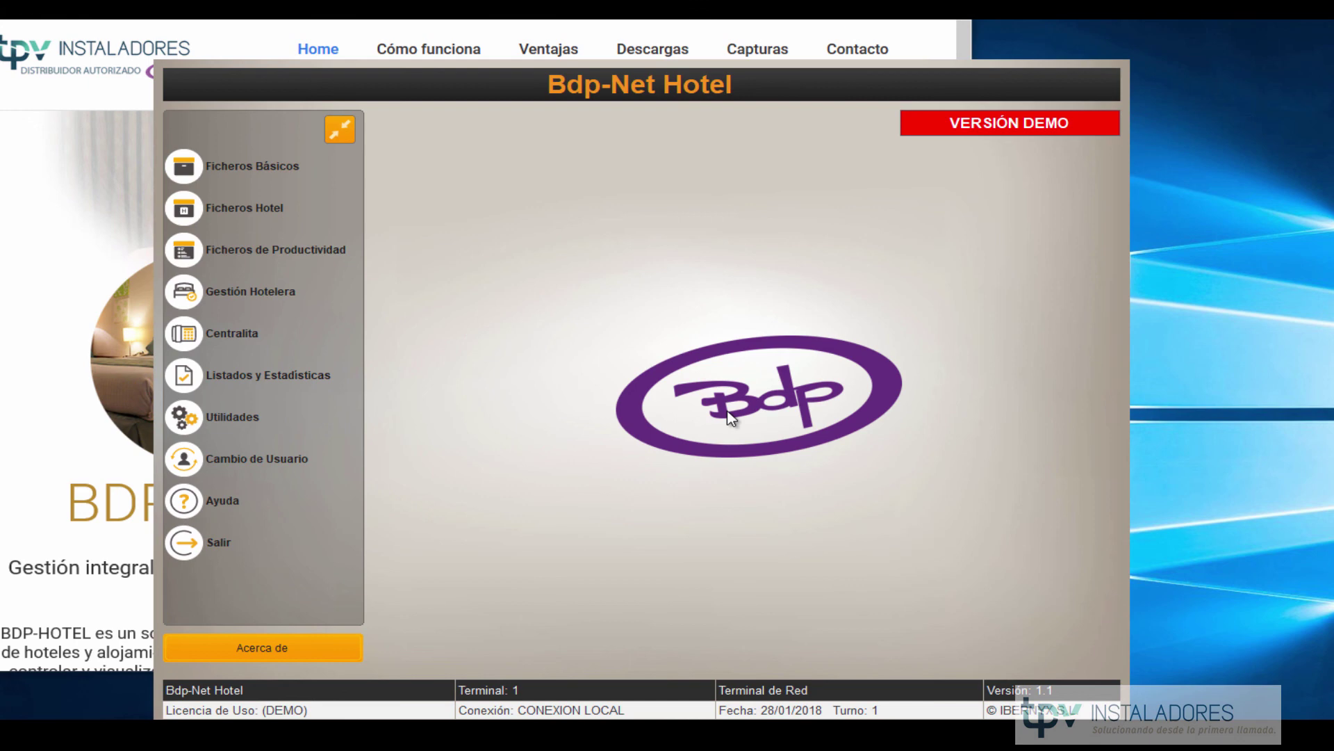
Close Bdp-Net Hotel, show the Tpv Instaladores page in a wider Firefox window, and briefly highlight its phone numbers.
{"action": "left_click", "coordinate": [340, 129]}
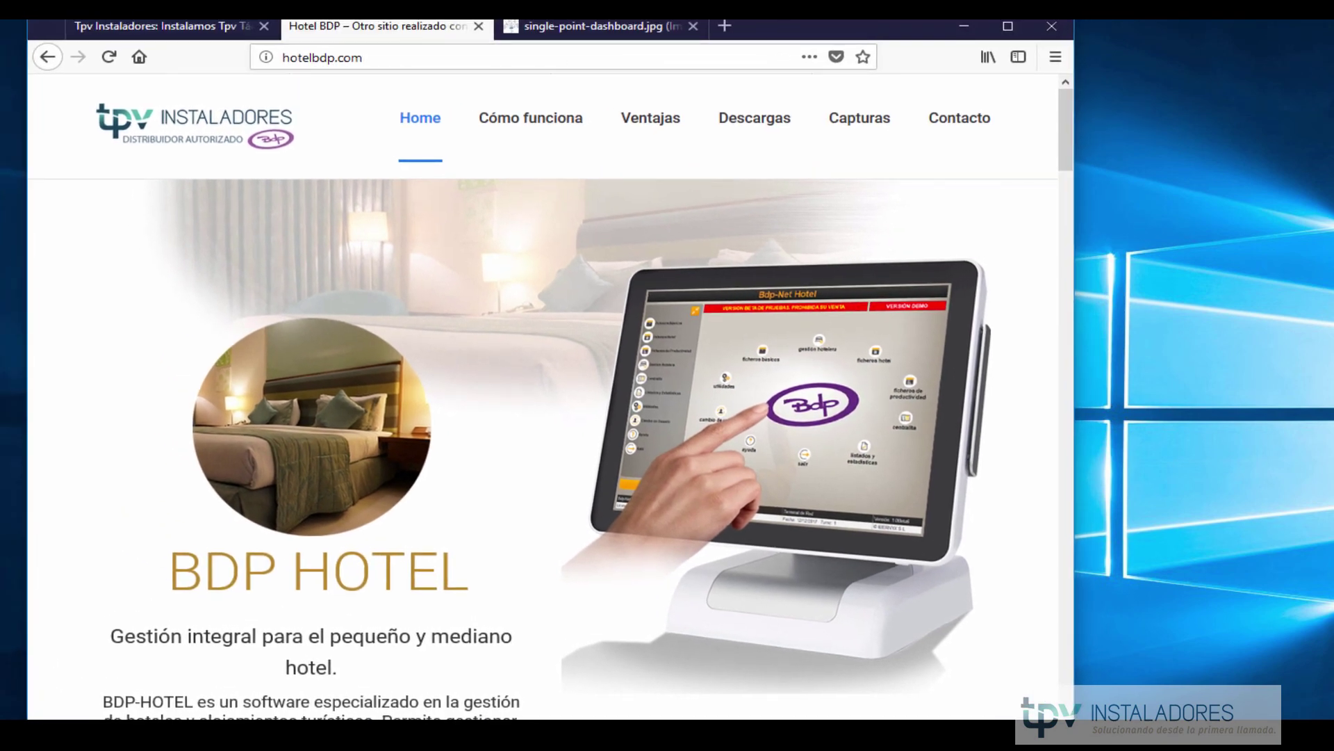
{"action": "key", "text": "ctrl+shift+Tab"}
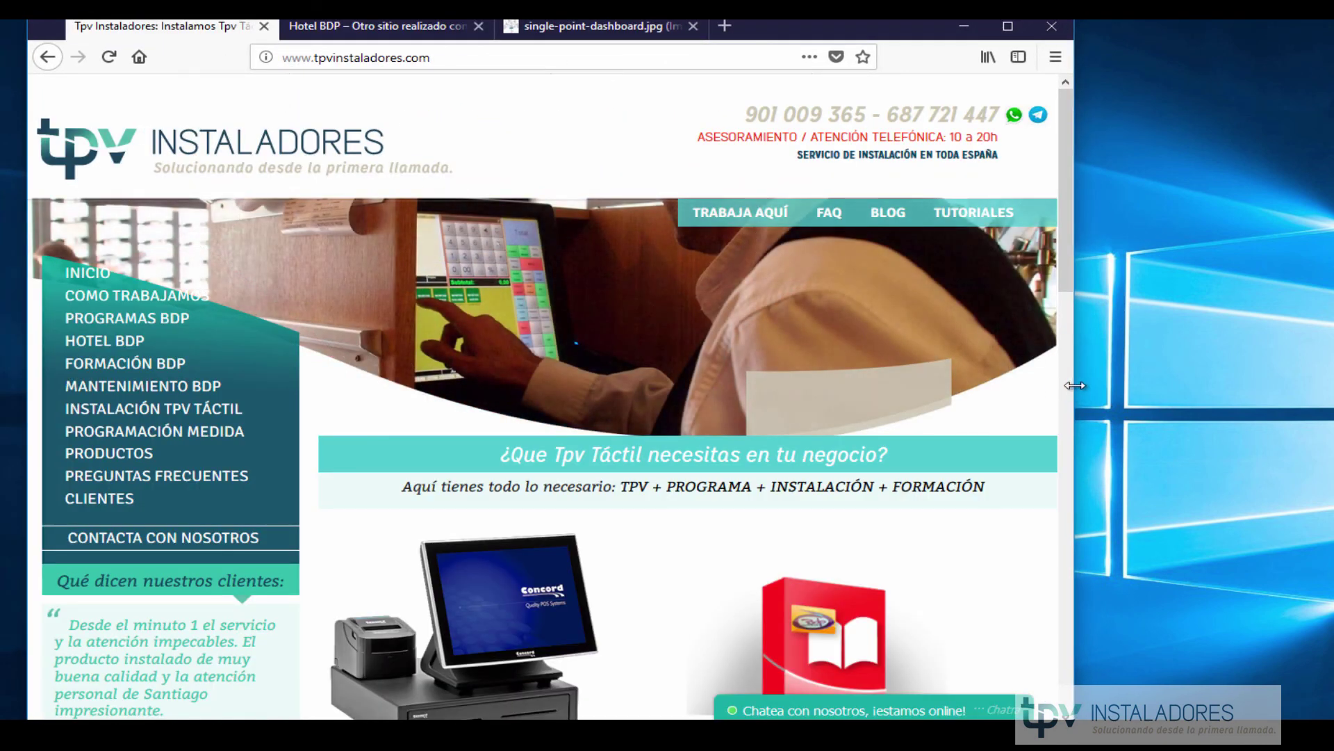
{"action": "left_click_drag", "start_coordinate": [1076, 385], "coordinate": [1317, 385]}
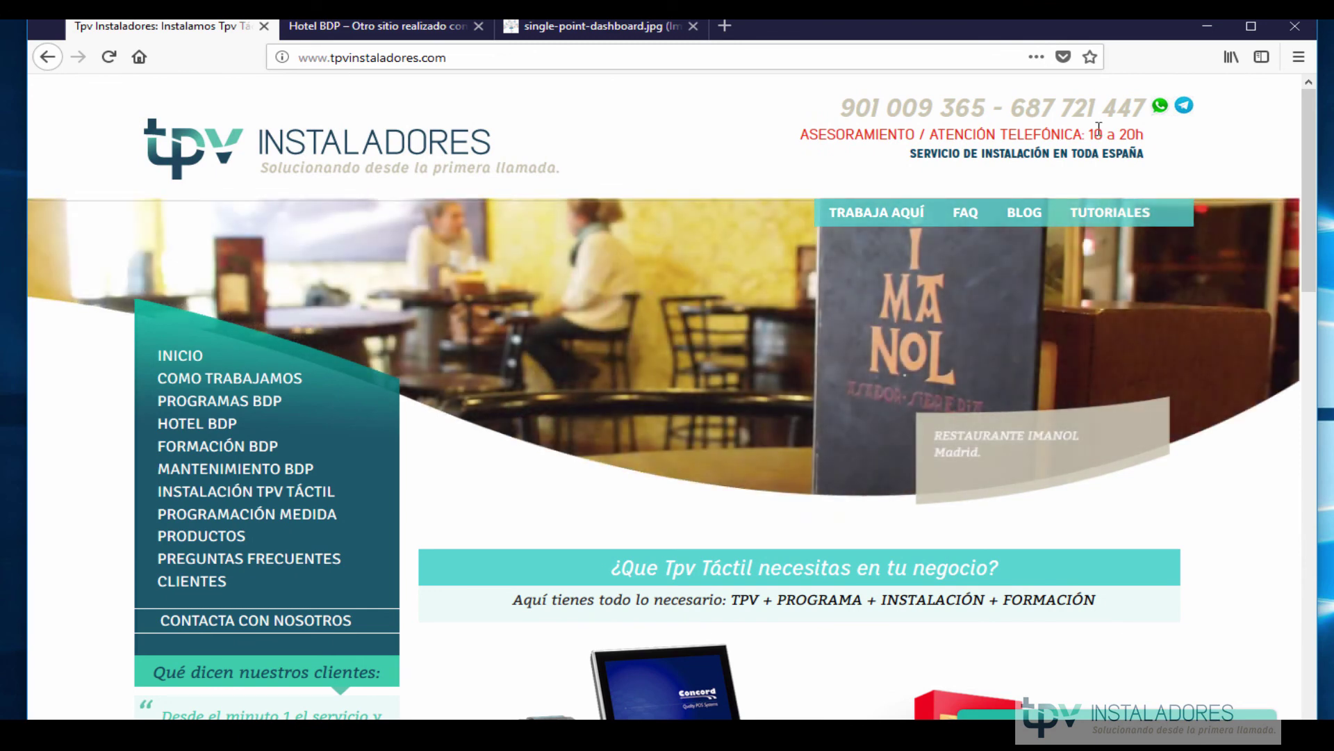
{"action": "left_click_drag", "start_coordinate": [1009, 111], "coordinate": [1145, 111]}
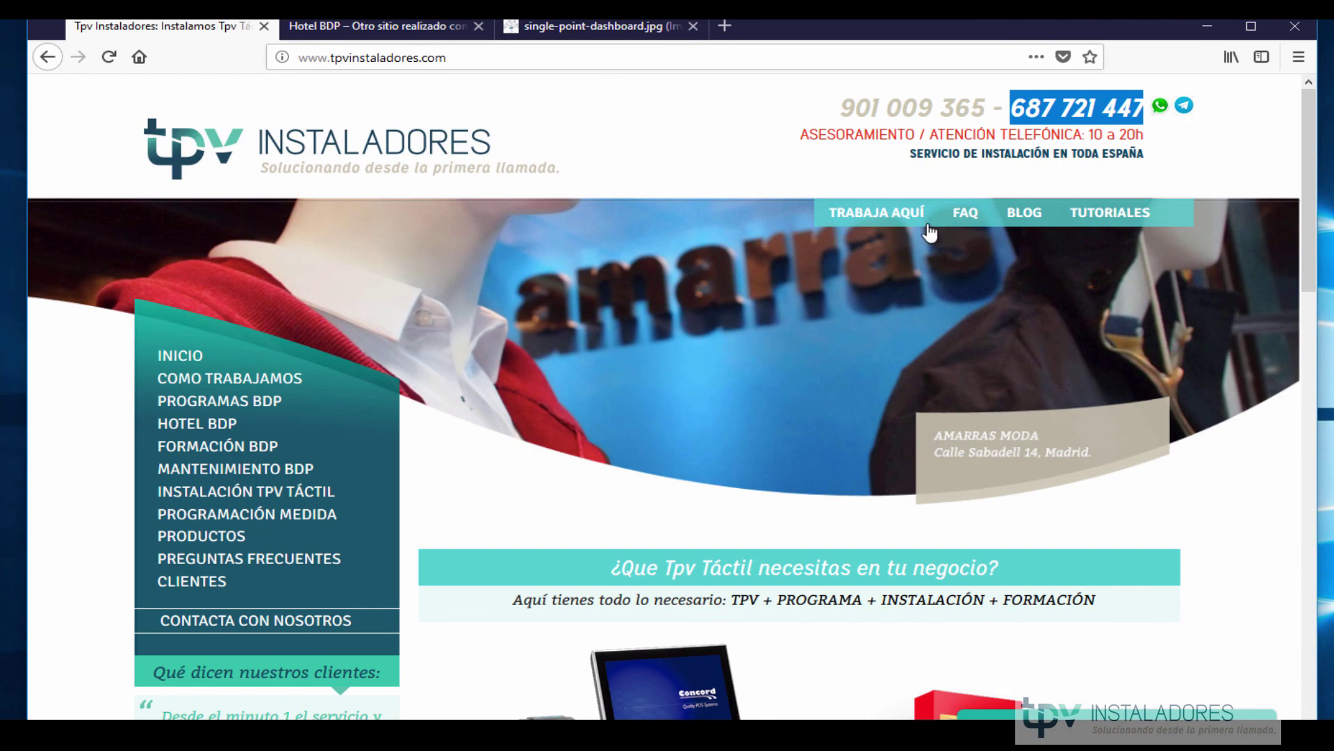
{"action": "left_click", "coordinate": [783, 167]}
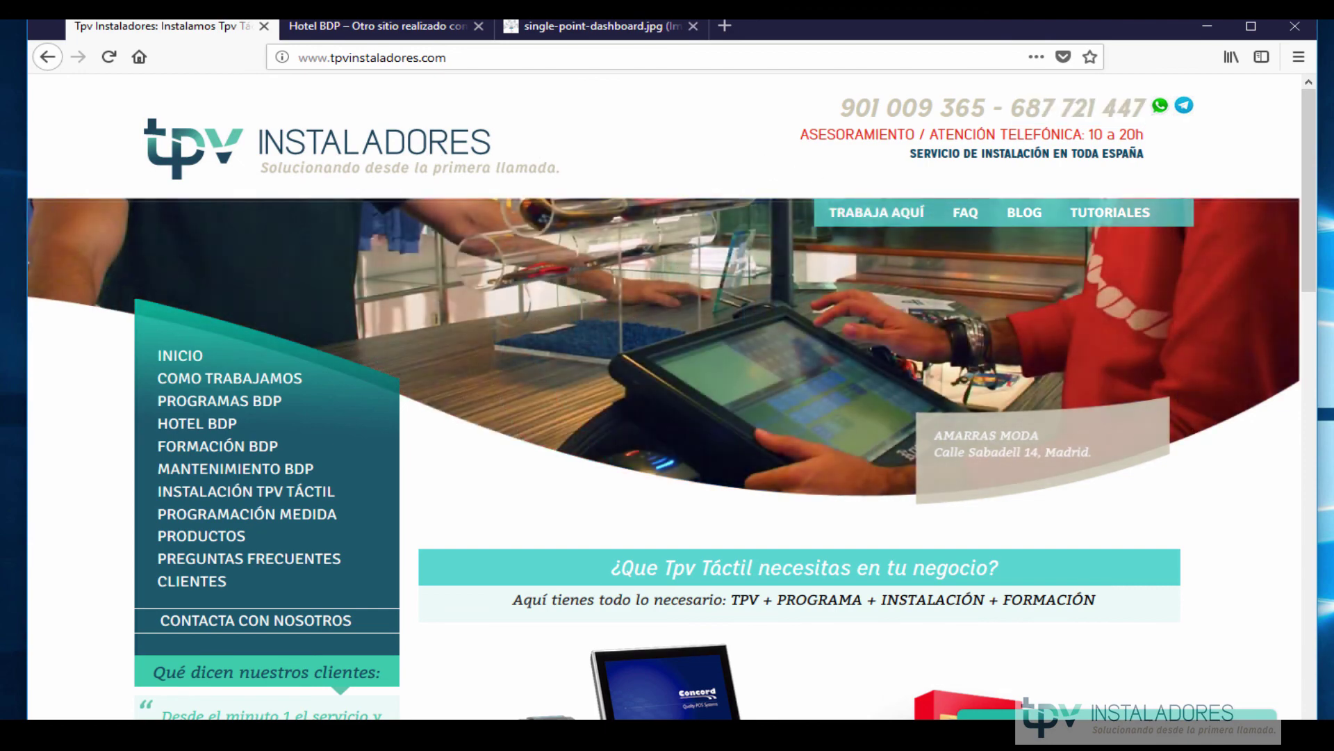